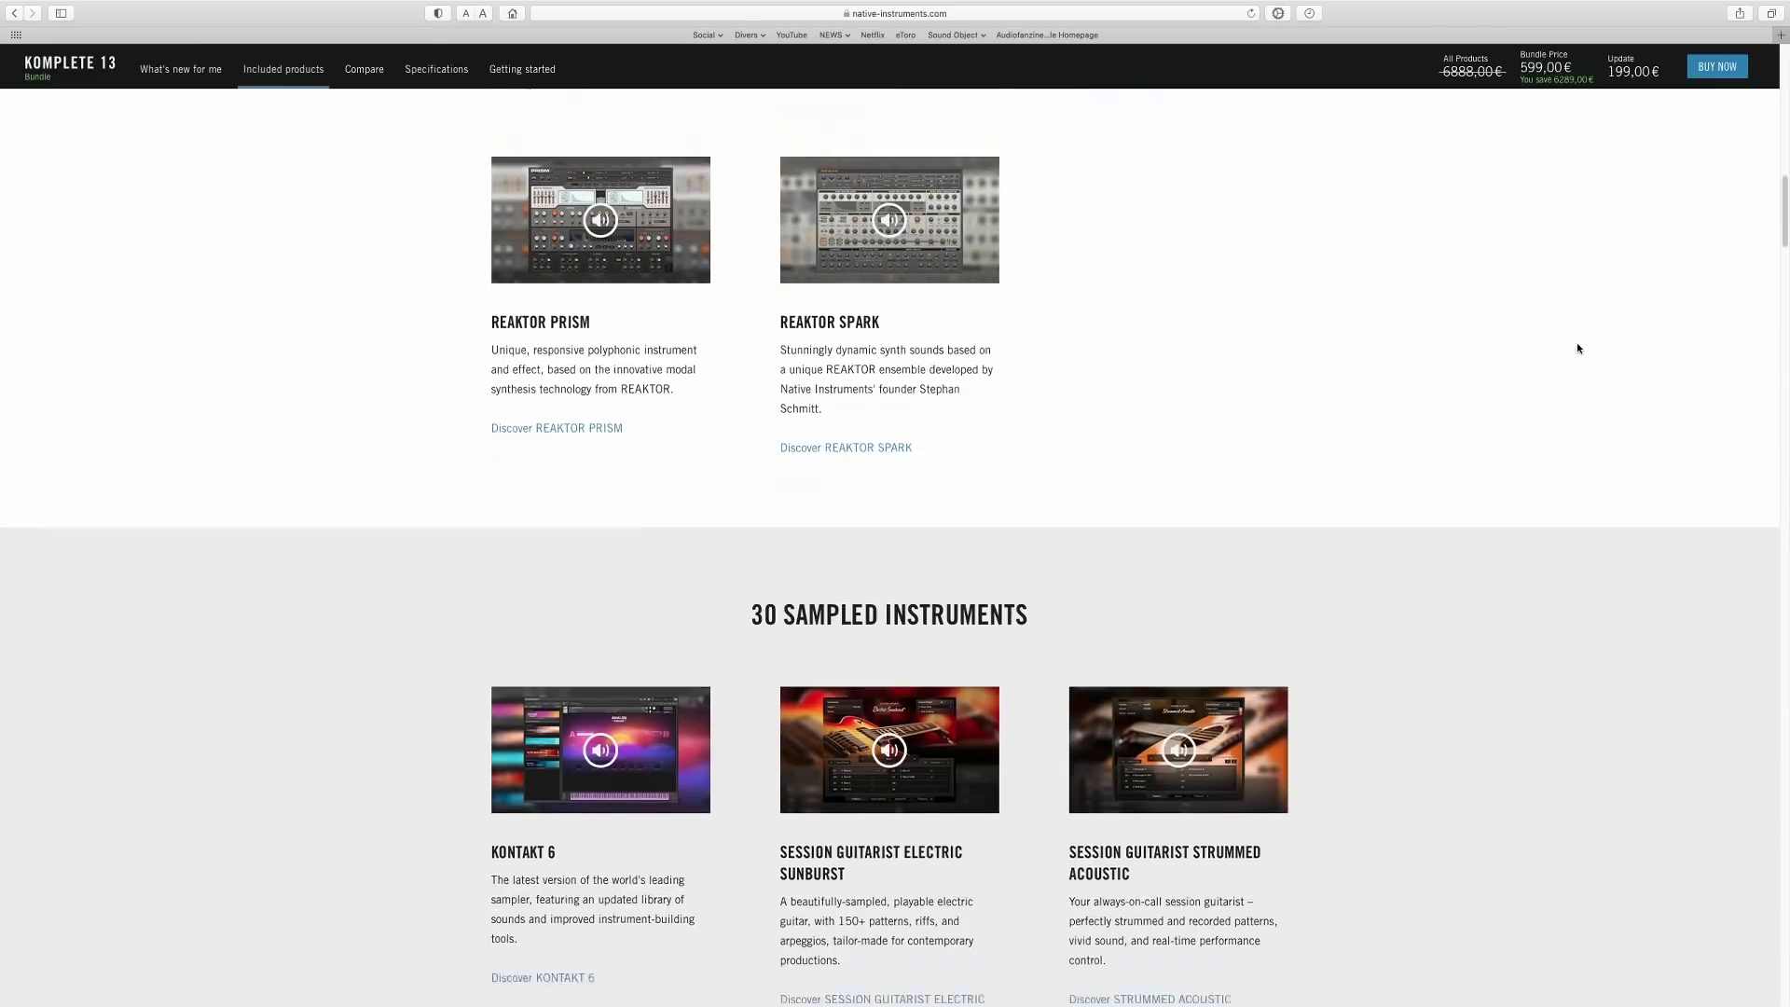
Step: Browse the products included in Komplete 13, from the Reaktor synths through the sampled instruments to drums and percussion
{"action": "scroll", "coordinate": [1577, 349], "scroll_direction": "down", "scroll_amount": 10}
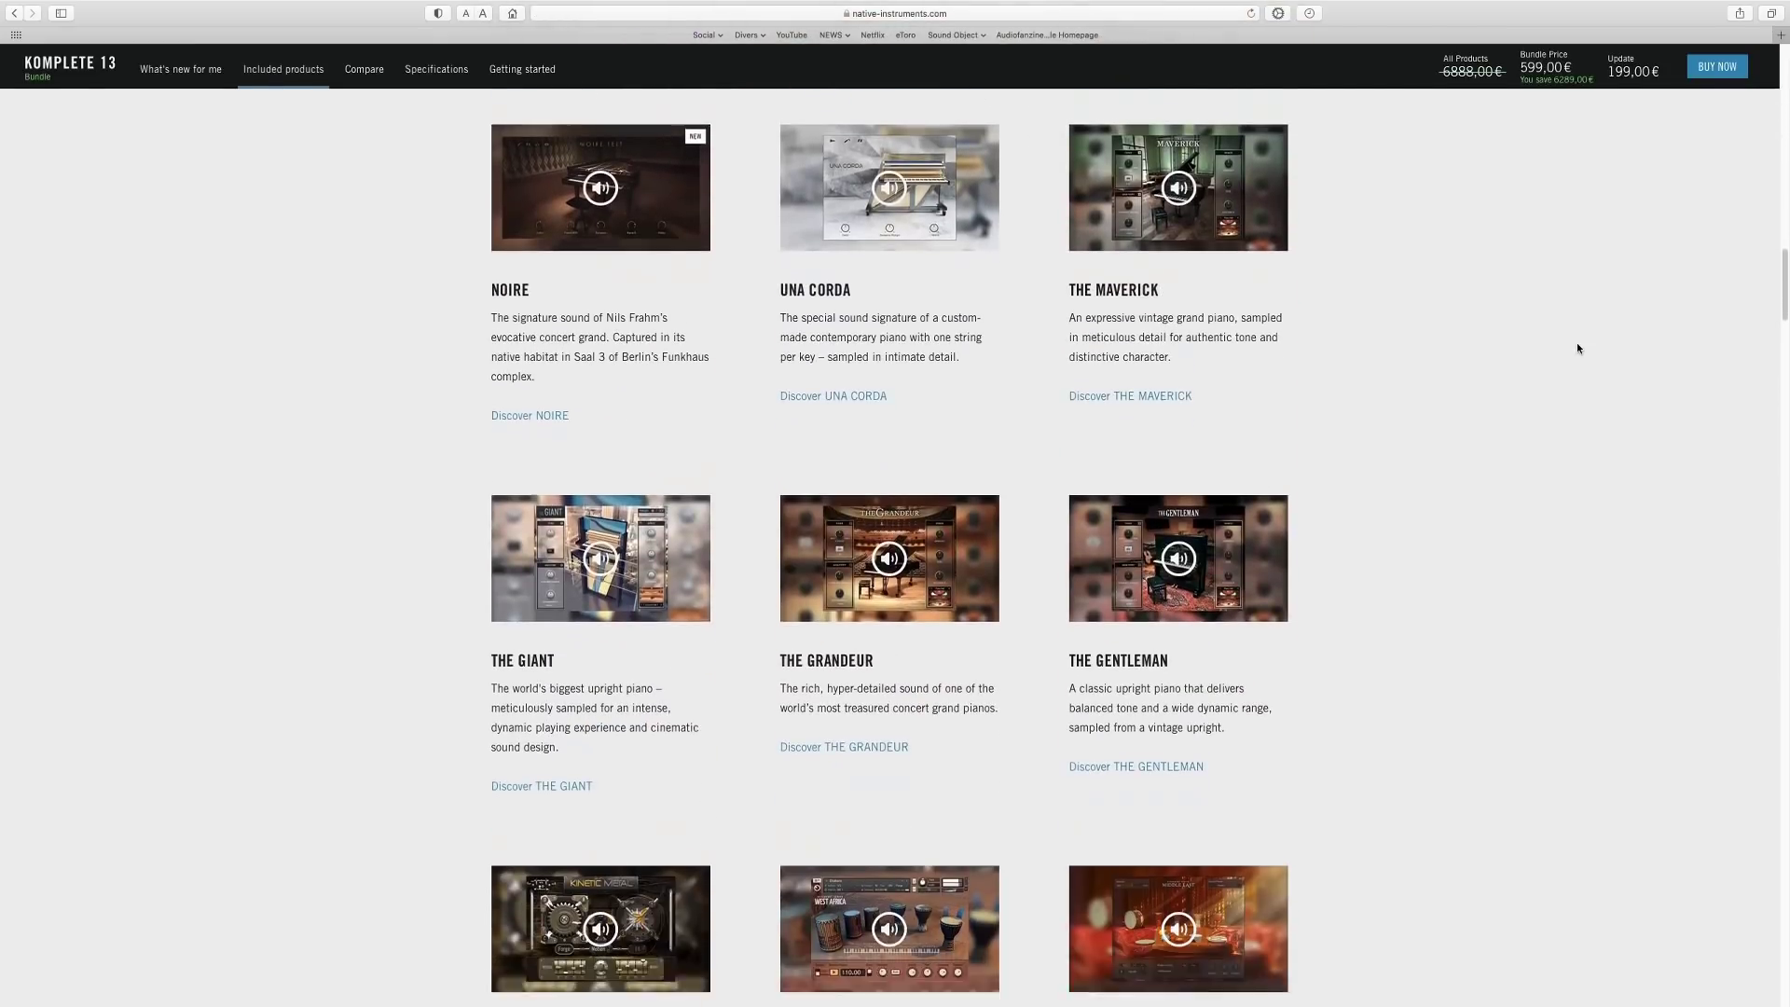
{"action": "scroll", "coordinate": [1578, 348], "scroll_direction": "down", "scroll_amount": 11}
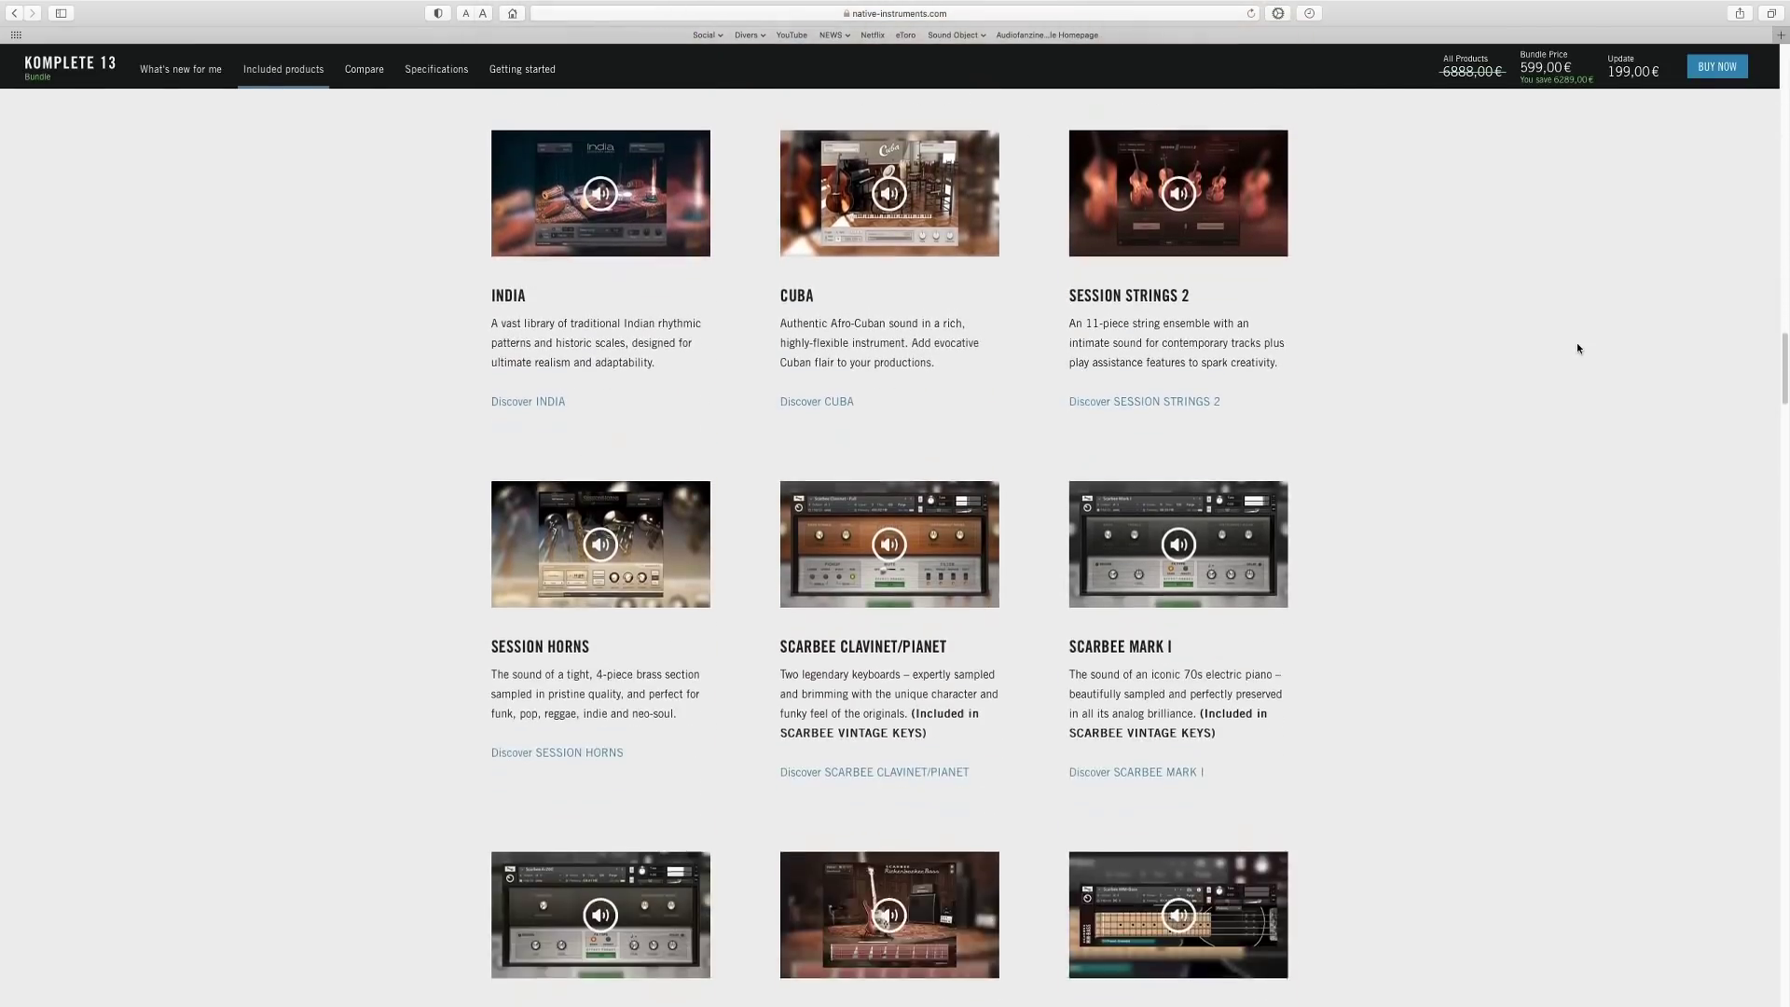
{"action": "scroll", "coordinate": [1577, 348], "scroll_direction": "down", "scroll_amount": 12}
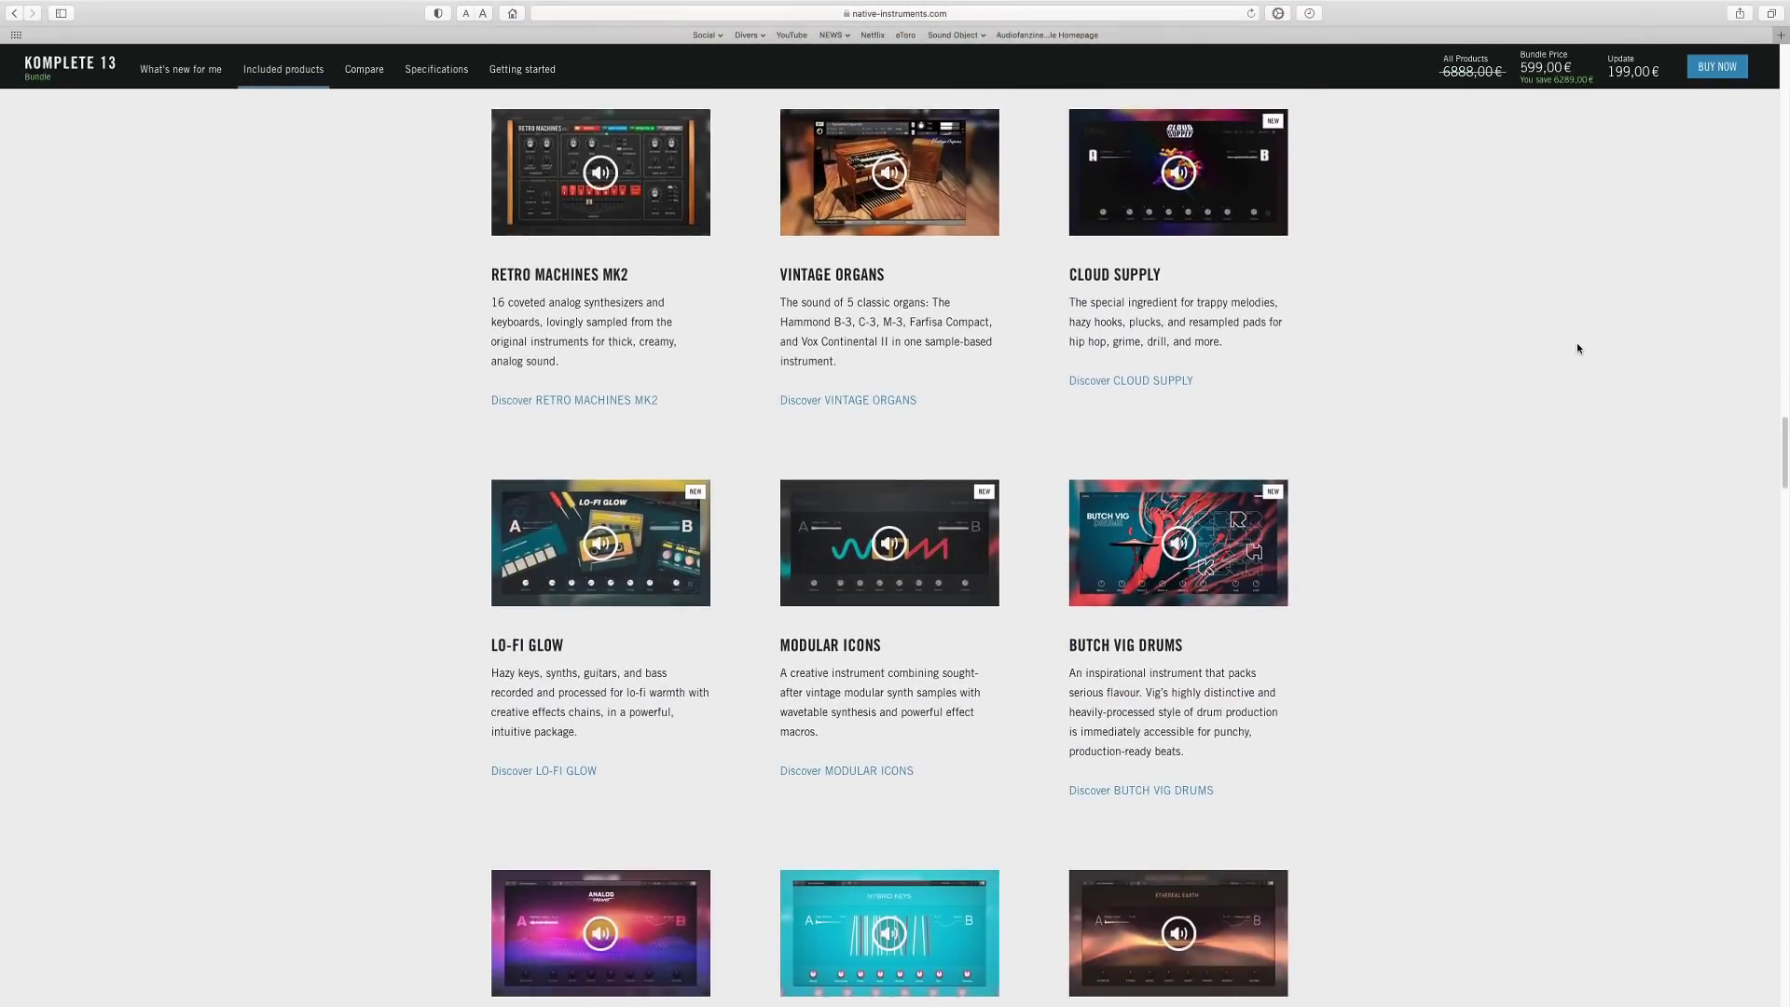
{"action": "scroll", "coordinate": [1577, 348], "scroll_direction": "down", "scroll_amount": 13}
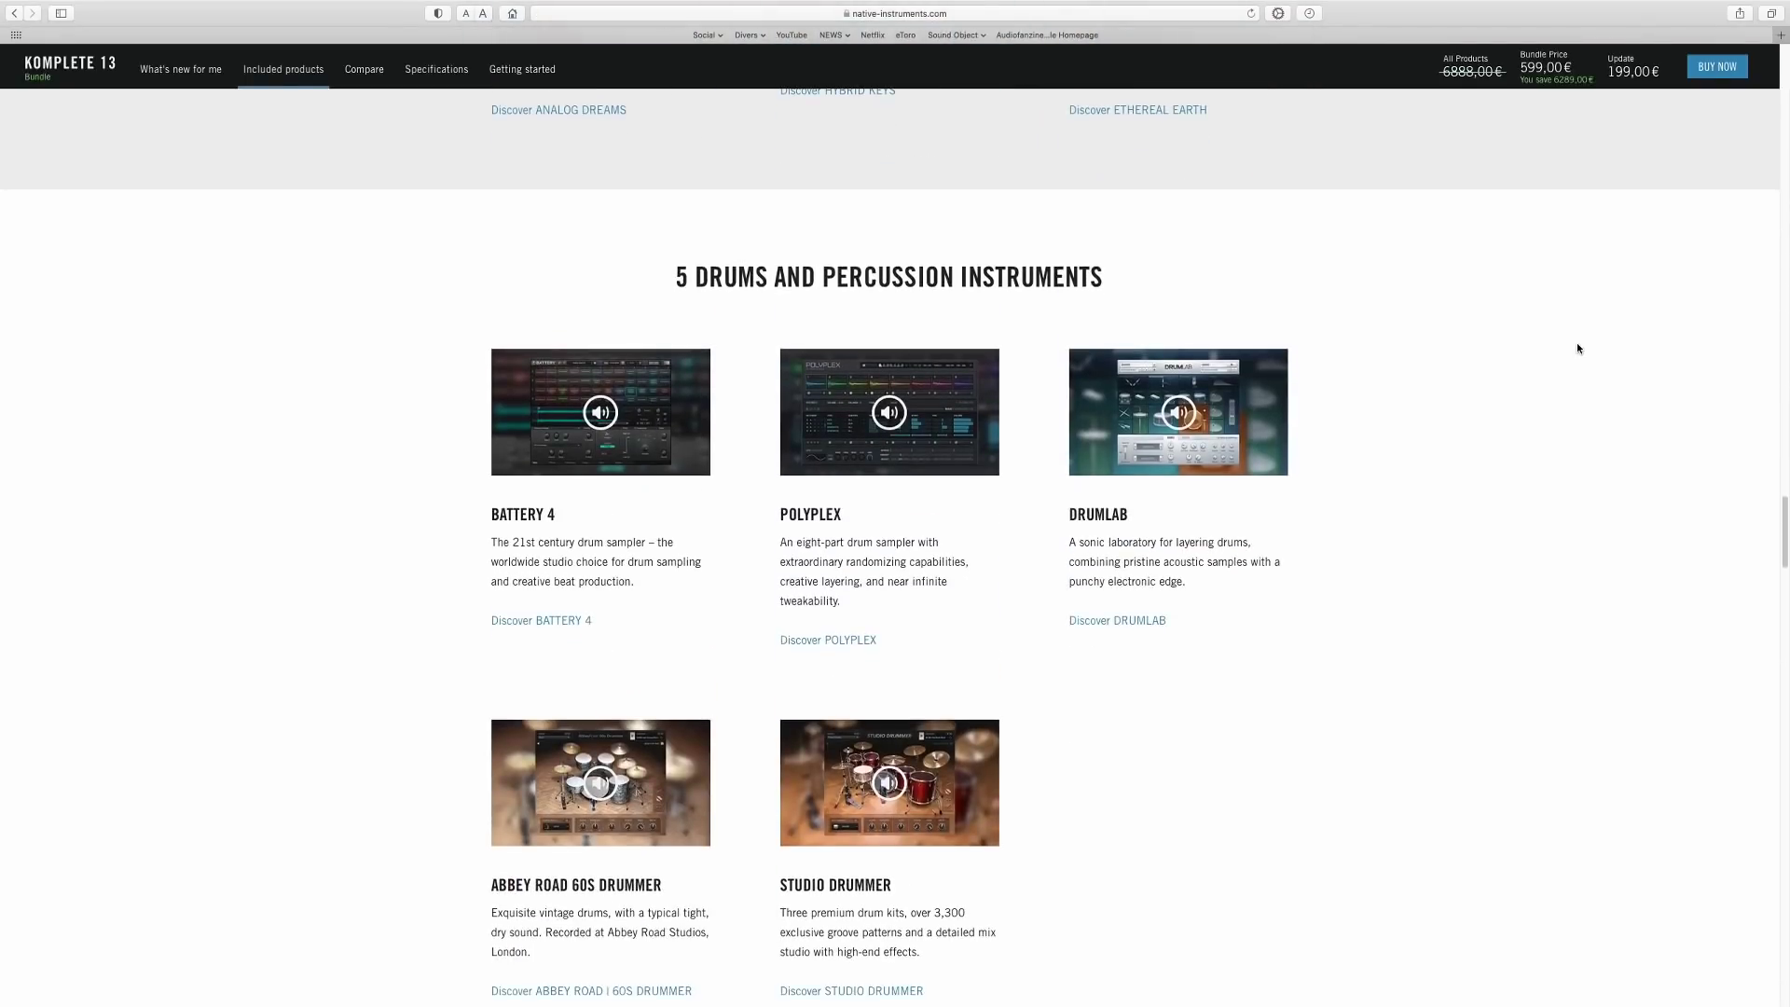
{"action": "scroll", "coordinate": [1578, 349], "scroll_direction": "down", "scroll_amount": 12}
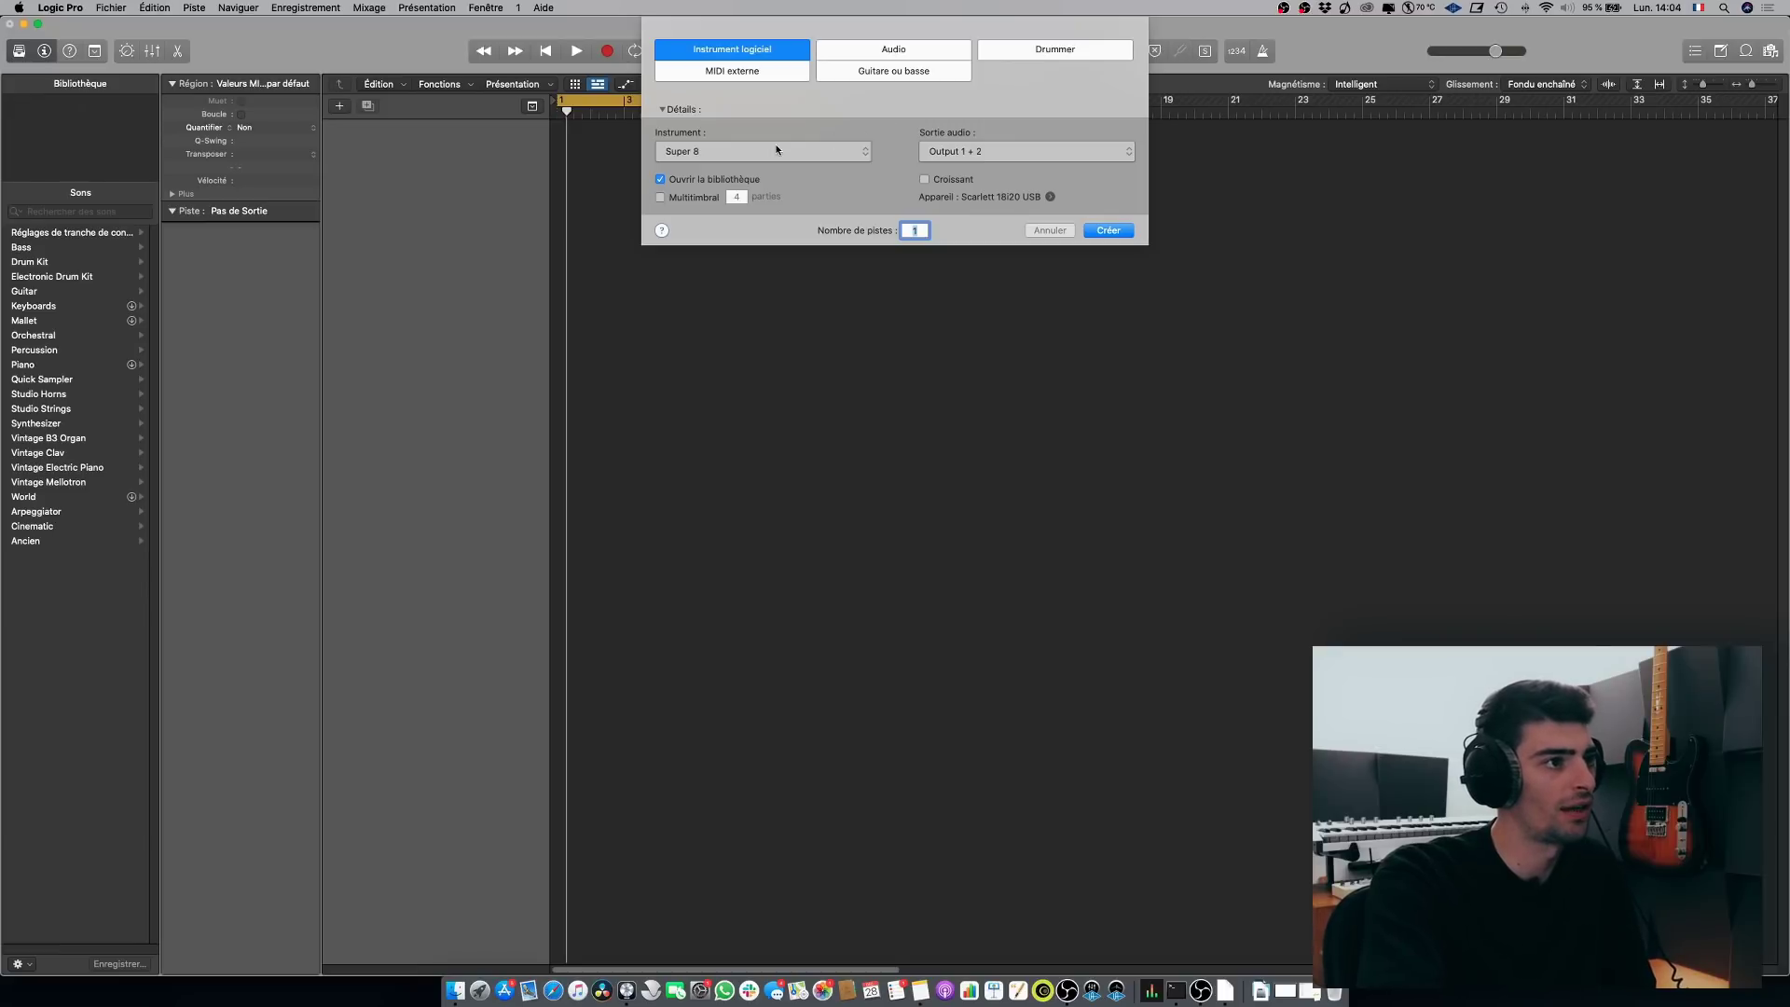
Step: Create a software instrument track with Super 8 and open a new Patch rack in the Reaktor 6 MIDI effect
{"action": "left_click", "coordinate": [1095, 231]}
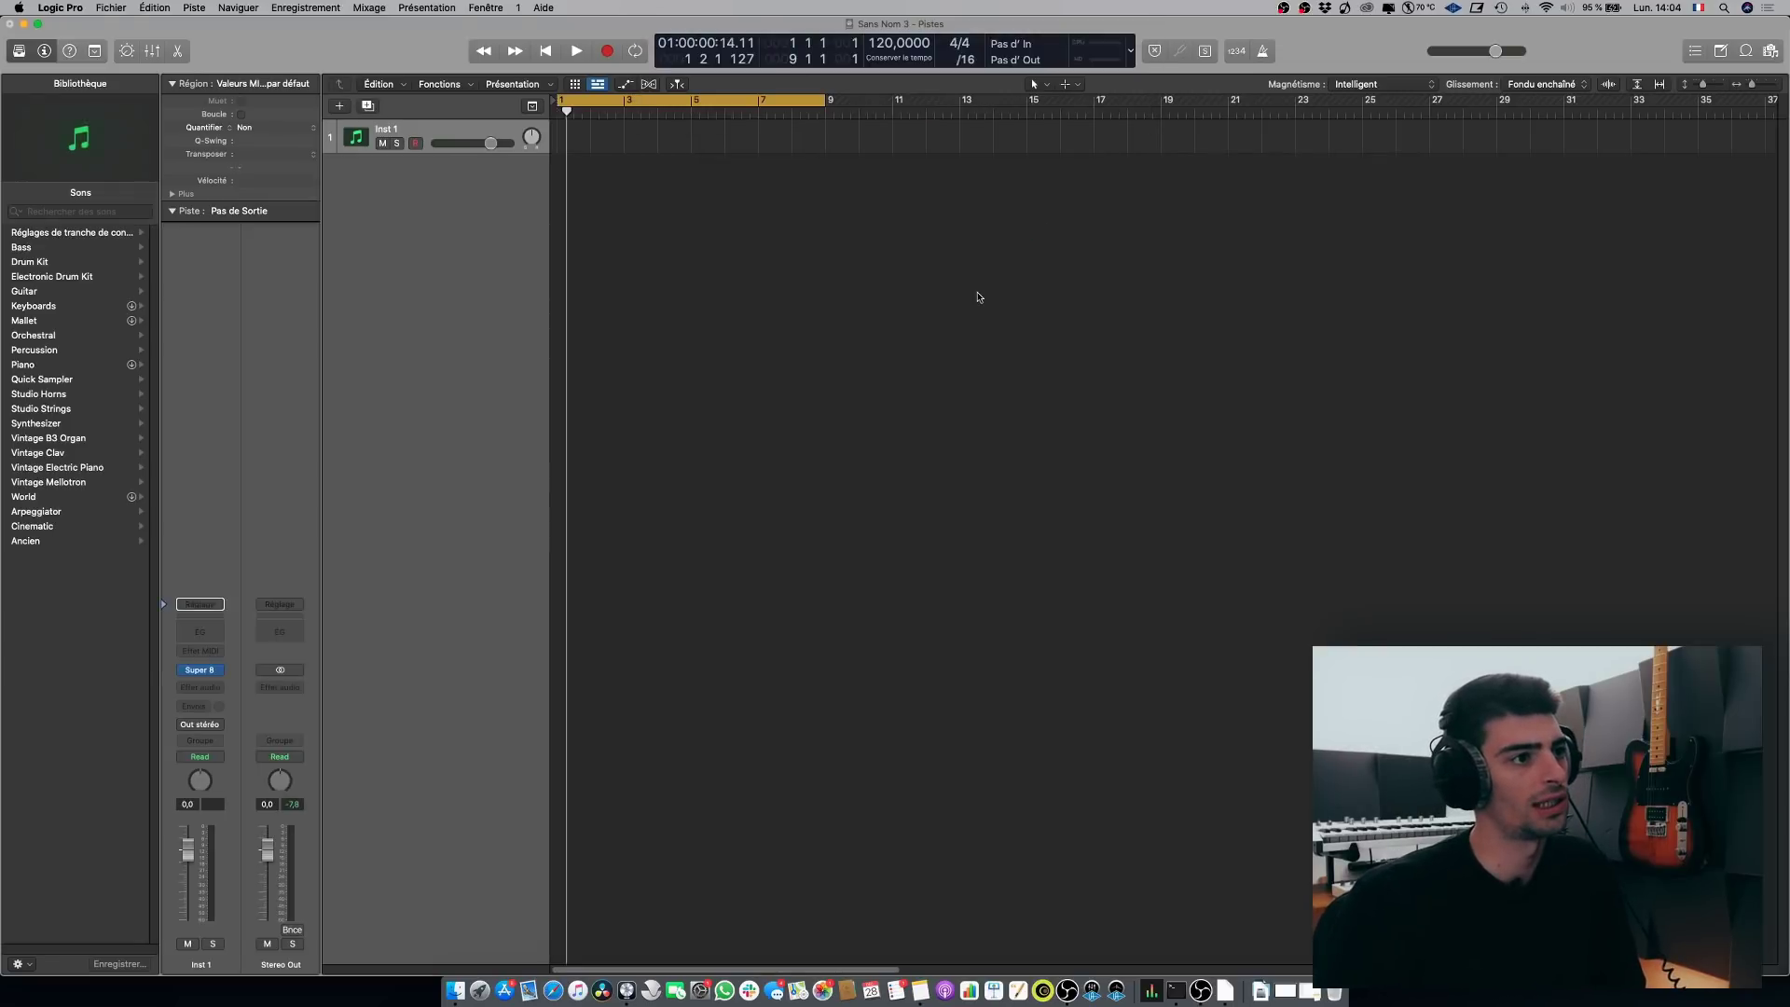
{"action": "mouse_move", "coordinate": [202, 671]}
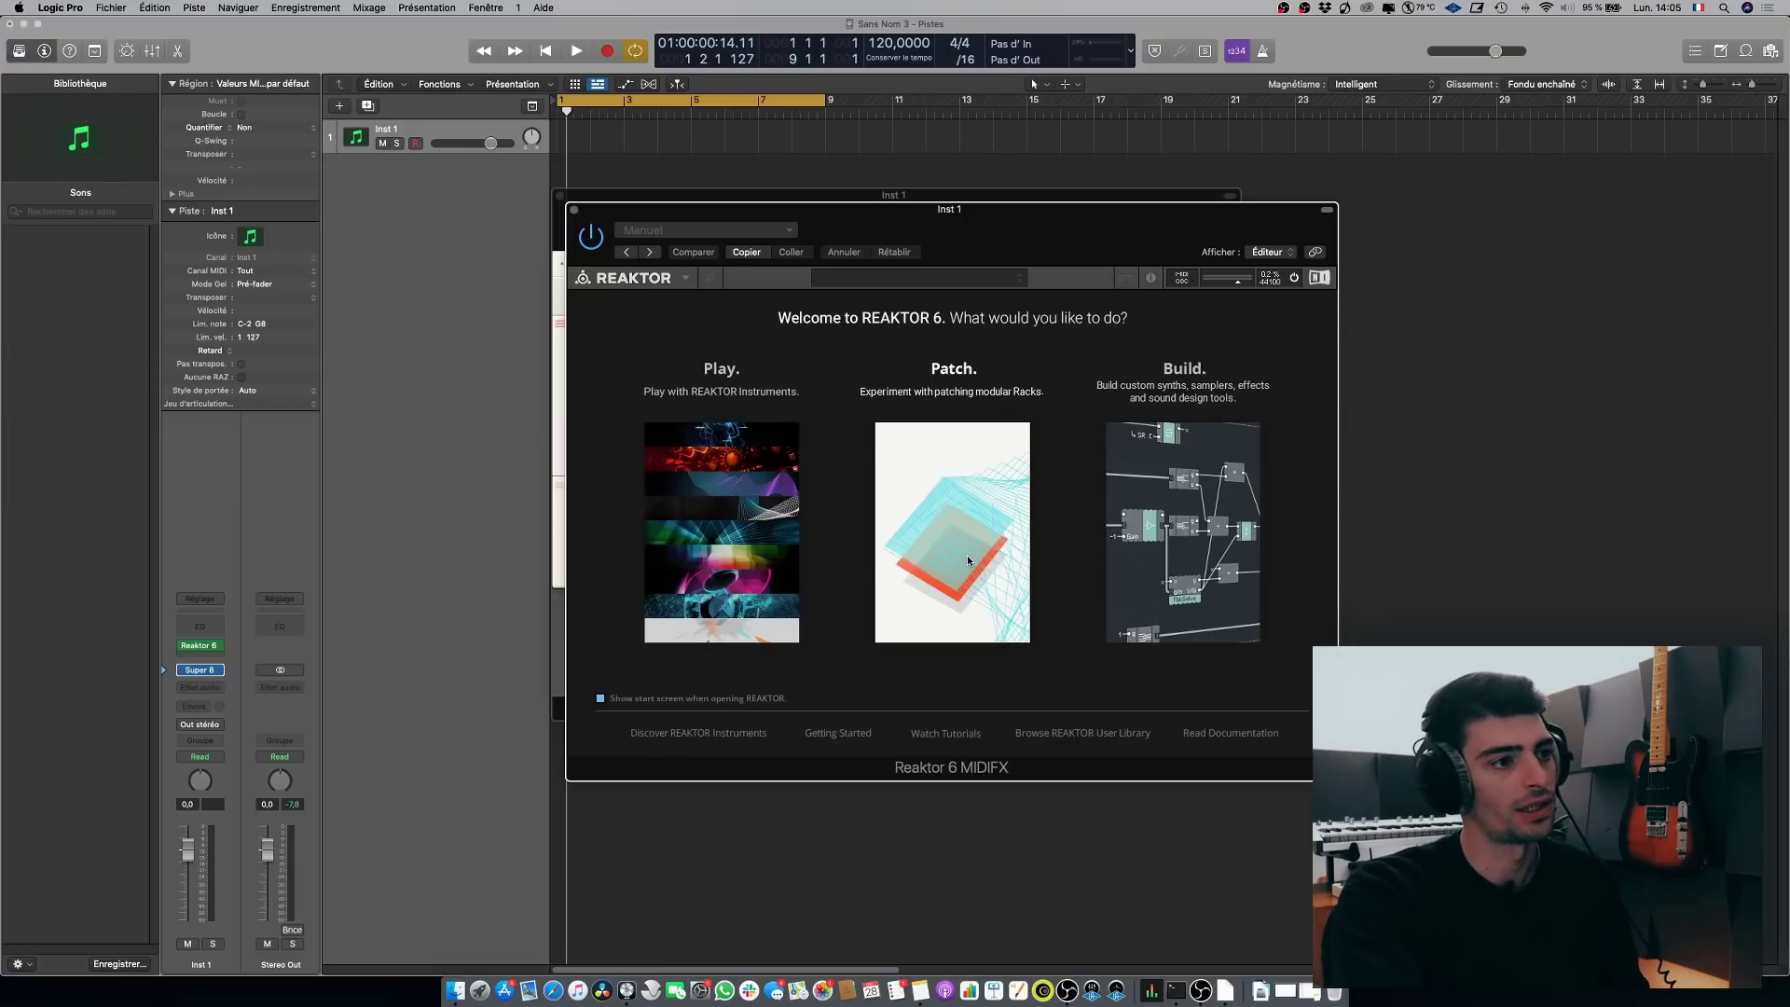
{"action": "left_click", "coordinate": [960, 539]}
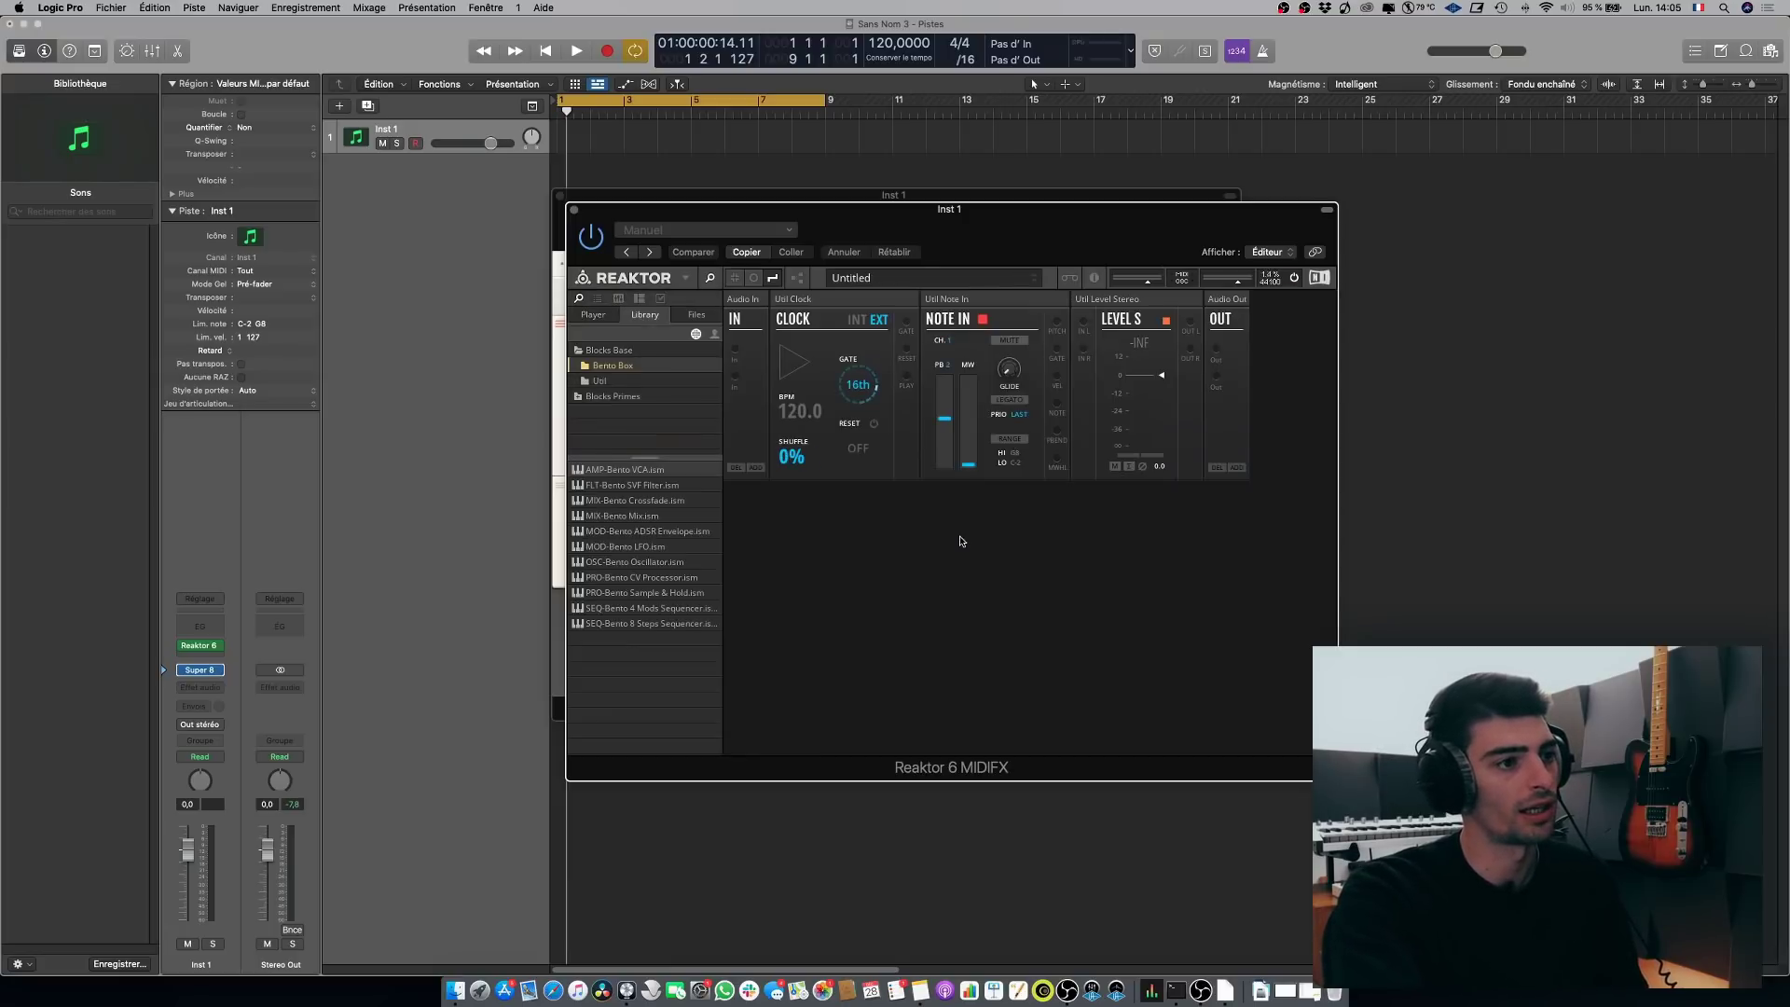
{"action": "left_click_drag", "start_coordinate": [1031, 250], "coordinate": [1037, 160]}
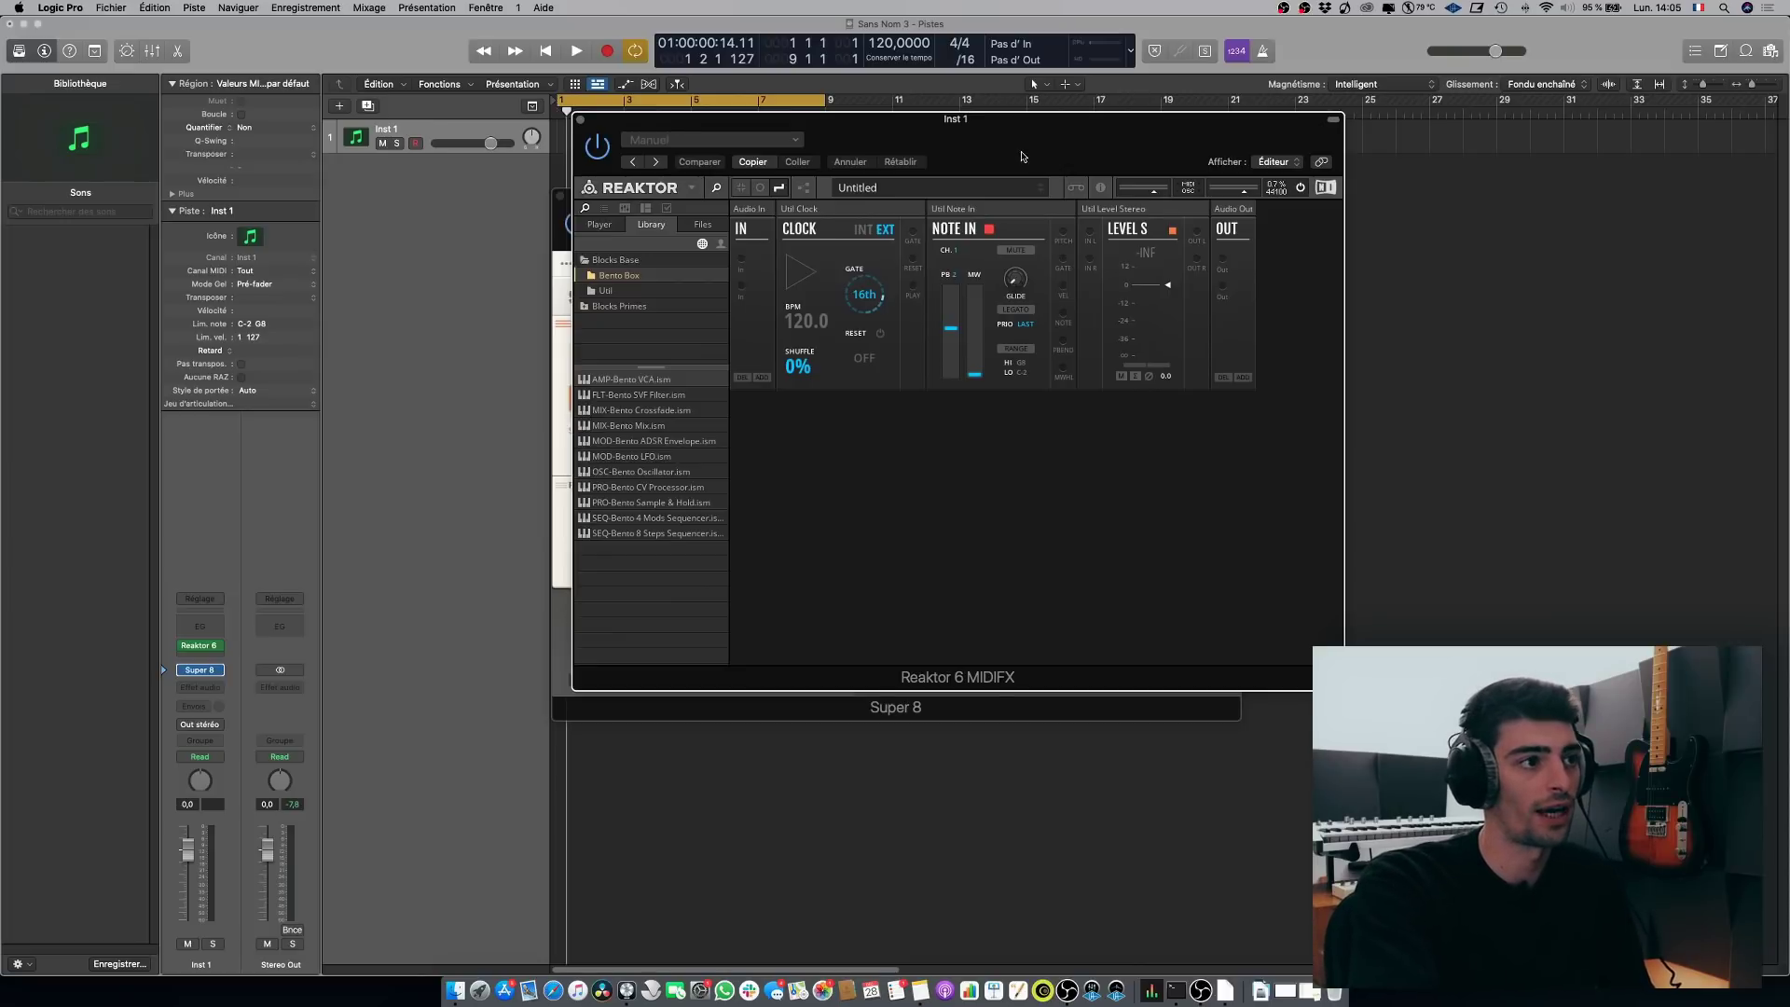
{"action": "left_click_drag", "start_coordinate": [1019, 159], "coordinate": [998, 168]}
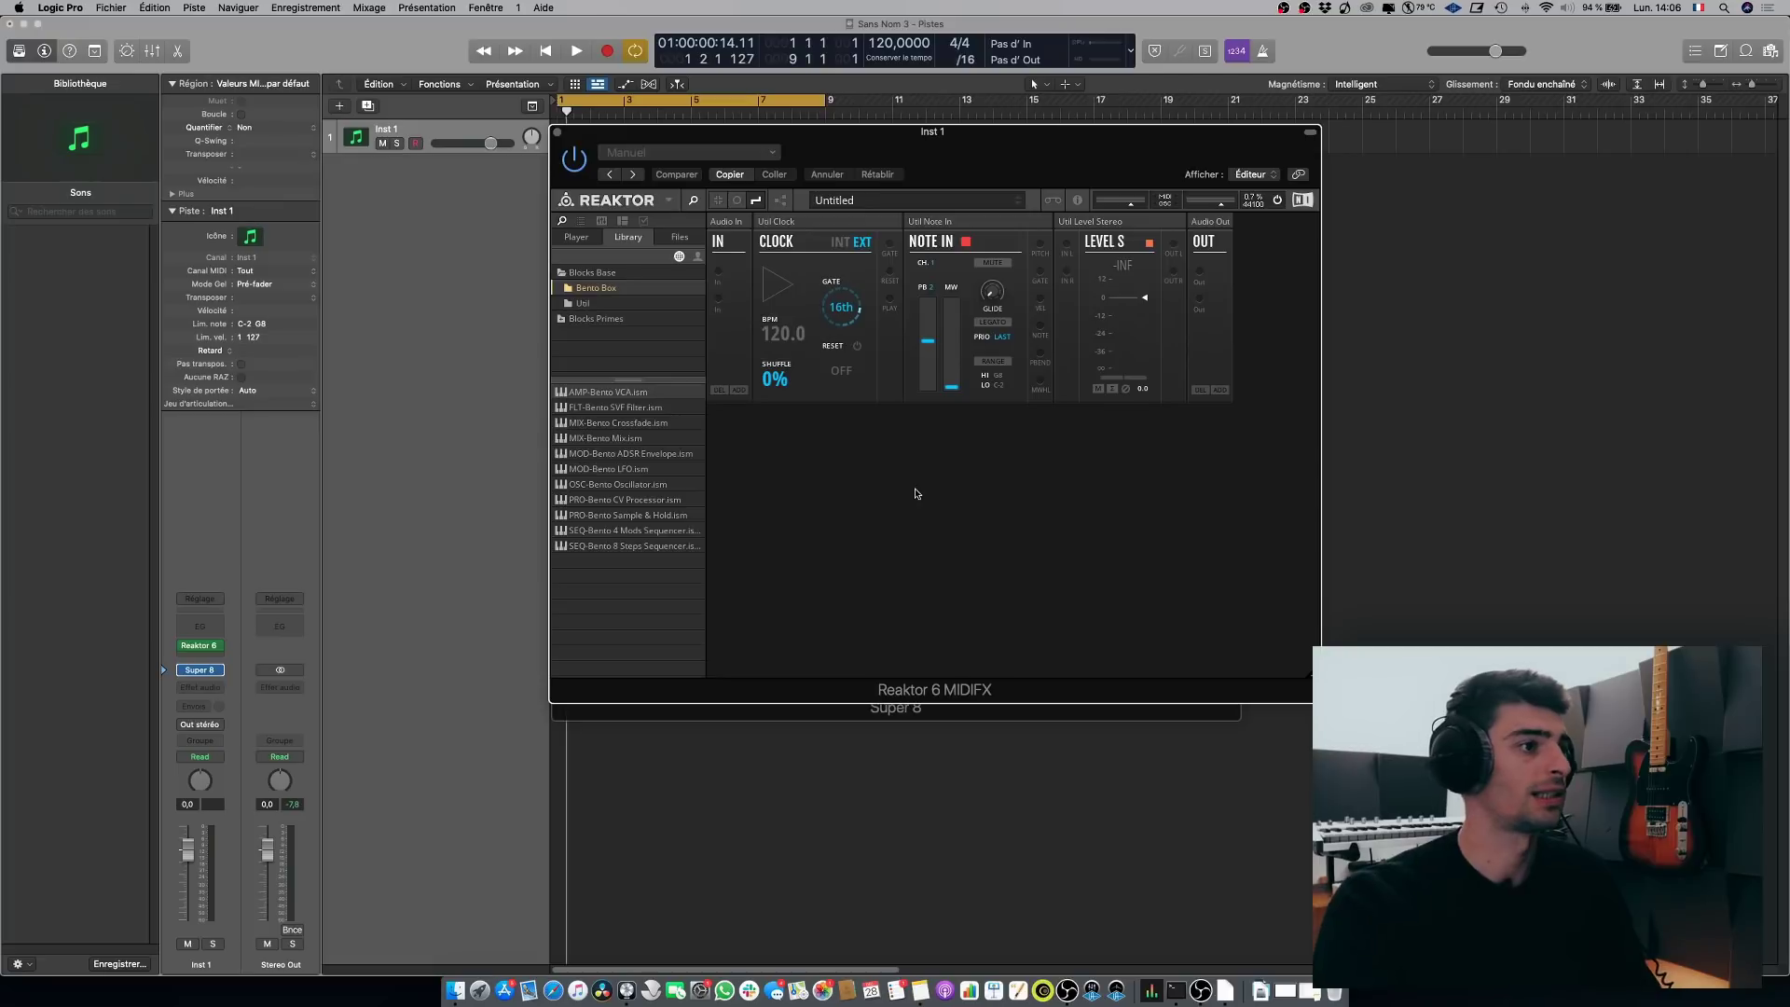
Step: Add the Util MIDI Out block at the end of the rack's first row and enlarge the plug-in window to fit it
{"action": "left_click", "coordinate": [584, 305]}
{"action": "left_click_drag", "start_coordinate": [611, 515], "coordinate": [1250, 332]}
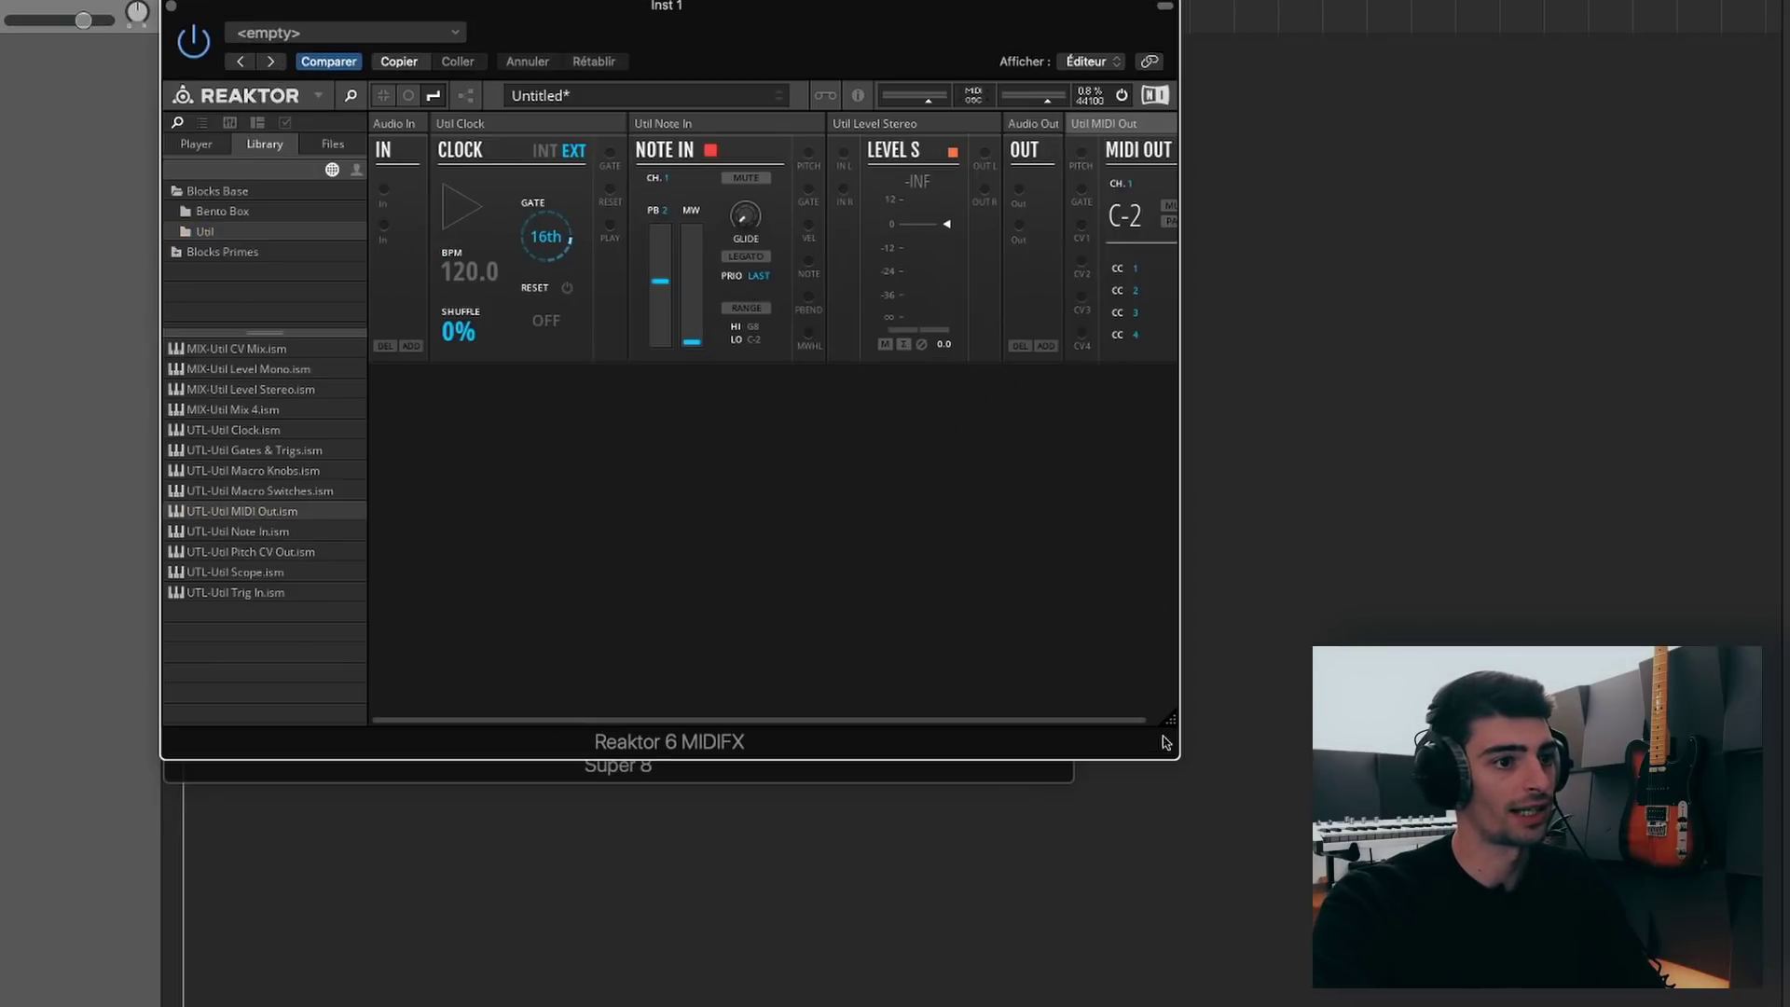
{"action": "left_click_drag", "start_coordinate": [1167, 720], "coordinate": [1386, 747]}
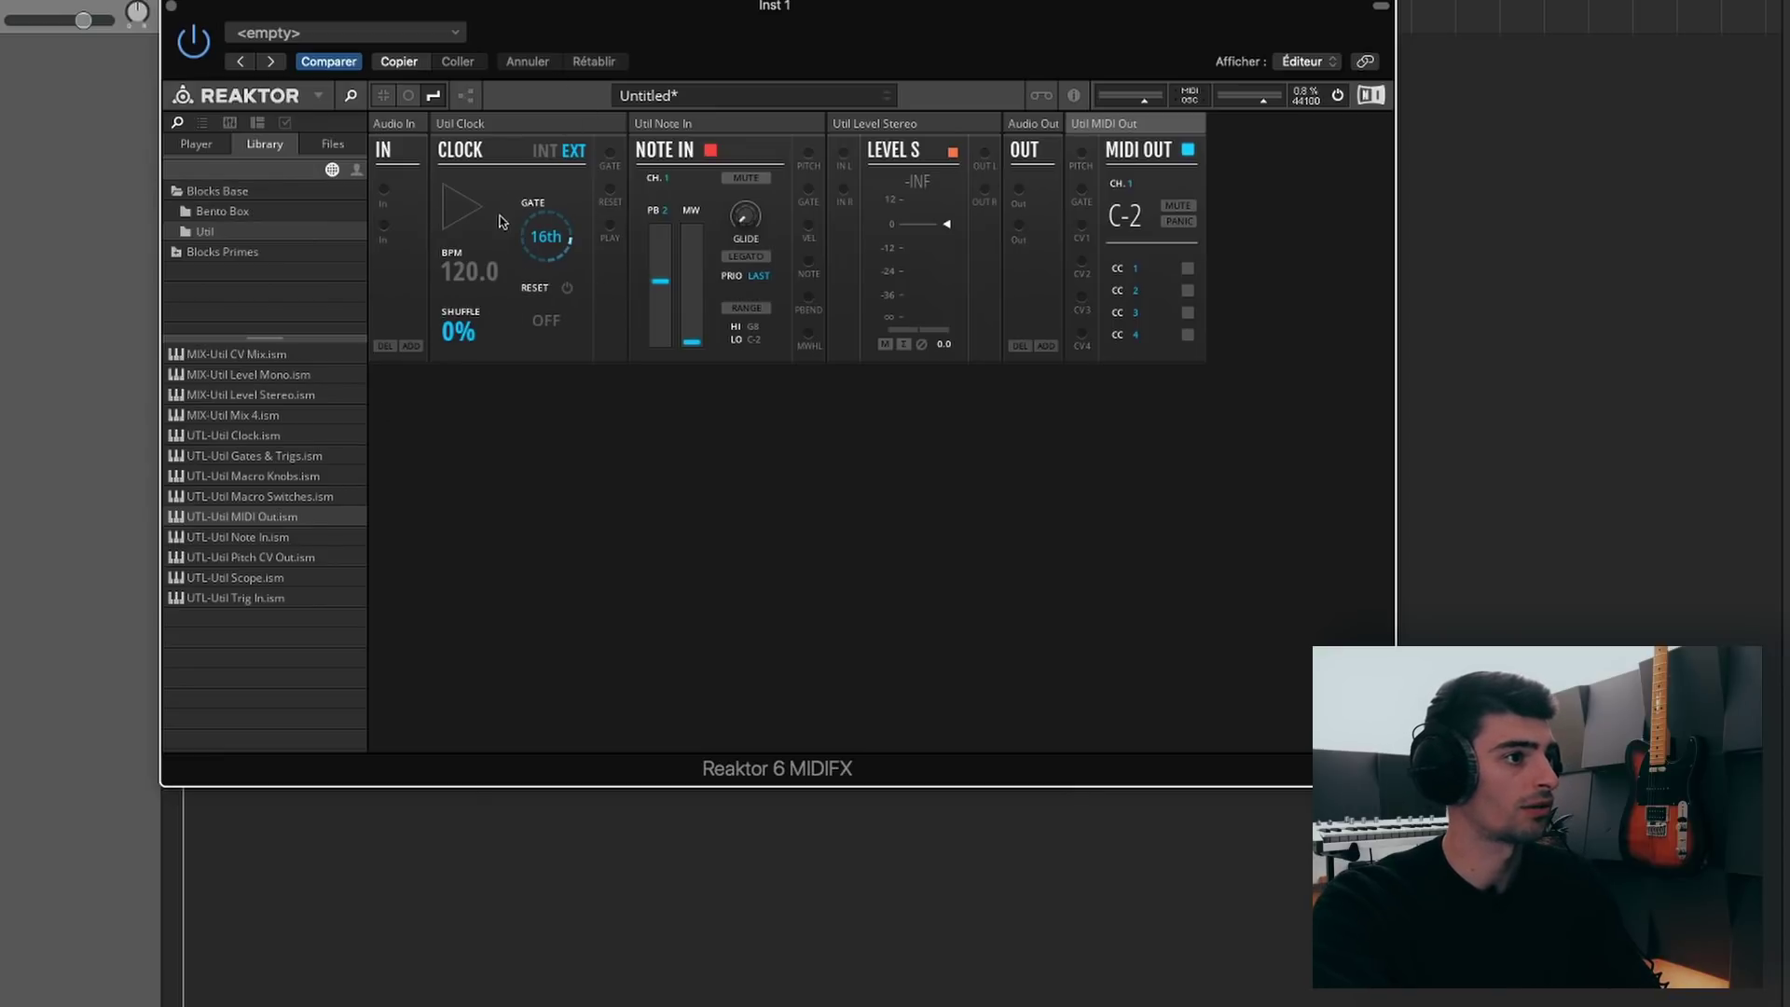
Step: Add two Bento Box LFOs, an 8 Steps sequencer and a 4 Mods sequencer below the rack's first row
{"action": "left_click", "coordinate": [192, 212]}
{"action": "left_click_drag", "start_coordinate": [219, 457], "coordinate": [660, 527]}
{"action": "left_click_drag", "start_coordinate": [224, 457], "coordinate": [658, 492]}
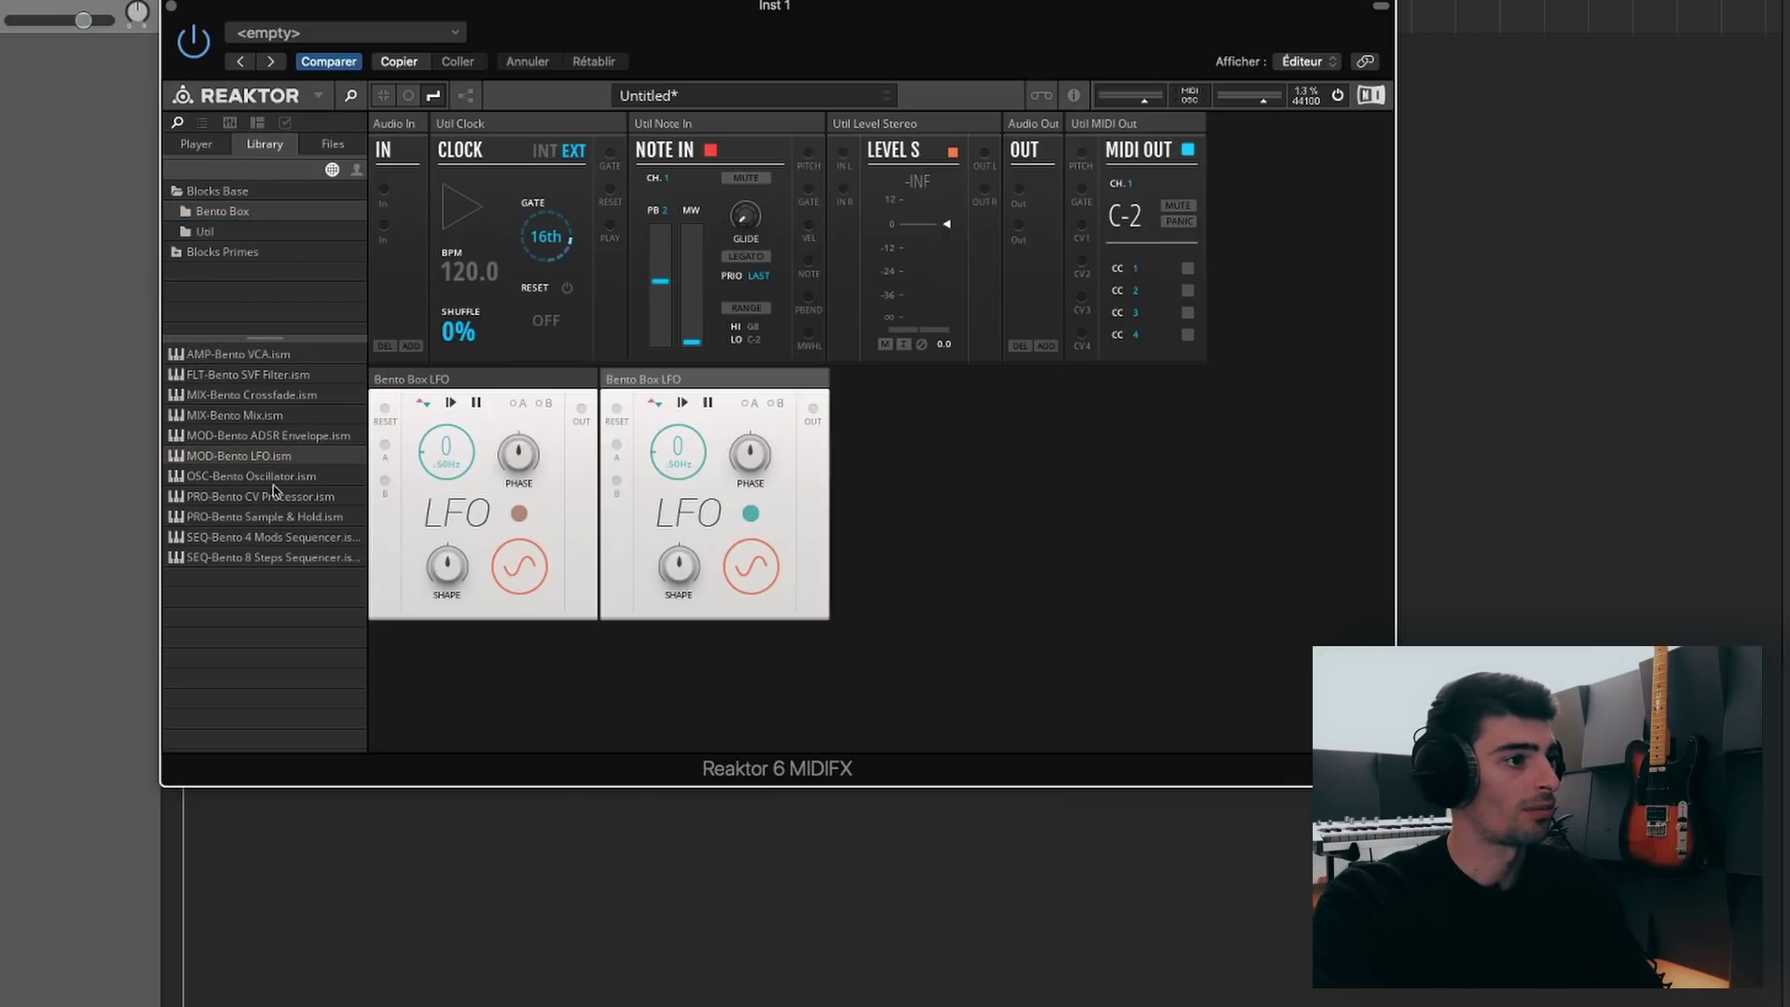
{"action": "left_click_drag", "start_coordinate": [245, 557], "coordinate": [919, 523]}
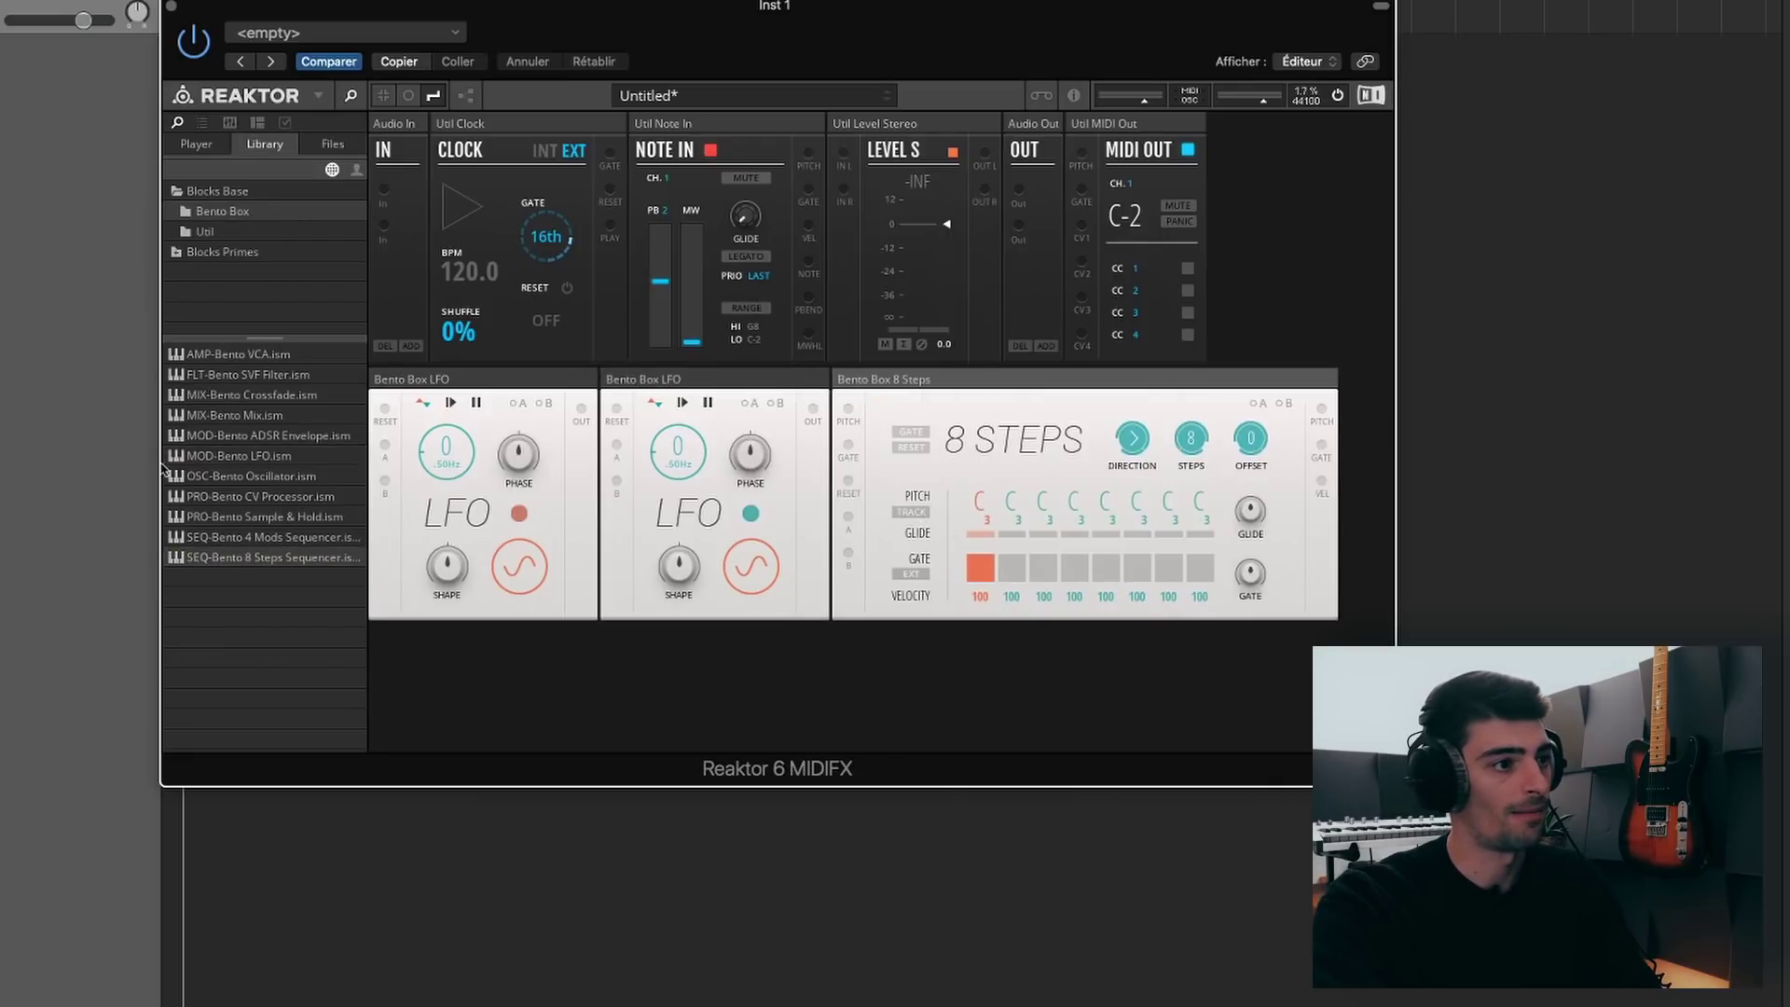
{"action": "left_click_drag", "start_coordinate": [559, 700], "coordinate": [559, 700]}
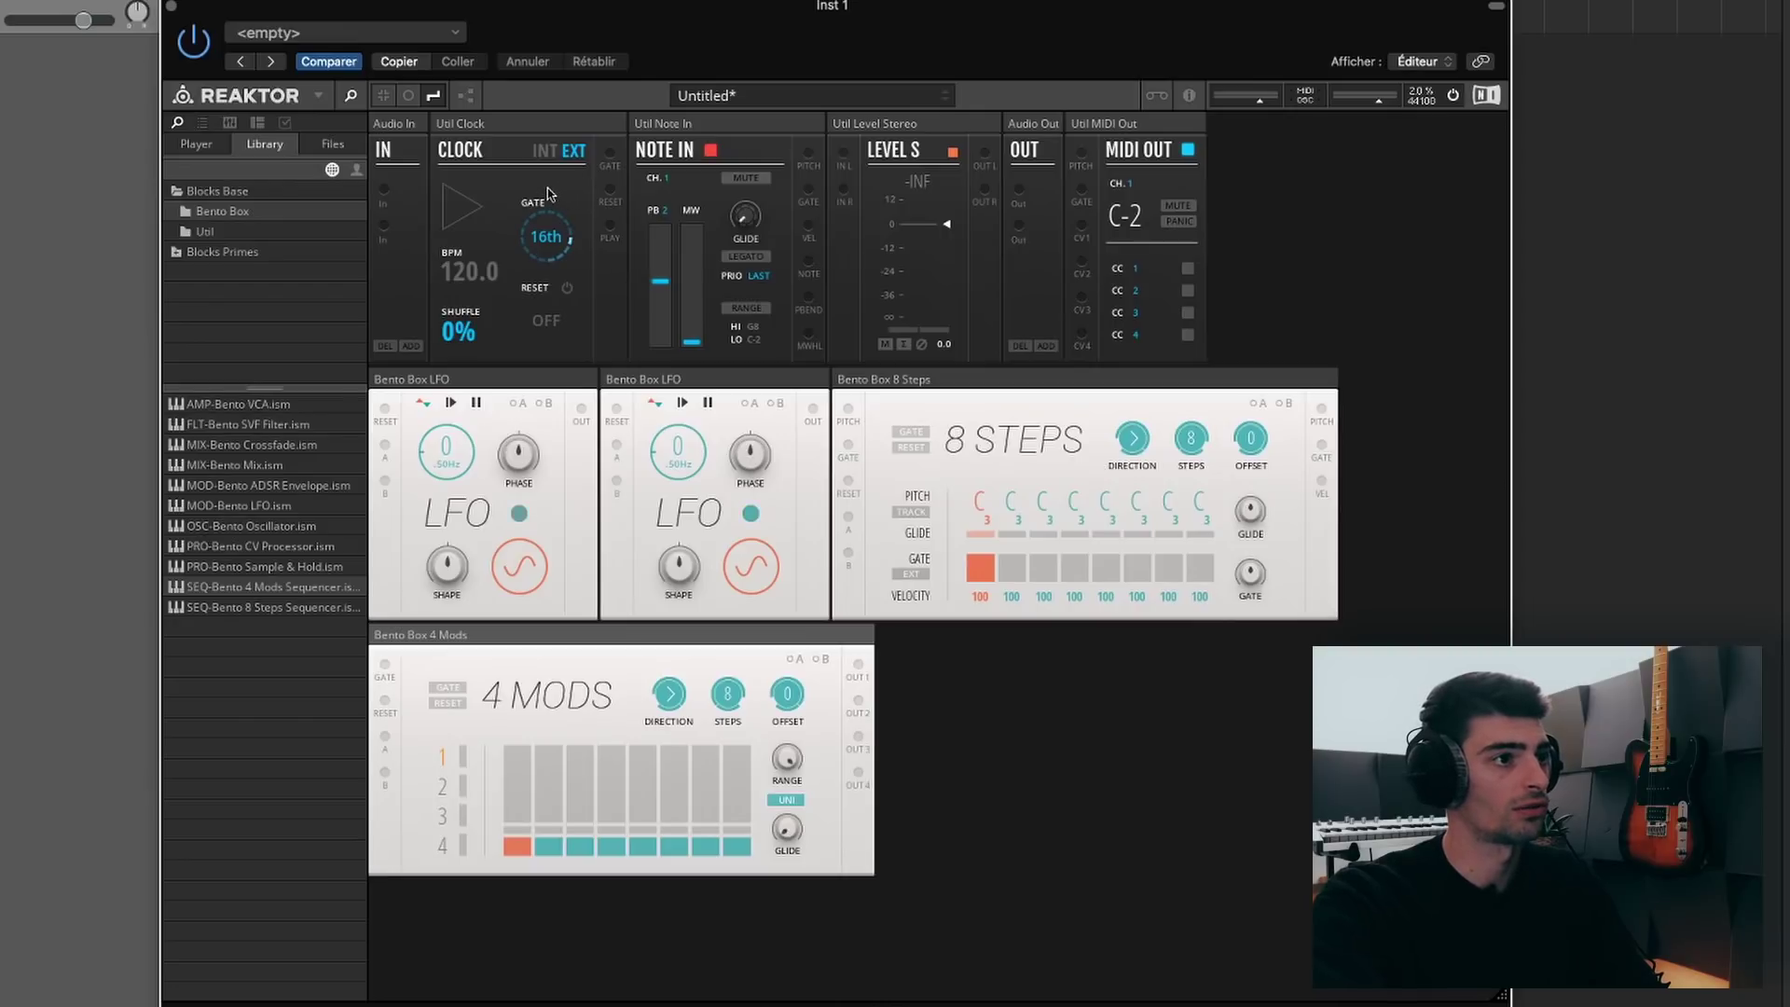
Step: Insert a Digilog Clock Divider after the Clock block and connect the Clock's gate output to the divider's gate input
{"action": "key", "text": "space"}
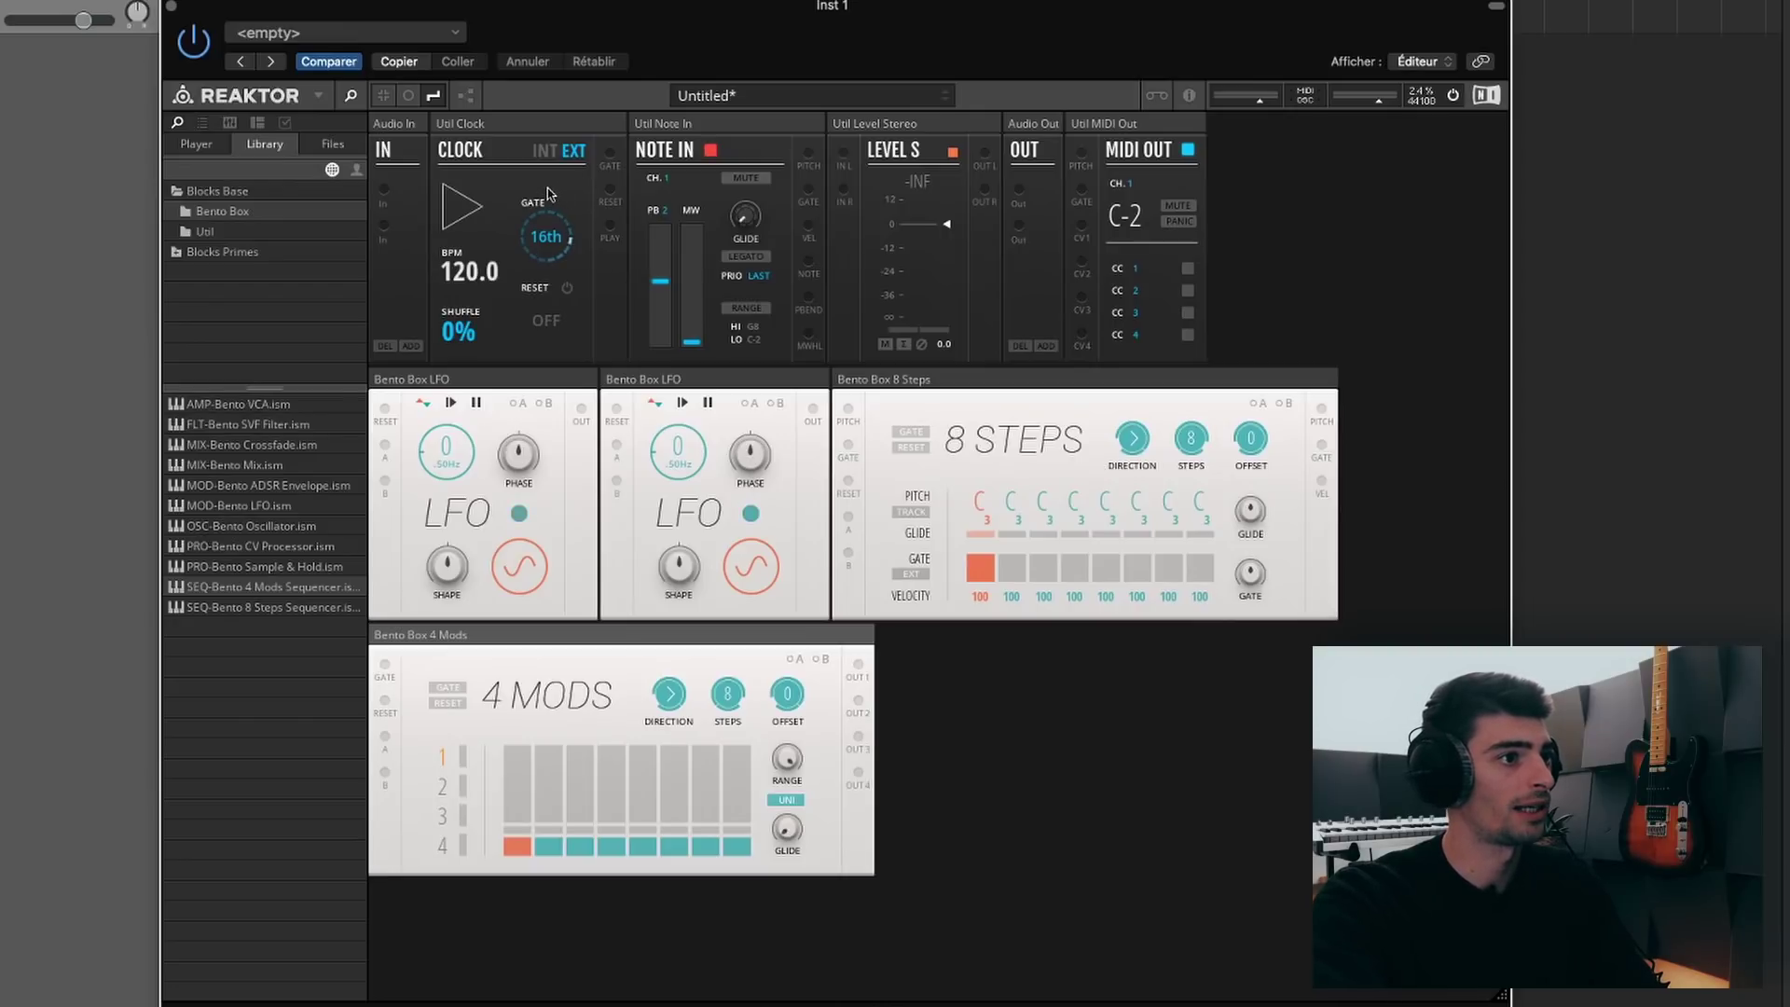
{"action": "key", "text": "space"}
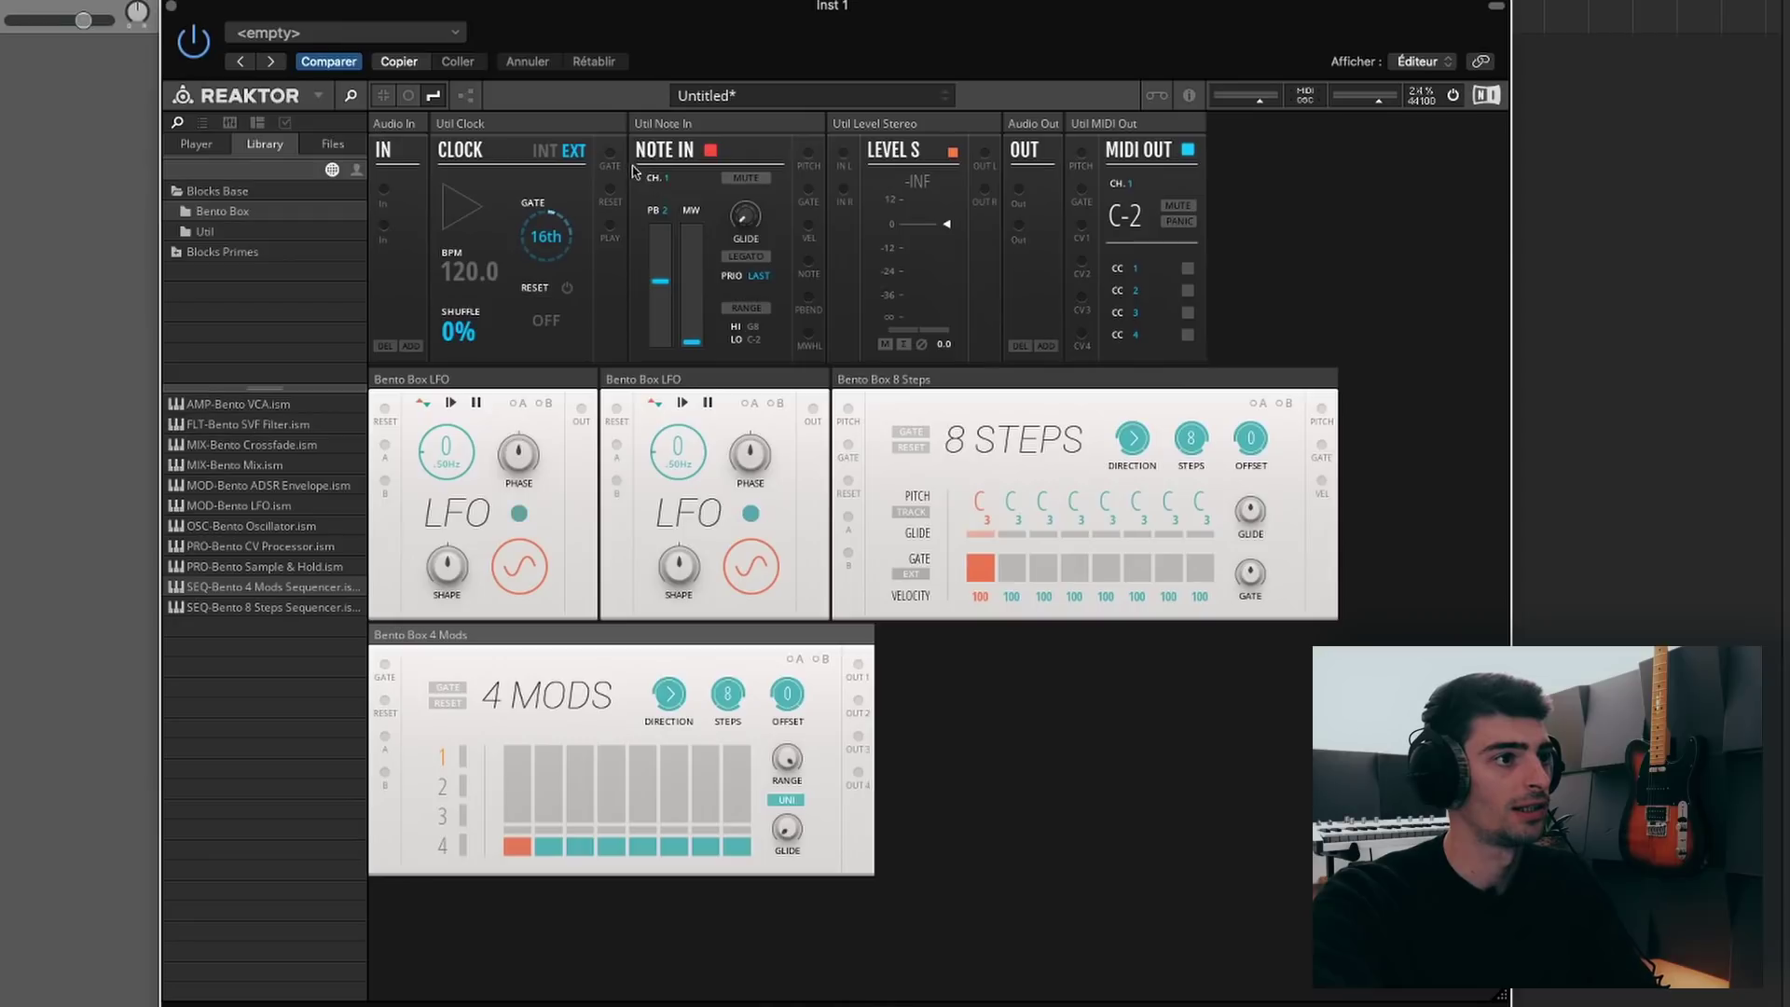
{"action": "left_click", "coordinate": [207, 251]}
{"action": "left_click", "coordinate": [174, 254]}
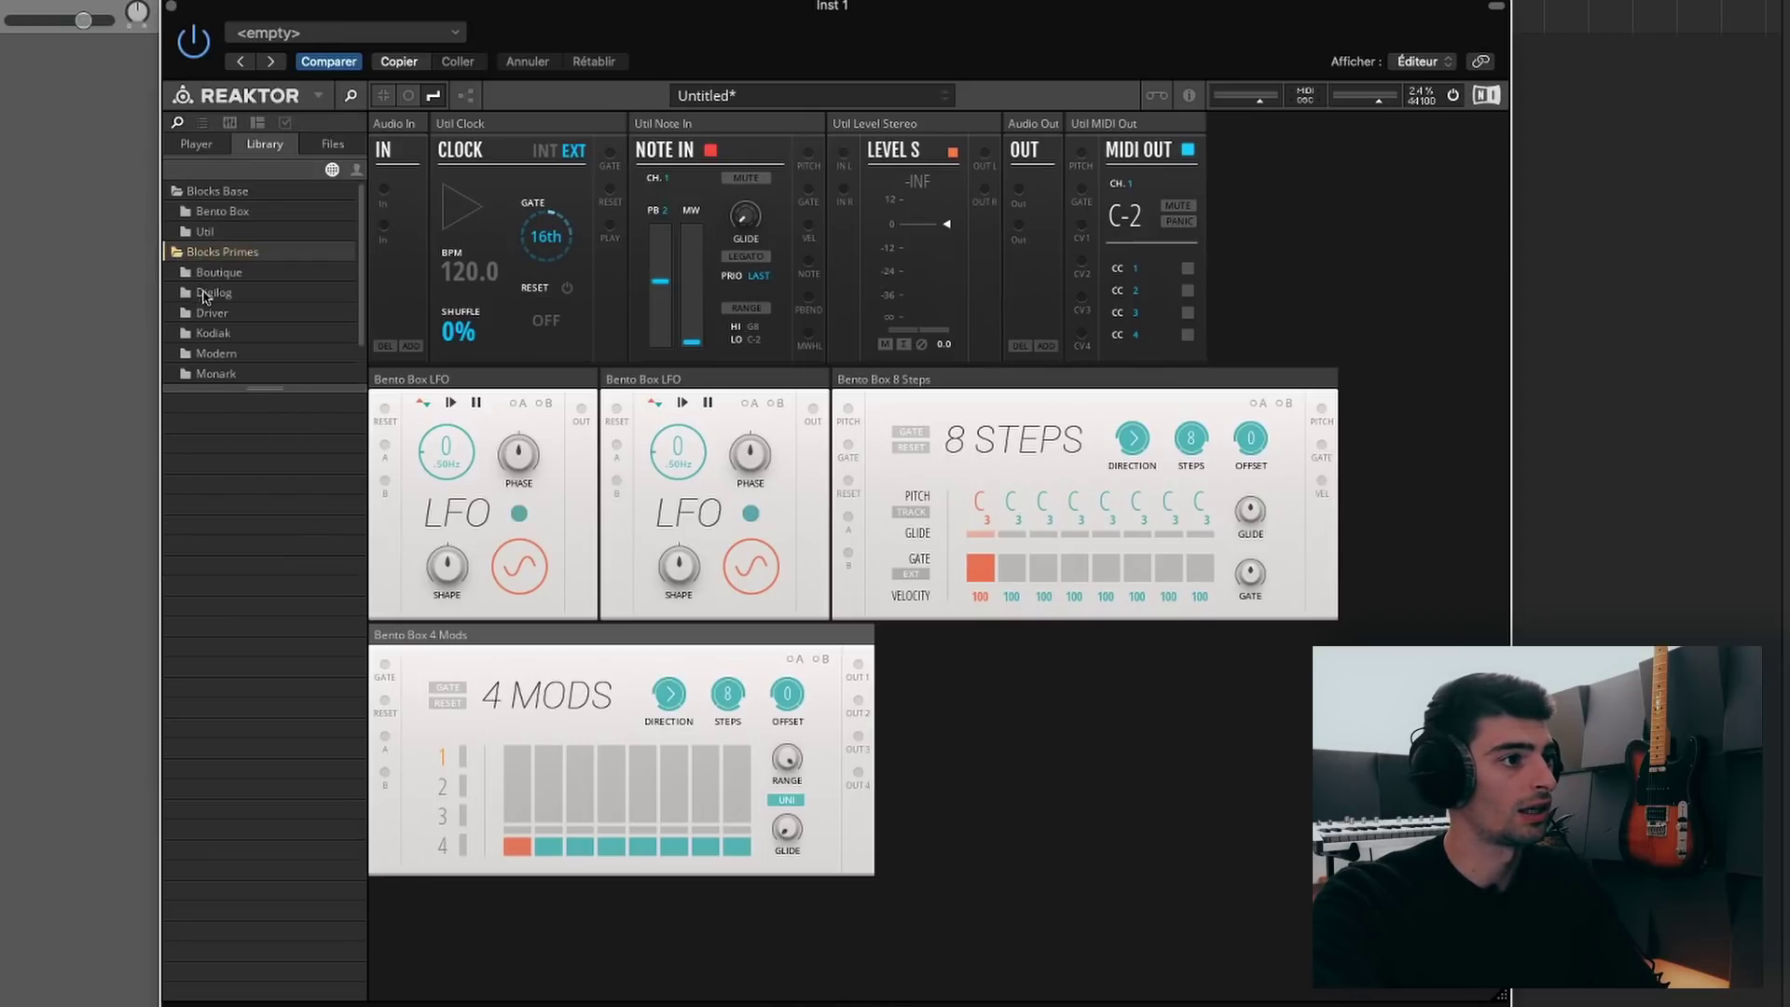
{"action": "left_click", "coordinate": [207, 294]}
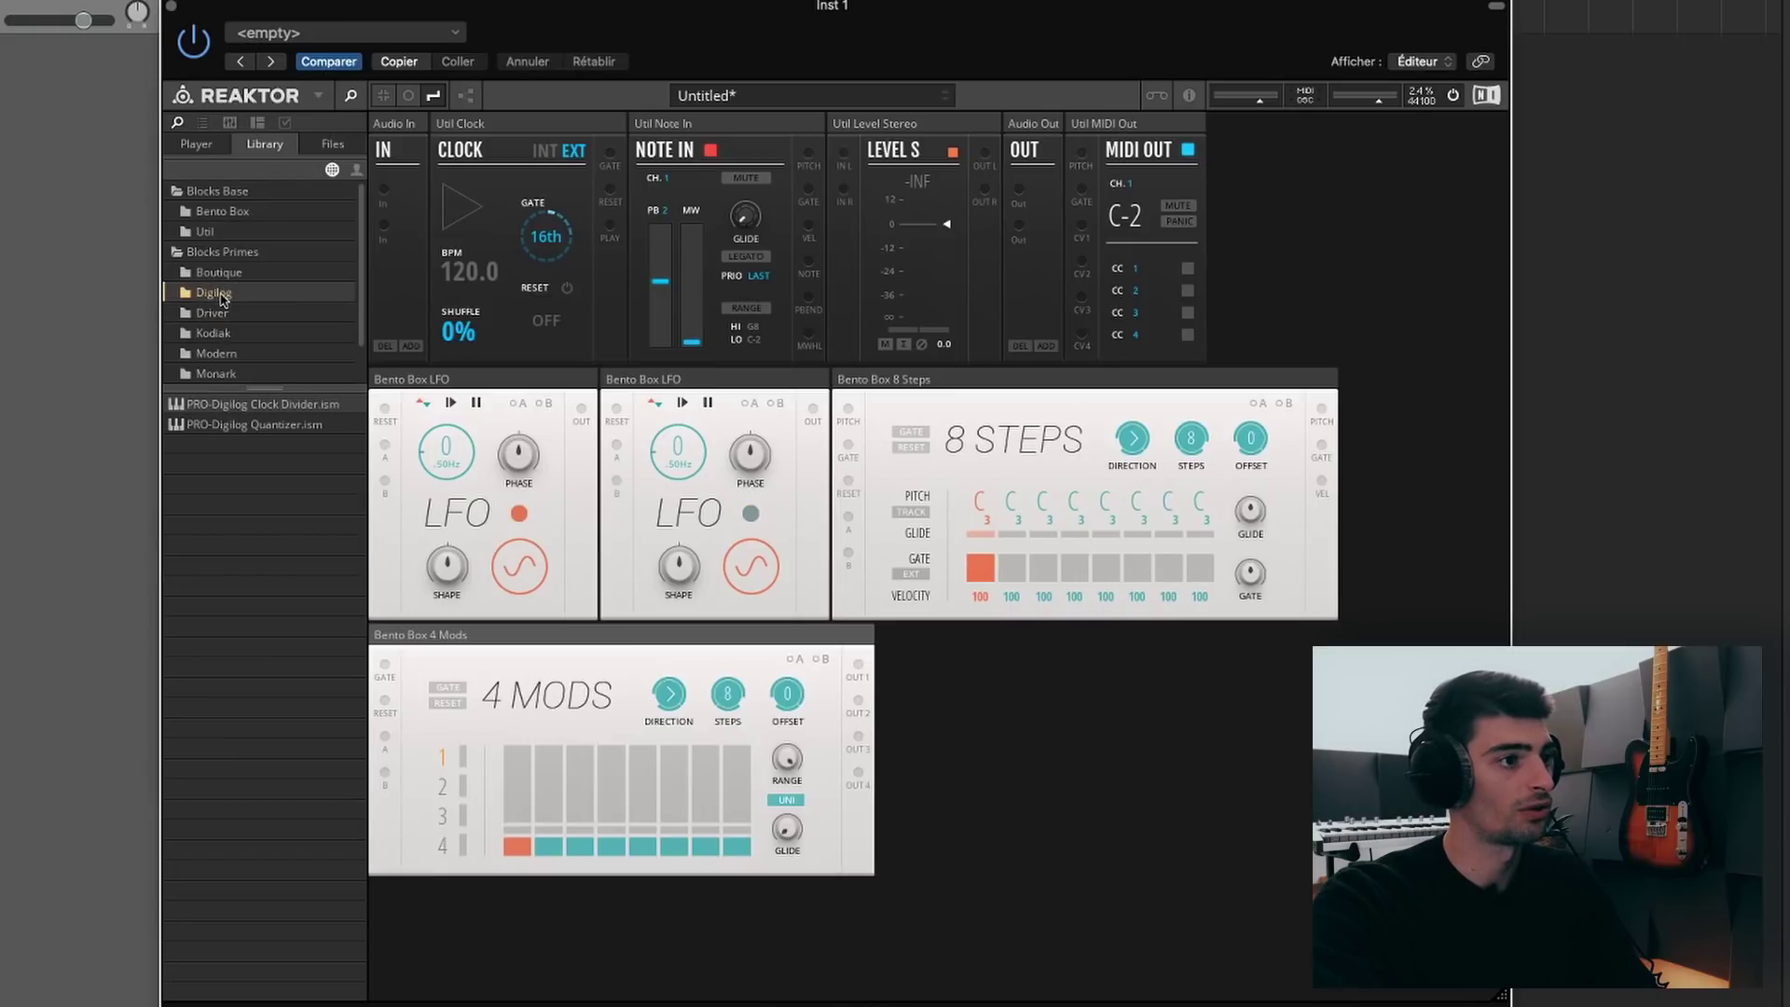
{"action": "left_click_drag", "start_coordinate": [250, 404], "coordinate": [640, 266]}
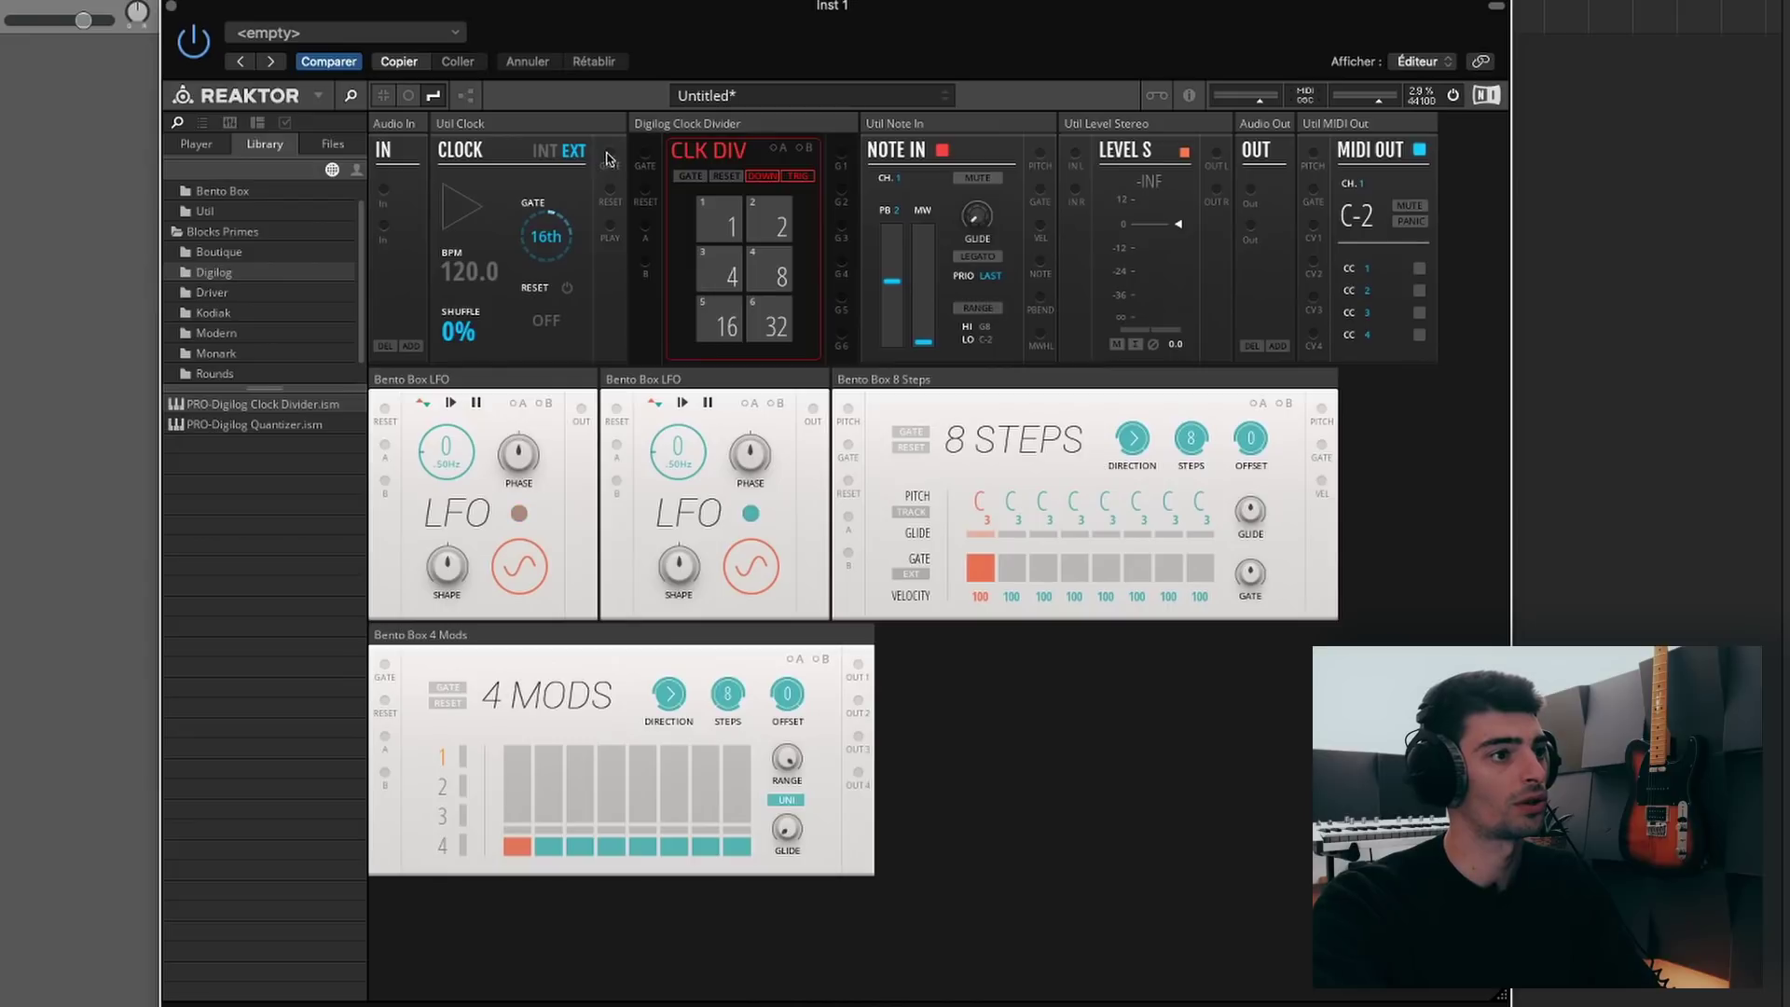
{"action": "left_click_drag", "start_coordinate": [621, 163], "coordinate": [645, 157]}
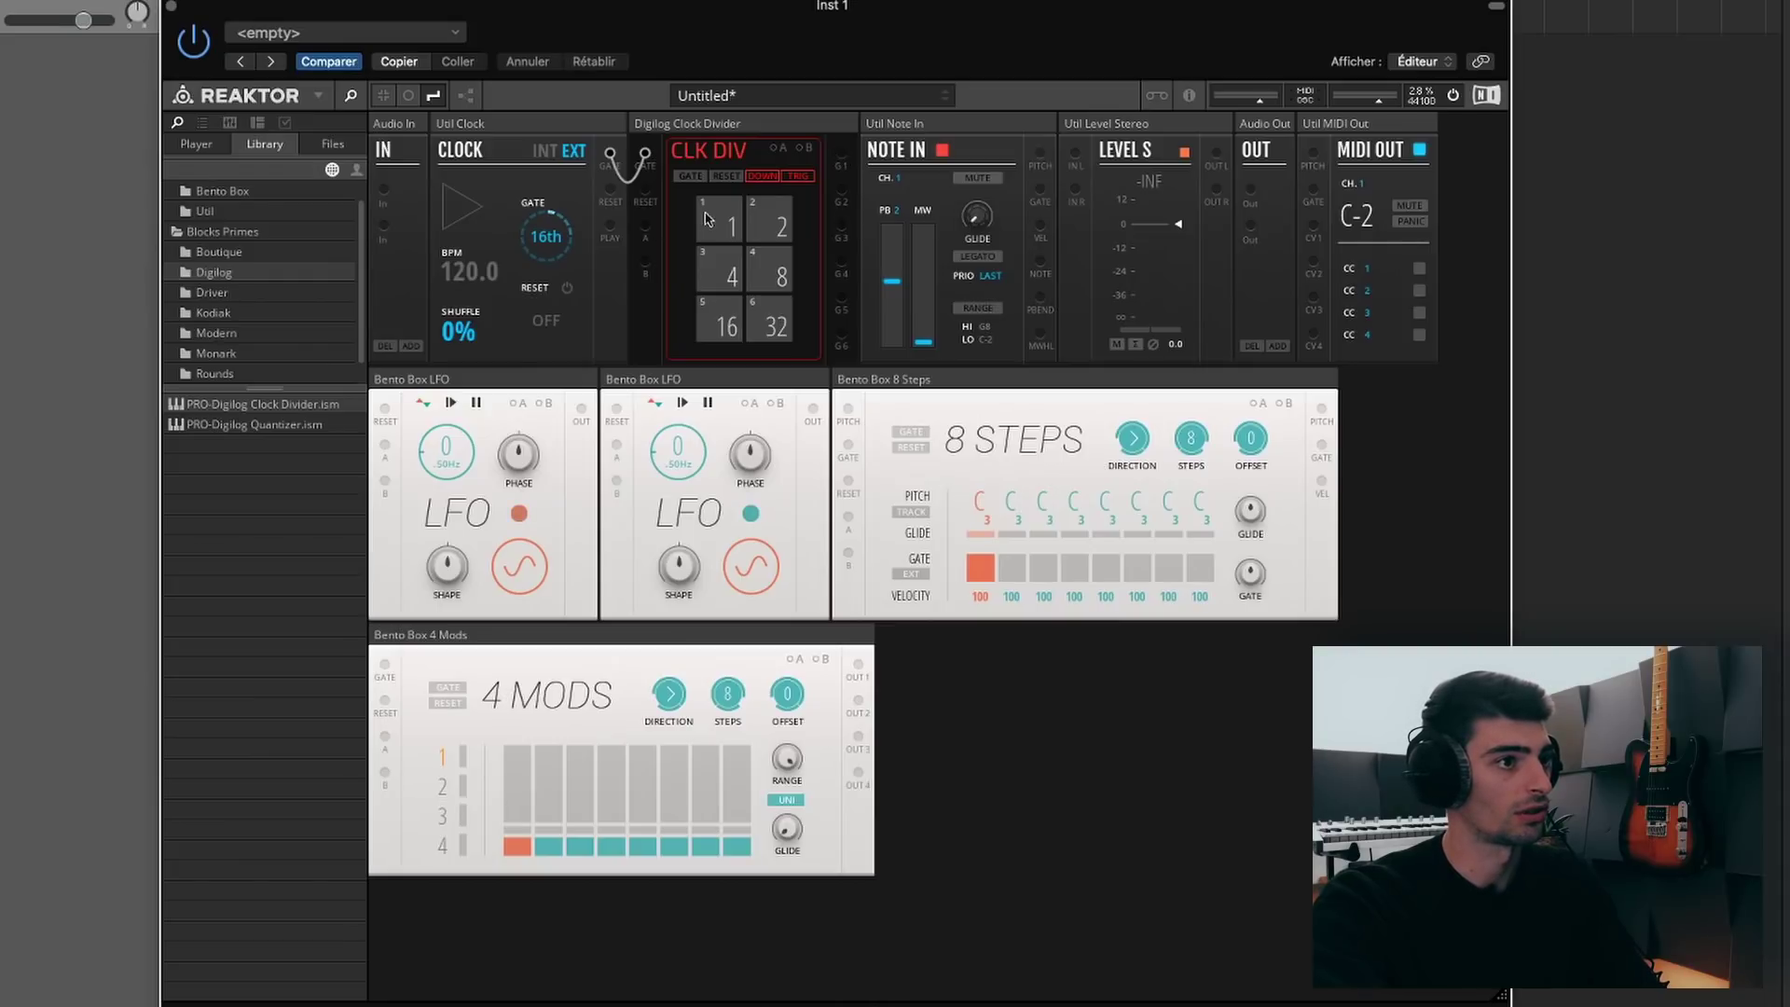
Step: Connect the Clock Divider's first output to the 8 Steps pitch input, and the 8 Steps pitch and gate outputs to MIDI Out
{"action": "left_click_drag", "start_coordinate": [841, 156], "coordinate": [848, 415]}
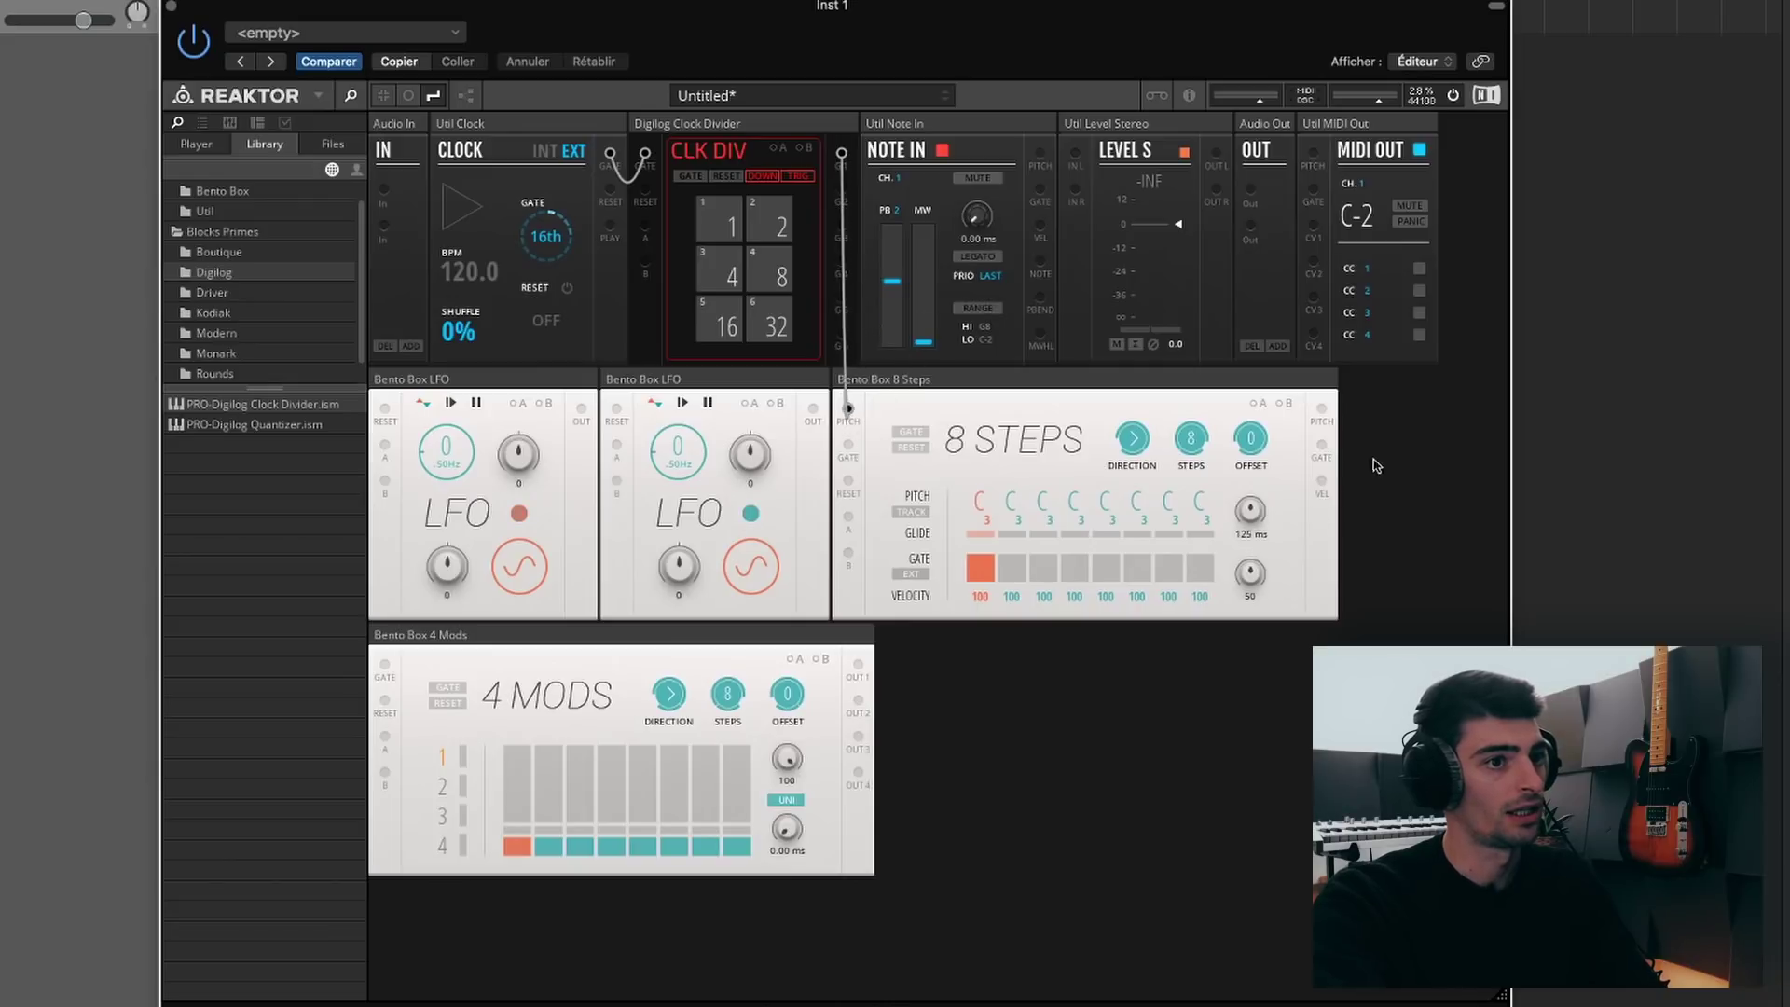
{"action": "left_click_drag", "start_coordinate": [1321, 410], "coordinate": [1313, 154]}
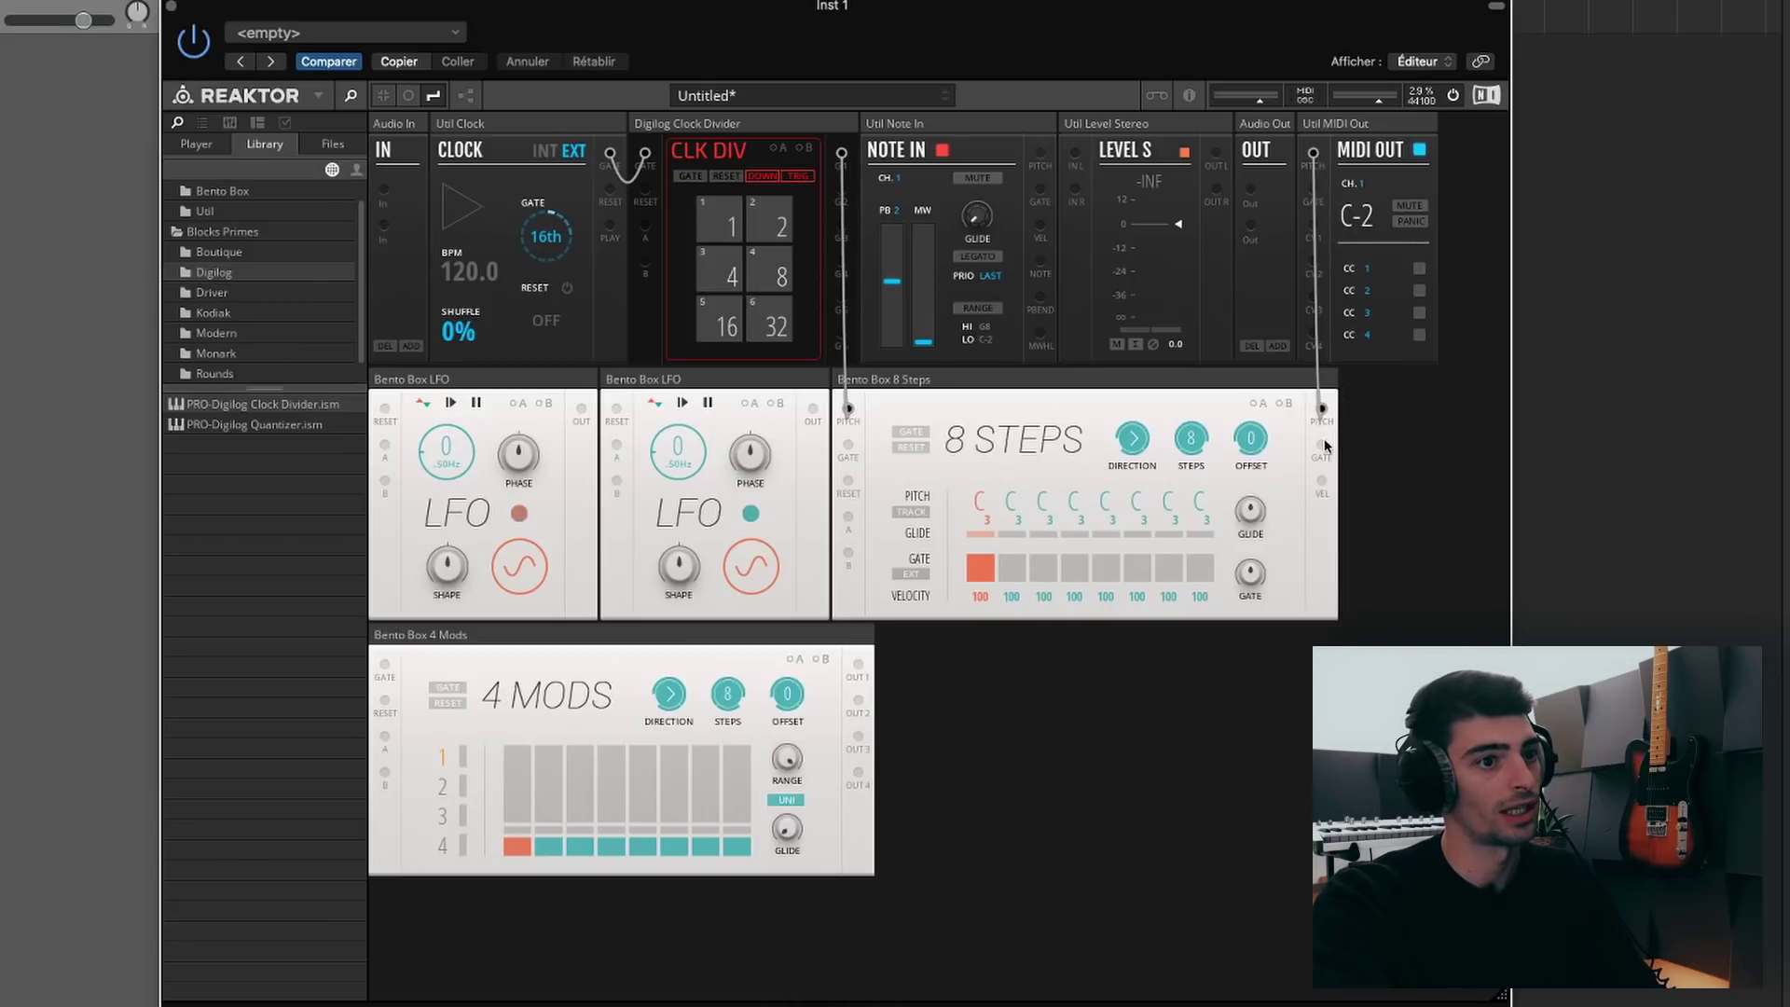
{"action": "left_click_drag", "start_coordinate": [1321, 446], "coordinate": [1312, 189]}
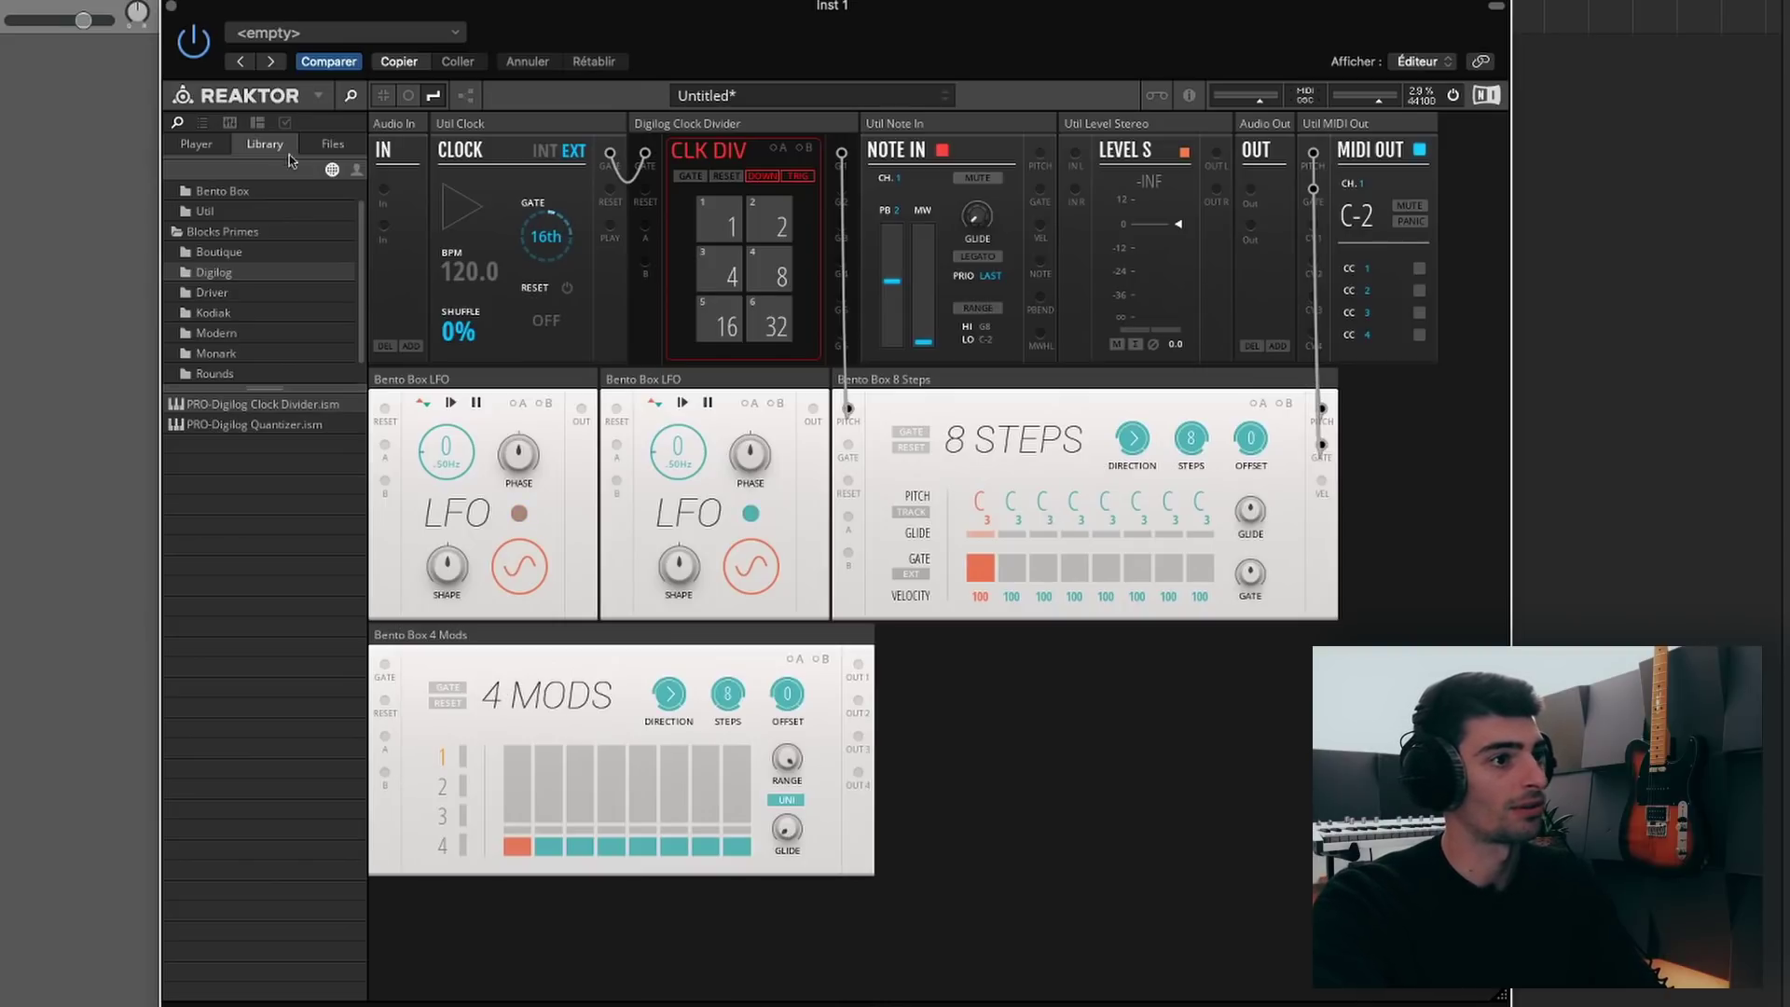
Step: Test the patch with playback and move the Clock Divider's cable from the 8 Steps pitch input to its gate input
{"action": "key", "text": "space"}
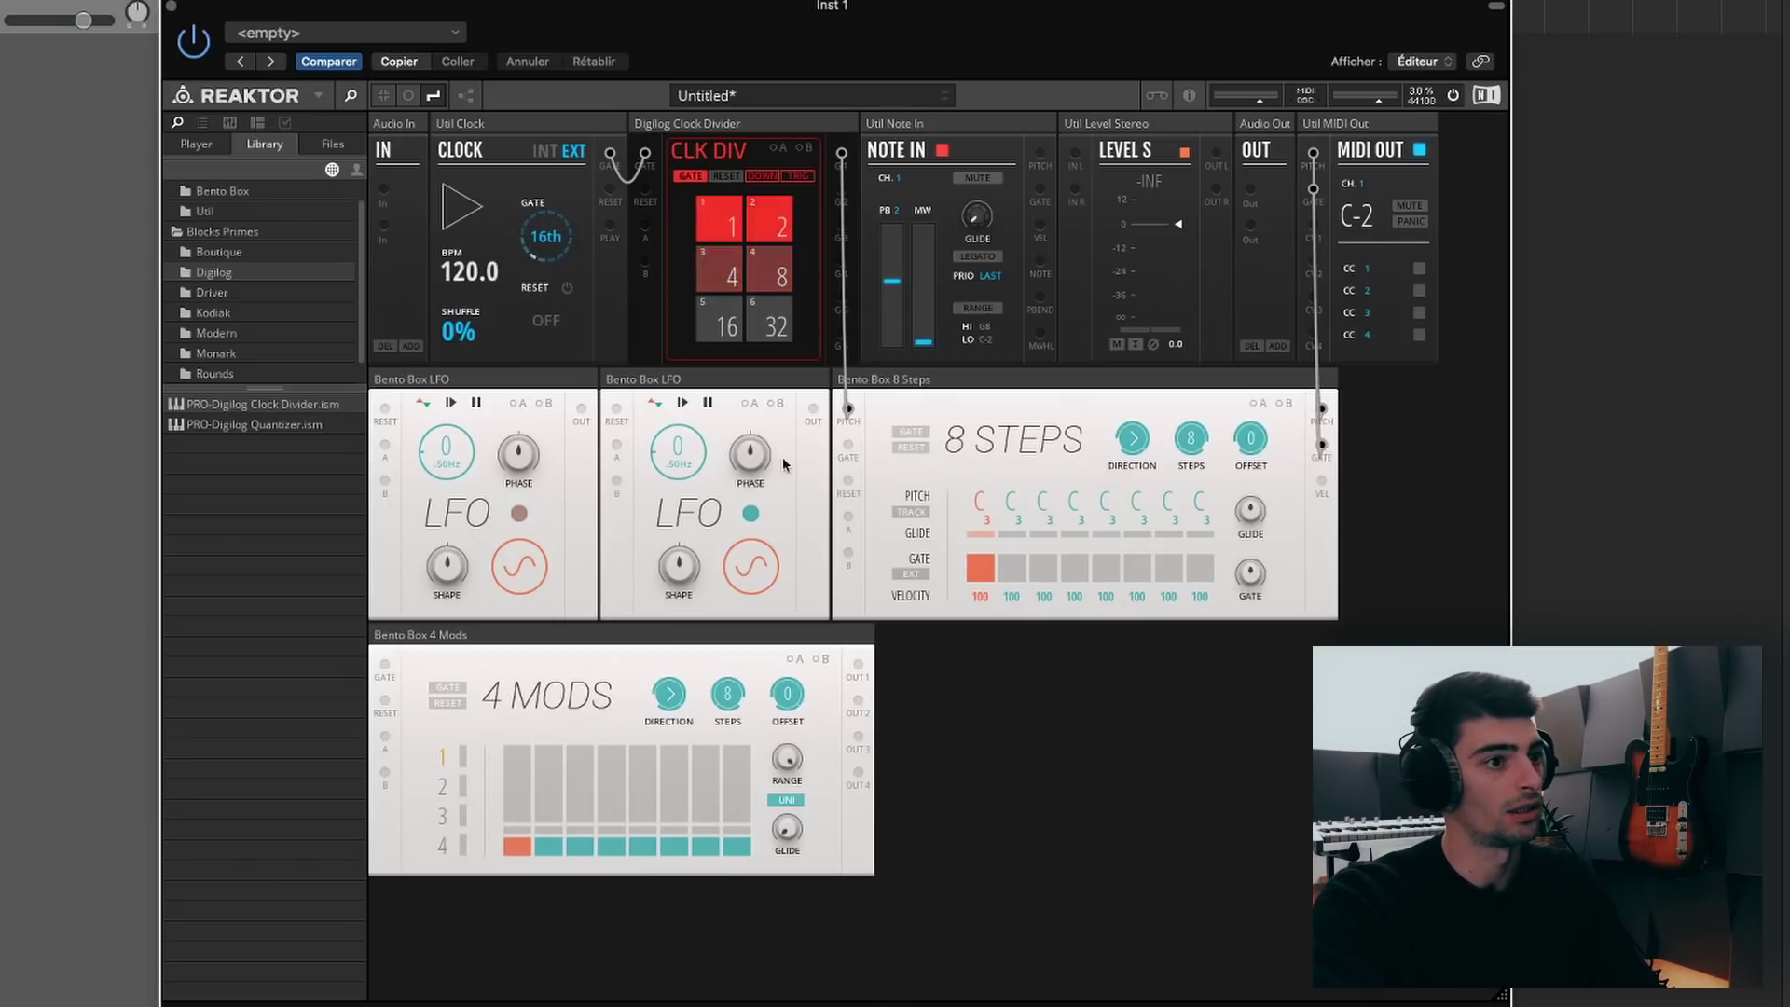
{"action": "key", "text": "space"}
{"action": "mouse_move", "coordinate": [848, 447]}
{"action": "left_mouse_down"}
{"action": "mouse_move", "coordinate": [777, 366]}
{"action": "mouse_move", "coordinate": [824, 363]}
{"action": "mouse_move", "coordinate": [849, 445]}
{"action": "left_mouse_up"}
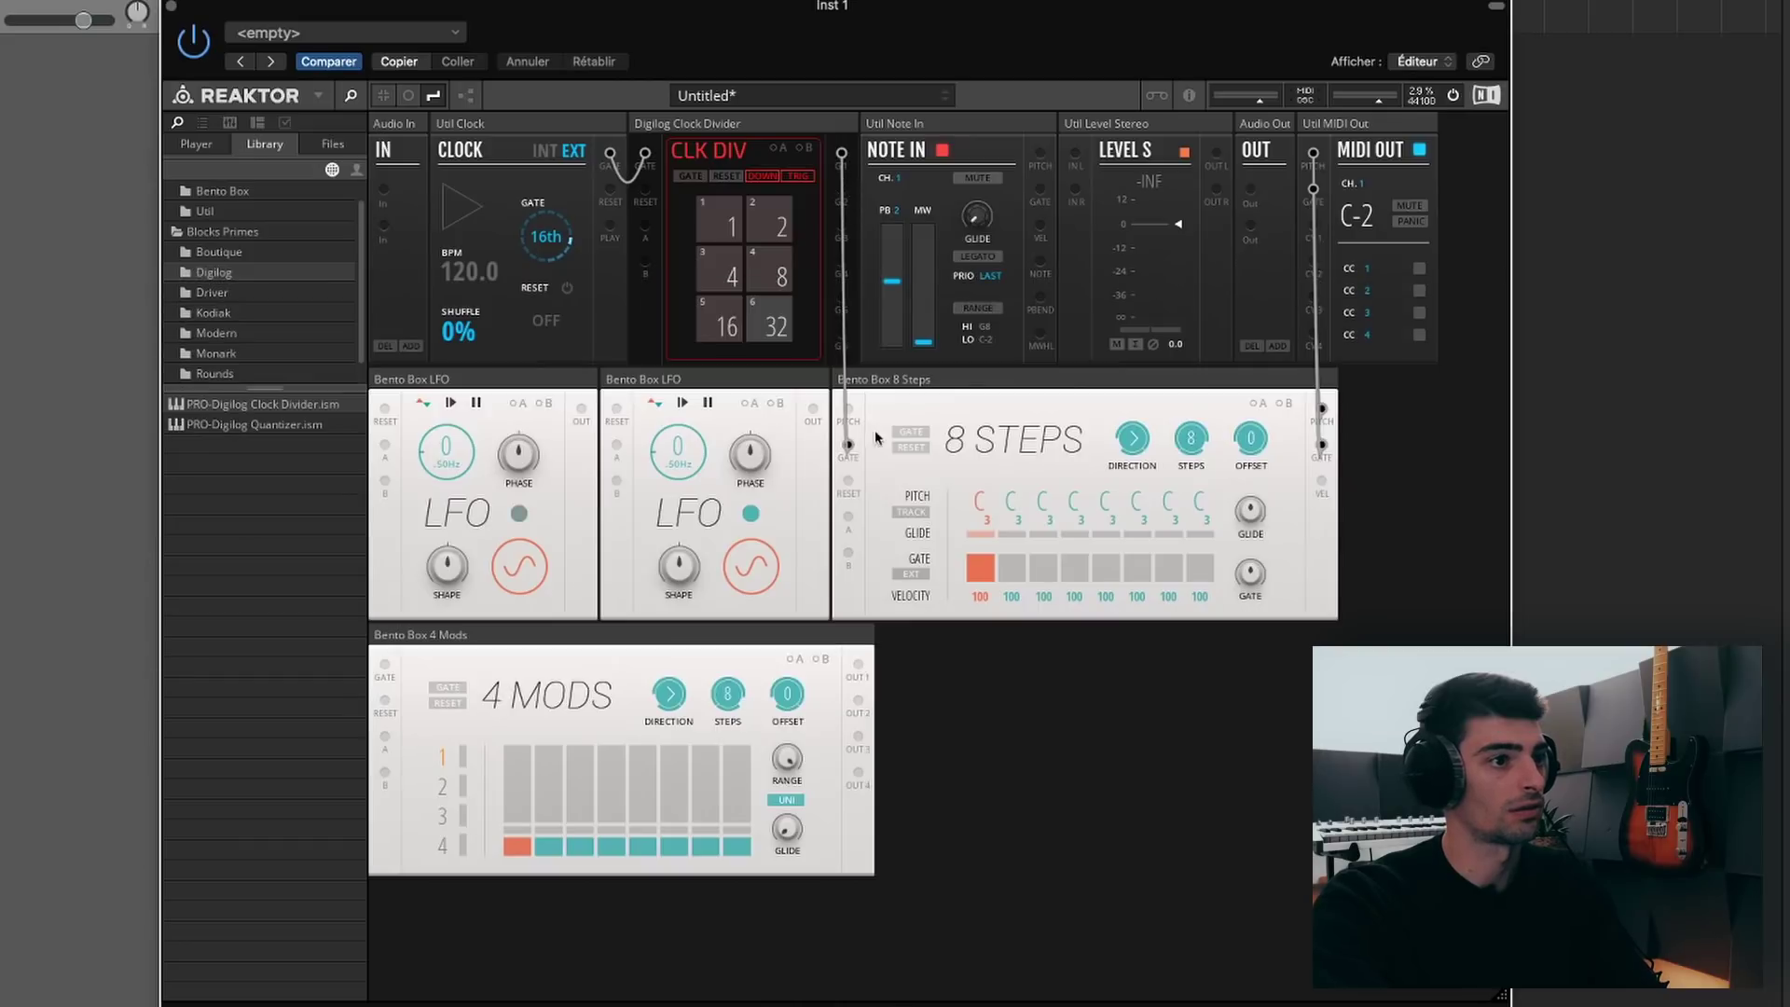
Step: Activate the gates of steps 2 to 8 in the 8 Steps sequencer during playback
{"action": "key", "text": "space"}
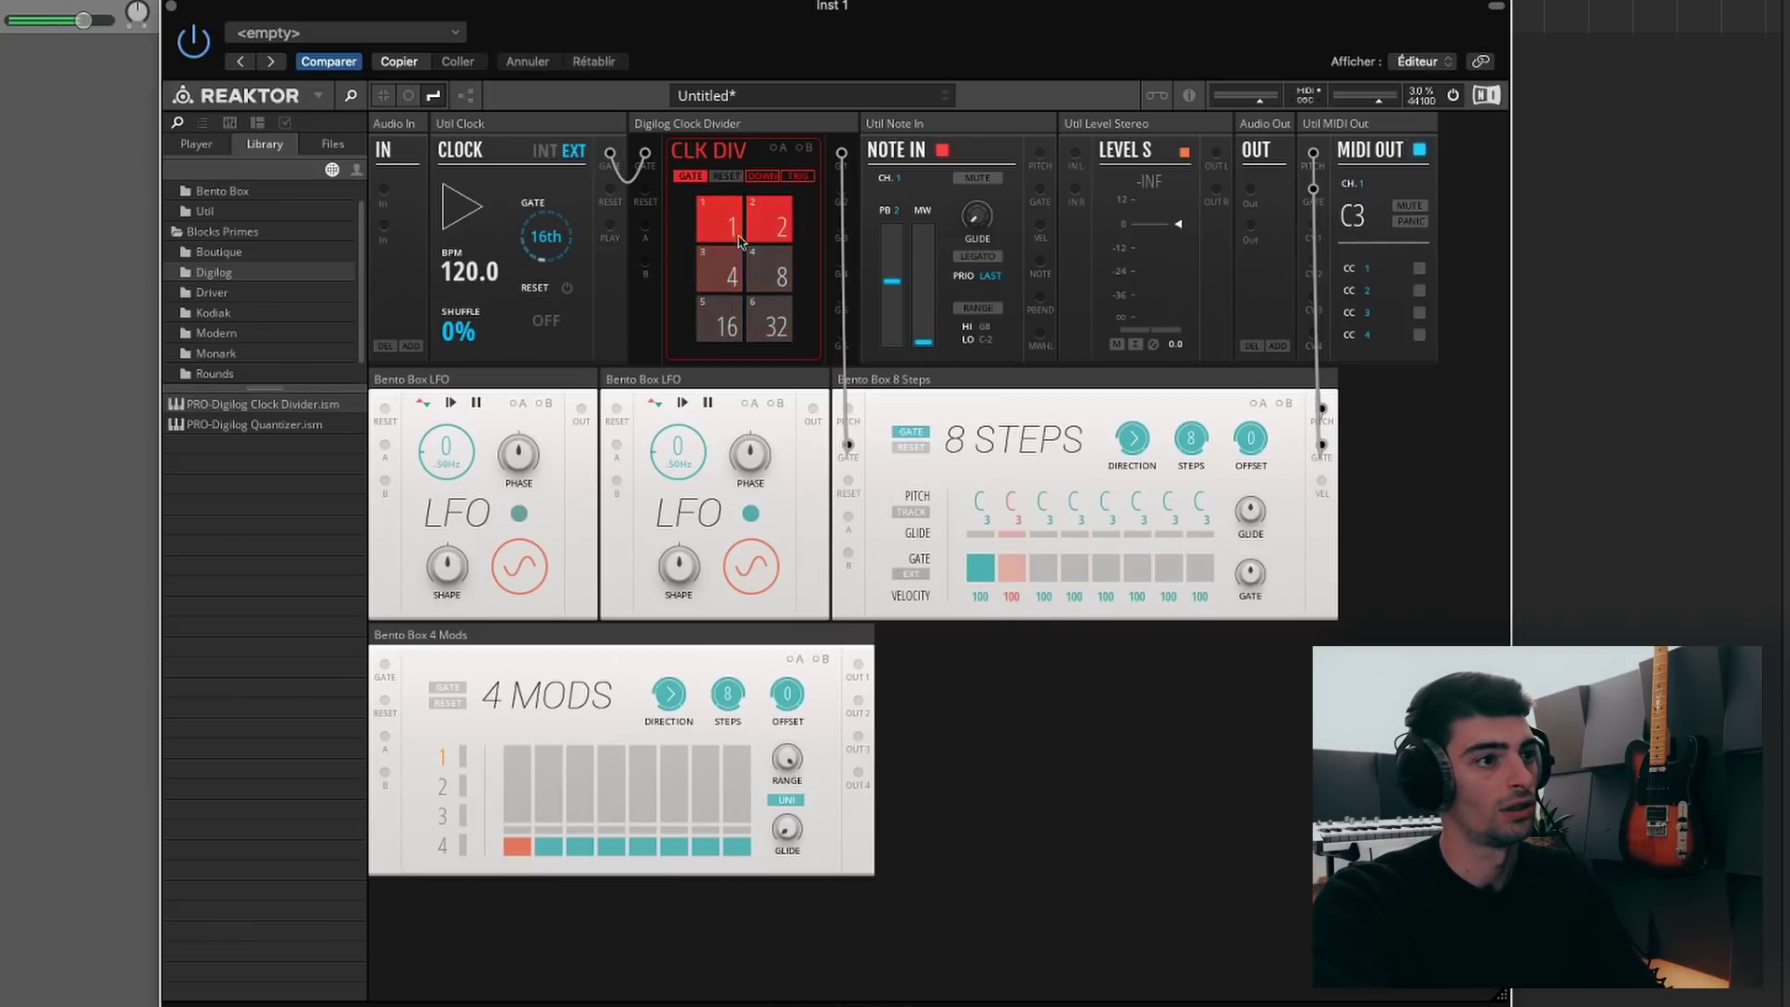
{"action": "left_click", "coordinate": [1041, 568]}
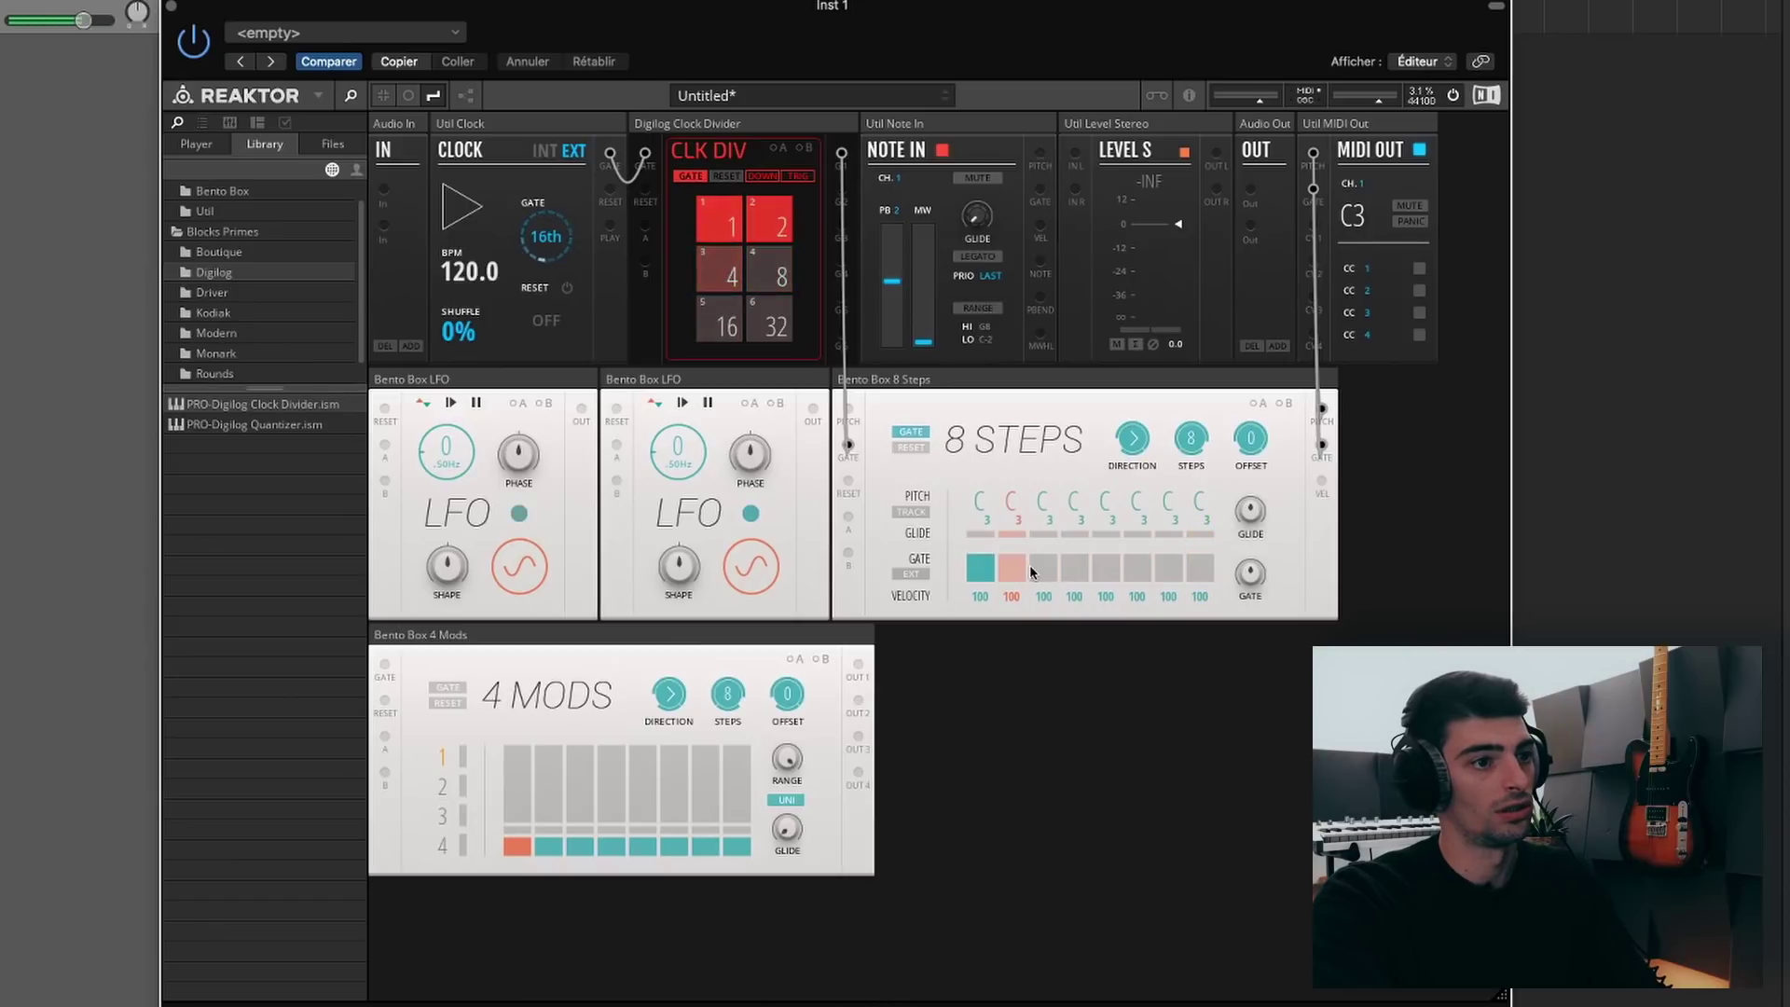
{"action": "left_click", "coordinate": [1011, 569]}
{"action": "left_click", "coordinate": [1074, 568]}
{"action": "left_click", "coordinate": [1106, 569]}
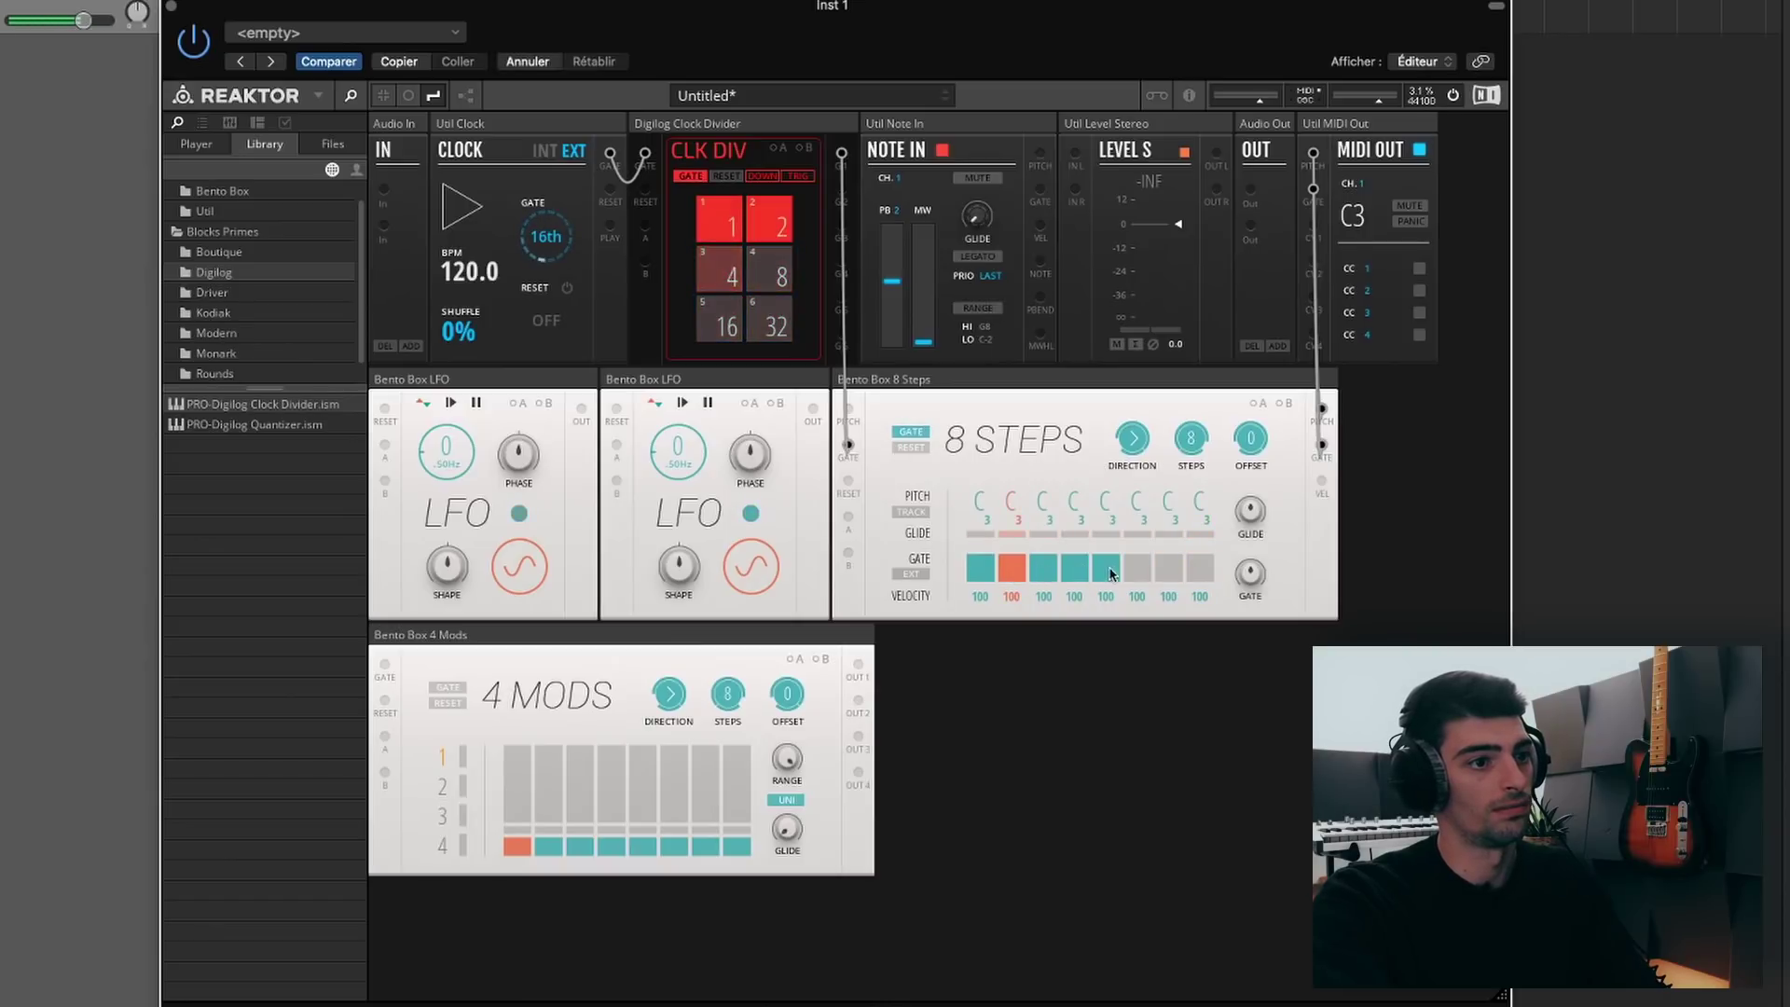
{"action": "left_click", "coordinate": [1137, 568]}
{"action": "left_click", "coordinate": [1168, 569]}
{"action": "left_click", "coordinate": [1200, 569]}
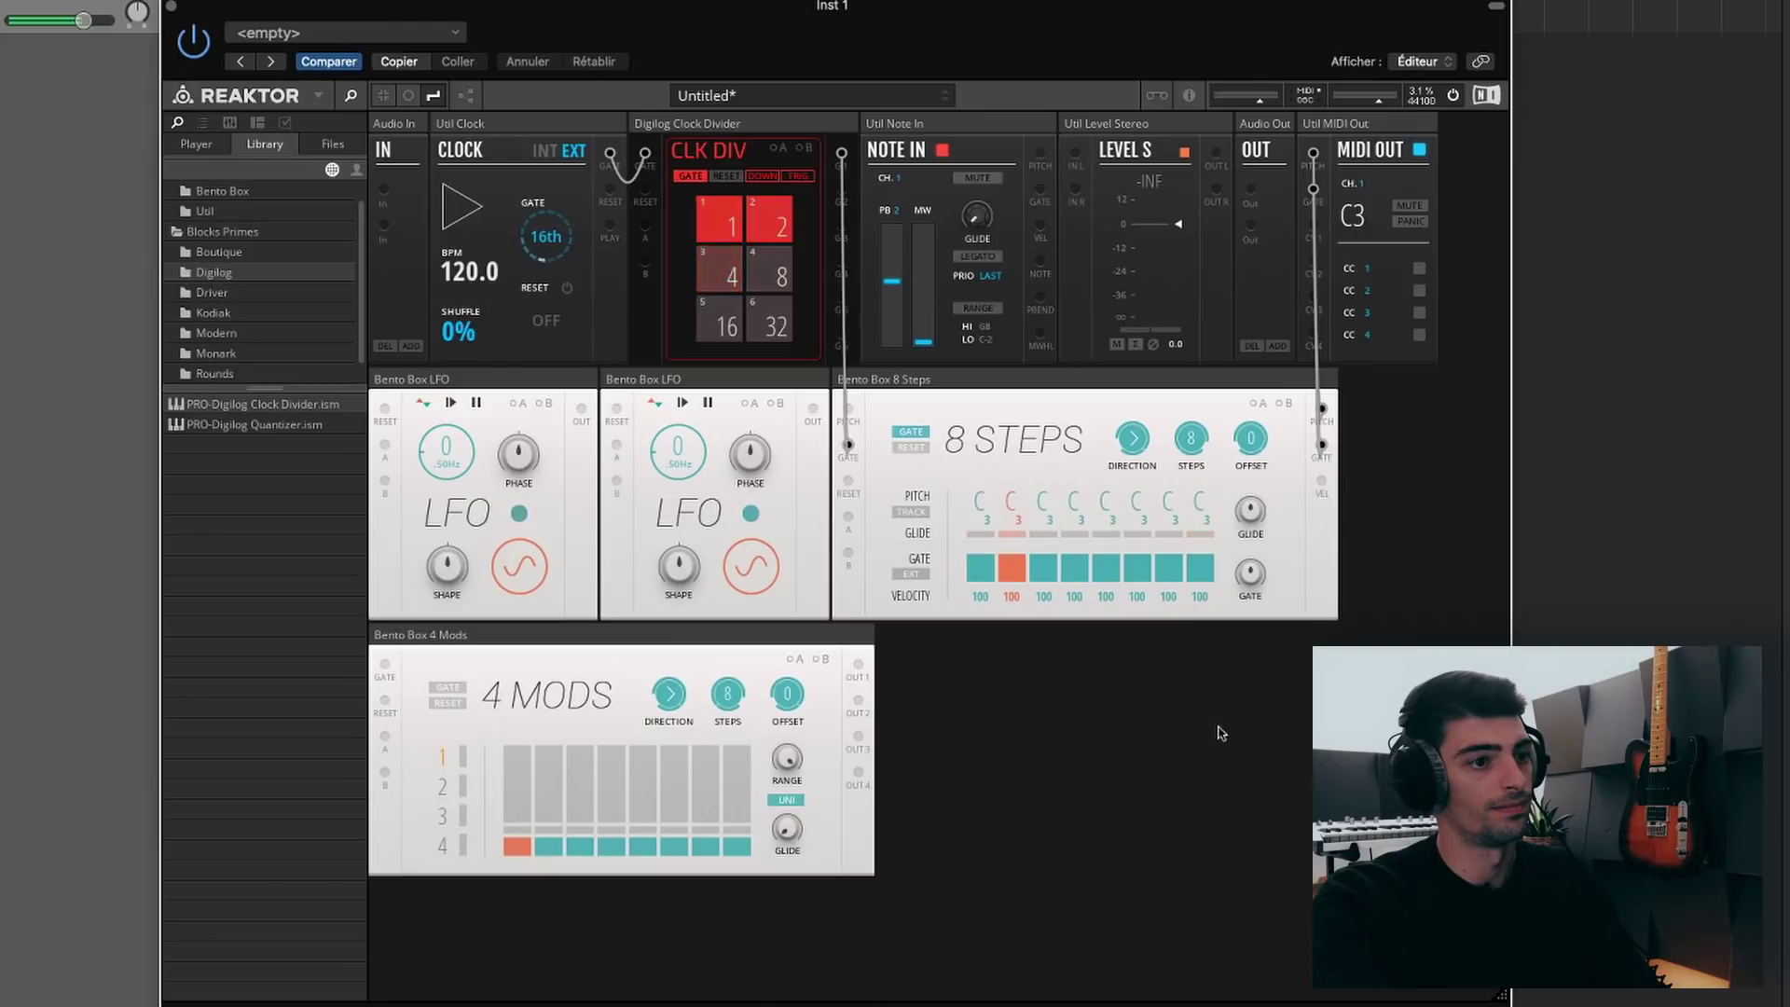
{"action": "key", "text": "space"}
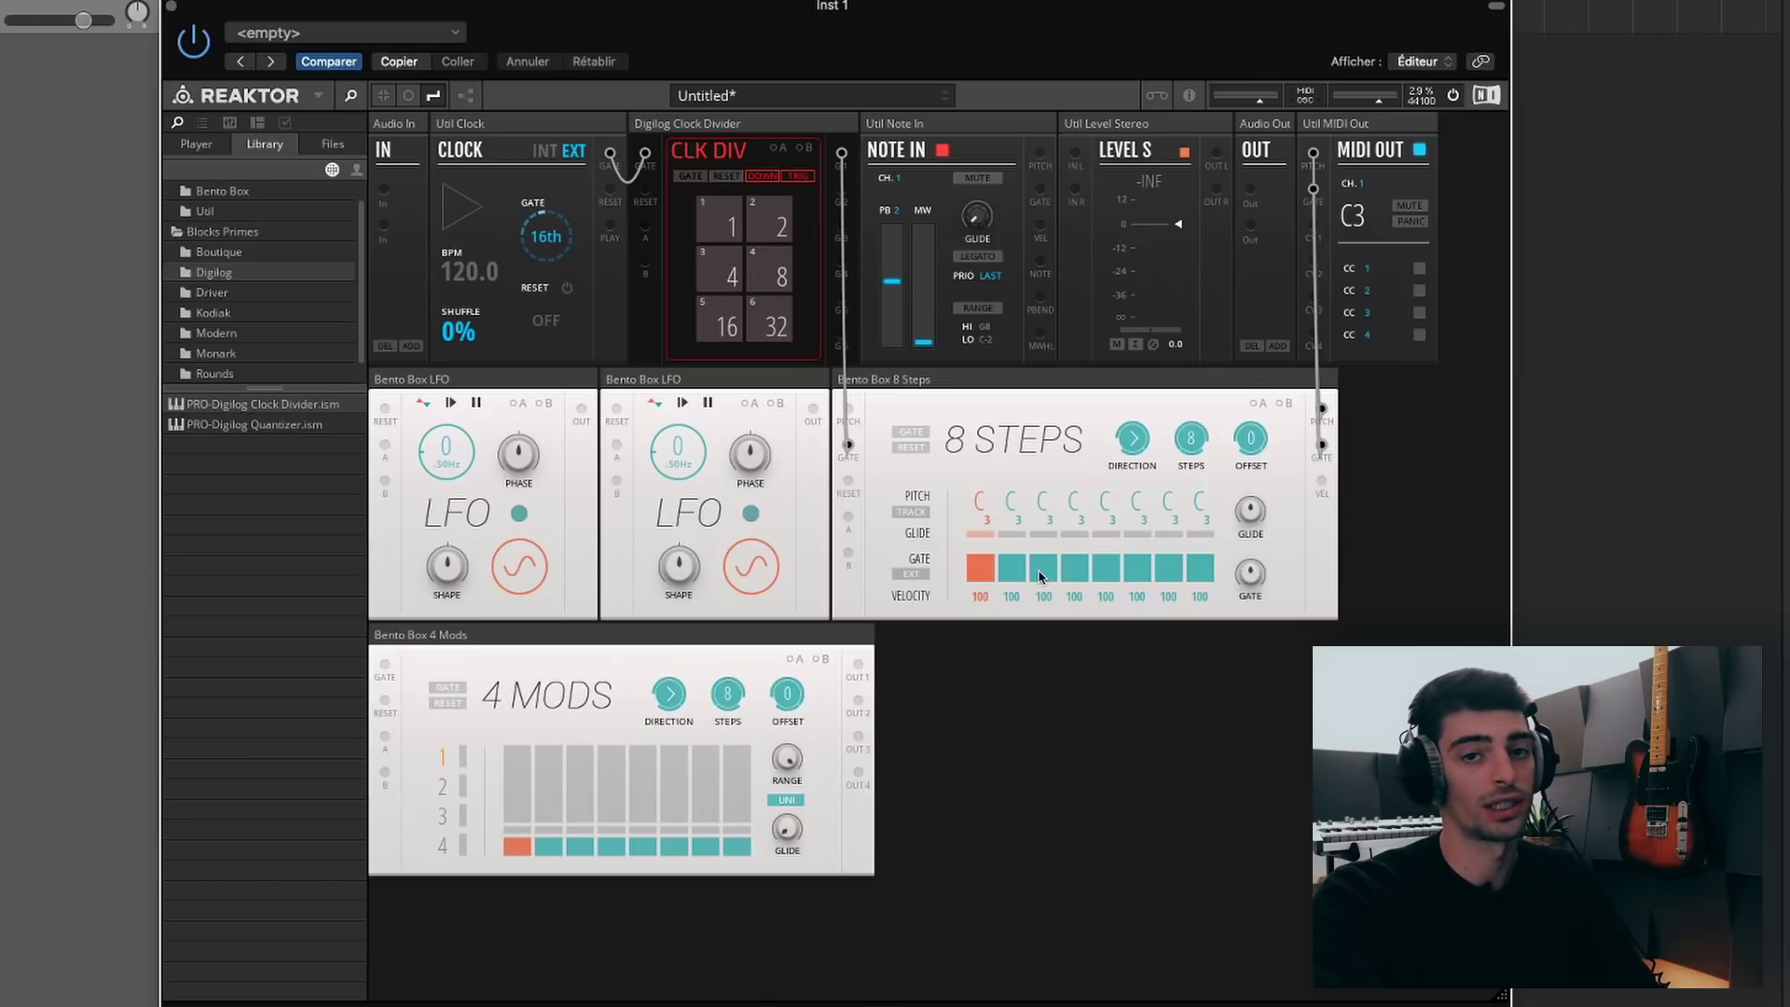
Step: Set the 8 Steps pitches for steps 2 to 8 to D#3, G3, A#3, D#4, C4, G4 and A#2, and its direction to ?
{"action": "key", "text": "space"}
{"action": "left_click_drag", "start_coordinate": [1010, 504], "coordinate": [1015, 486]}
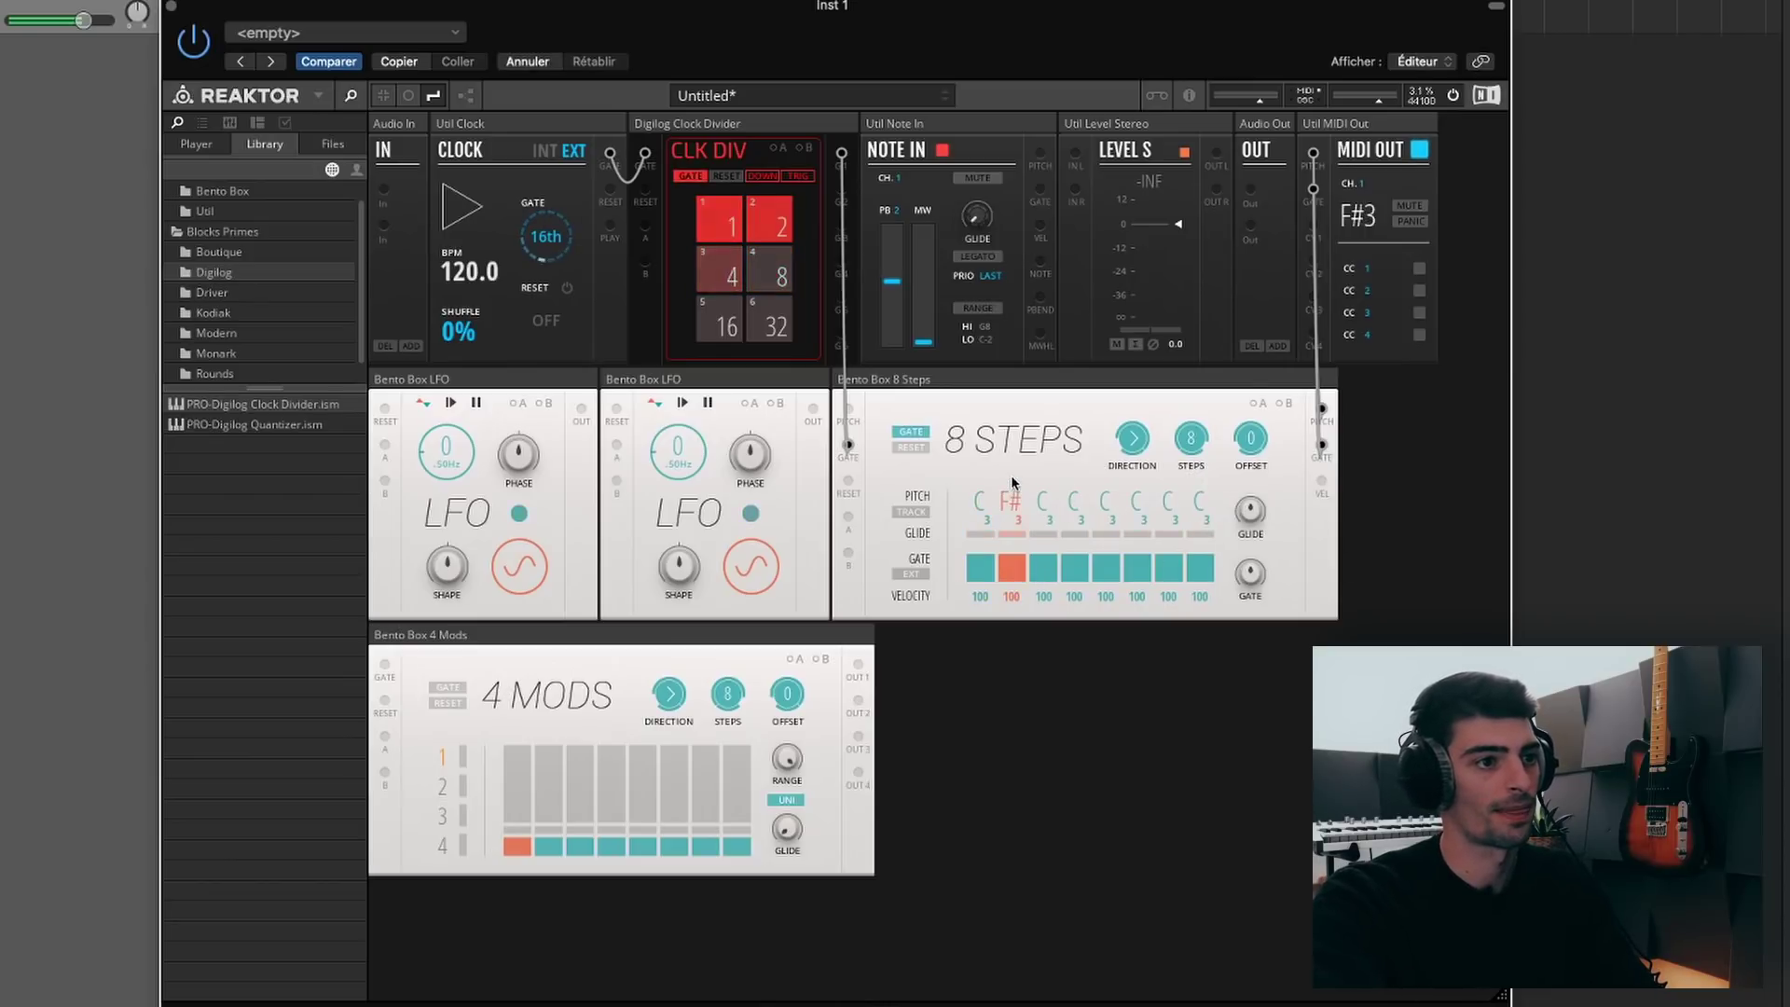
{"action": "left_click_drag", "start_coordinate": [1014, 485], "coordinate": [1199, 507]}
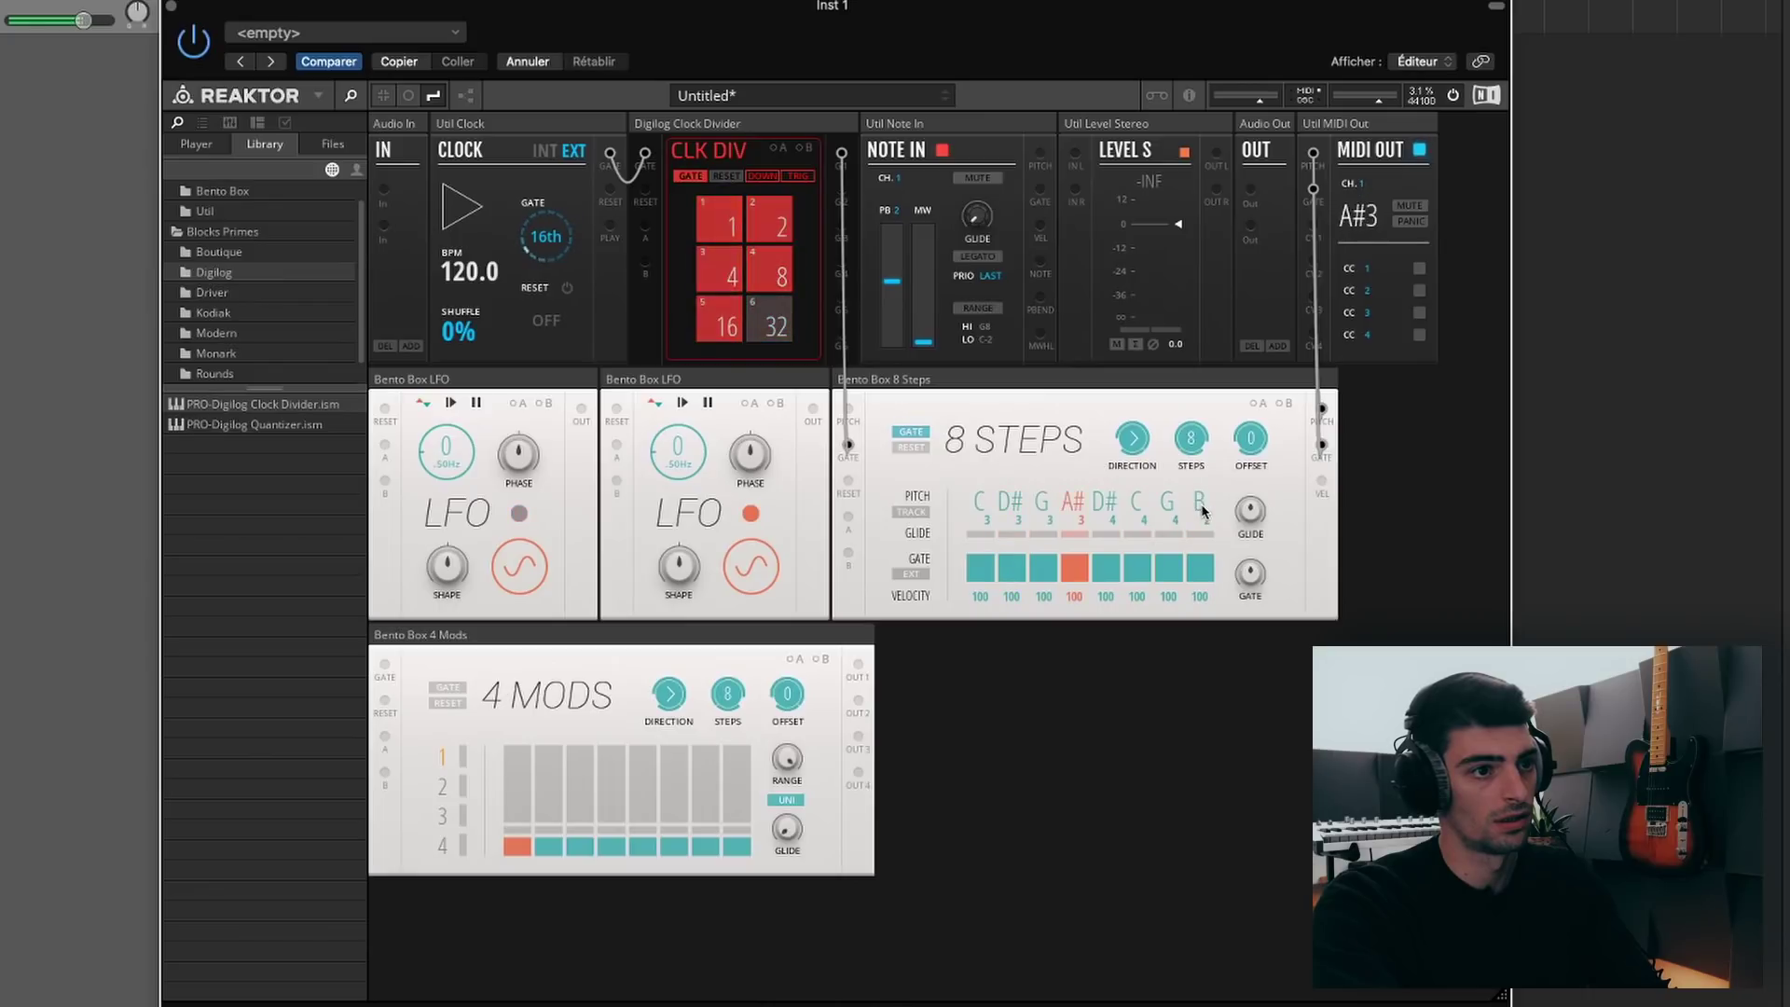
{"action": "key", "text": "space"}
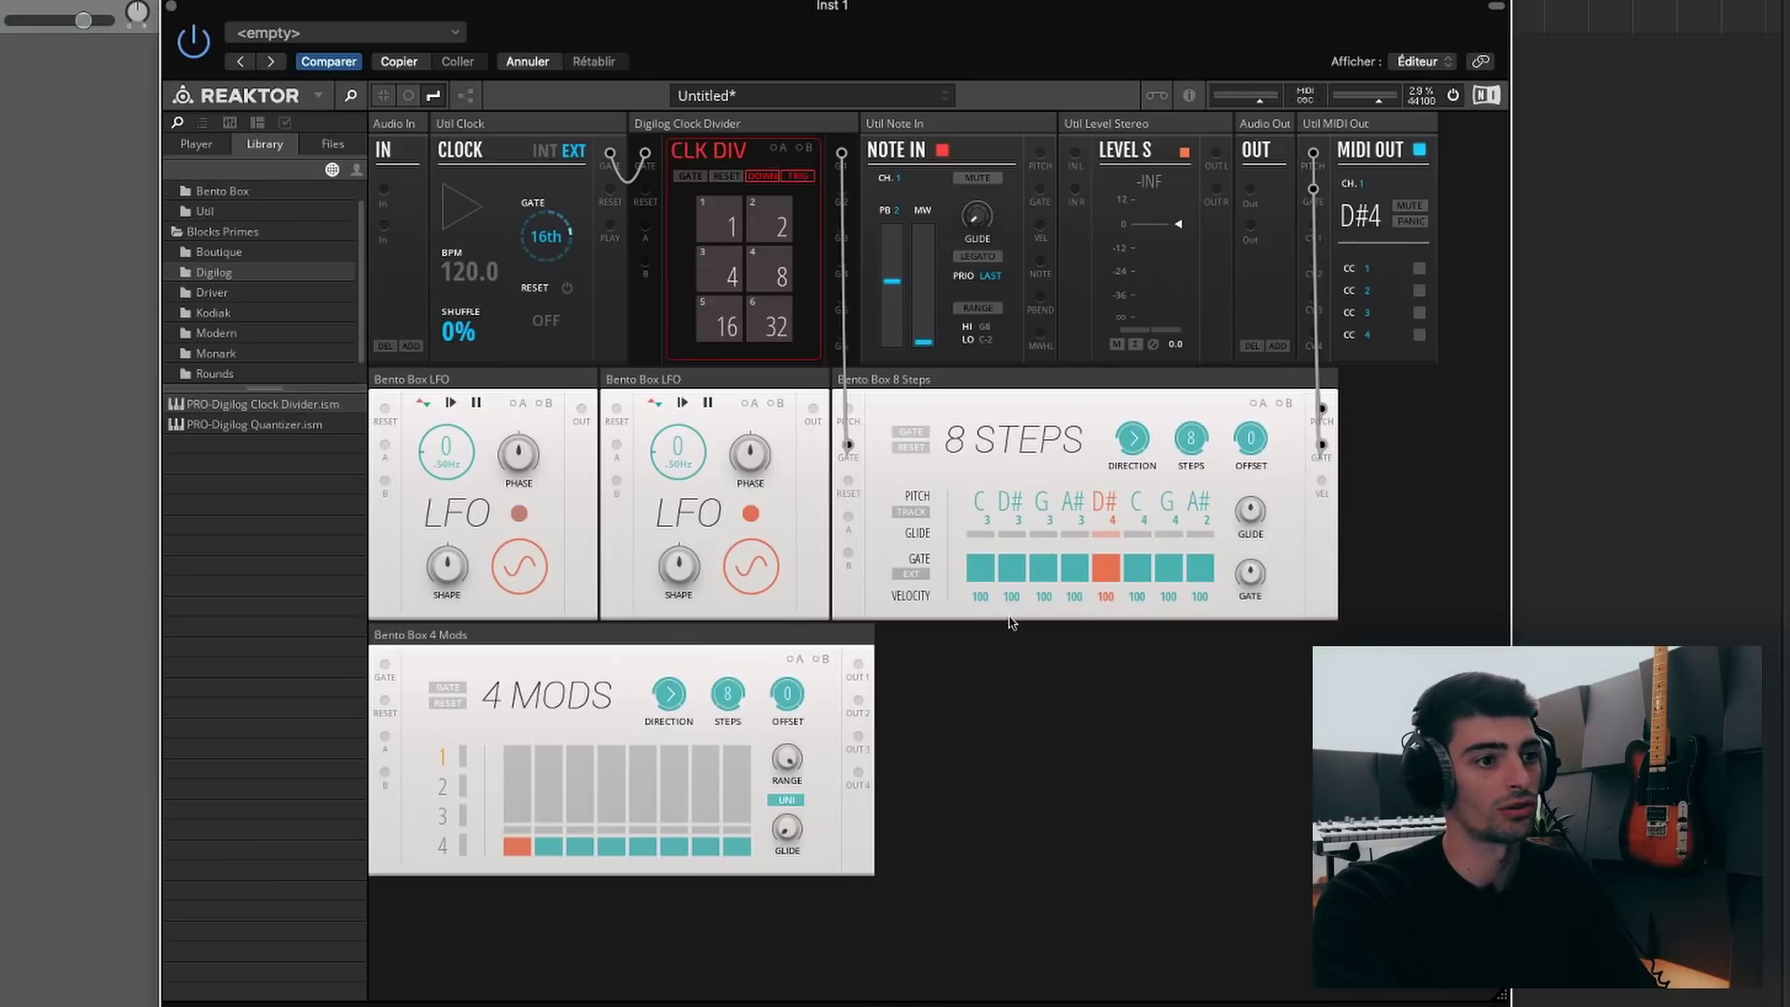
{"action": "left_click", "coordinate": [1133, 444]}
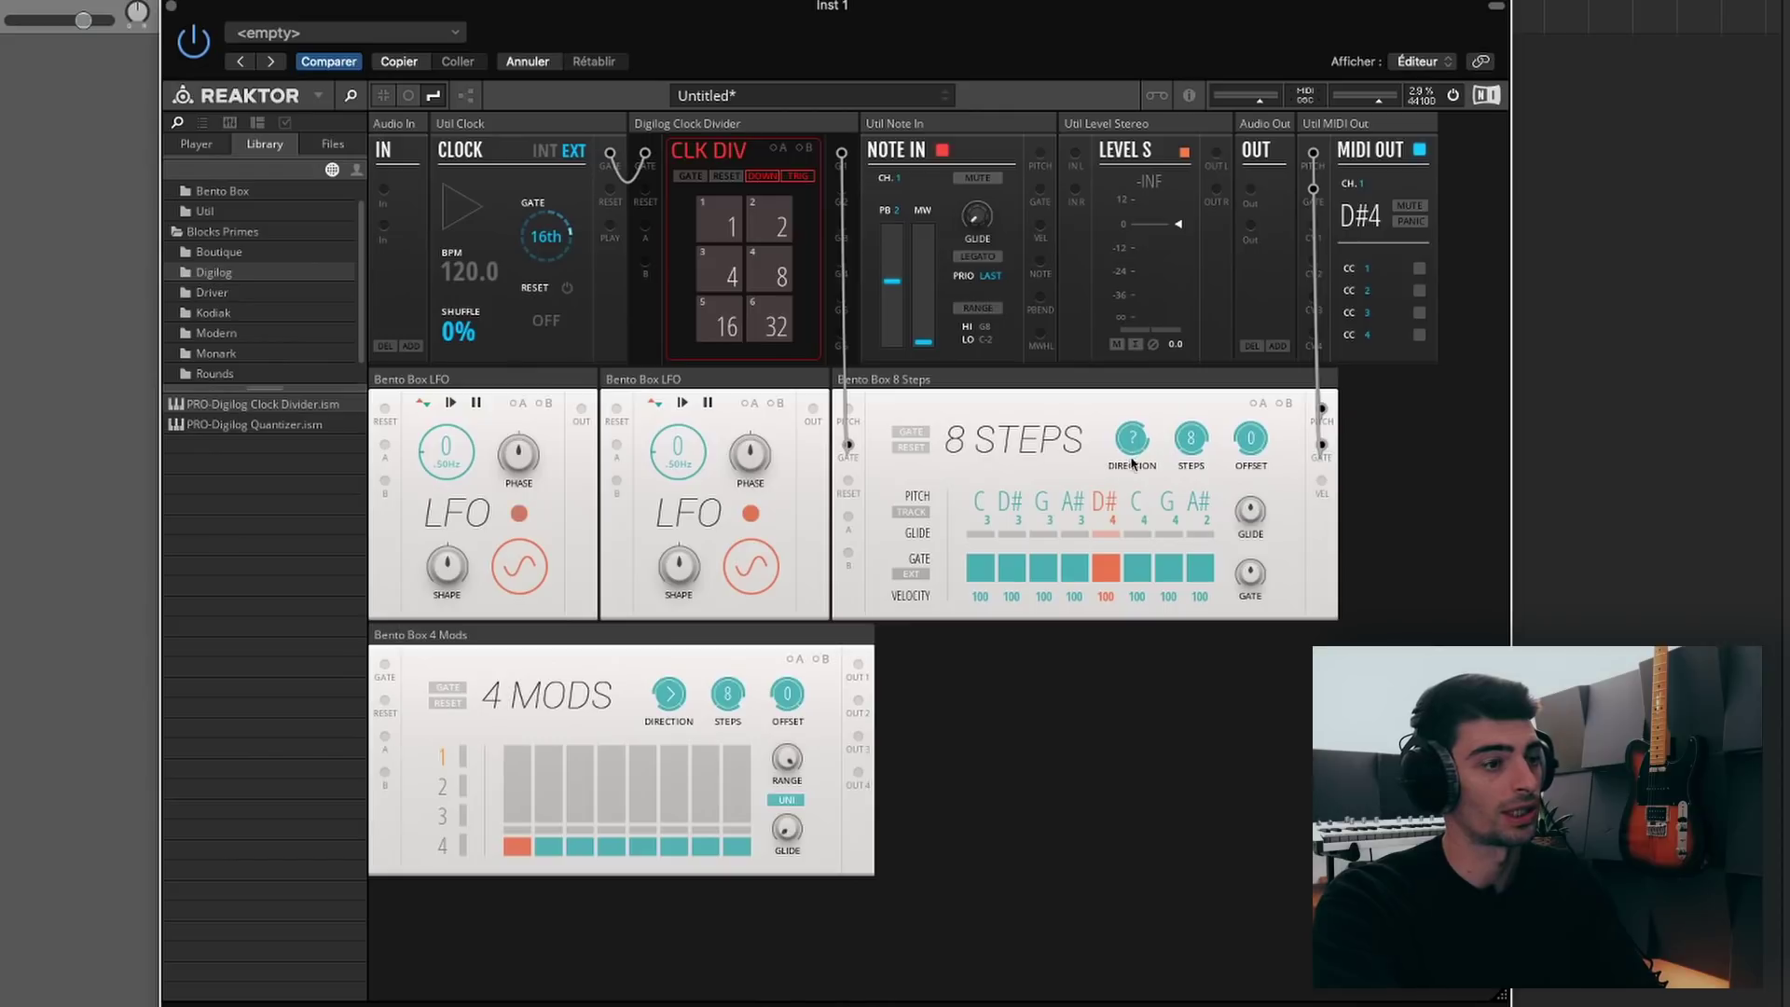
Step: Set the 8 Steps direction to ?! and the Clock's shuffle to 19%, auditioning the sequence during playback
{"action": "key", "text": "space"}
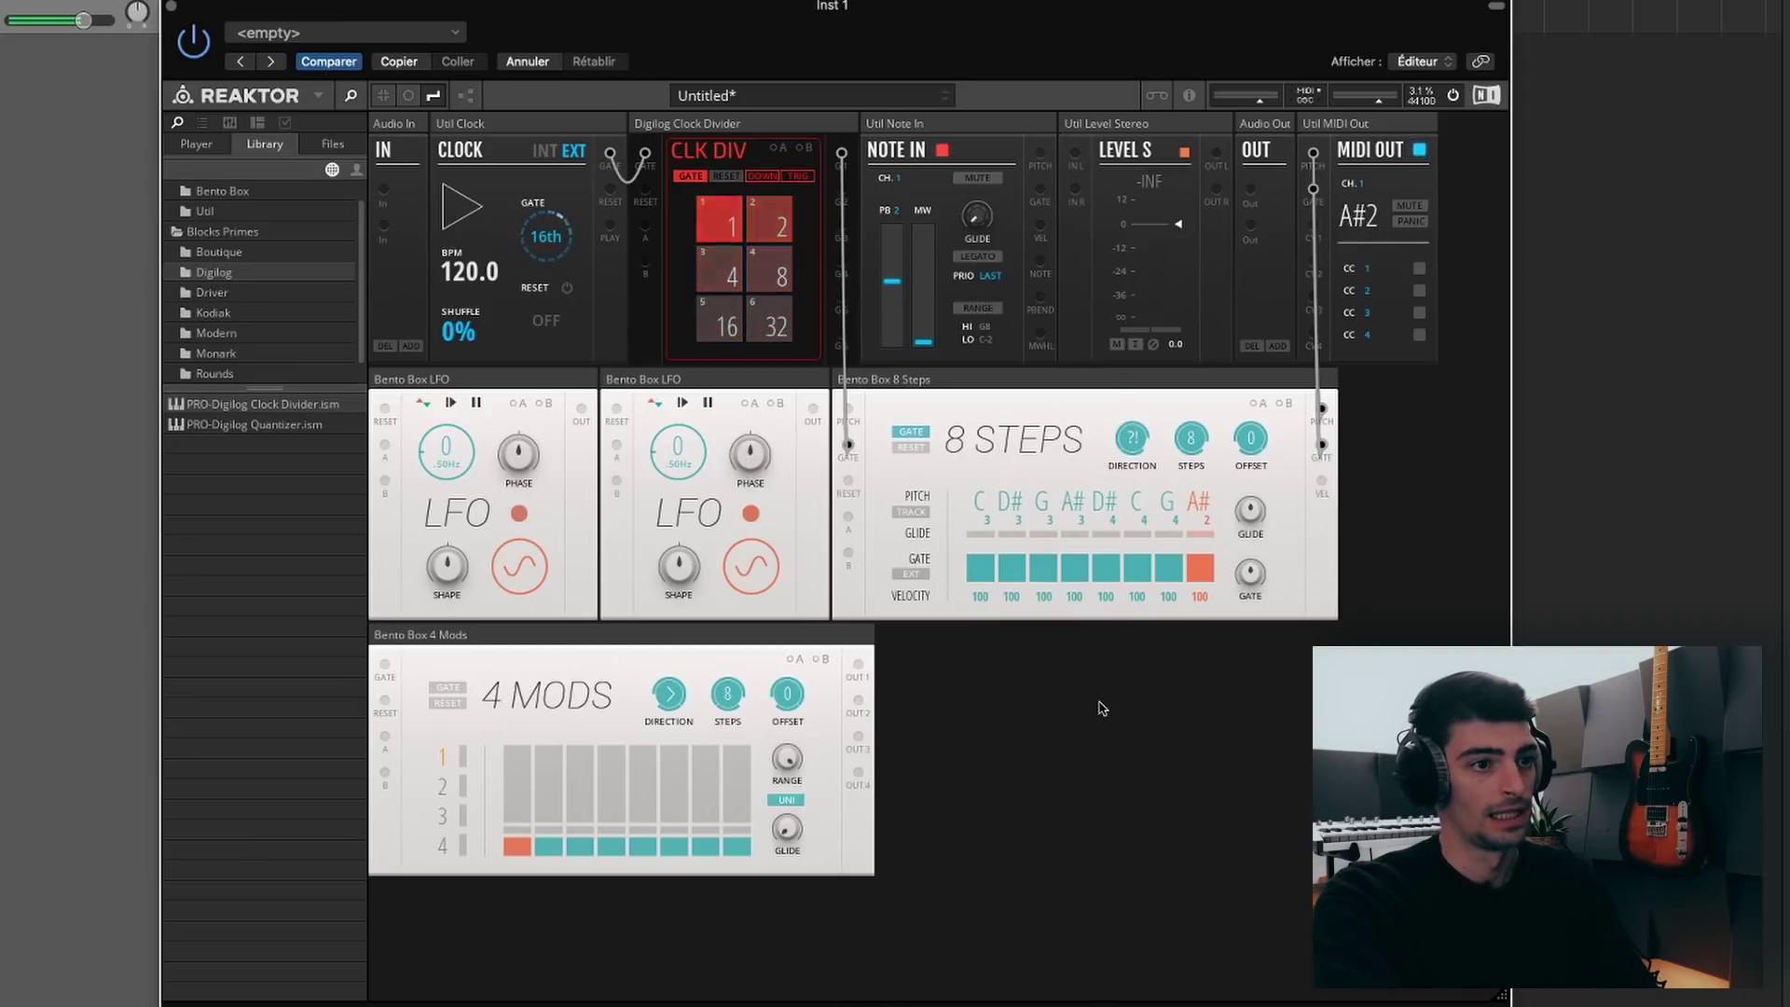
{"action": "key", "text": "space"}
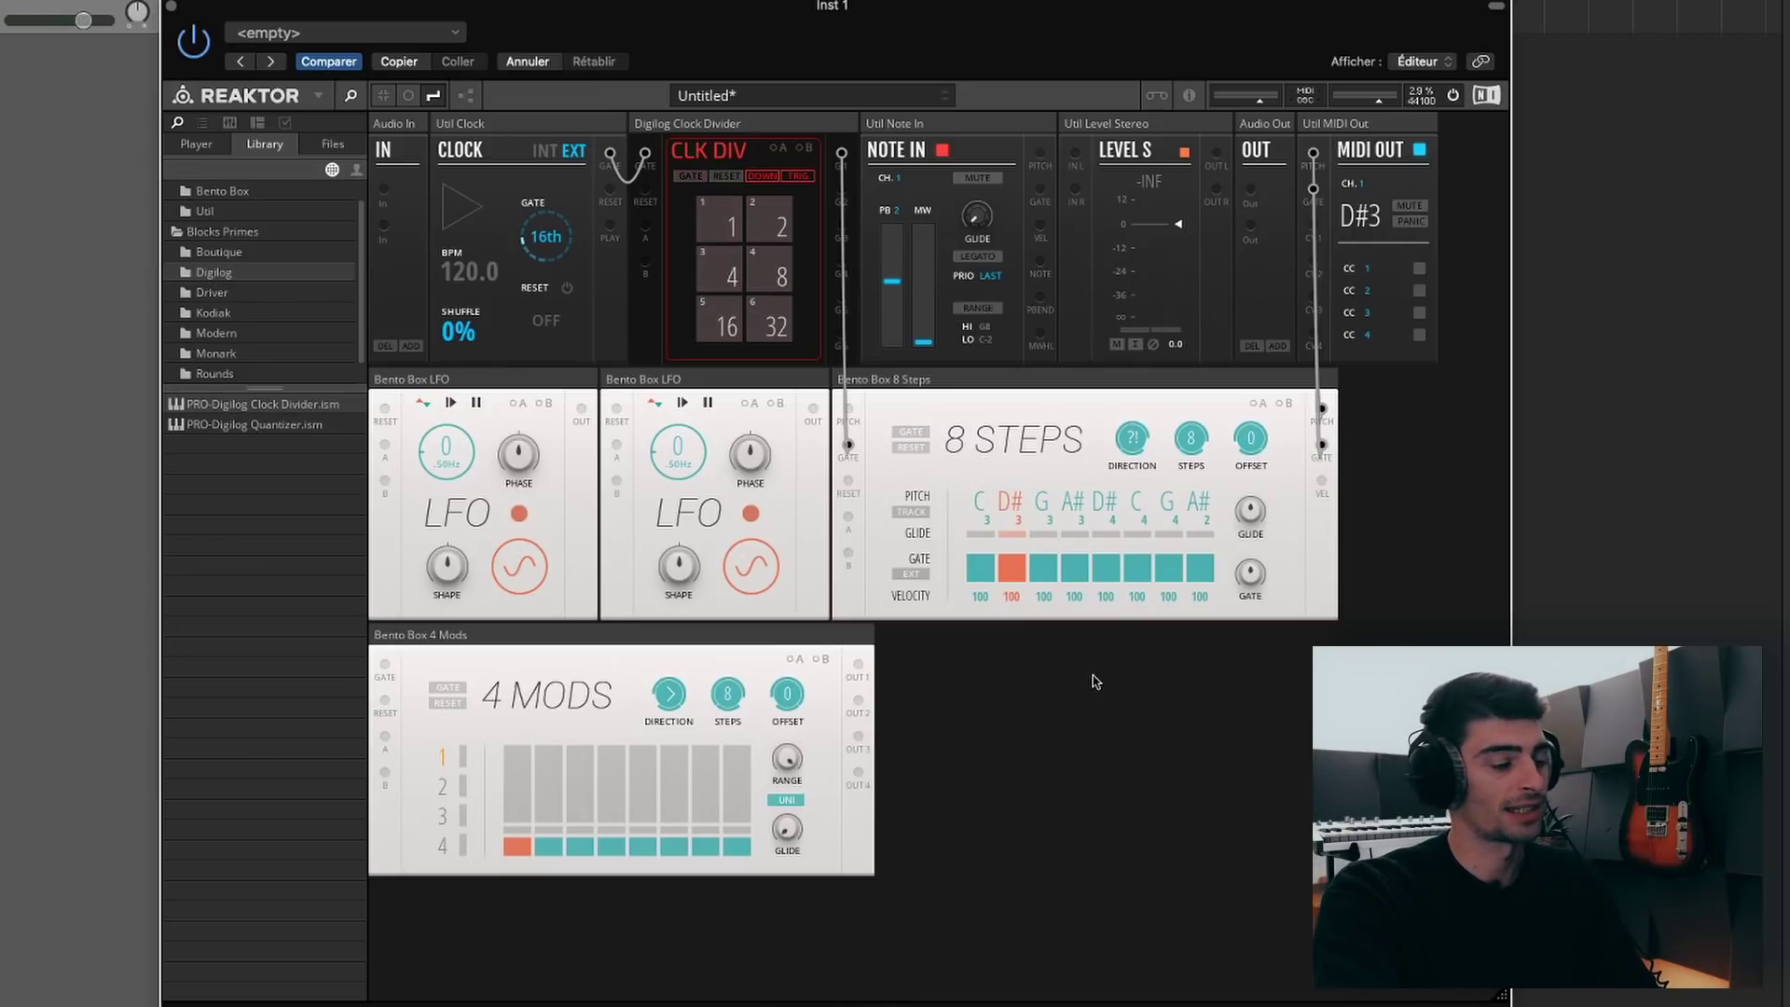
{"action": "left_click_drag", "start_coordinate": [787, 758], "coordinate": [786, 757]}
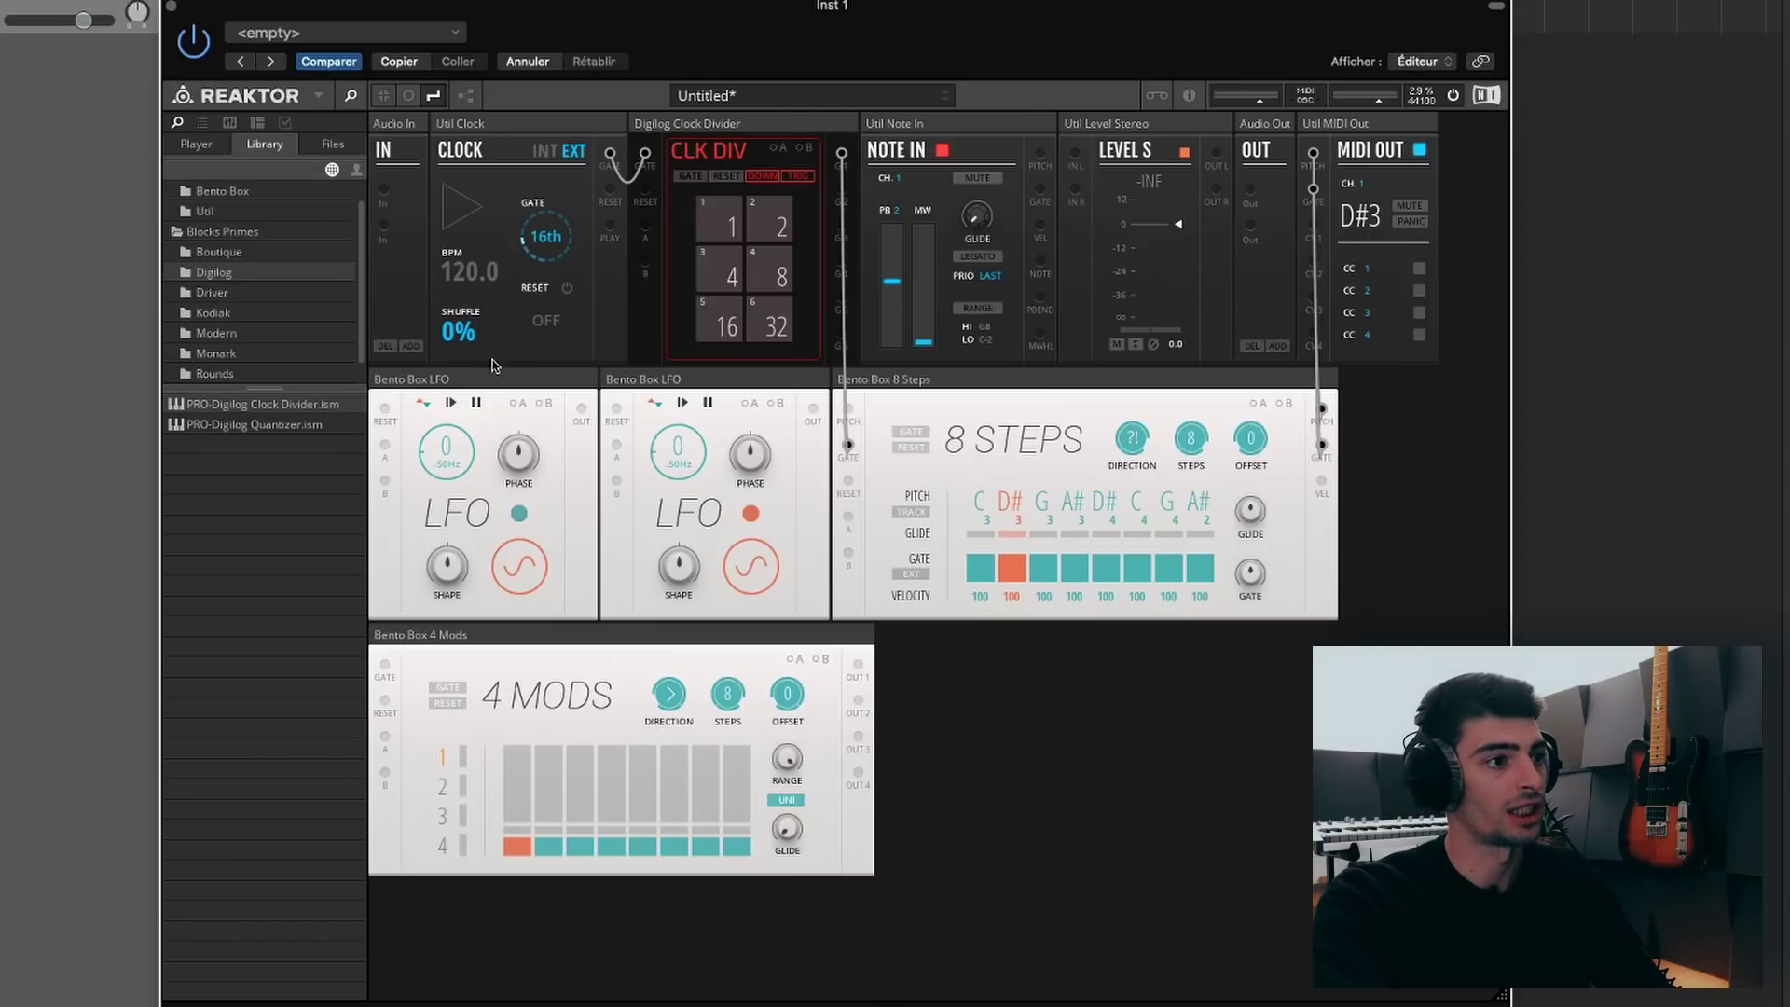
{"action": "left_click_drag", "start_coordinate": [454, 343], "coordinate": [466, 296]}
{"action": "key", "text": "space"}
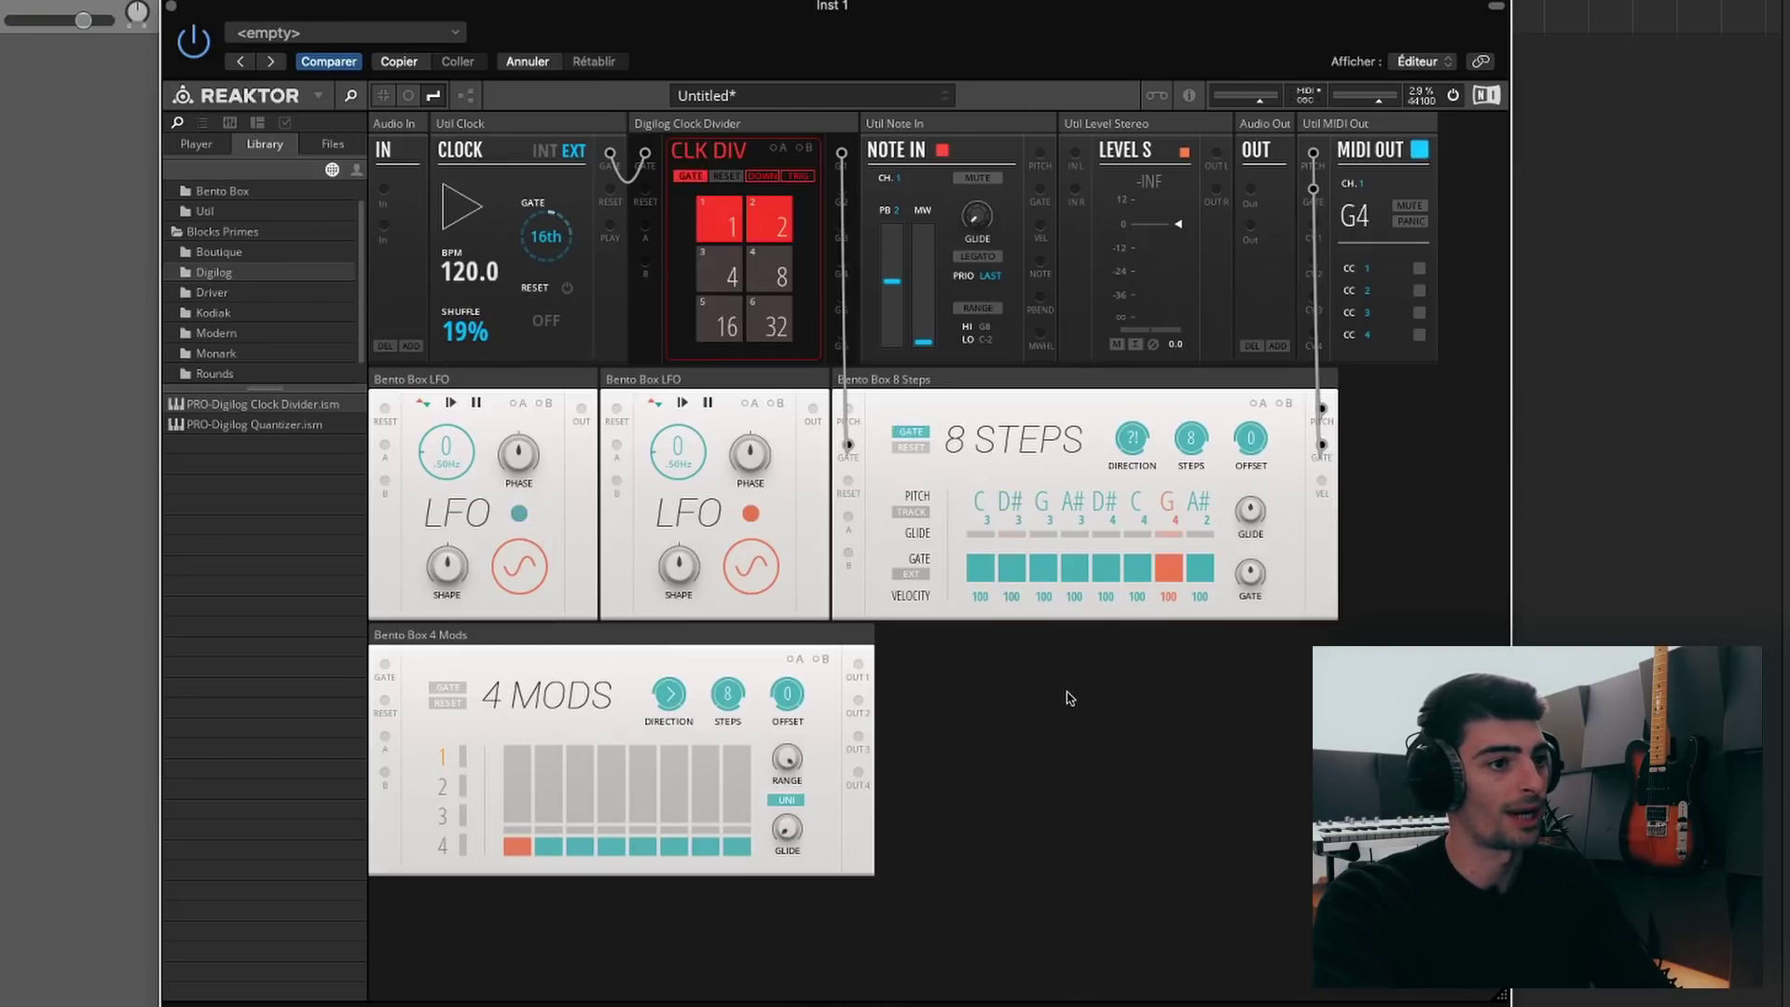
{"action": "key", "text": "space"}
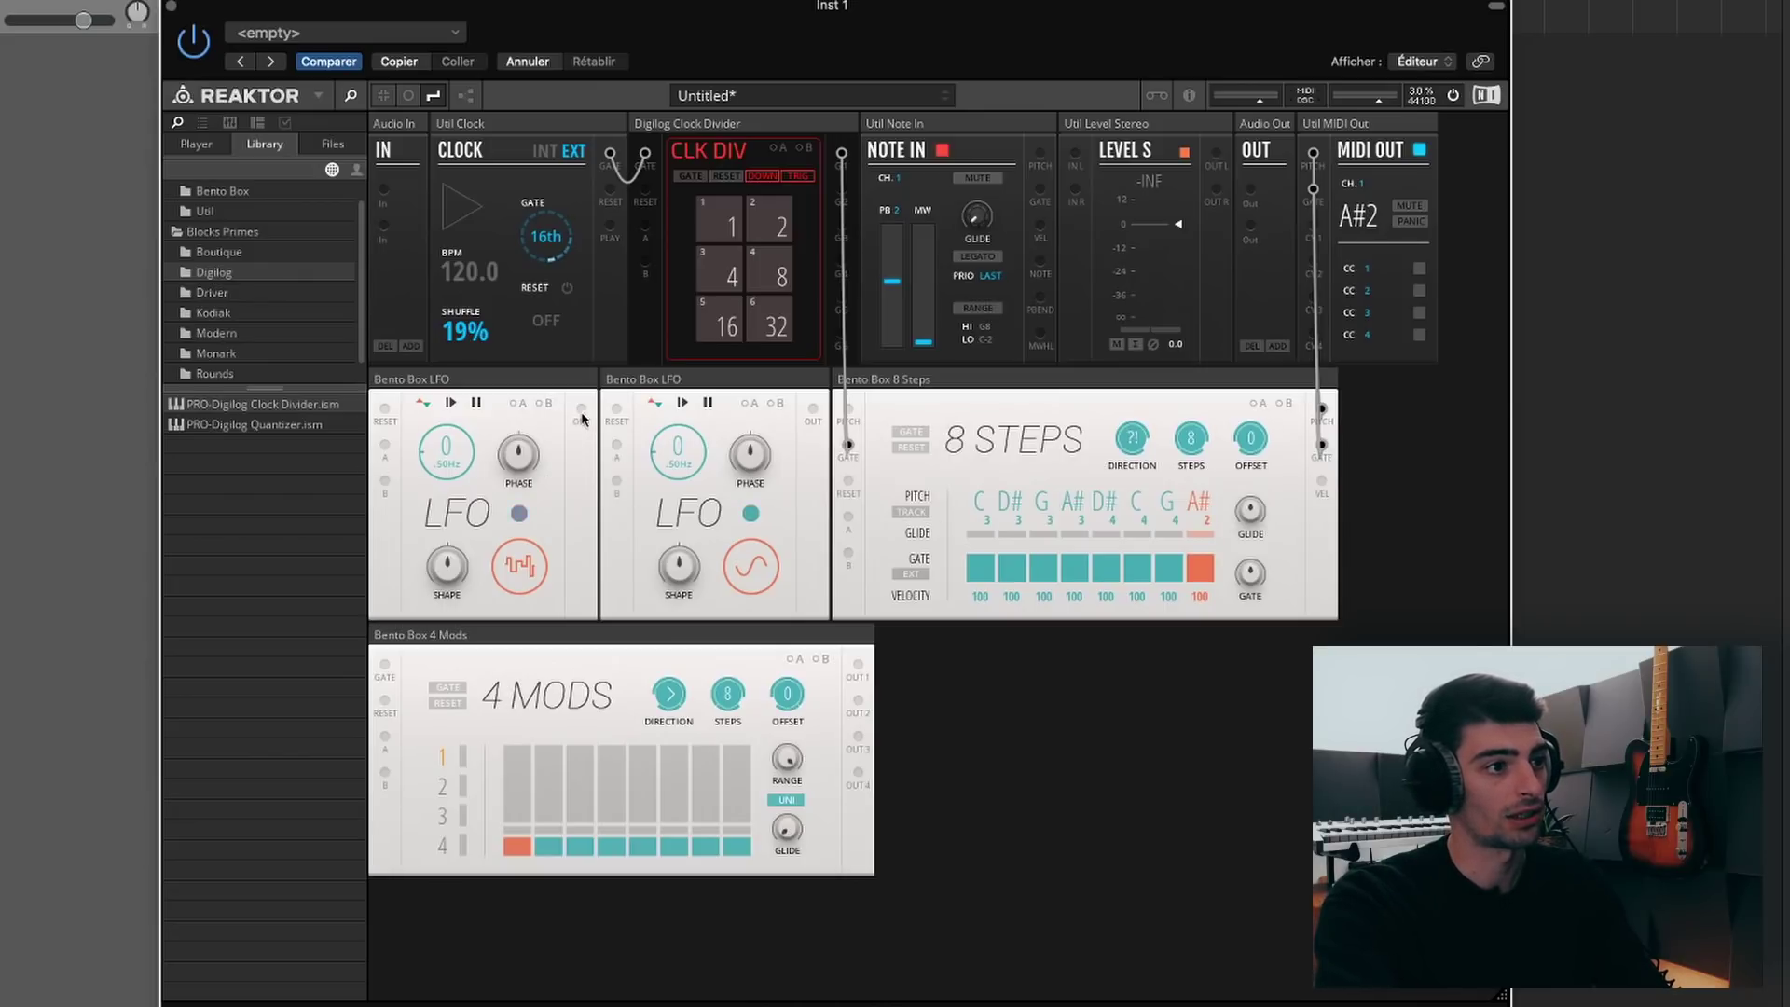
Step: Connect the first LFO's output to the 8 Steps A input and assign modulation A to the Gate knob
{"action": "left_click_drag", "start_coordinate": [580, 416], "coordinate": [848, 518]}
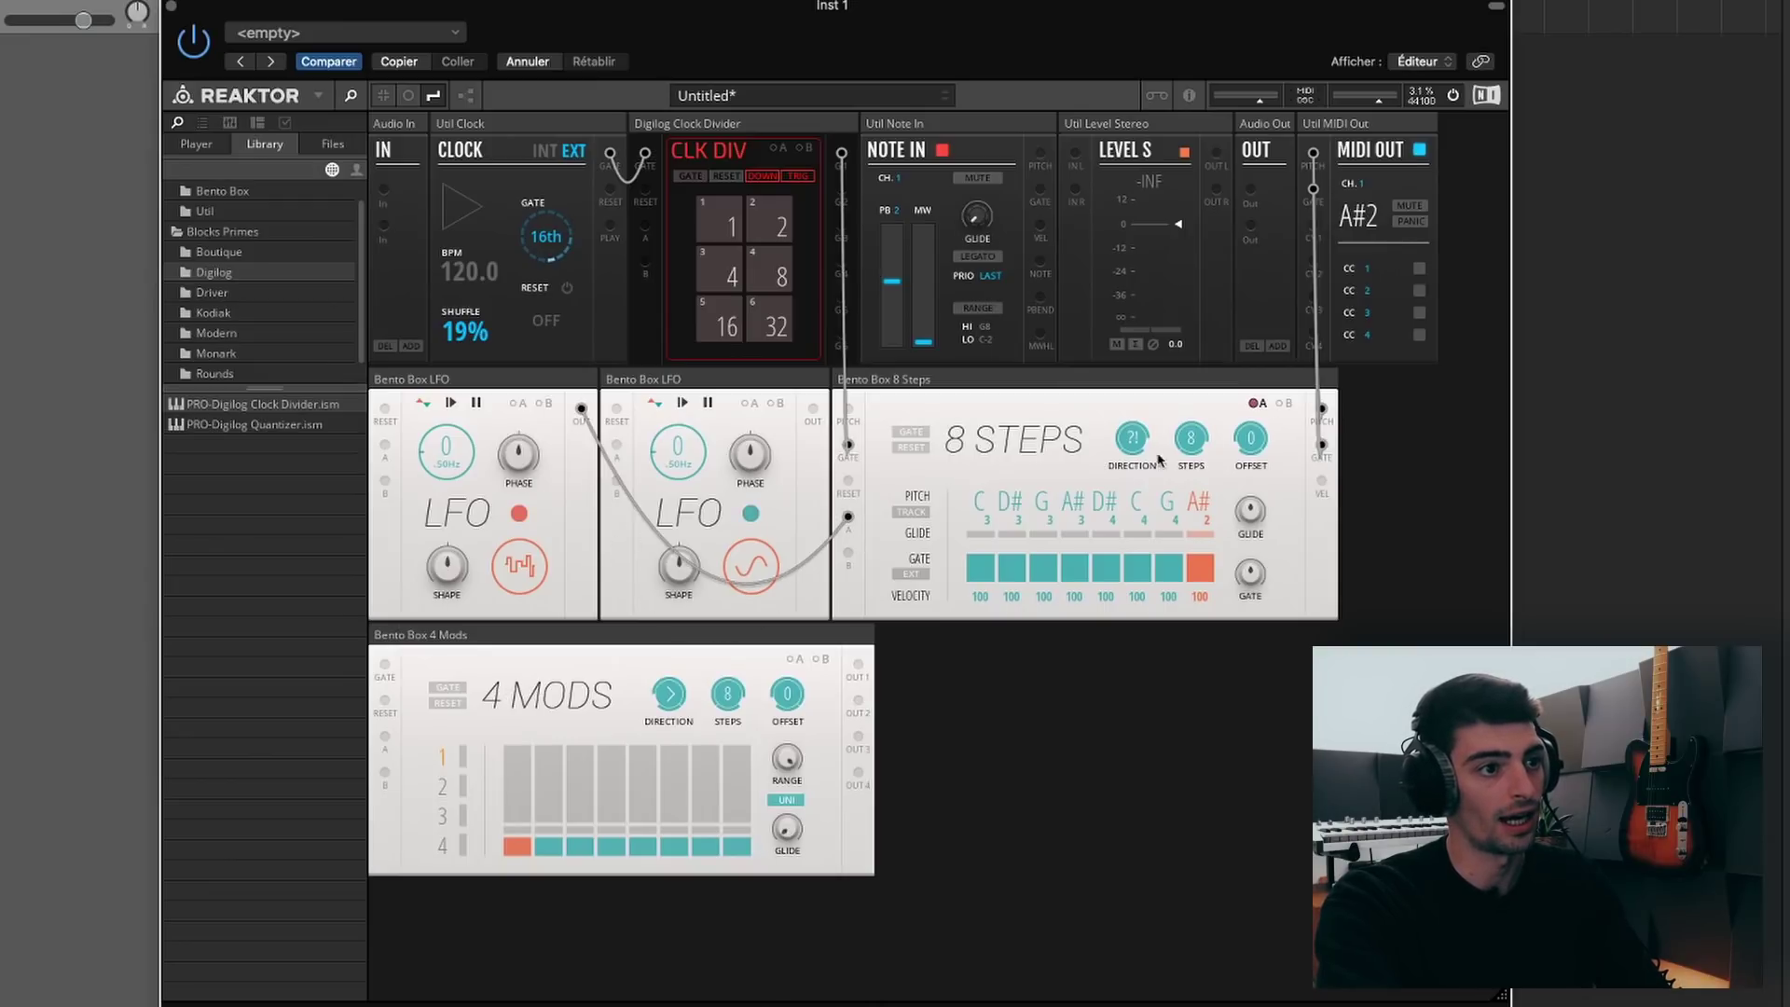
{"action": "left_click", "coordinate": [1258, 404]}
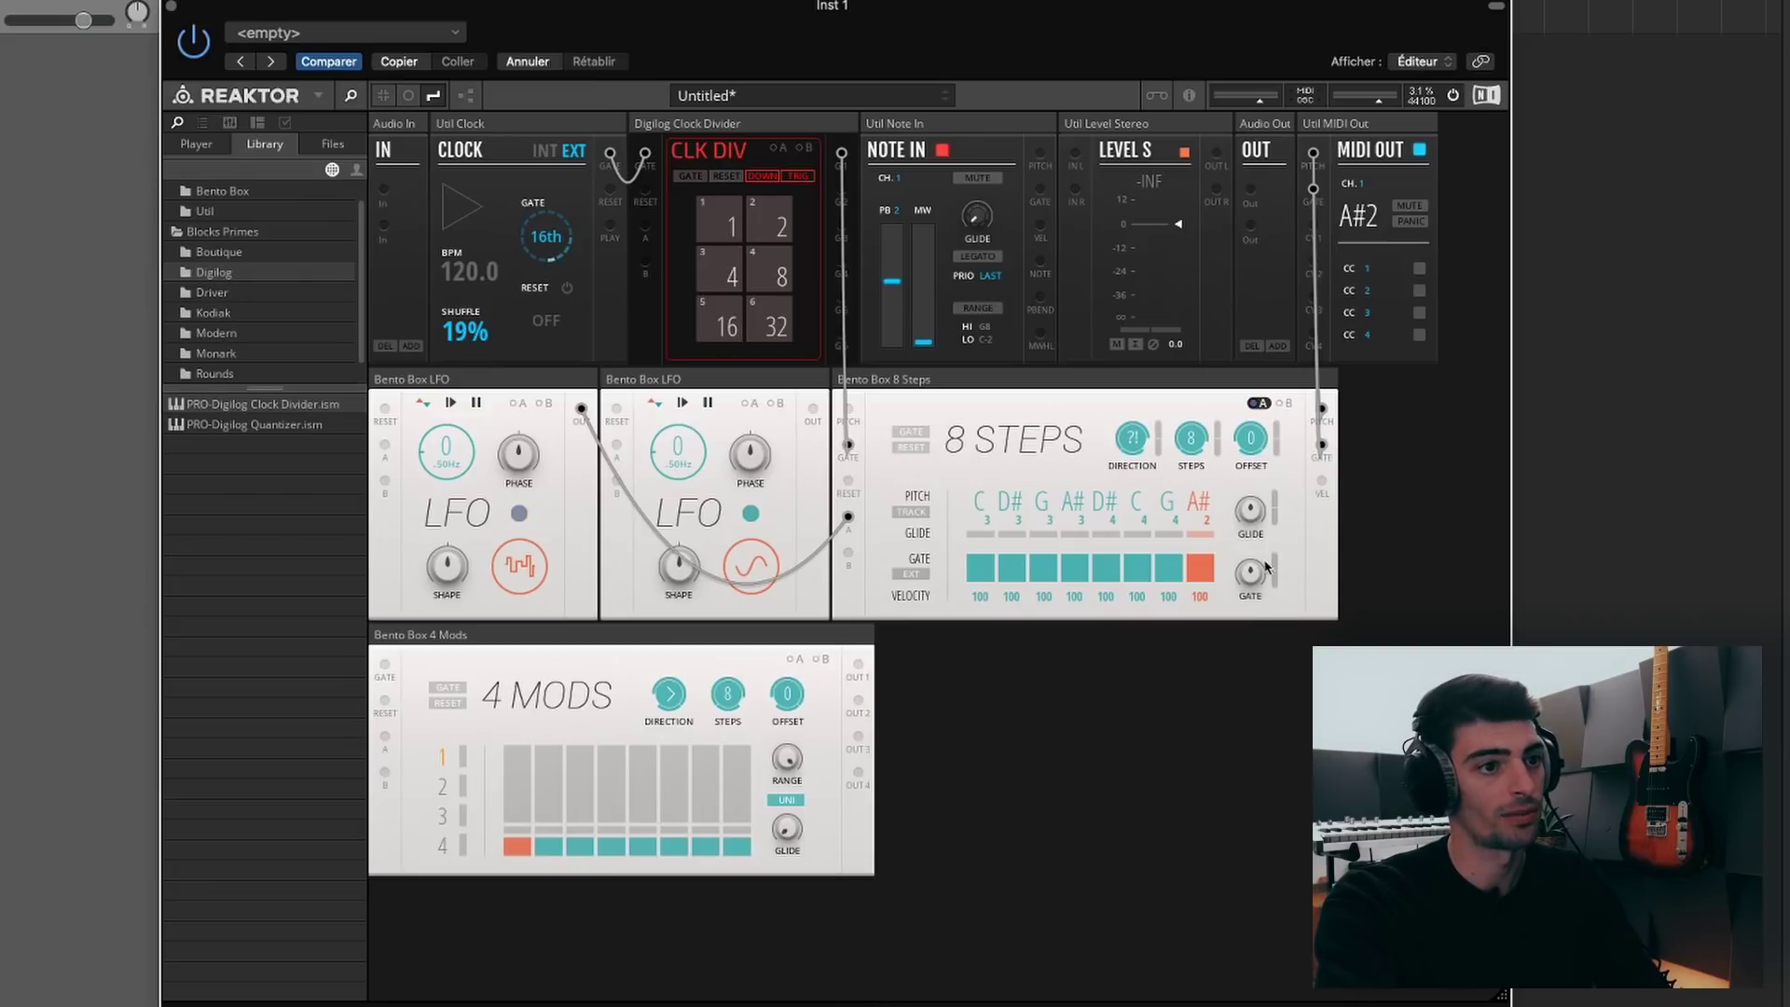
{"action": "left_click_drag", "start_coordinate": [1275, 581], "coordinate": [1293, 499]}
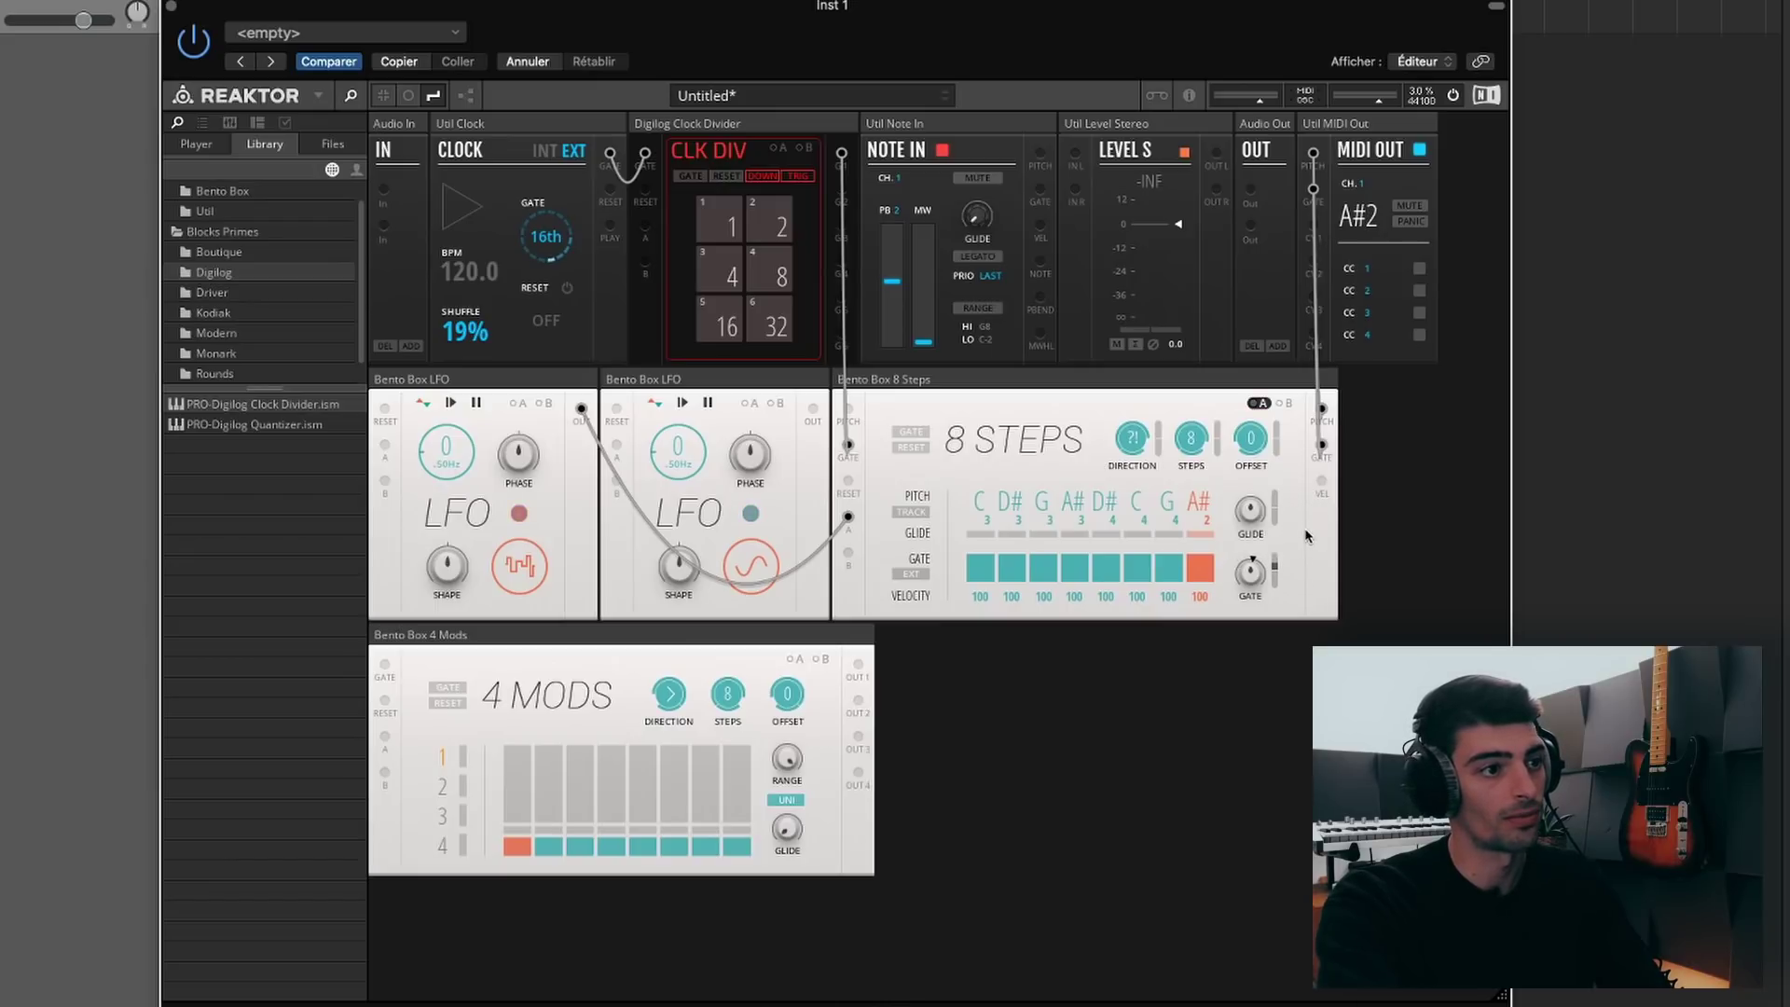
Step: Connect the first LFO's reset input to the Clock Divider's fourth output and audition the patch during playback
{"action": "key", "text": "space"}
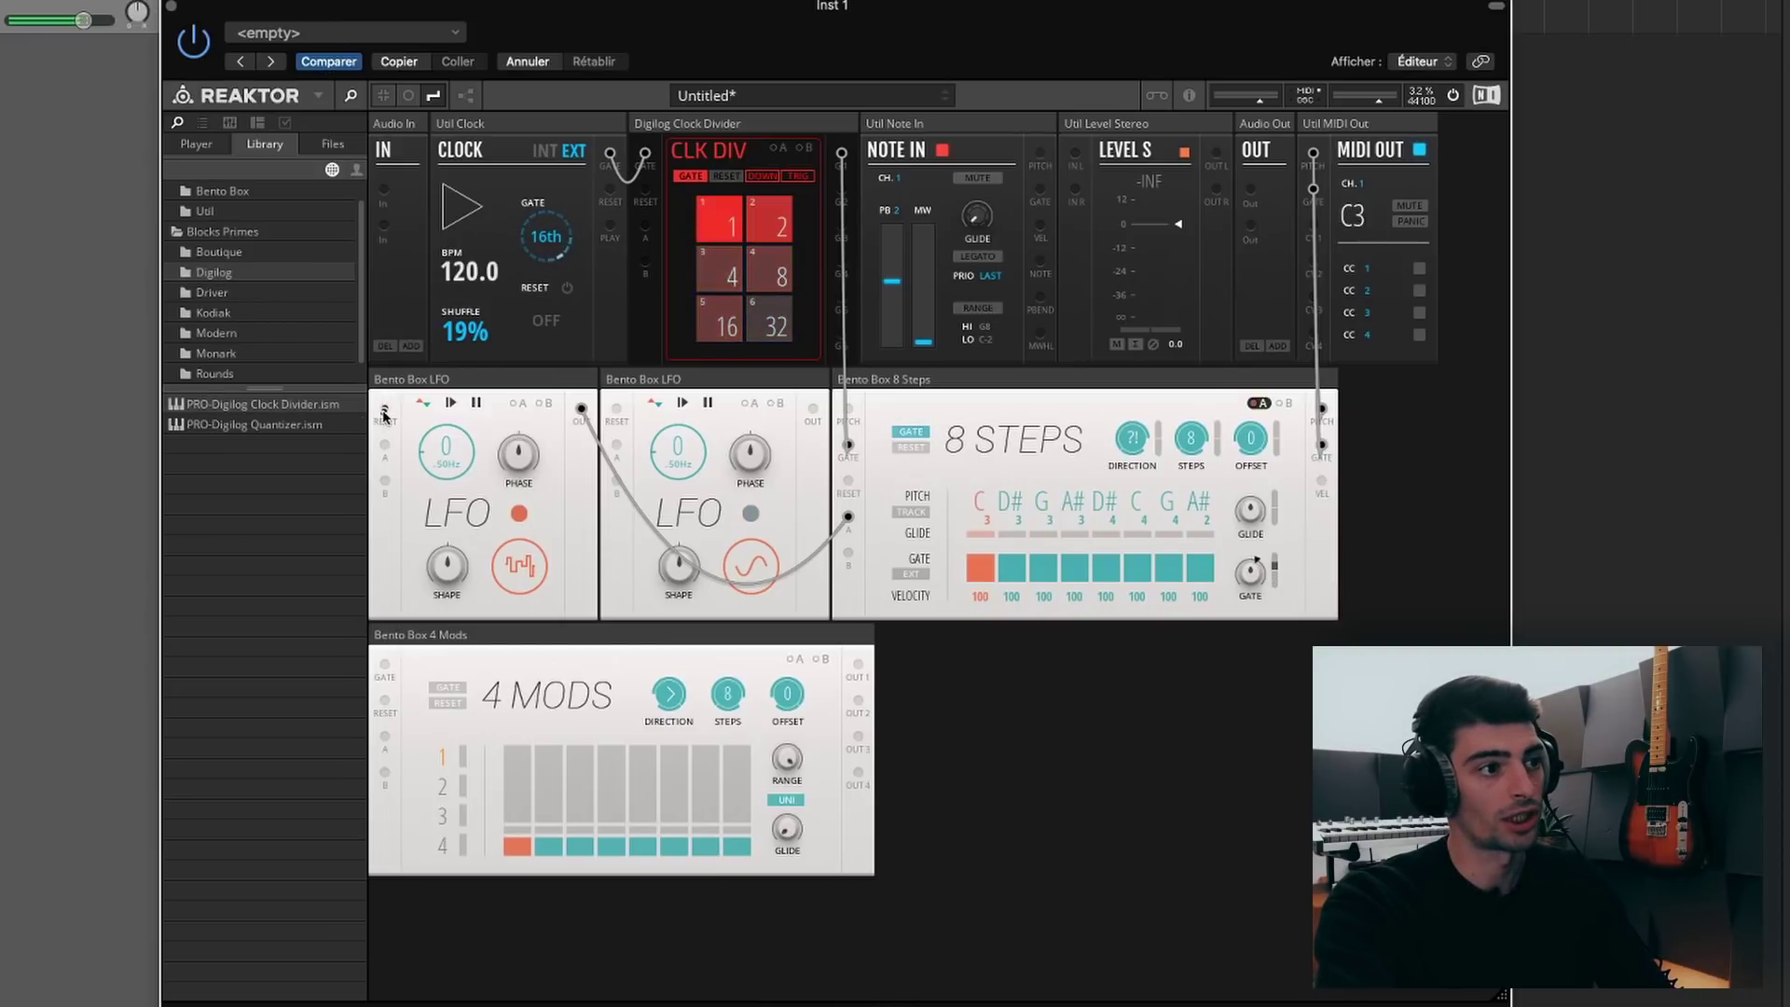
{"action": "left_click_drag", "start_coordinate": [383, 416], "coordinate": [842, 262]}
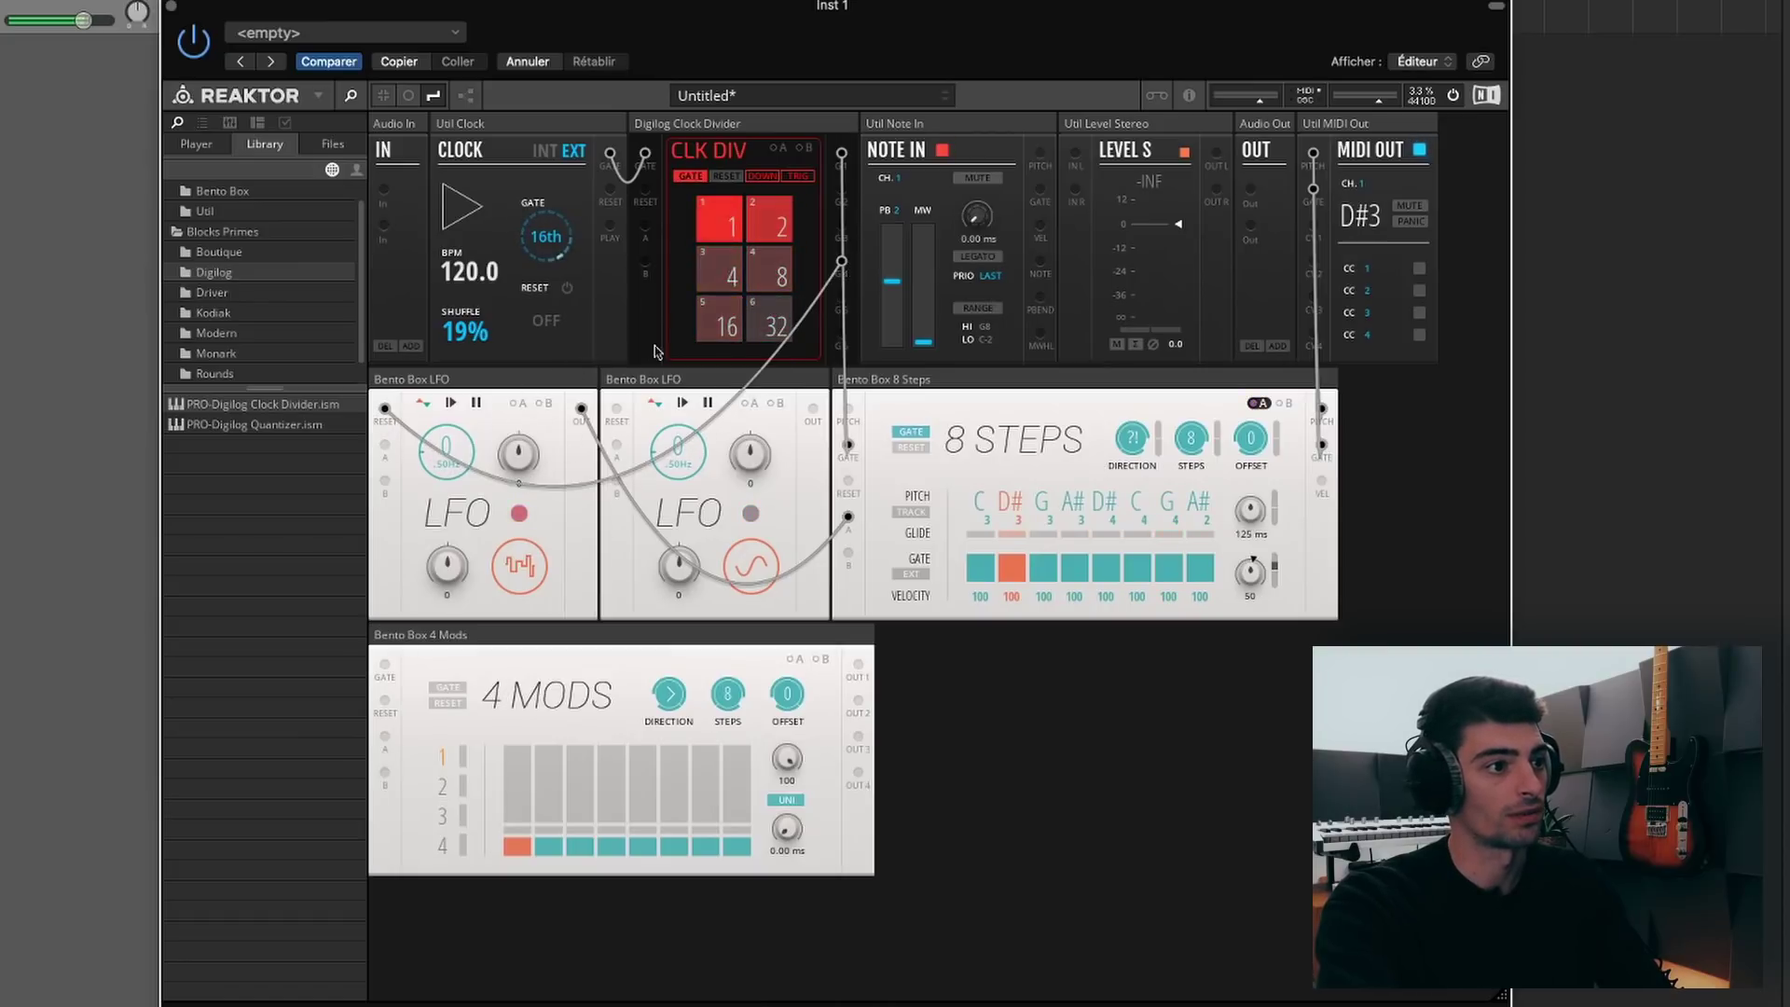
{"action": "mouse_move", "coordinate": [1251, 583]}
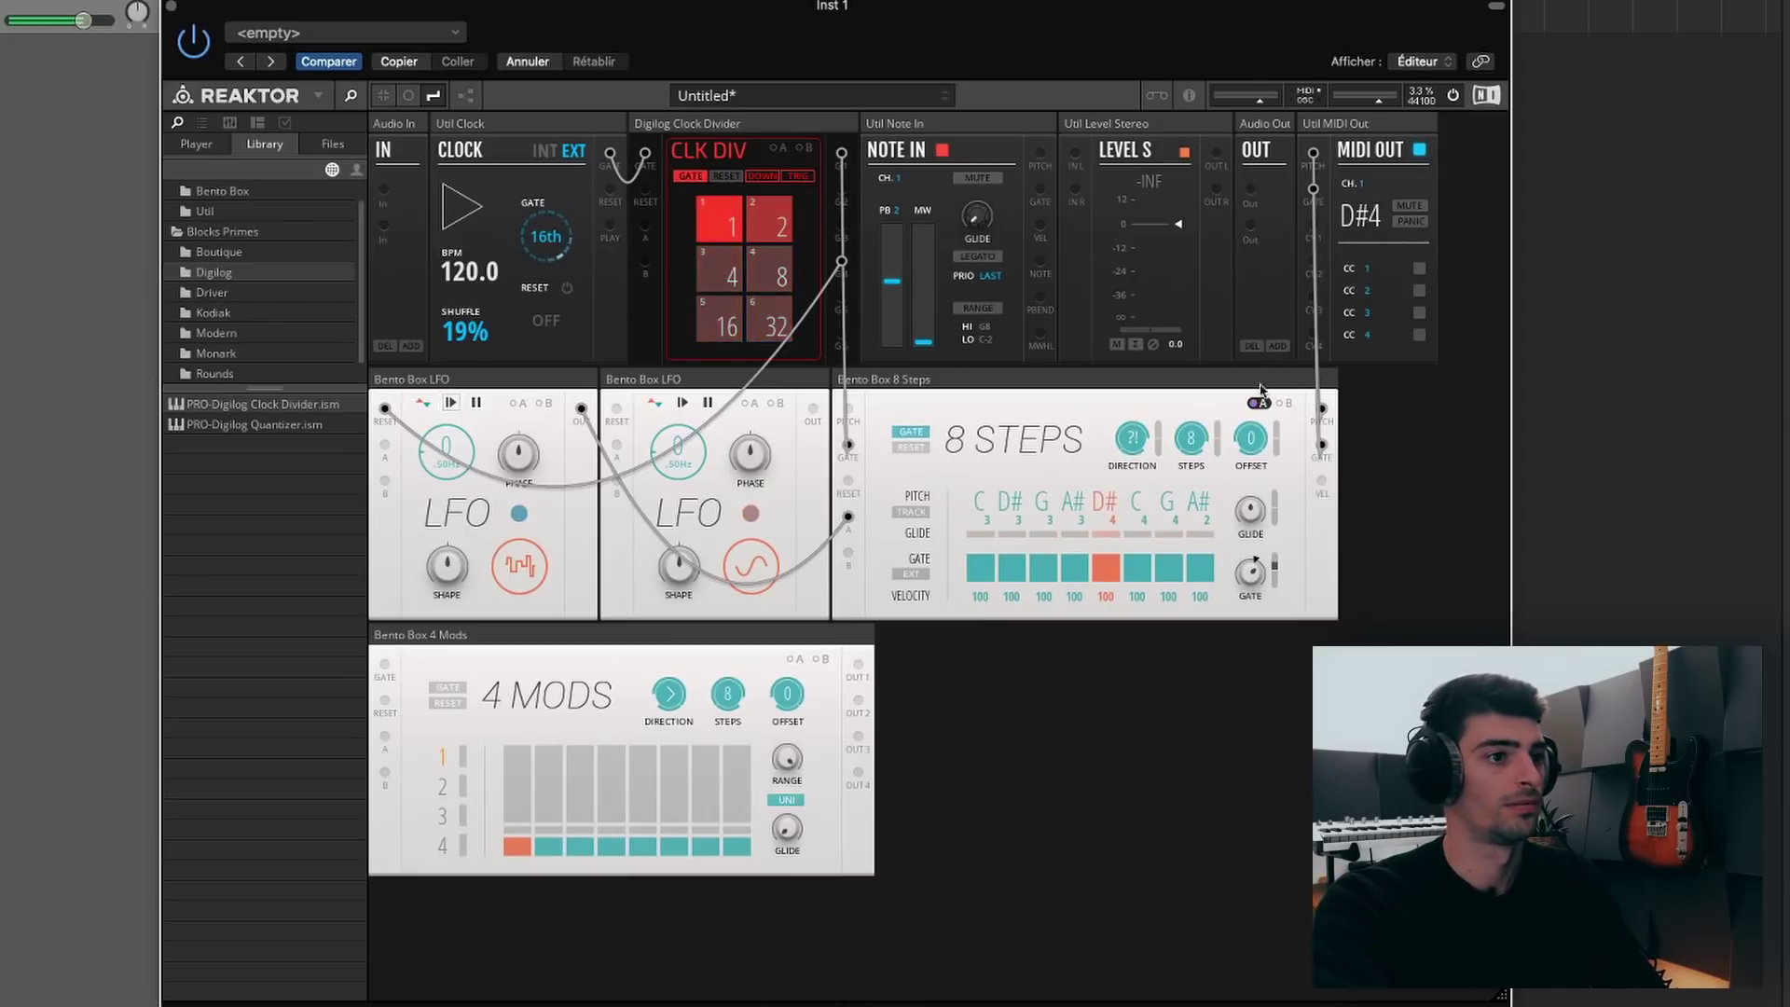
{"action": "key", "text": "space"}
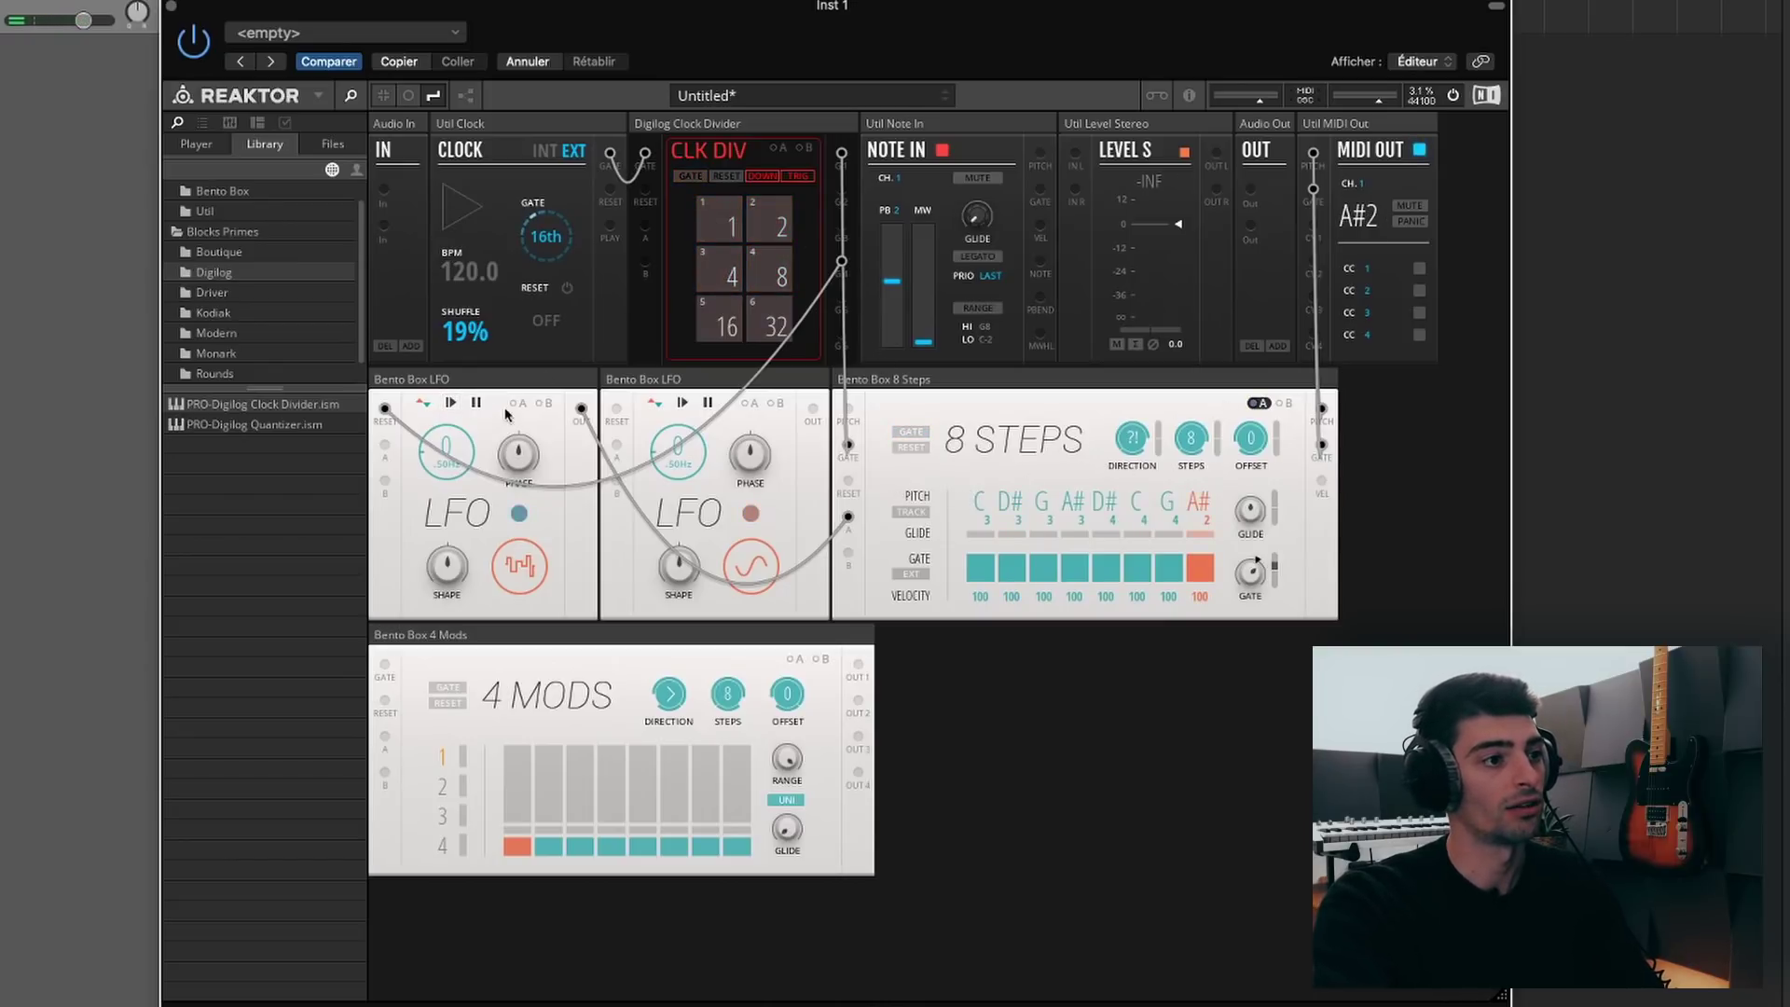
Step: Connect the second LFO's output to the Clock Divider's A input, show modulation A, and wire the LFO's reset to the divider's fourth output
{"action": "left_click_drag", "start_coordinate": [813, 415], "coordinate": [645, 228]}
{"action": "left_click", "coordinate": [779, 149]}
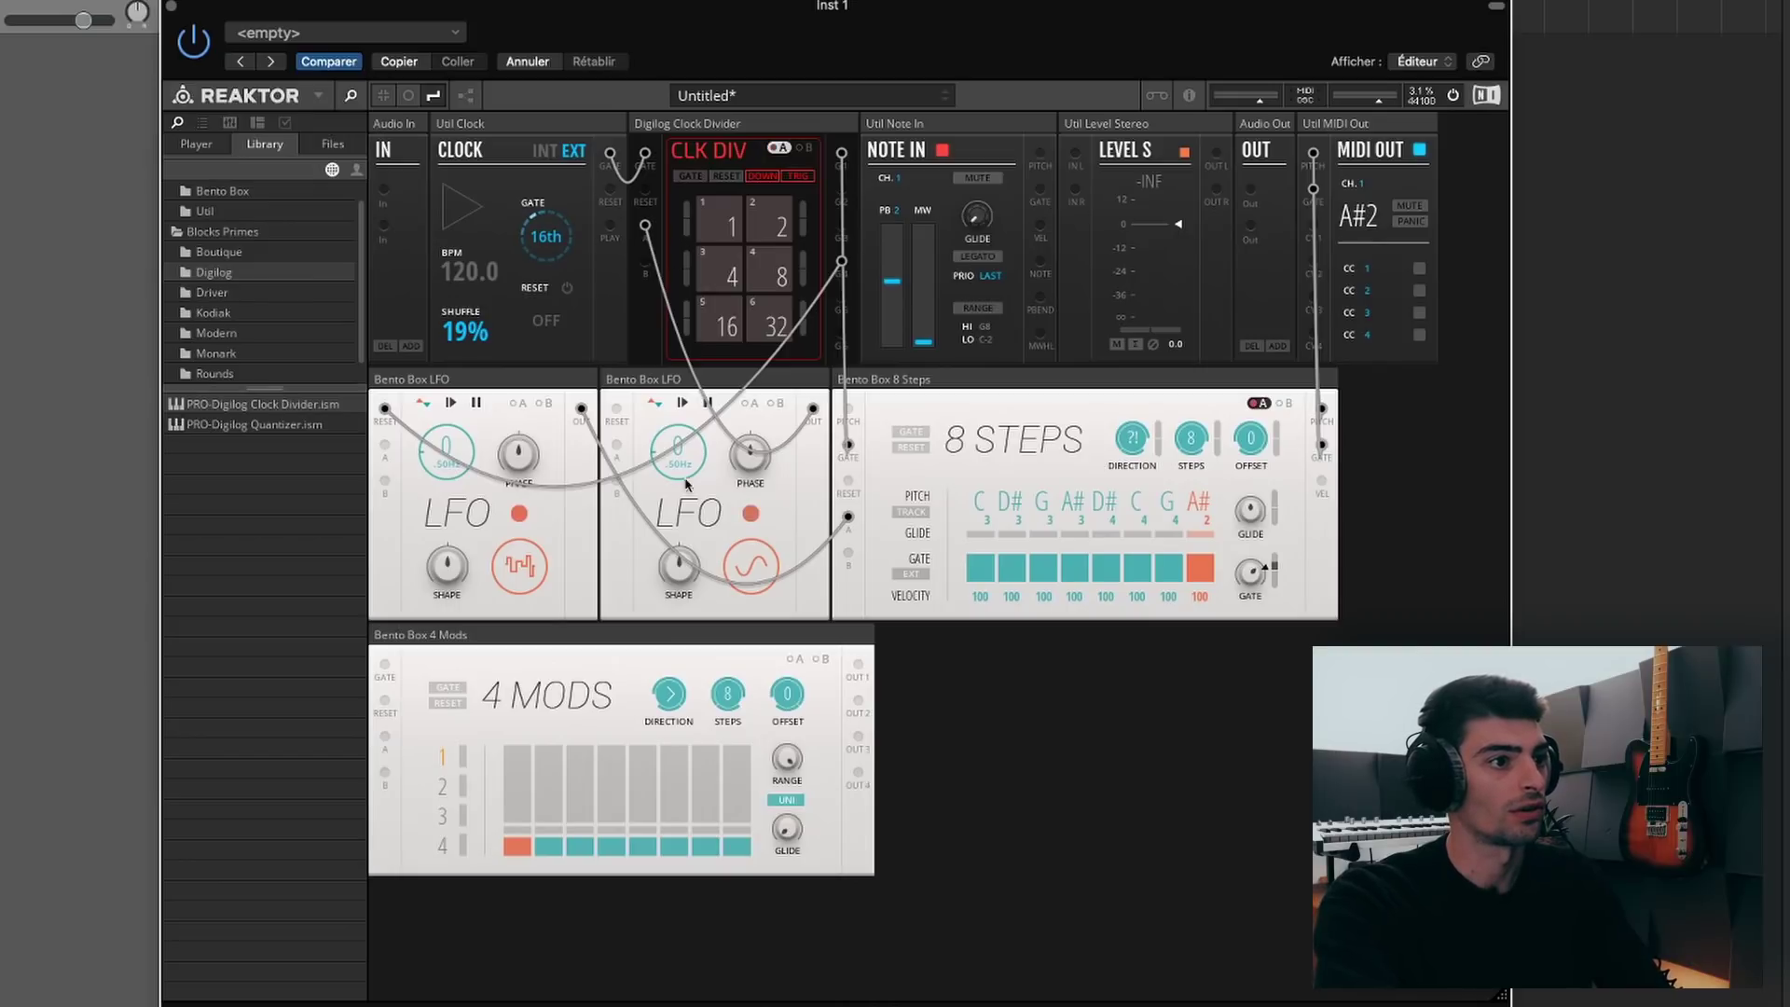
{"action": "left_click_drag", "start_coordinate": [616, 408], "coordinate": [842, 263]}
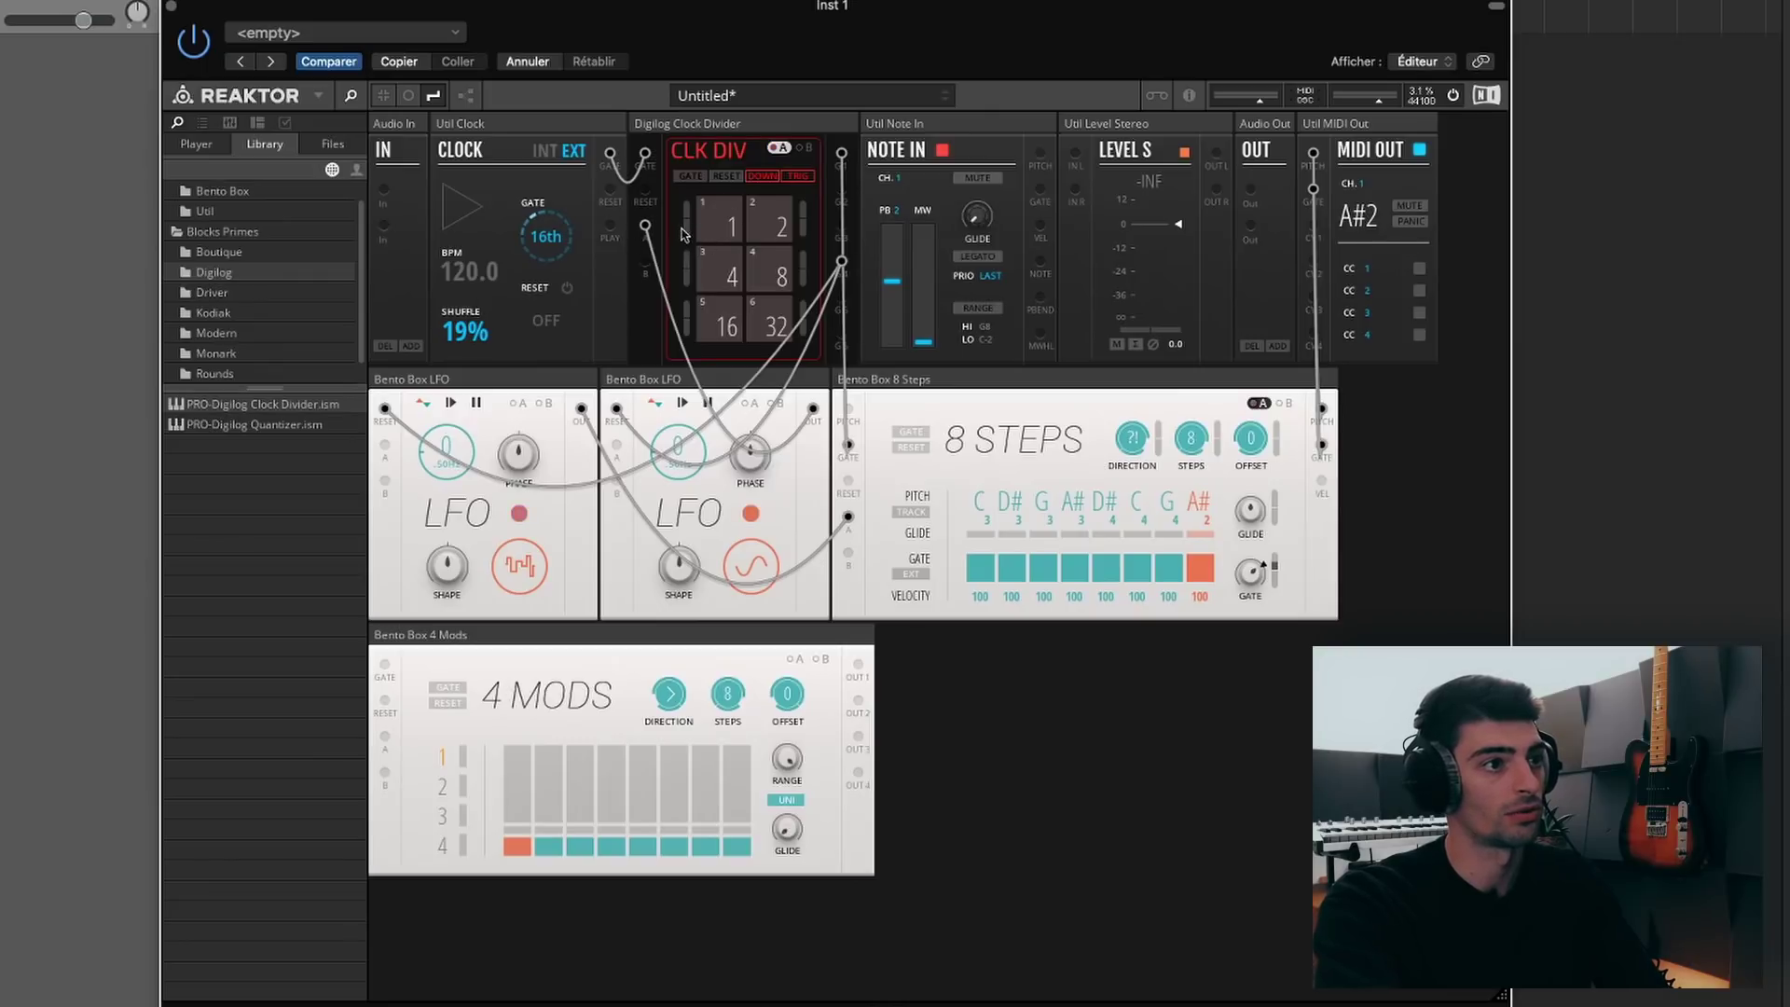
{"action": "key", "text": "space"}
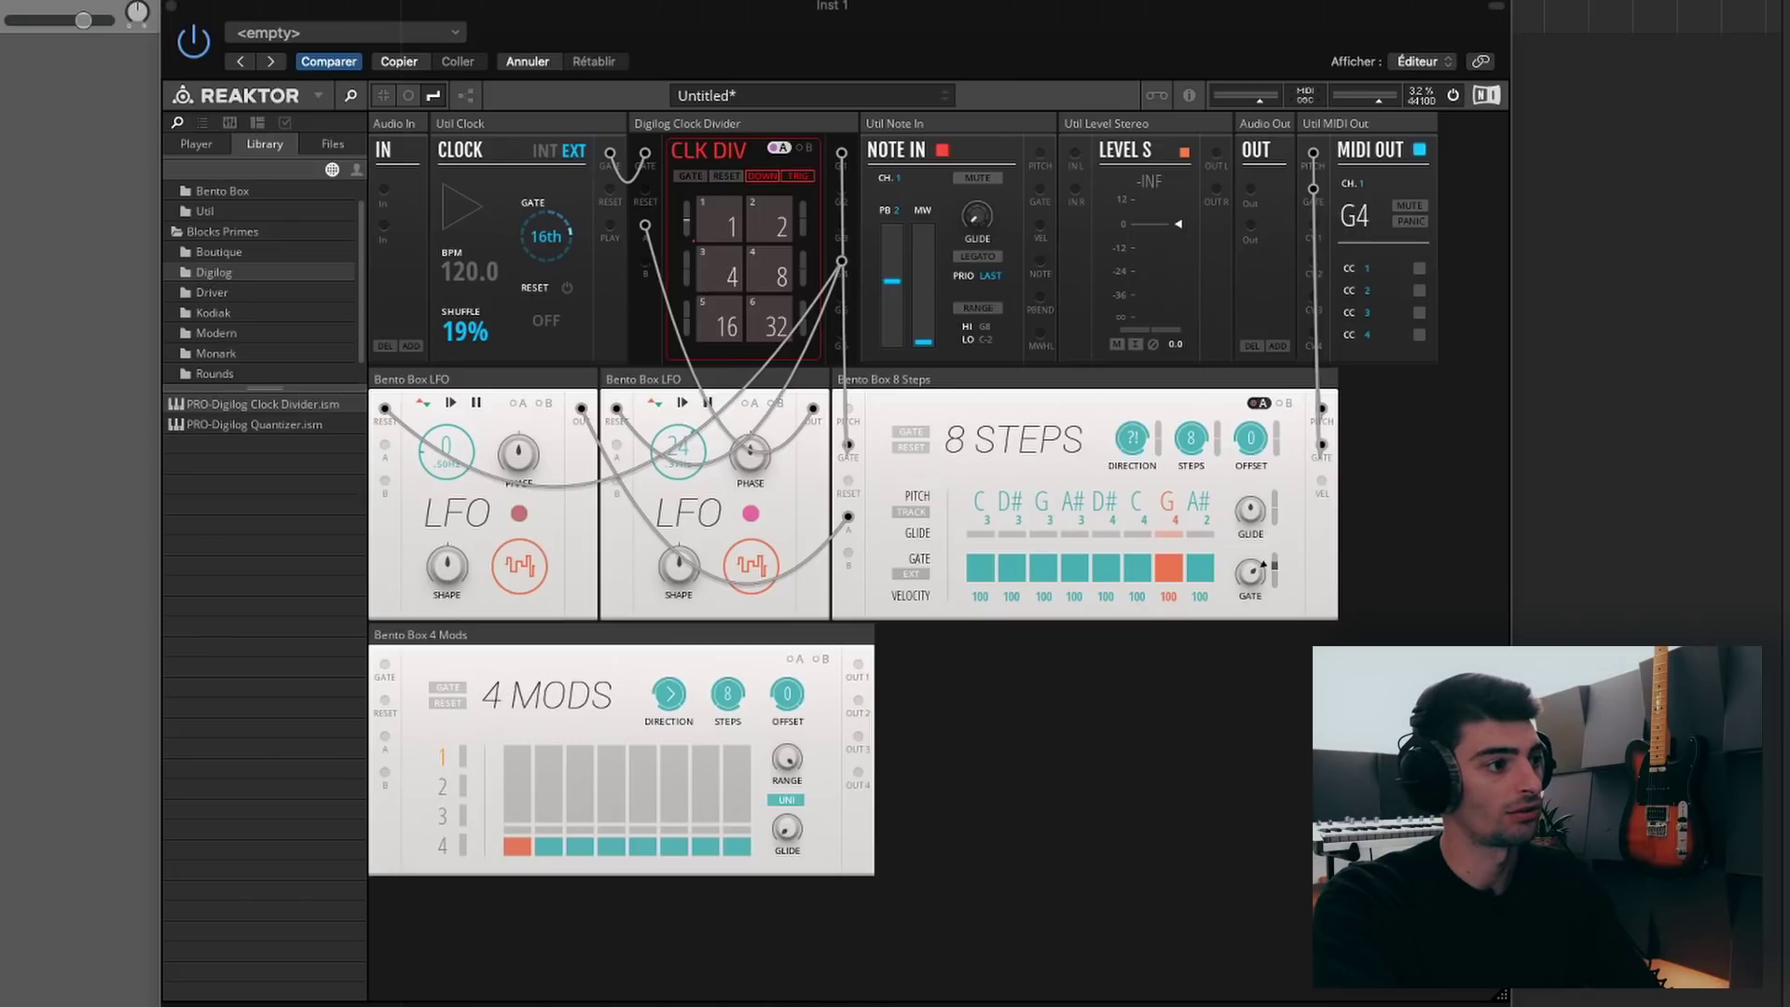
Step: Bring Super 8 to the front and advance through its presets during playback until Afterlife is loaded
{"action": "key", "text": "super+grave"}
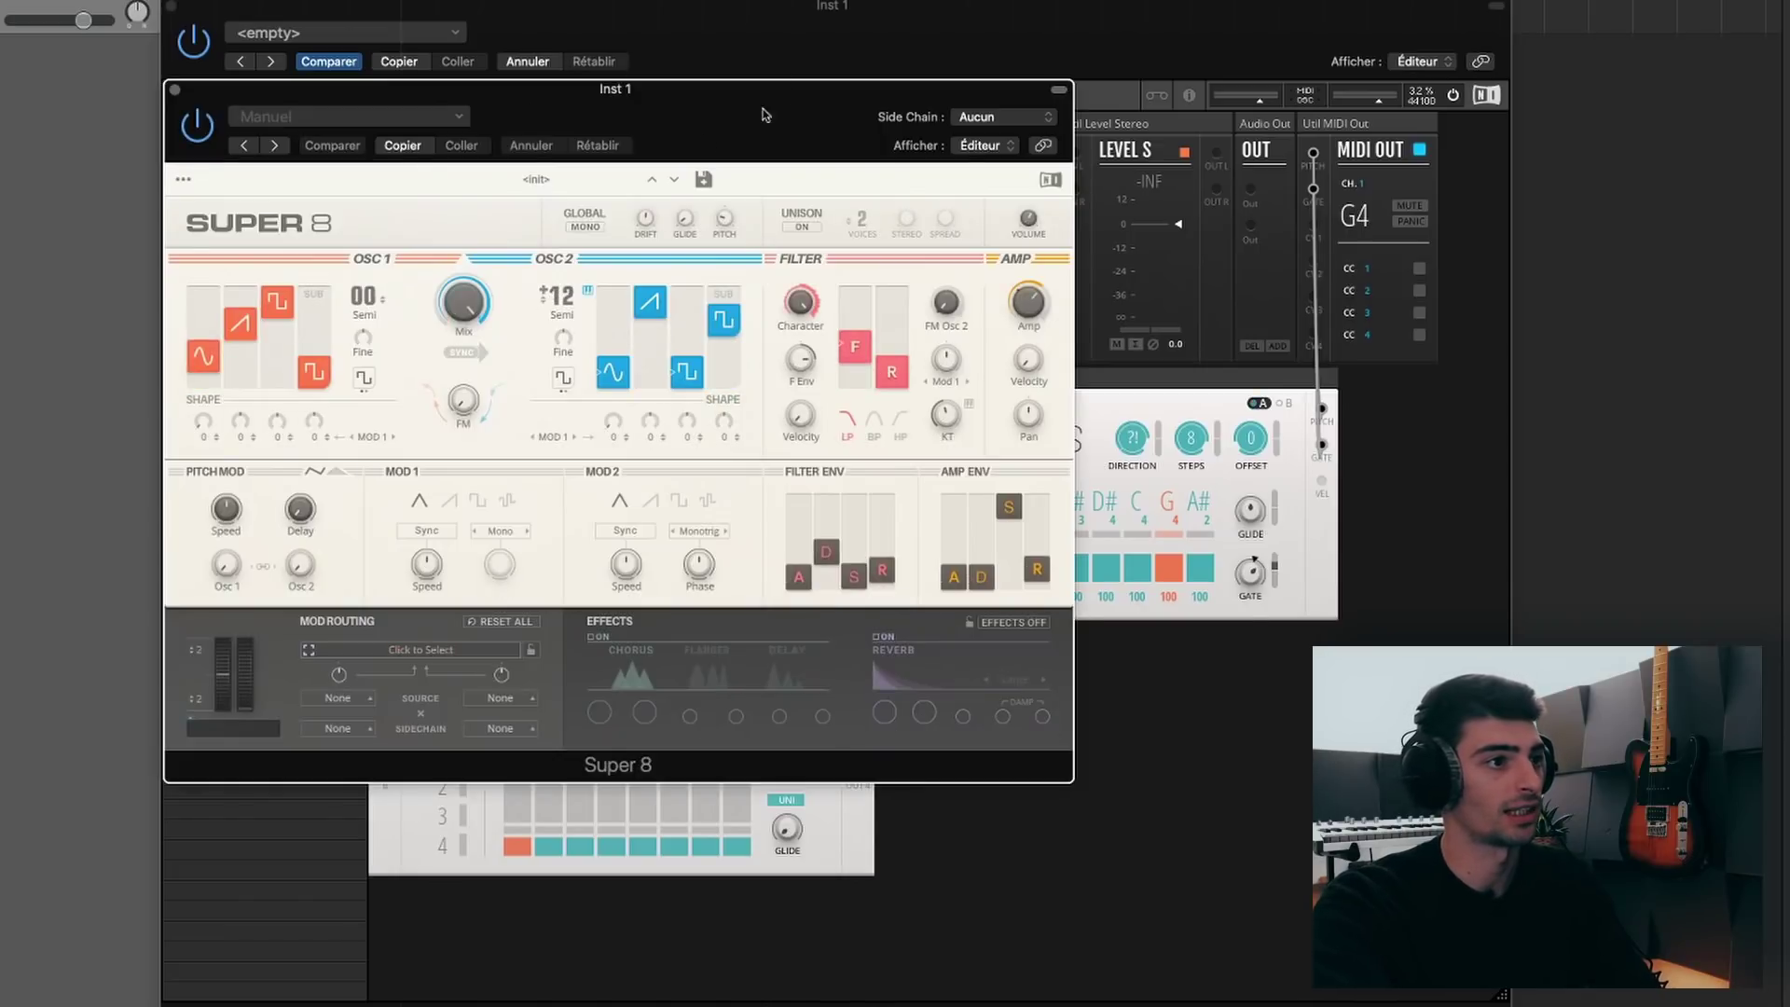
{"action": "left_click", "coordinate": [676, 179]}
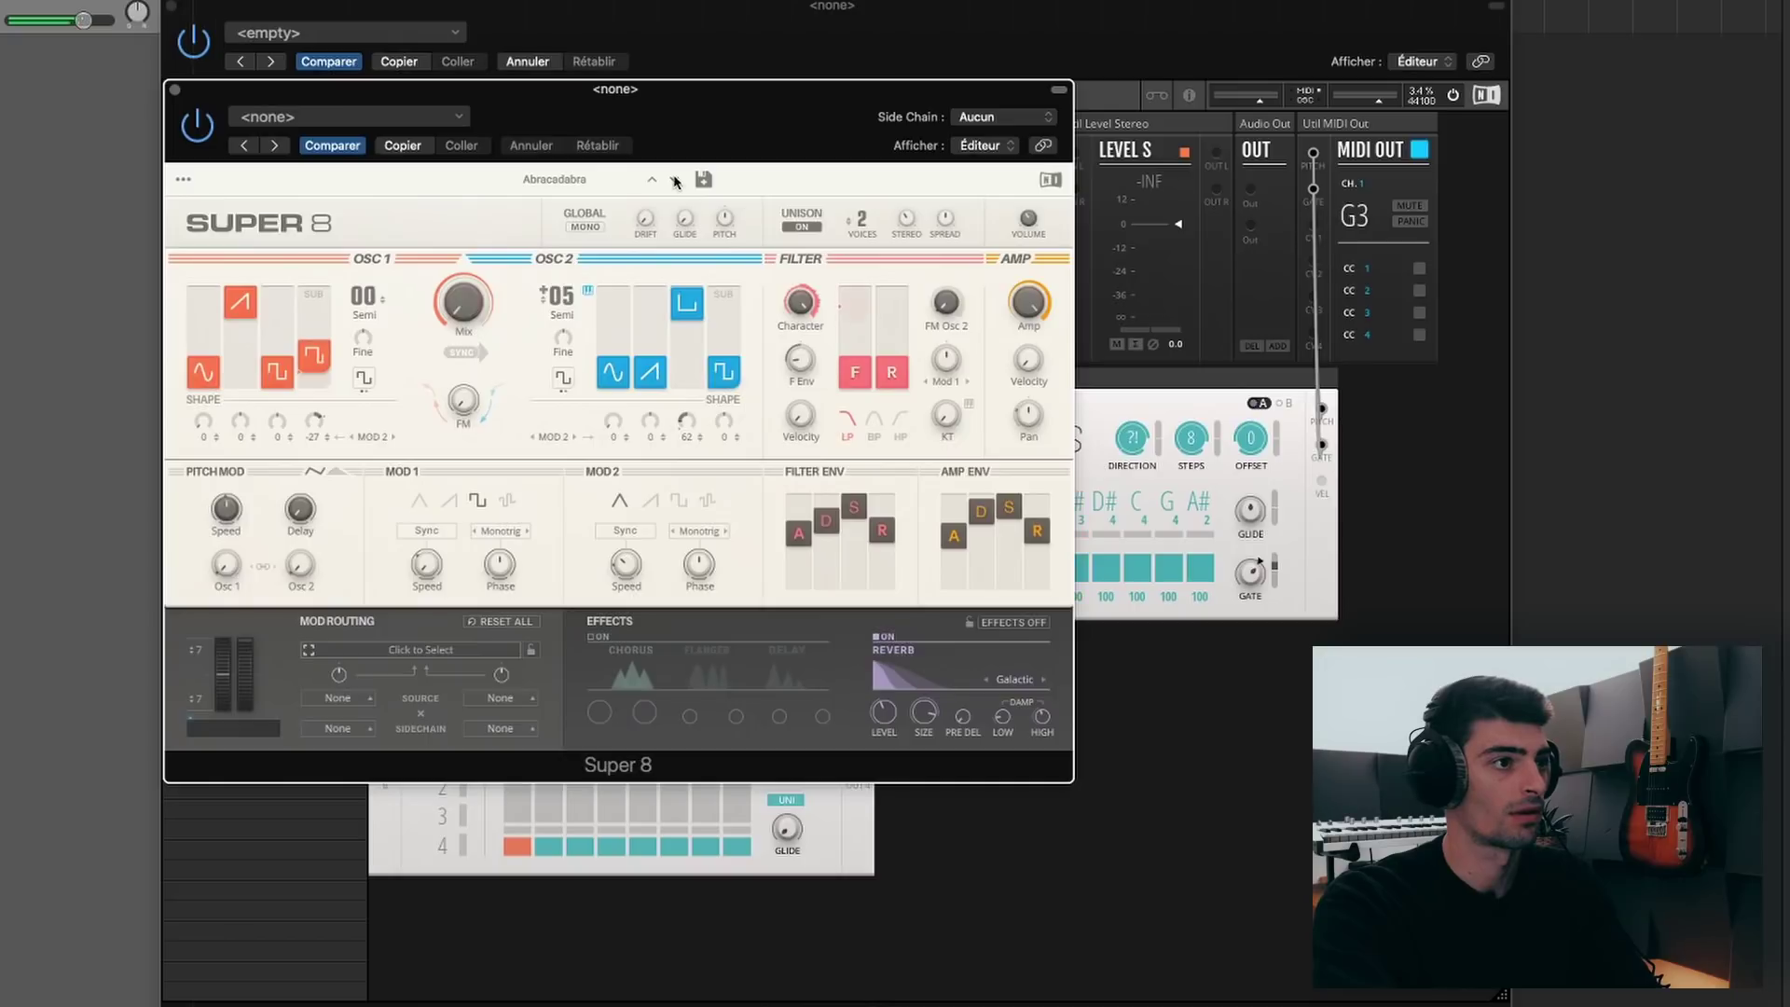
{"action": "left_click", "coordinate": [676, 179]}
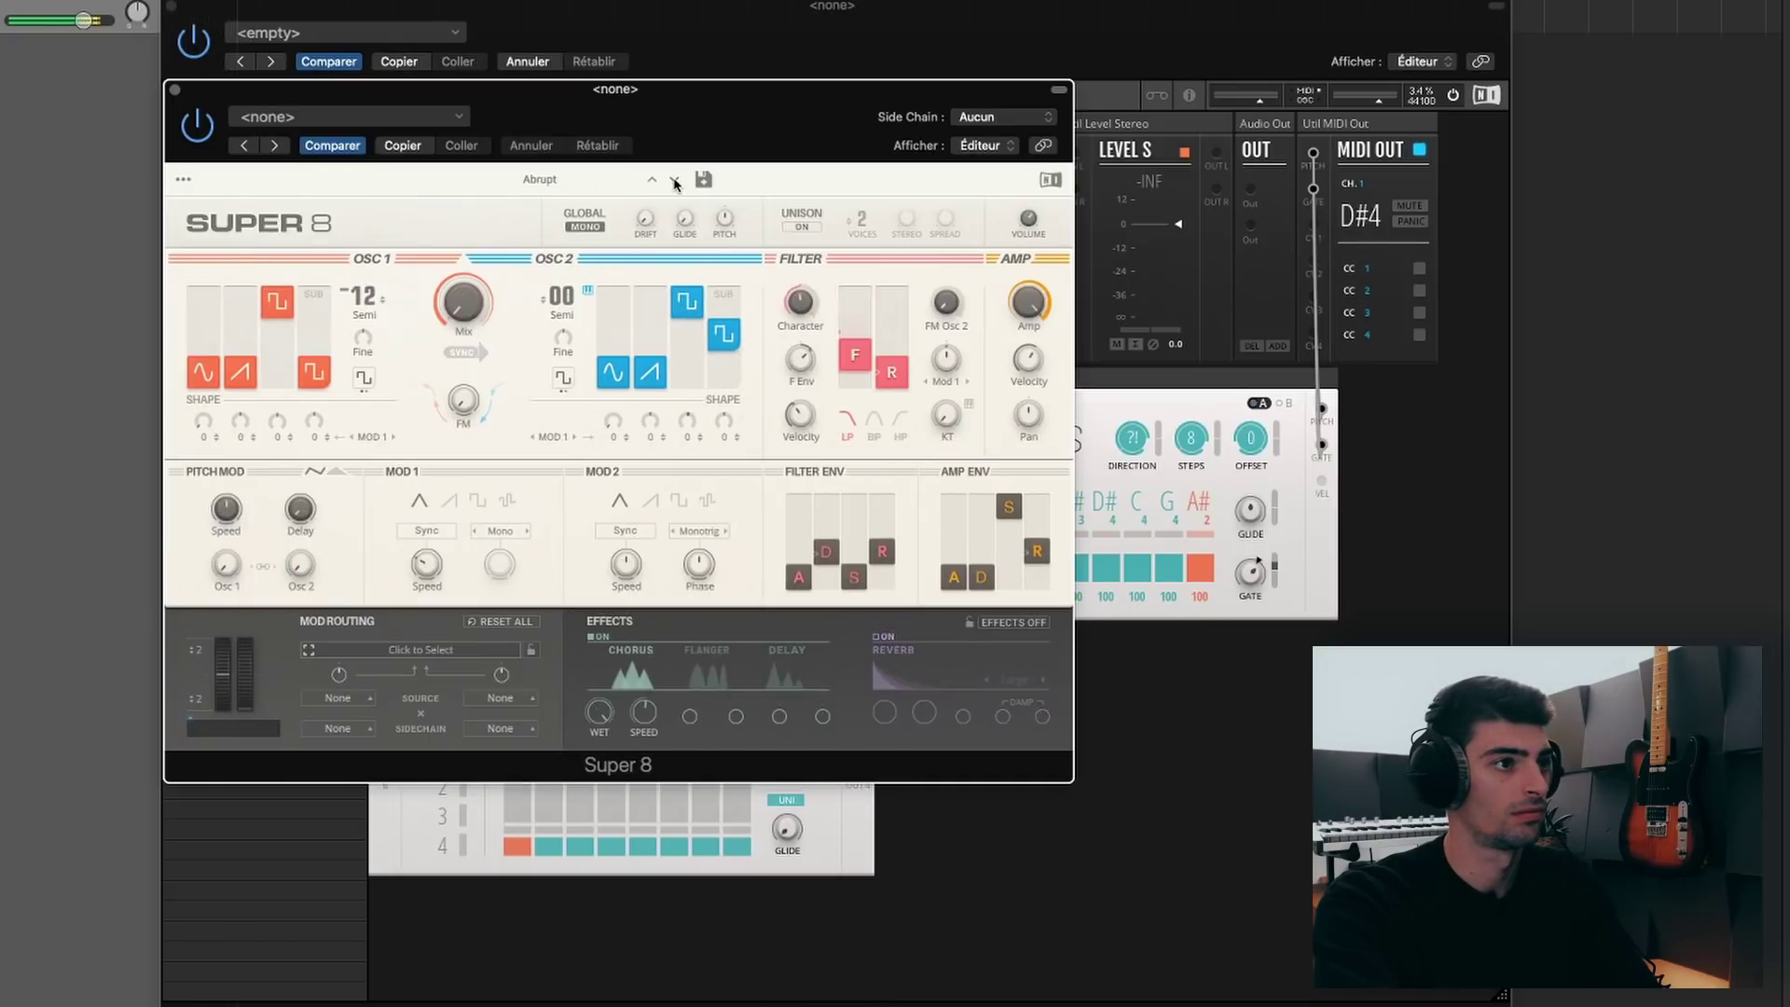
{"action": "left_click", "coordinate": [675, 180]}
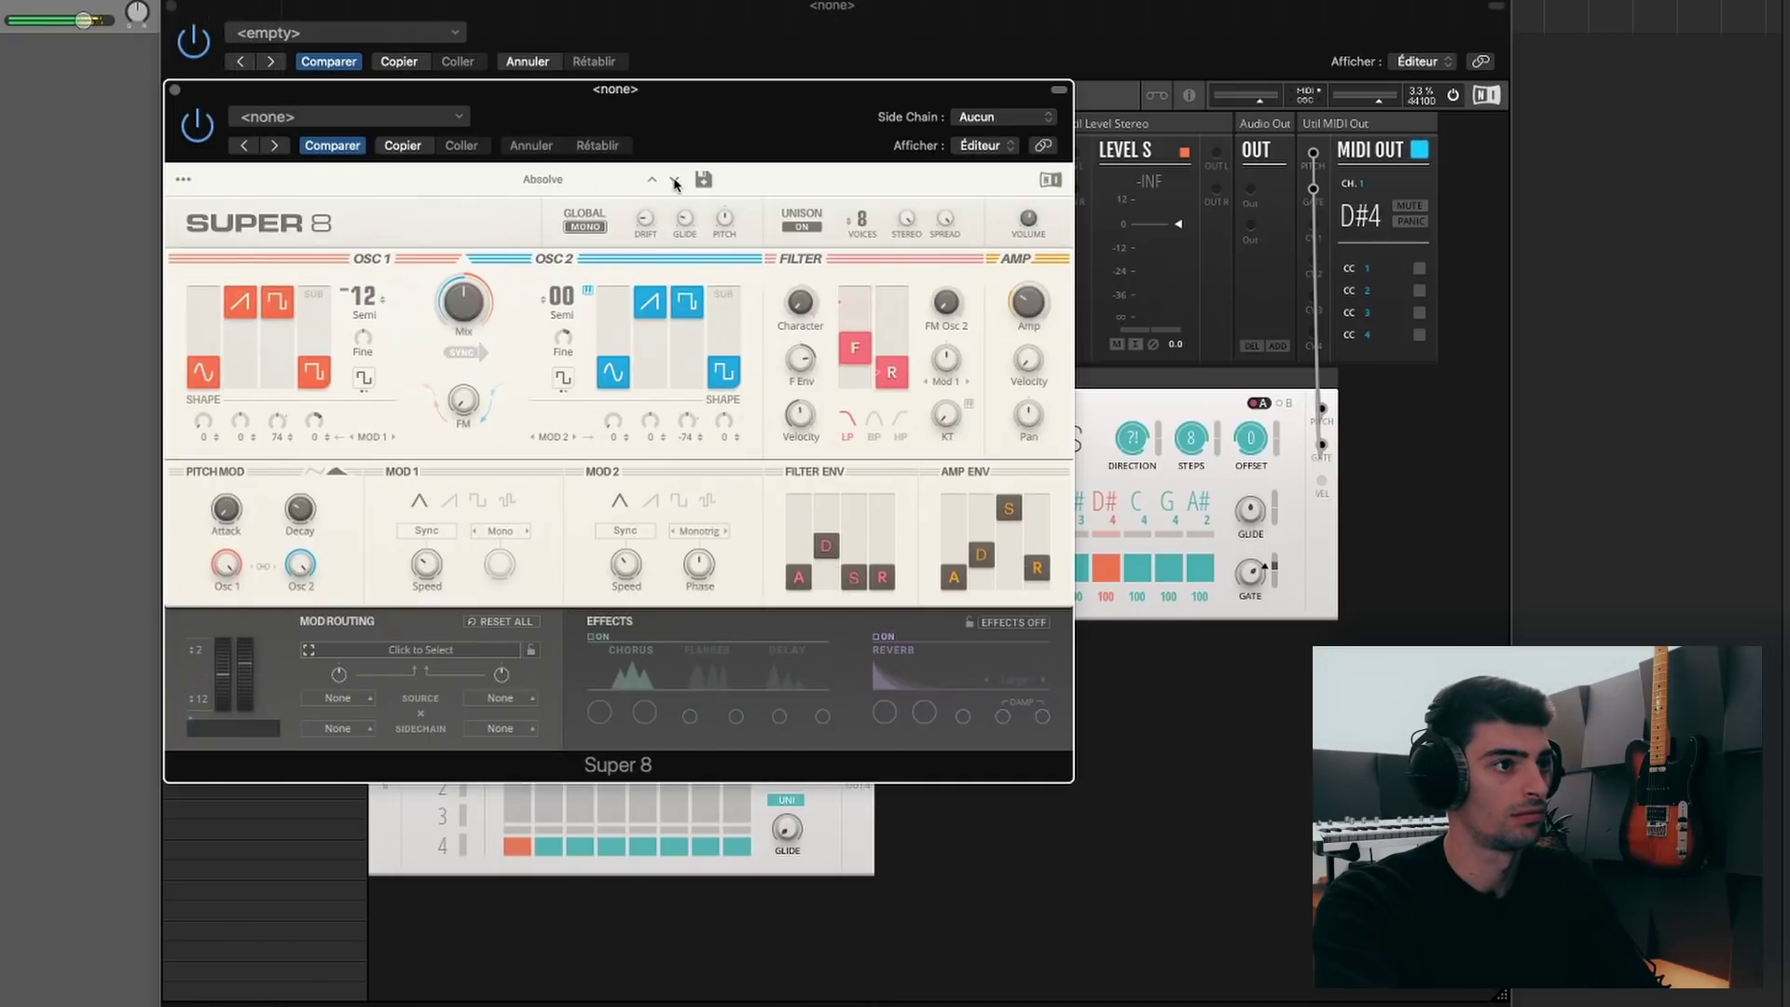
{"action": "left_click", "coordinate": [675, 180]}
{"action": "left_click", "coordinate": [675, 180]}
{"action": "left_click", "coordinate": [675, 180]}
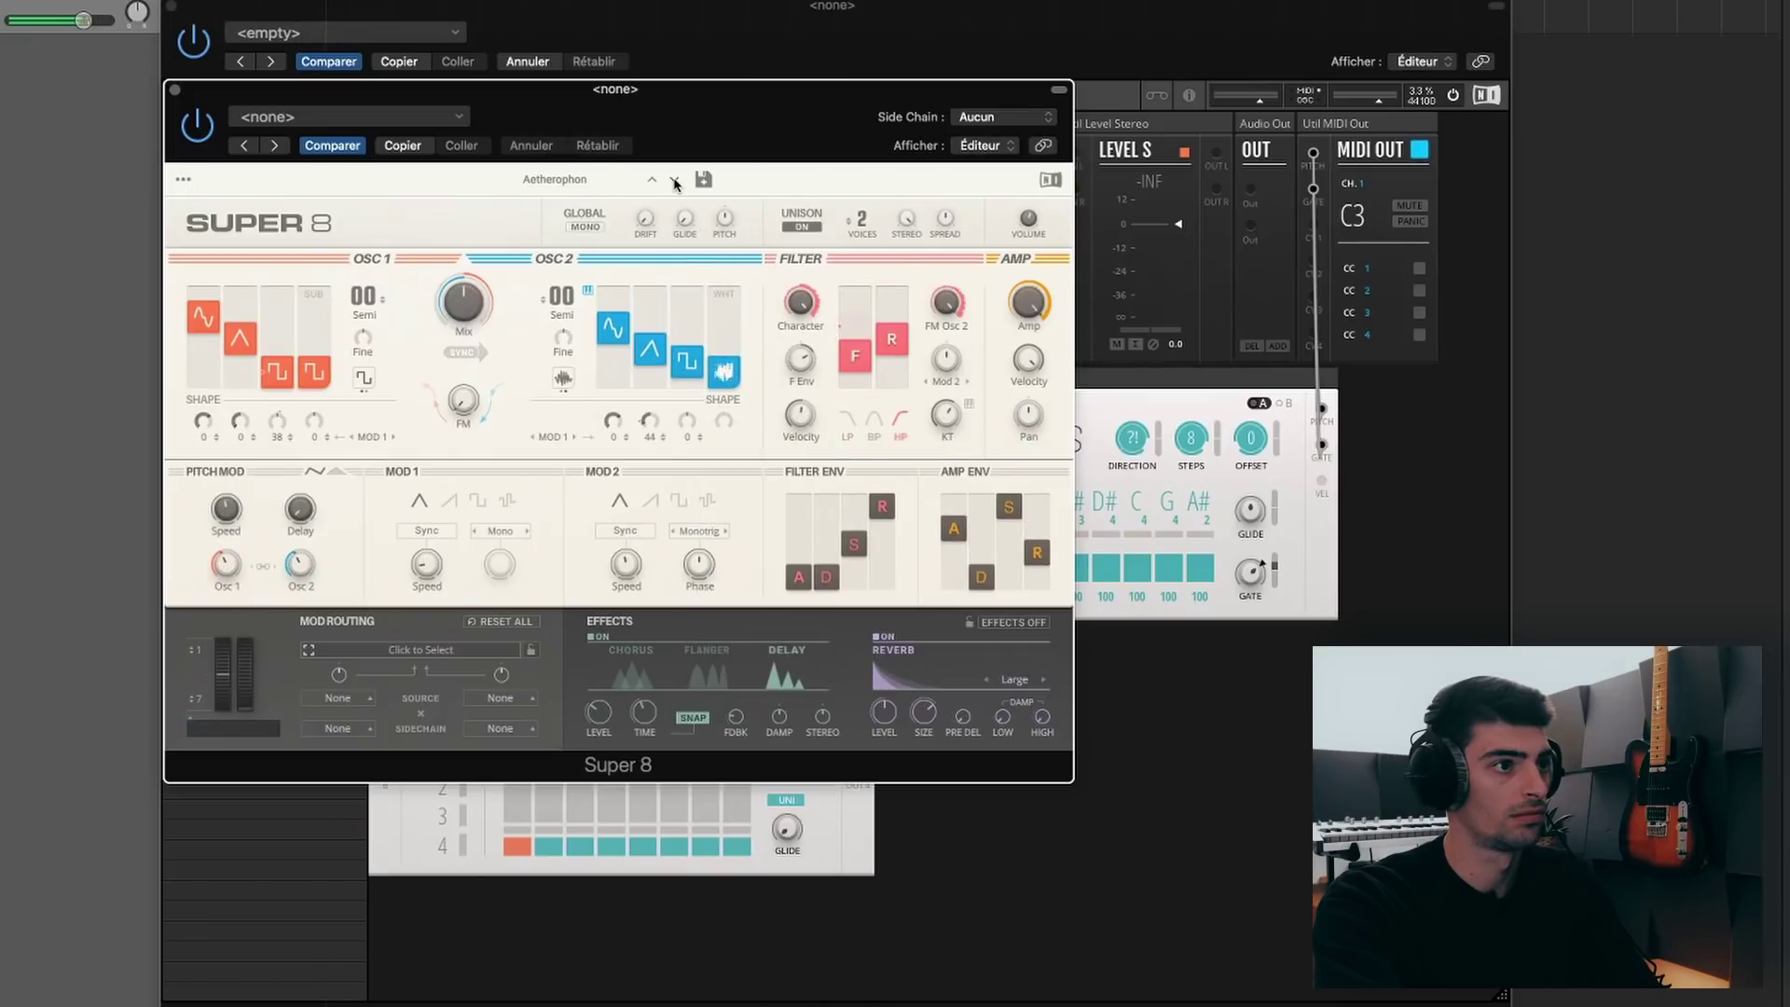
{"action": "left_click", "coordinate": [675, 180]}
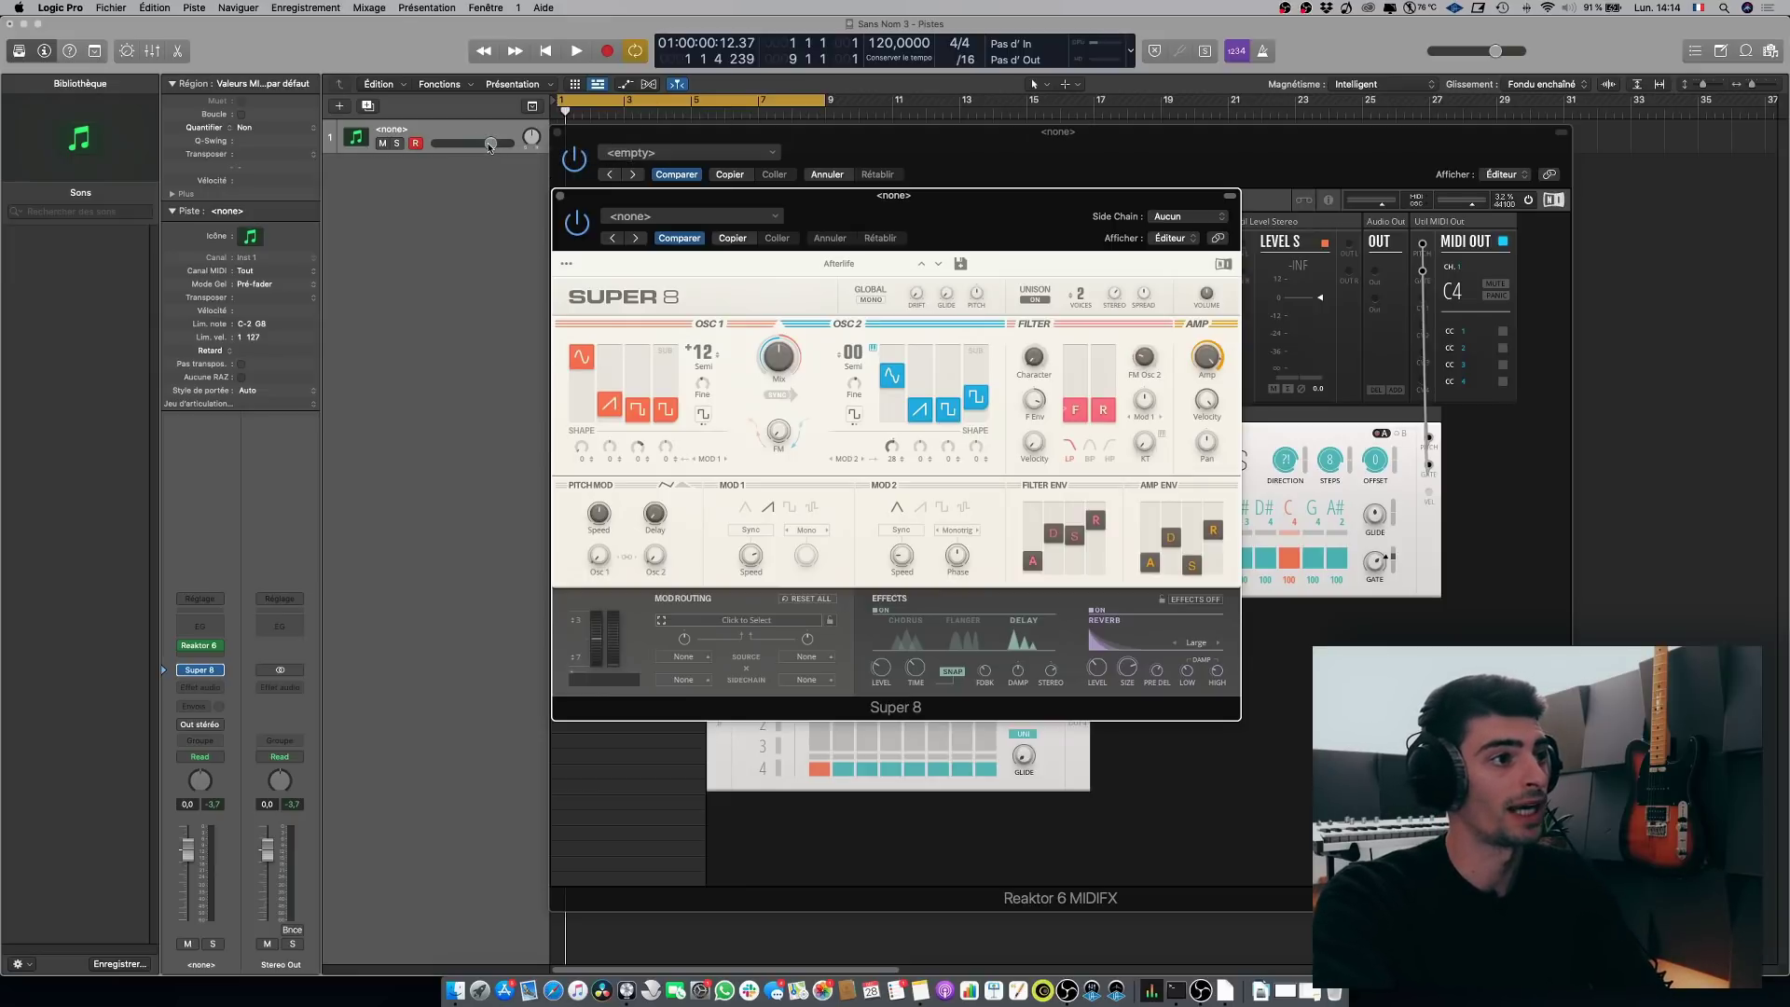
Step: Lower the first track's volume to -20.0 dB during playback and close the Super 8 and Reaktor windows
{"action": "key", "text": "space"}
{"action": "left_click_drag", "start_coordinate": [492, 143], "coordinate": [450, 143]}
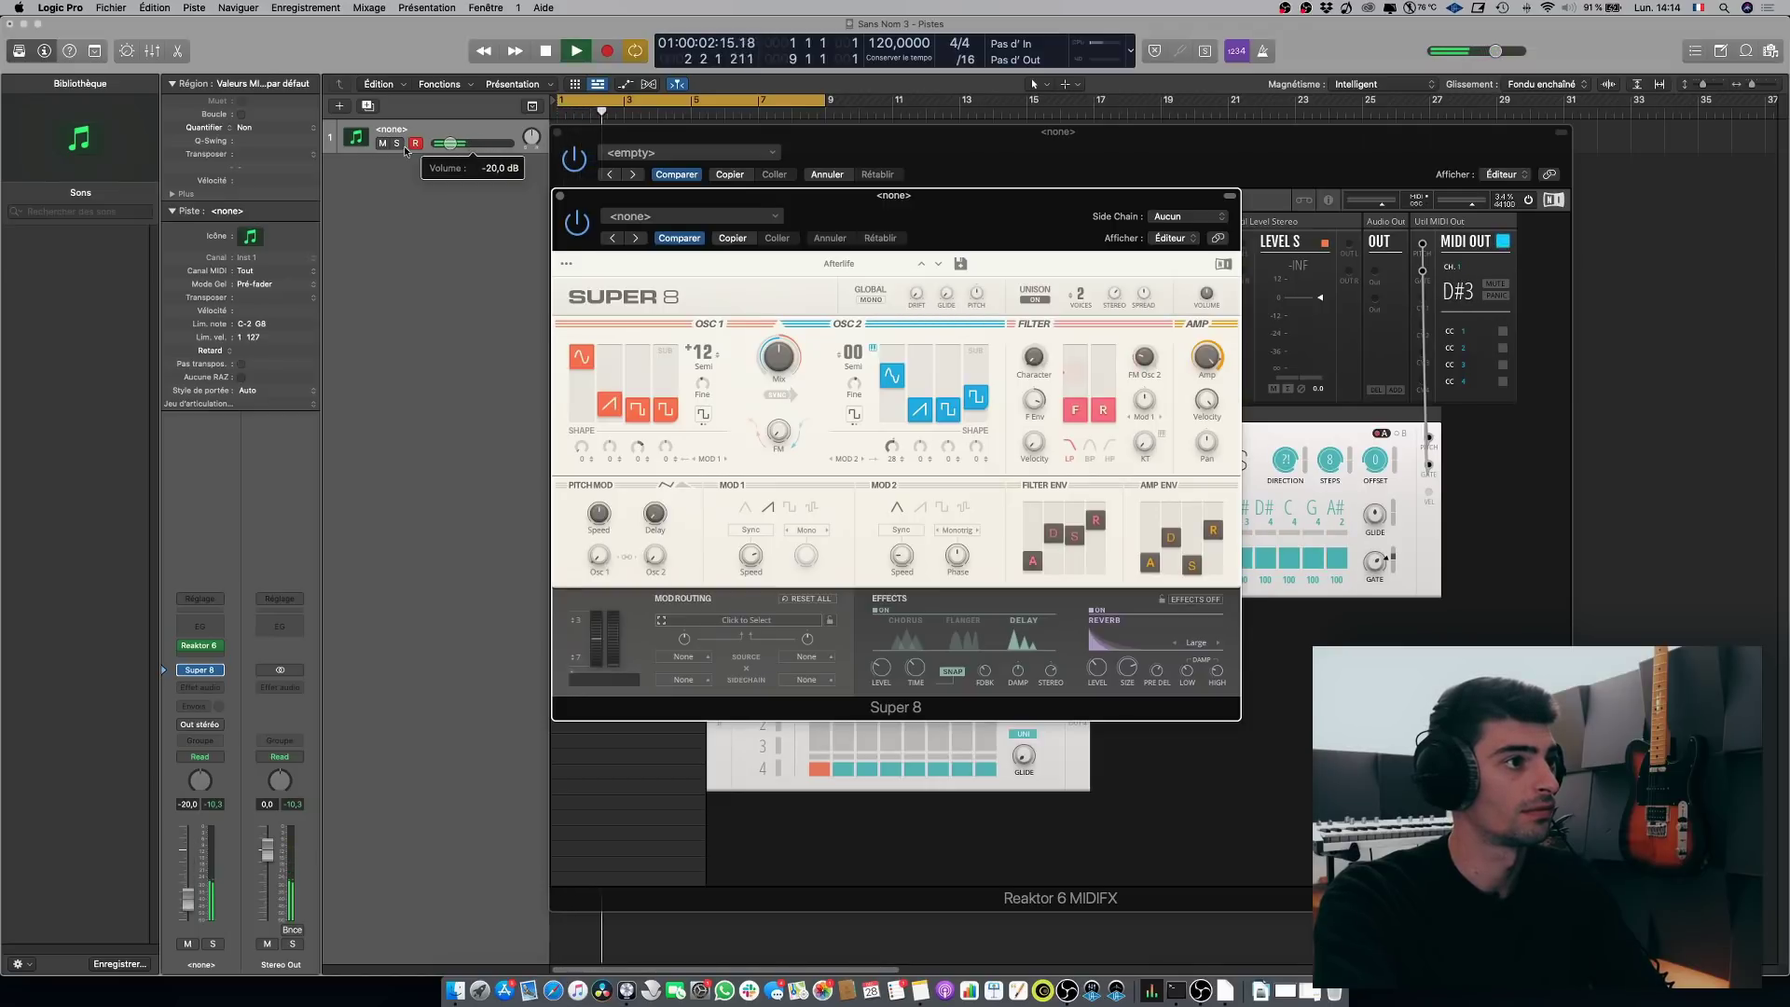
{"action": "left_click", "coordinate": [561, 197]}
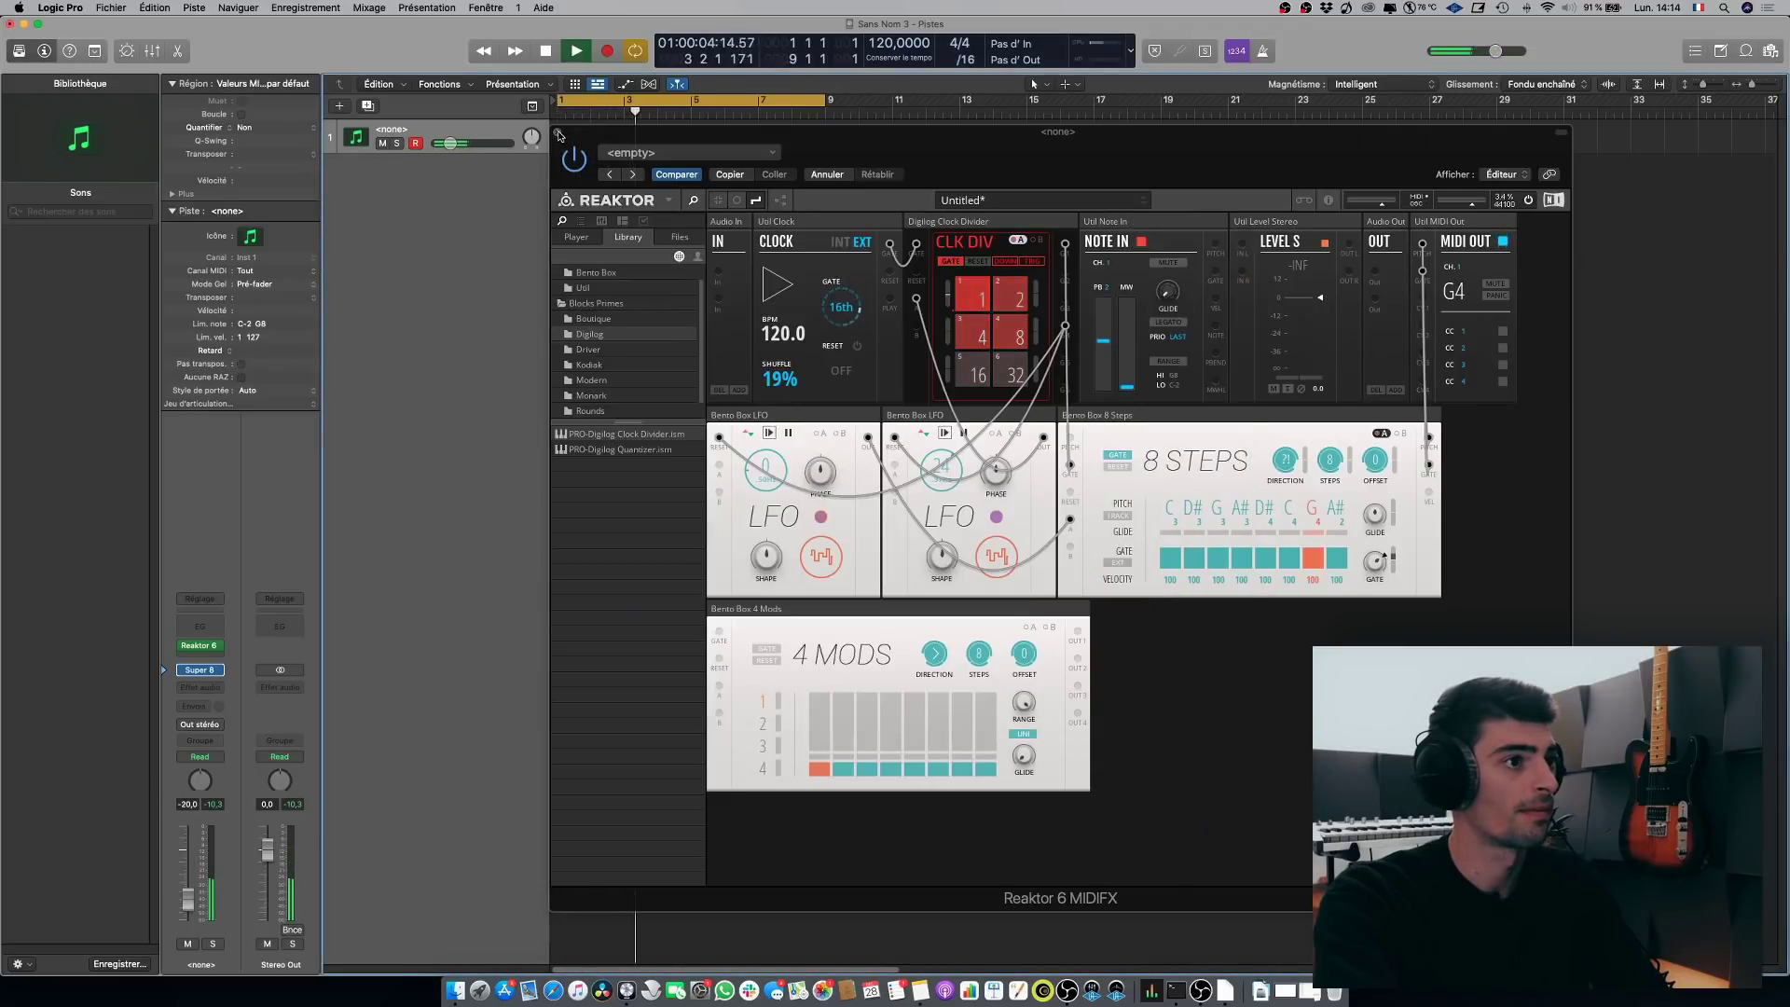
{"action": "left_click", "coordinate": [557, 132]}
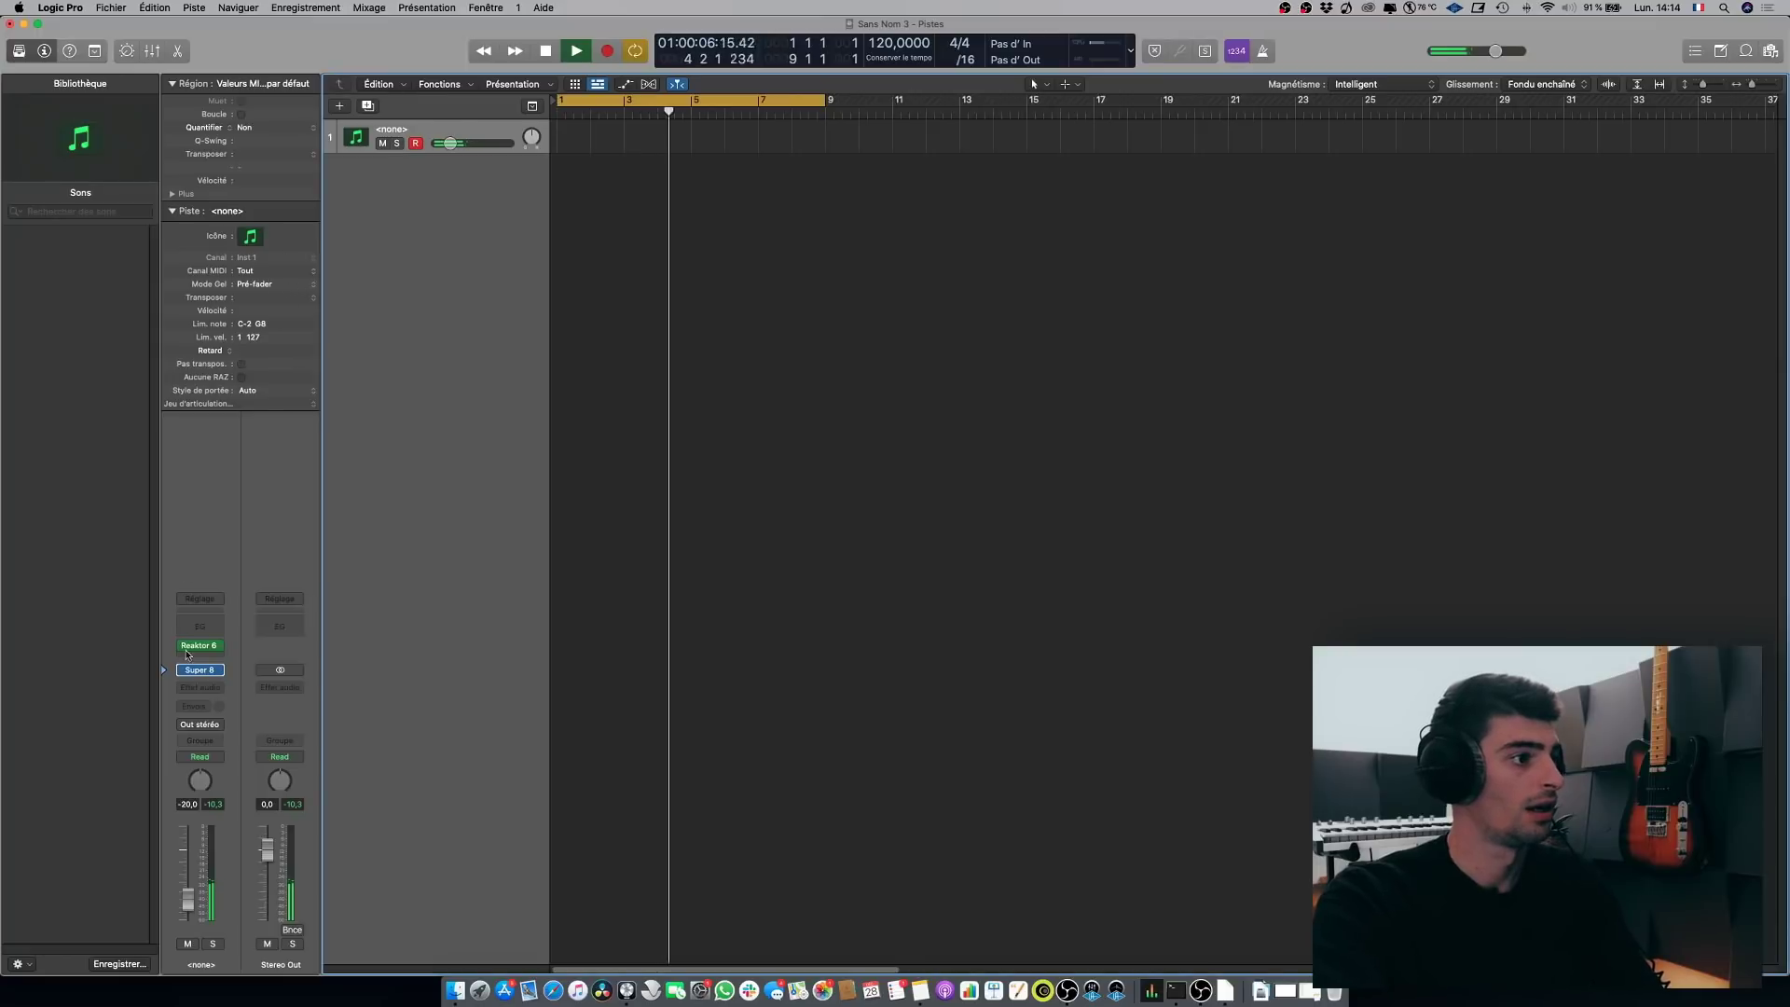
Step: Create one new software instrument track with Native Instruments Massive X
{"action": "left_click", "coordinate": [341, 107]}
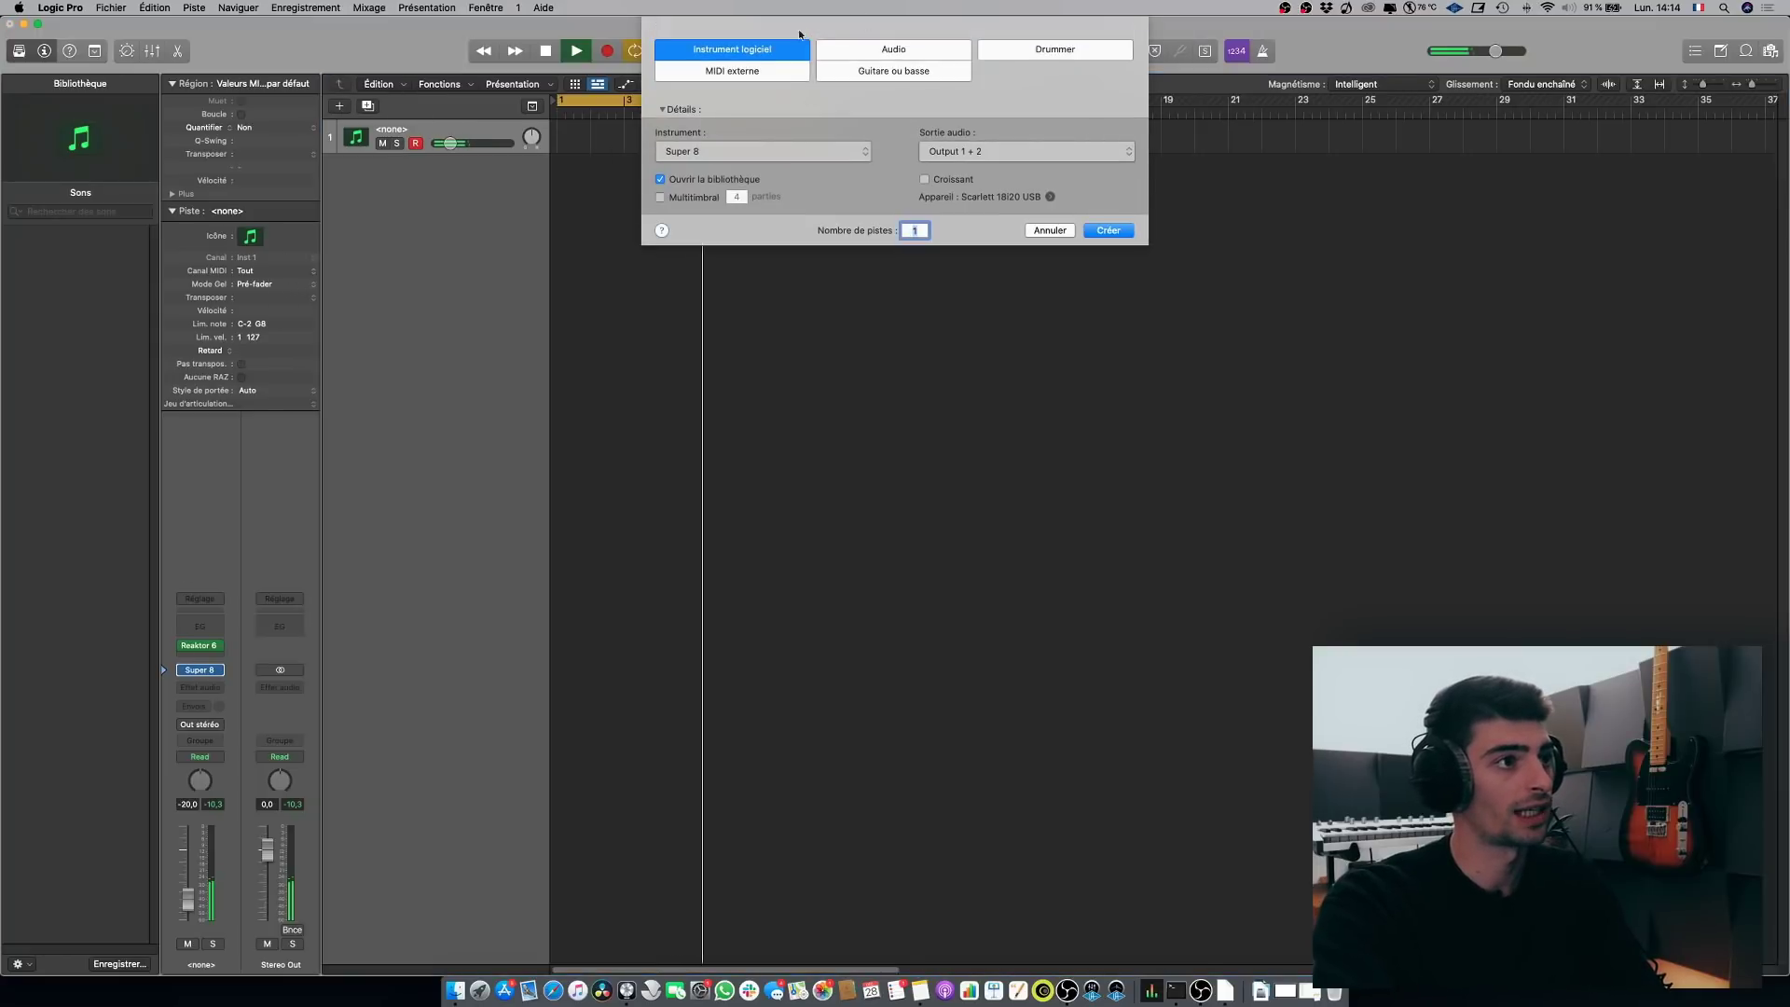
{"action": "left_click", "coordinate": [715, 153]}
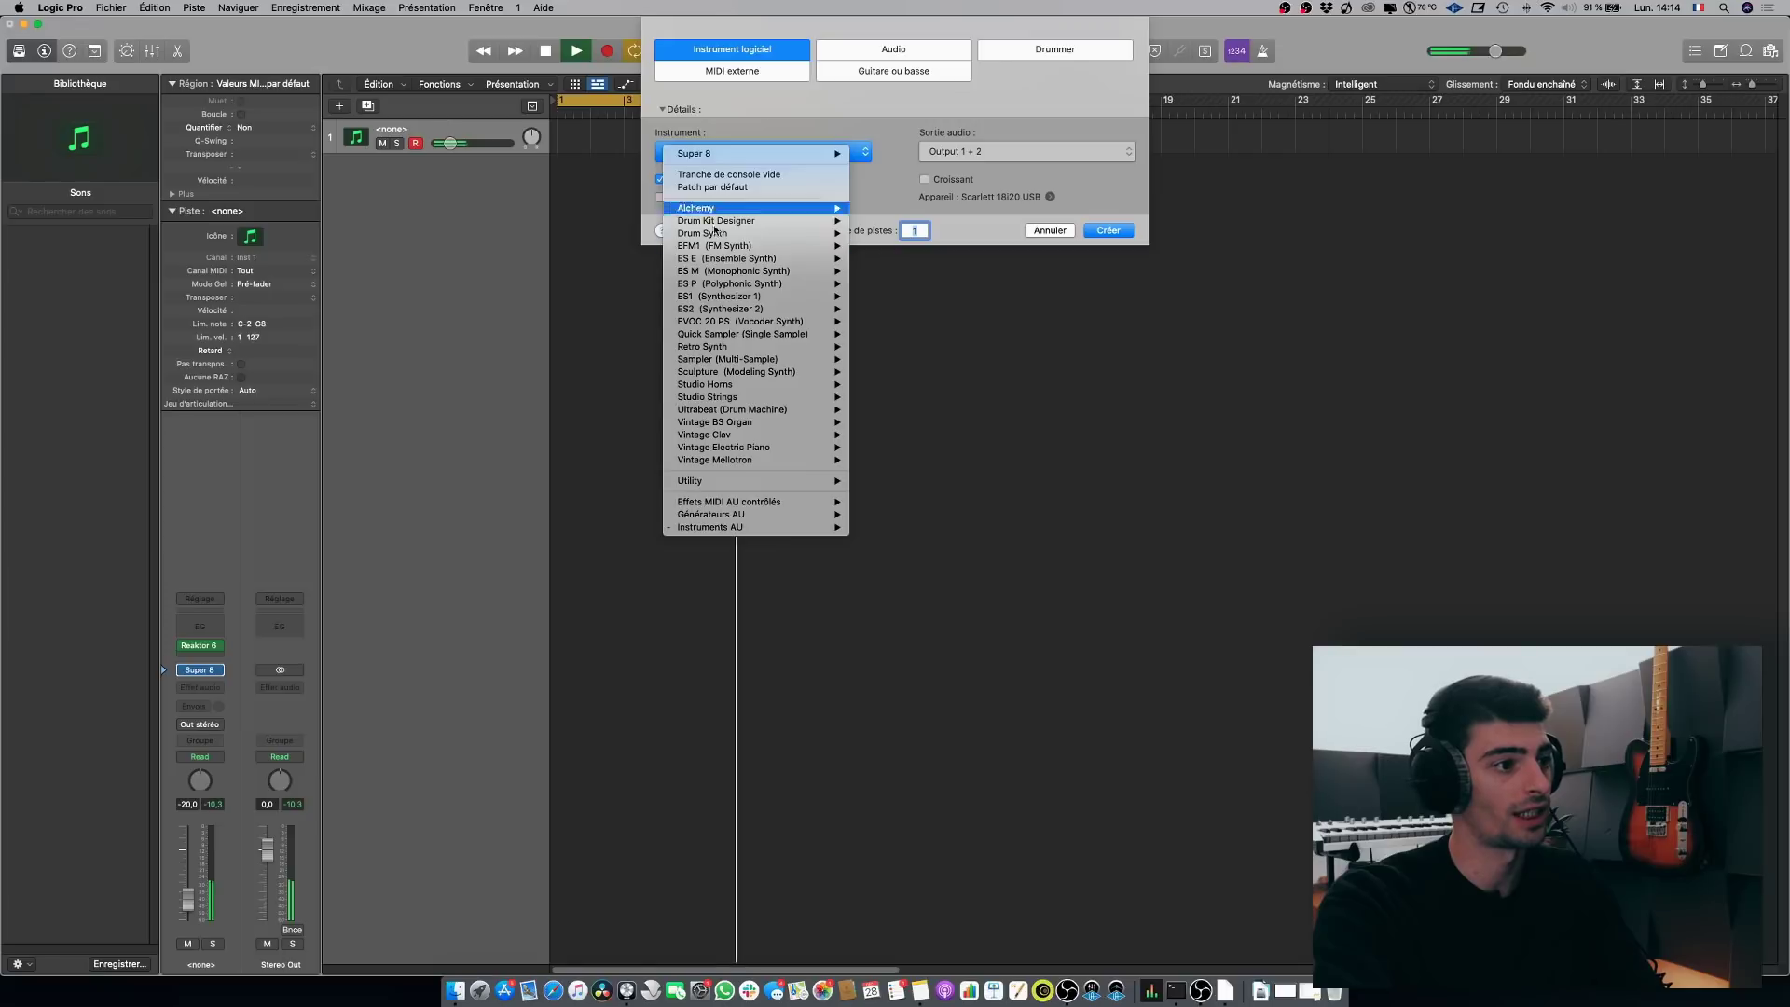
{"action": "mouse_move", "coordinate": [755, 529]}
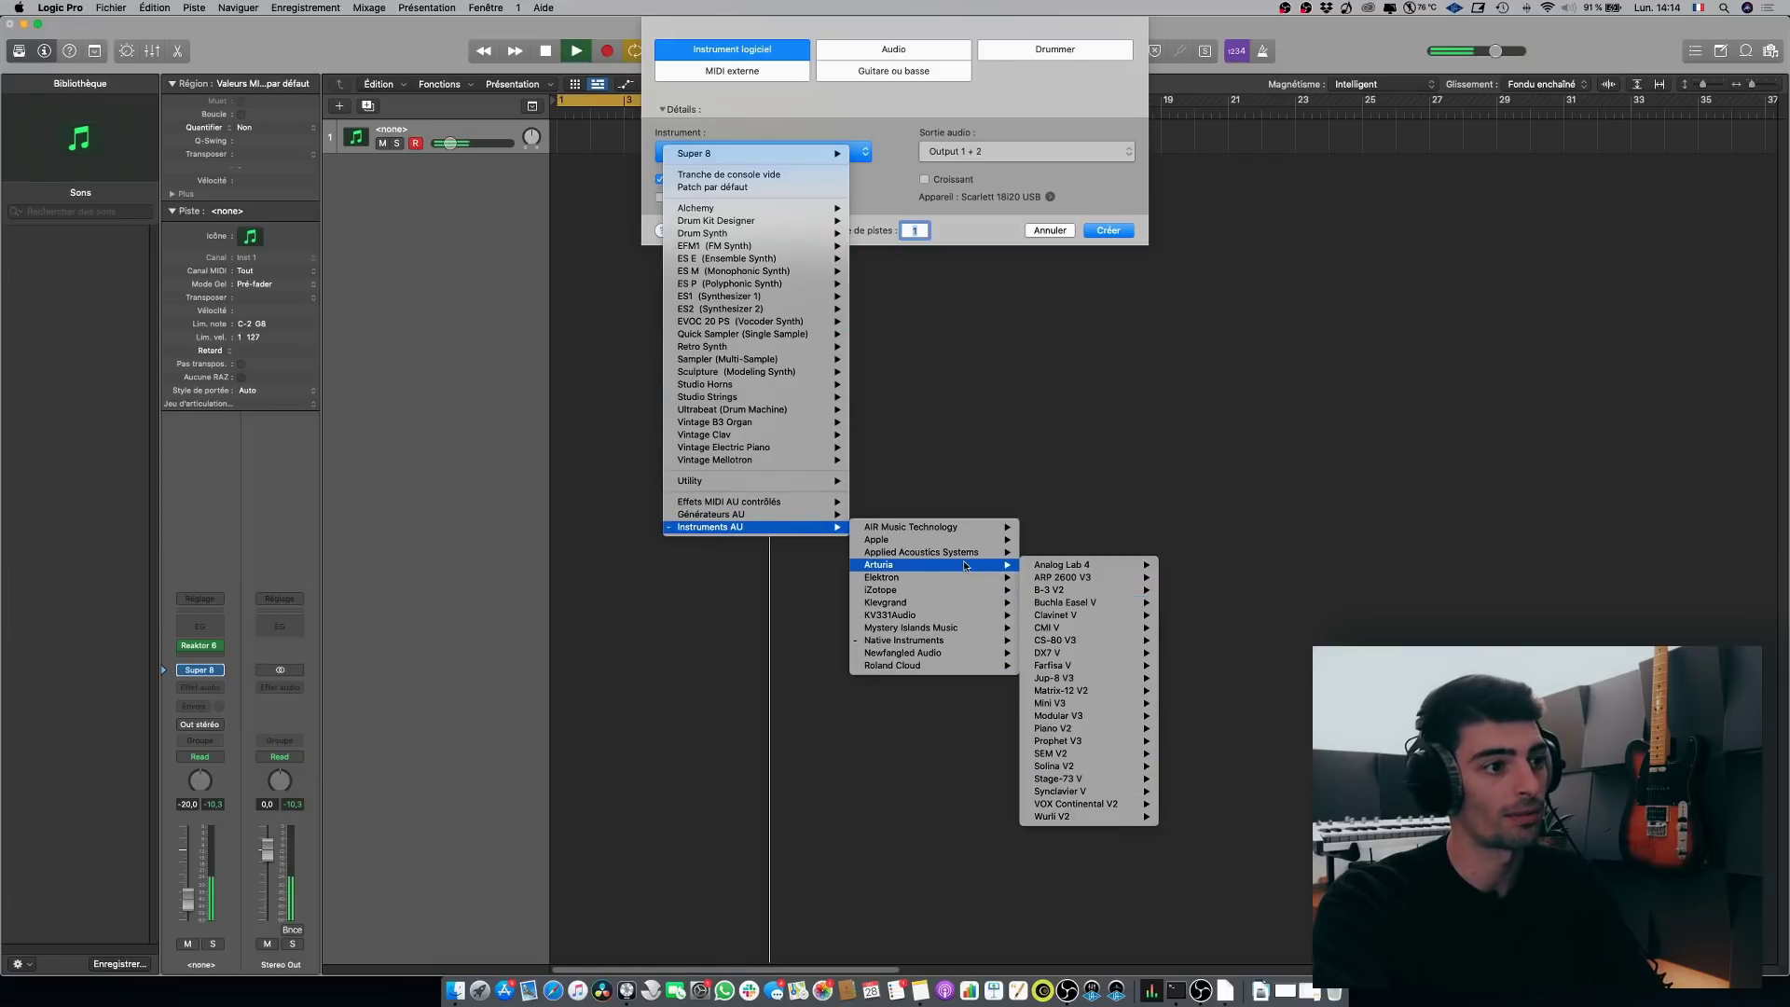
{"action": "mouse_move", "coordinate": [960, 668]}
{"action": "left_click", "coordinate": [1119, 682]}
{"action": "left_click", "coordinate": [1118, 236]}
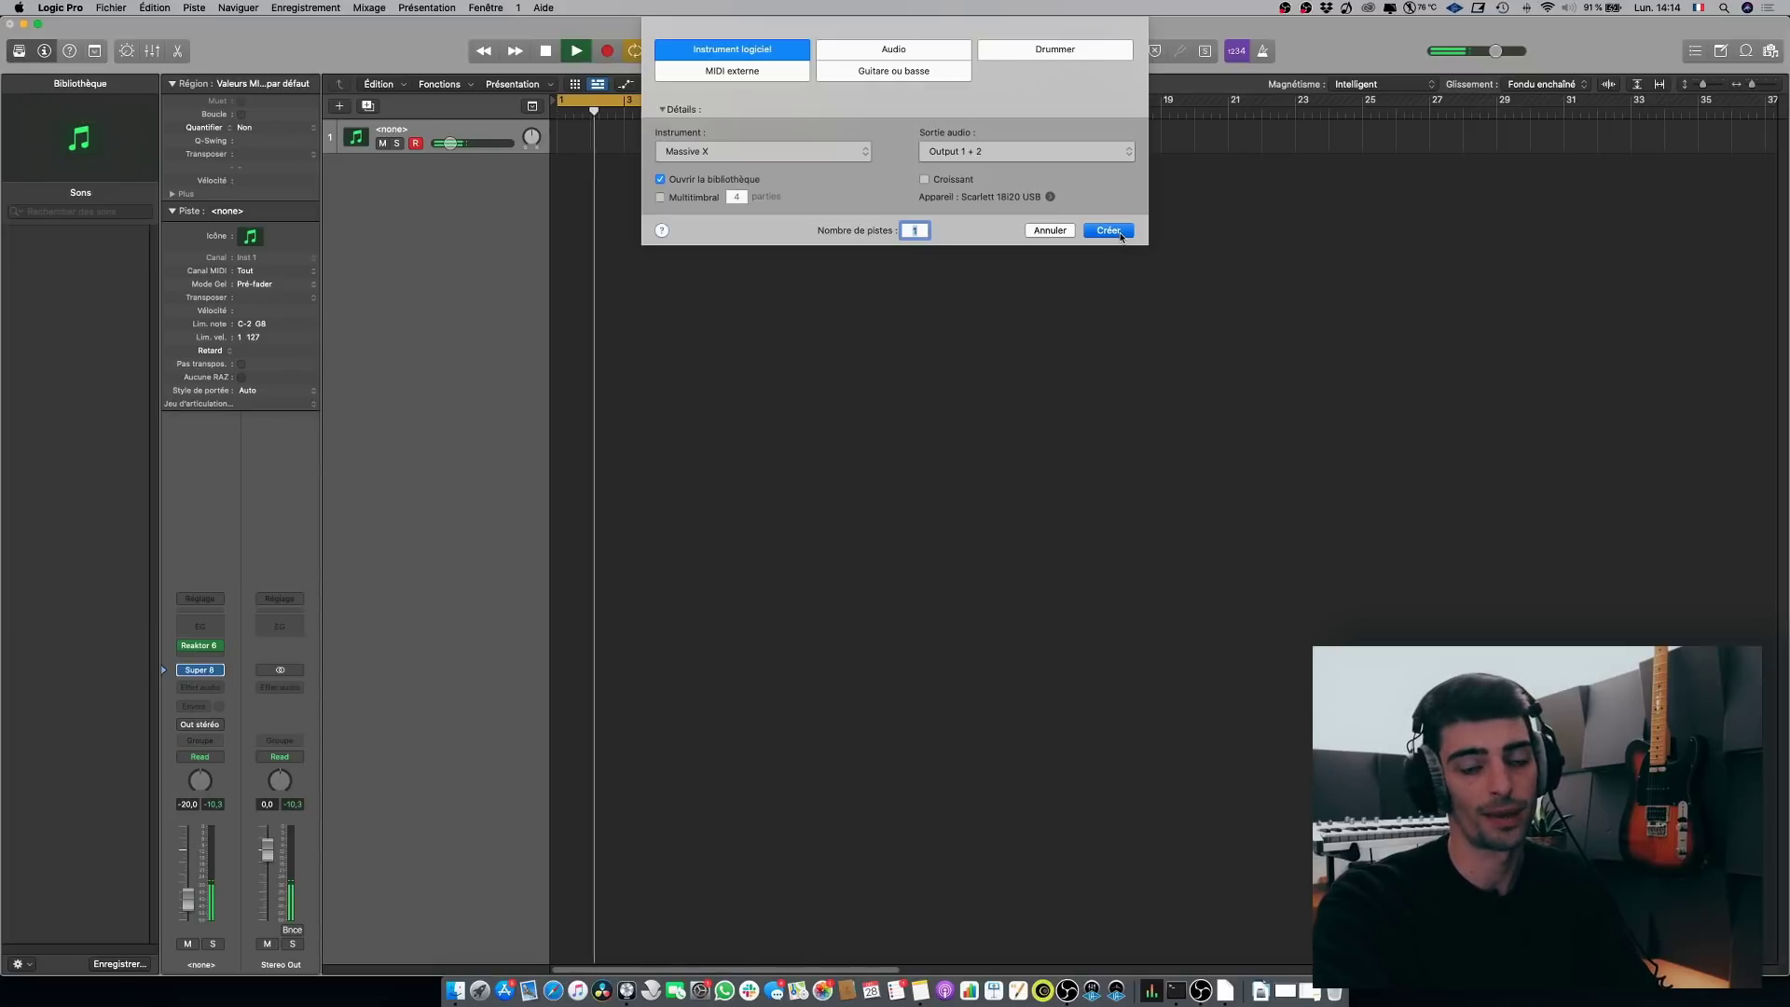
Step: Open Massive X on the second track and load the Agressive Loop preset from the Rush category
{"action": "mouse_move", "coordinate": [201, 673]}
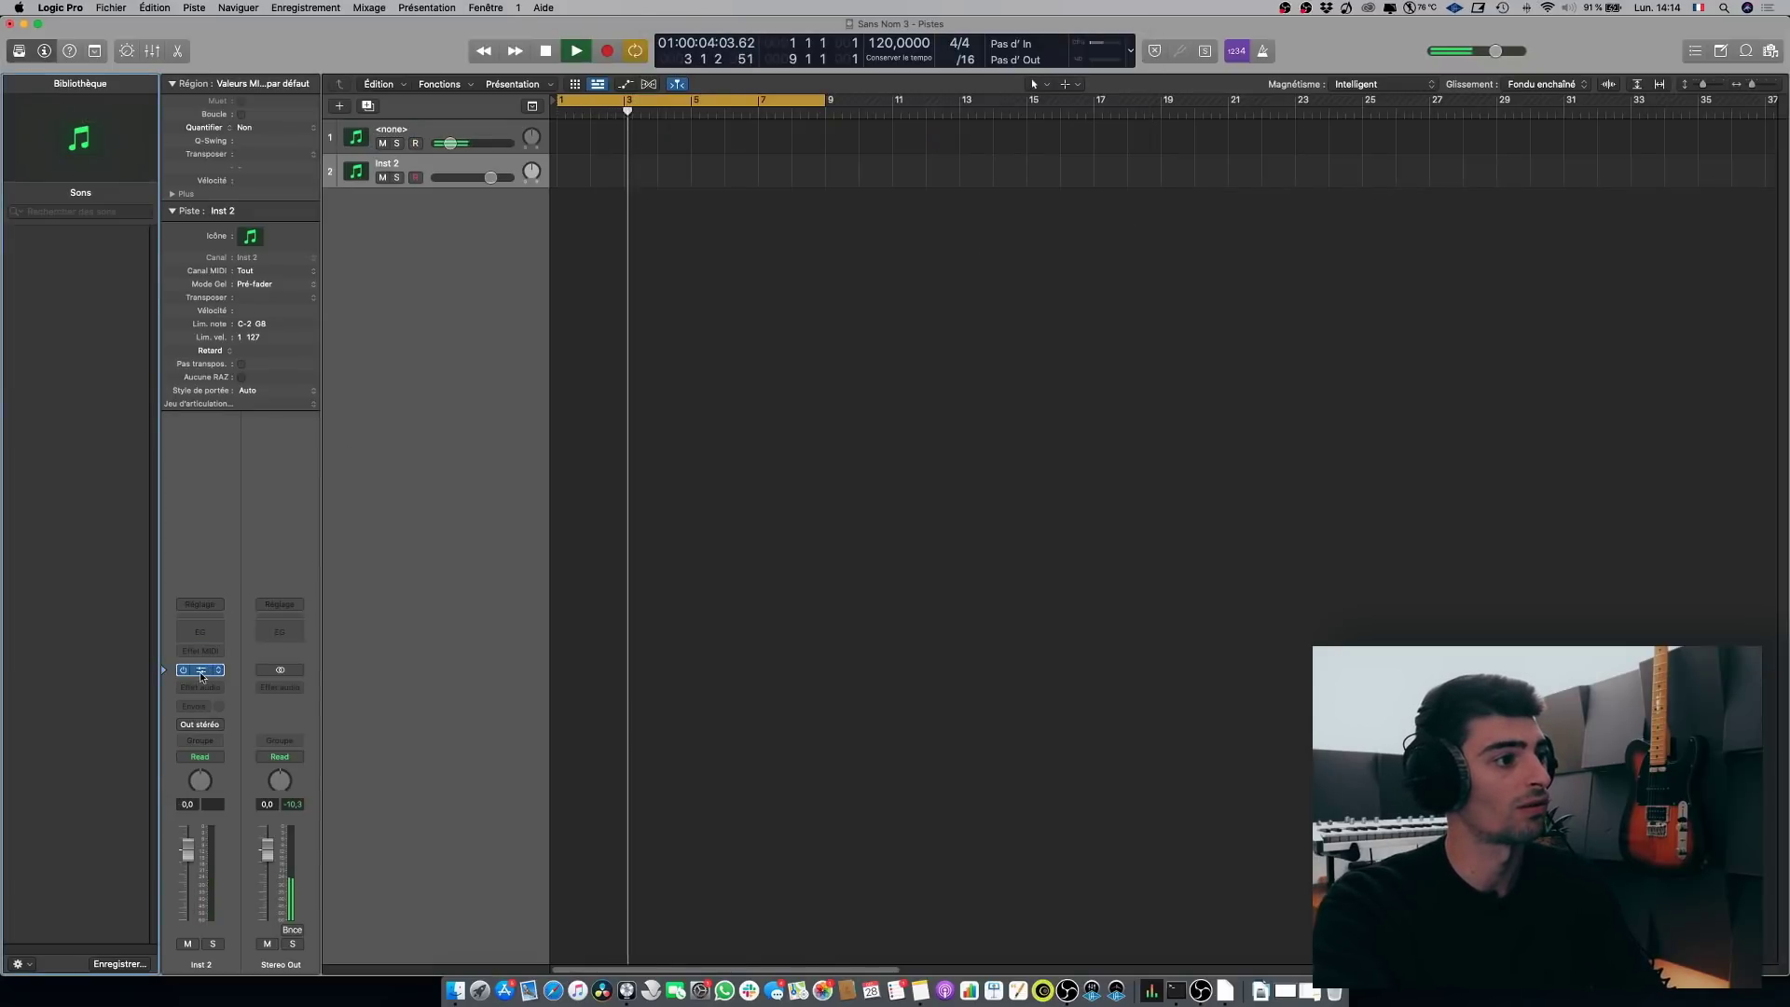
{"action": "left_click", "coordinate": [200, 673]}
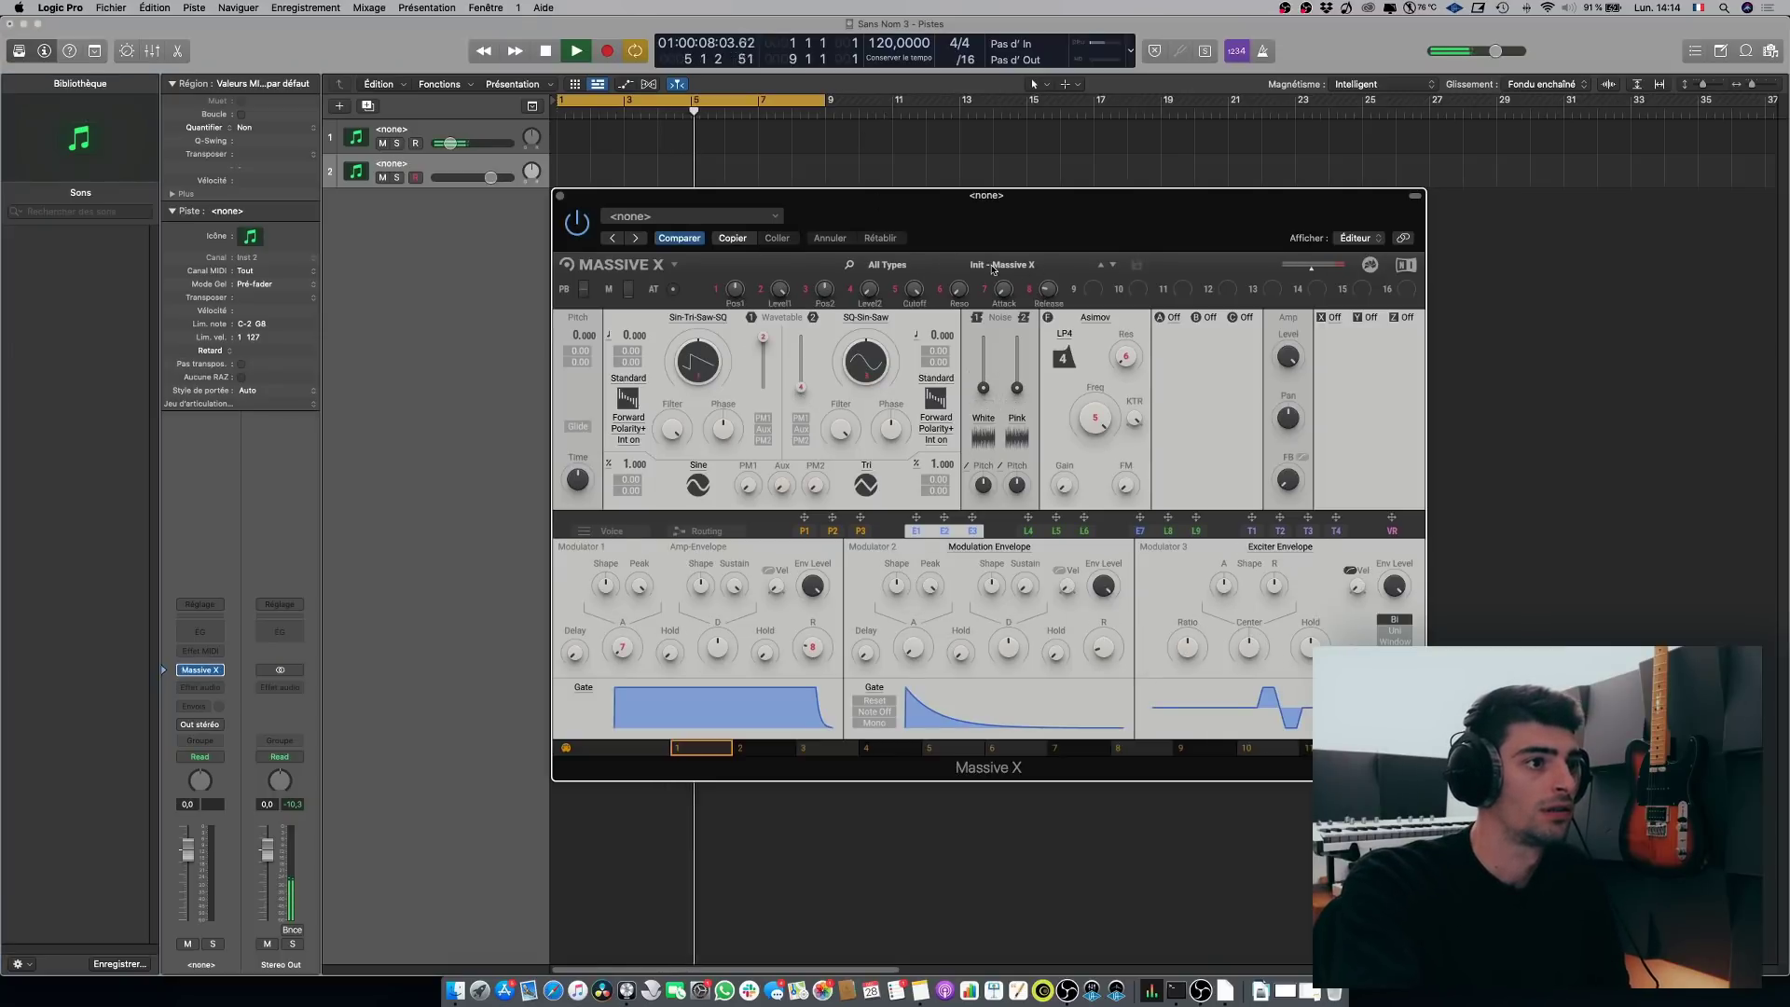
{"action": "left_click", "coordinate": [1003, 265]}
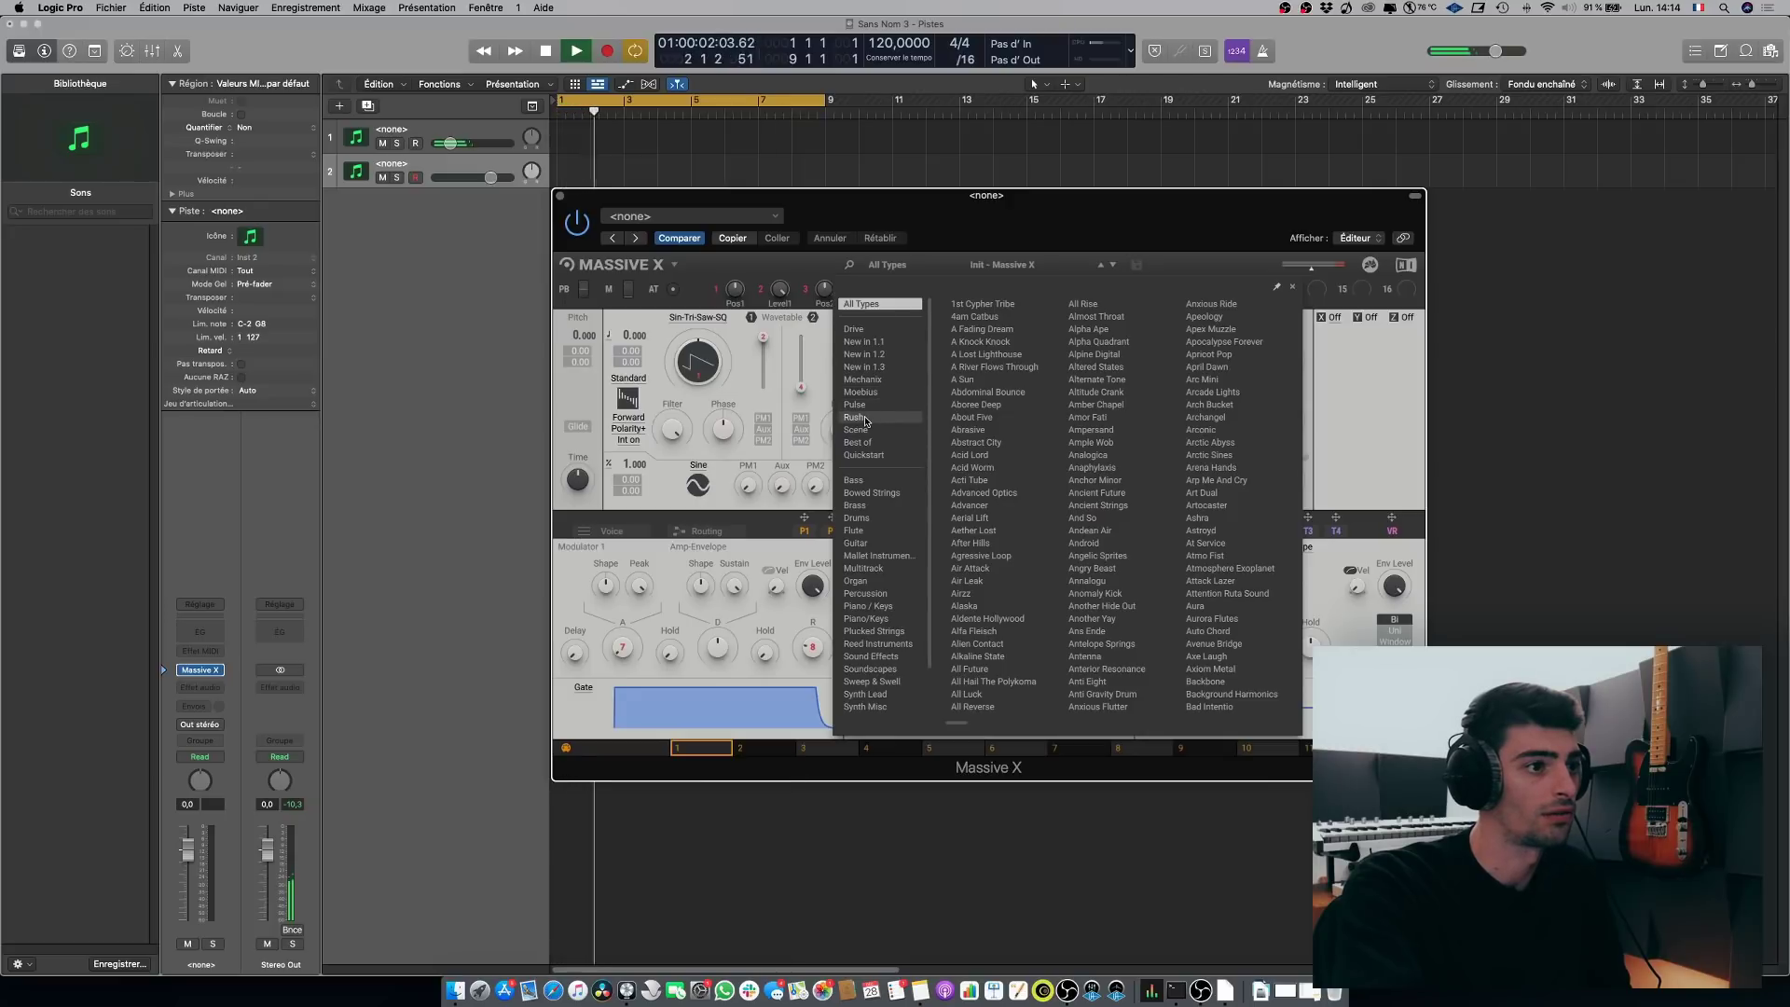
{"action": "left_click", "coordinate": [865, 417]}
{"action": "left_click", "coordinate": [981, 354]}
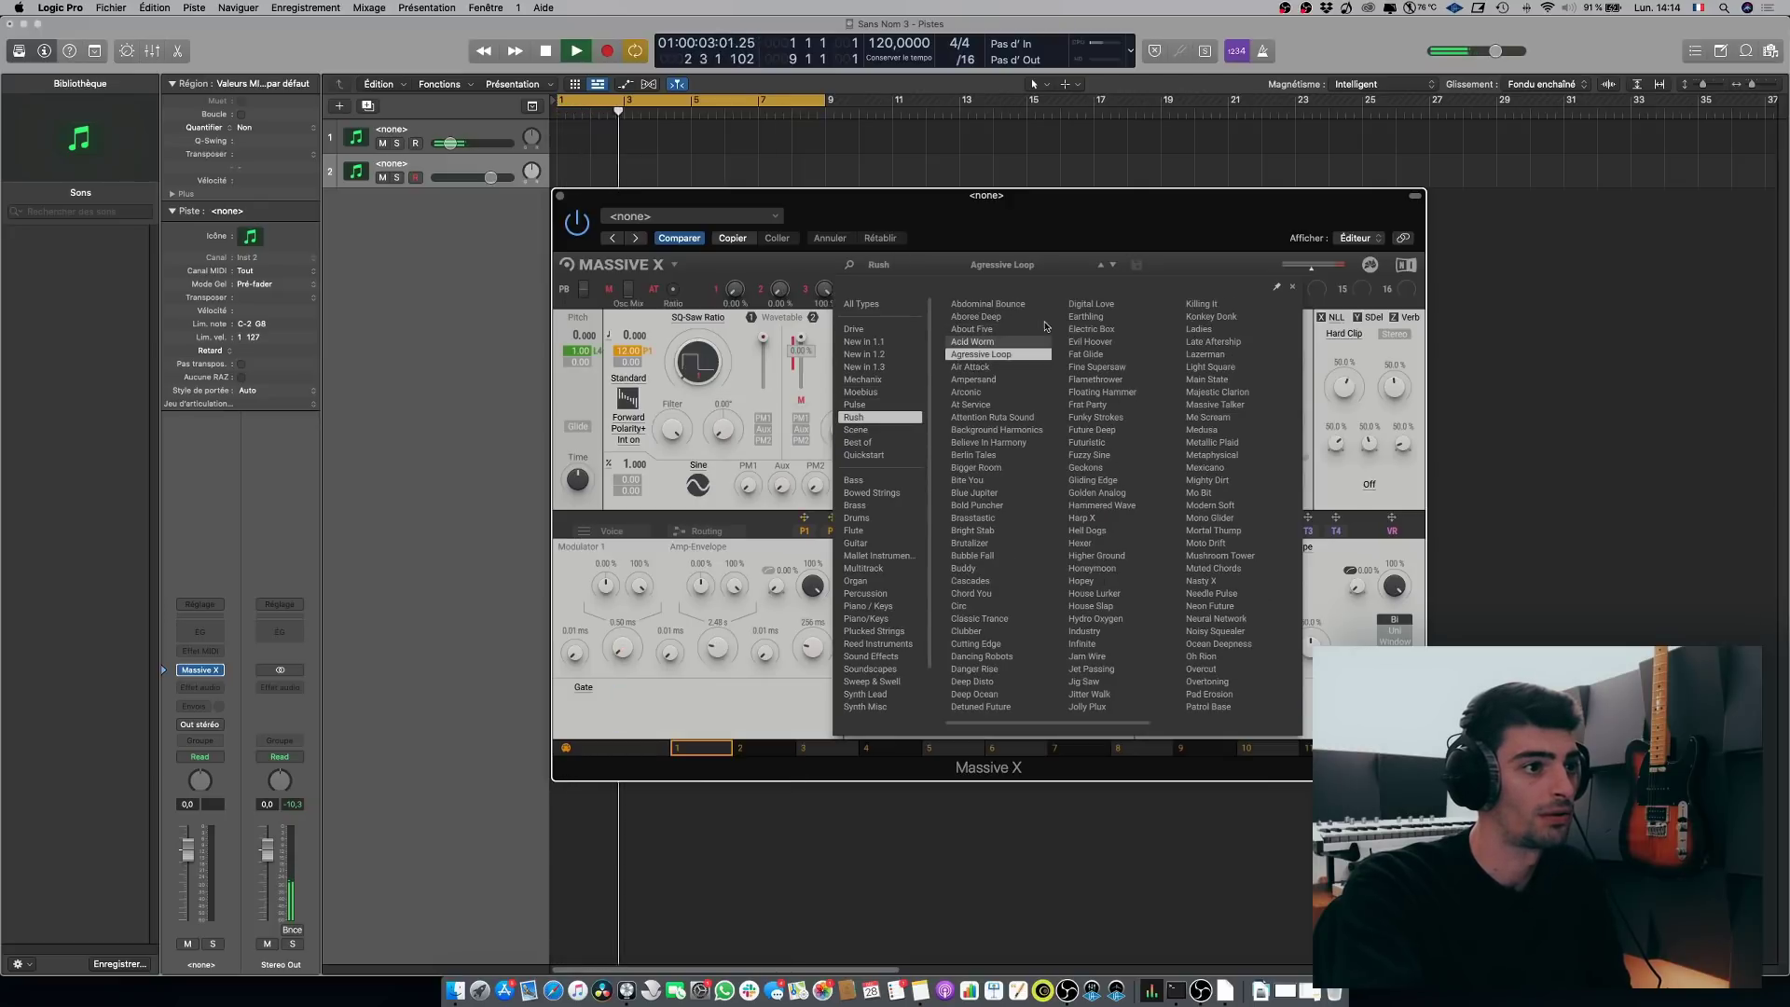
Step: Audition the following Rush presets in Massive X one after another up to Background Harmonics
{"action": "left_click", "coordinate": [1113, 265]}
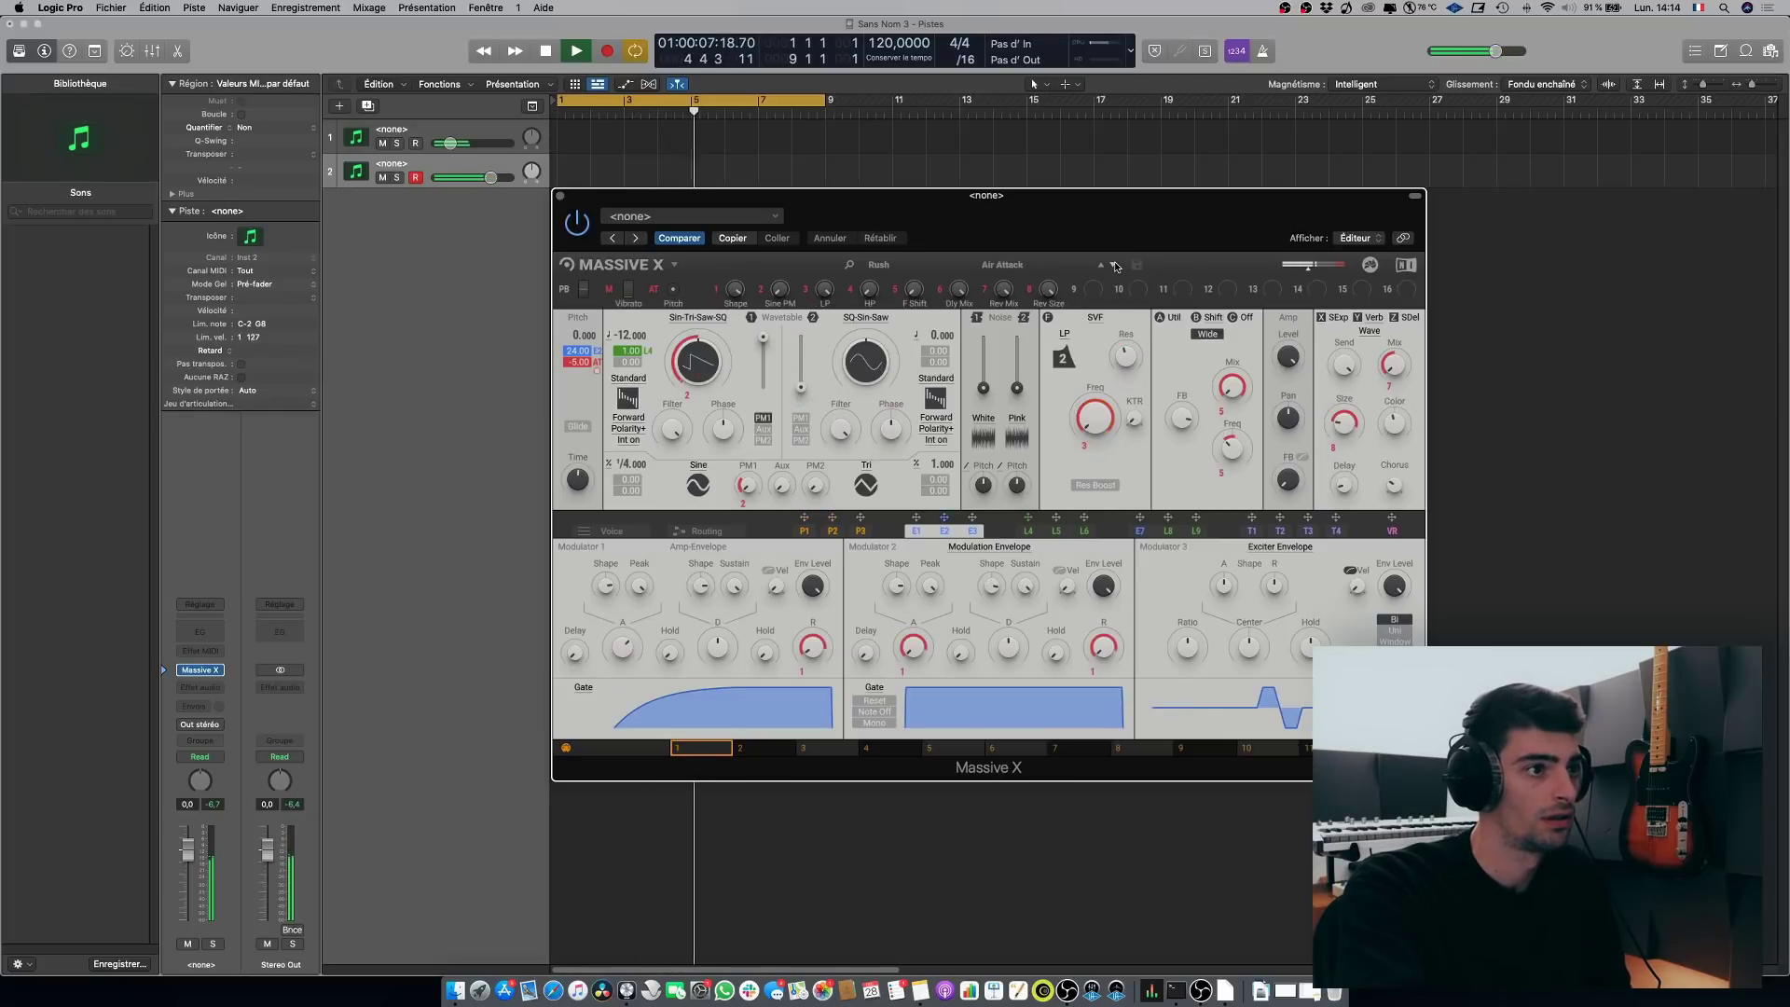
{"action": "left_click", "coordinate": [1115, 266]}
{"action": "left_click", "coordinate": [1115, 266]}
{"action": "left_click", "coordinate": [1115, 265]}
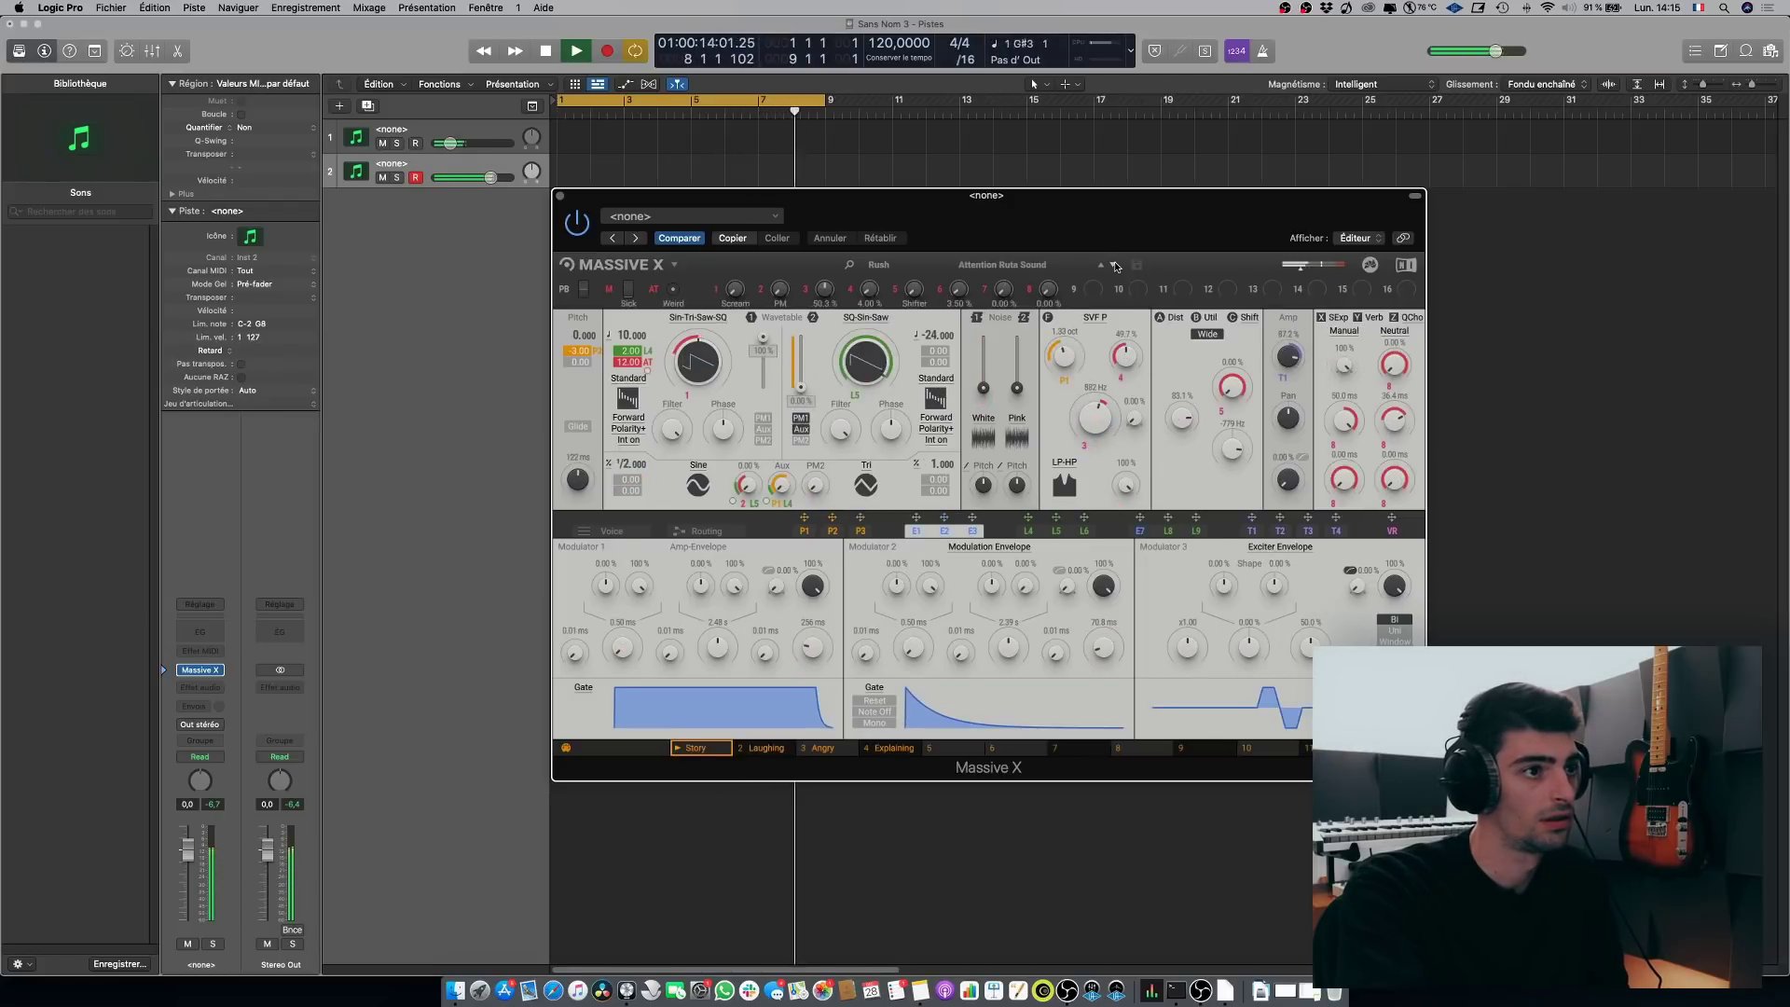
{"action": "left_click", "coordinate": [1115, 265]}
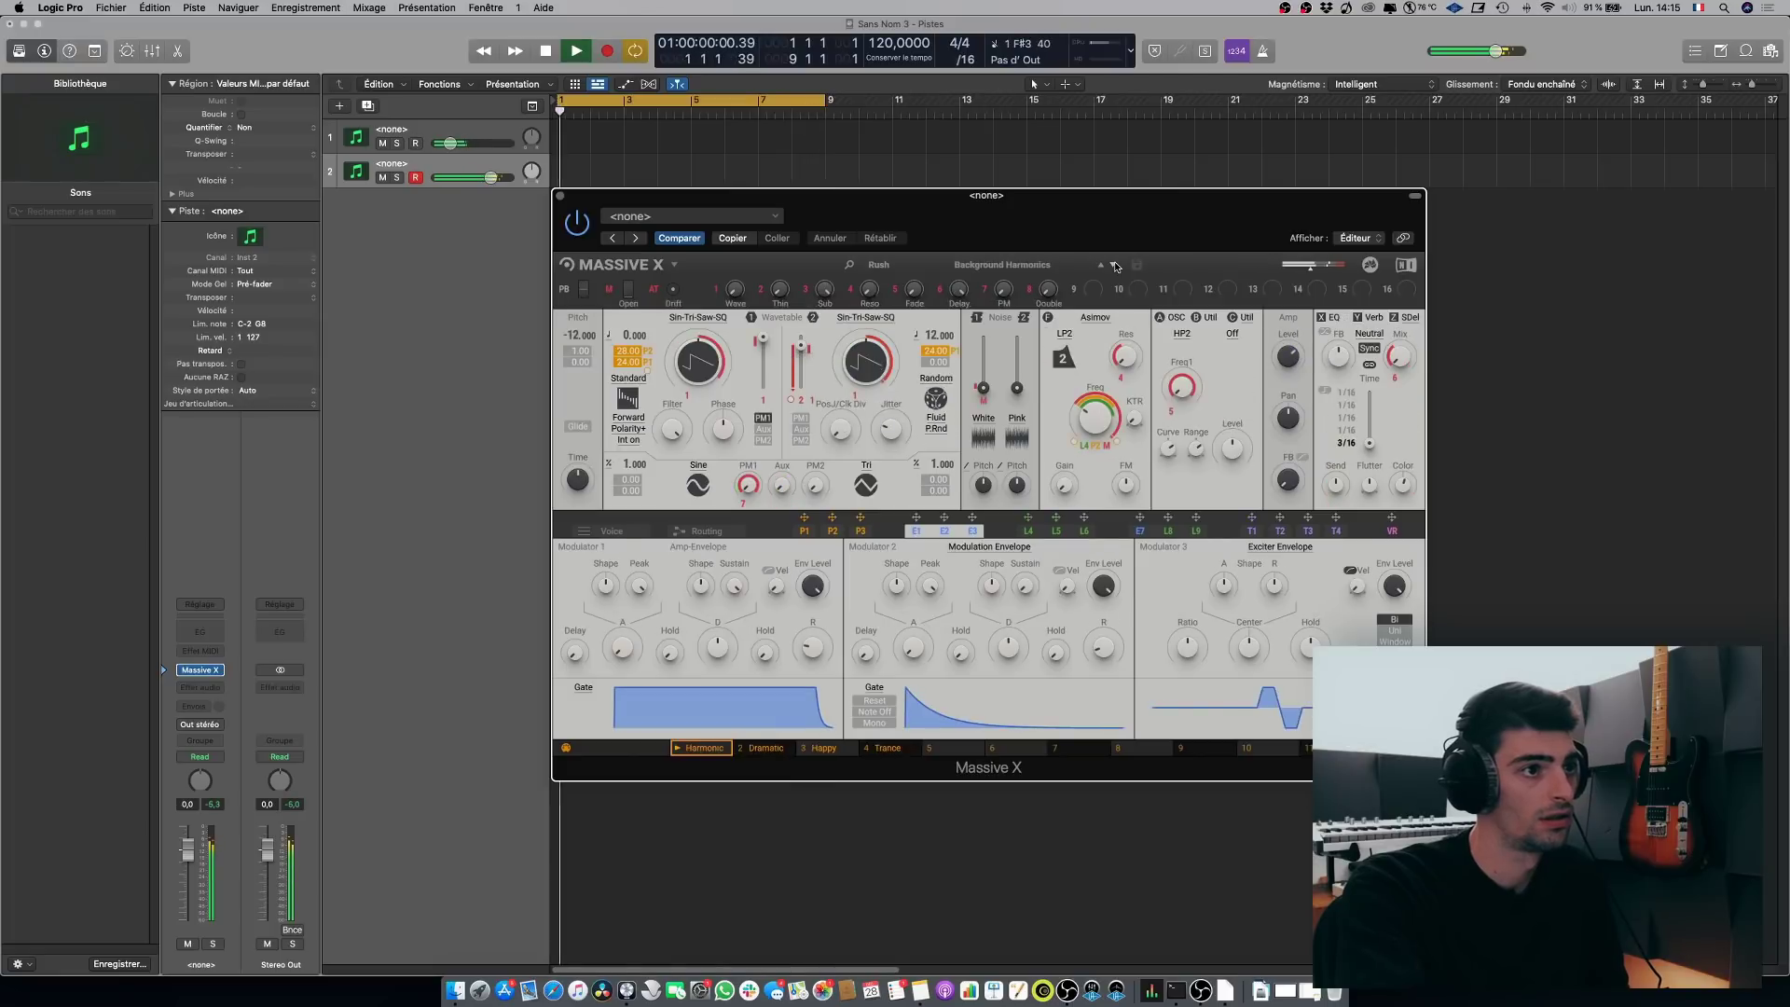
Step: Audition the following Rush presets in Massive X one after another up to Deep Ocean
{"action": "left_click", "coordinate": [1115, 266]}
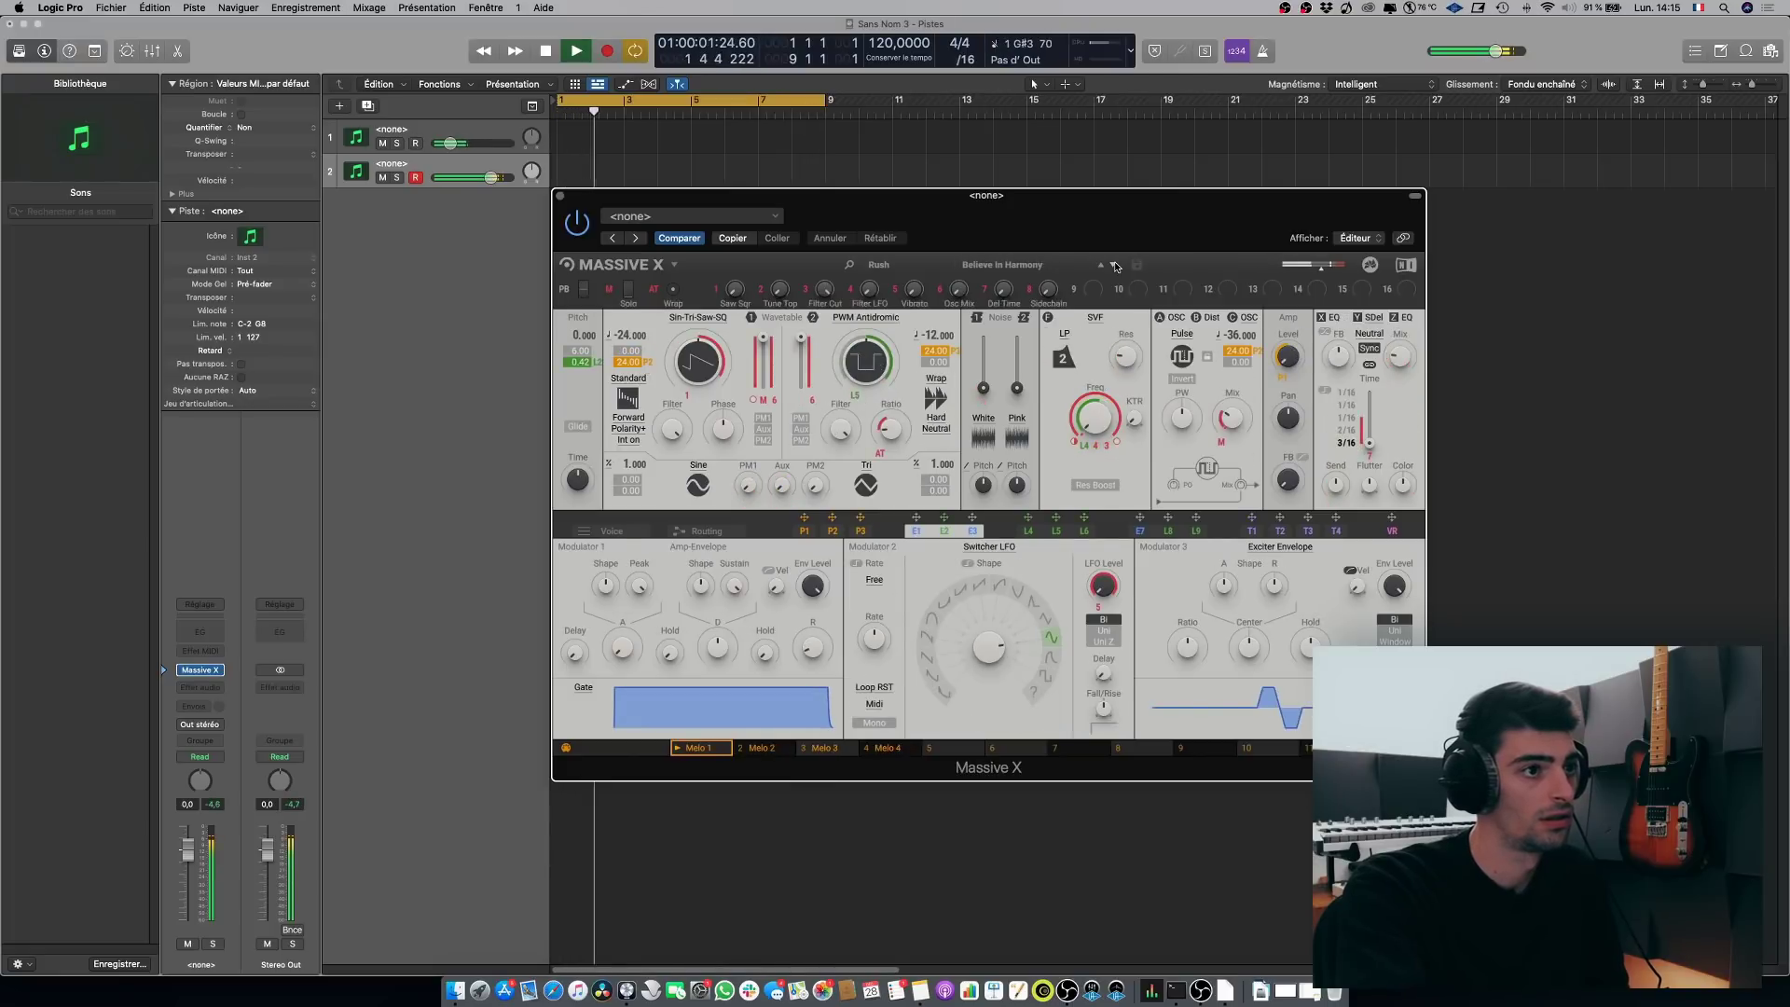
{"action": "left_click", "coordinate": [1115, 266]}
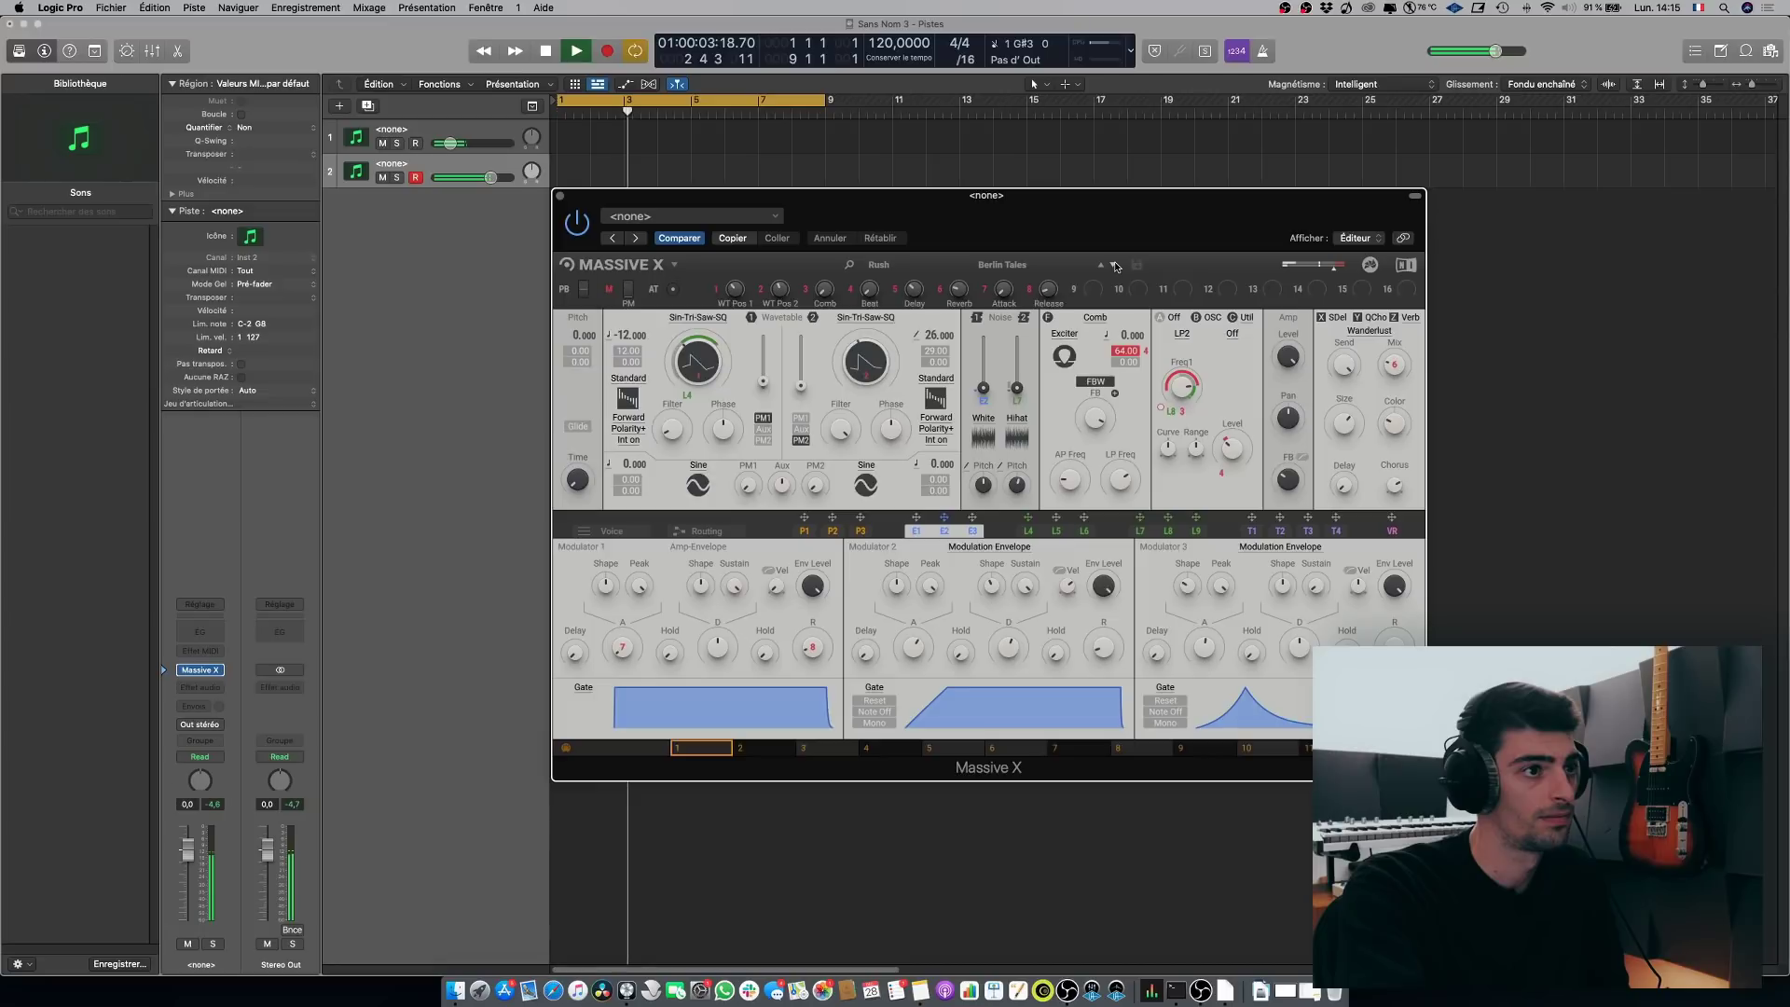
{"action": "left_click", "coordinate": [1115, 266]}
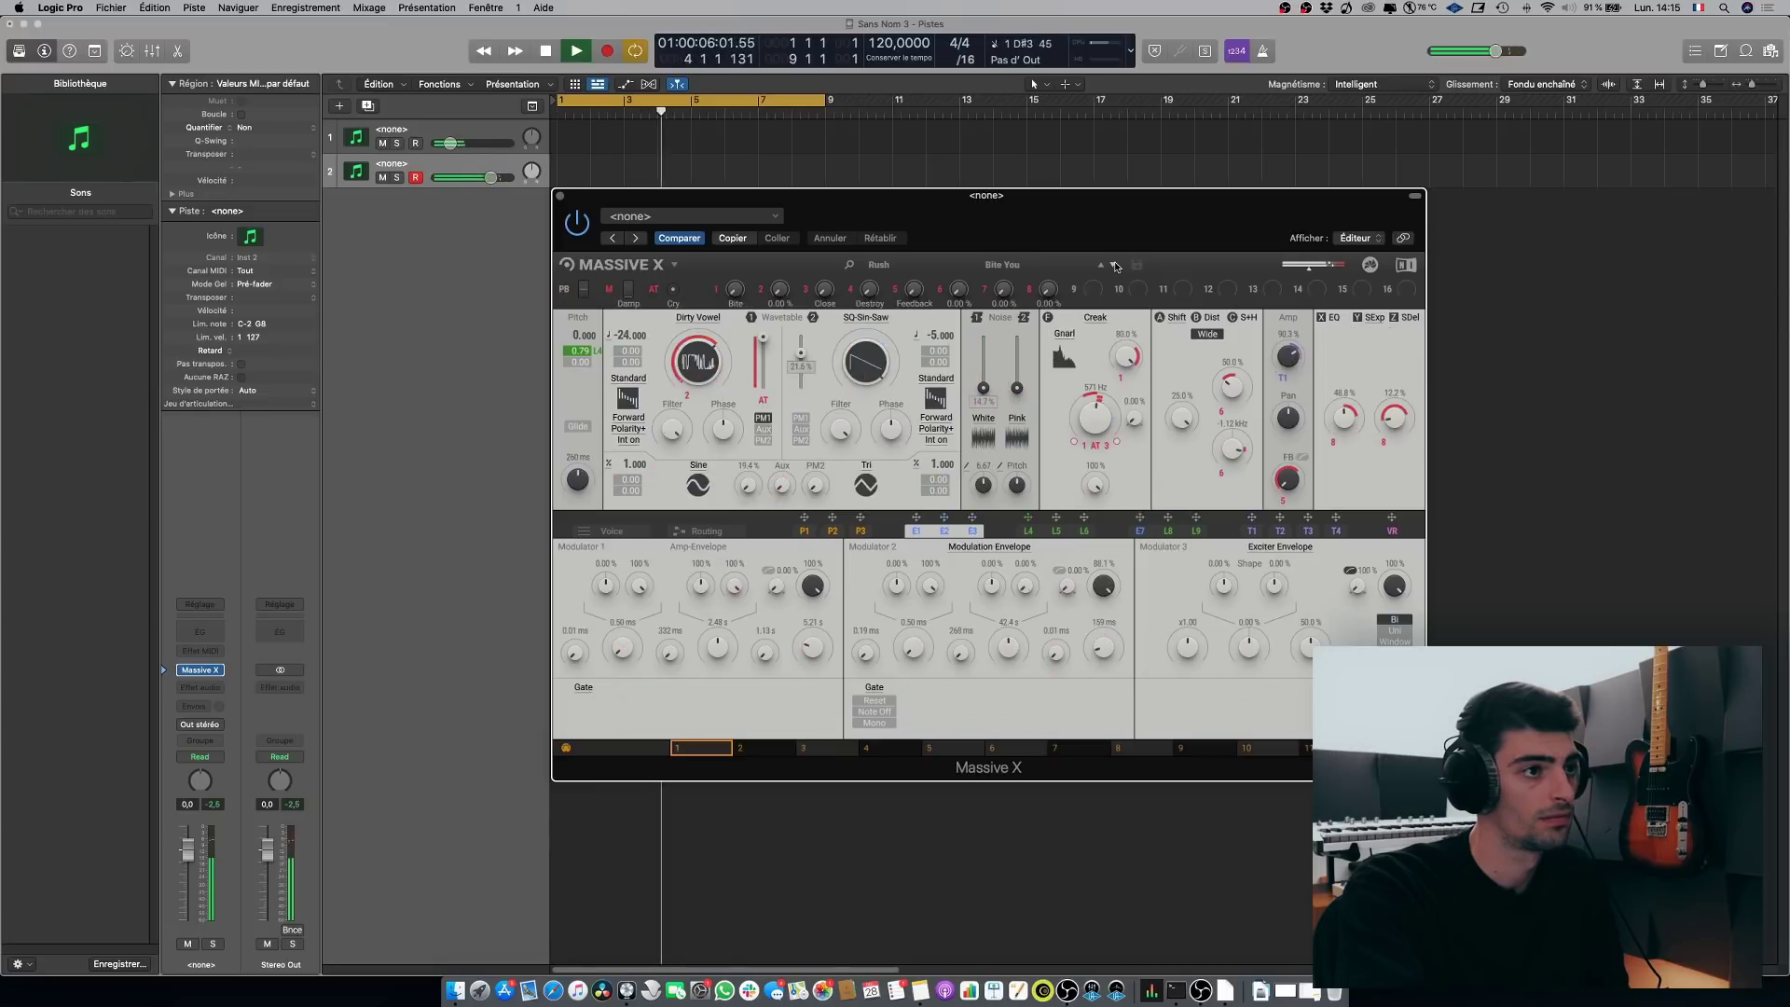
{"action": "left_click", "coordinate": [1115, 265]}
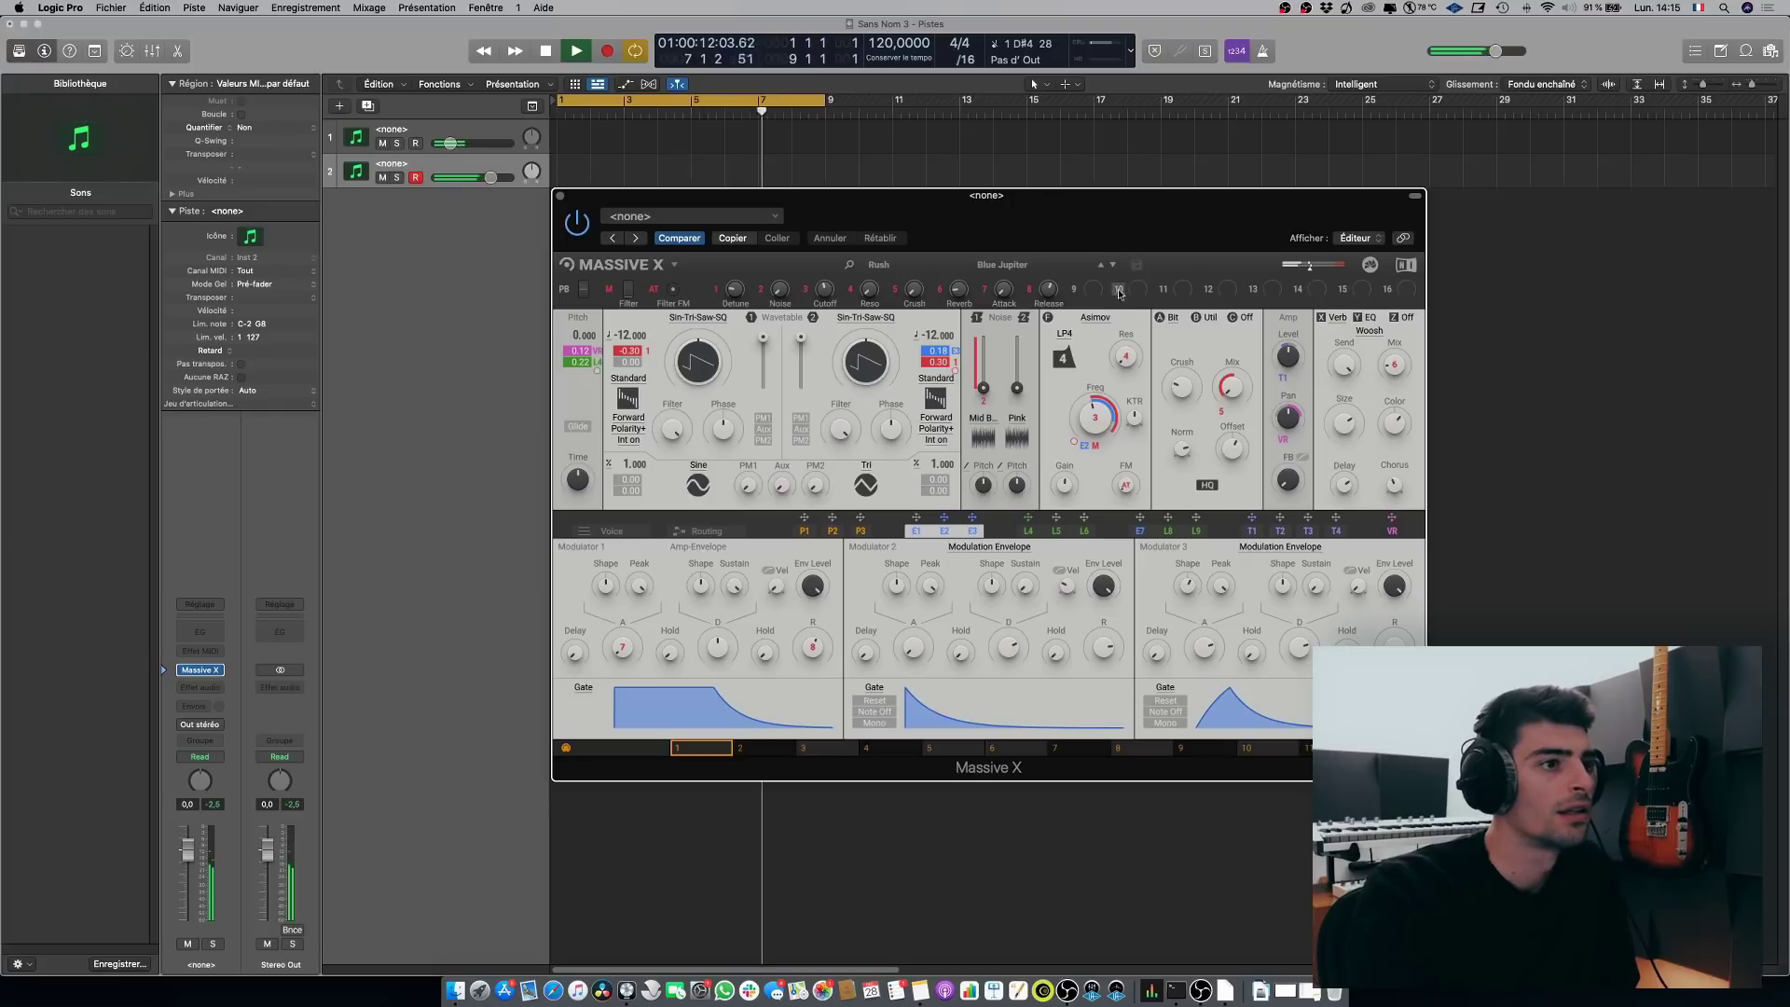
{"action": "left_click", "coordinate": [1111, 266]}
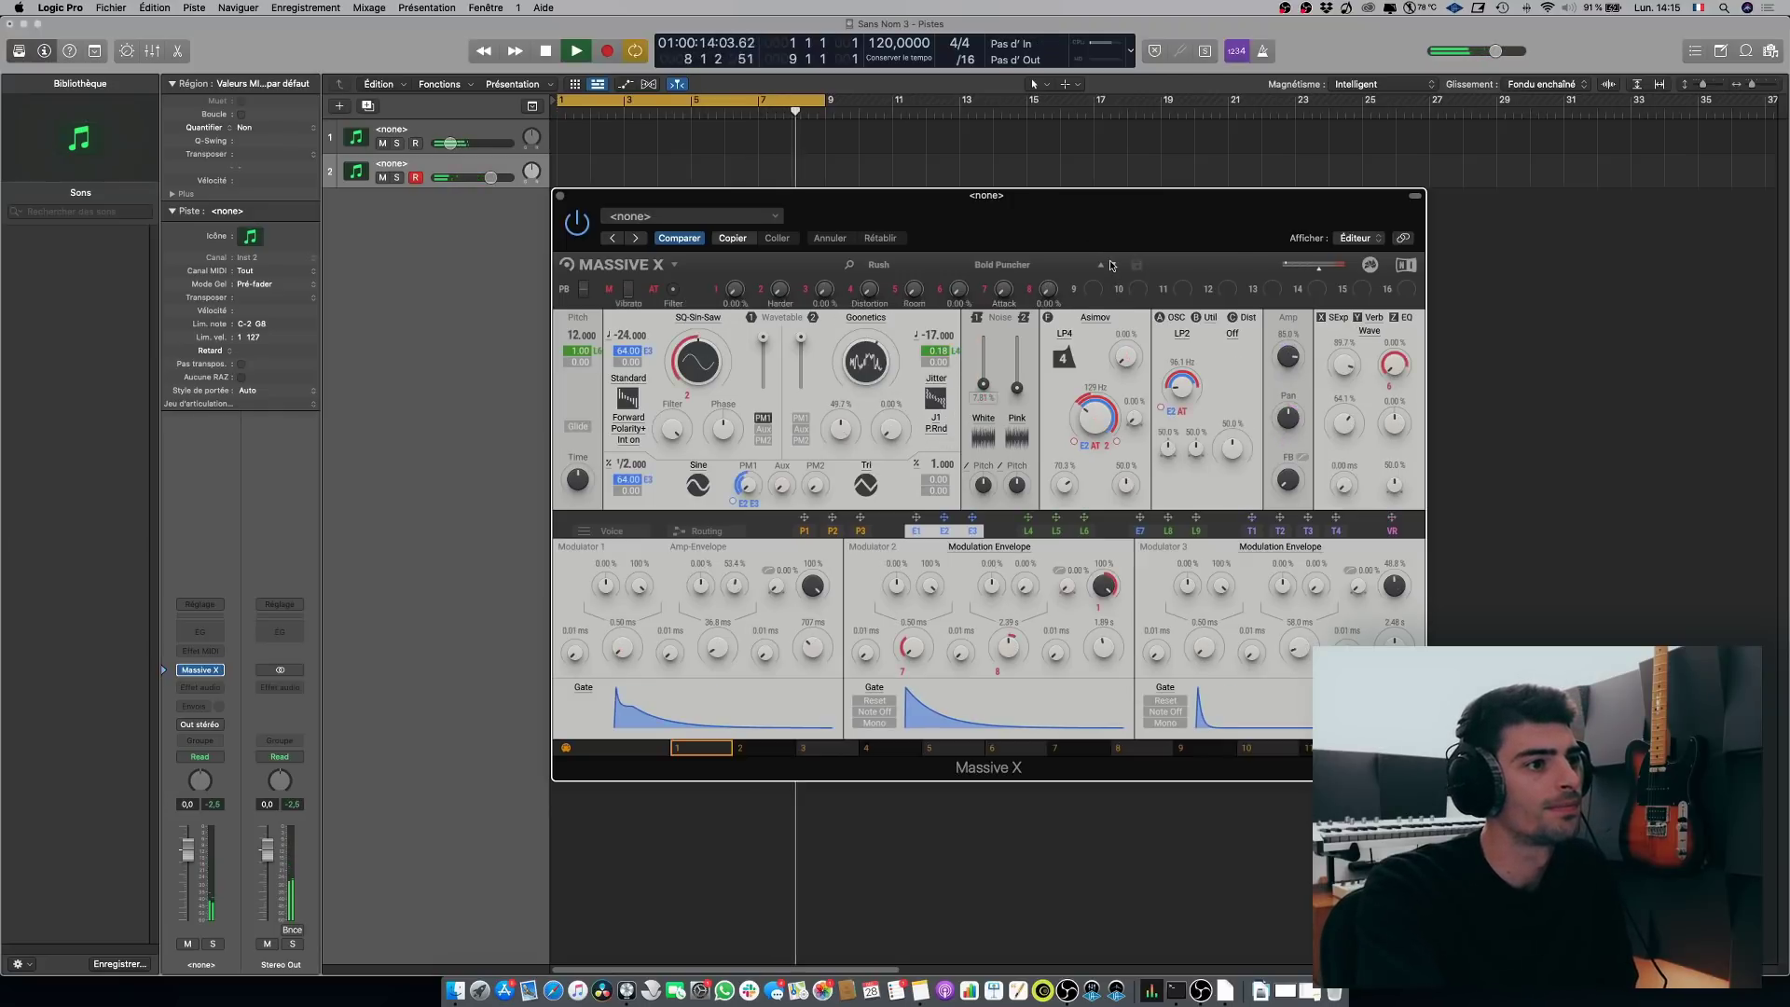
{"action": "left_click", "coordinate": [1112, 265]}
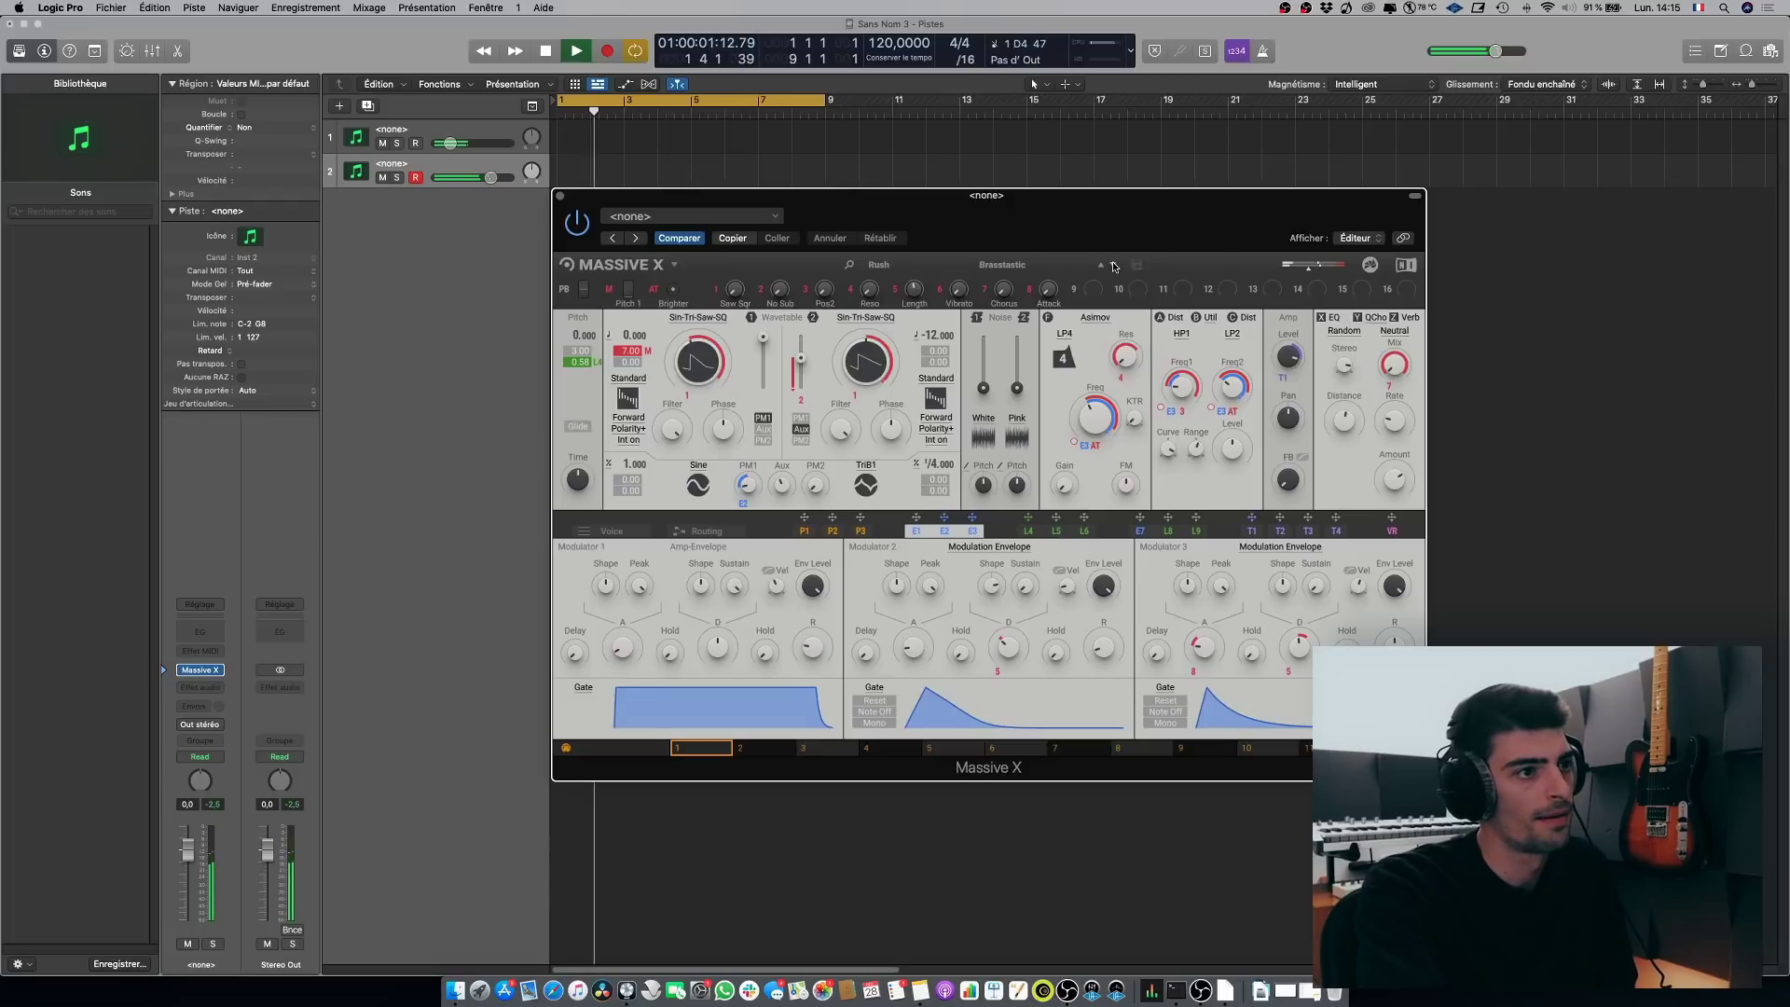
{"action": "left_click", "coordinate": [1112, 264]}
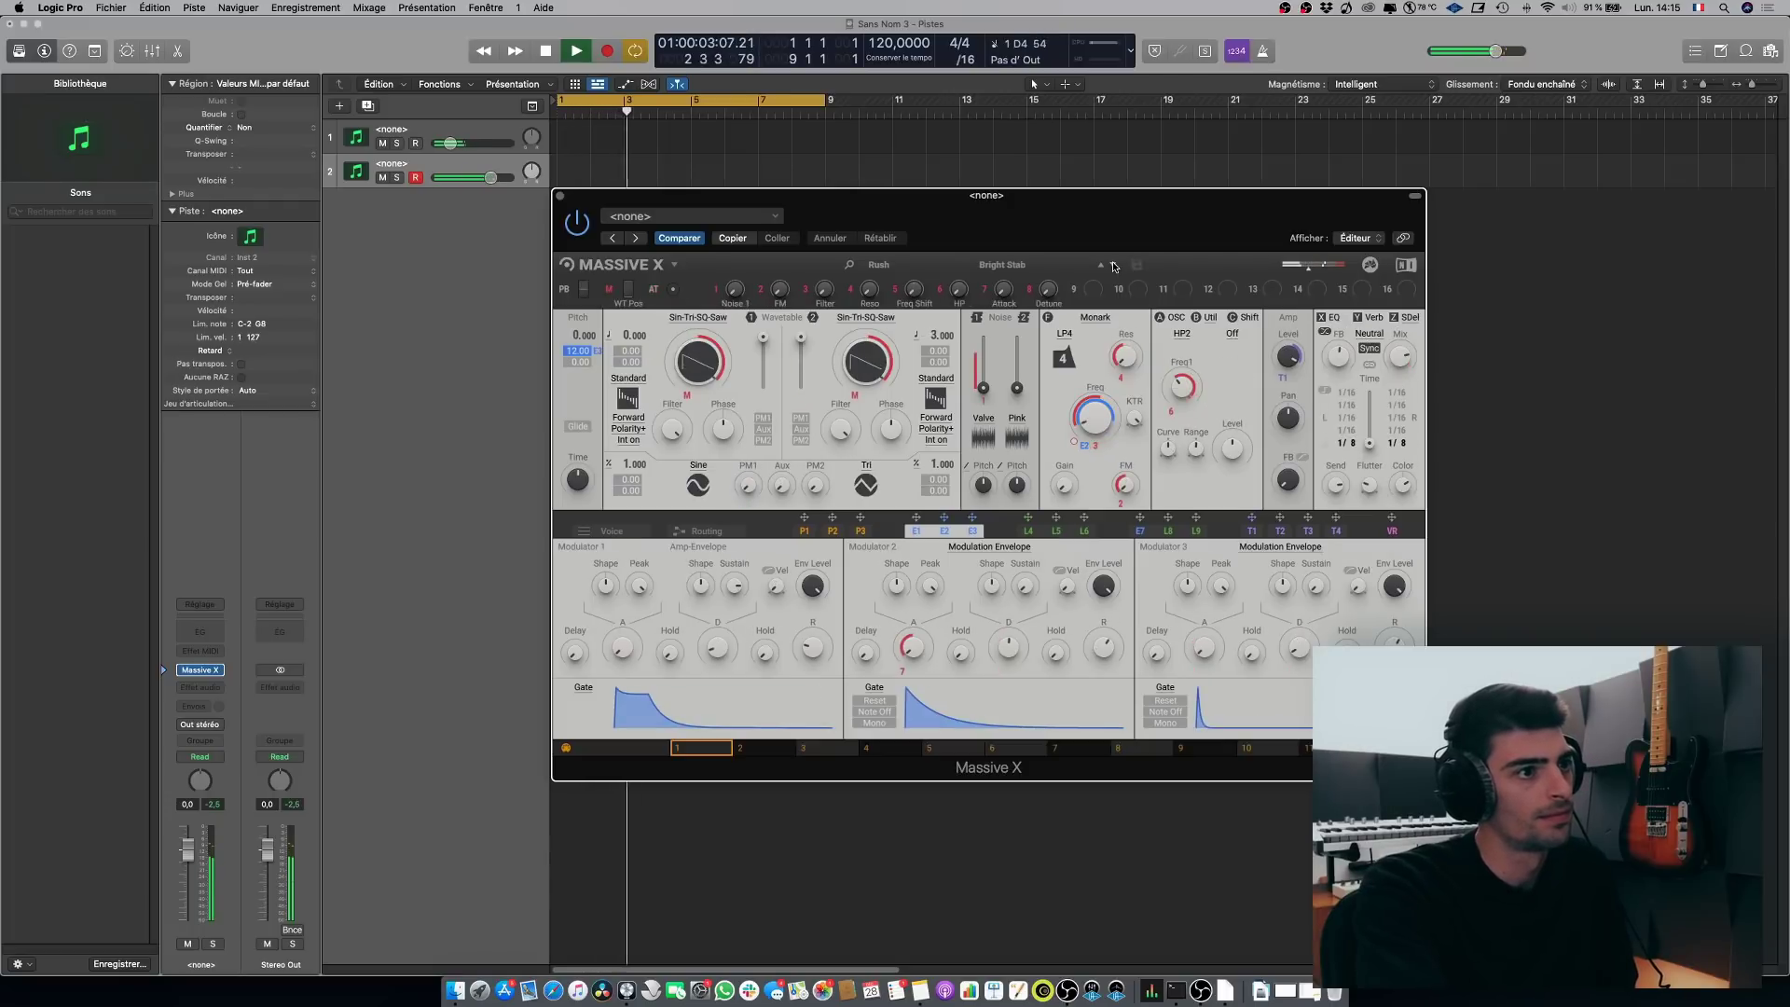
{"action": "left_click", "coordinate": [1112, 266]}
{"action": "left_click", "coordinate": [1112, 266]}
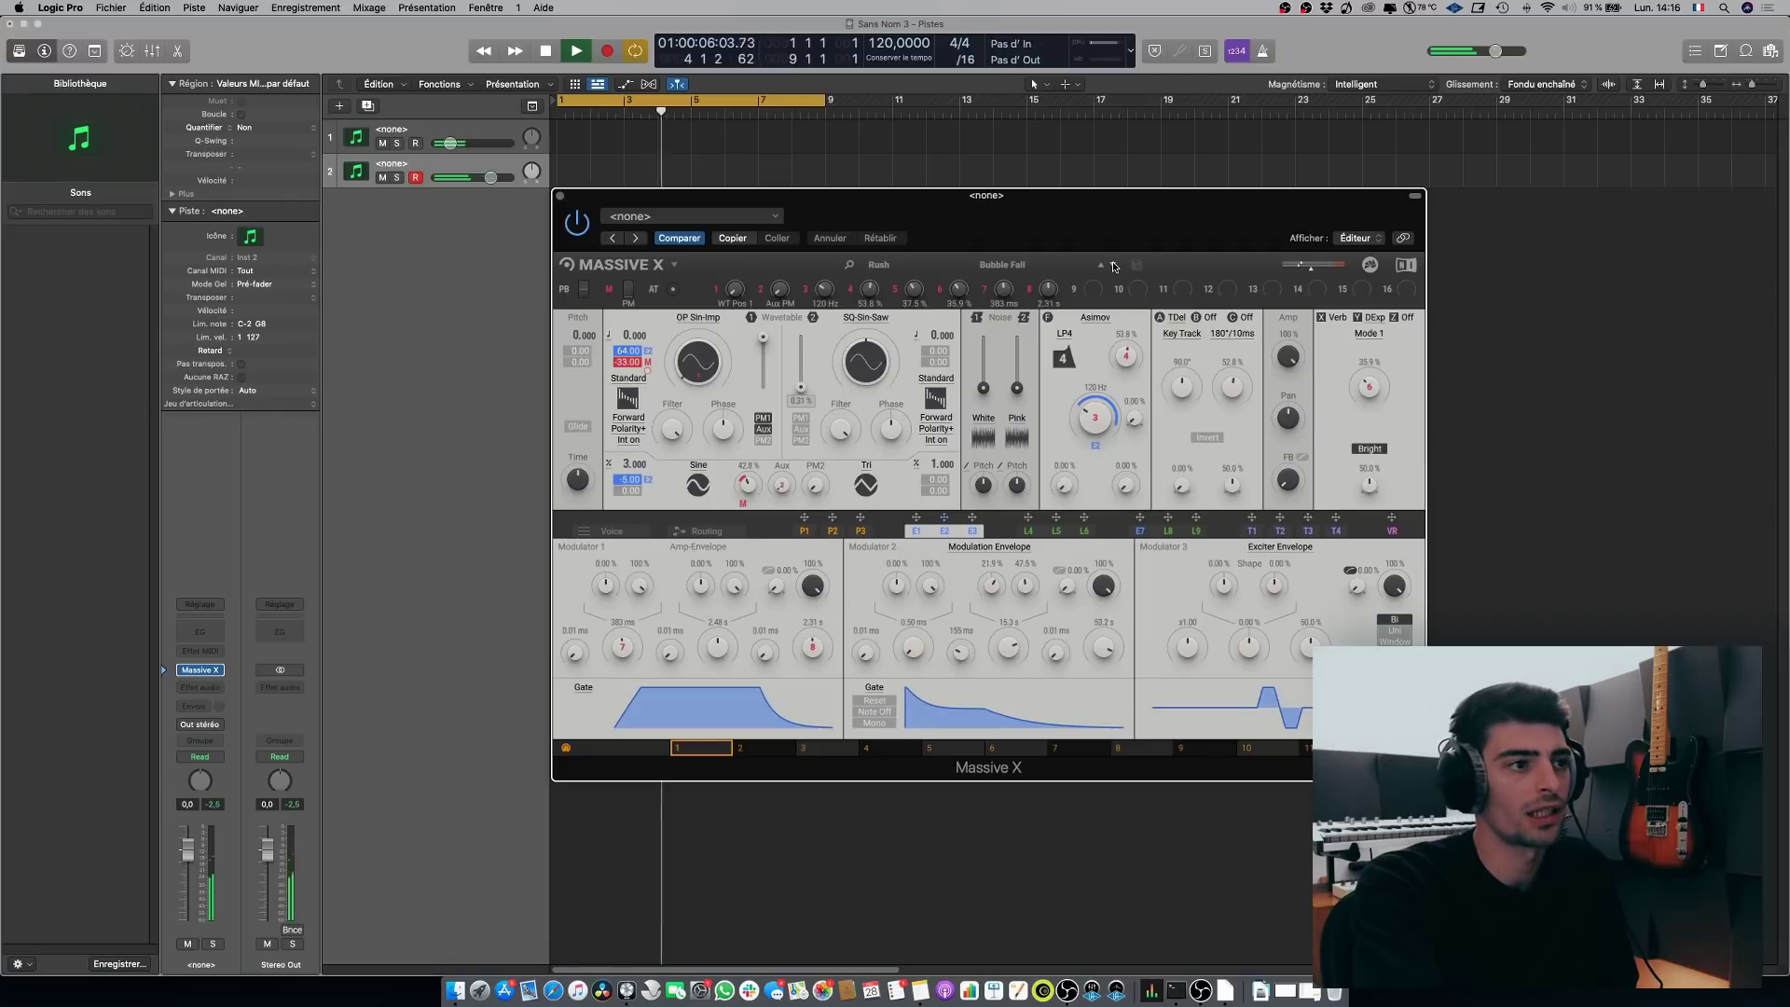
{"action": "left_click", "coordinate": [1112, 266]}
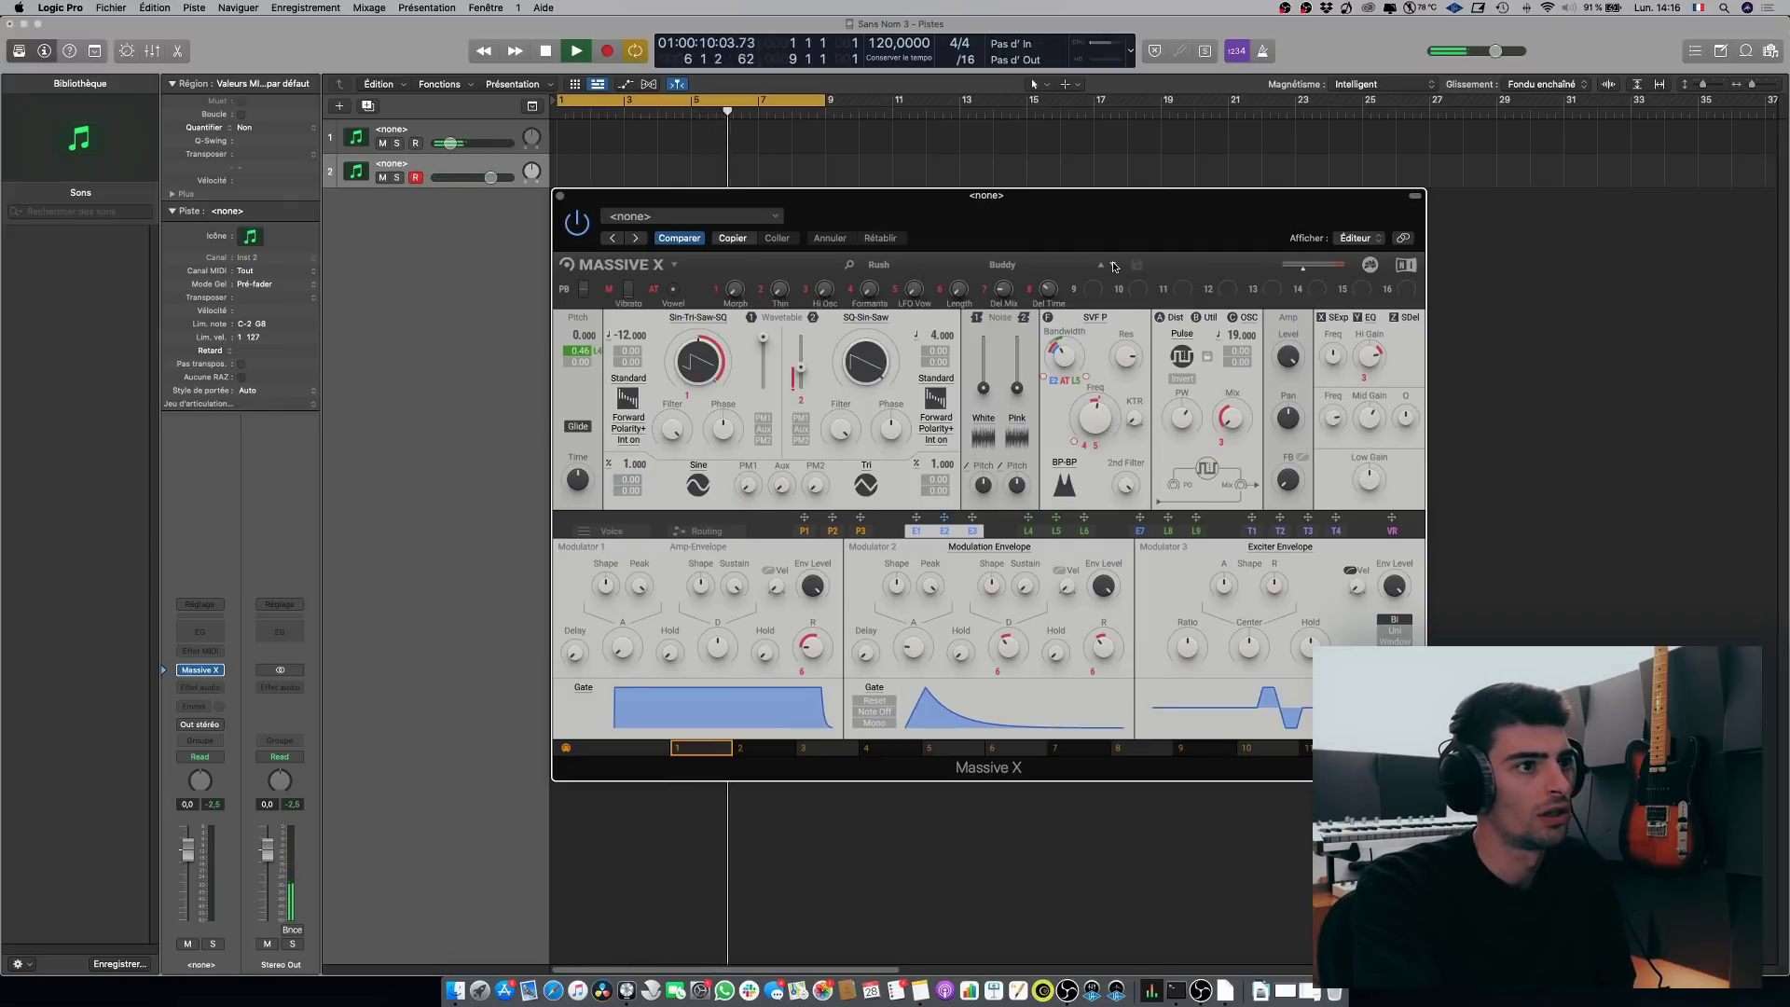
{"action": "left_click", "coordinate": [1112, 266]}
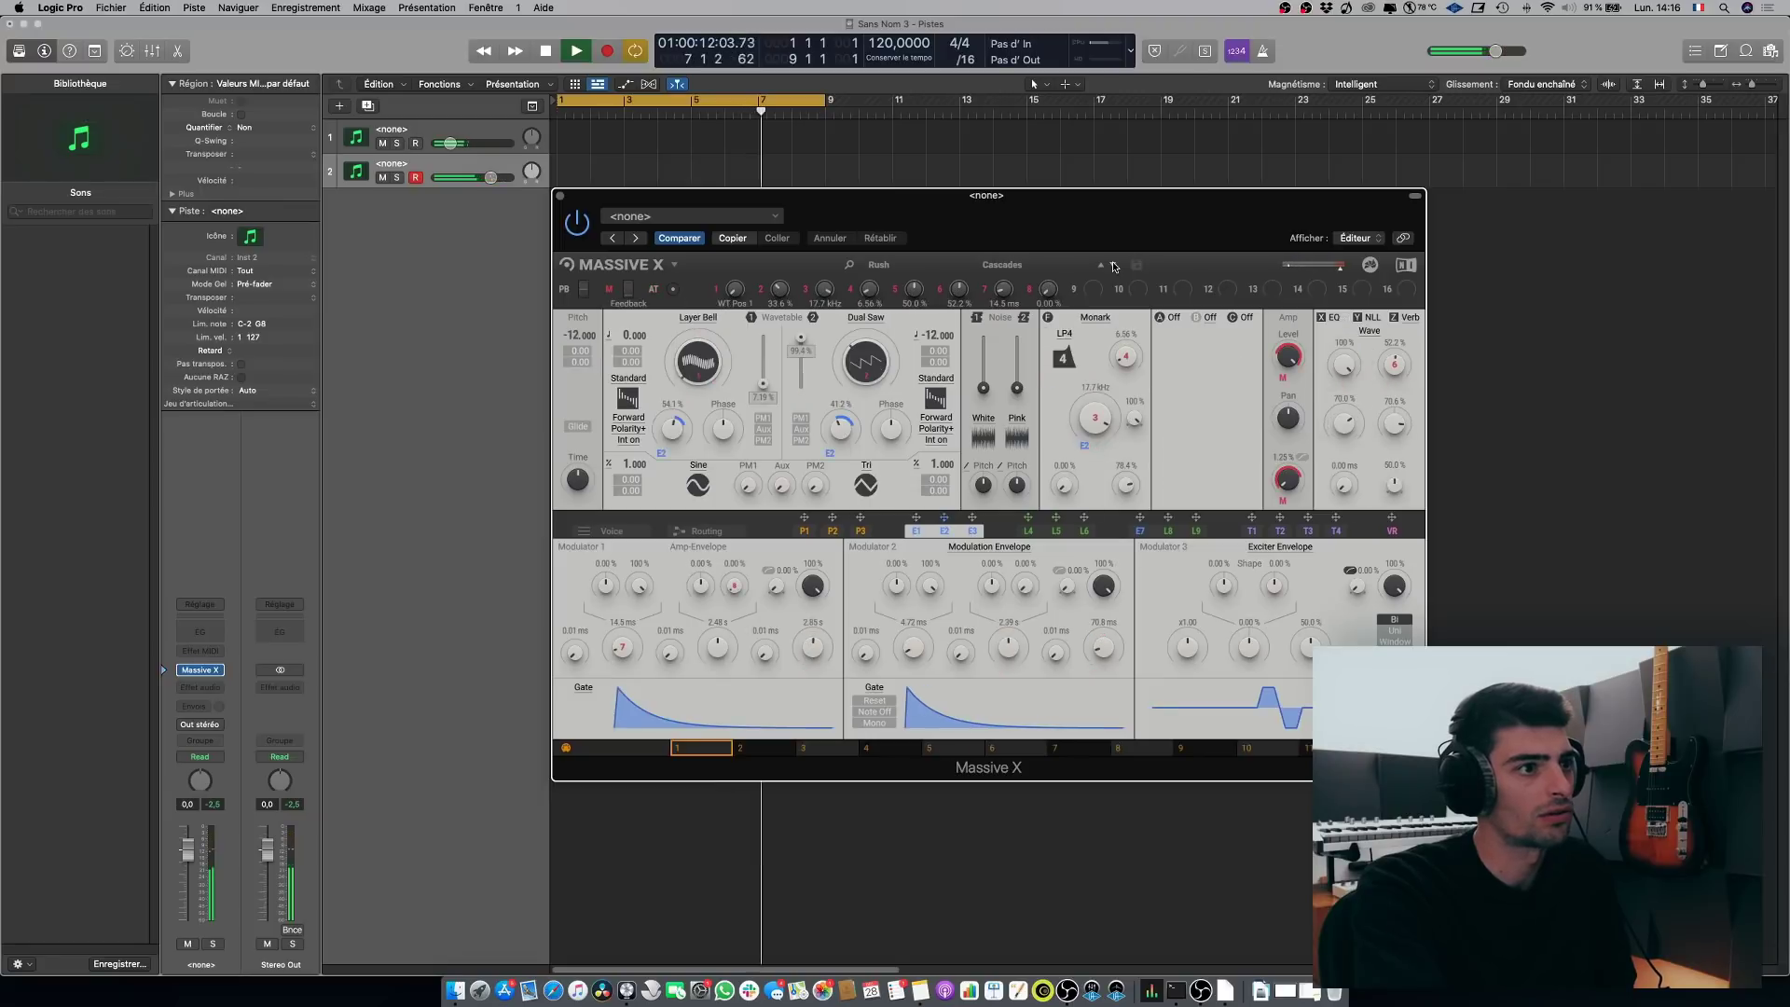
{"action": "left_click", "coordinate": [1112, 265]}
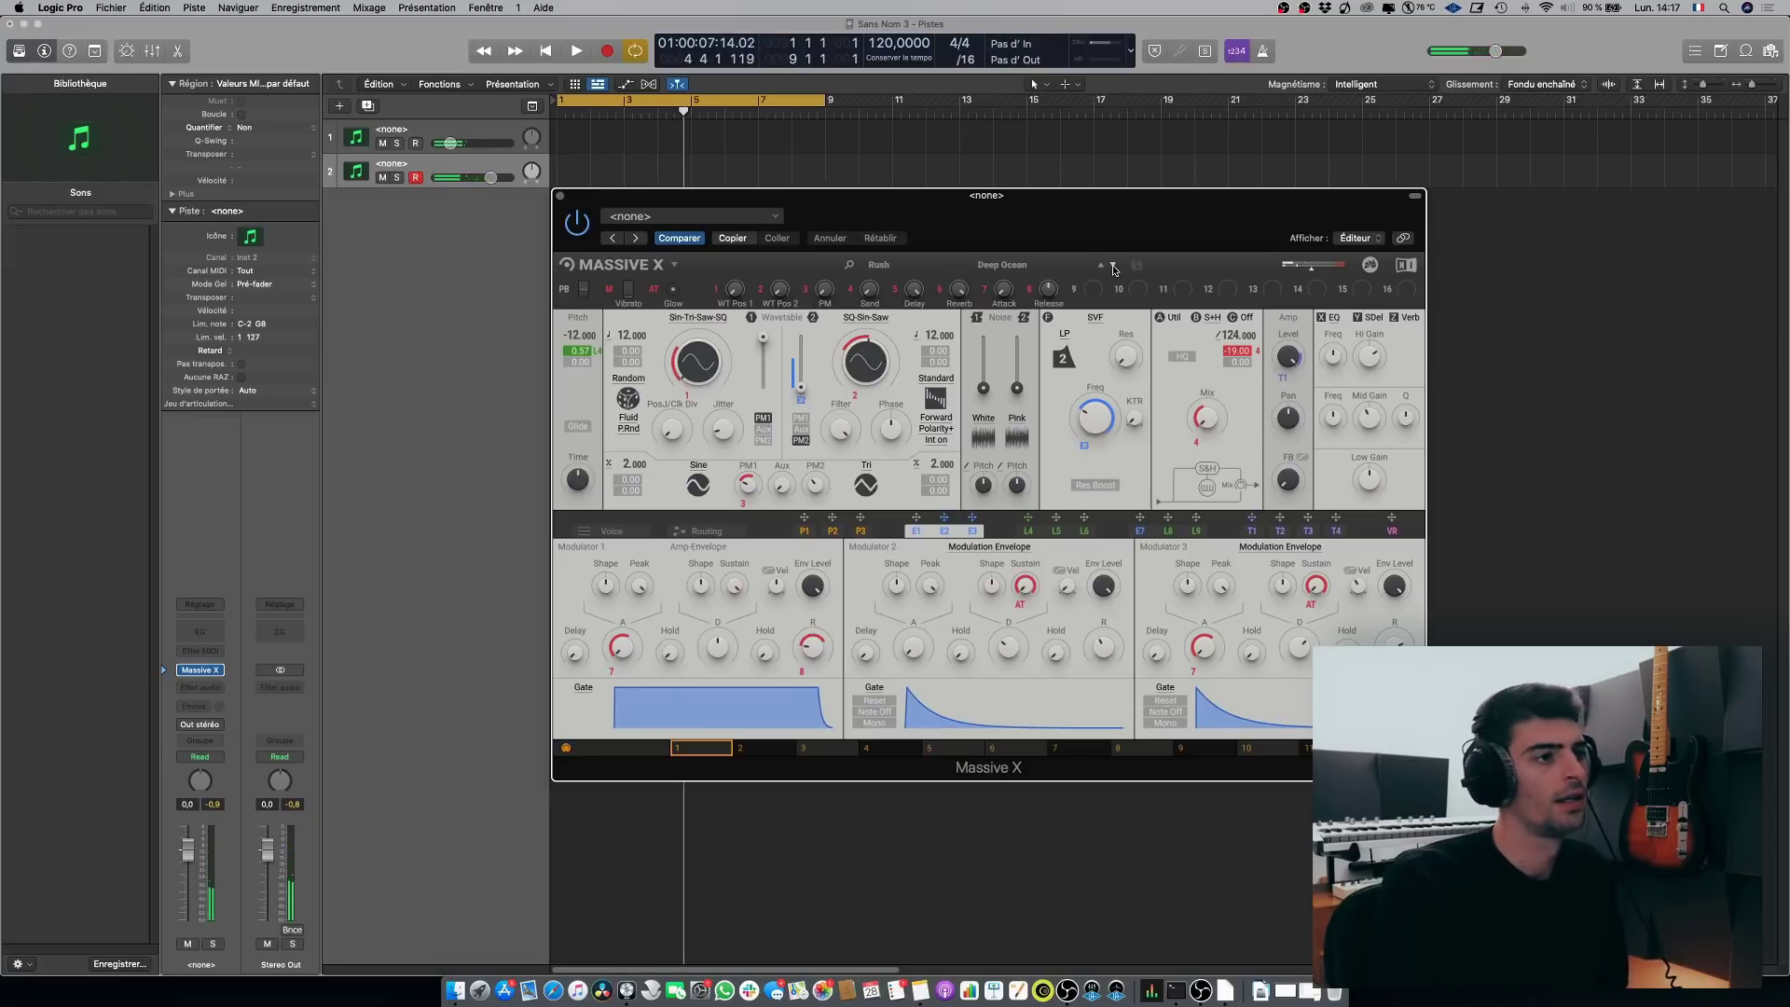
Step: Record a melodic MIDI part on the second track from bar 1
{"action": "key", "text": "space"}
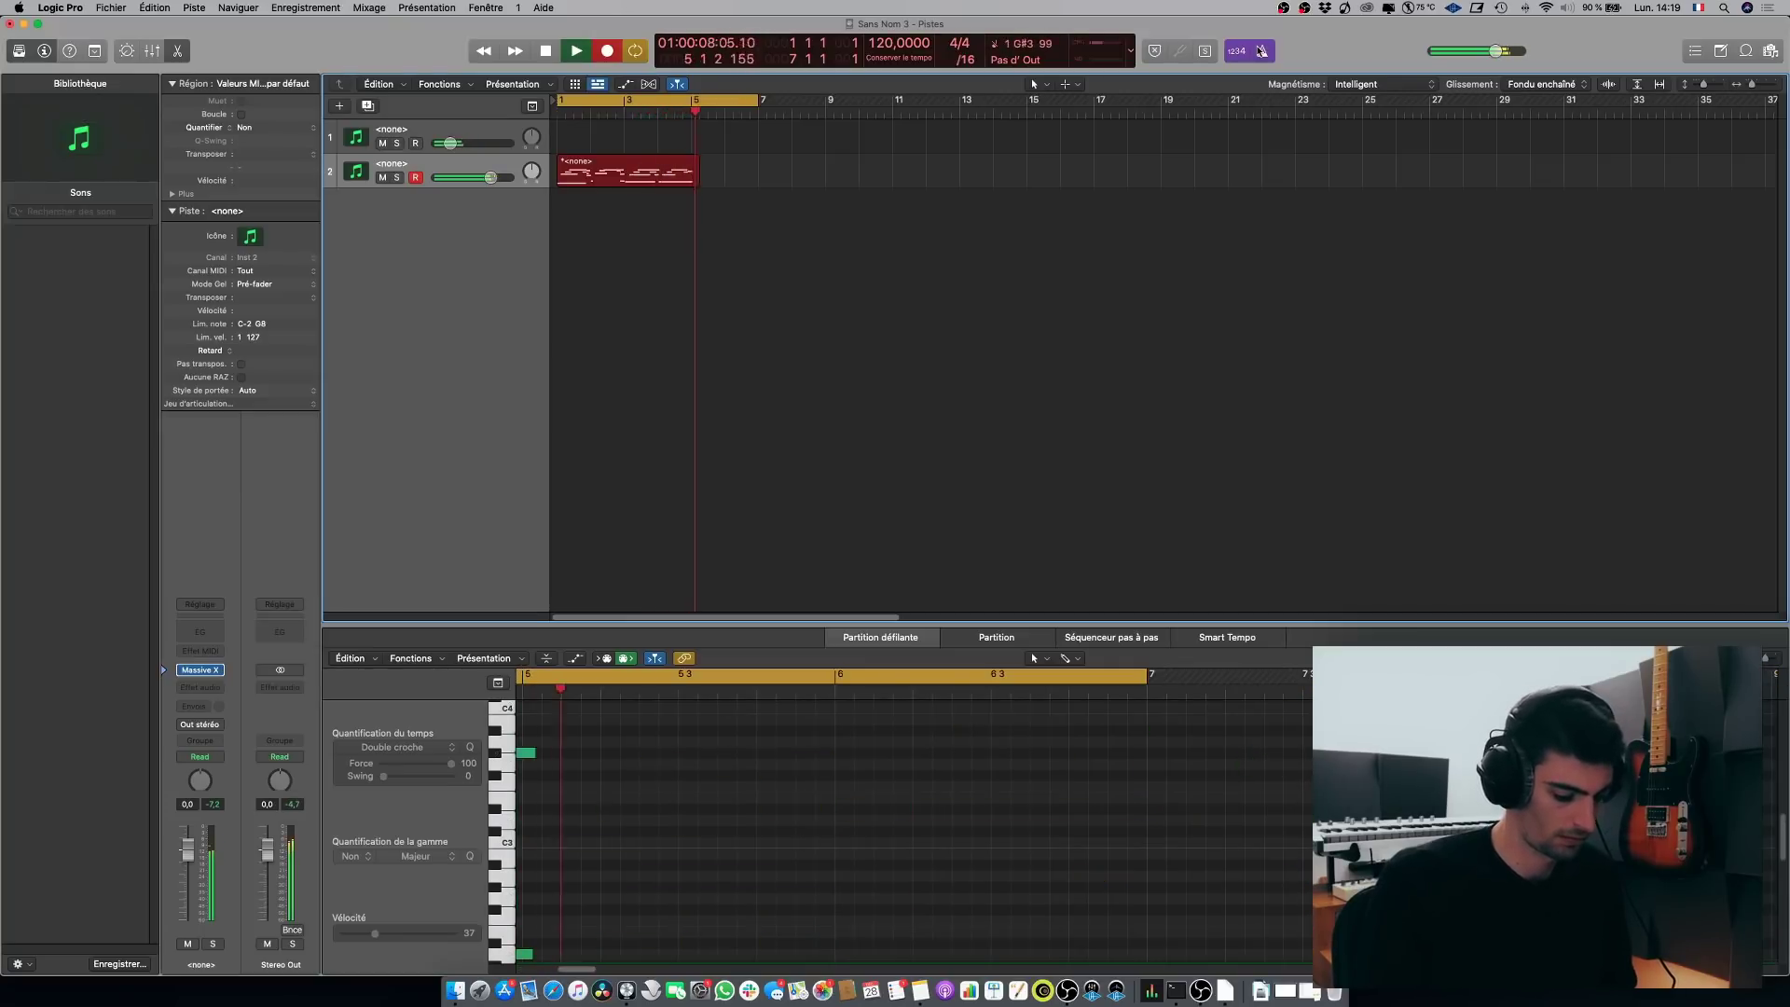
{"action": "key", "text": "space"}
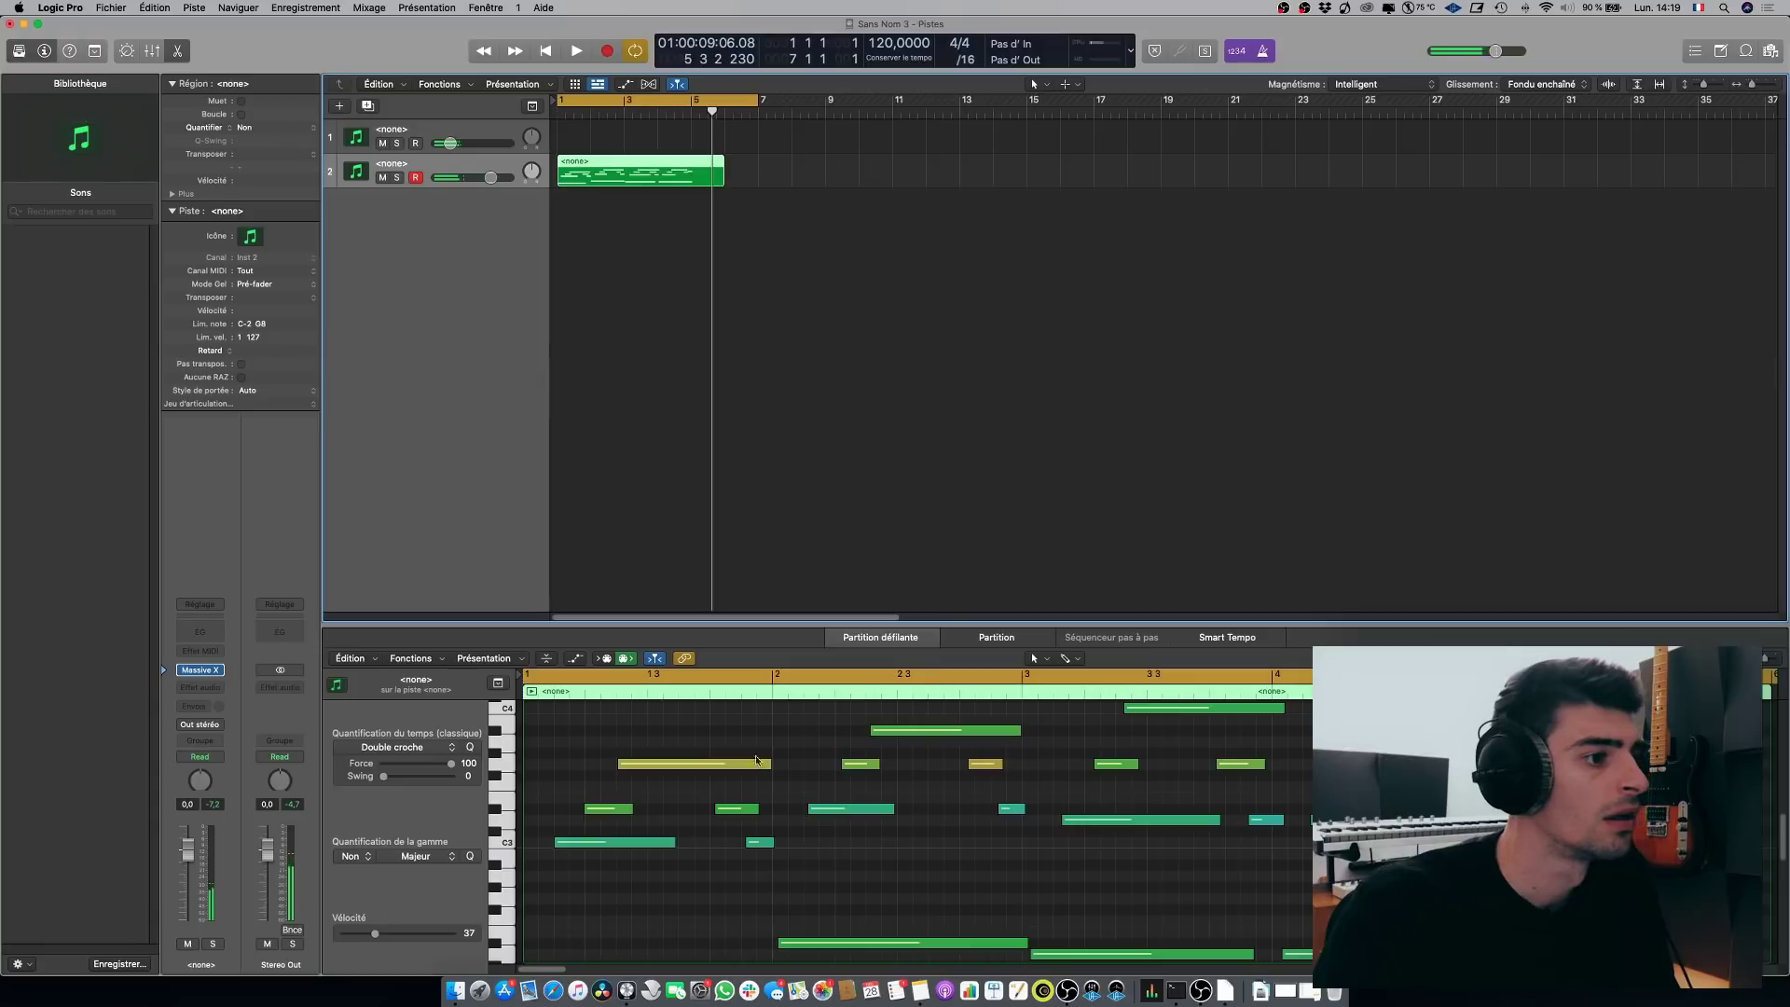
Step: Quantize all notes of the recorded region to sixteenth notes and play the result back
{"action": "left_click", "coordinate": [657, 890]}
{"action": "key", "text": "super+a"}
{"action": "left_click", "coordinate": [1152, 851]}
{"action": "scroll", "coordinate": [1152, 850], "scroll_direction": "up", "scroll_amount": 2}
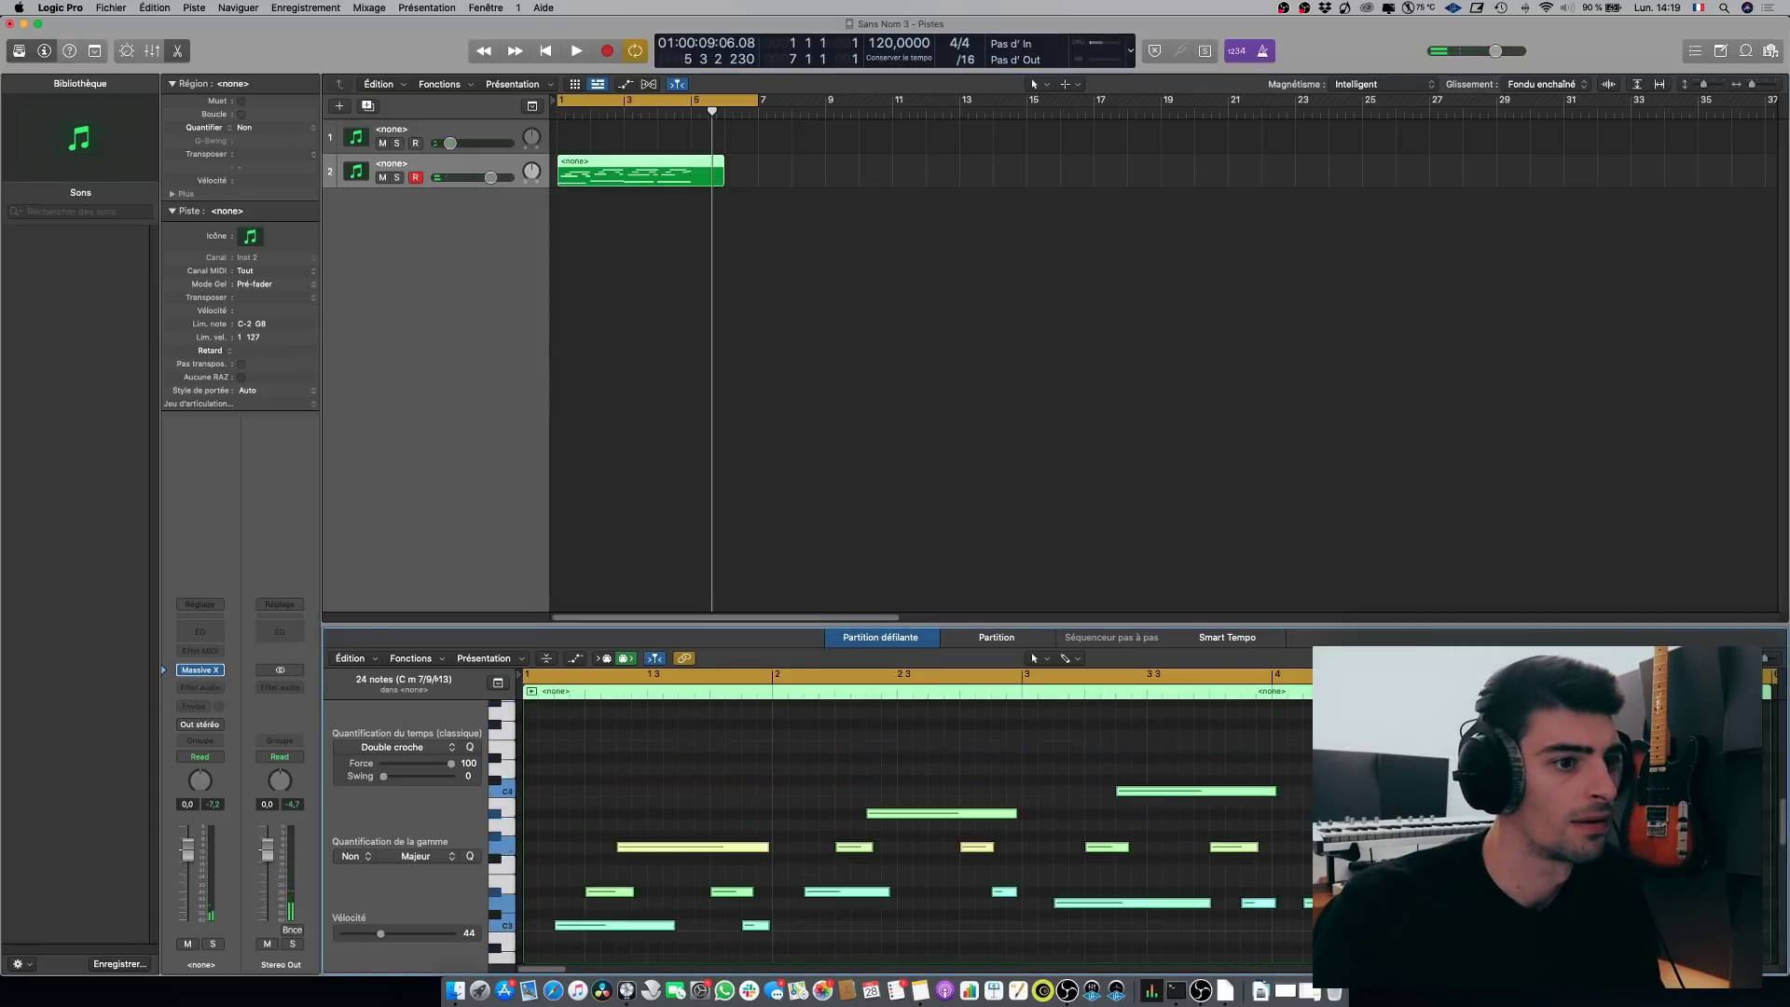
{"action": "left_click_drag", "start_coordinate": [1478, 818], "coordinate": [1477, 807]}
{"action": "key", "text": "space"}
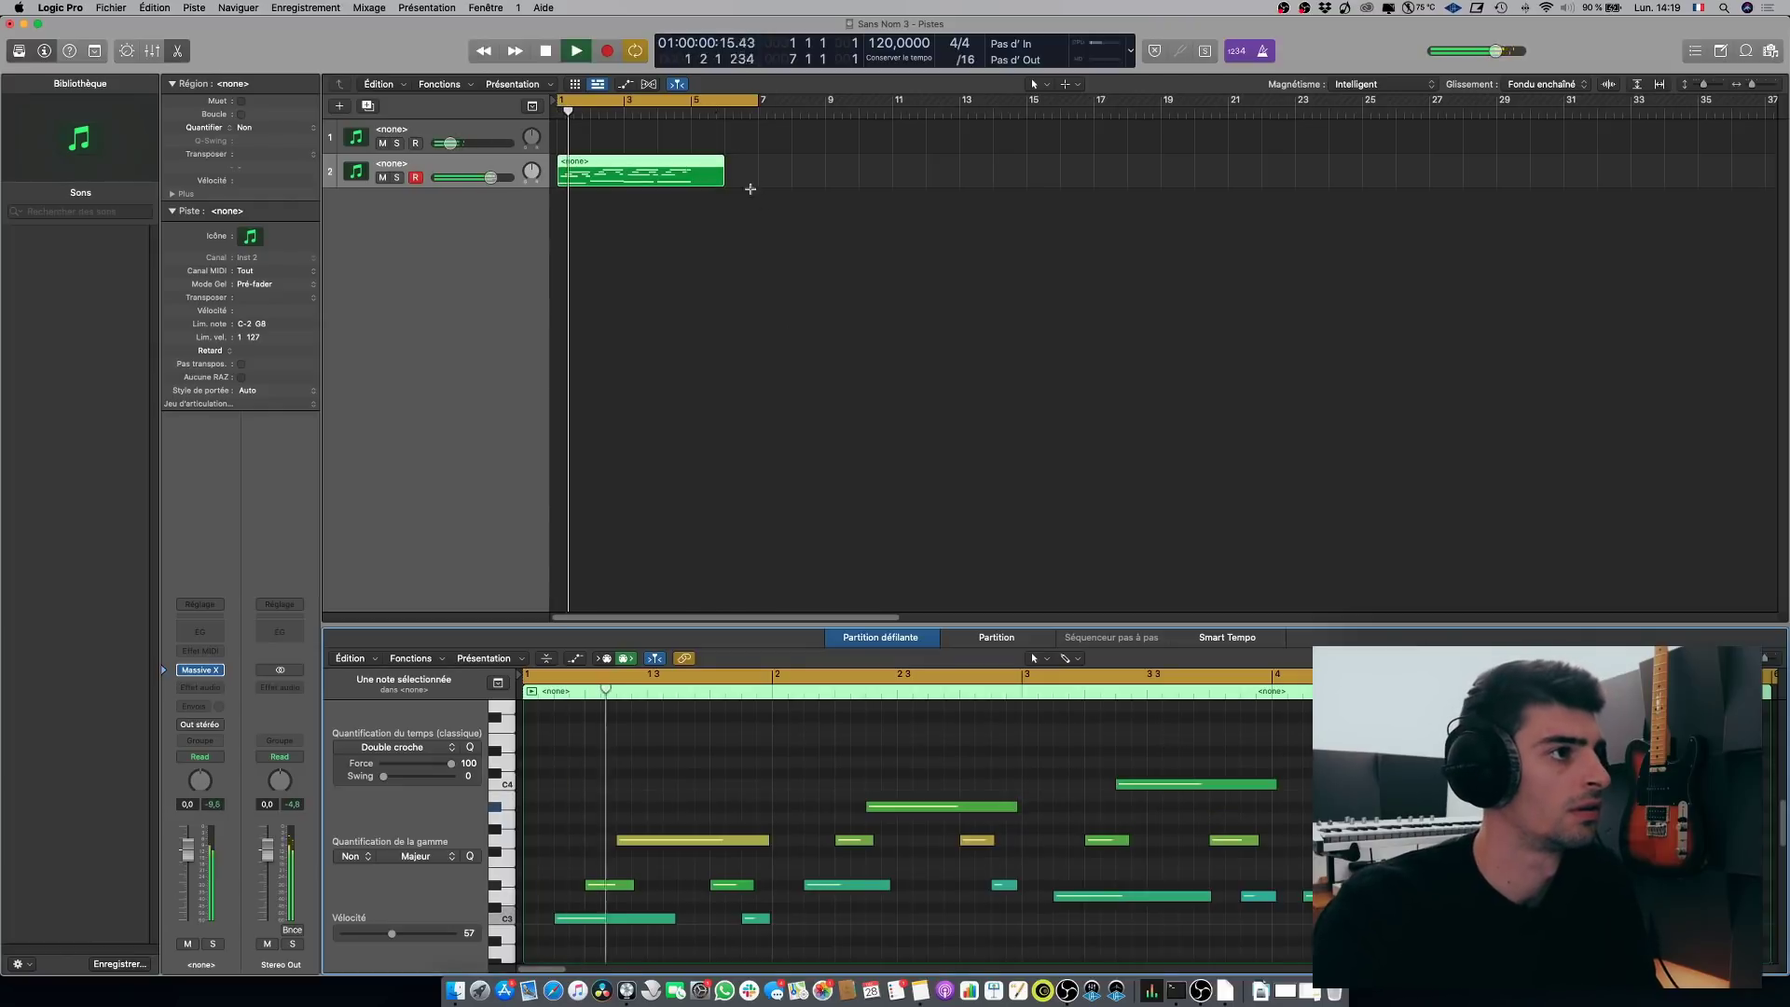
Step: Shorten the recorded region to end at bar 5 and fit the cycle range to it
{"action": "left_click_drag", "start_coordinate": [723, 178], "coordinate": [691, 178]}
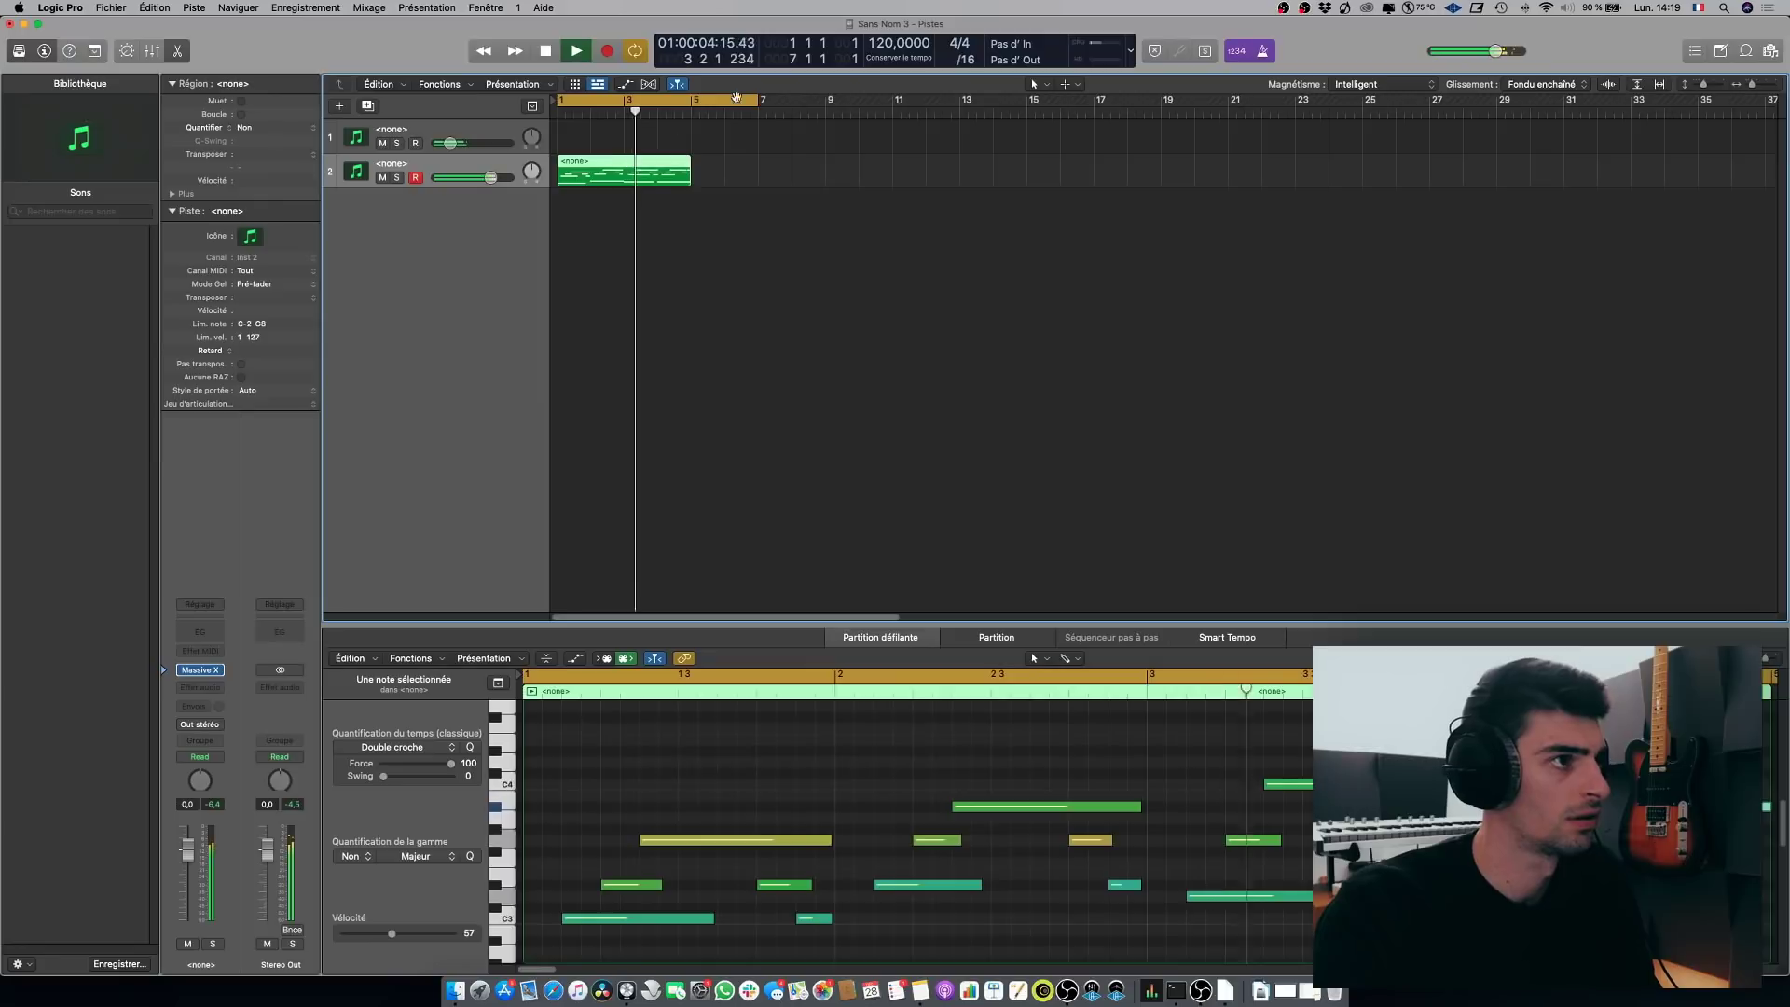
{"action": "key", "text": "super+u"}
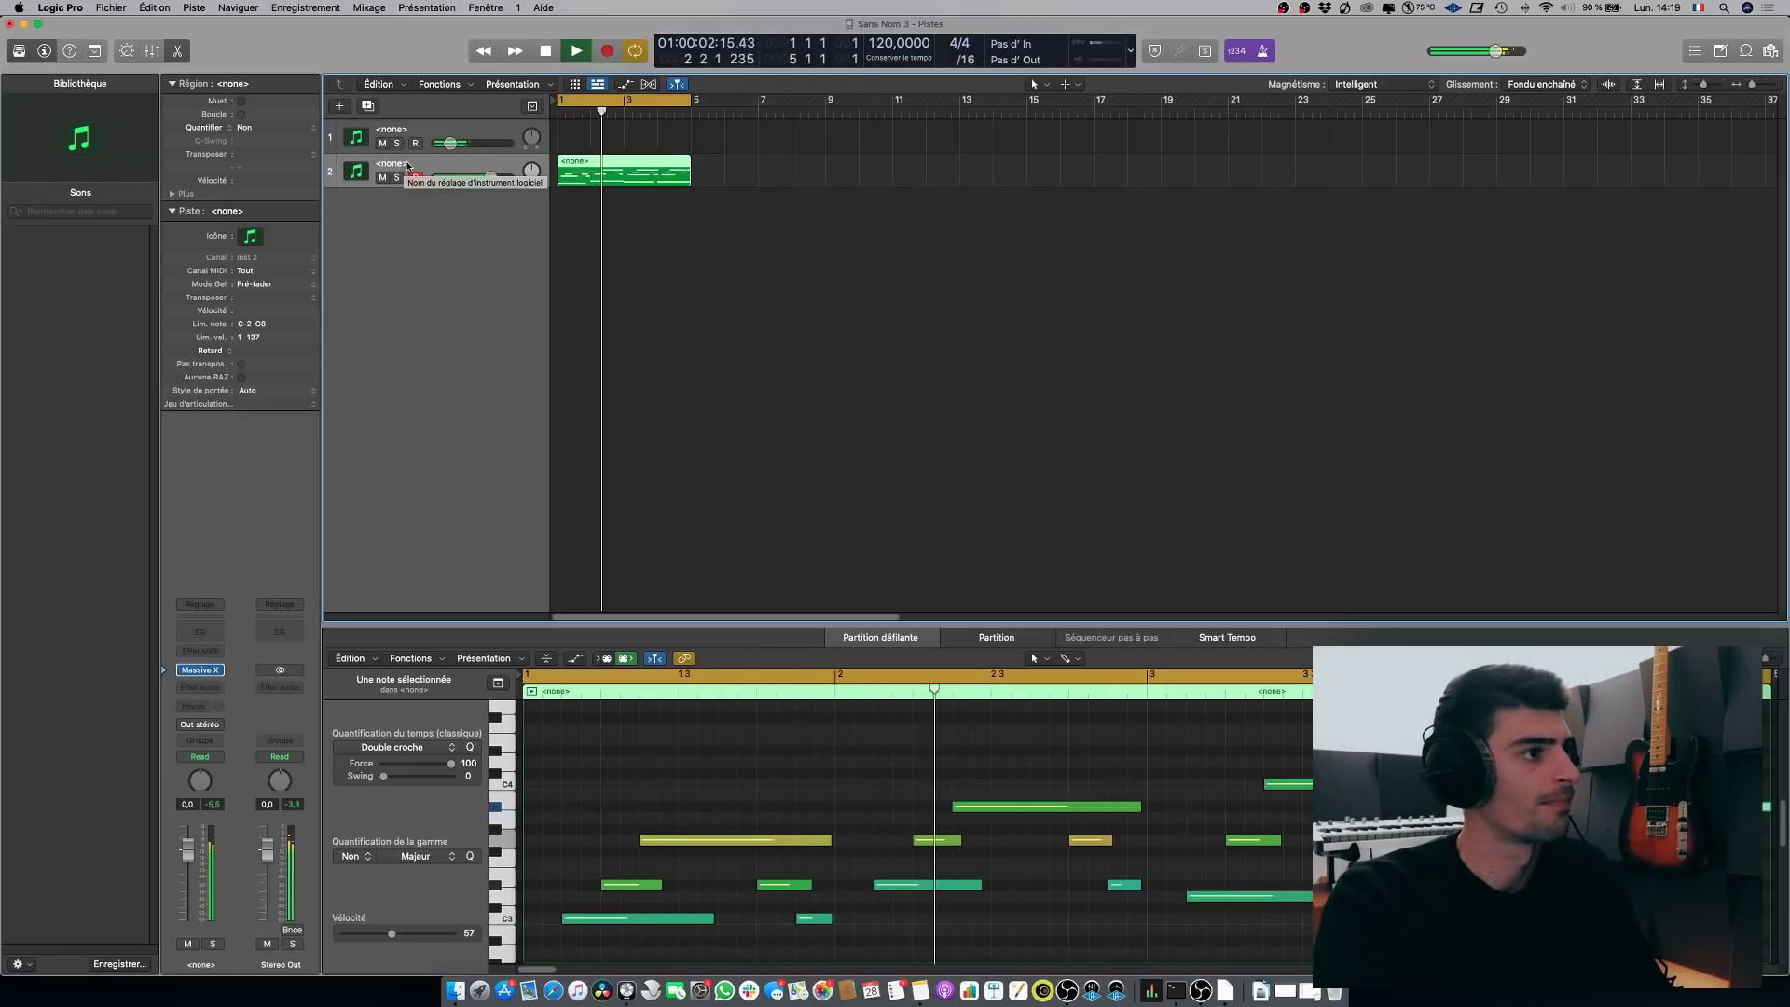
Step: Open Super 8 on the first track and raise the track's volume to -0.3 dB during playback
{"action": "key", "text": "space"}
{"action": "left_click", "coordinate": [360, 145]}
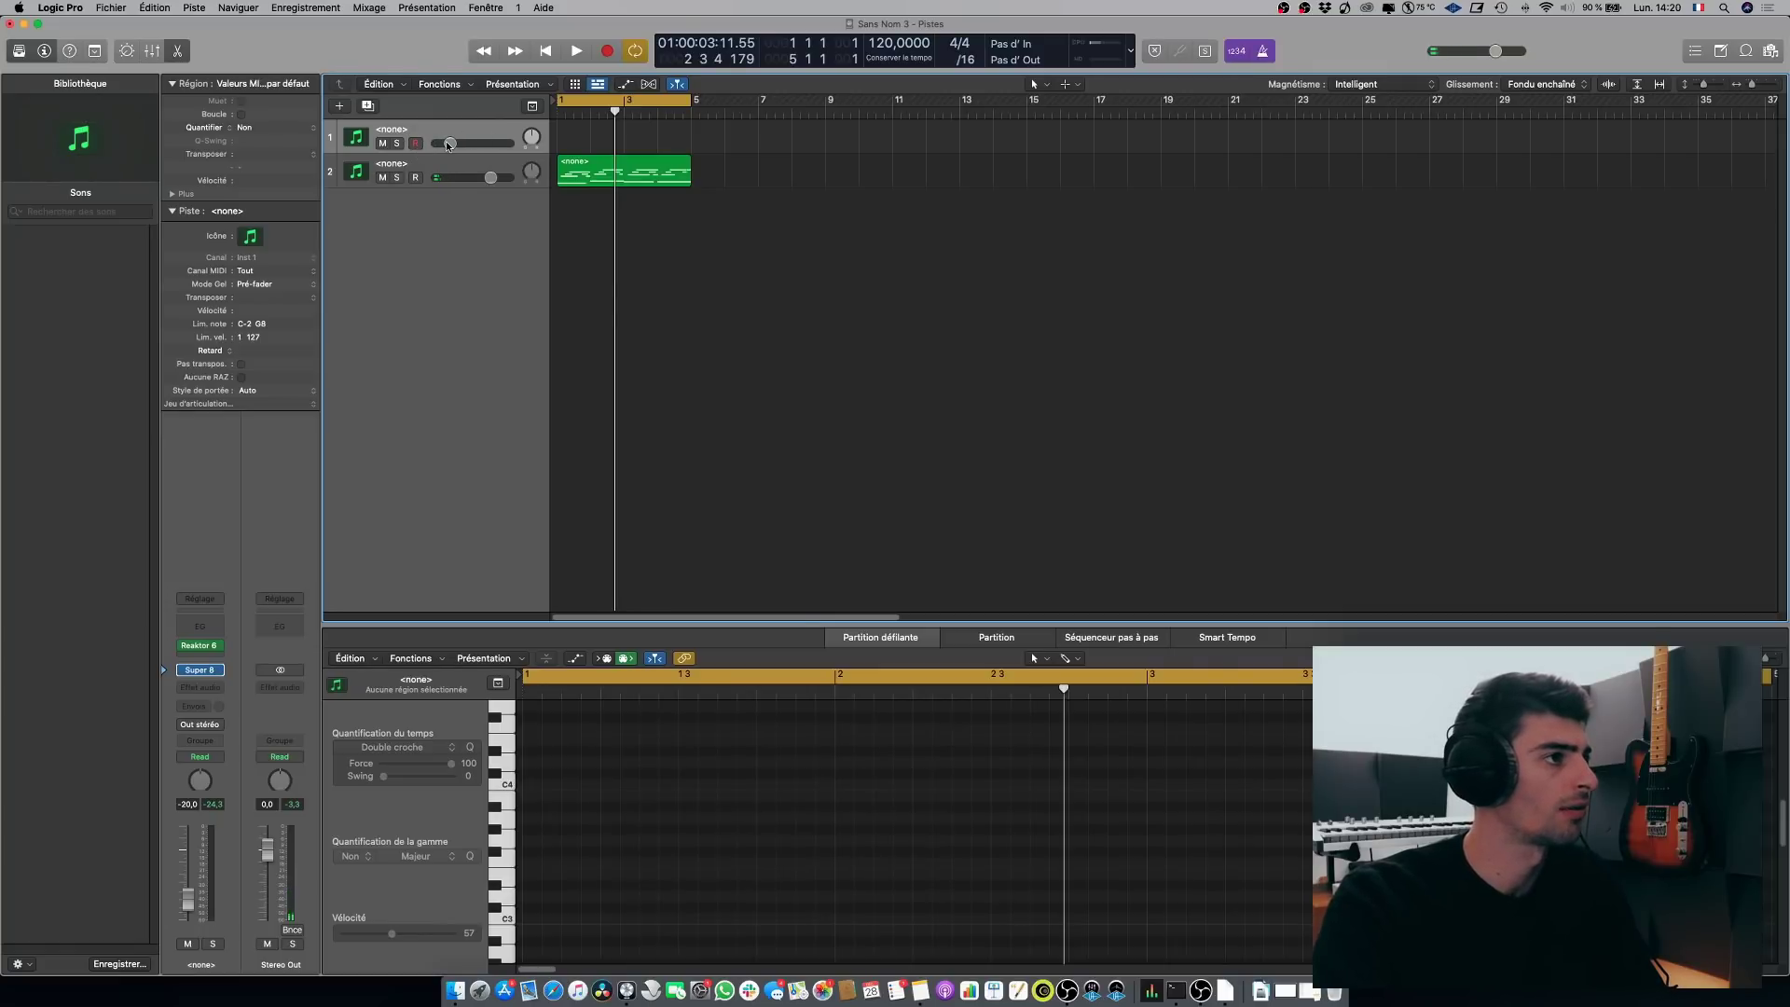
{"action": "left_click_drag", "start_coordinate": [451, 143], "coordinate": [455, 142]}
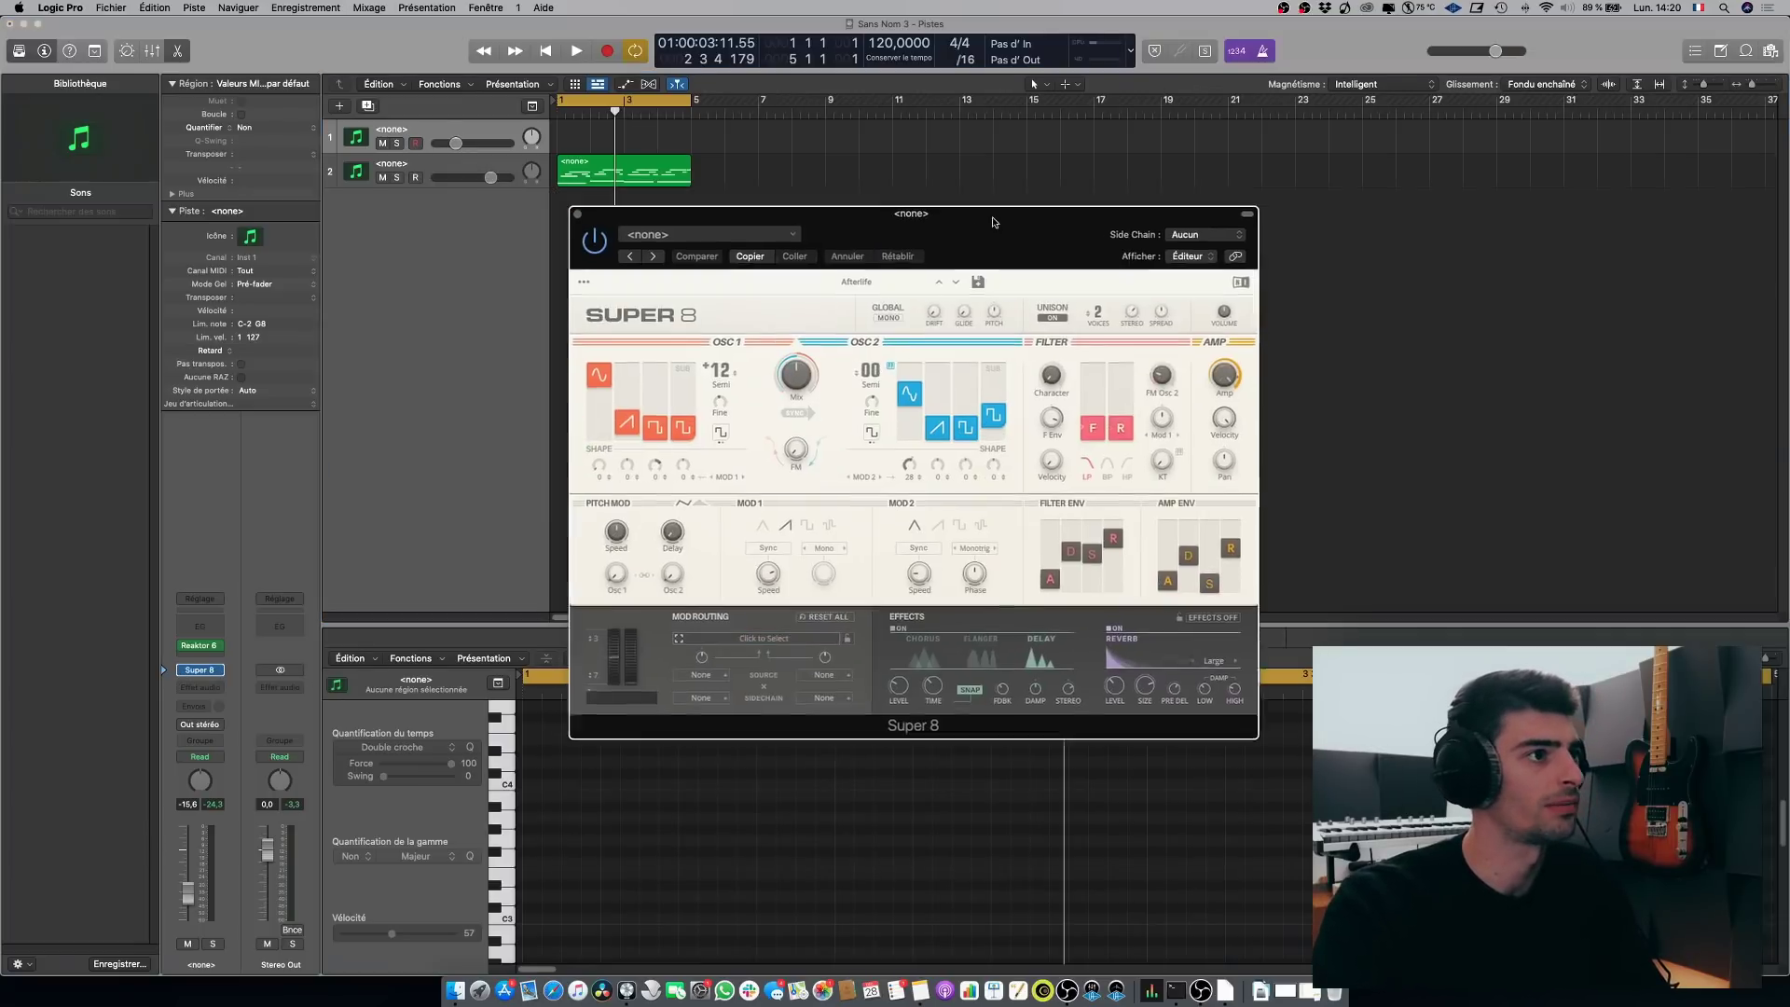
{"action": "key", "text": "space"}
{"action": "left_click_drag", "start_coordinate": [455, 142], "coordinate": [486, 143]}
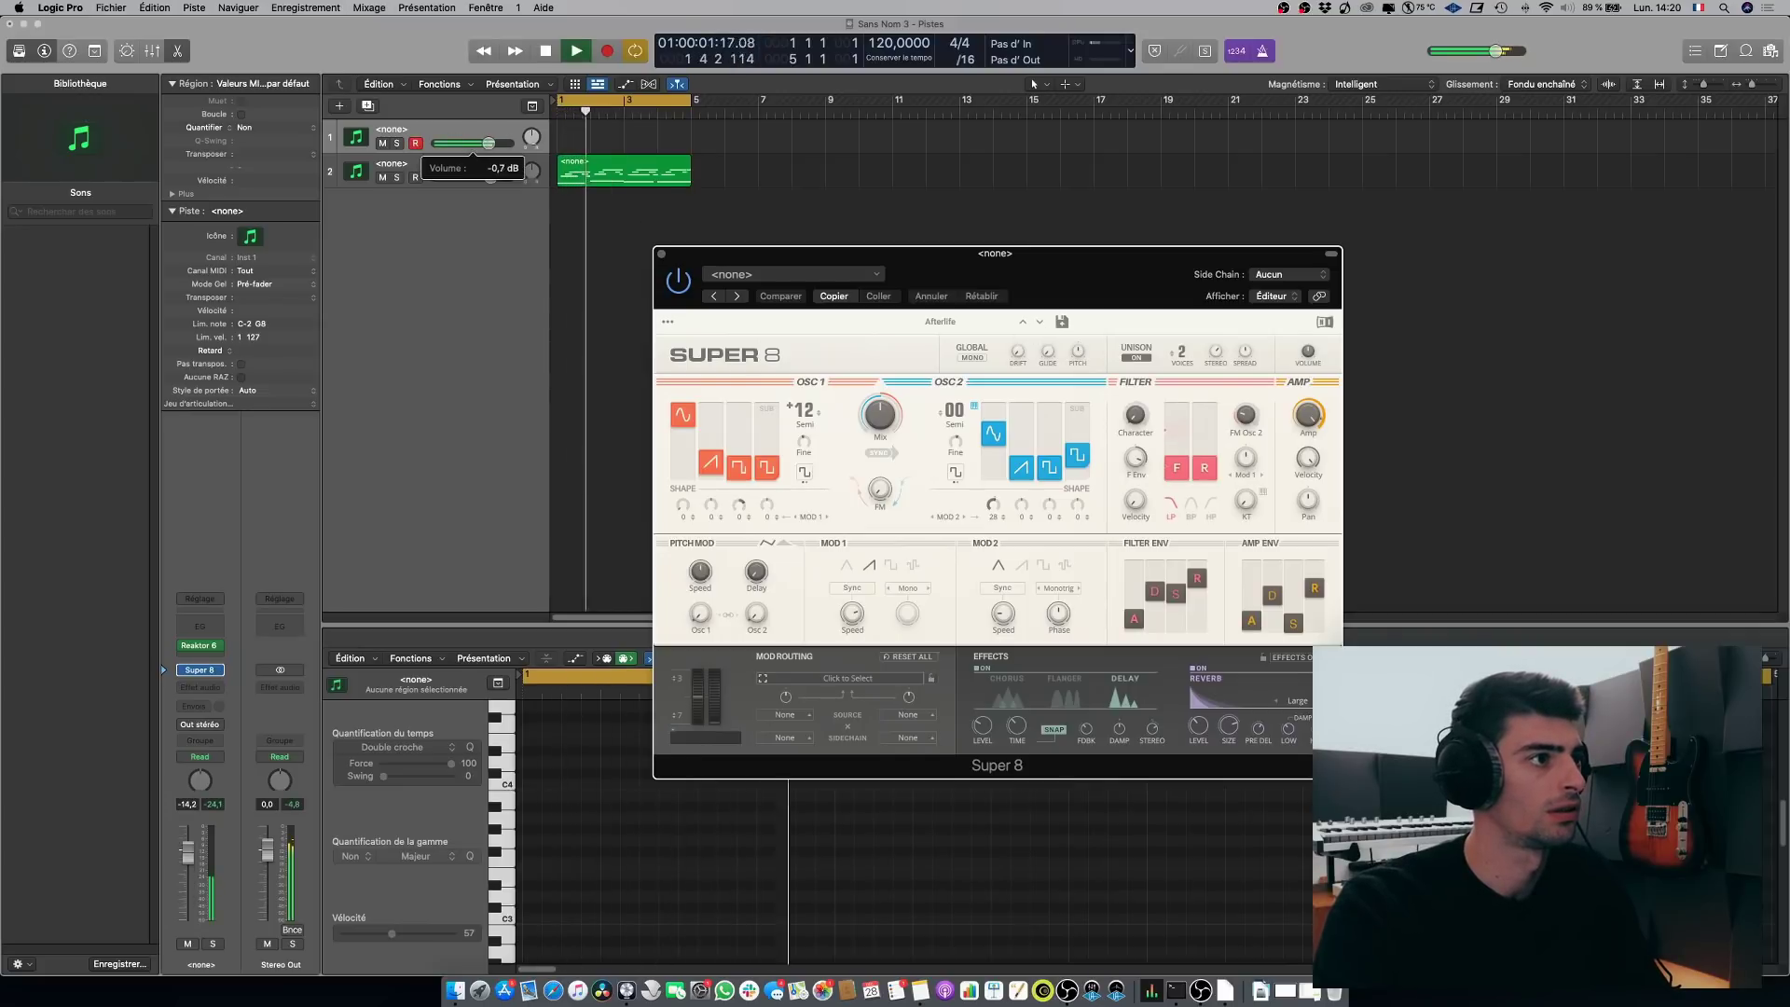
Step: Audition the Super 8 presets after Afterlife one by one during playback up to Antenna Felt
{"action": "left_click", "coordinate": [1039, 321]}
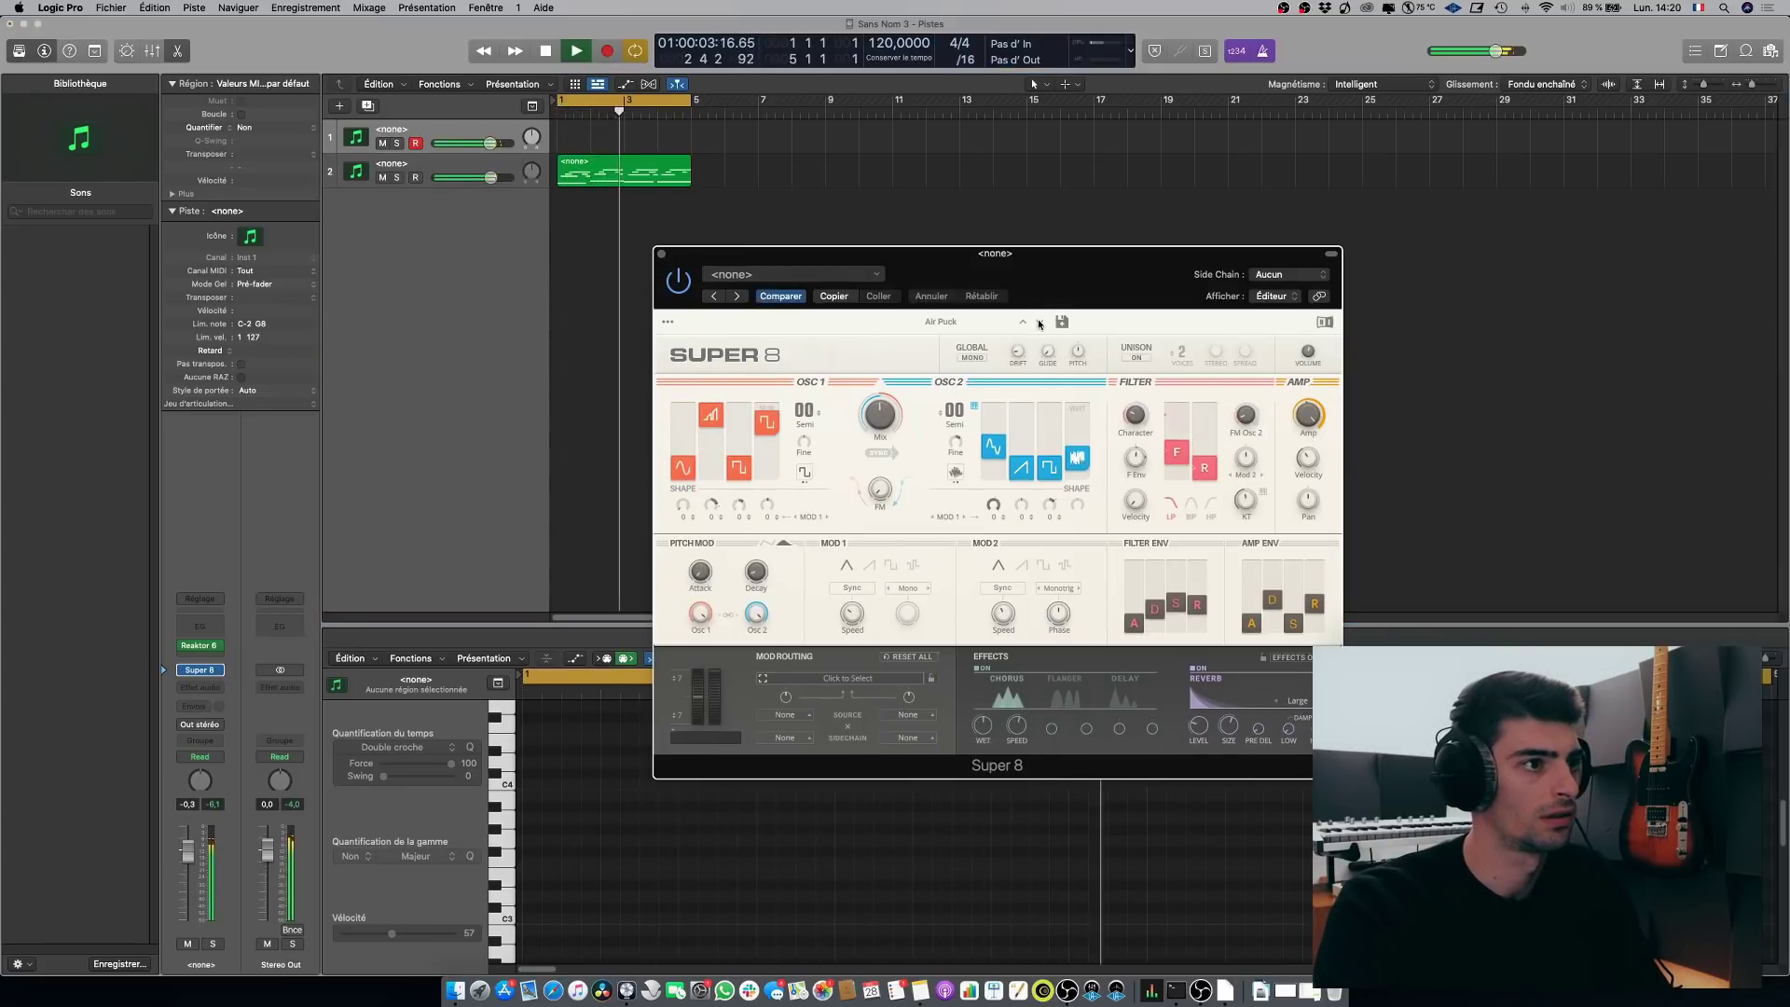
{"action": "left_click", "coordinate": [1040, 322]}
{"action": "left_click", "coordinate": [1040, 323]}
{"action": "left_click", "coordinate": [1041, 323]}
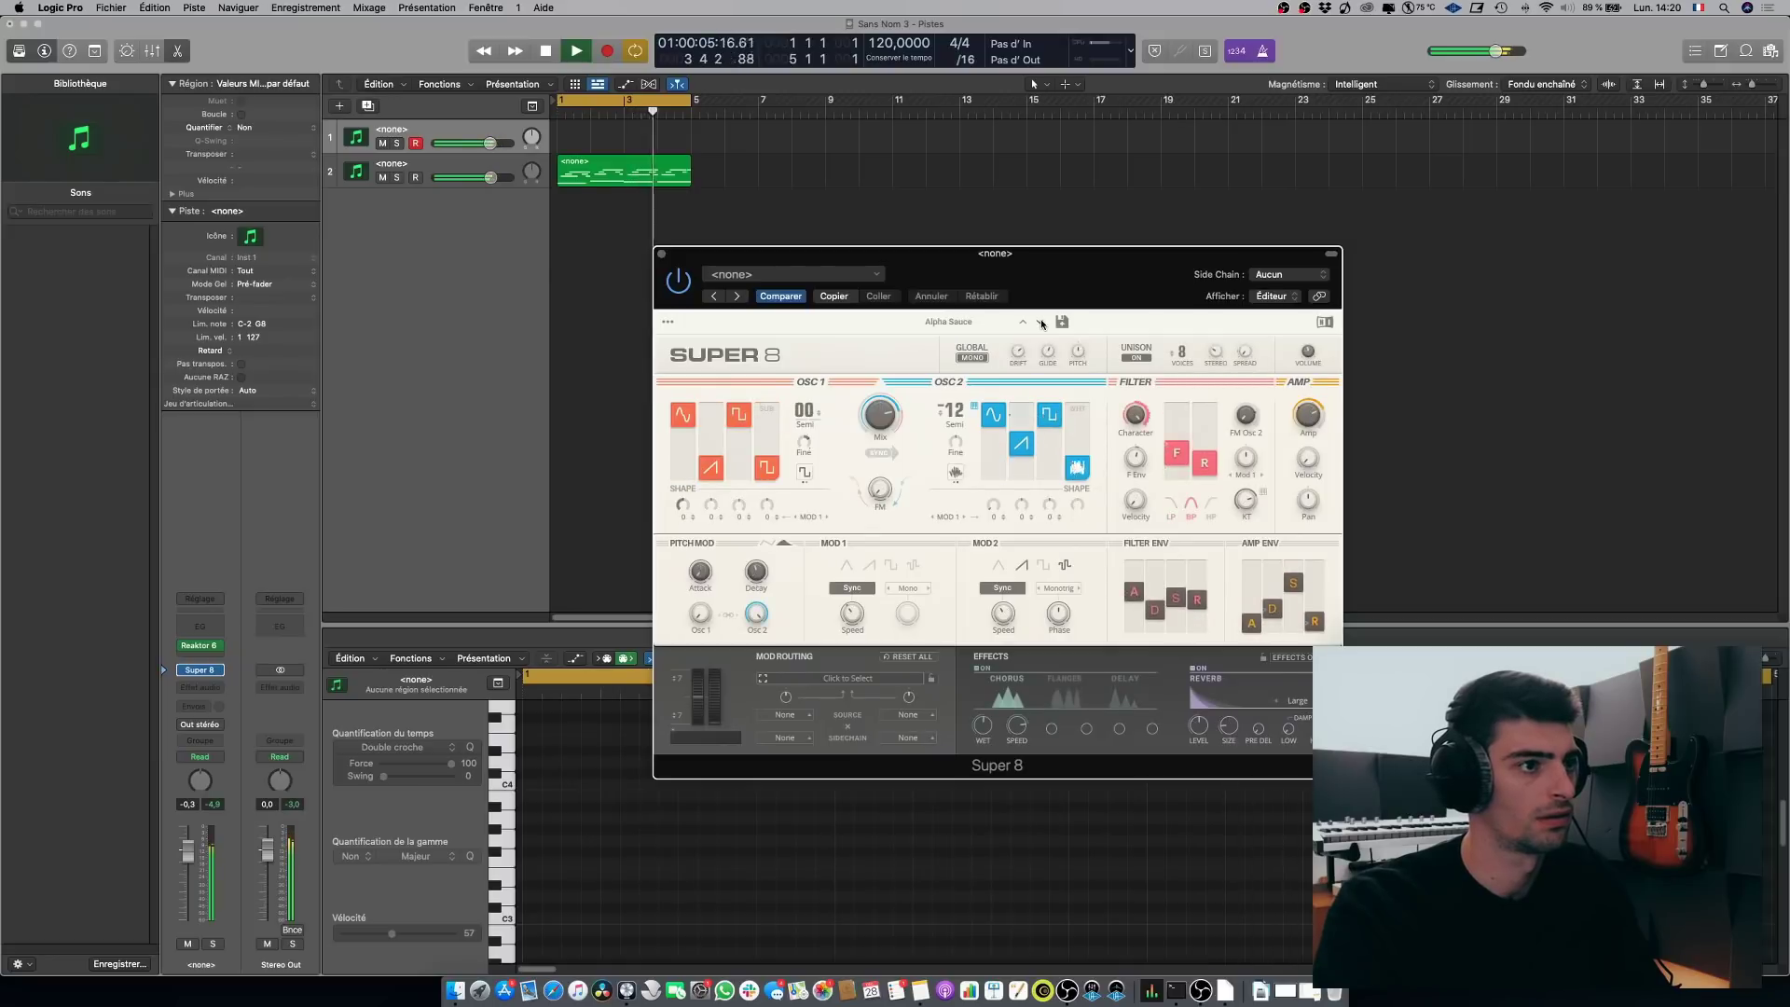
{"action": "left_click", "coordinate": [1041, 323]}
{"action": "left_click", "coordinate": [1040, 322]}
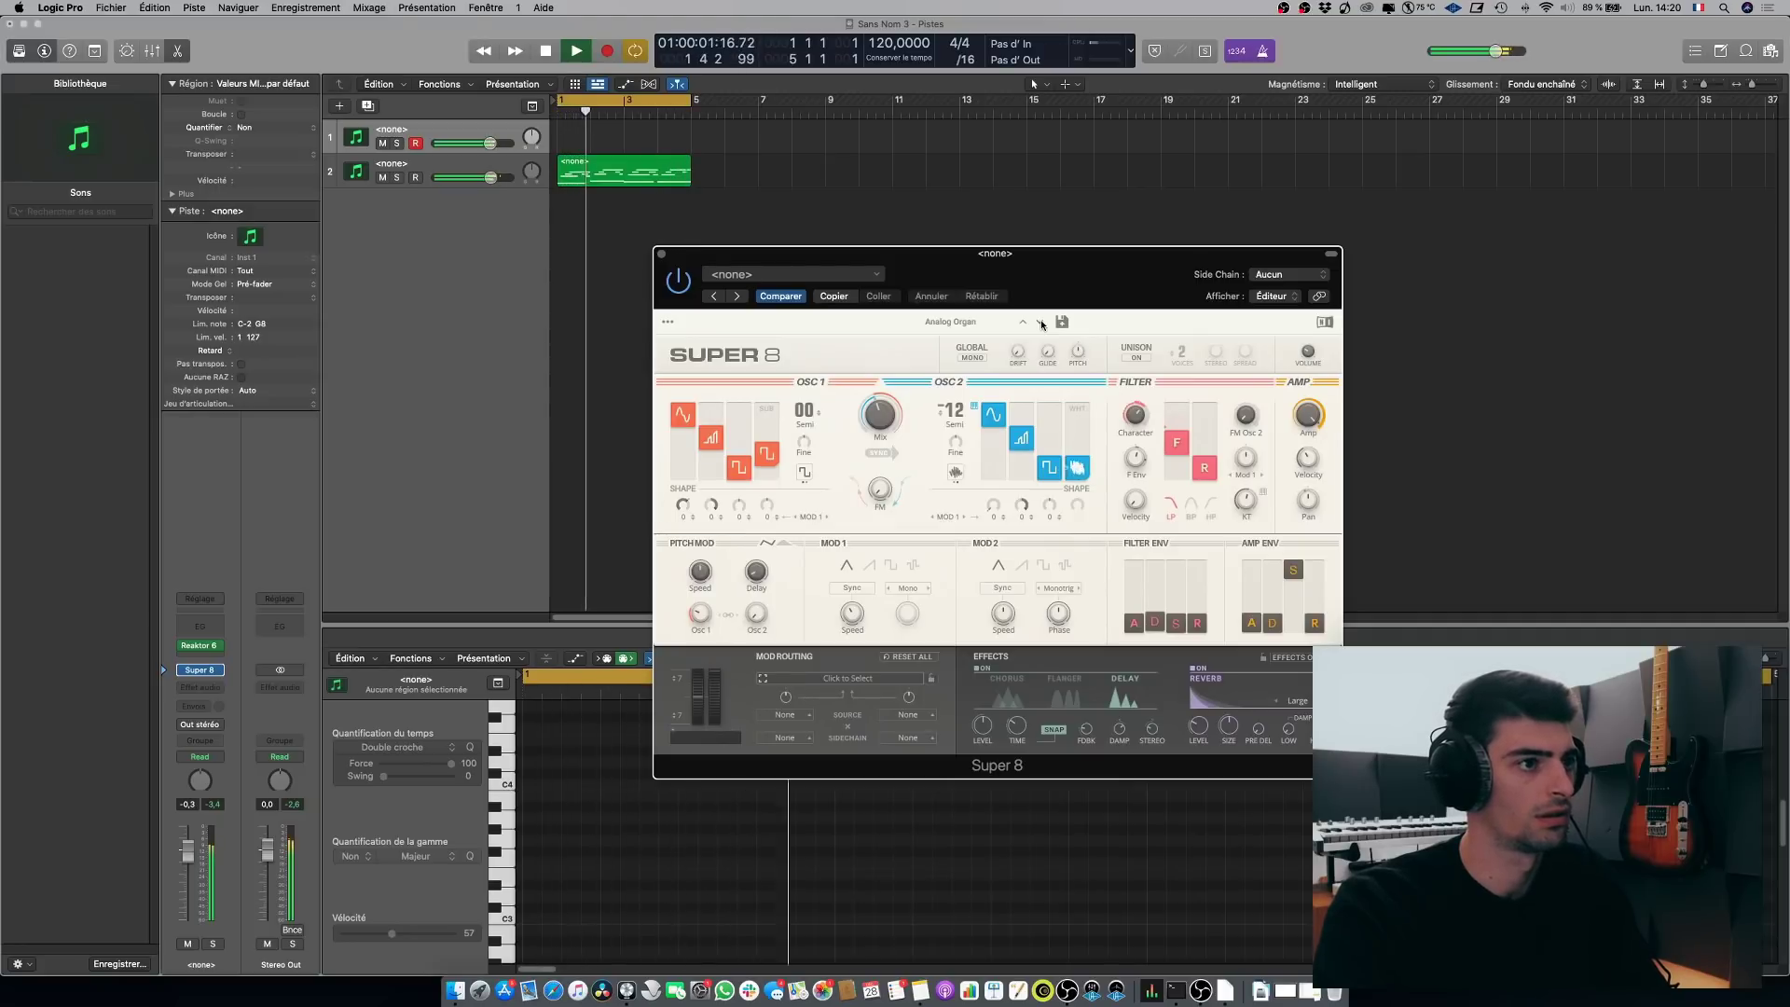
{"action": "left_click", "coordinate": [1042, 322]}
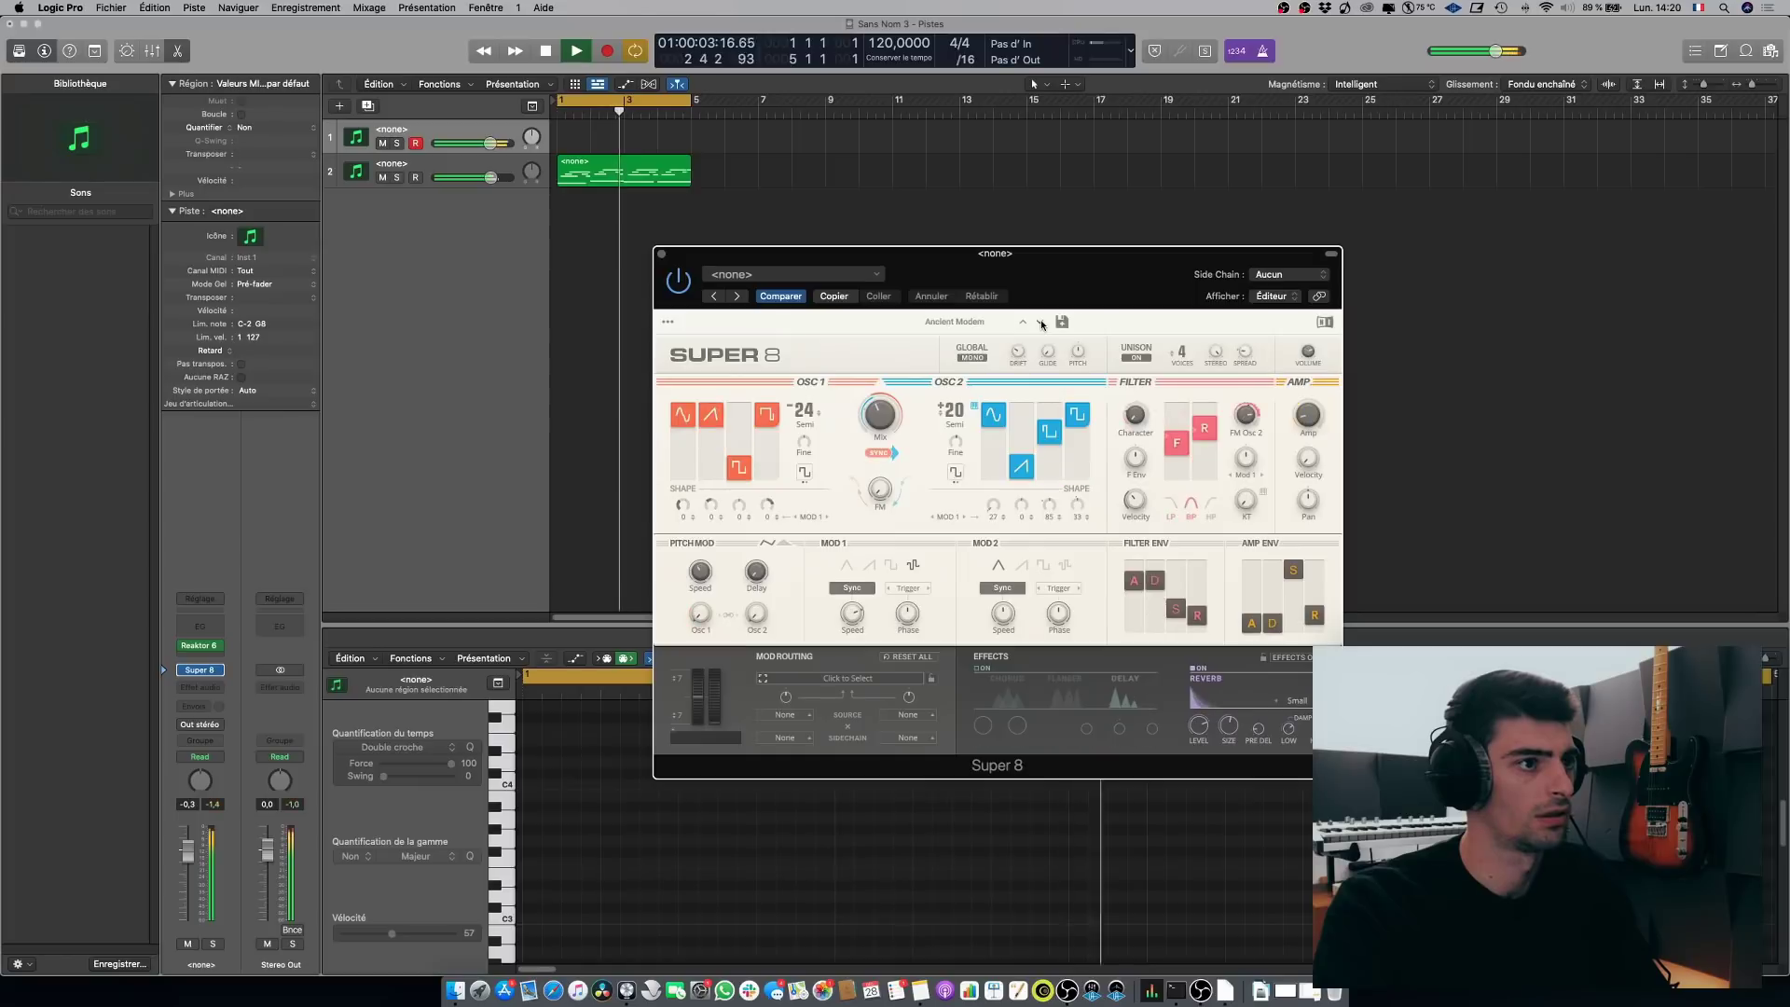
{"action": "left_click", "coordinate": [1041, 322]}
{"action": "left_click", "coordinate": [1042, 322]}
{"action": "left_click", "coordinate": [1042, 322]}
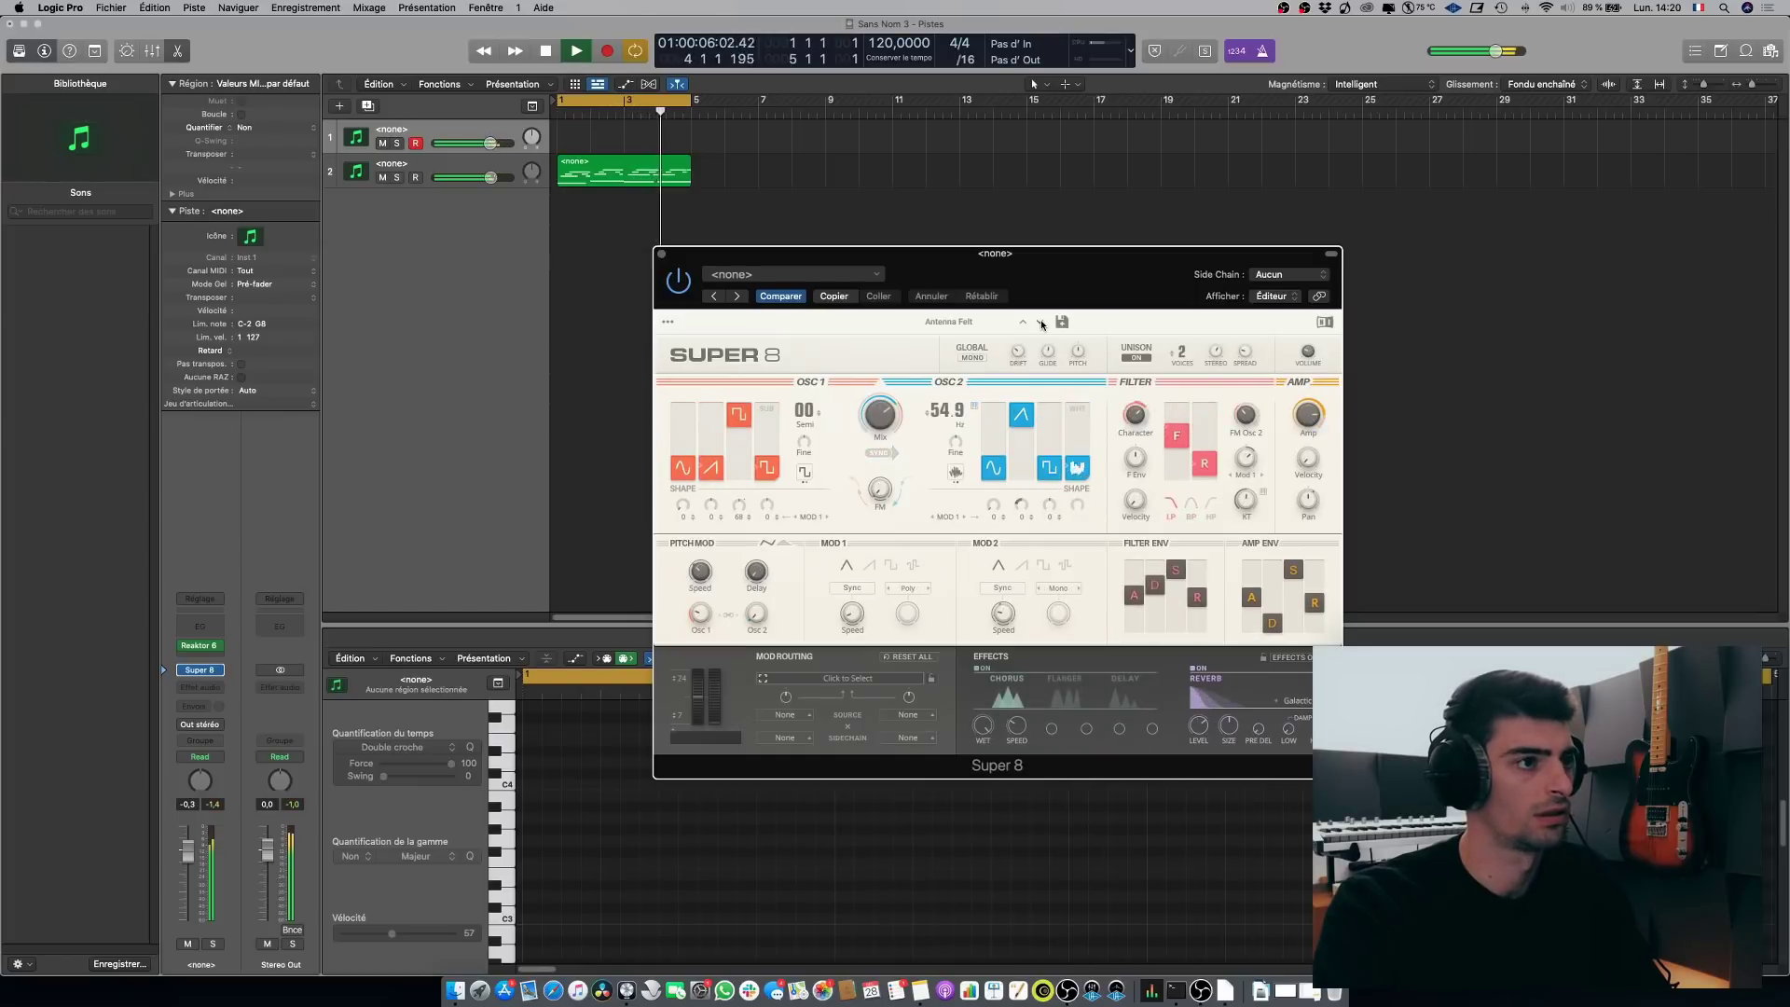
Step: Close the Super 8 window and lower the first track's volume to about -17 dB
{"action": "left_click", "coordinate": [661, 254]}
{"action": "left_click_drag", "start_coordinate": [489, 141], "coordinate": [454, 142]}
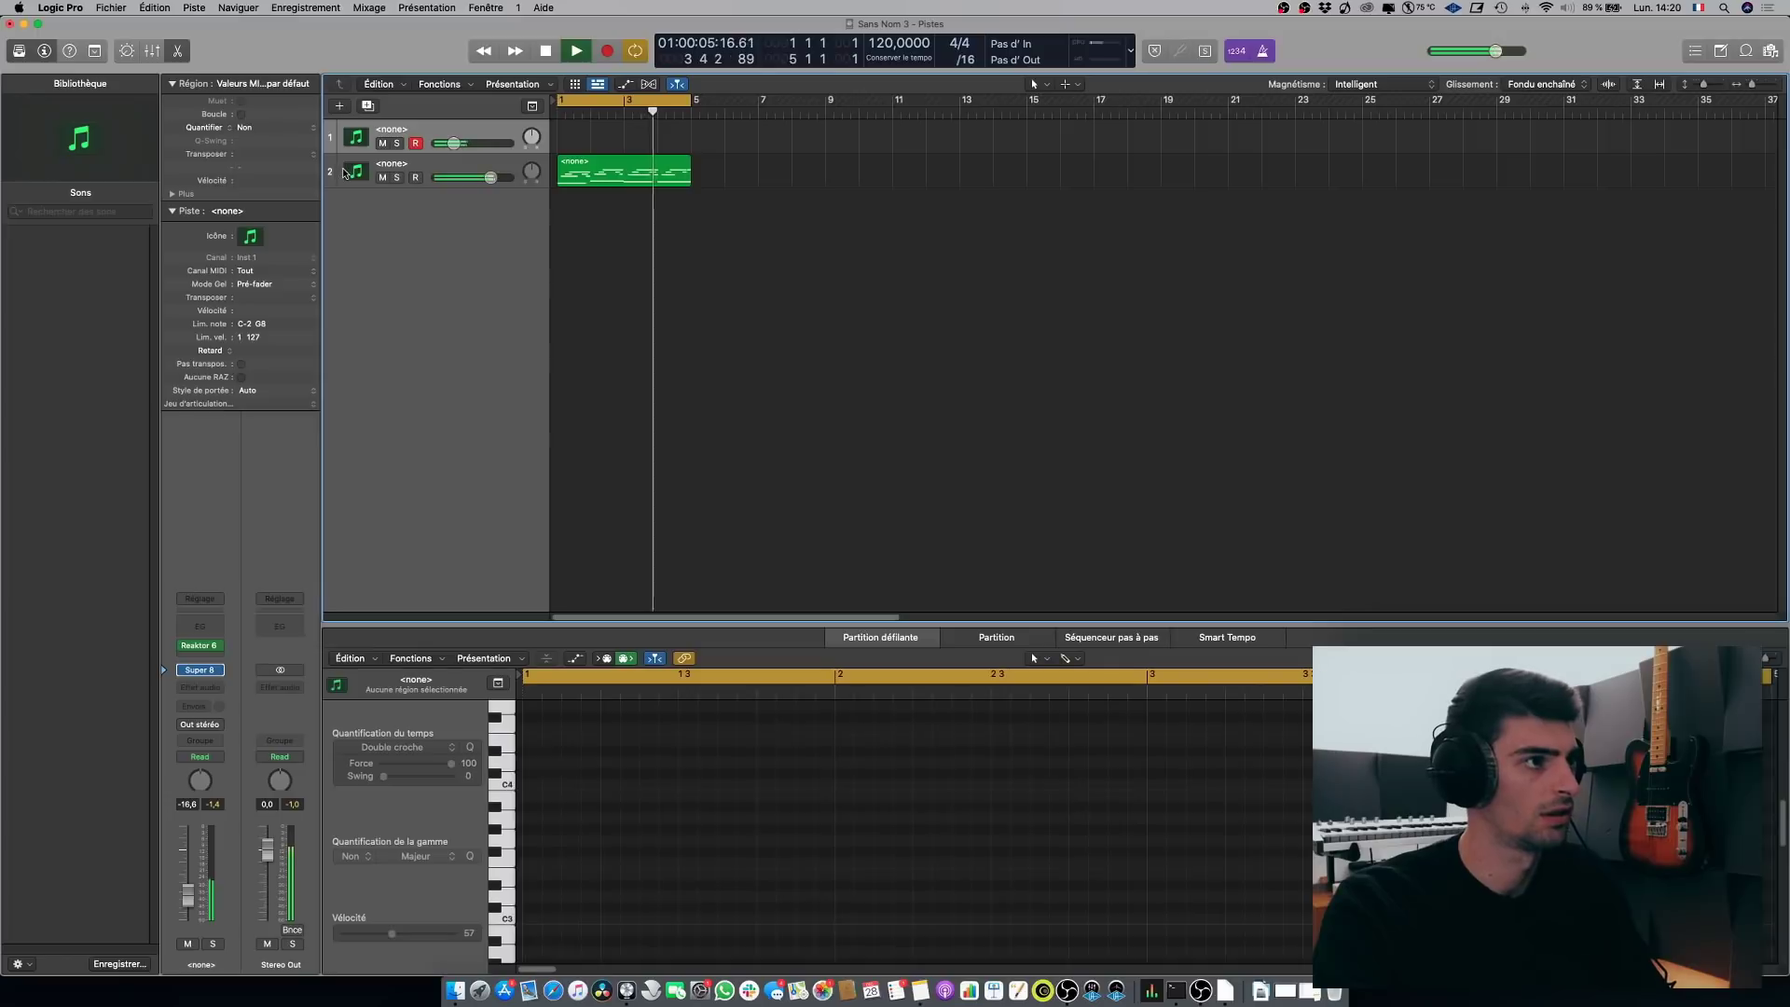
Step: Stop playback and rename the first track Gen and the second track Arp
{"action": "left_click", "coordinate": [532, 159]}
{"action": "key", "text": "space"}
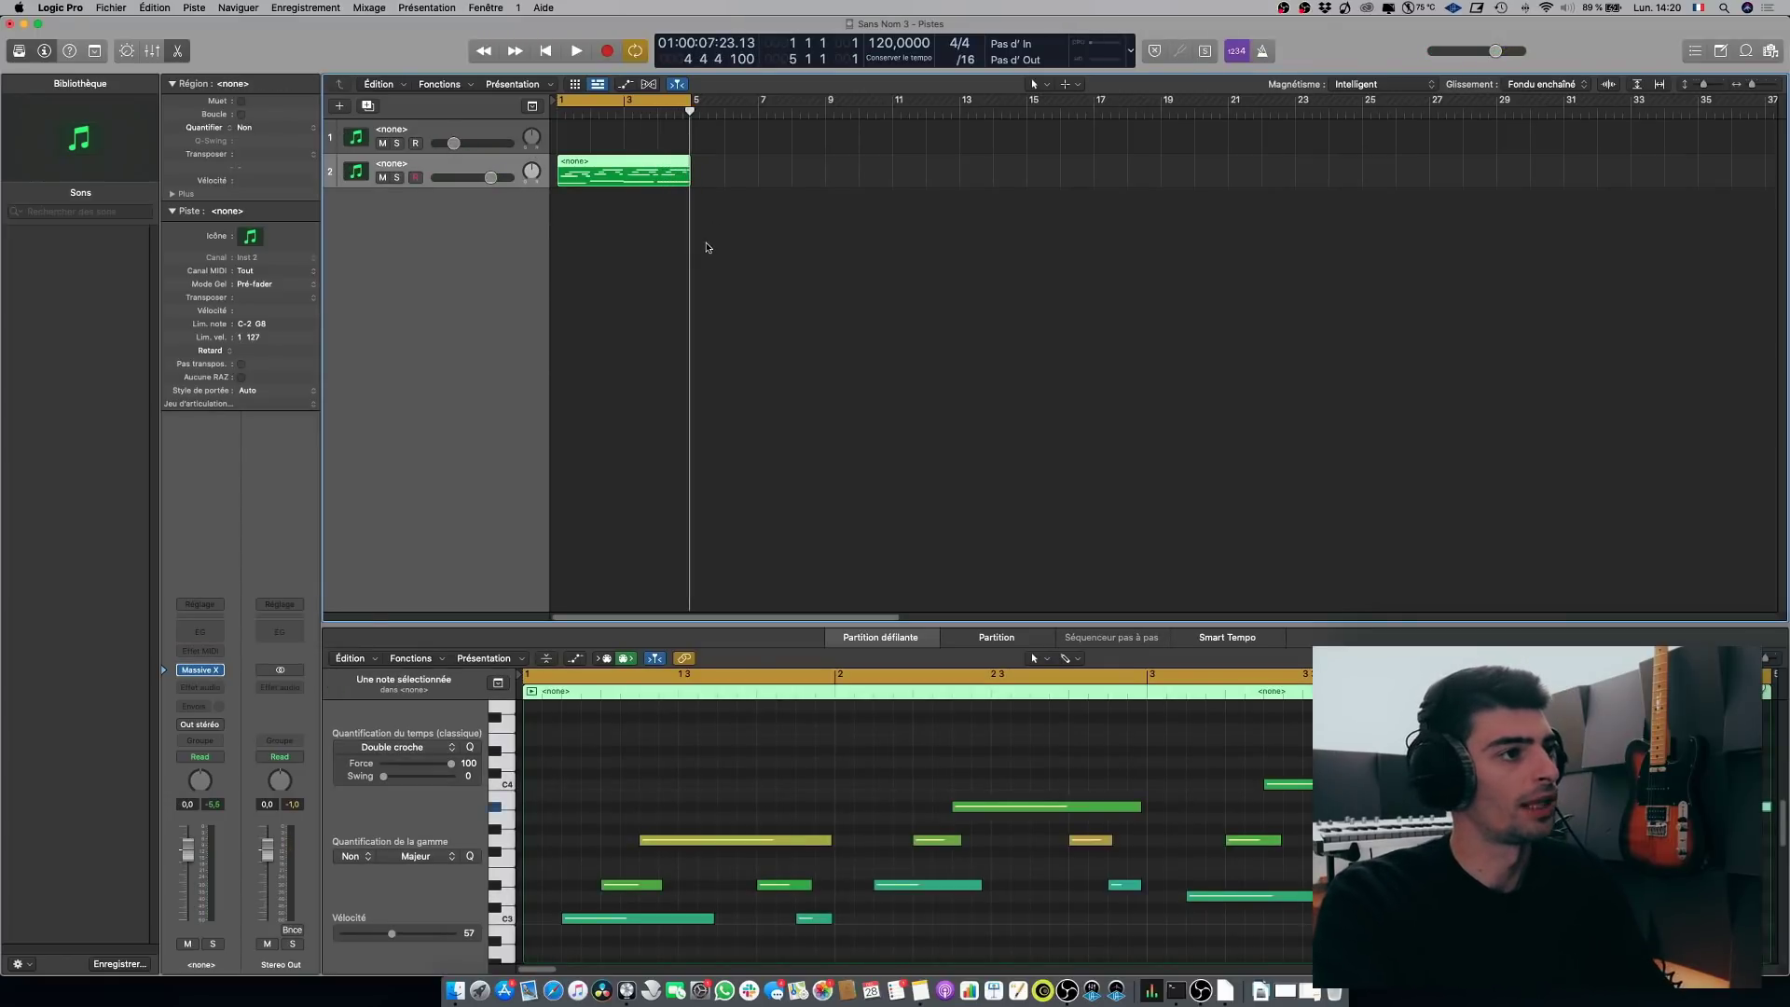
{"action": "double_click", "coordinate": [391, 163]}
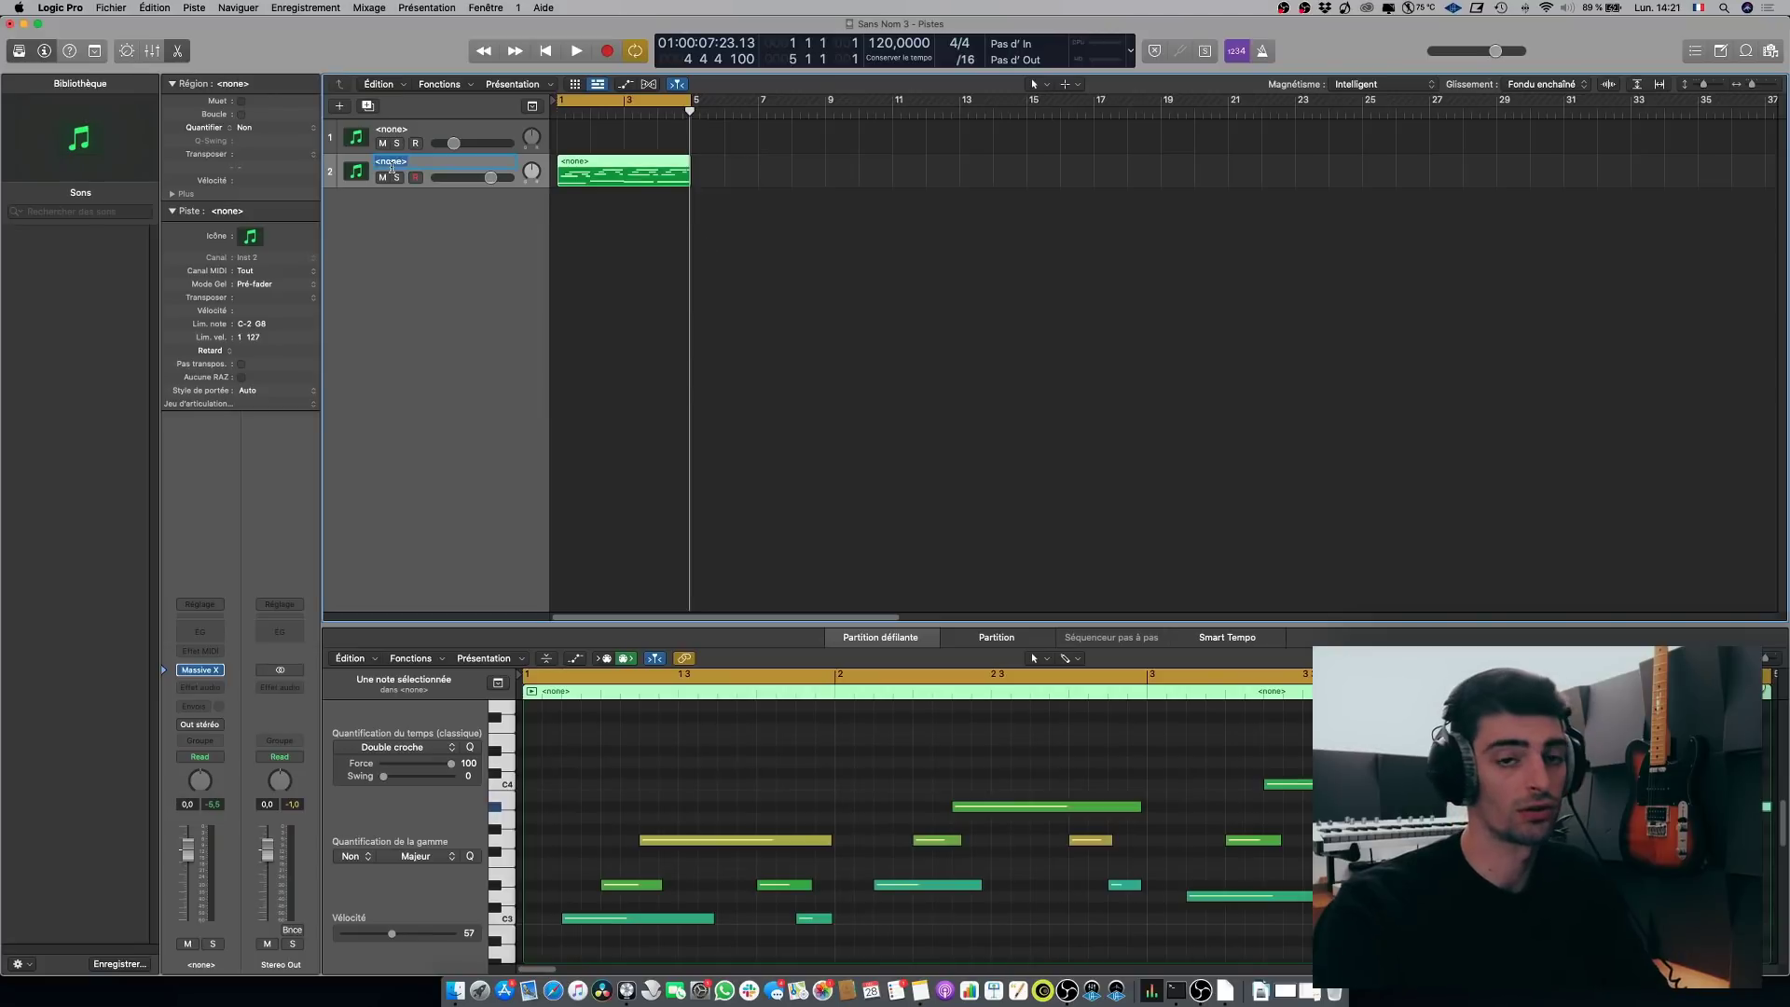
Step: Create one new software instrument track with Massive X and lower its volume to -8.6 dB
{"action": "left_click", "coordinate": [343, 107]}
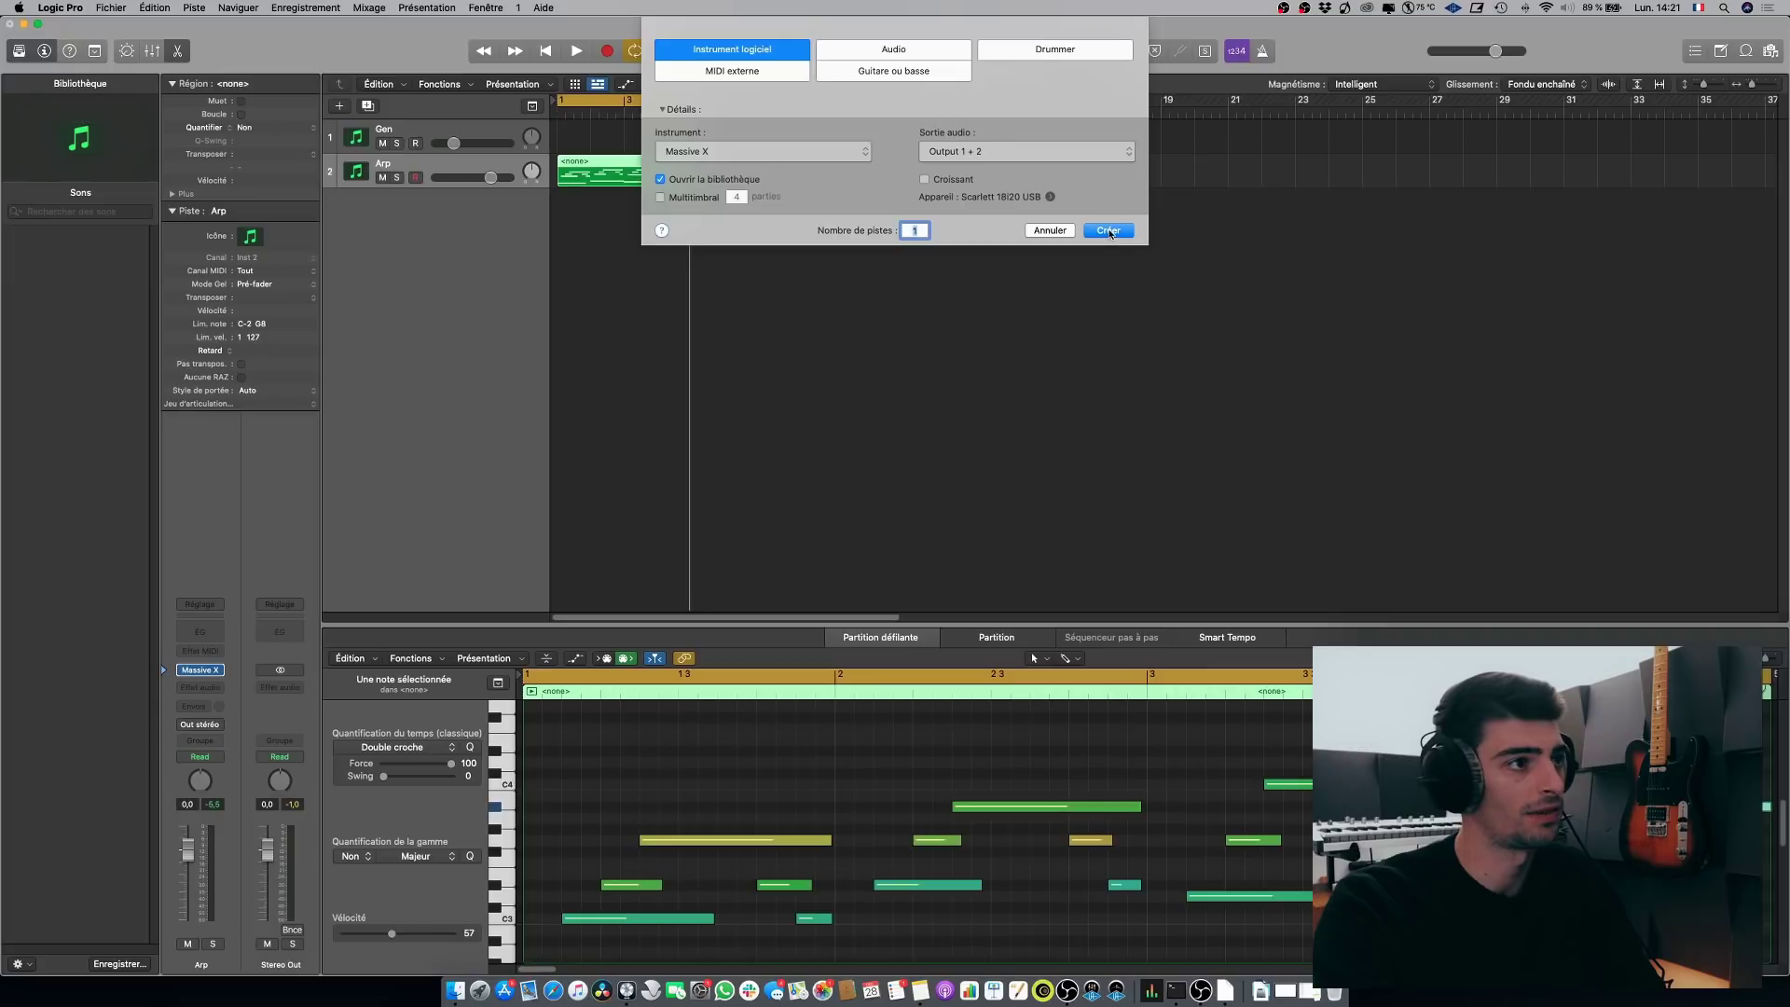
{"action": "key", "text": "Return"}
{"action": "left_click_drag", "start_coordinate": [491, 211], "coordinate": [466, 212]}
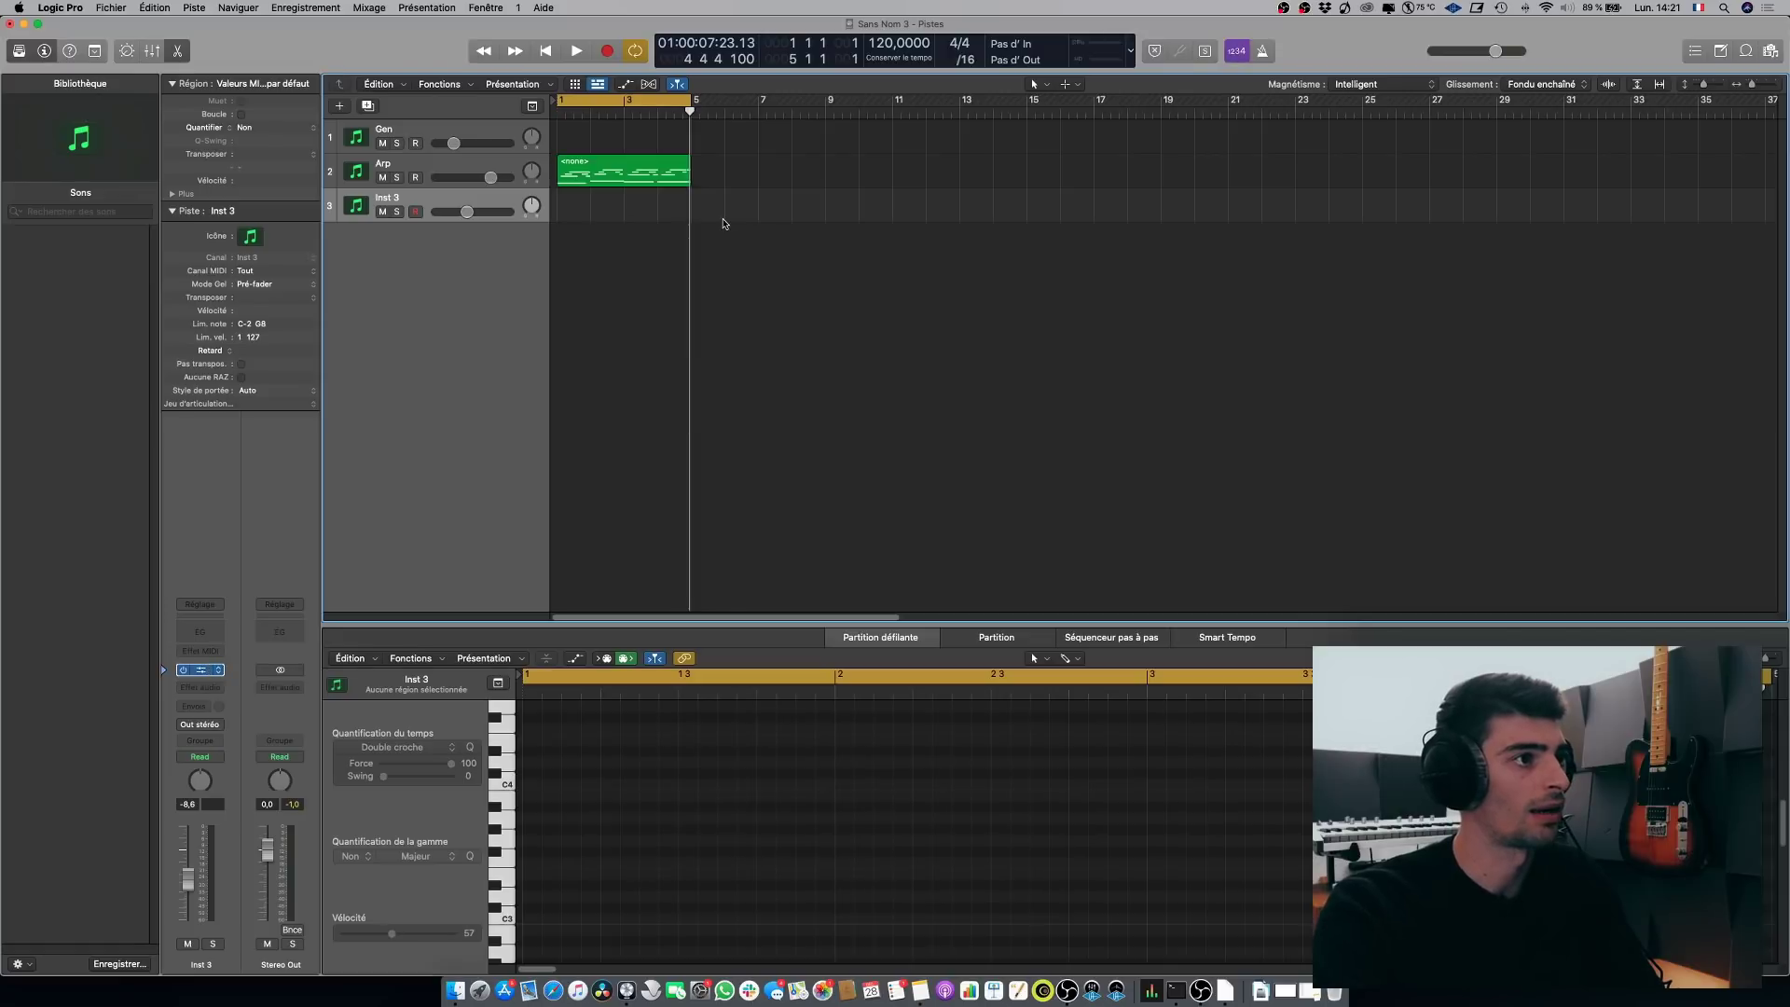
Step: Load Atmo Fist from the Mechanix category on the third track during playback and audition the following presets up to Button Pusher
{"action": "key", "text": "space"}
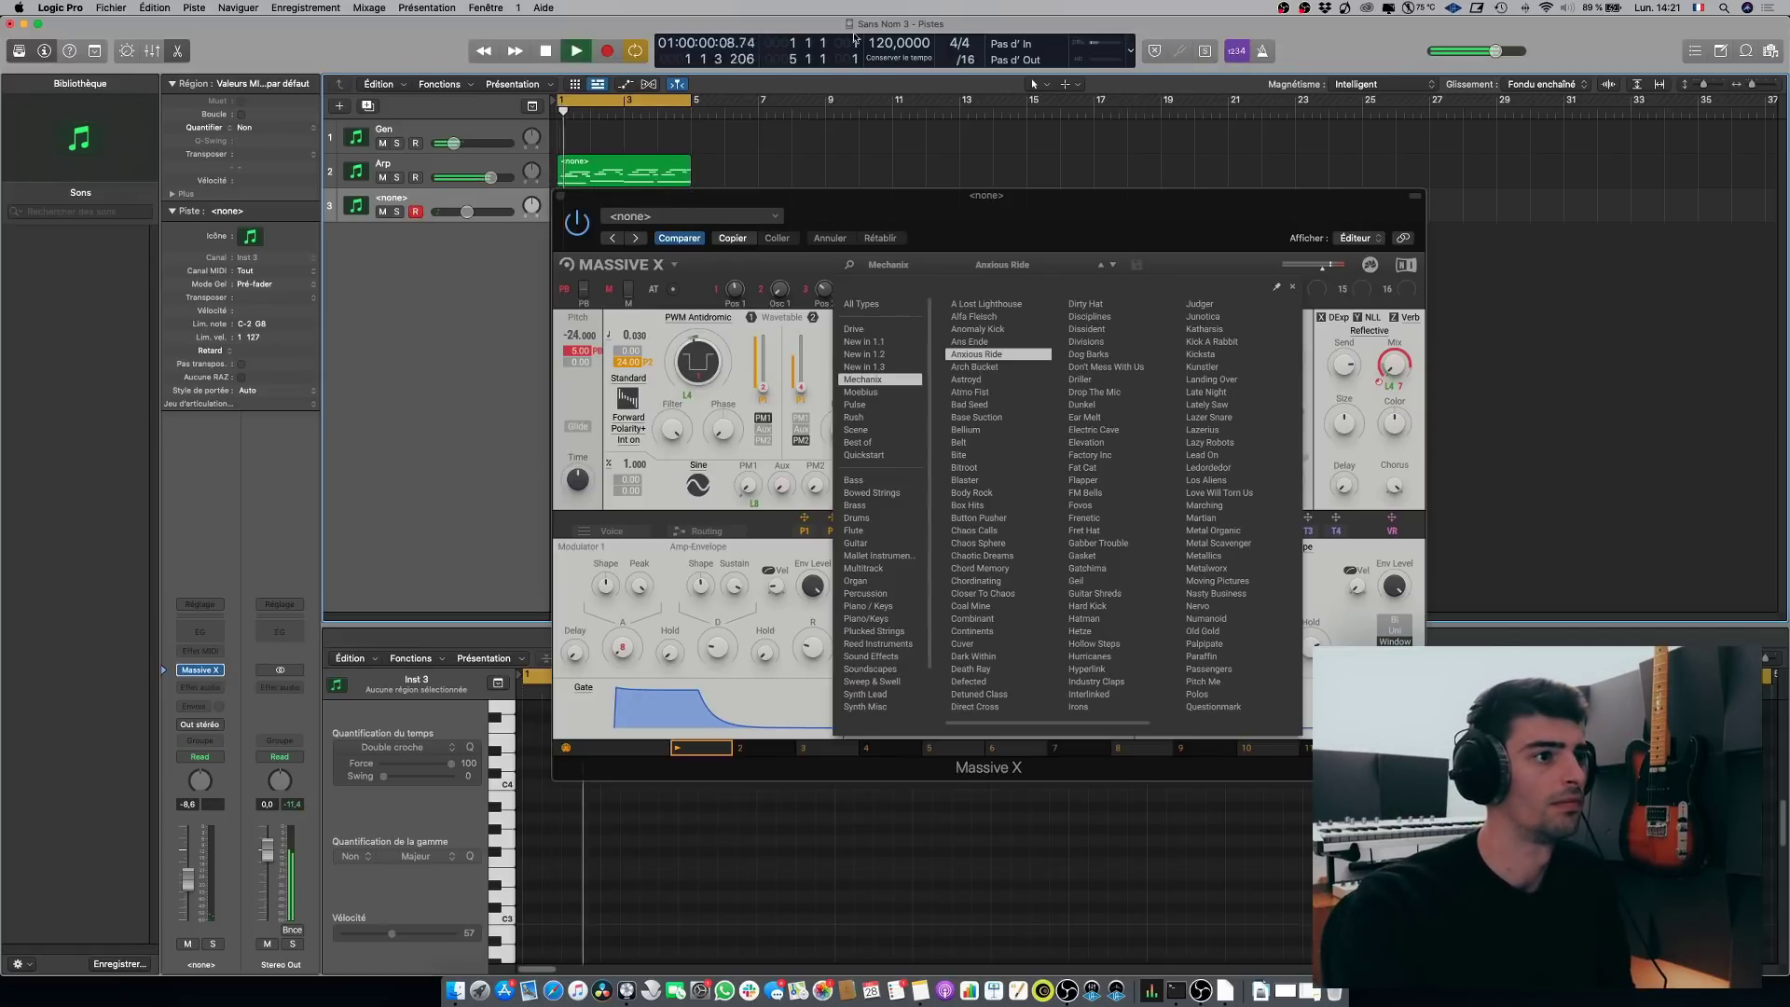
{"action": "double_click", "coordinate": [969, 391]}
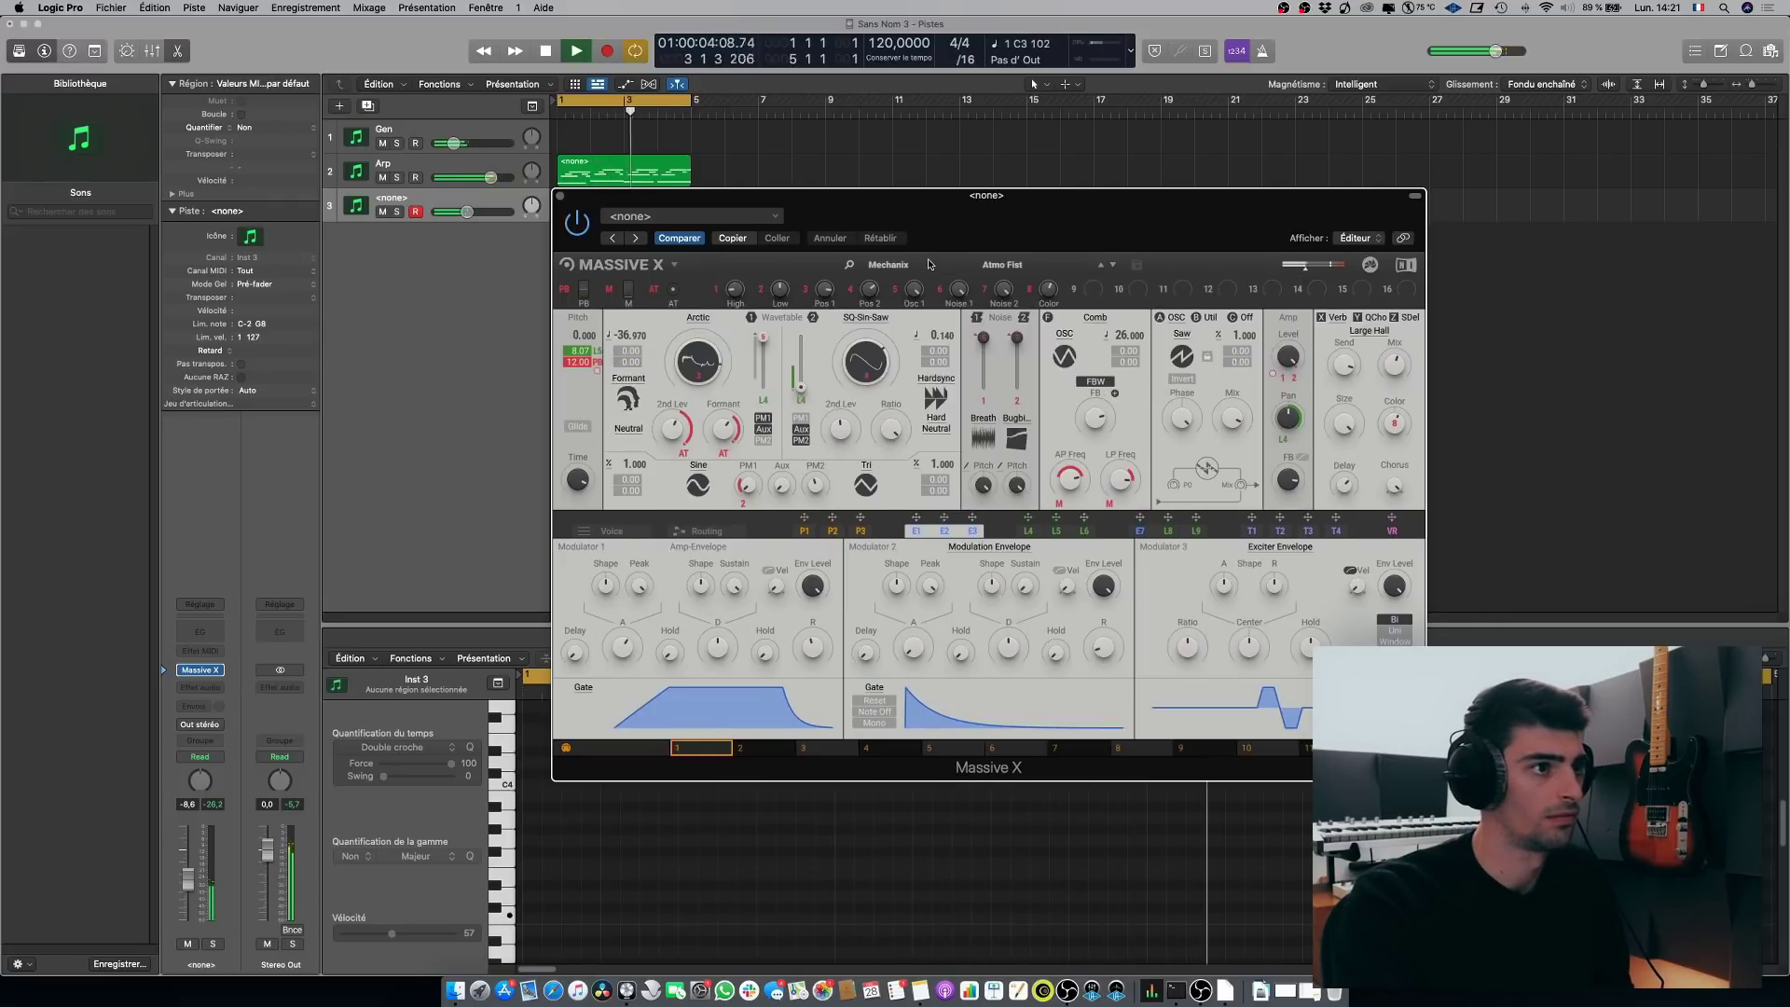
{"action": "left_click", "coordinate": [1113, 267]}
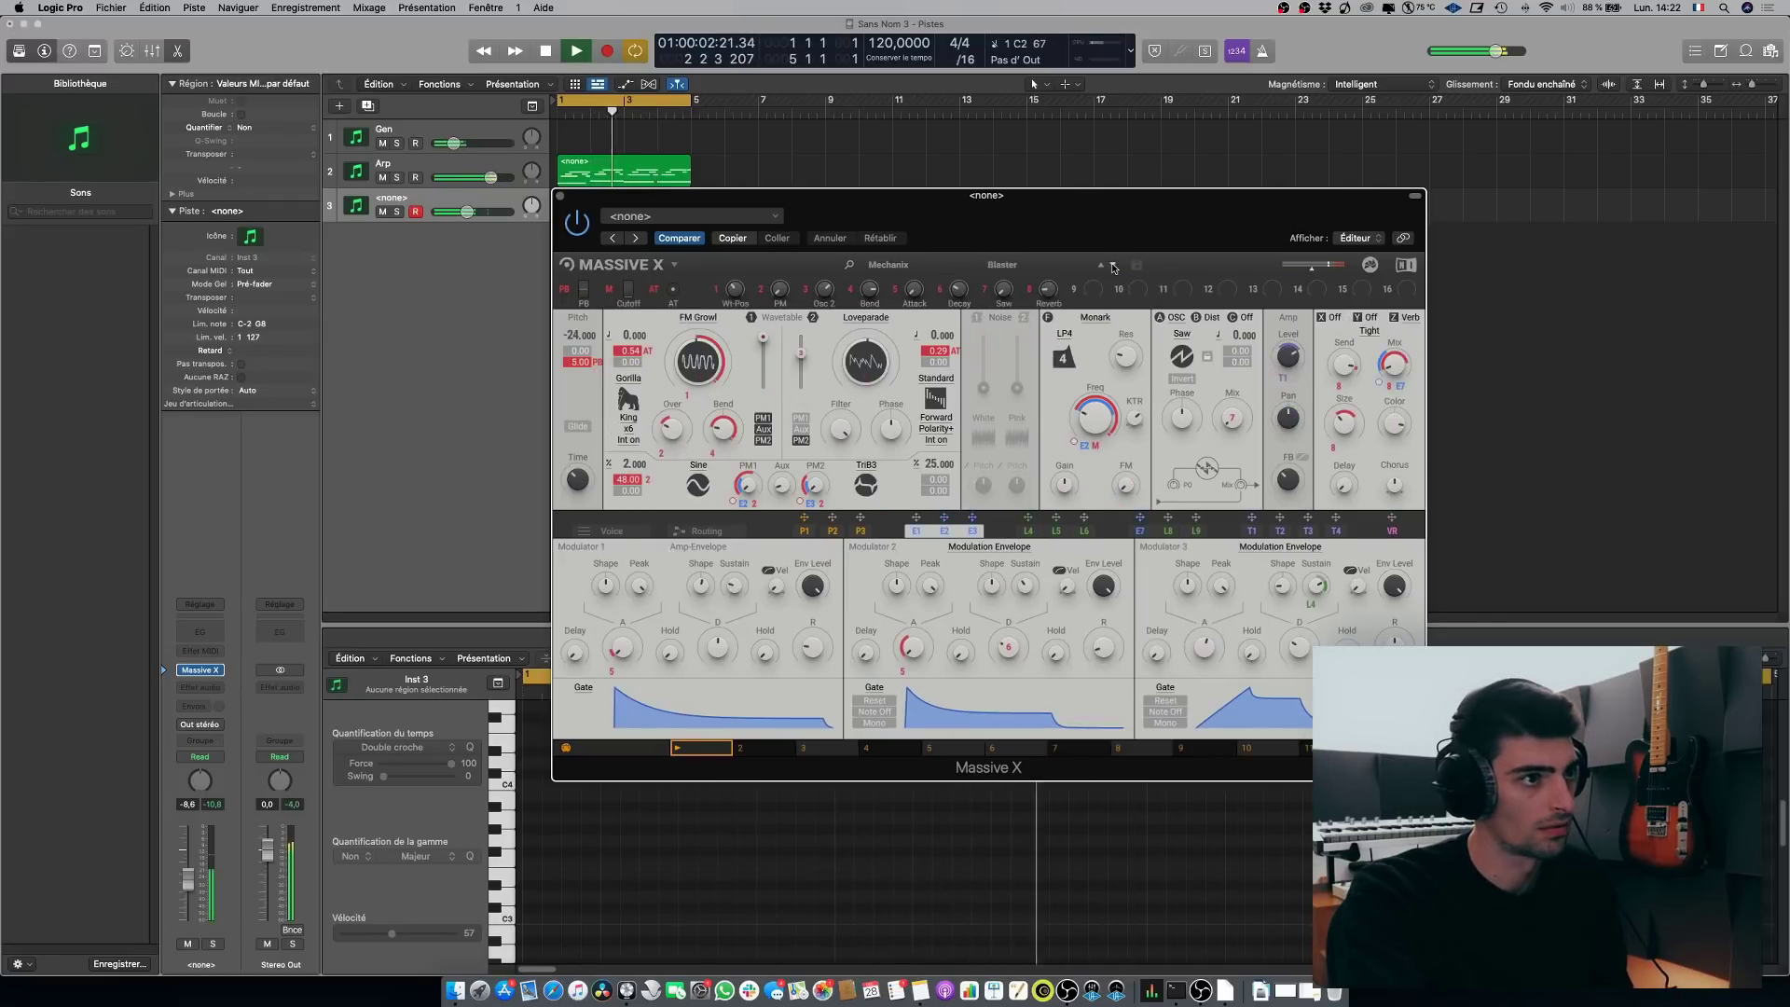
{"action": "left_click", "coordinate": [1113, 267]}
{"action": "left_click", "coordinate": [1113, 268]}
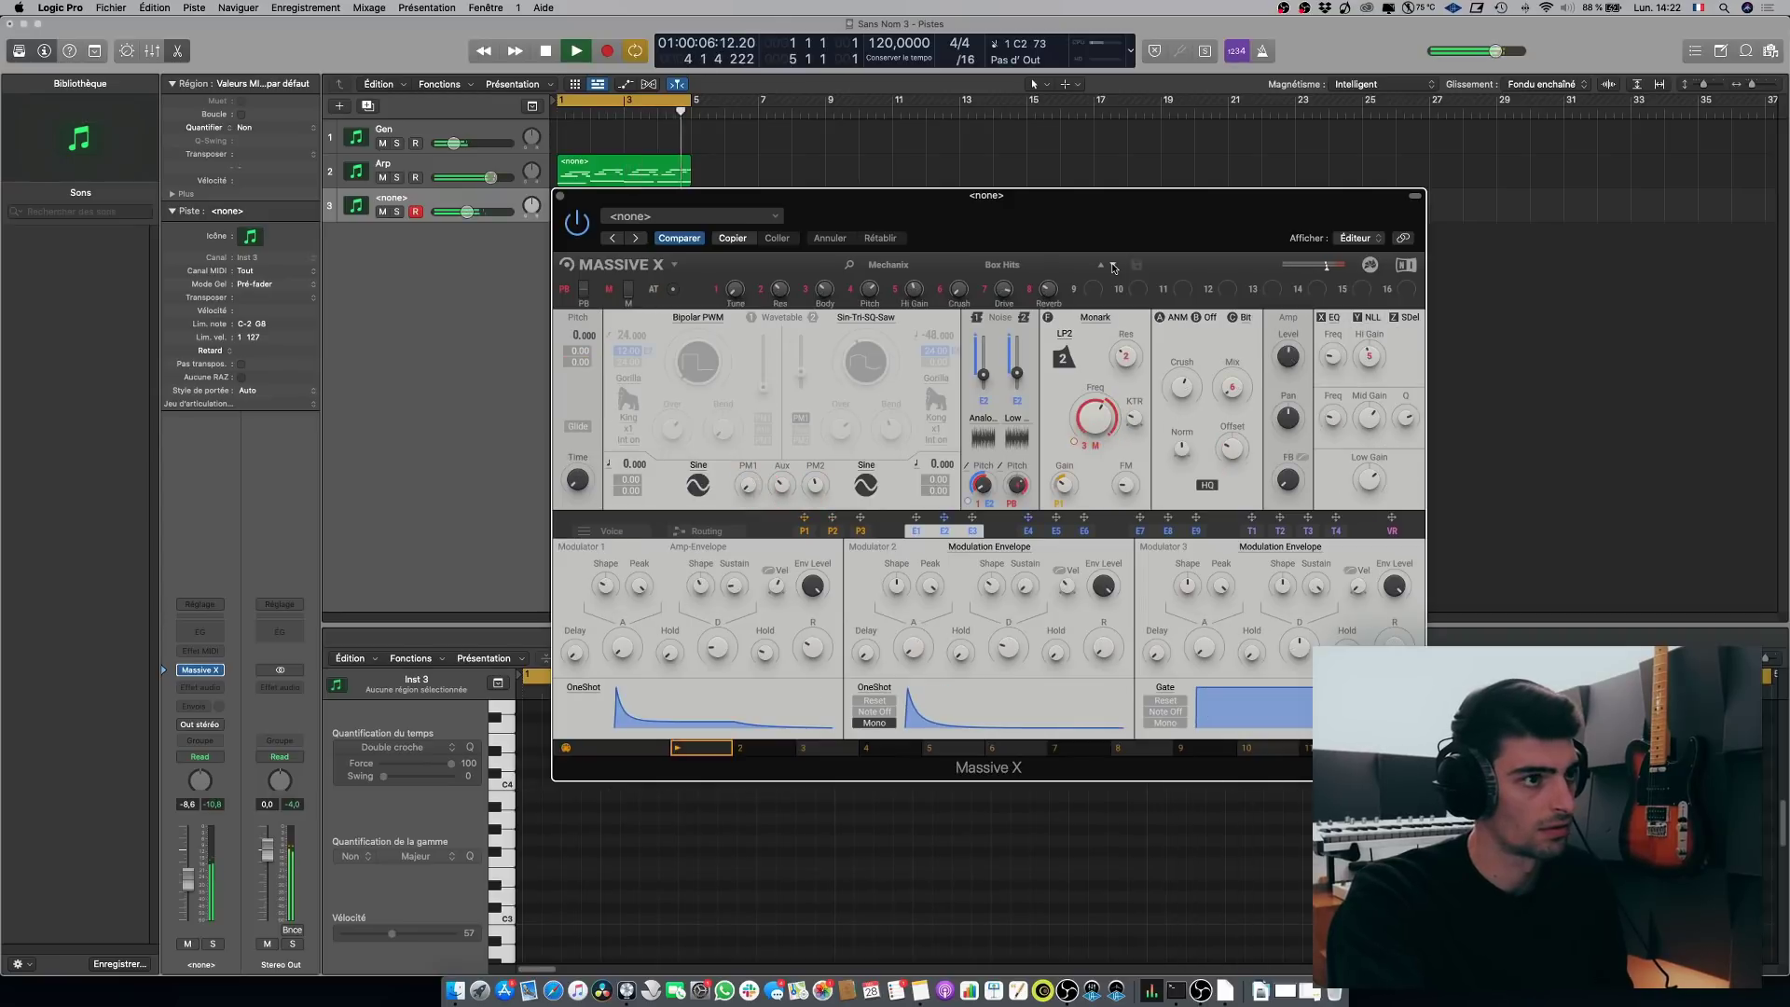
{"action": "left_click", "coordinate": [1113, 268]}
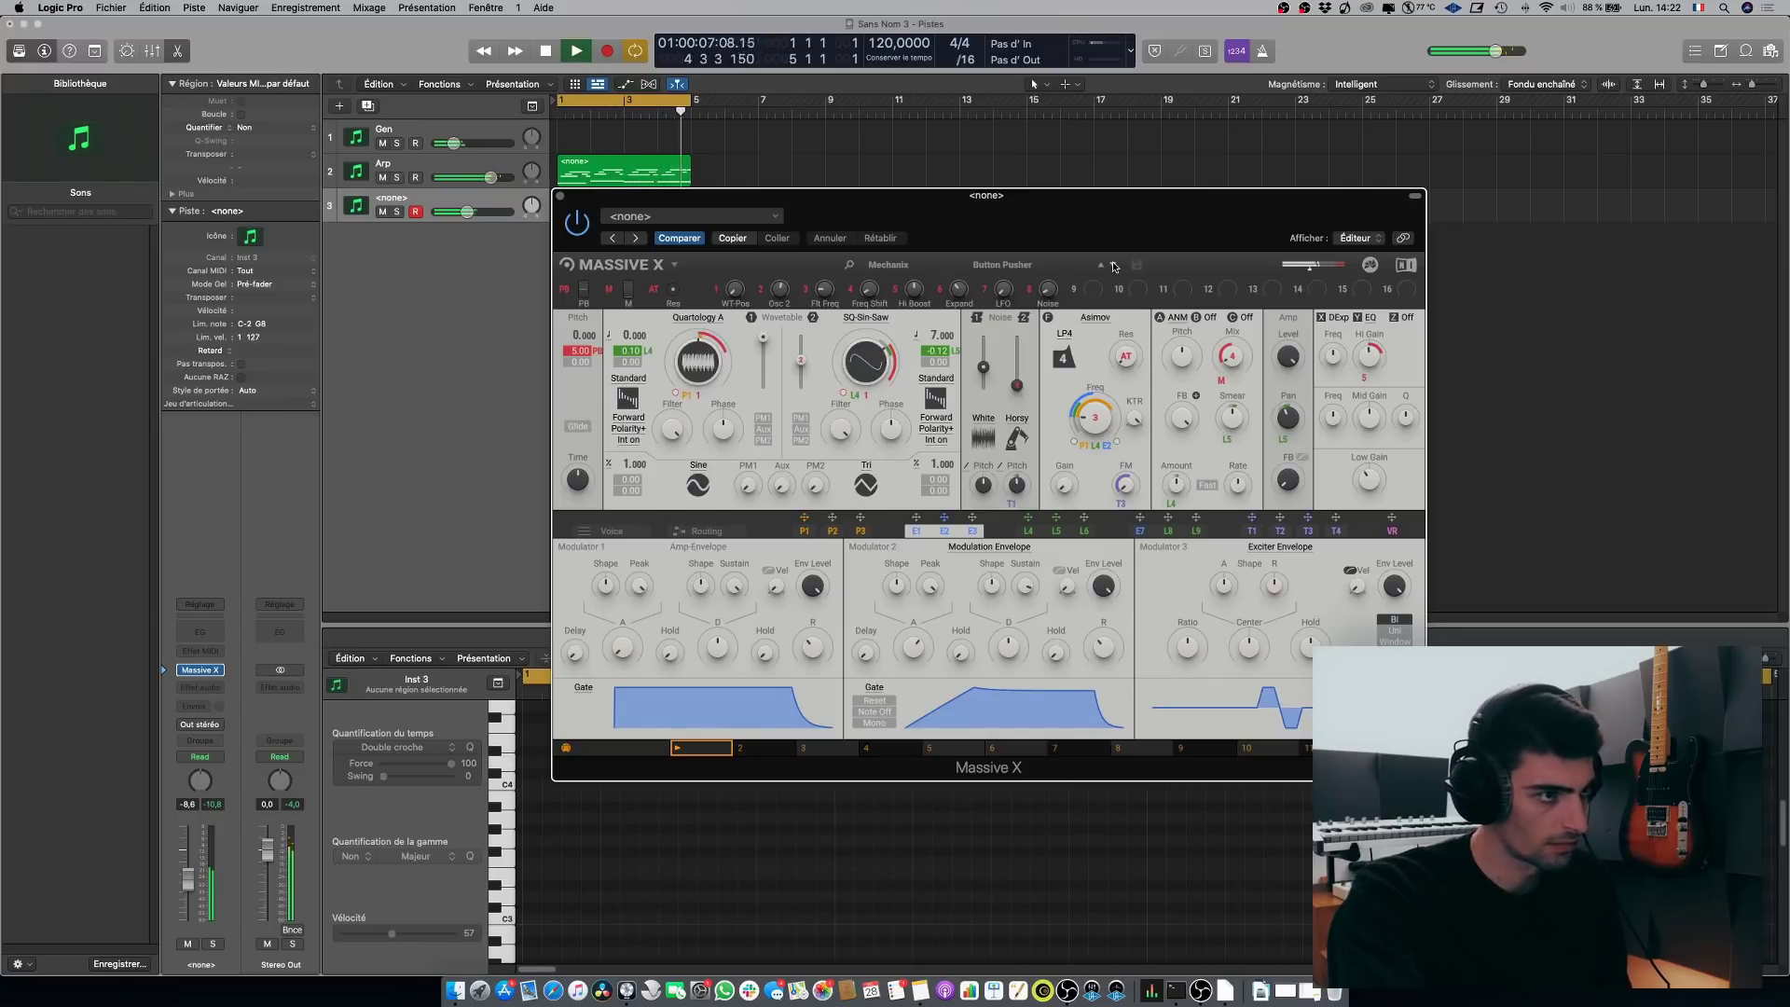
Step: Stop playback, record a Massive X part with the Button Pusher preset on the third track and close the instrument window
{"action": "key", "text": "space"}
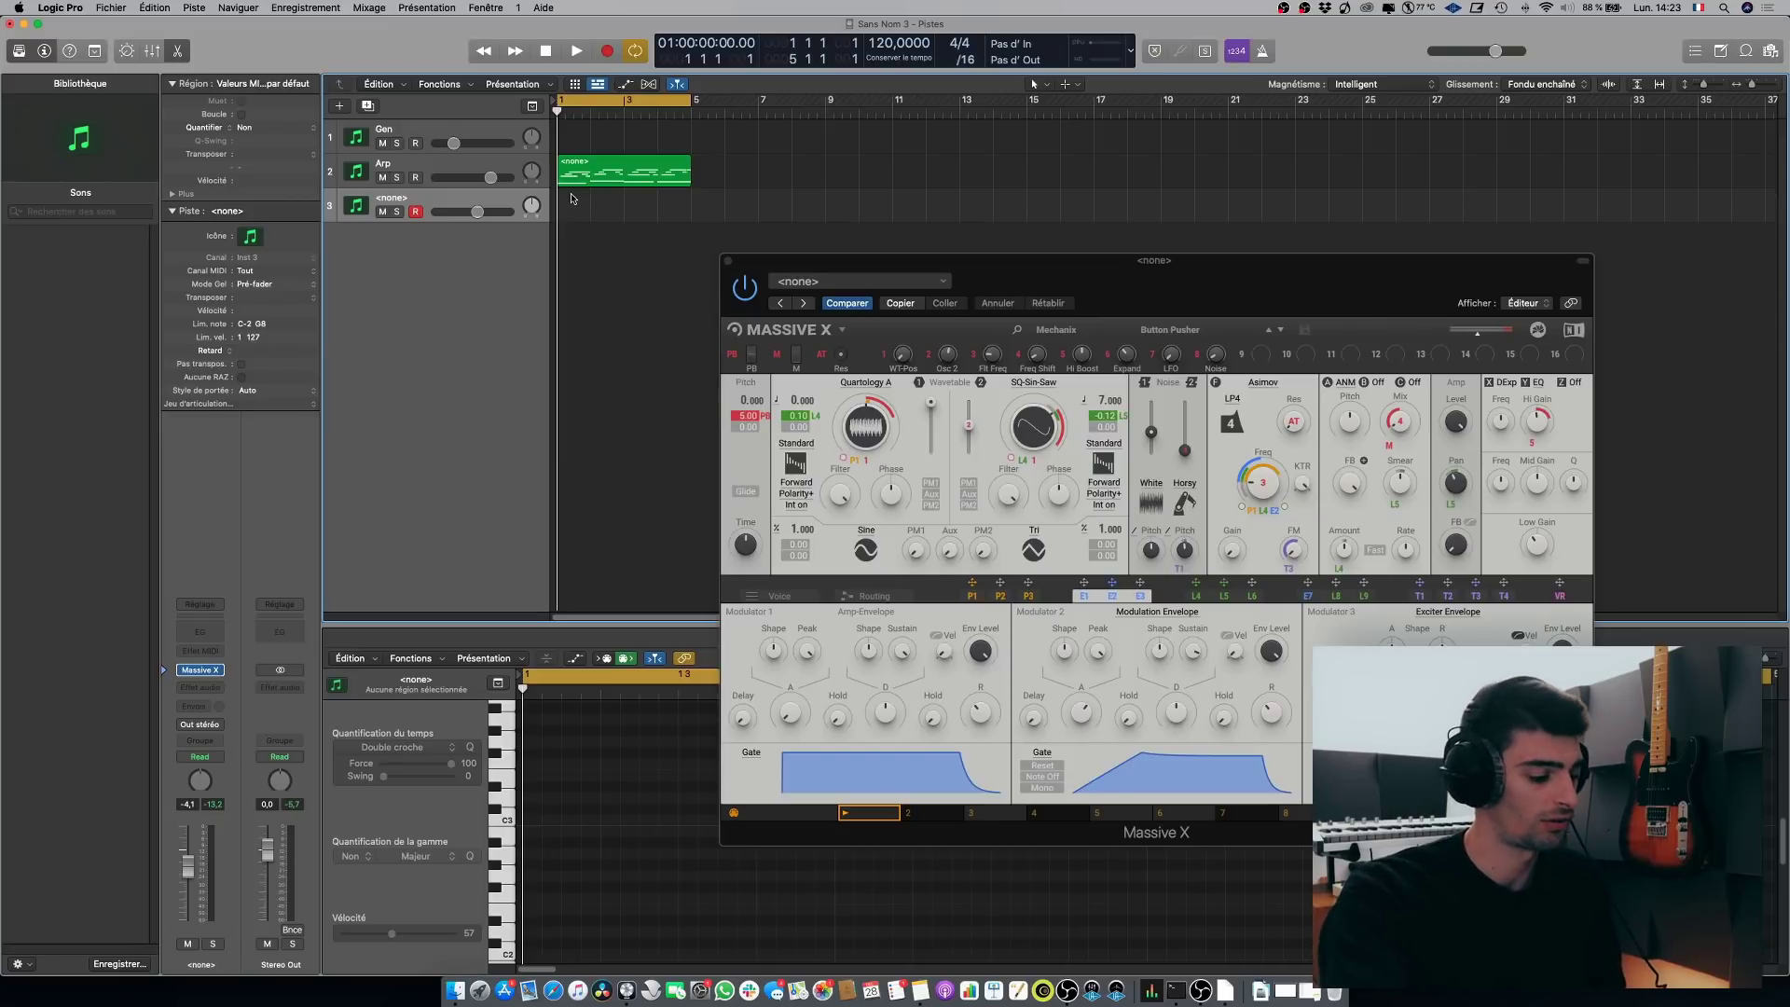
{"action": "key", "text": "r"}
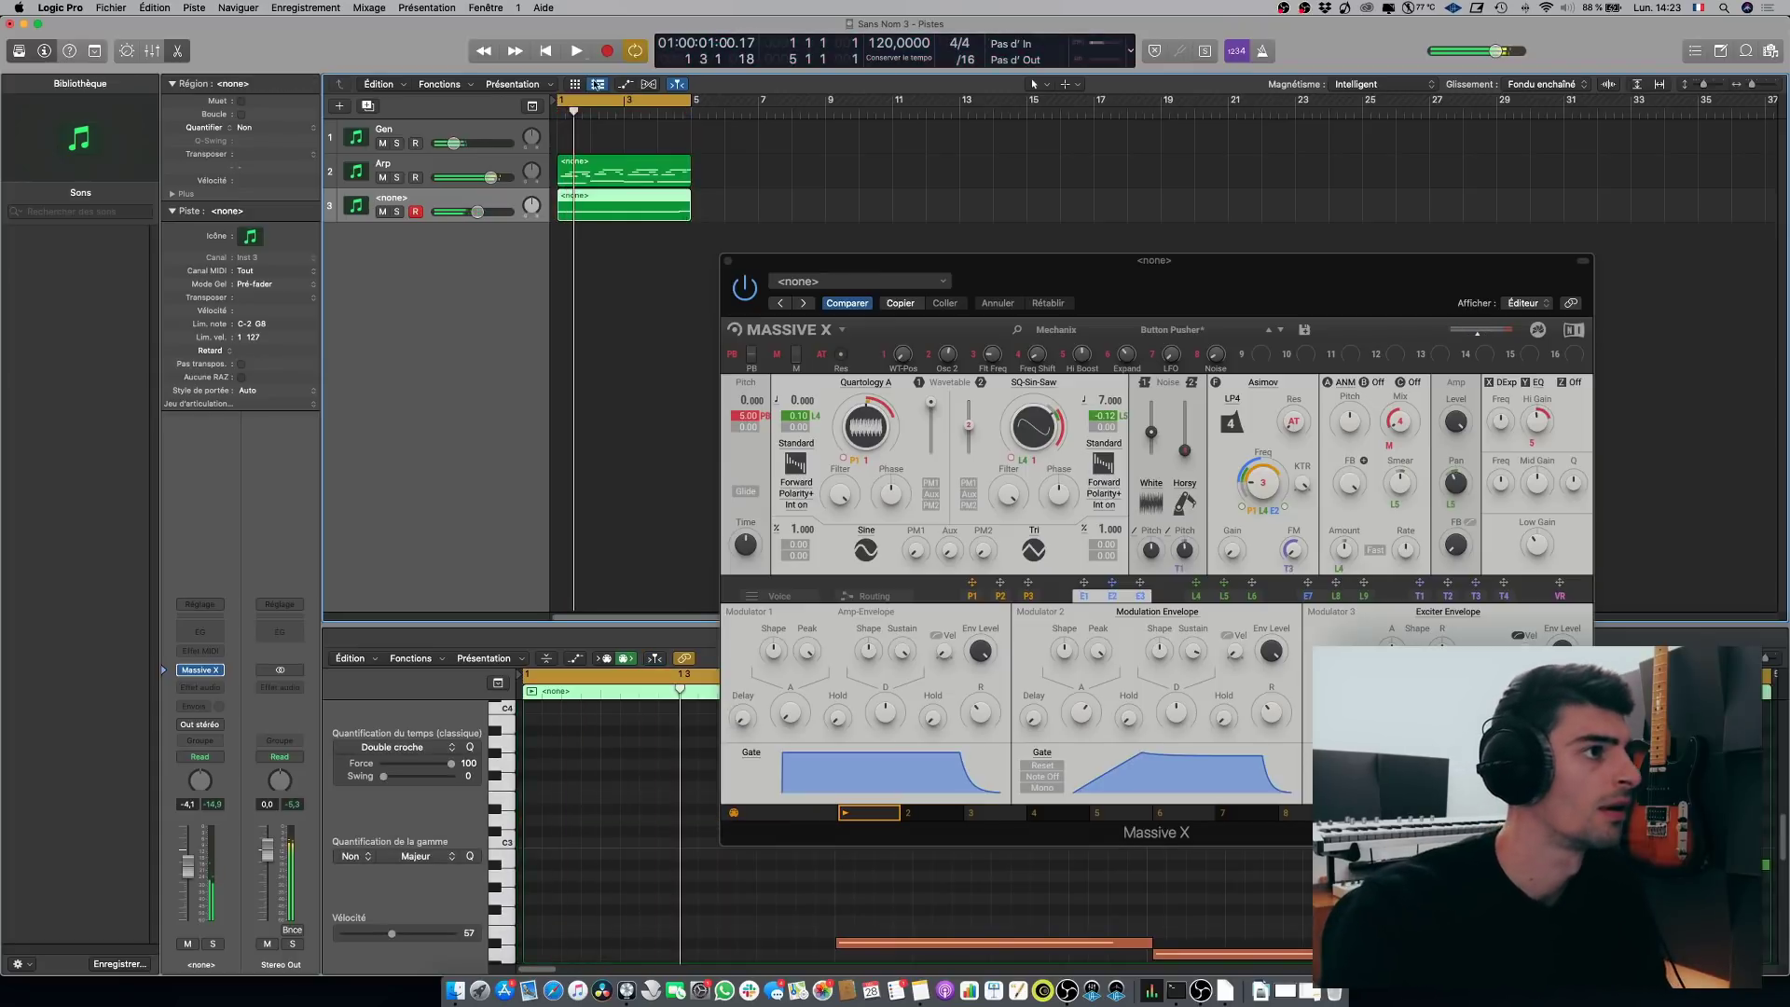
{"action": "left_click", "coordinate": [730, 262]}
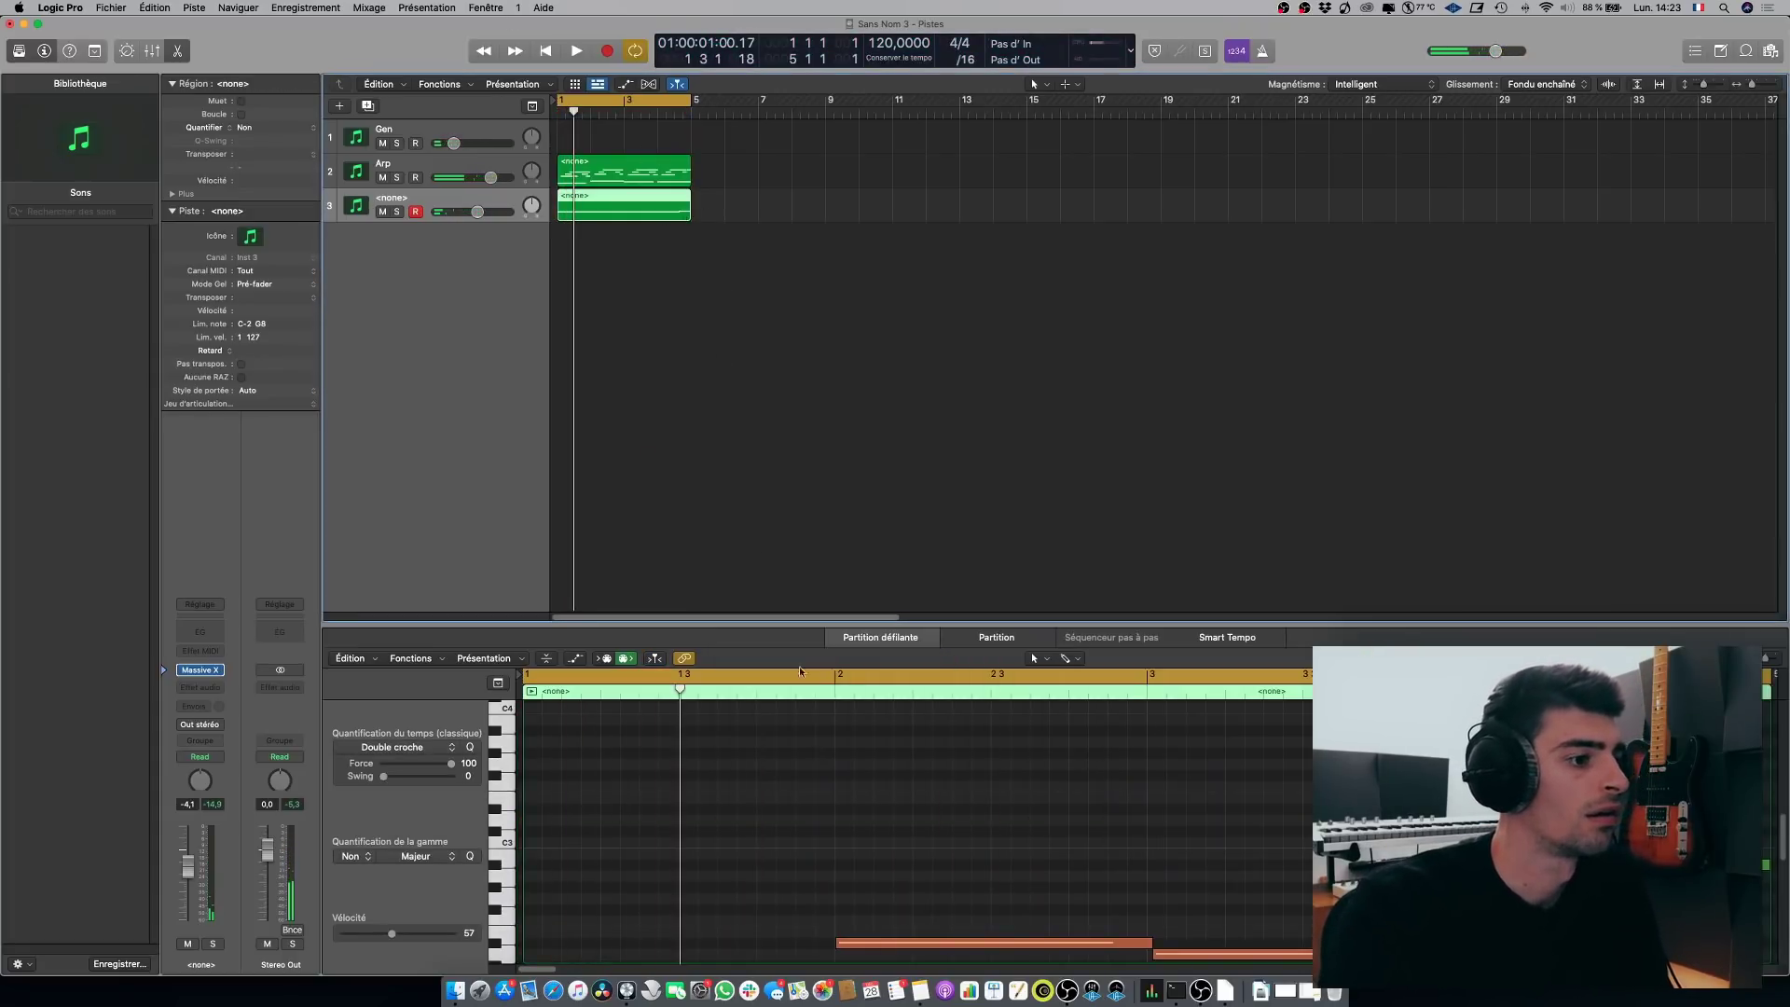
Step: Select all the notes of the third track's recorded region and play the arrangement to check them
{"action": "left_click", "coordinate": [819, 907]}
{"action": "key", "text": "super+a"}
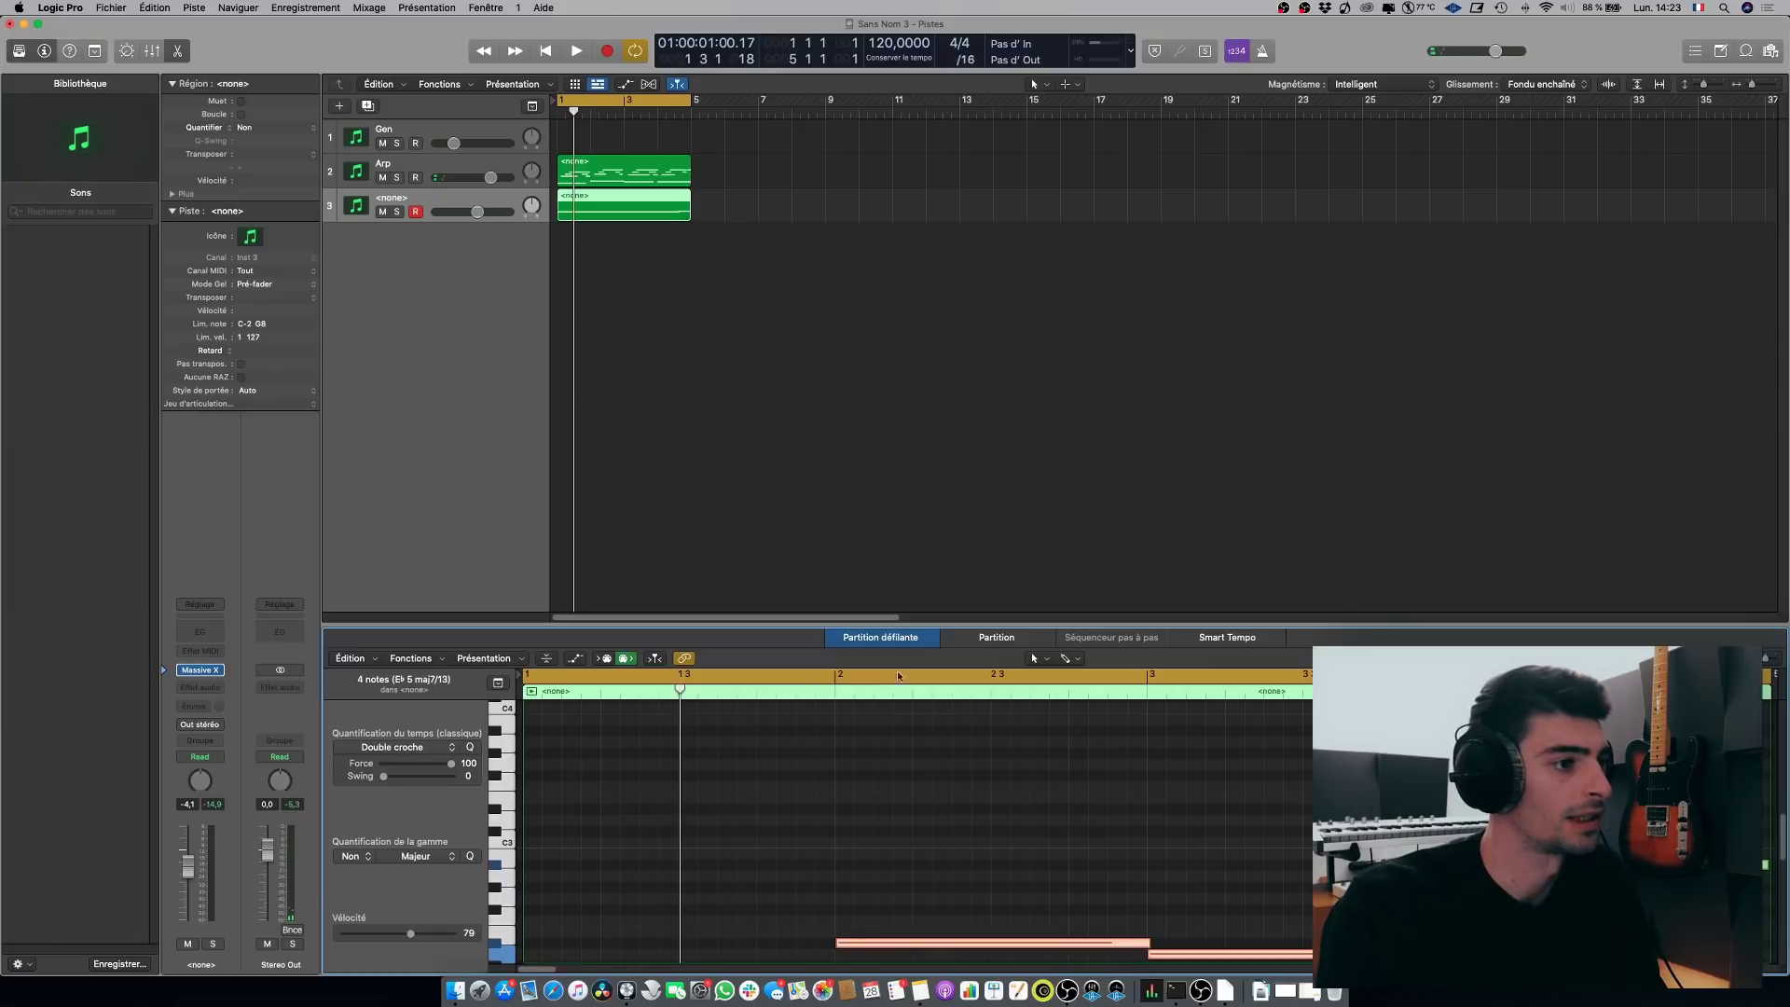
{"action": "key", "text": "super+Left"}
{"action": "key", "text": "super+Left"}
{"action": "key", "text": "super+Left"}
{"action": "scroll", "coordinate": [811, 825], "scroll_direction": "down", "scroll_amount": 5}
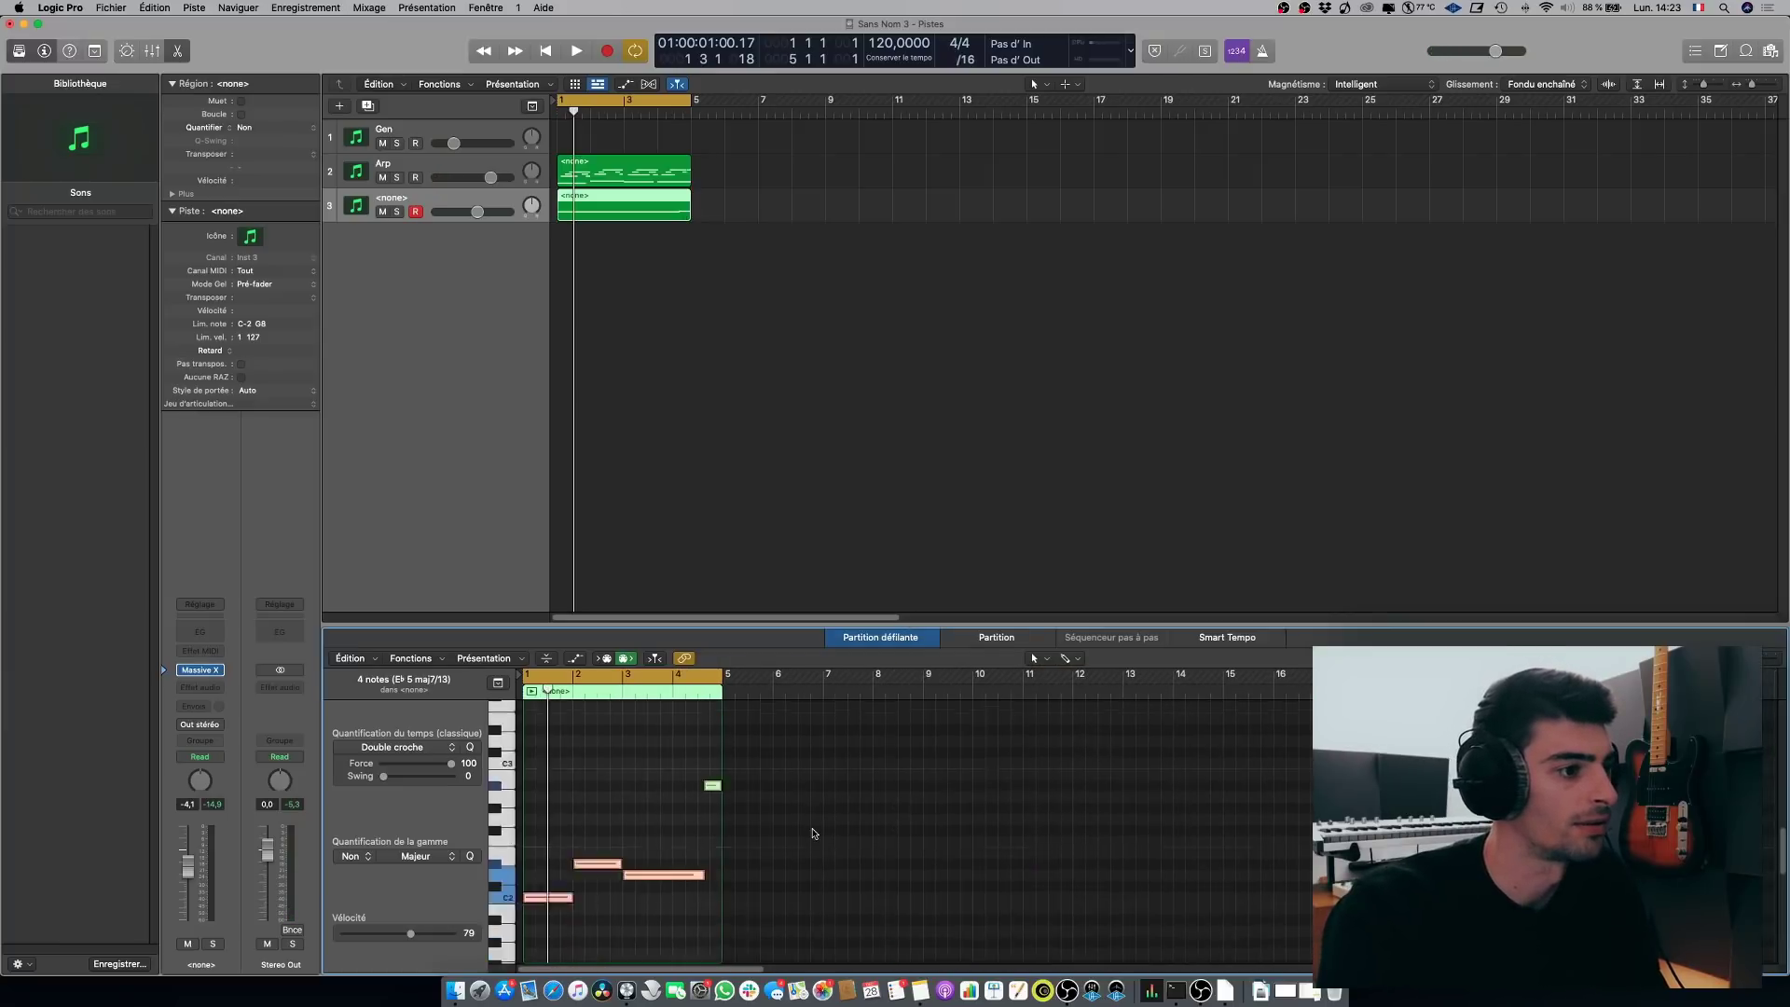
{"action": "key", "text": "space"}
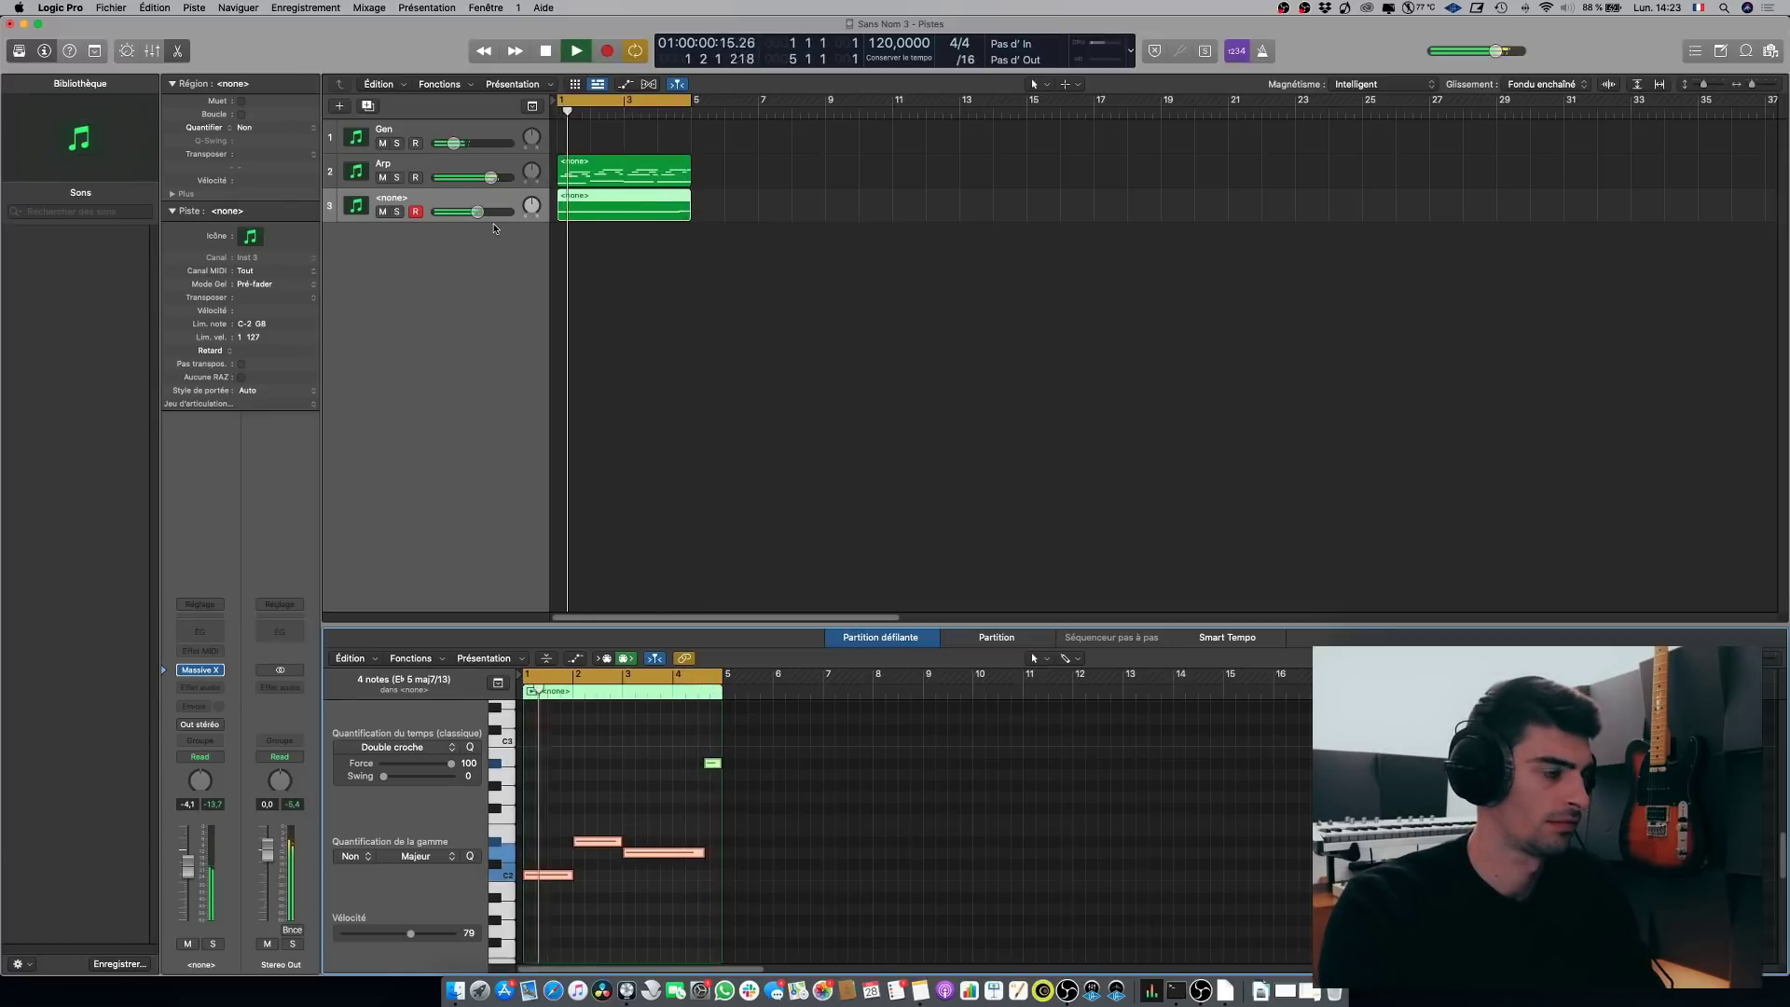
{"action": "key", "text": "space"}
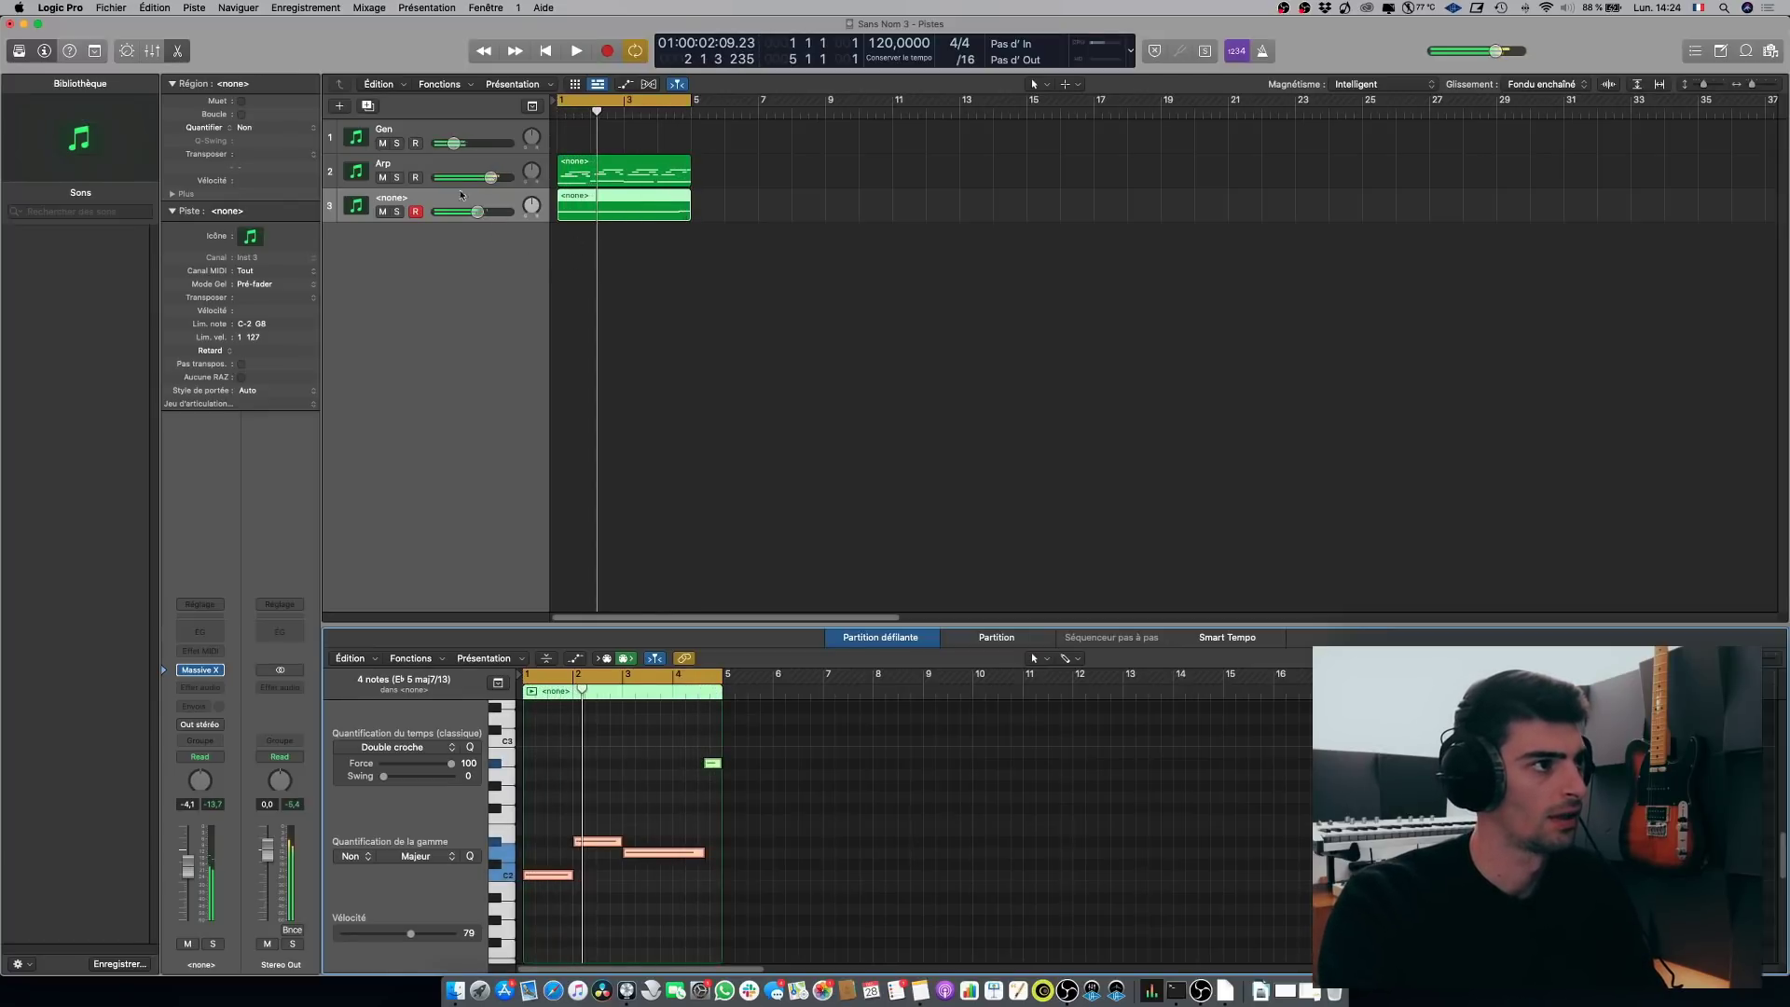
Step: Create one new software instrument track below the third track with Battery 4 in stereo
{"action": "left_click", "coordinate": [360, 144]}
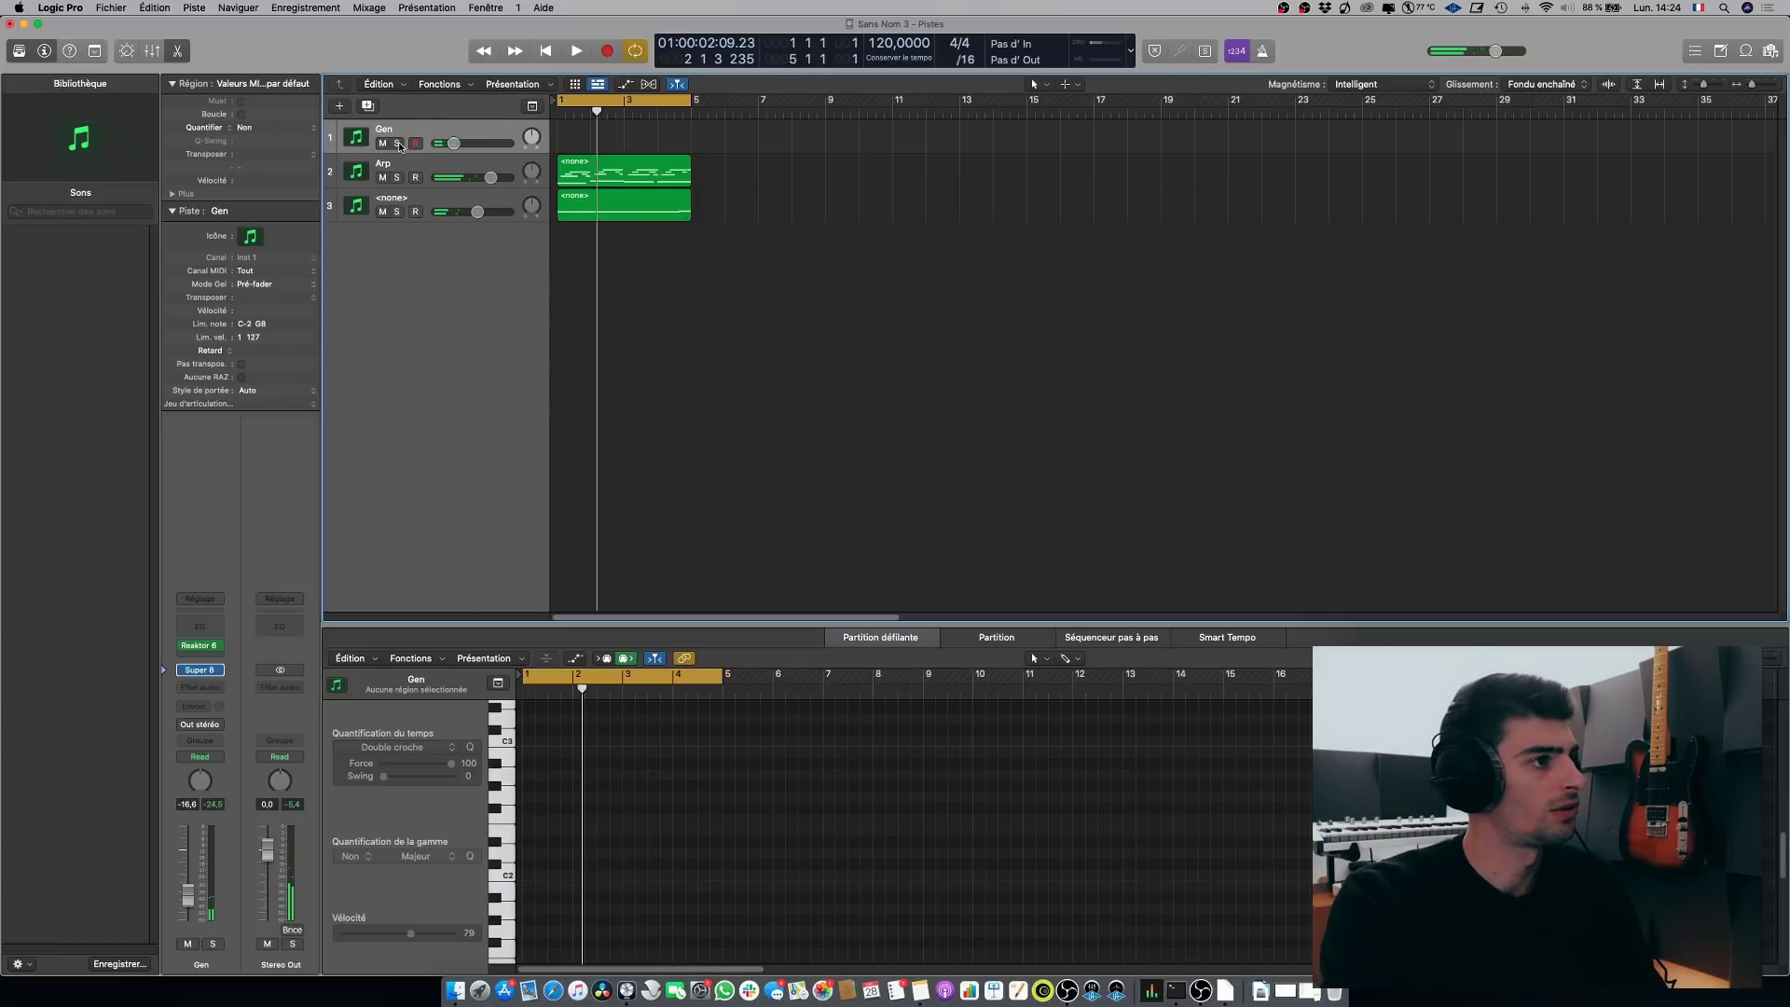
{"action": "left_click", "coordinate": [359, 211]}
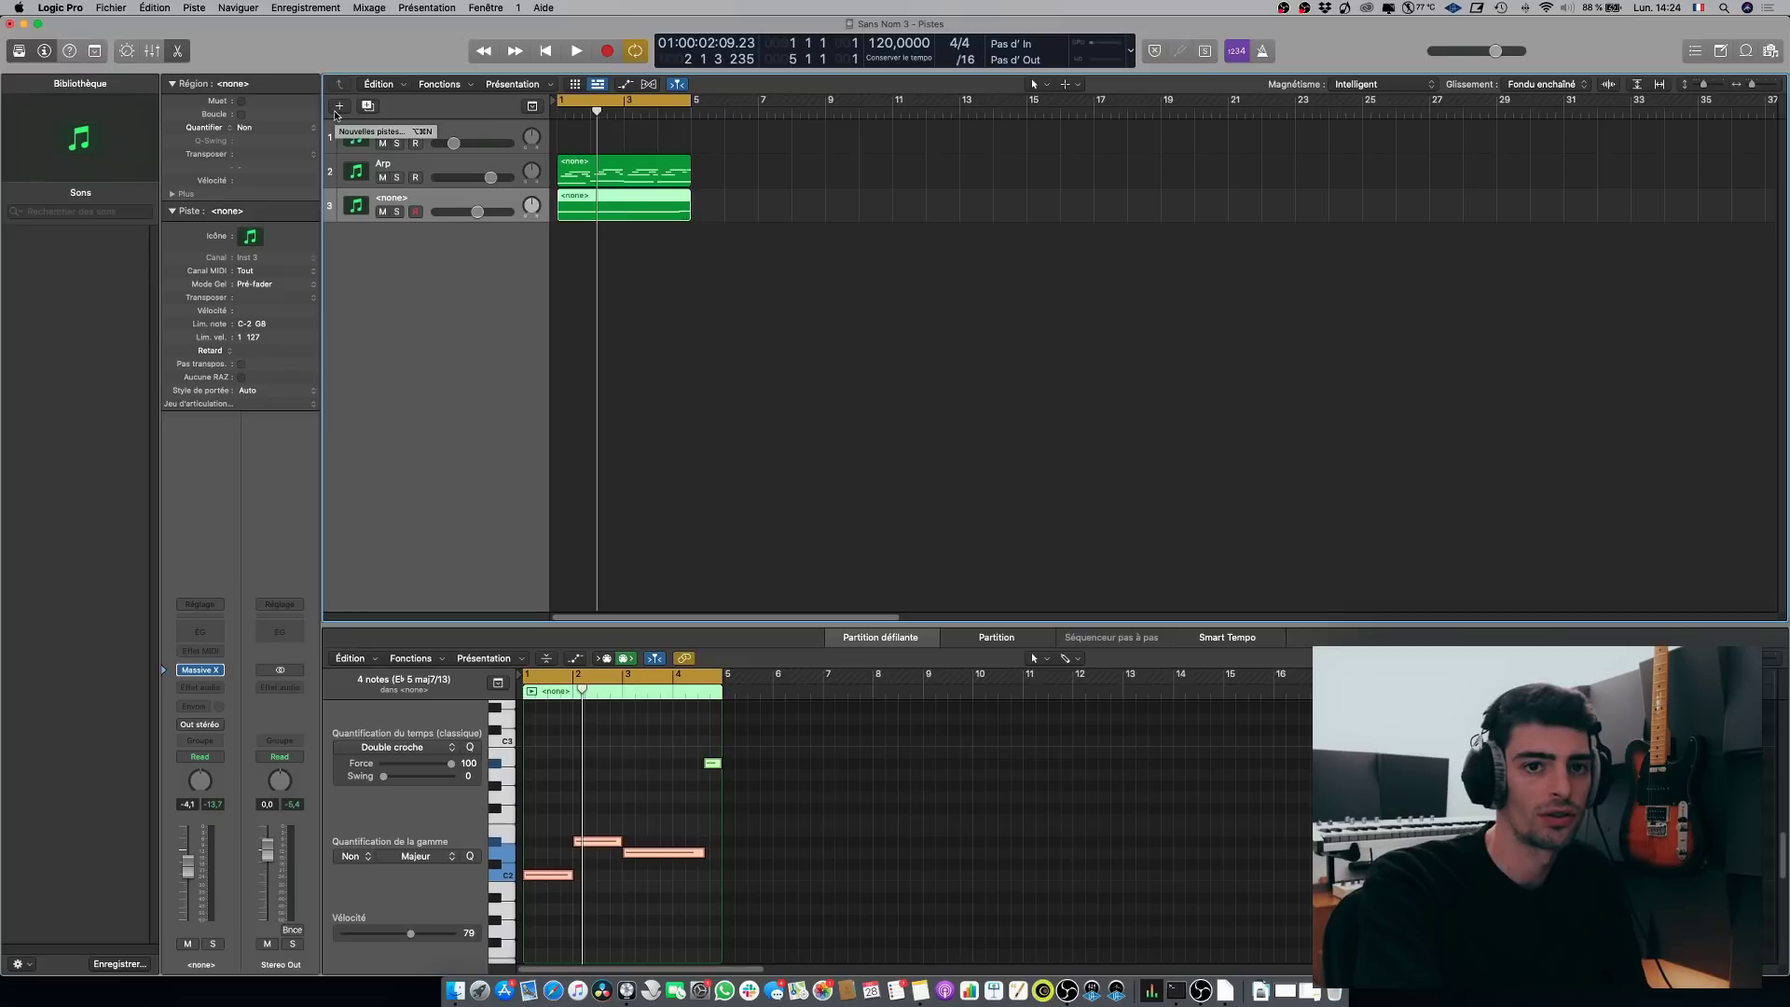
{"action": "left_click", "coordinate": [340, 108]}
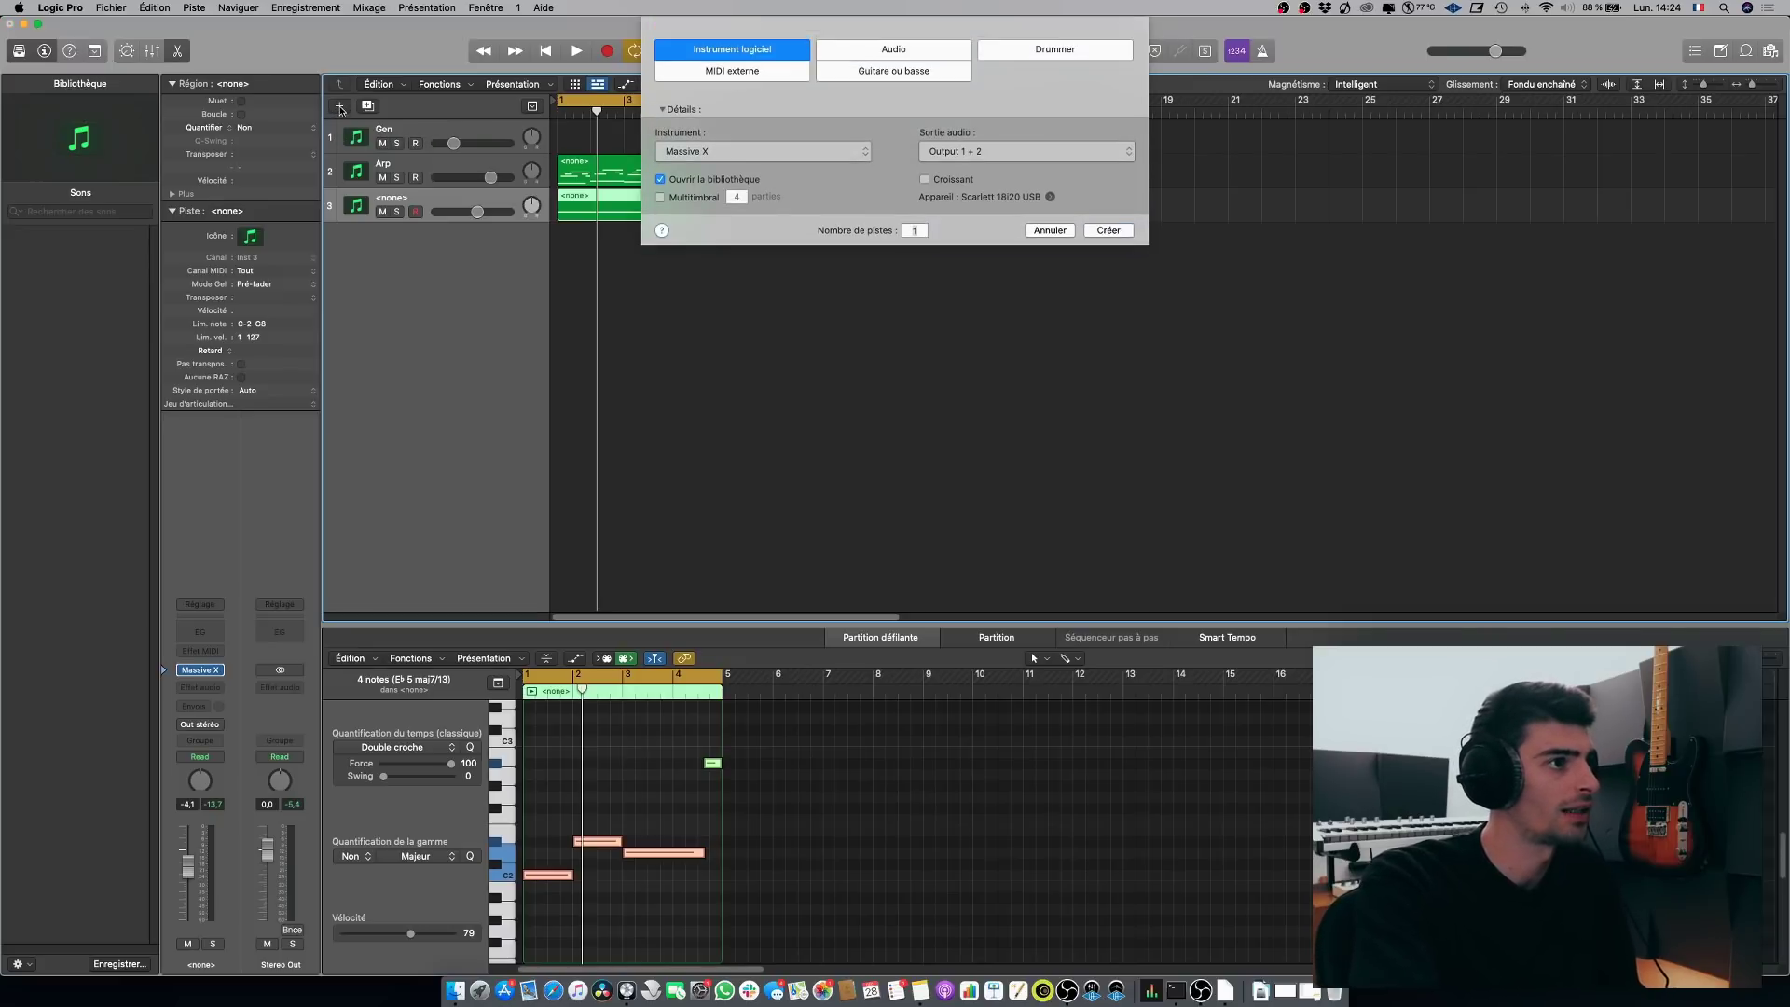
{"action": "left_click", "coordinate": [708, 151]}
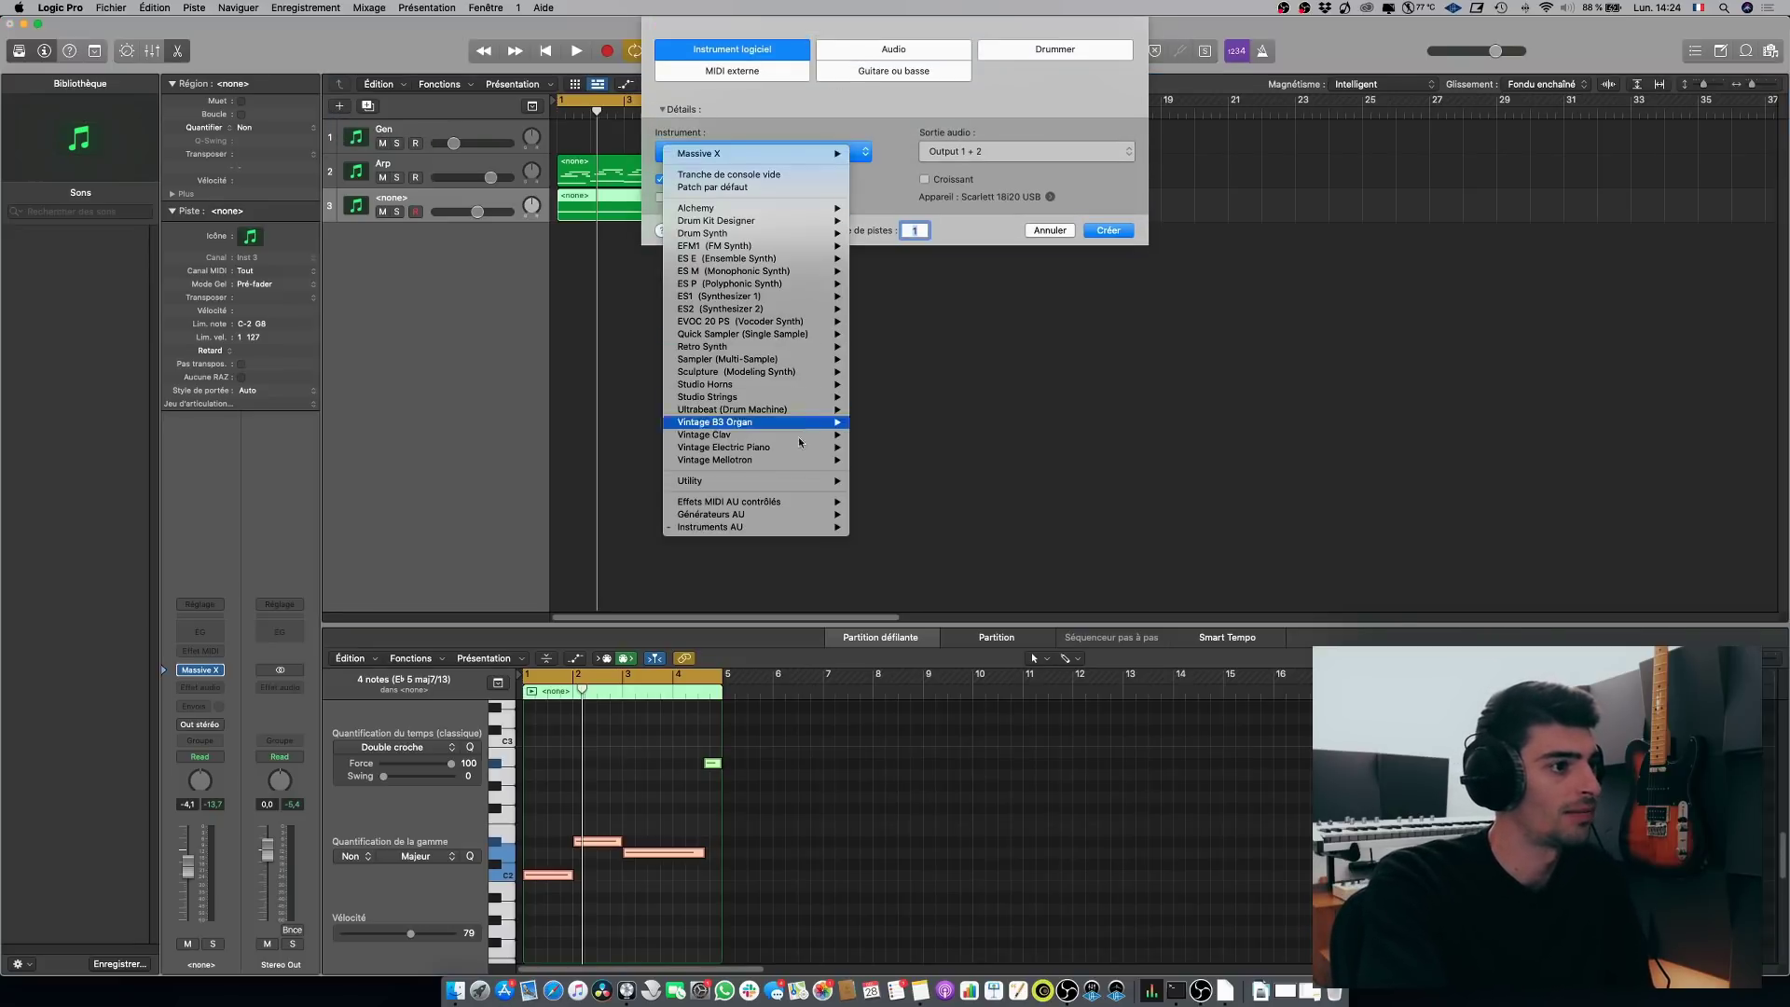
{"action": "mouse_move", "coordinate": [811, 528]}
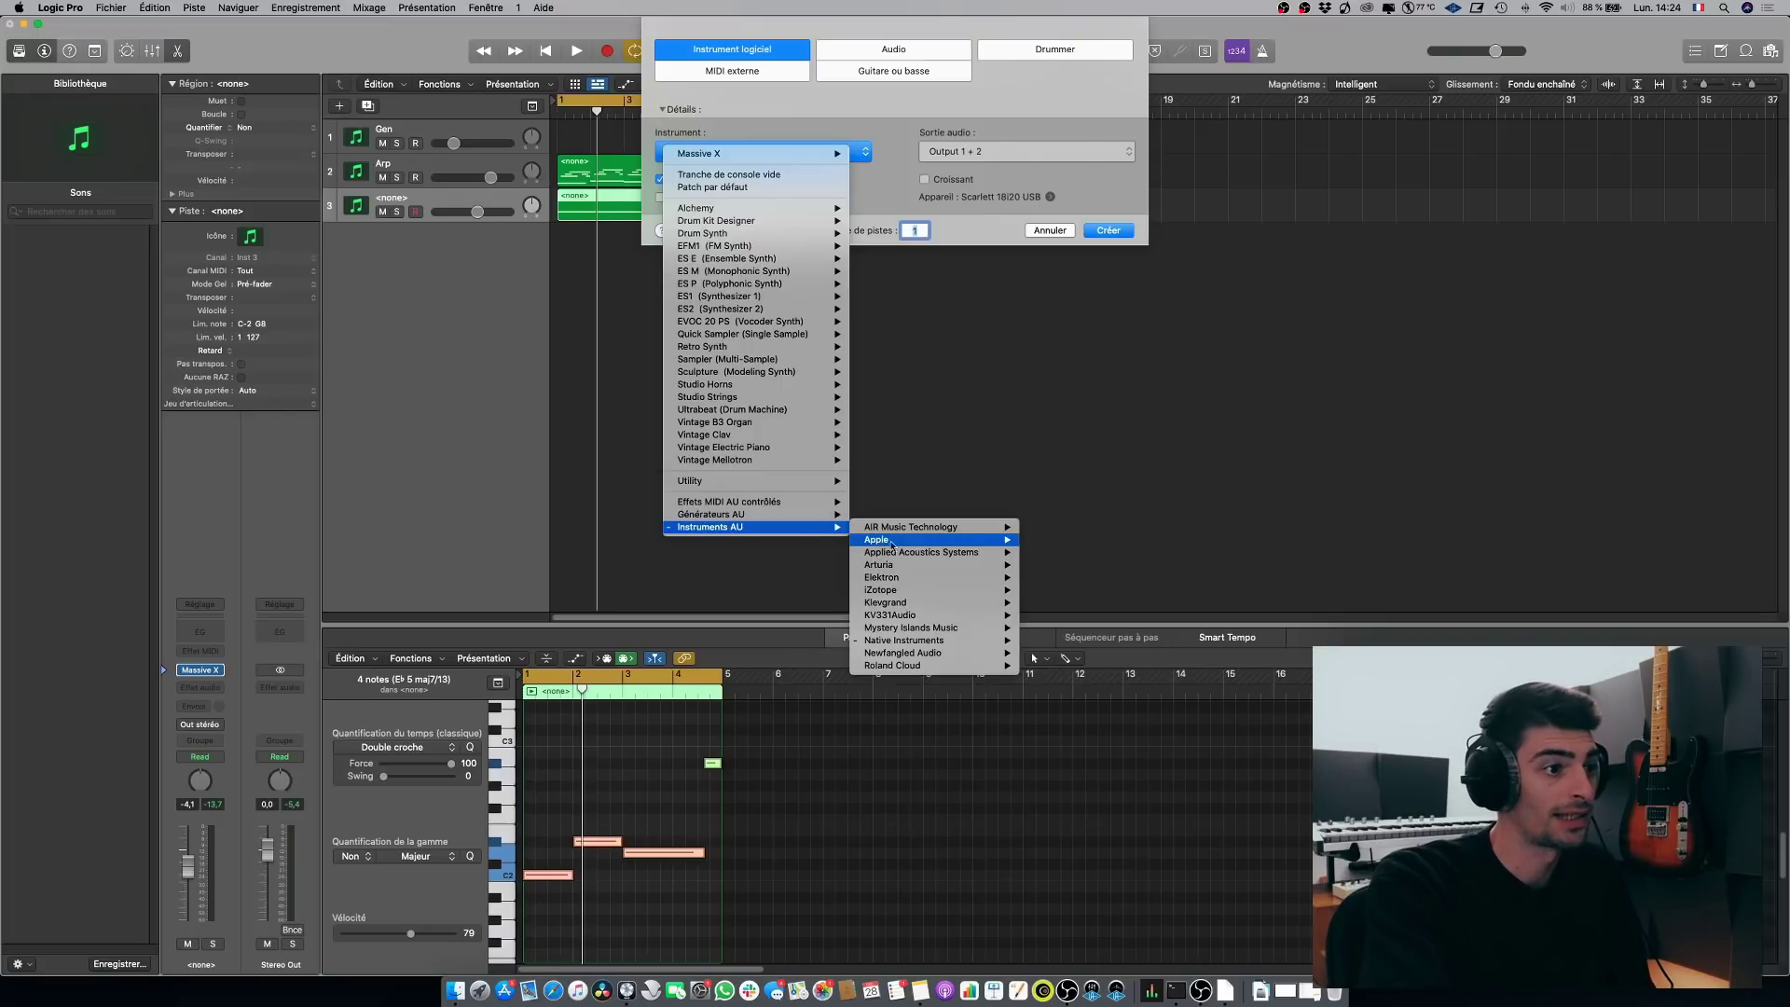
{"action": "mouse_move", "coordinate": [937, 555]}
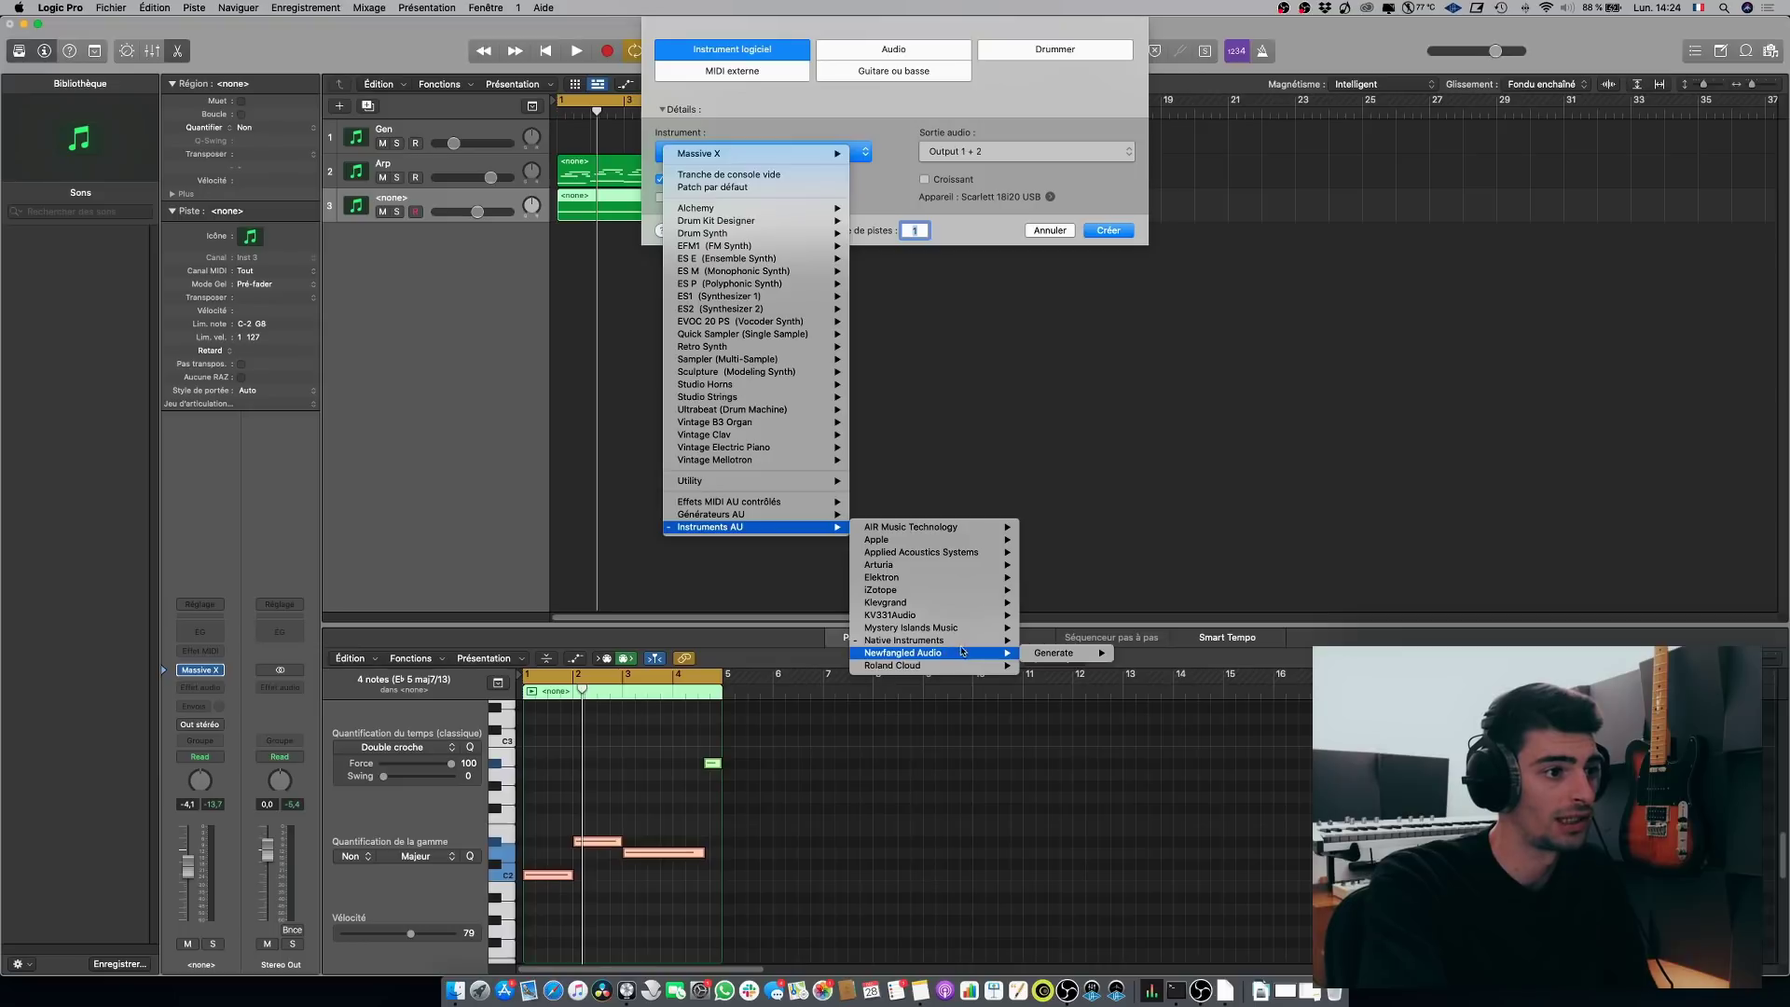
{"action": "mouse_move", "coordinate": [946, 642]}
{"action": "mouse_move", "coordinate": [1143, 644]}
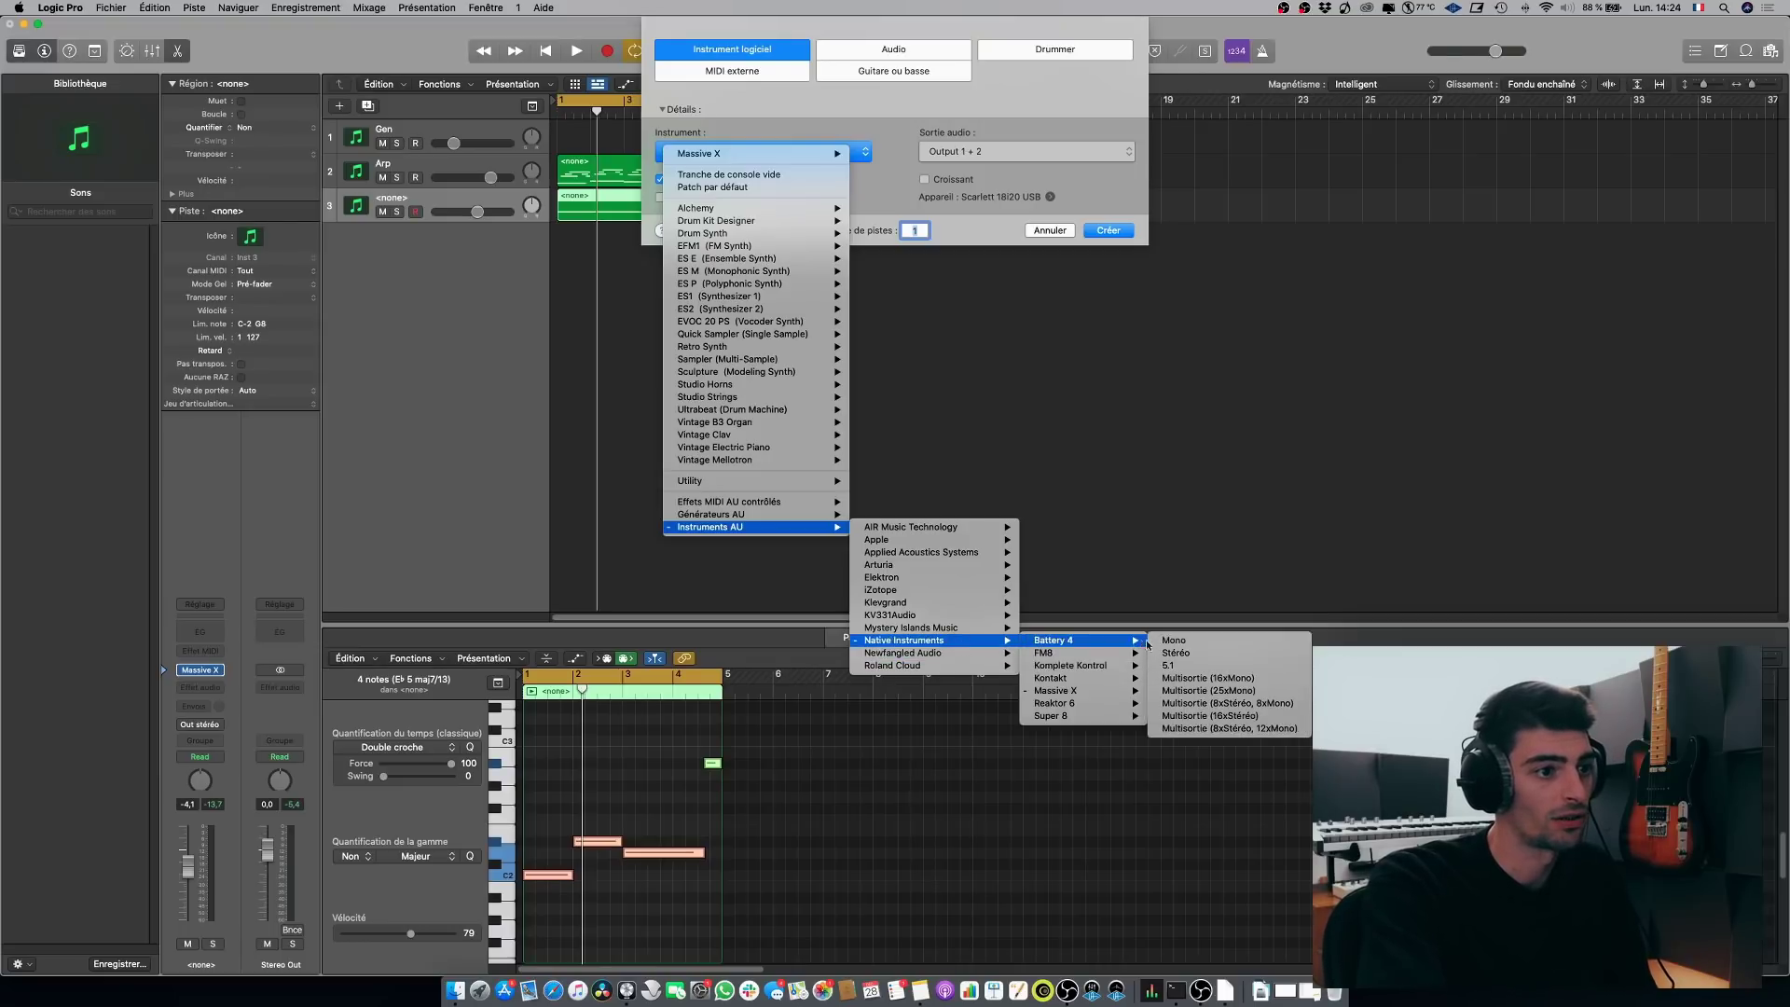
{"action": "left_click", "coordinate": [1167, 652]}
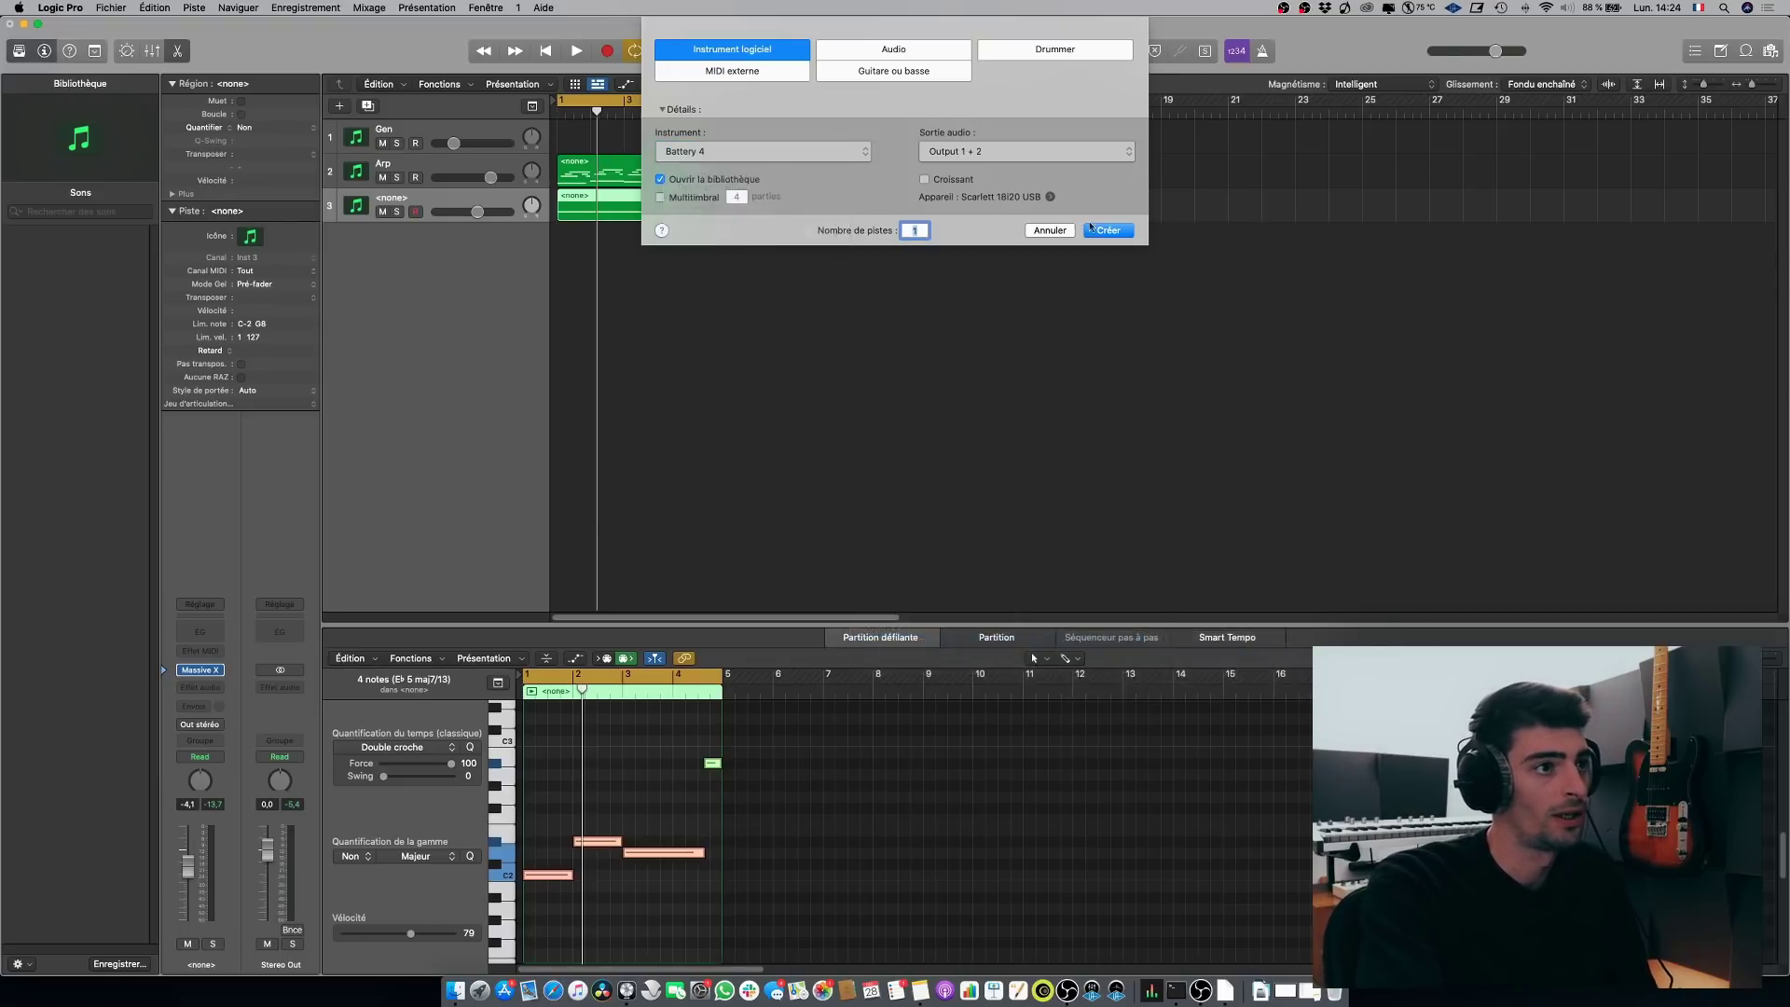
{"action": "key", "text": "Return"}
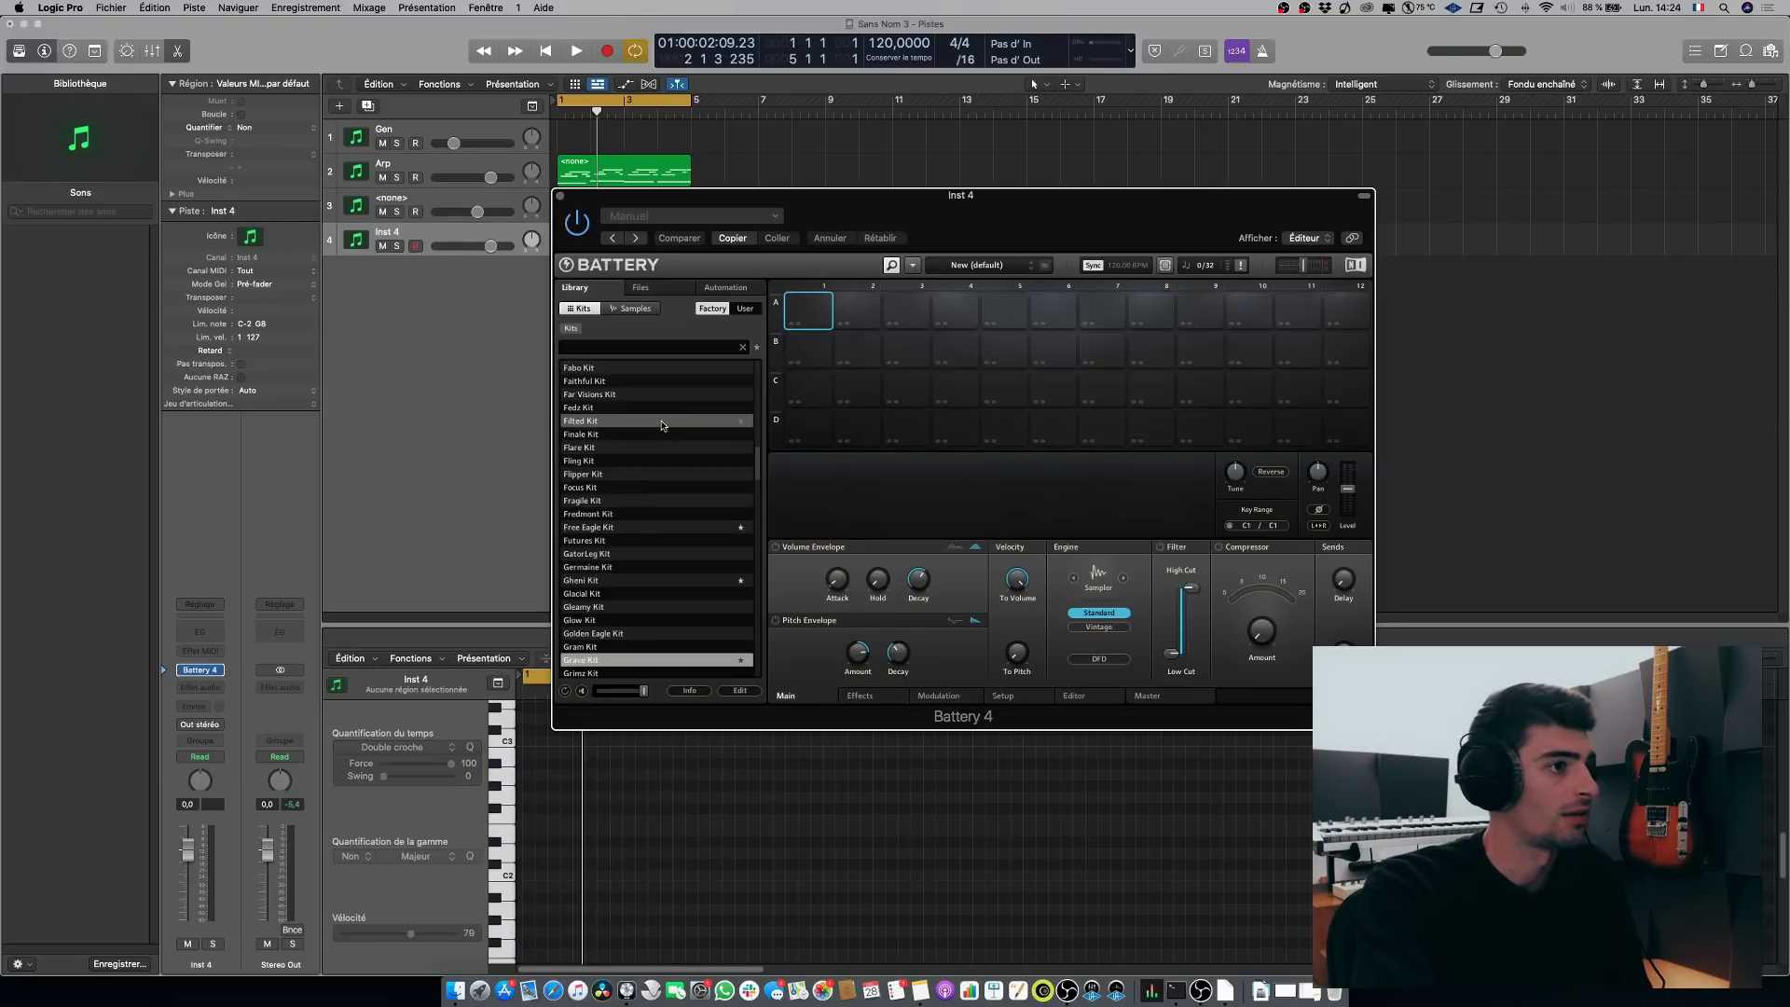
Step: Audition the Free Eagle Kit and Gheni Kit in Battery, and load the Aberrant Kit
{"action": "left_click", "coordinate": [641, 526]}
{"action": "double_click", "coordinate": [639, 522]}
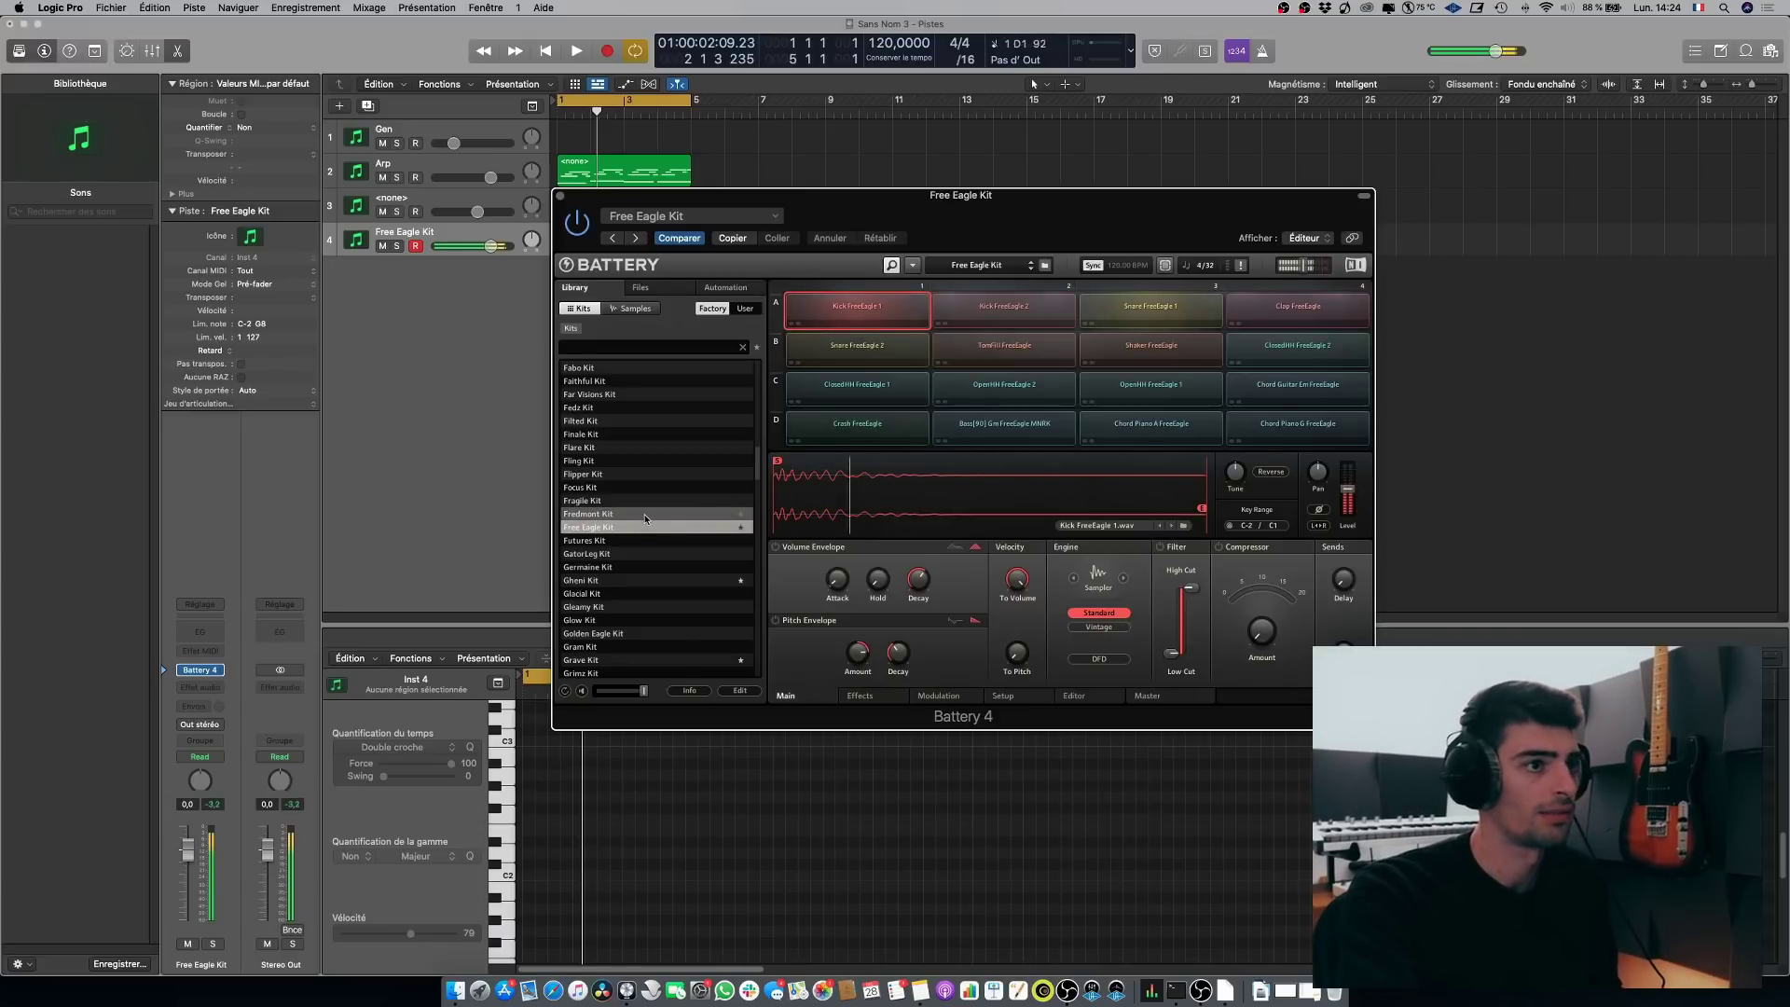
{"action": "left_click", "coordinate": [654, 582]}
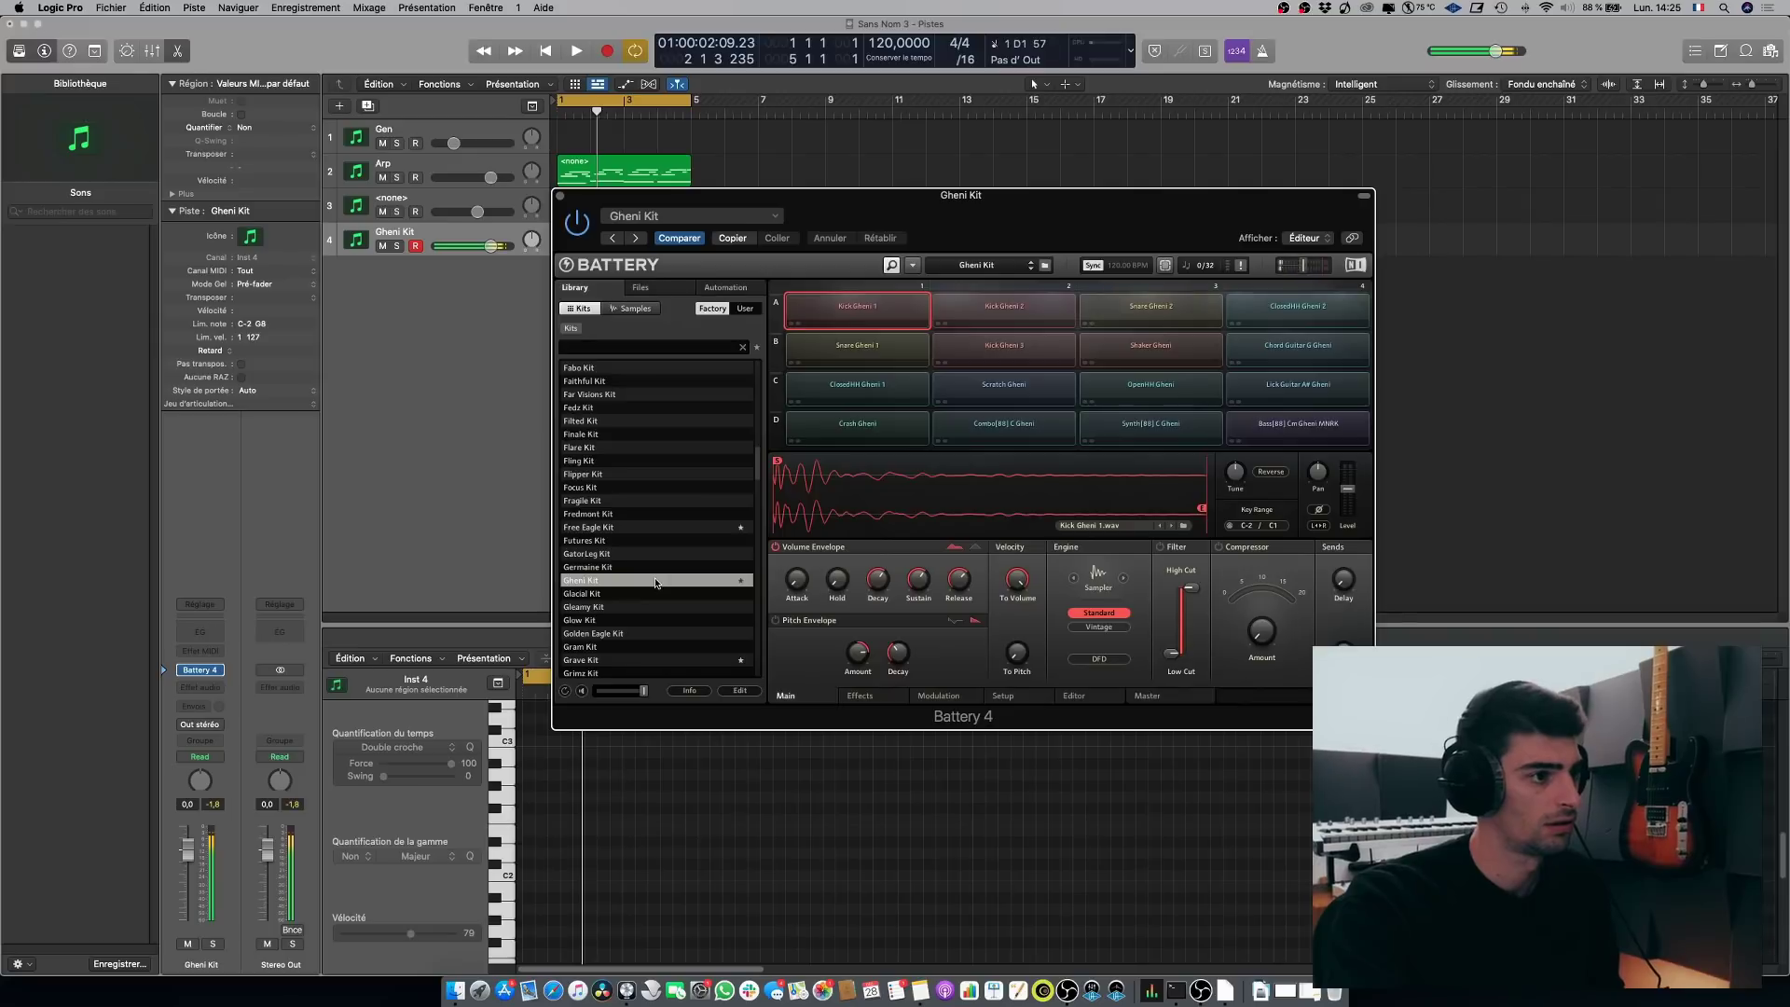
{"action": "scroll", "coordinate": [658, 589], "scroll_direction": "up", "scroll_amount": 15}
{"action": "left_click", "coordinate": [668, 436]}
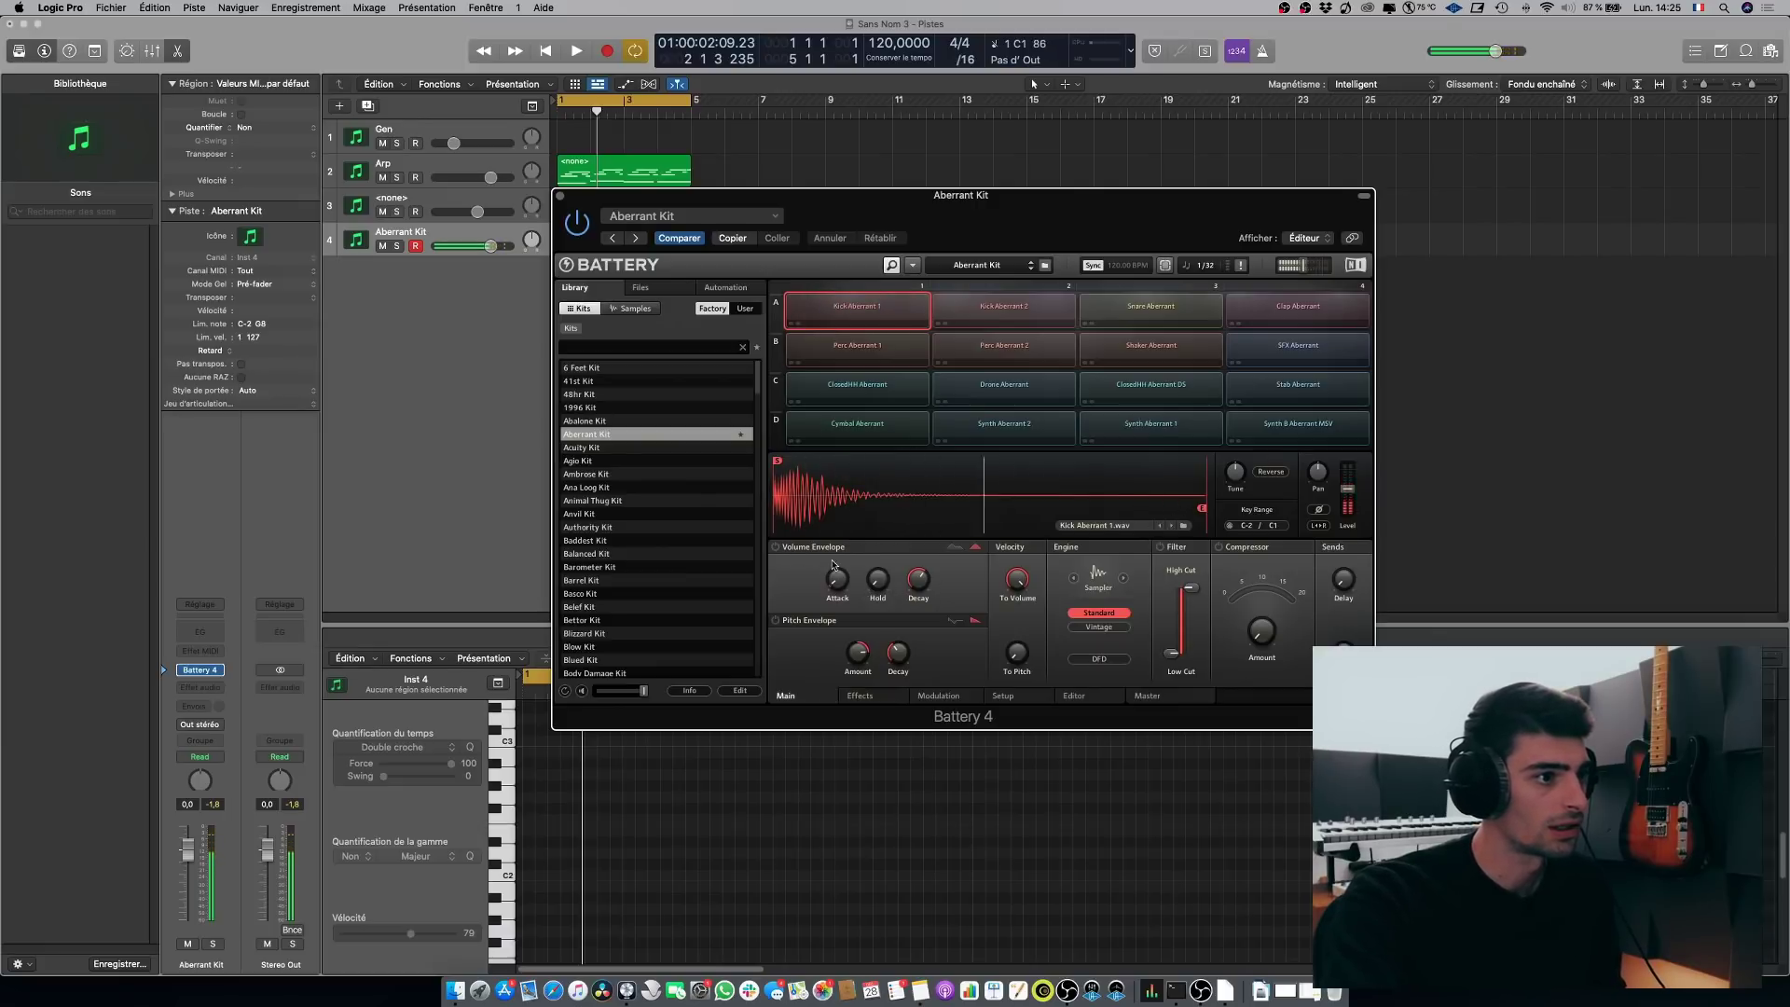
Step: Enable the volume envelope of the first Aberrant kick cell, set attack to minimum and shorten decay to about 0.5 s
{"action": "left_click", "coordinate": [870, 314]}
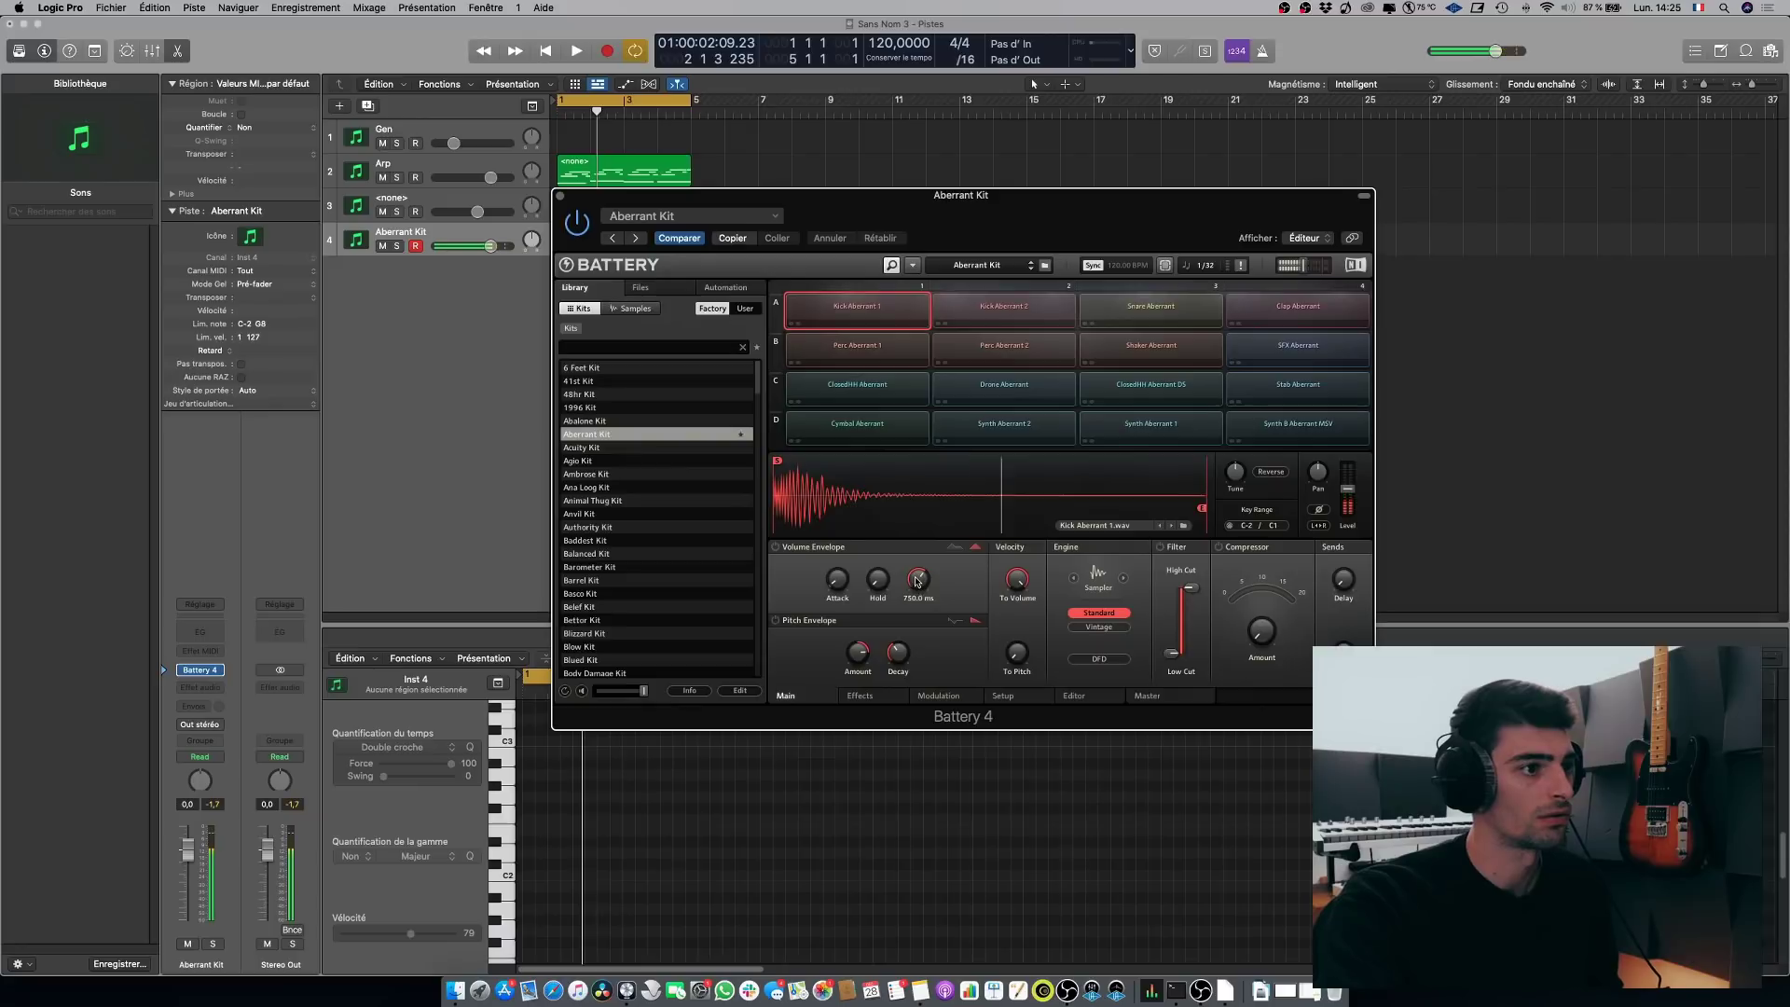
{"action": "left_click", "coordinate": [777, 549]}
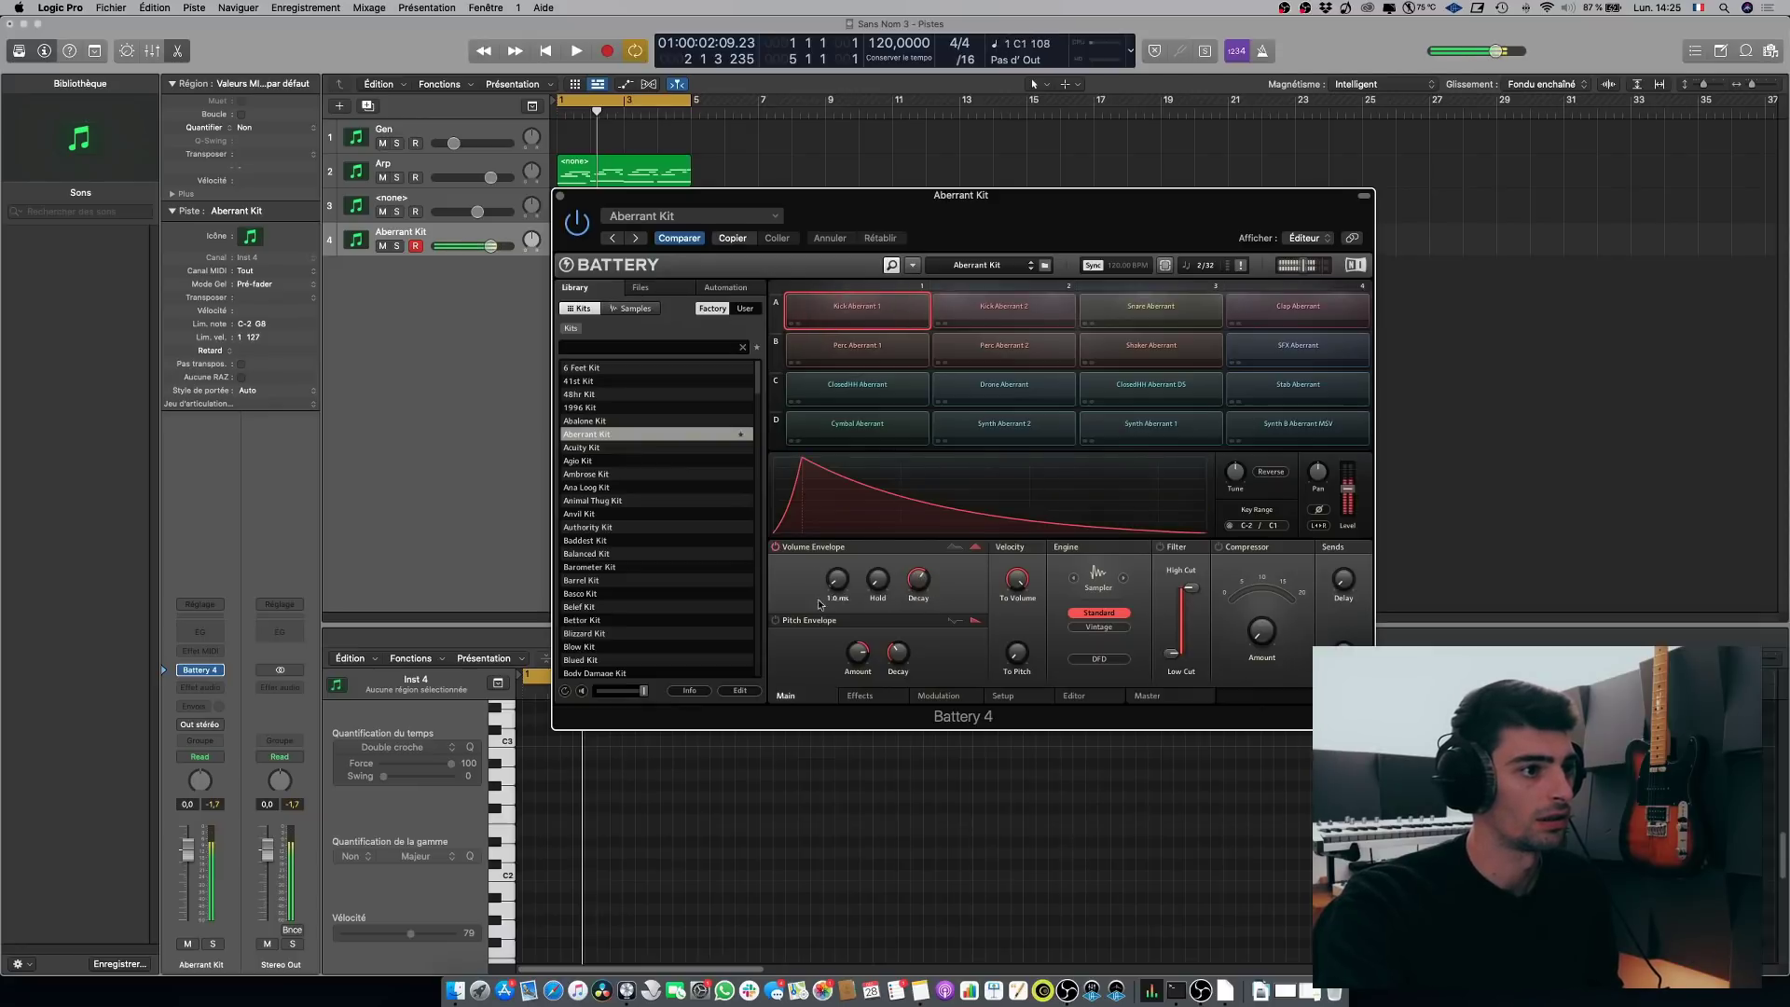
{"action": "left_click_drag", "start_coordinate": [834, 582], "coordinate": [834, 606]}
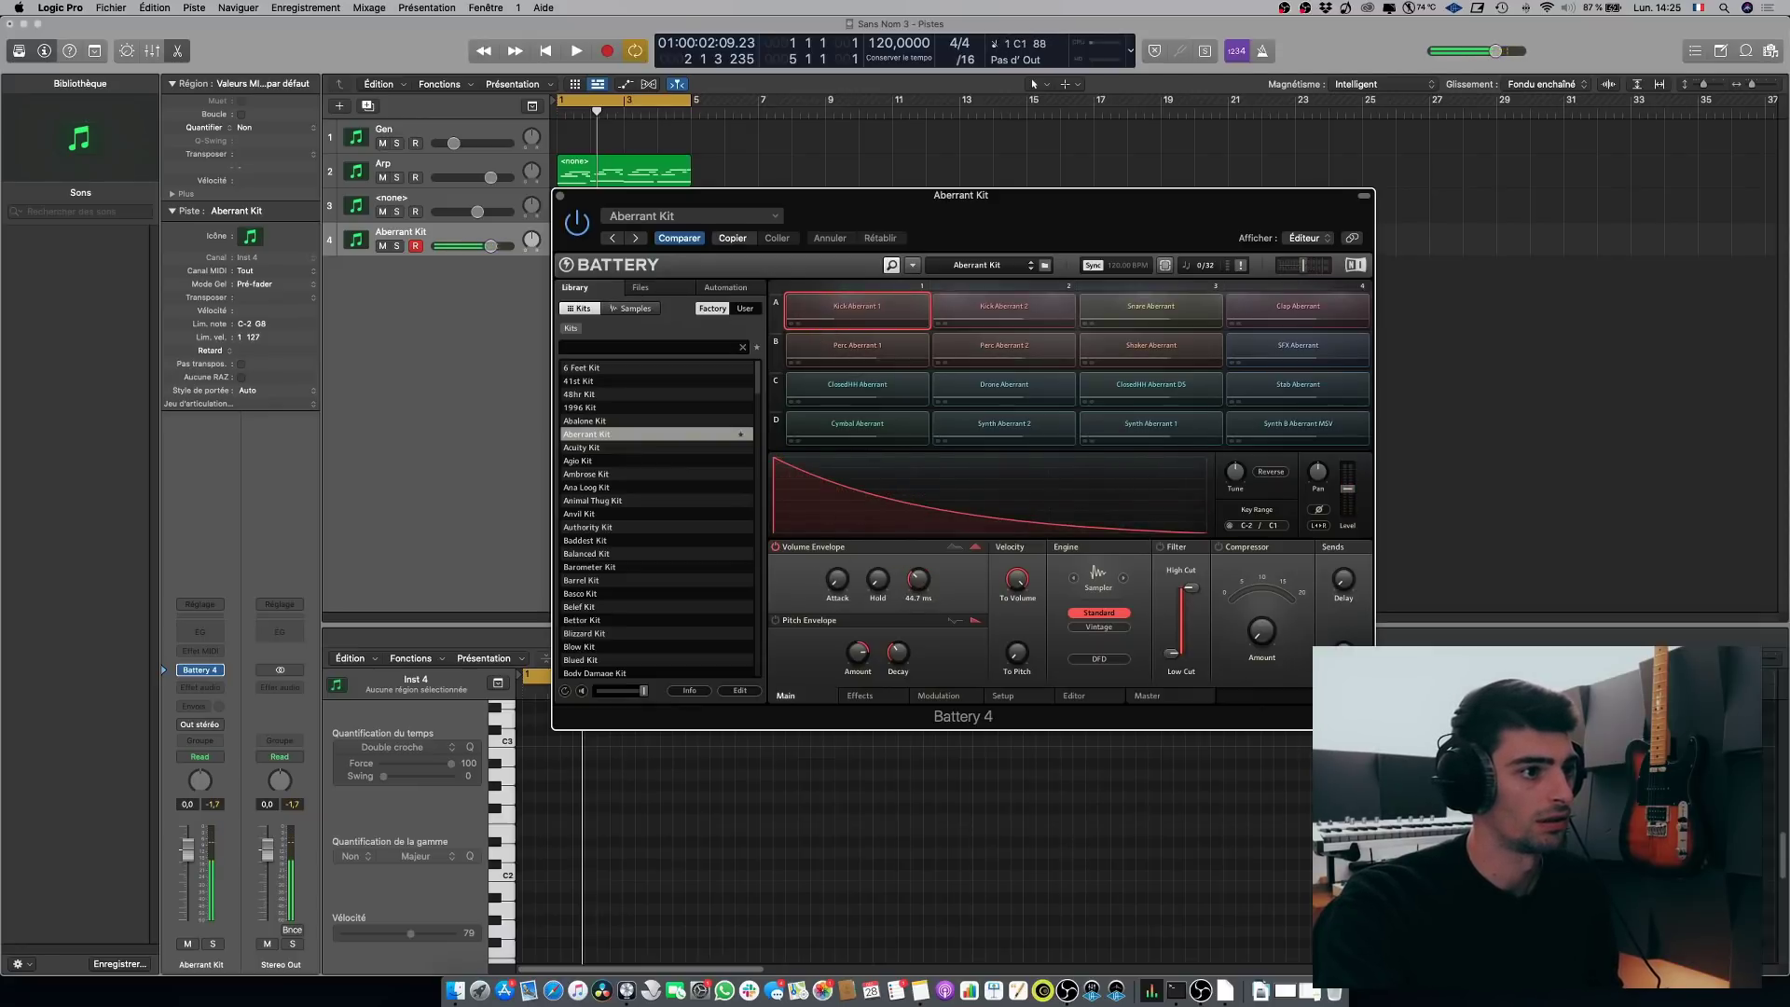
{"action": "left_click_drag", "start_coordinate": [924, 585], "coordinate": [924, 595]}
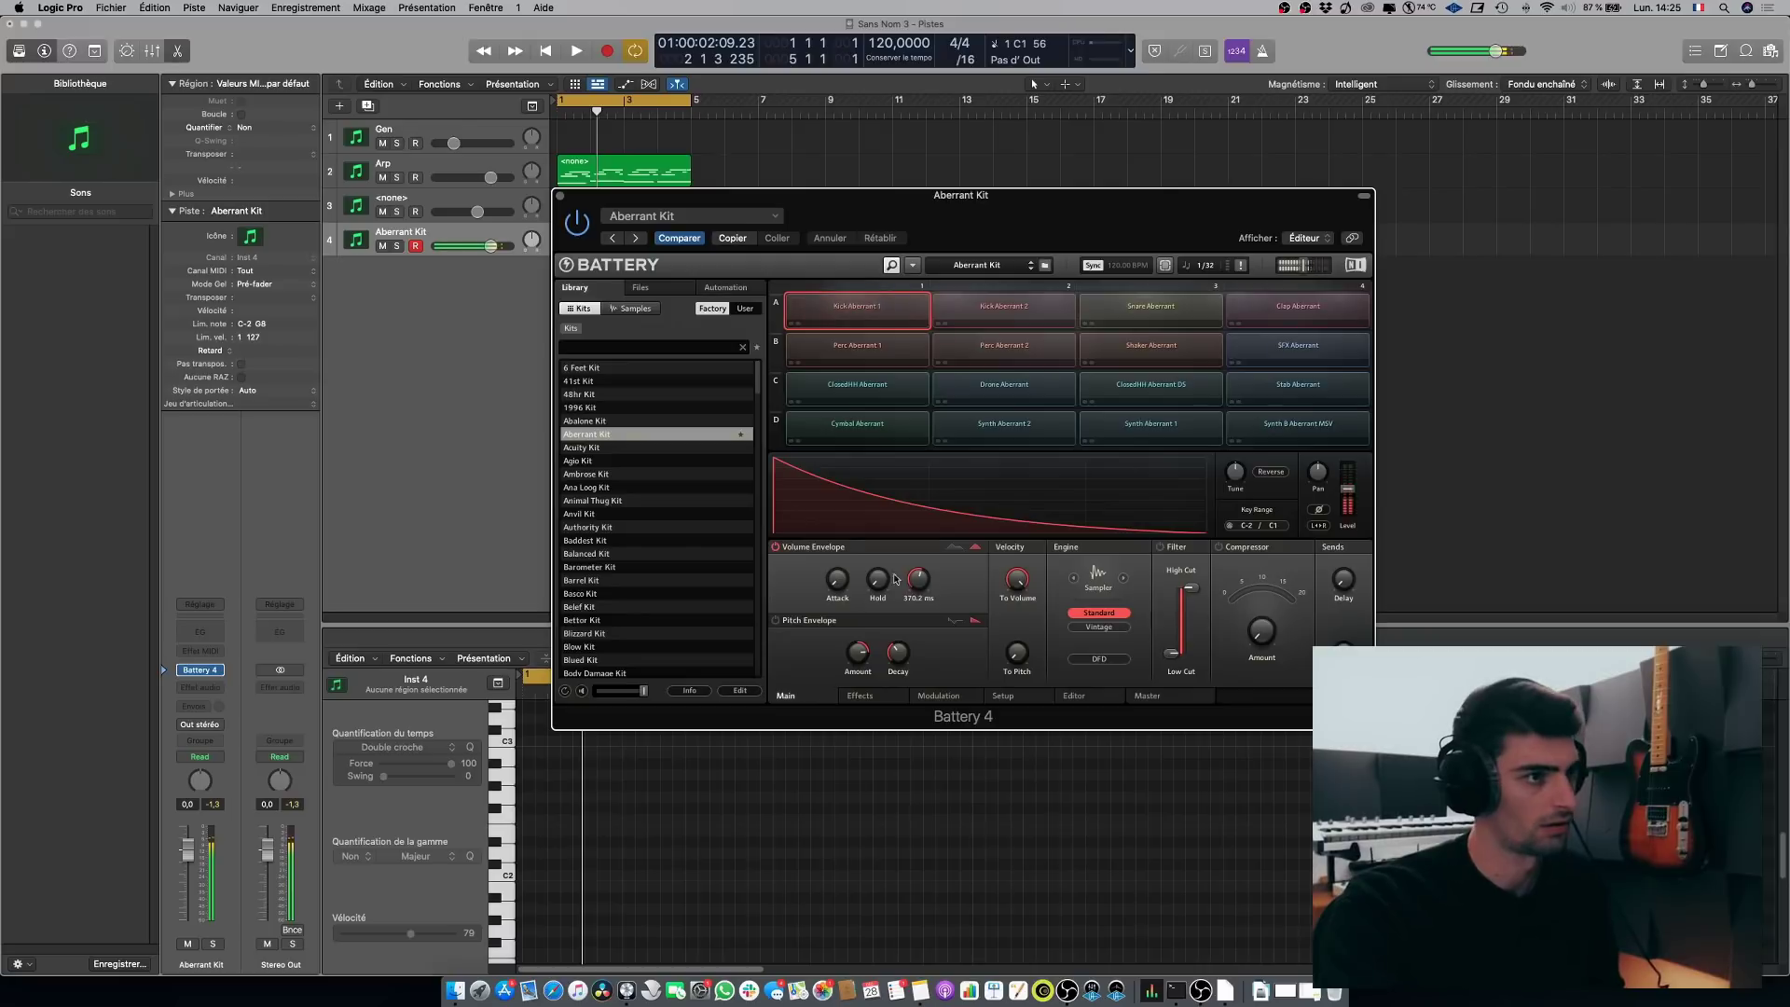
{"action": "left_click_drag", "start_coordinate": [604, 203], "coordinate": [851, 206]}
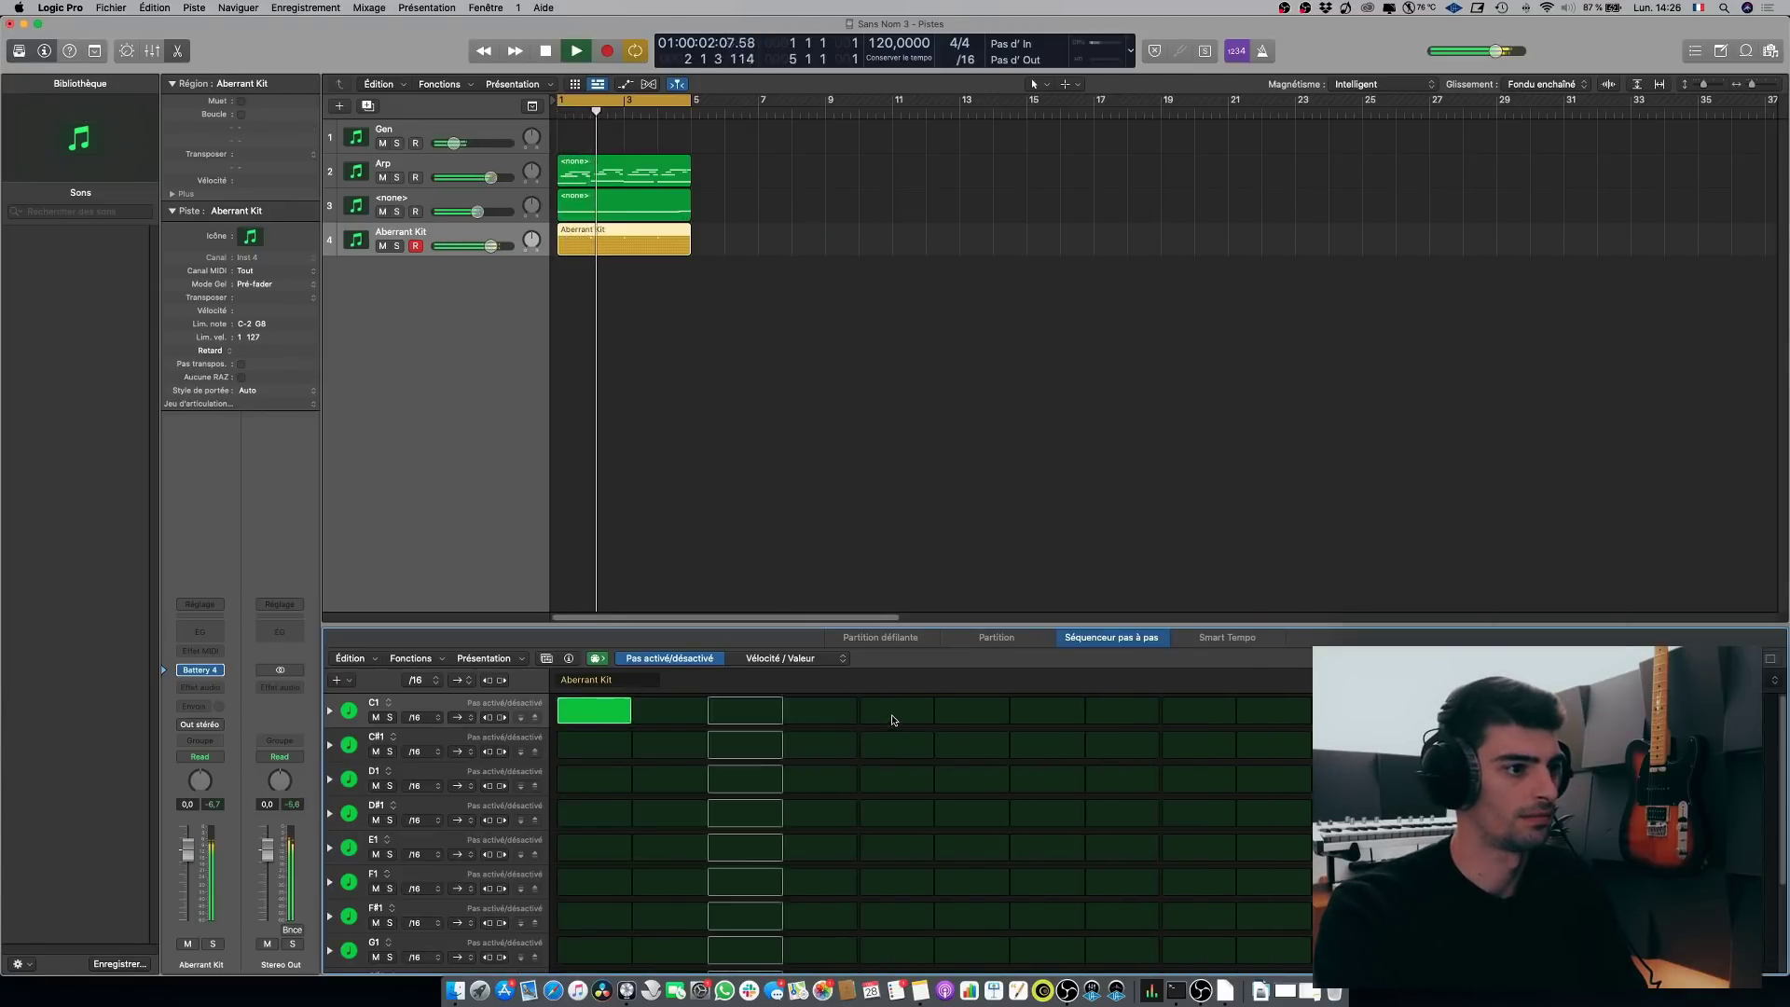
Step: Add a C1 hit on step 4 and G#1 hits on steps 3 and 9 of the Aberrant Kit pattern, and play it back
{"action": "left_click", "coordinate": [756, 714]}
{"action": "left_click", "coordinate": [756, 714]}
{"action": "left_click", "coordinate": [800, 716]}
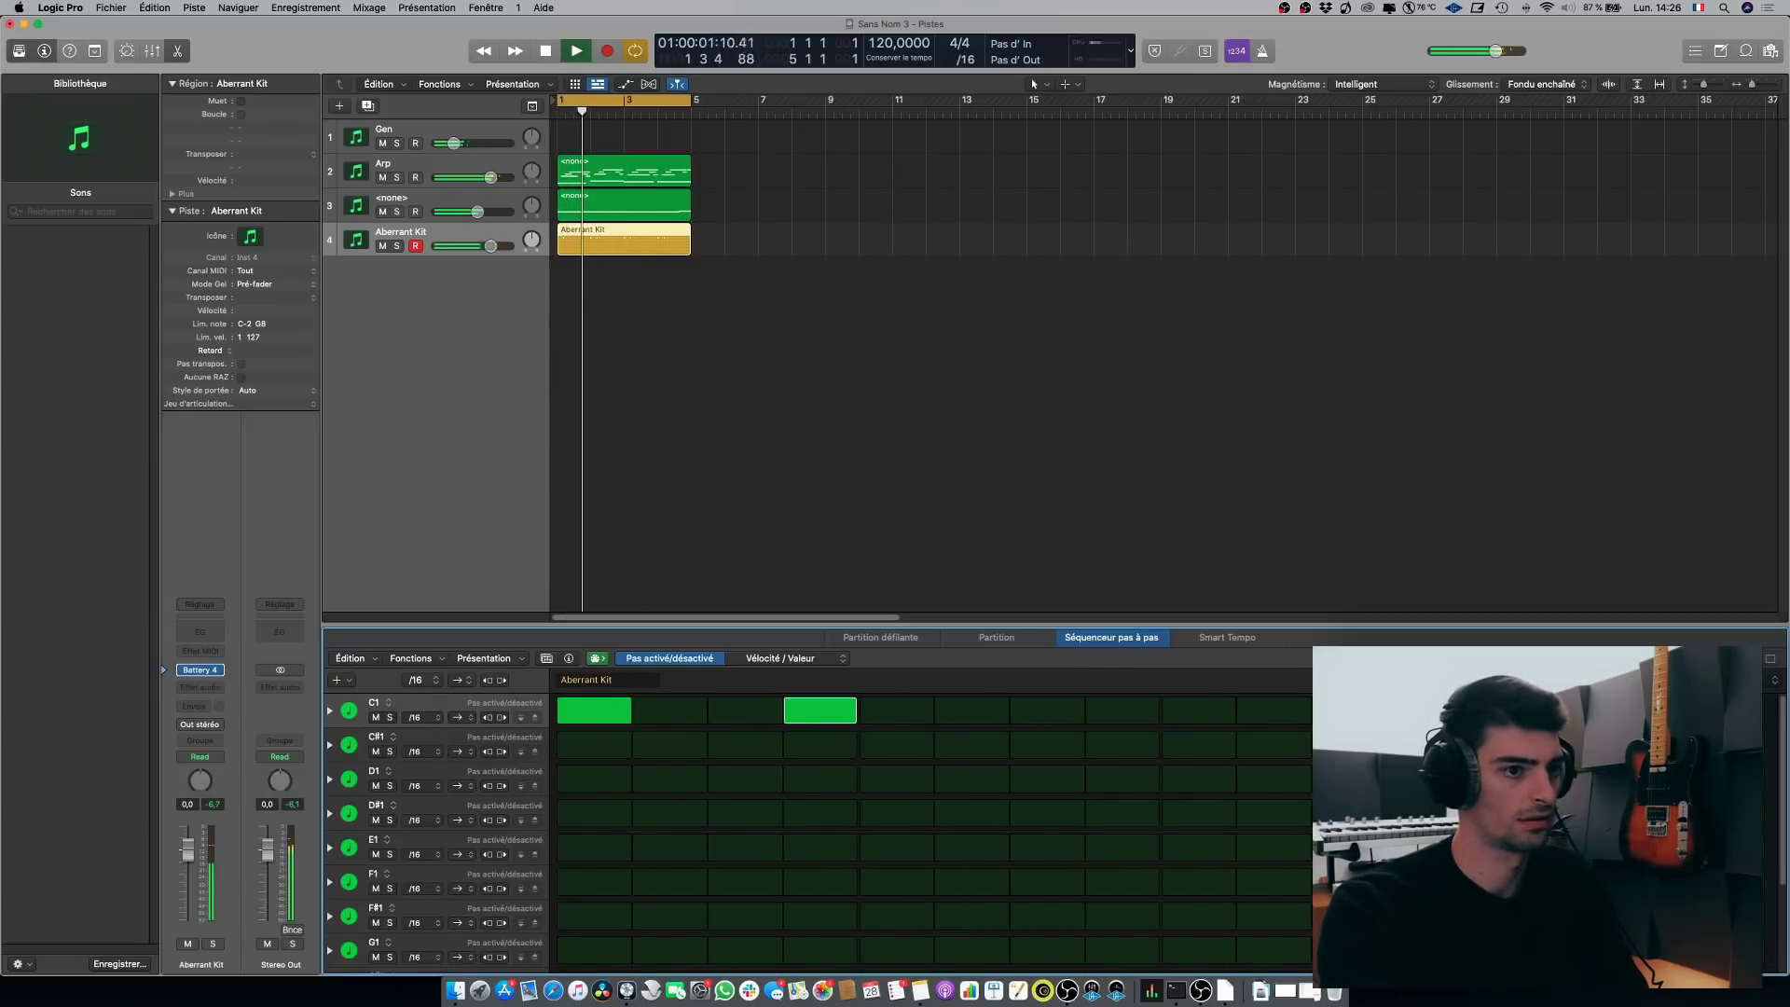
{"action": "scroll", "coordinate": [1250, 716], "scroll_direction": "down", "scroll_amount": 3}
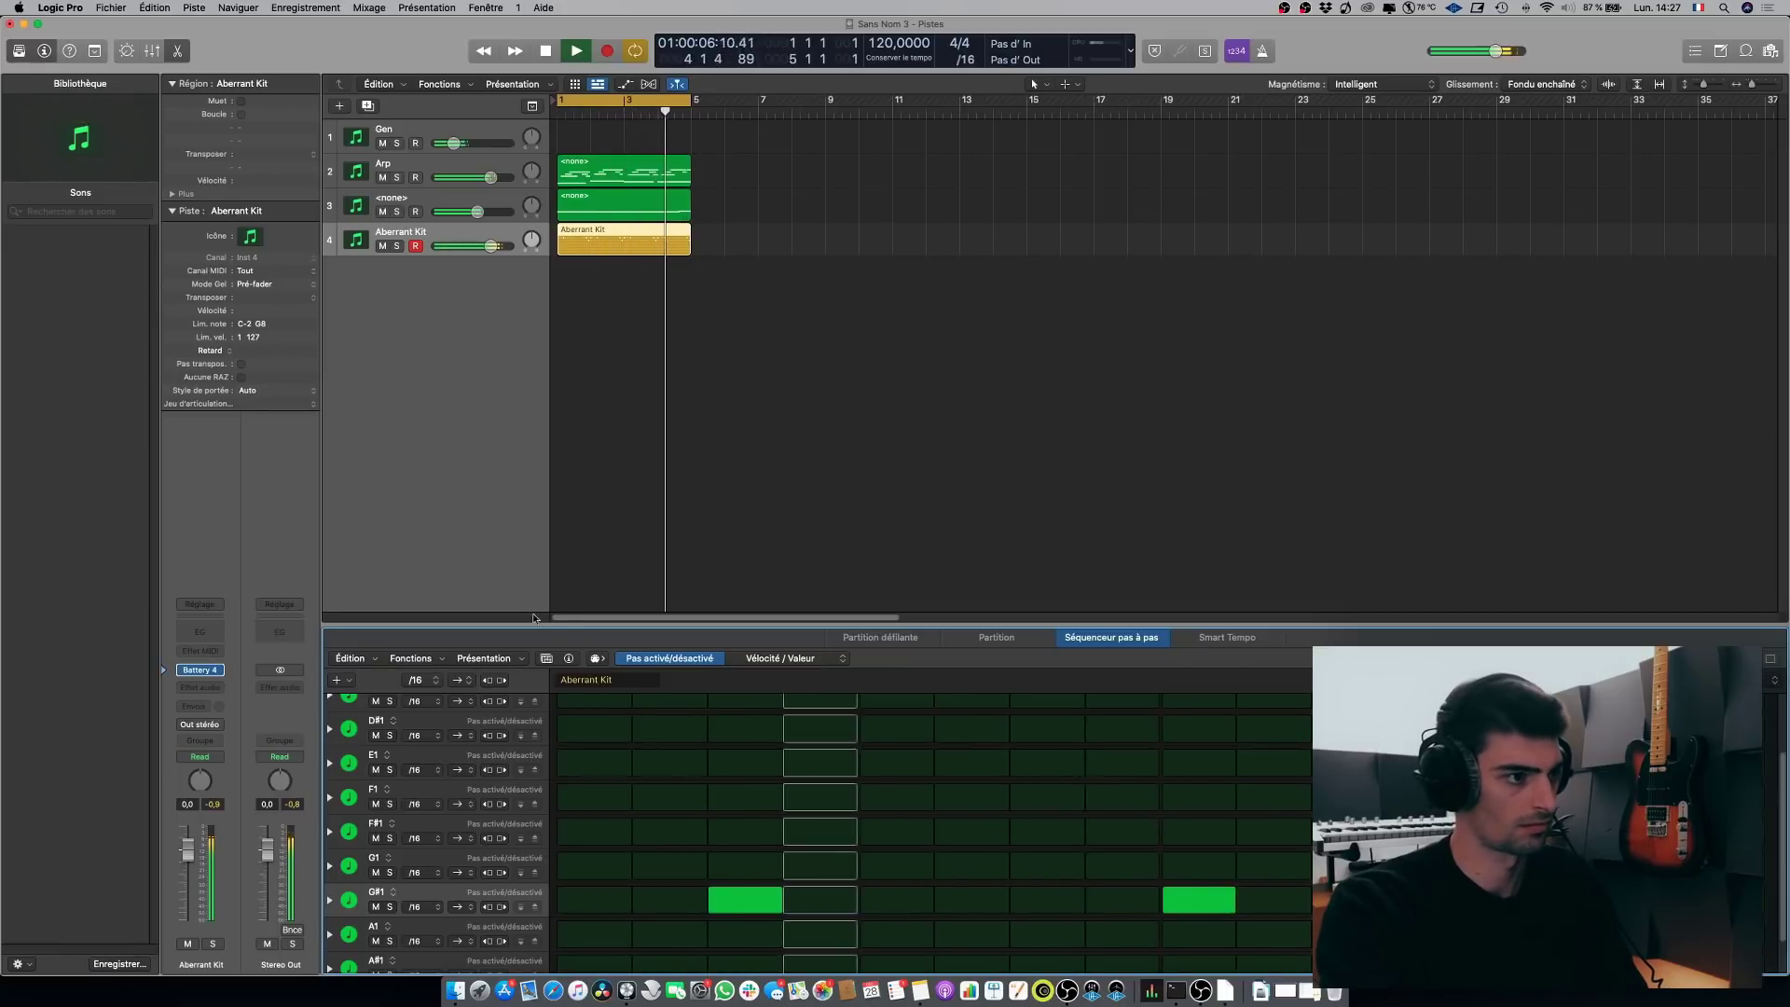
{"action": "key", "text": "space"}
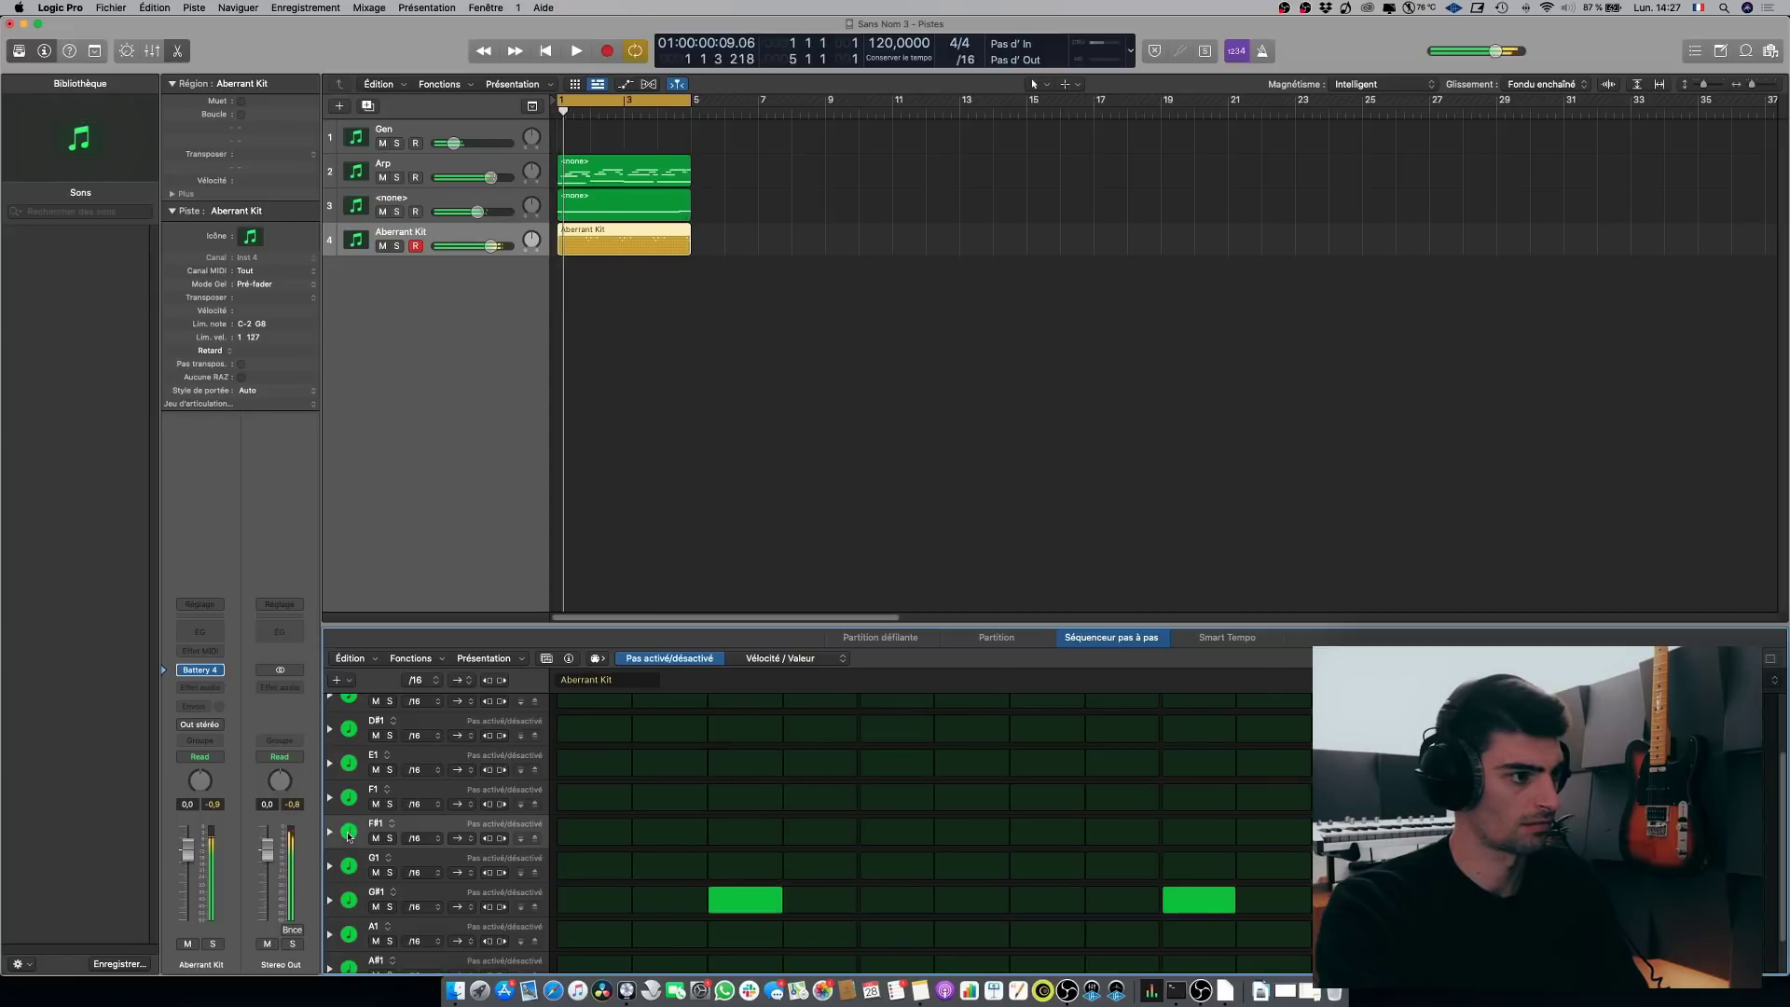
{"action": "scroll", "coordinate": [348, 829], "scroll_direction": "down", "scroll_amount": 1}
{"action": "key", "text": "space"}
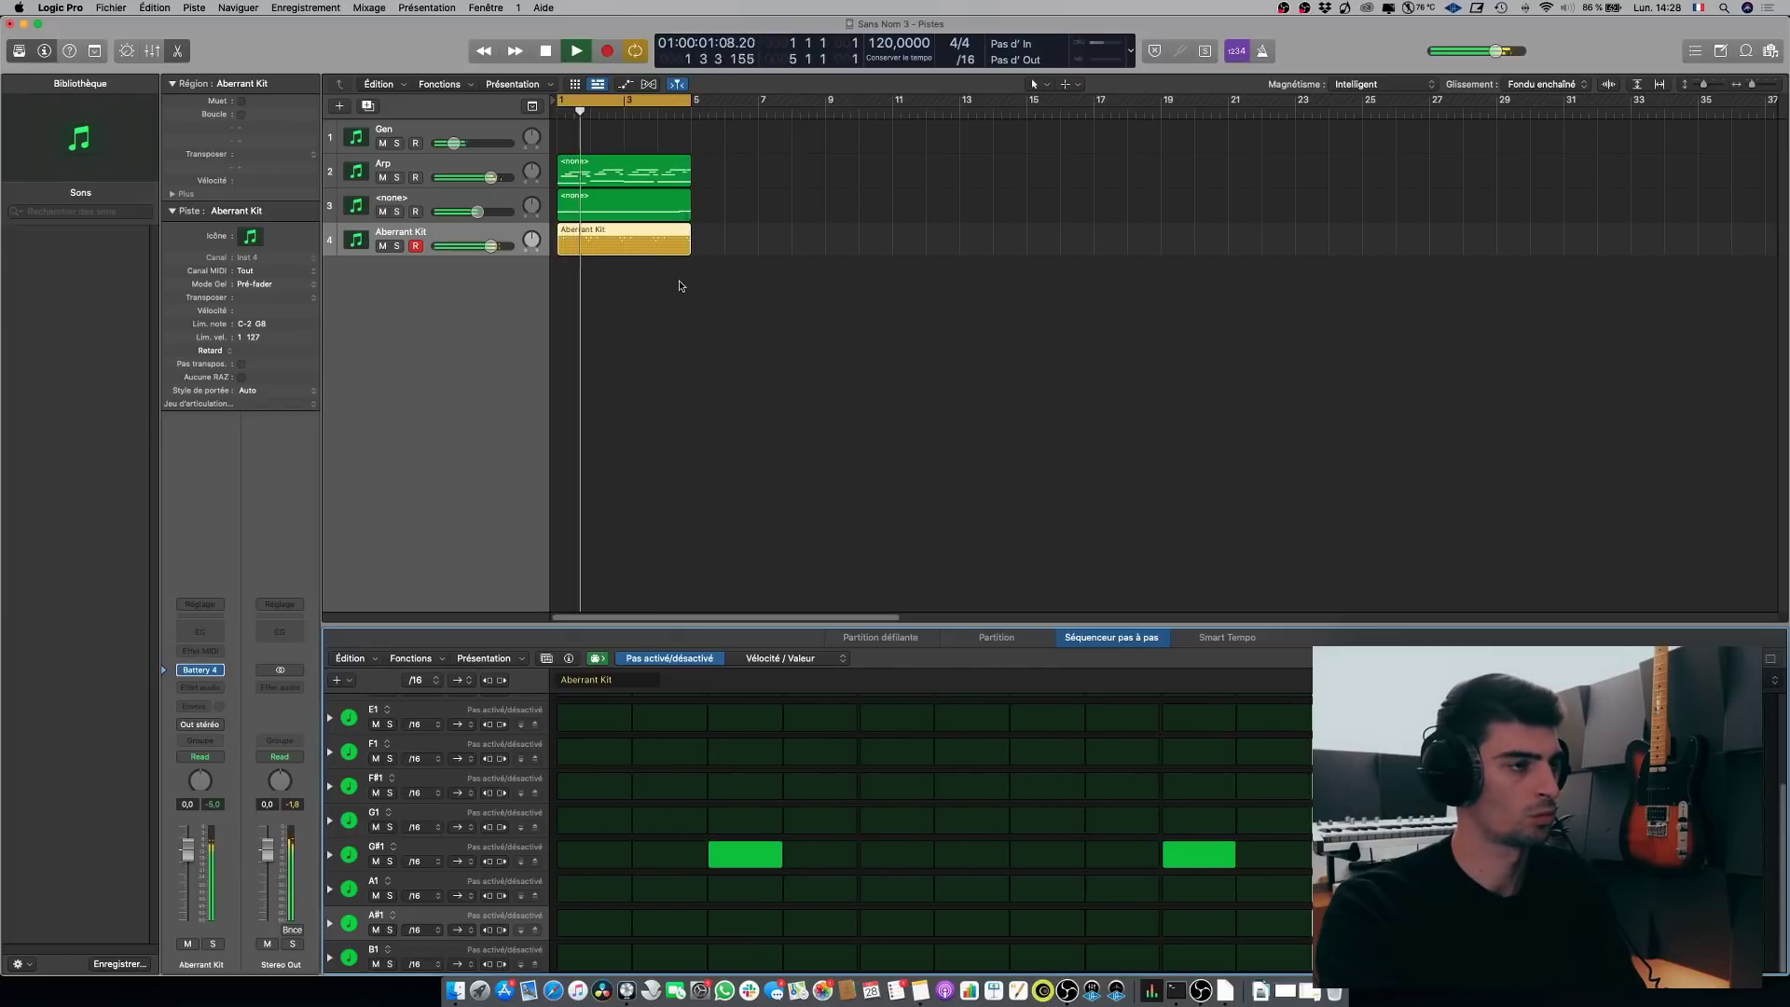
{"action": "key", "text": "space"}
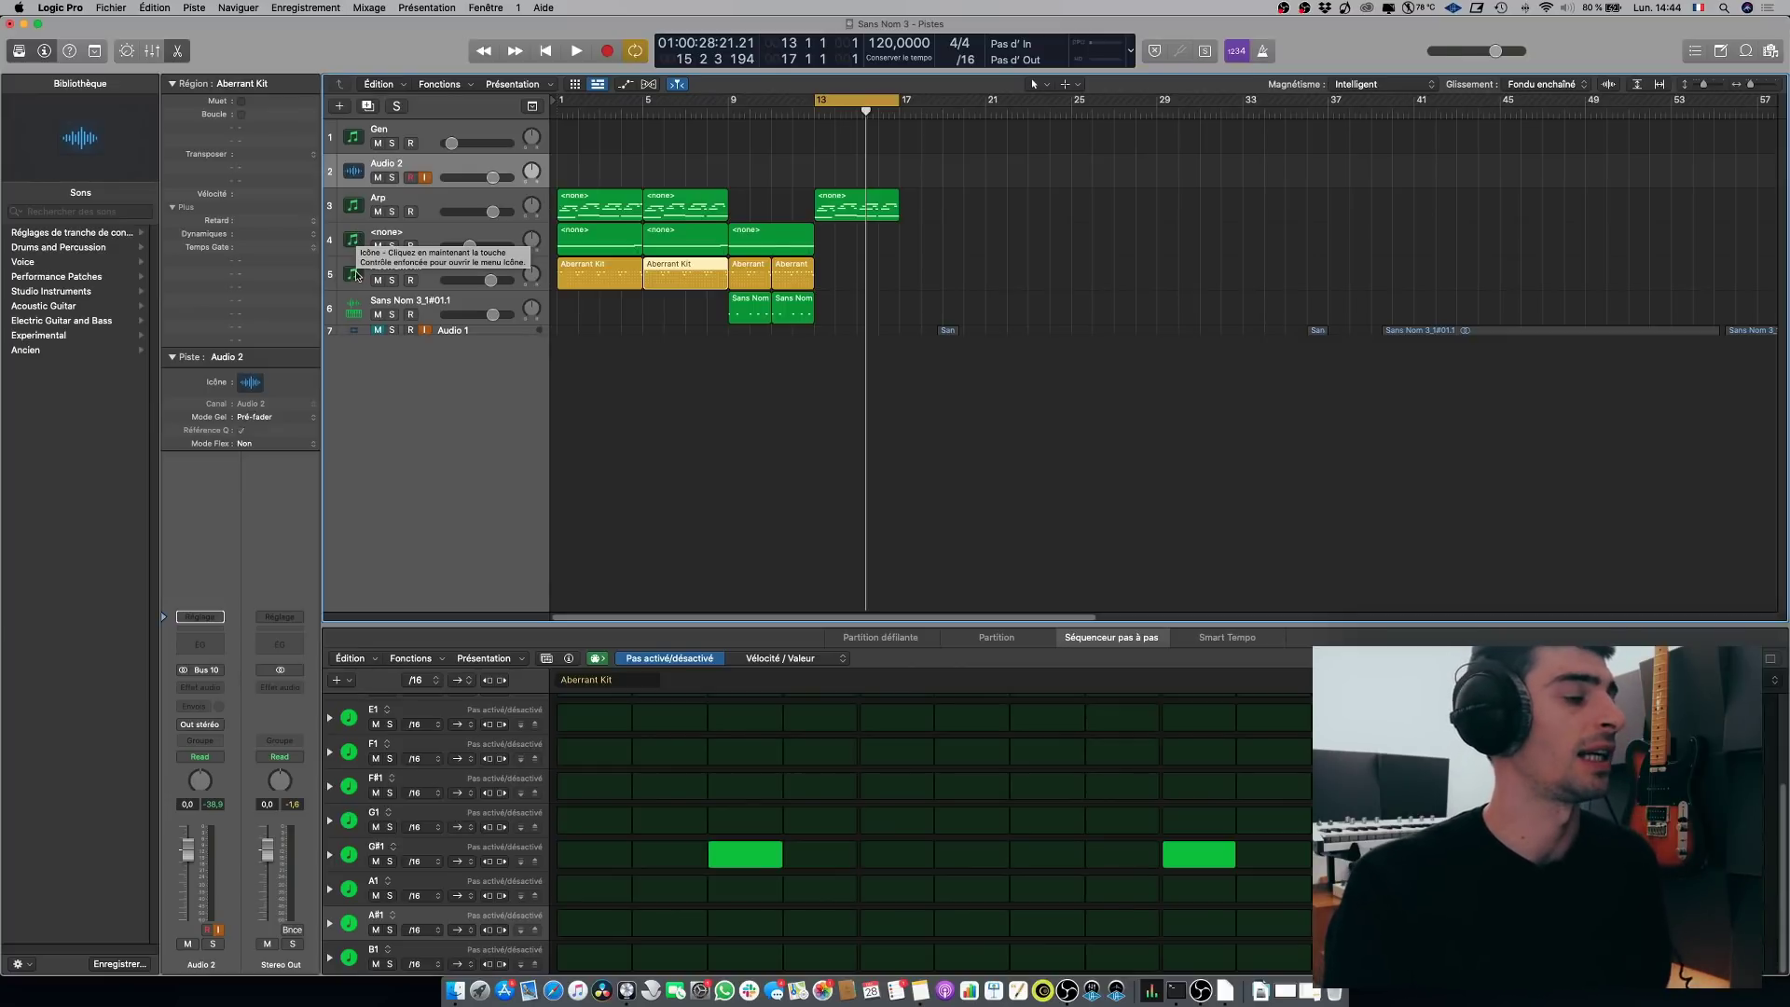
Step: Create one new software instrument track with Massive X and name it Bass
{"action": "left_click", "coordinate": [359, 315]}
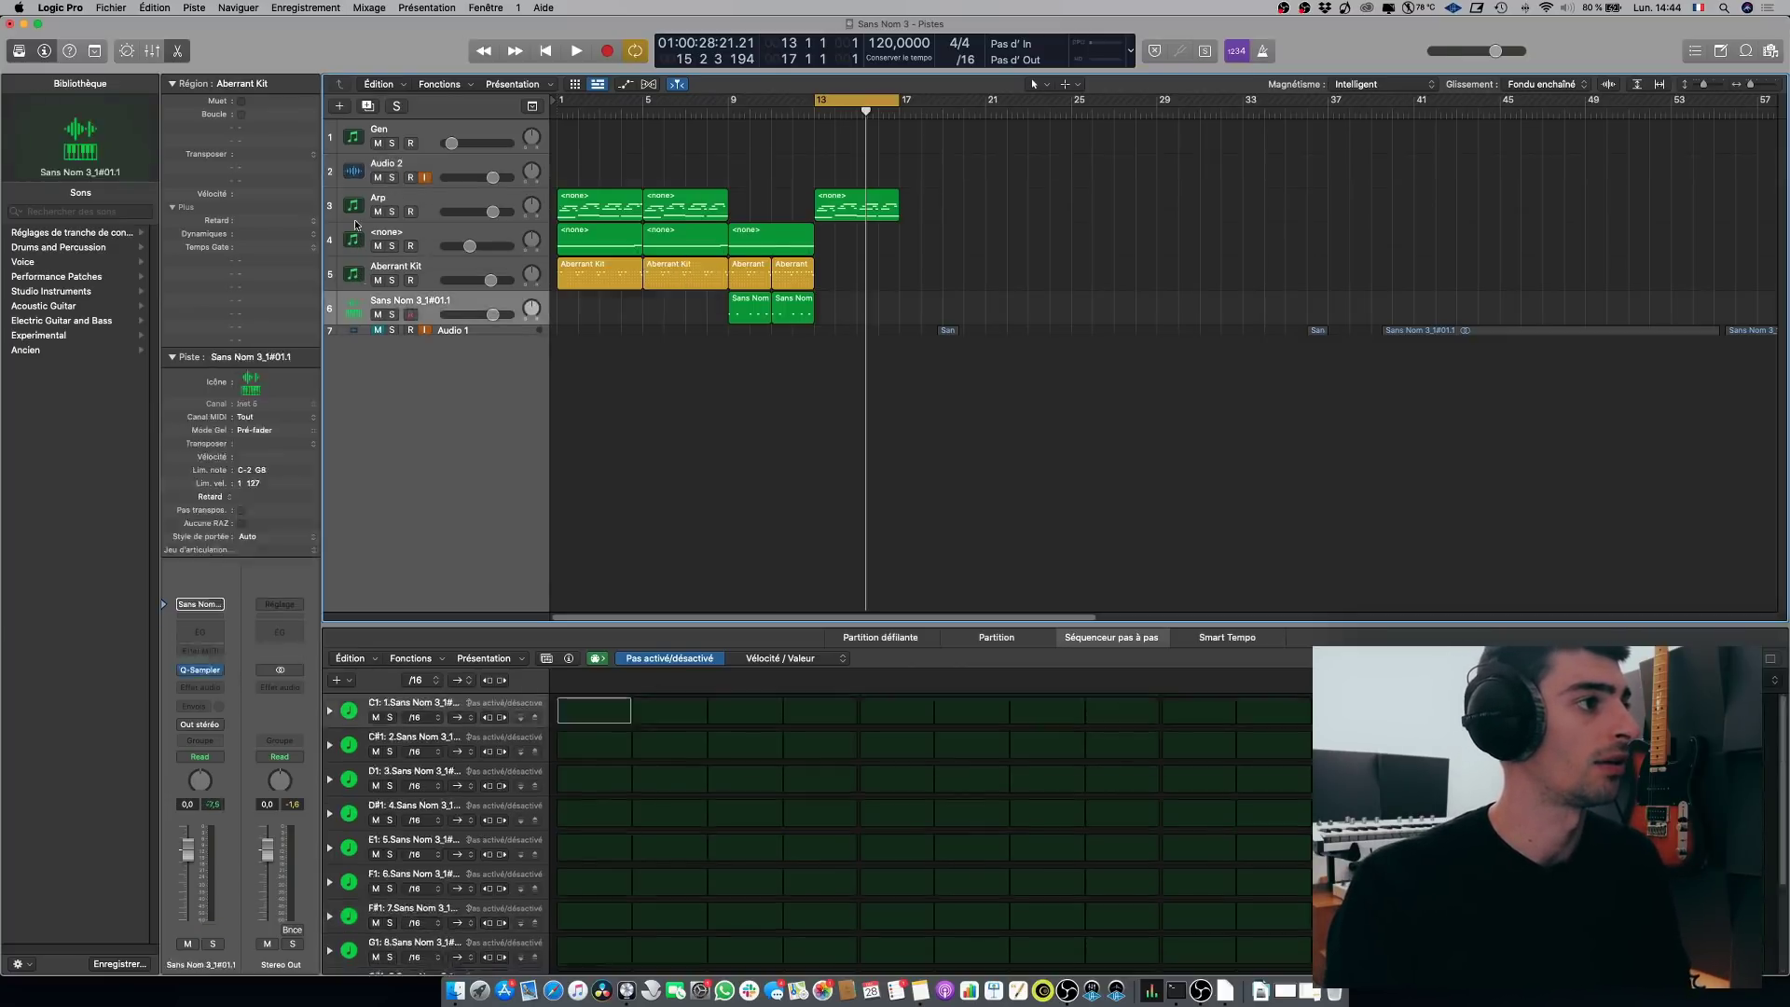
{"action": "left_click", "coordinate": [340, 107]}
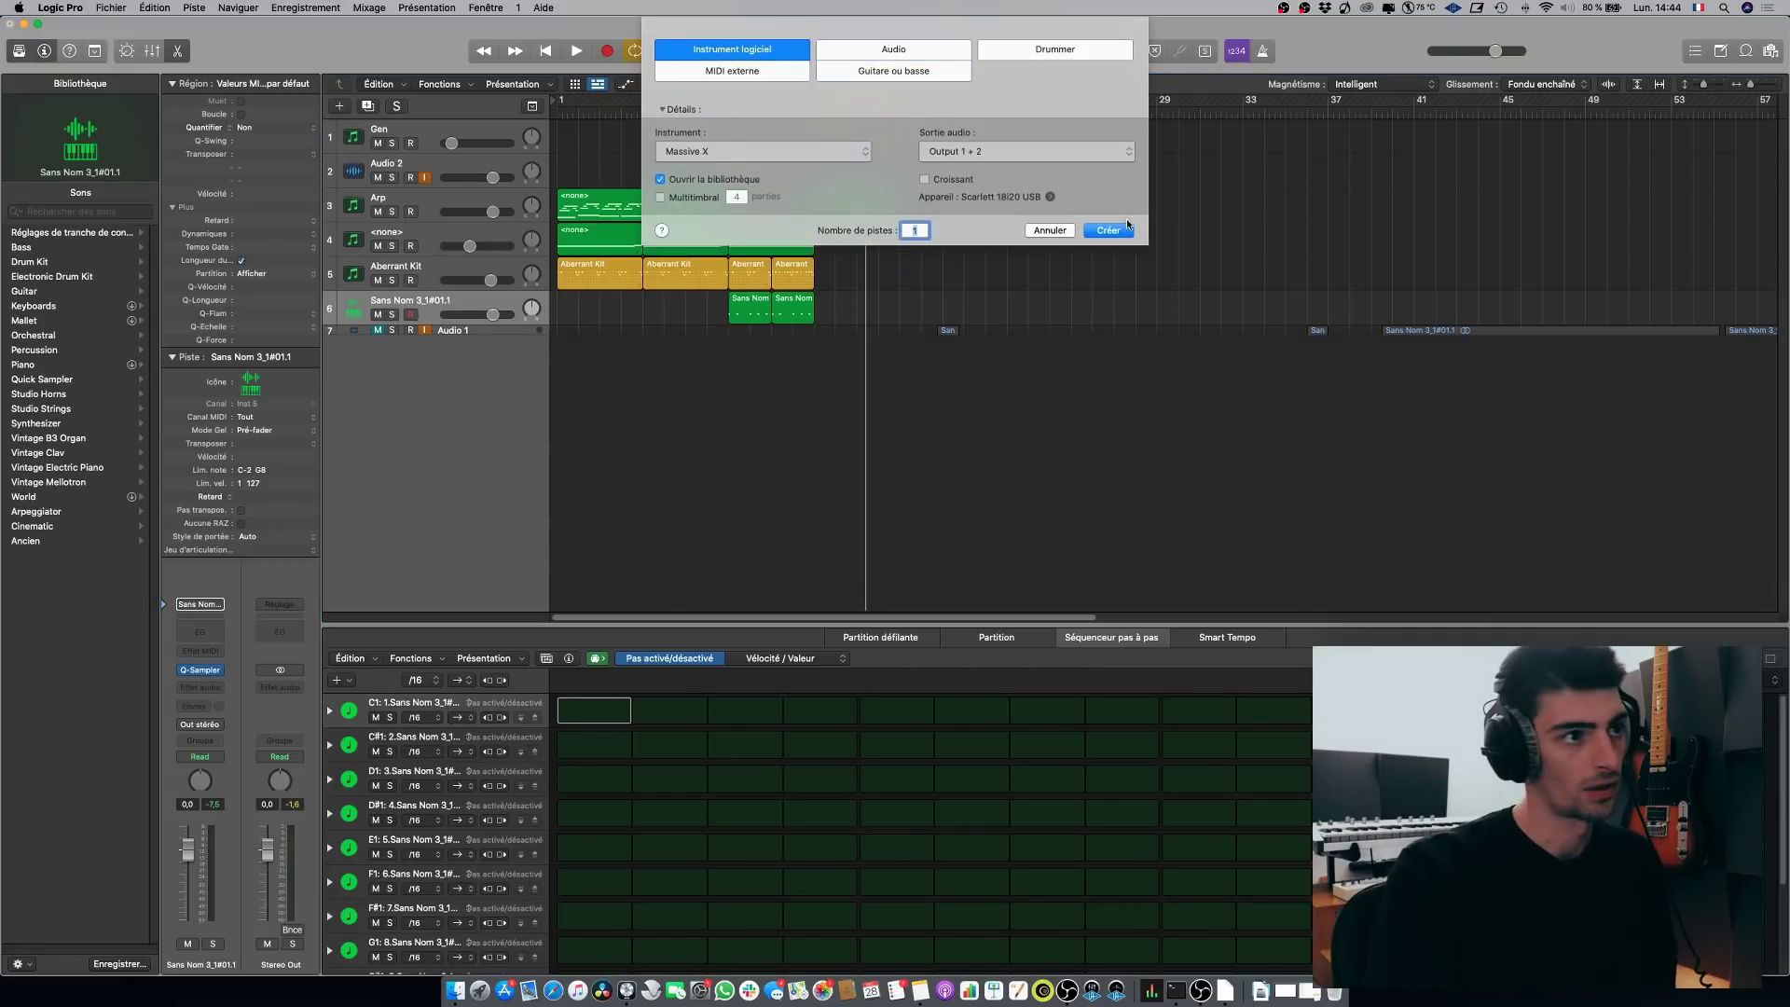
{"action": "key", "text": "Return"}
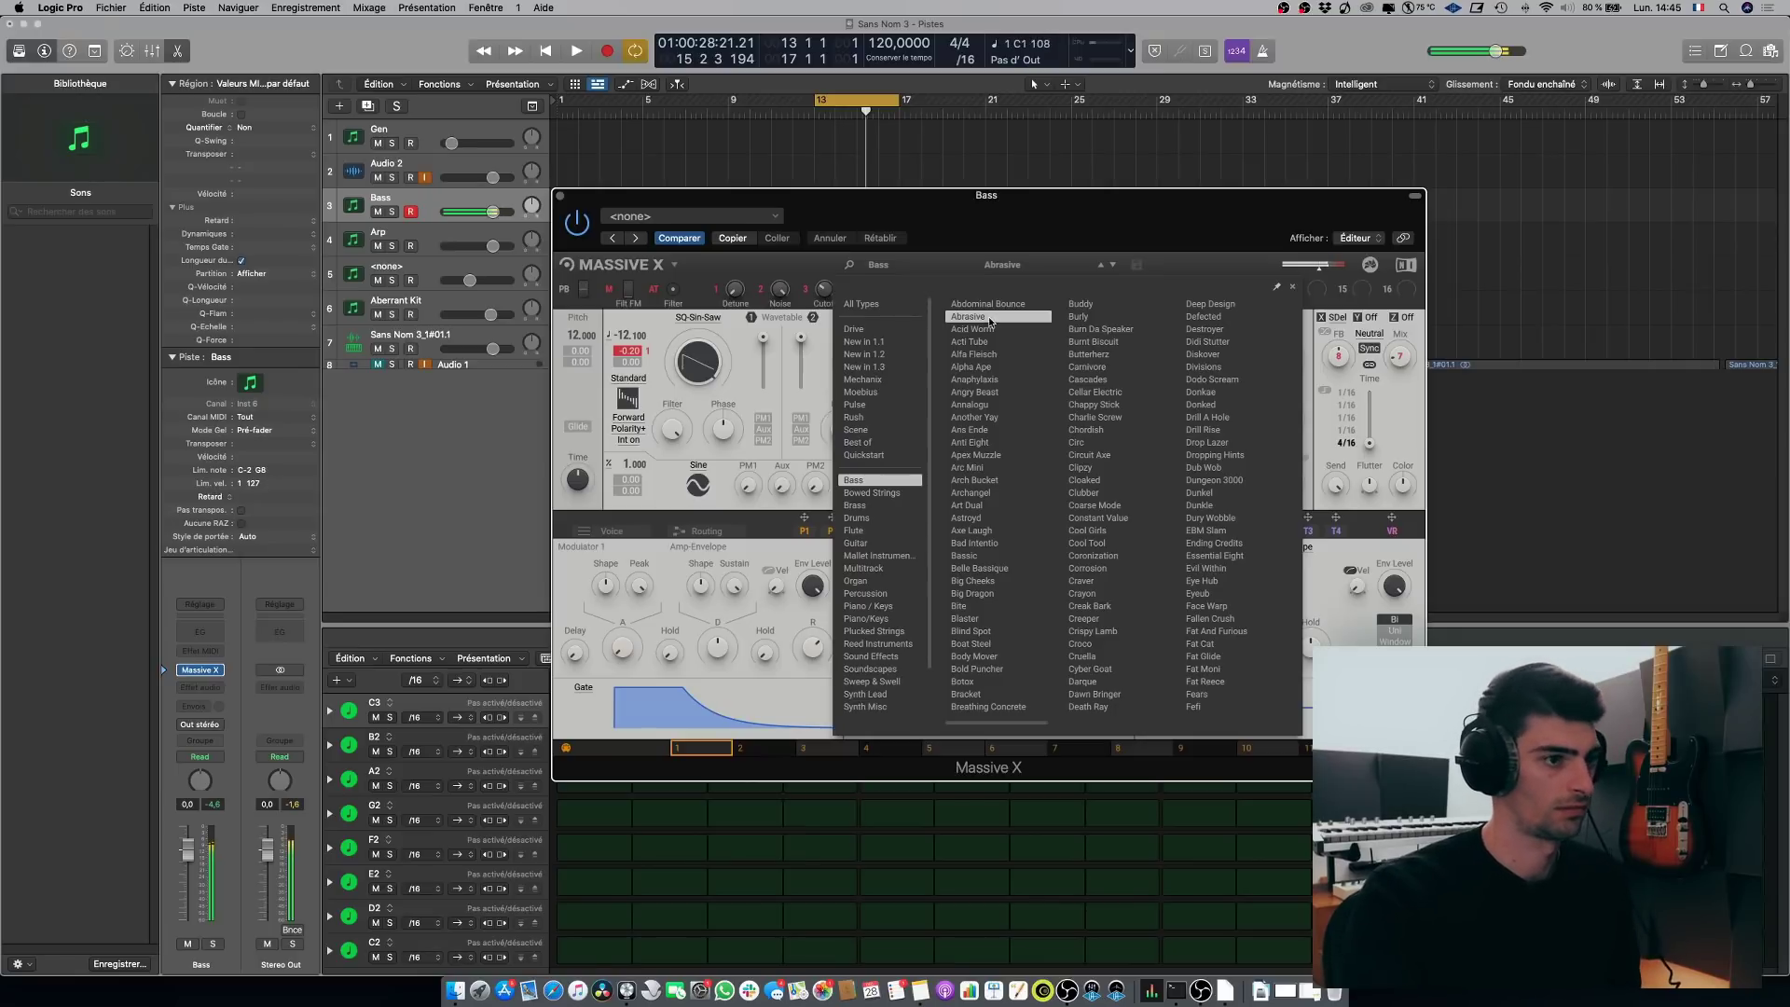
Step: Load the Acti Tube bass preset on the Bass track during playback and advance to Alfa Fleisch
{"action": "left_click_drag", "start_coordinate": [936, 216], "coordinate": [974, 358]}
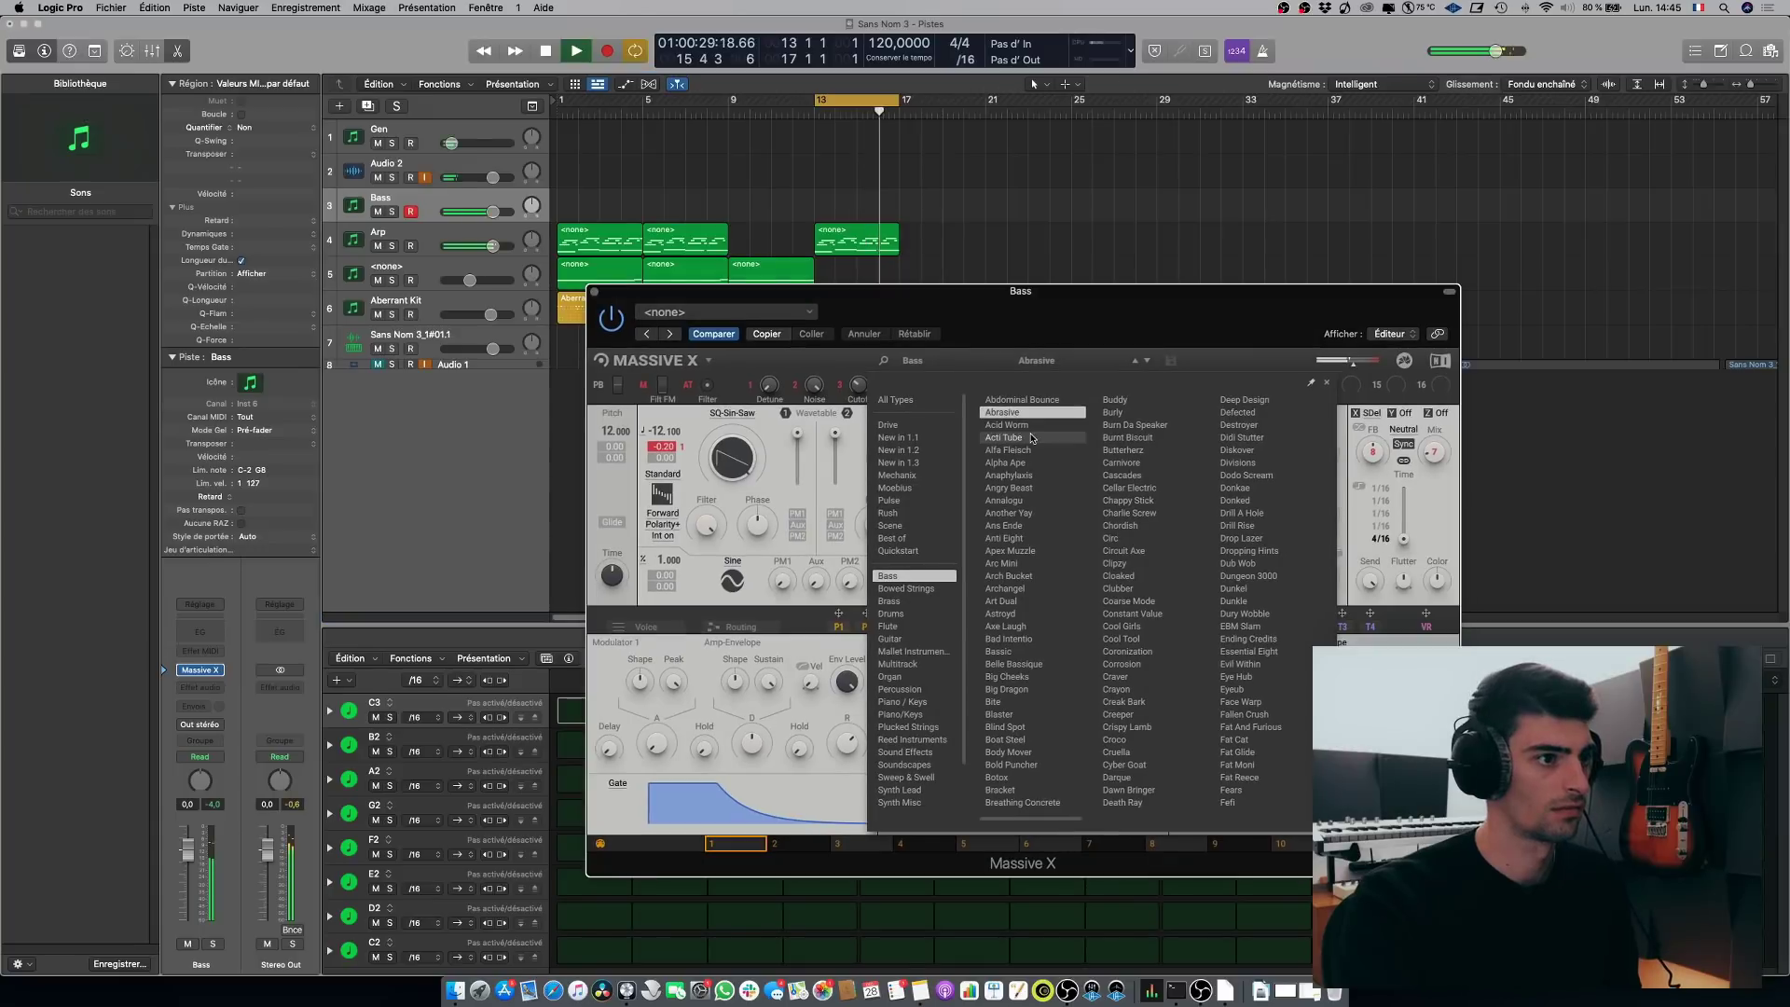
{"action": "left_click", "coordinate": [1031, 438]}
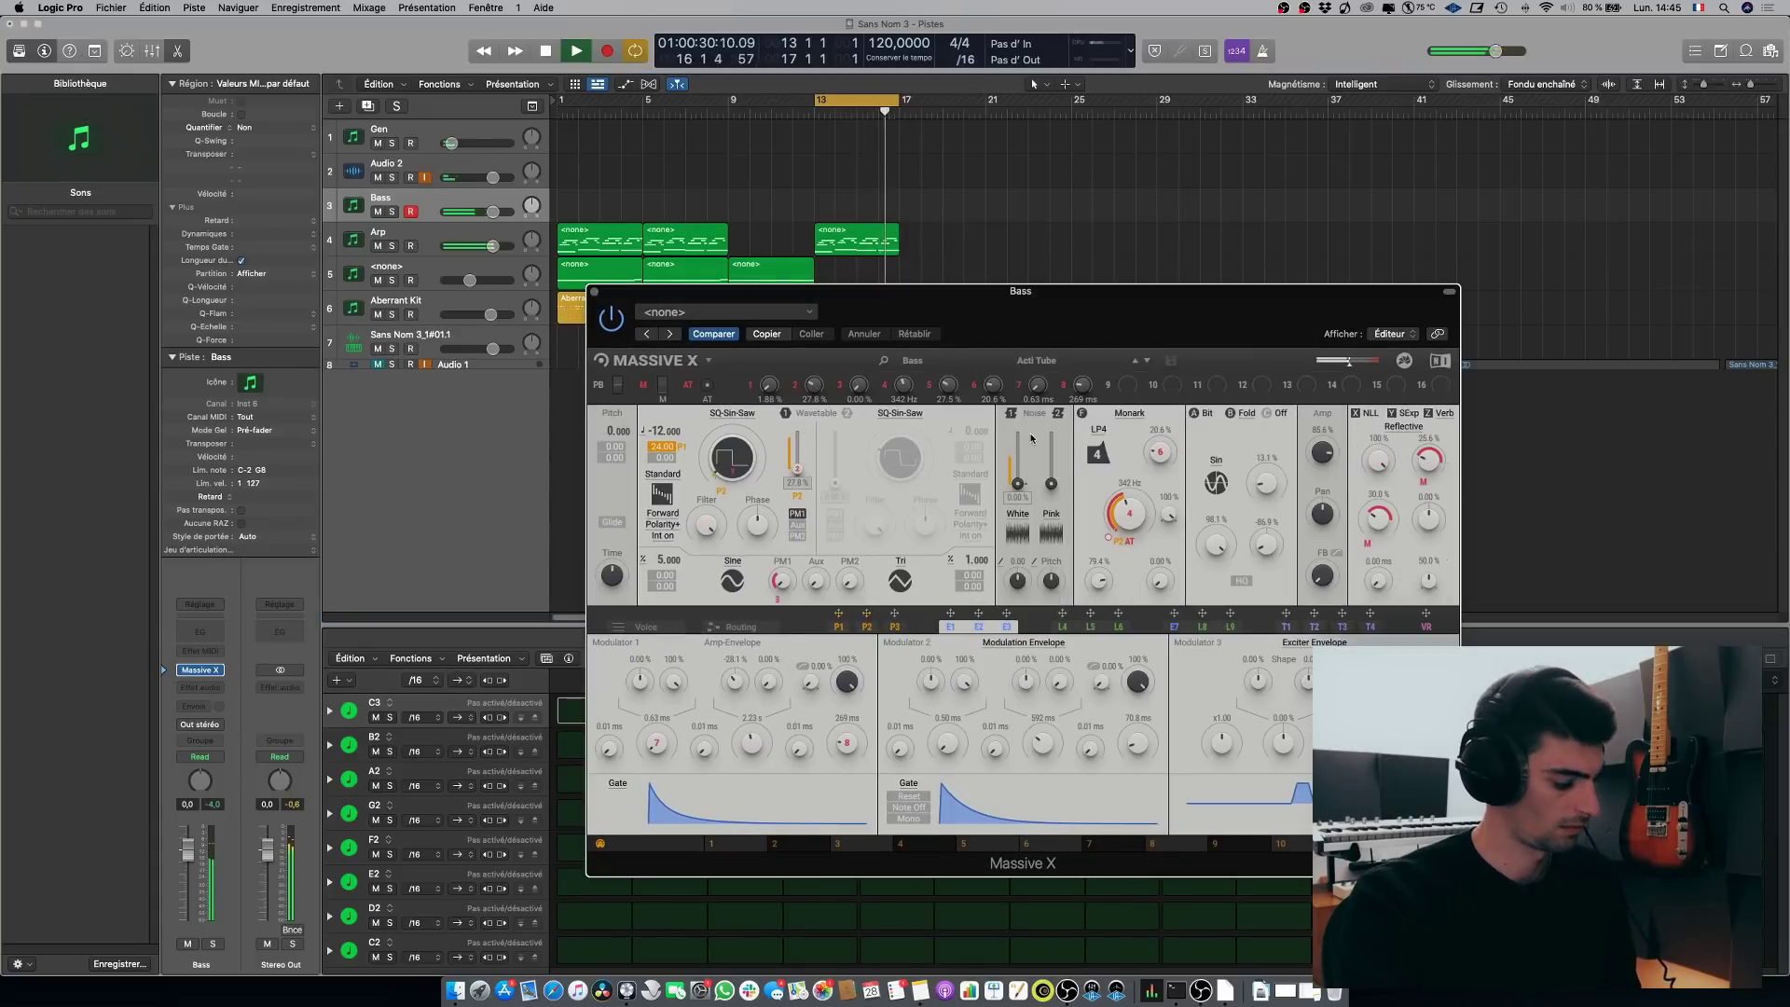
{"action": "left_click", "coordinate": [1148, 361]}
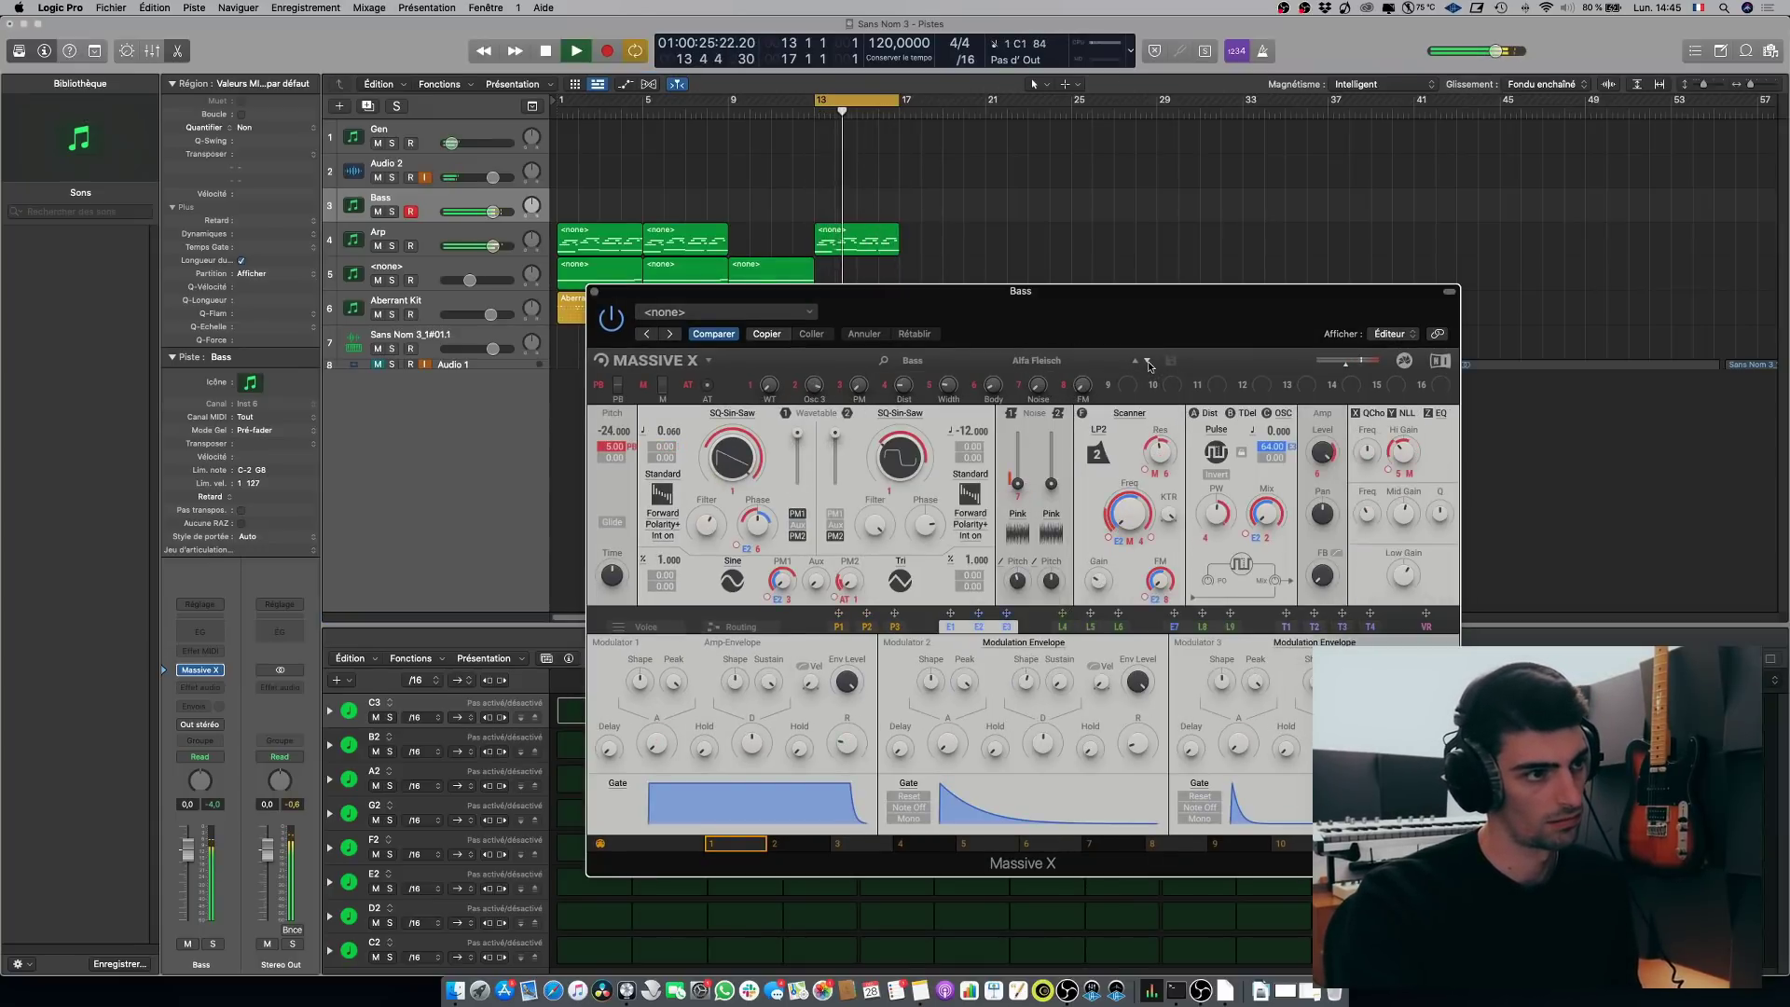
Step: Audition the Massive X bass presets on the Bass track during playback, advancing from Alfa Fleisch to Arc Mini
{"action": "left_click", "coordinate": [1147, 362]}
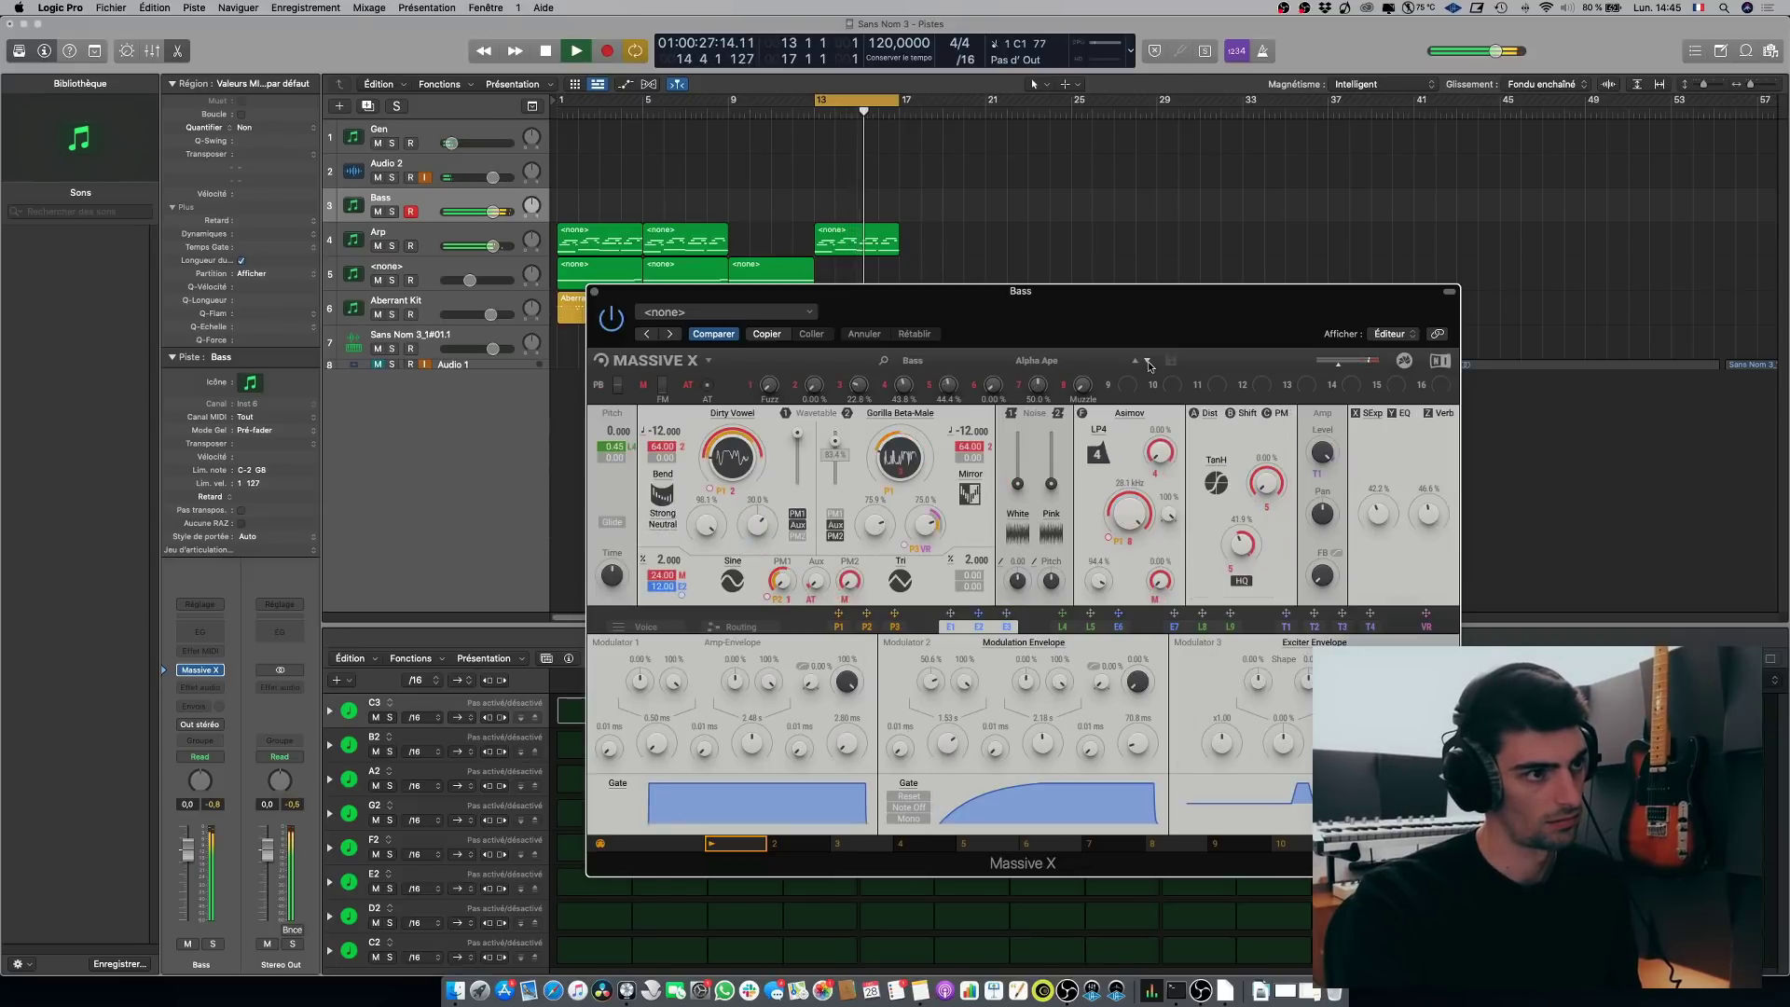
{"action": "left_click", "coordinate": [1148, 362]}
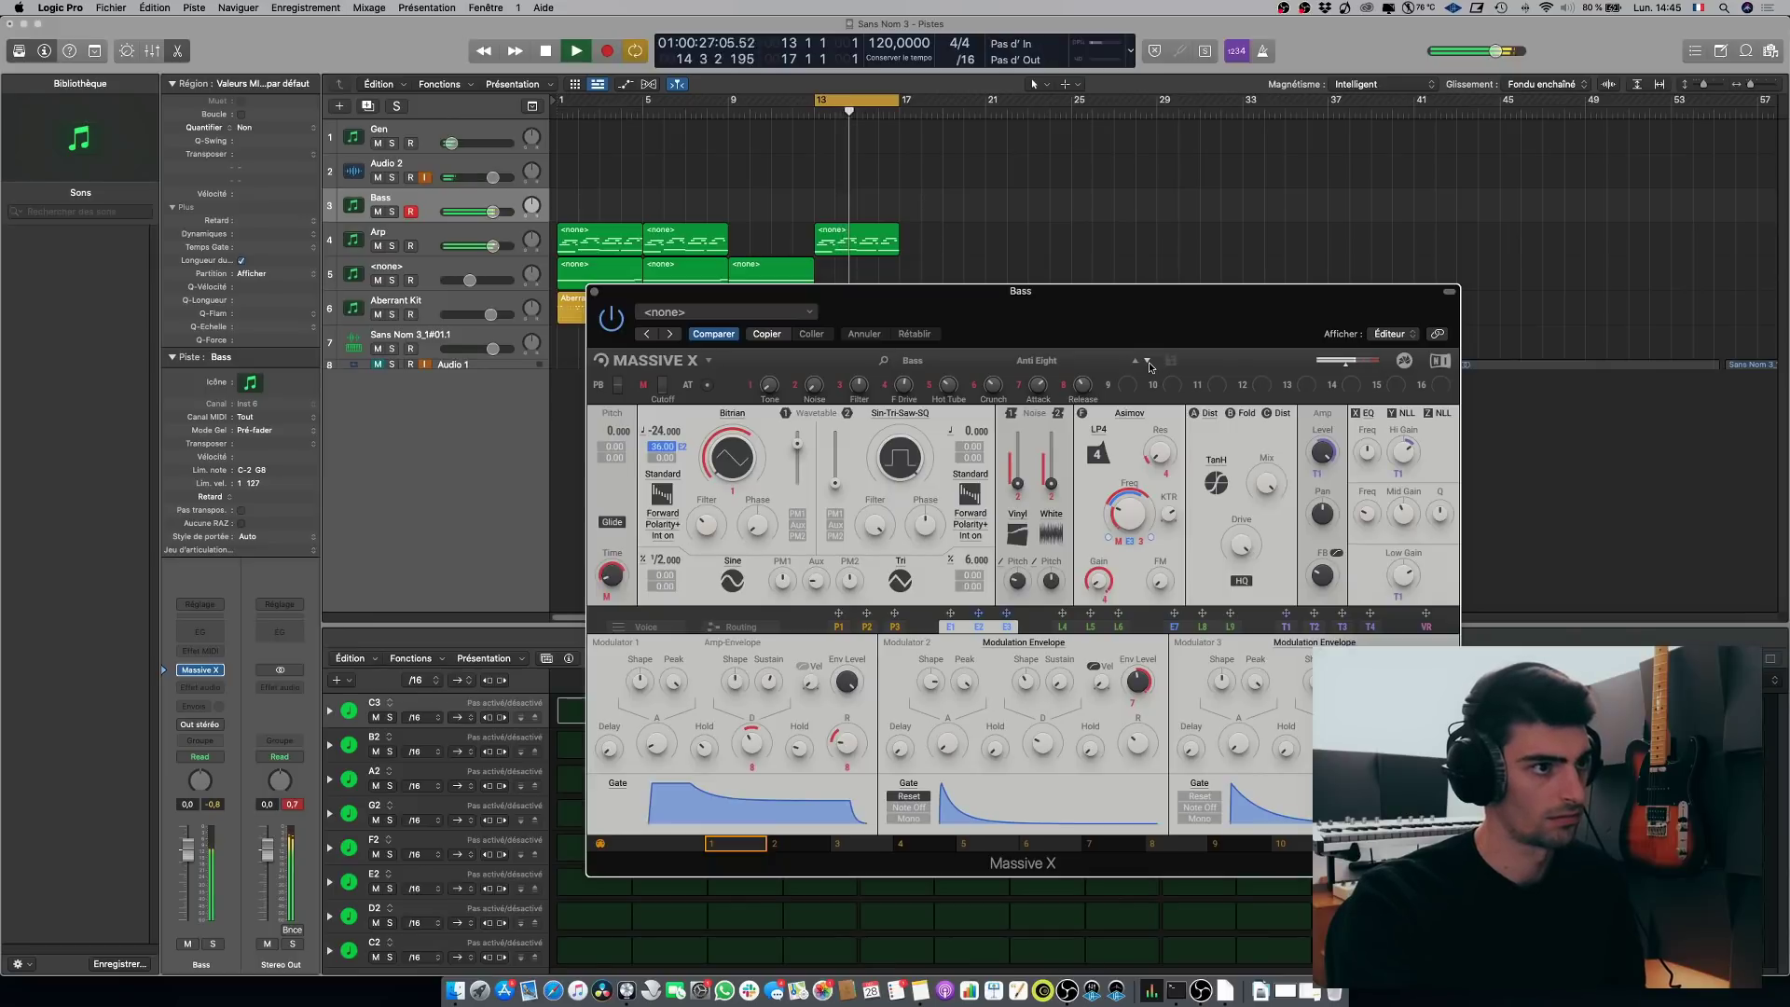
{"action": "left_click", "coordinate": [1148, 362]}
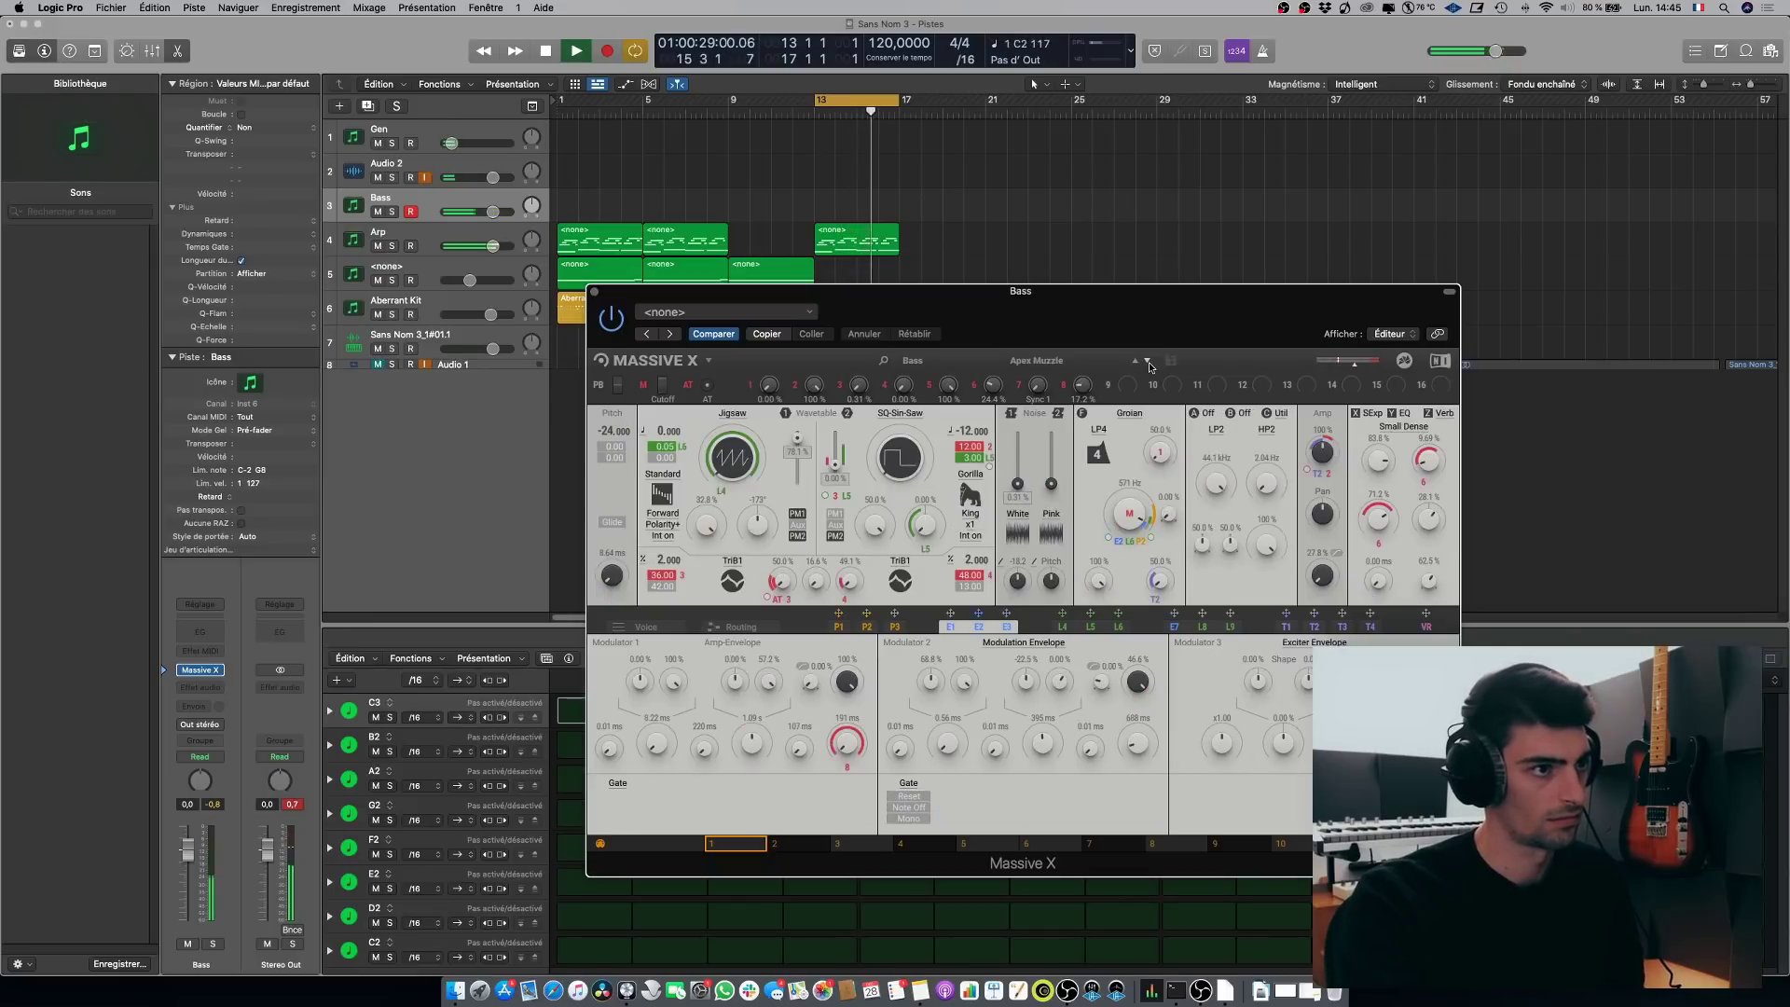
{"action": "left_click", "coordinate": [1148, 361]}
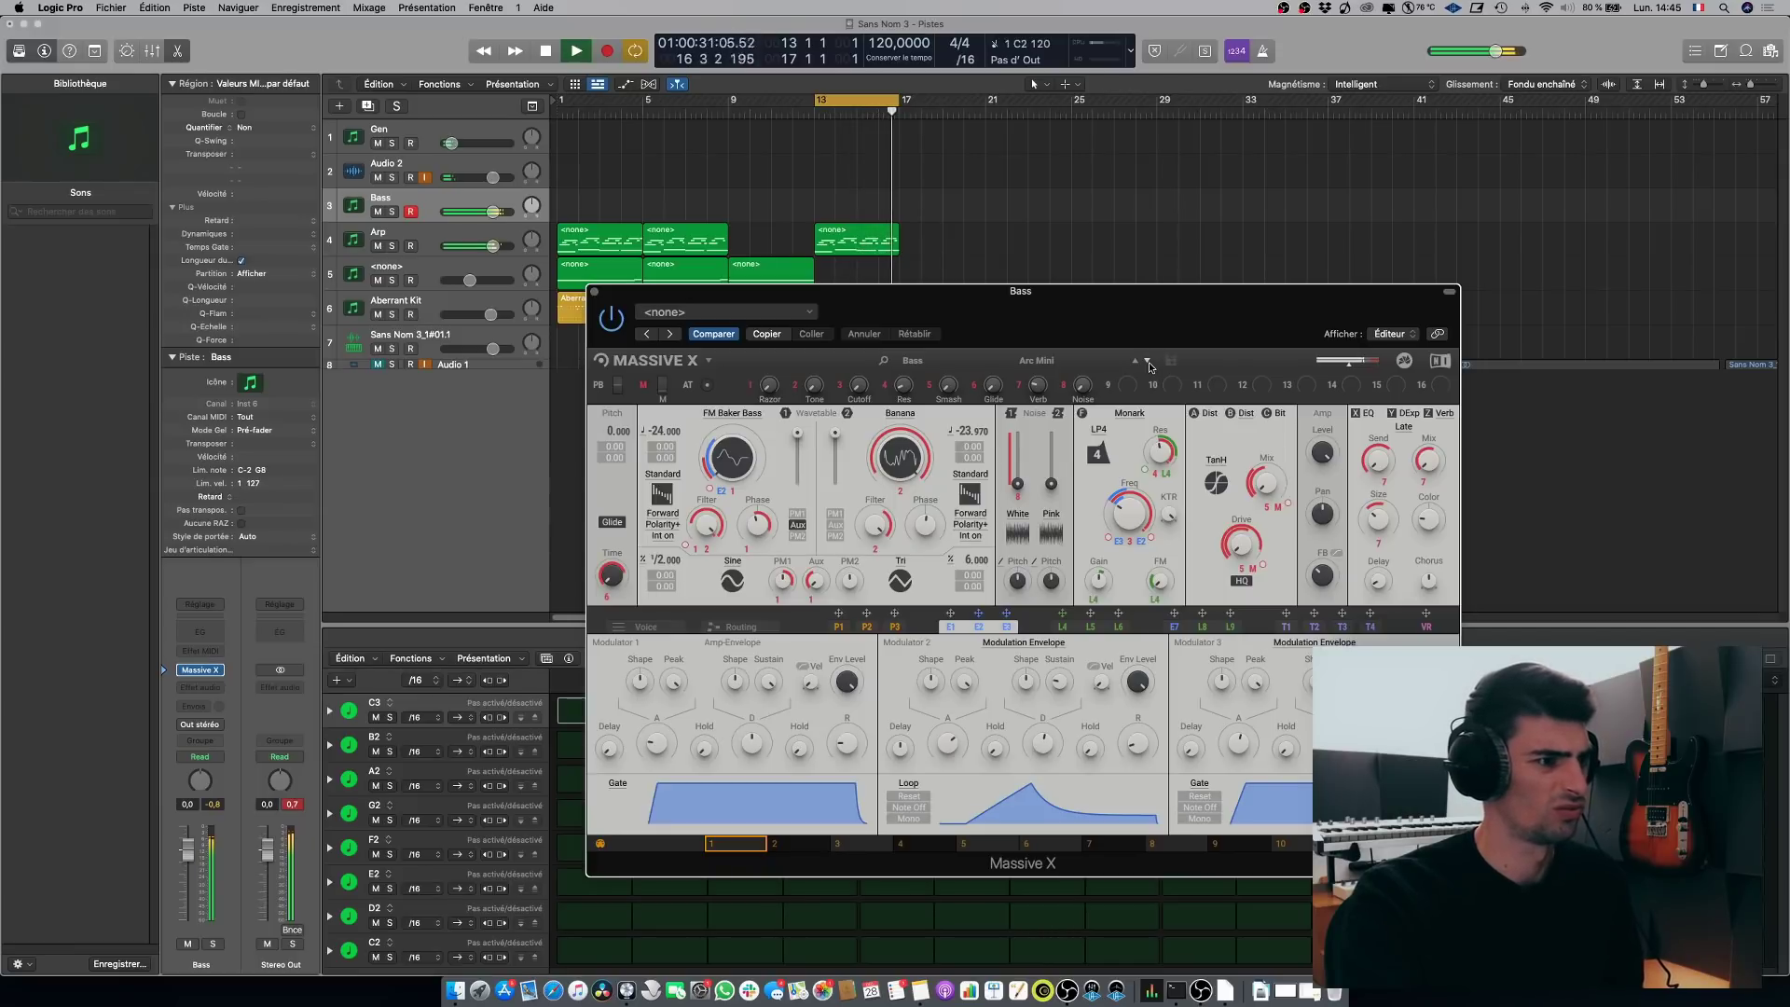
Step: Stop playback and adjust the attack and delay of the Arc Mini preset's Modulator 2 envelope, bringing delay down to minimum
{"action": "key", "text": "space"}
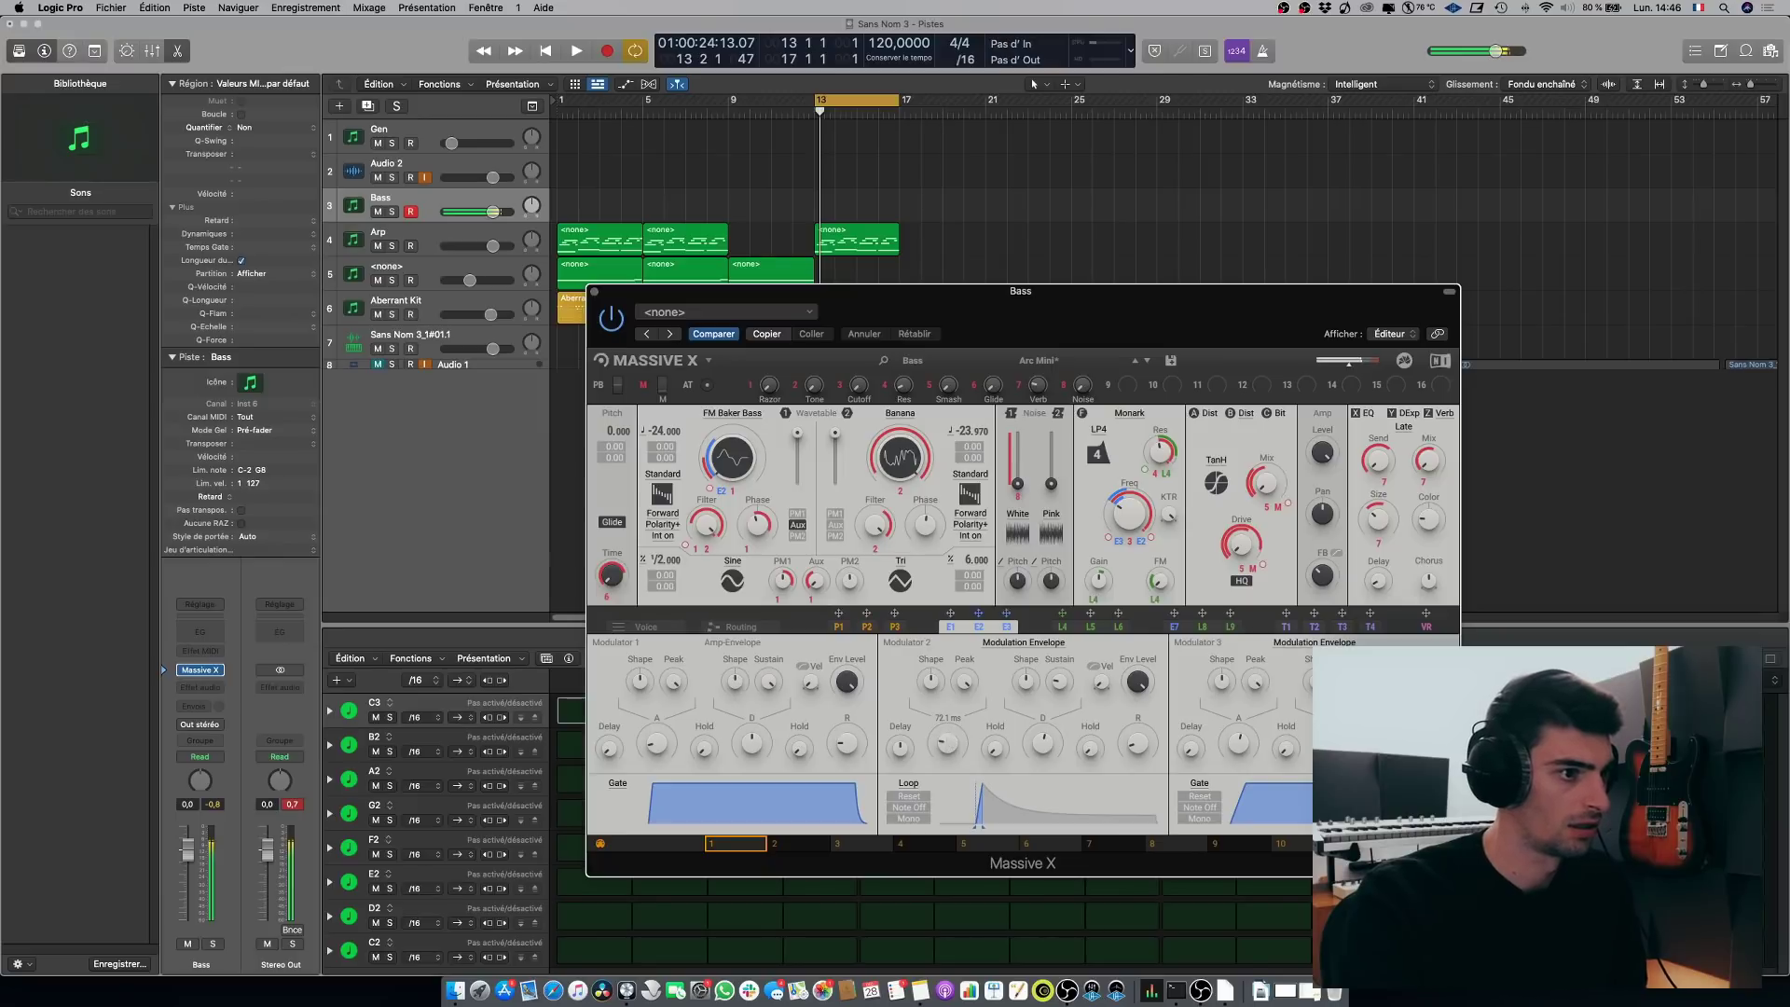
{"action": "left_click_drag", "start_coordinate": [994, 747], "coordinate": [993, 764]}
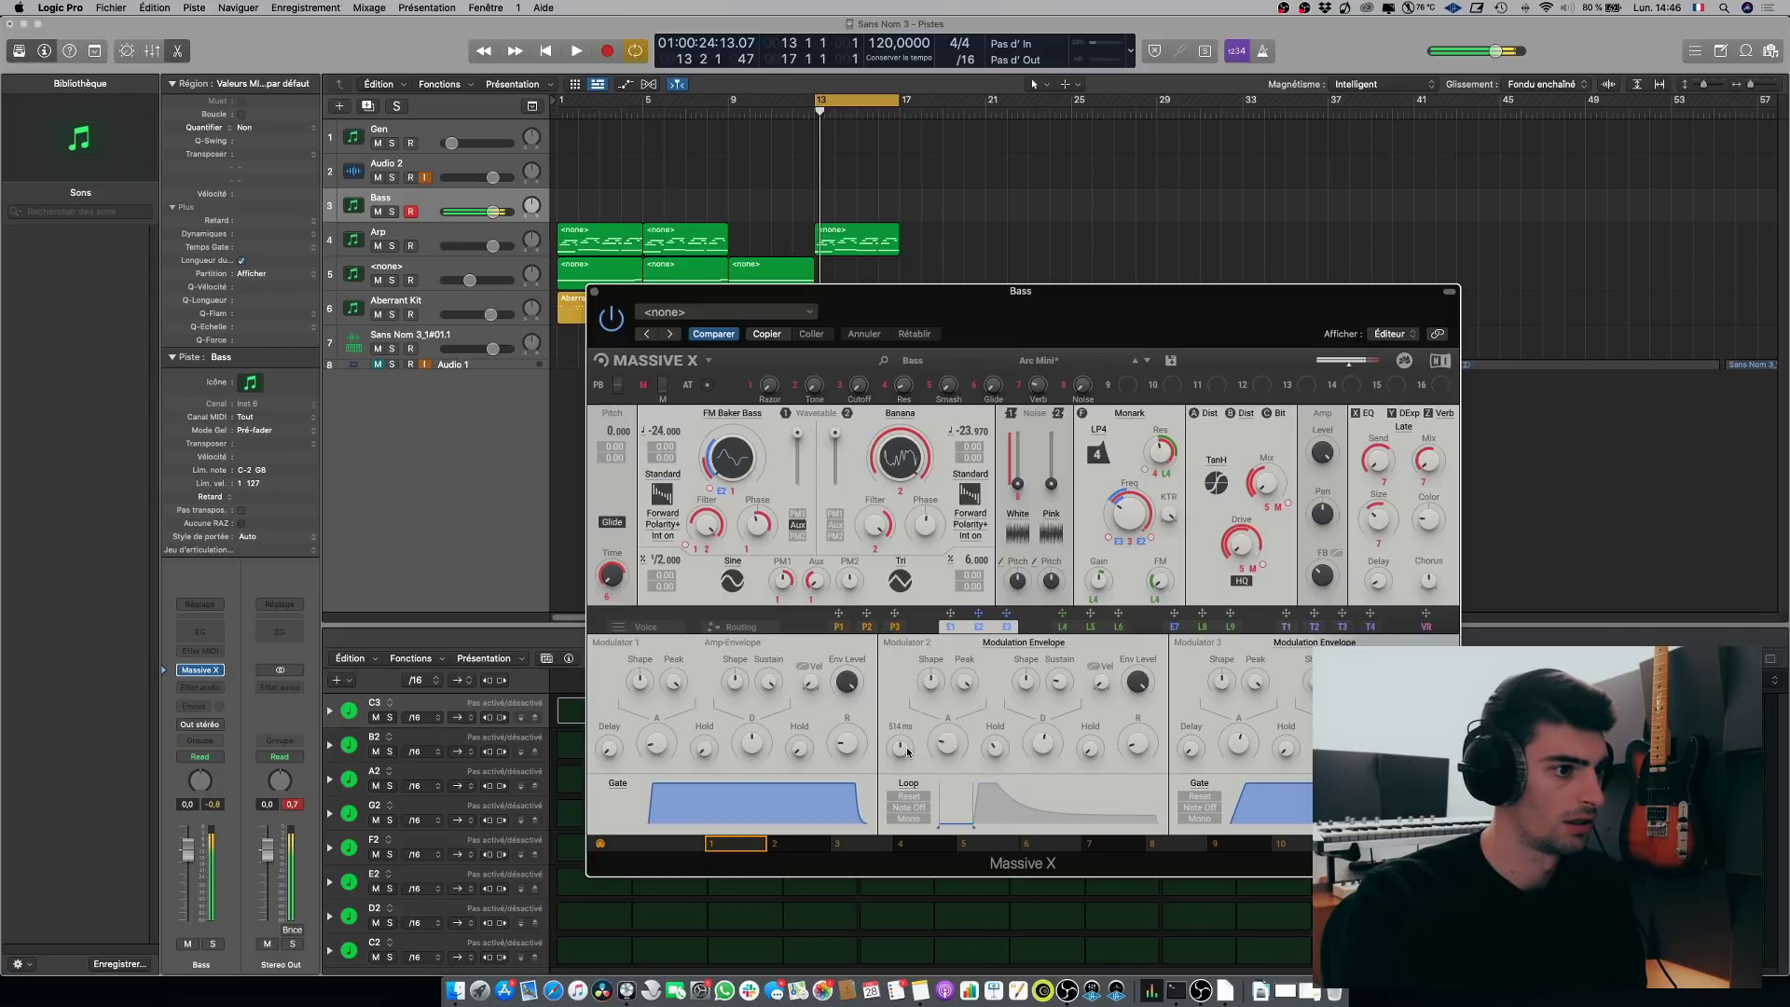
{"action": "left_click_drag", "start_coordinate": [900, 747], "coordinate": [900, 765]}
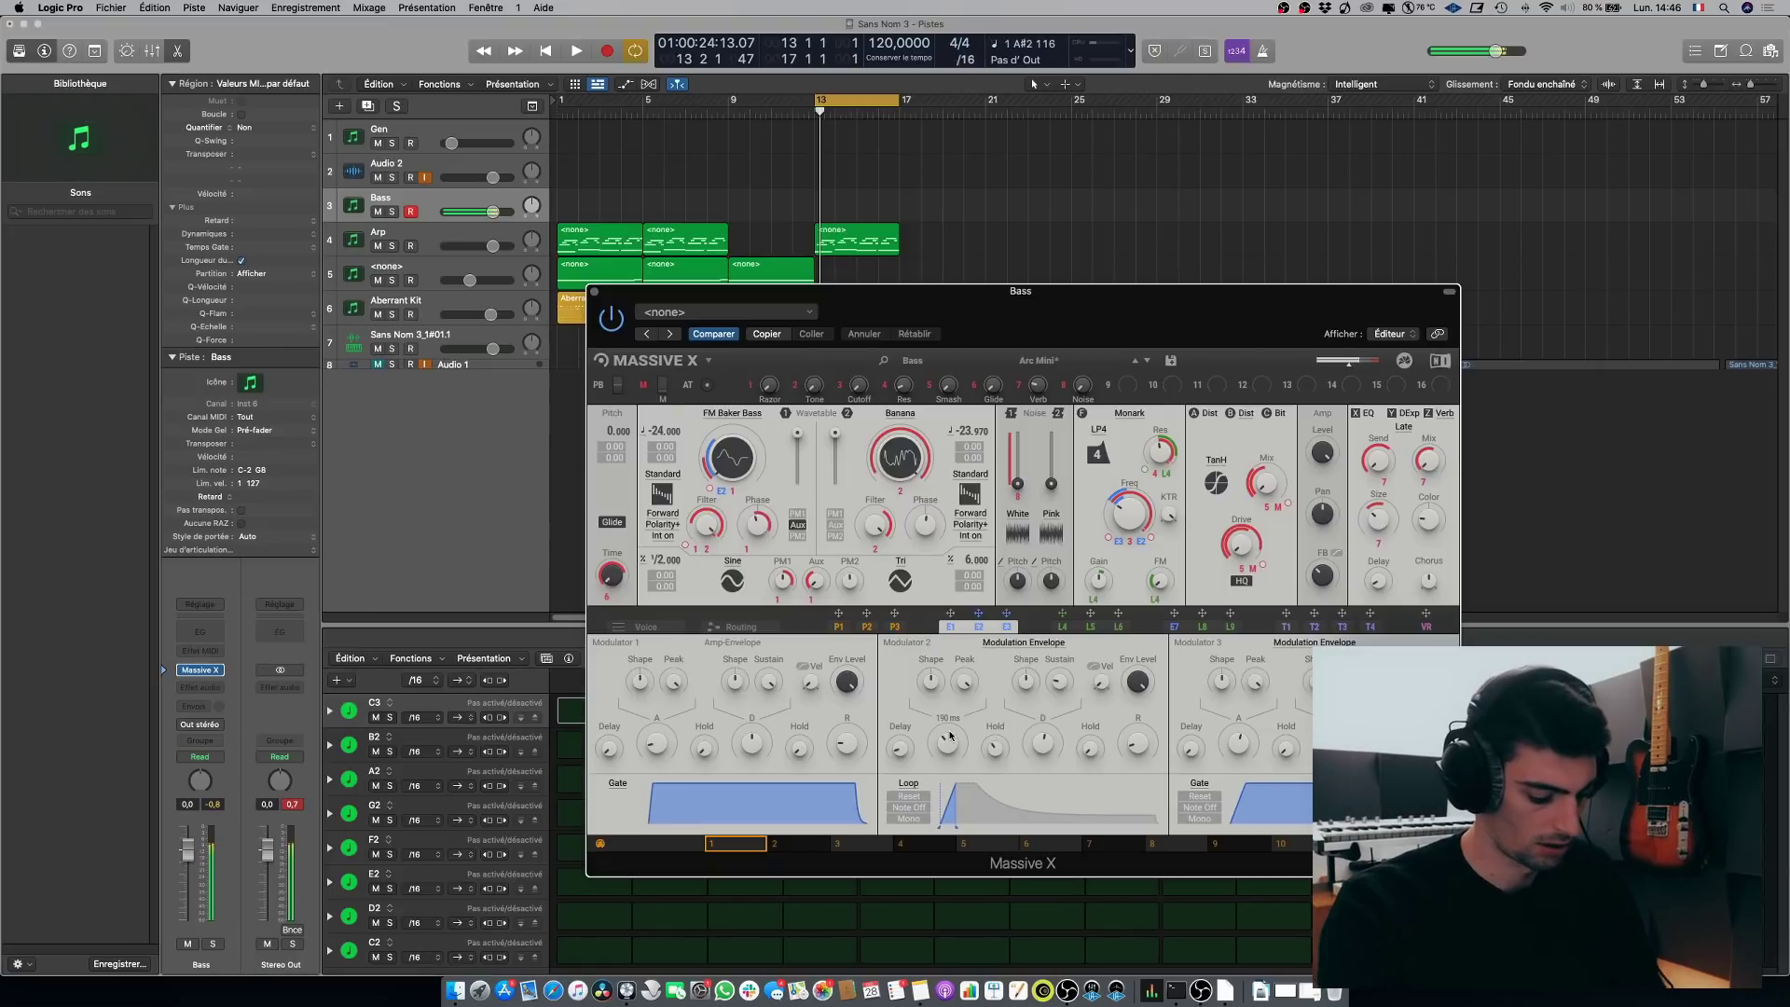
Step: Record a four-note bass line on the Bass track over bars 13 to 17 and close the Massive X window
{"action": "key", "text": "space"}
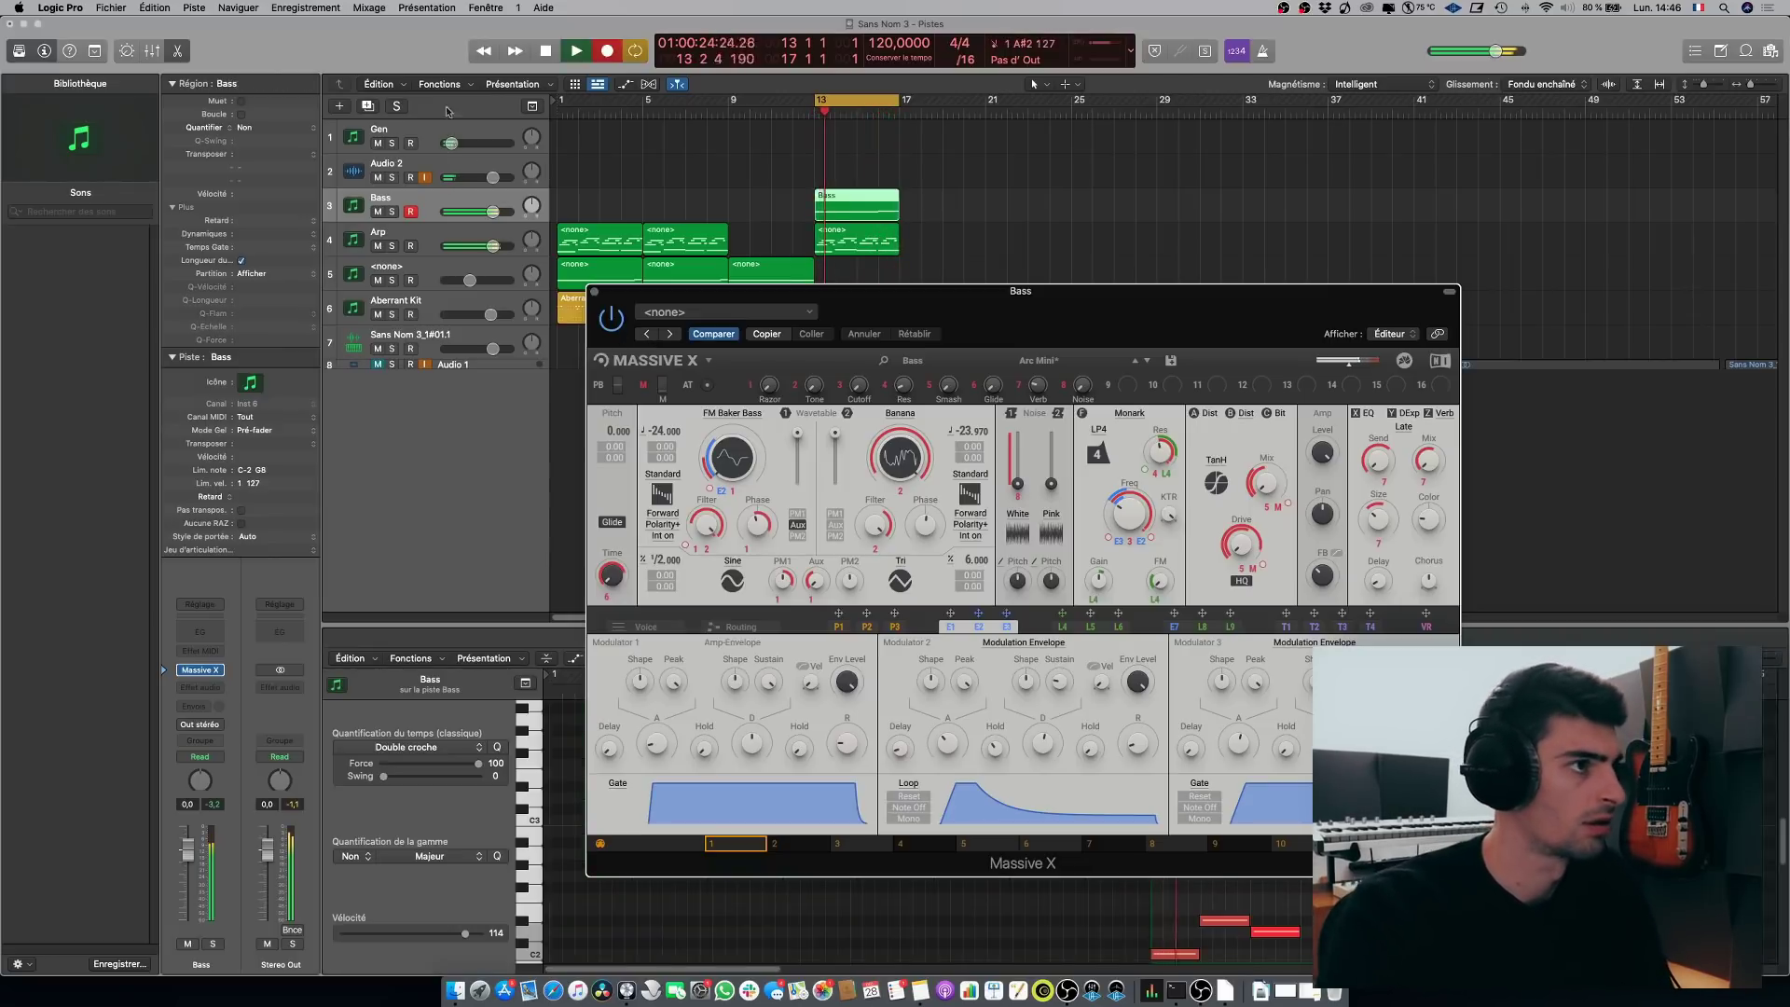
{"action": "left_click", "coordinate": [608, 44]}
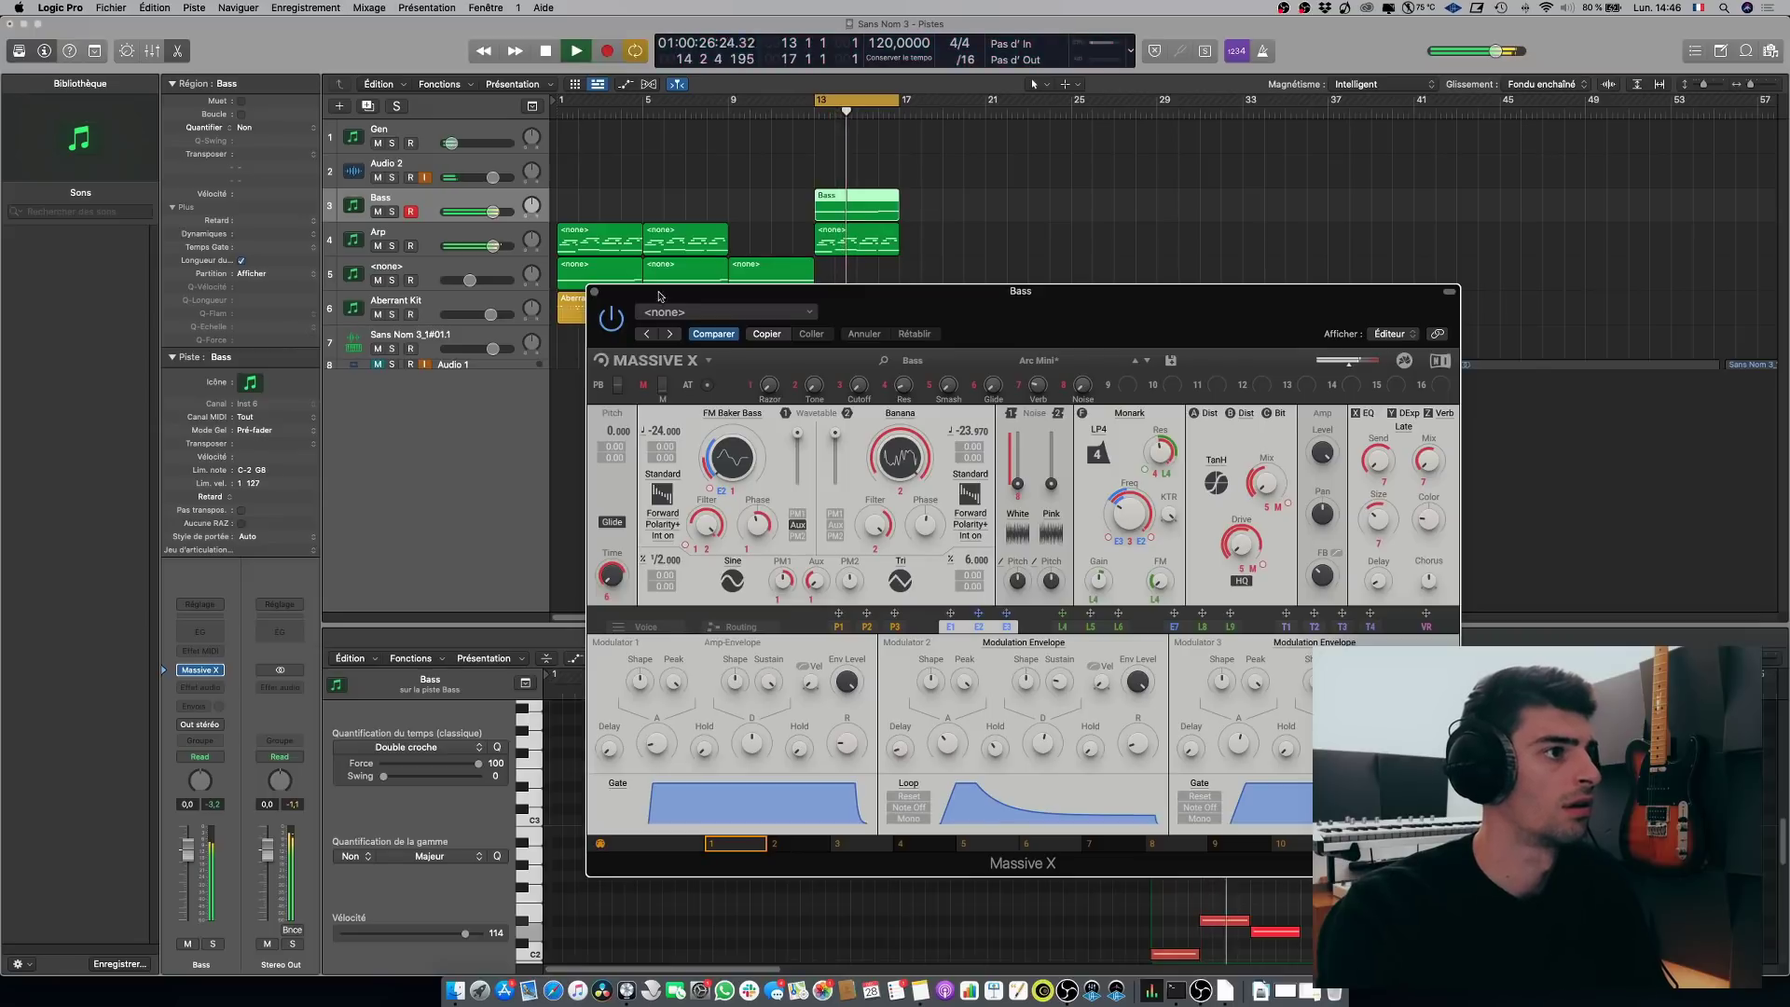
{"action": "left_click", "coordinate": [593, 293]}
Step: Select all recorded bass notes in the piano roll, hide the editor and stop playback
{"action": "left_click", "coordinate": [1222, 818]}
{"action": "key", "text": "super+a"}
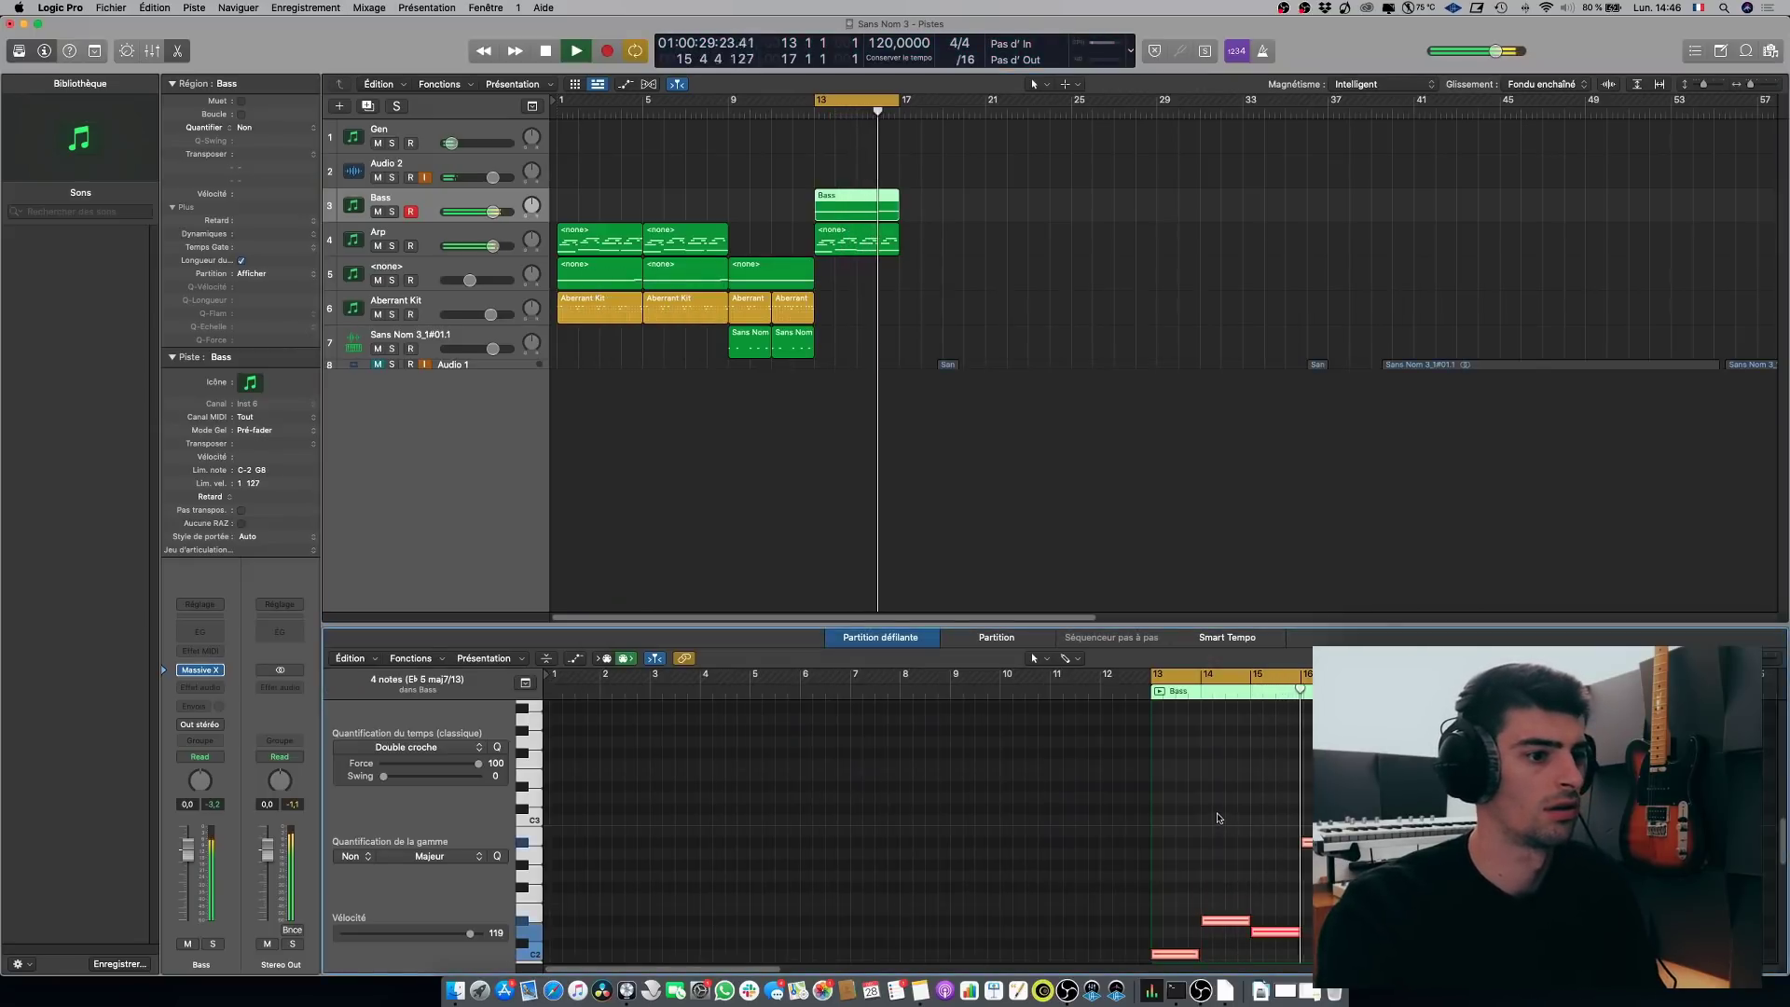
{"action": "left_click", "coordinate": [177, 54]}
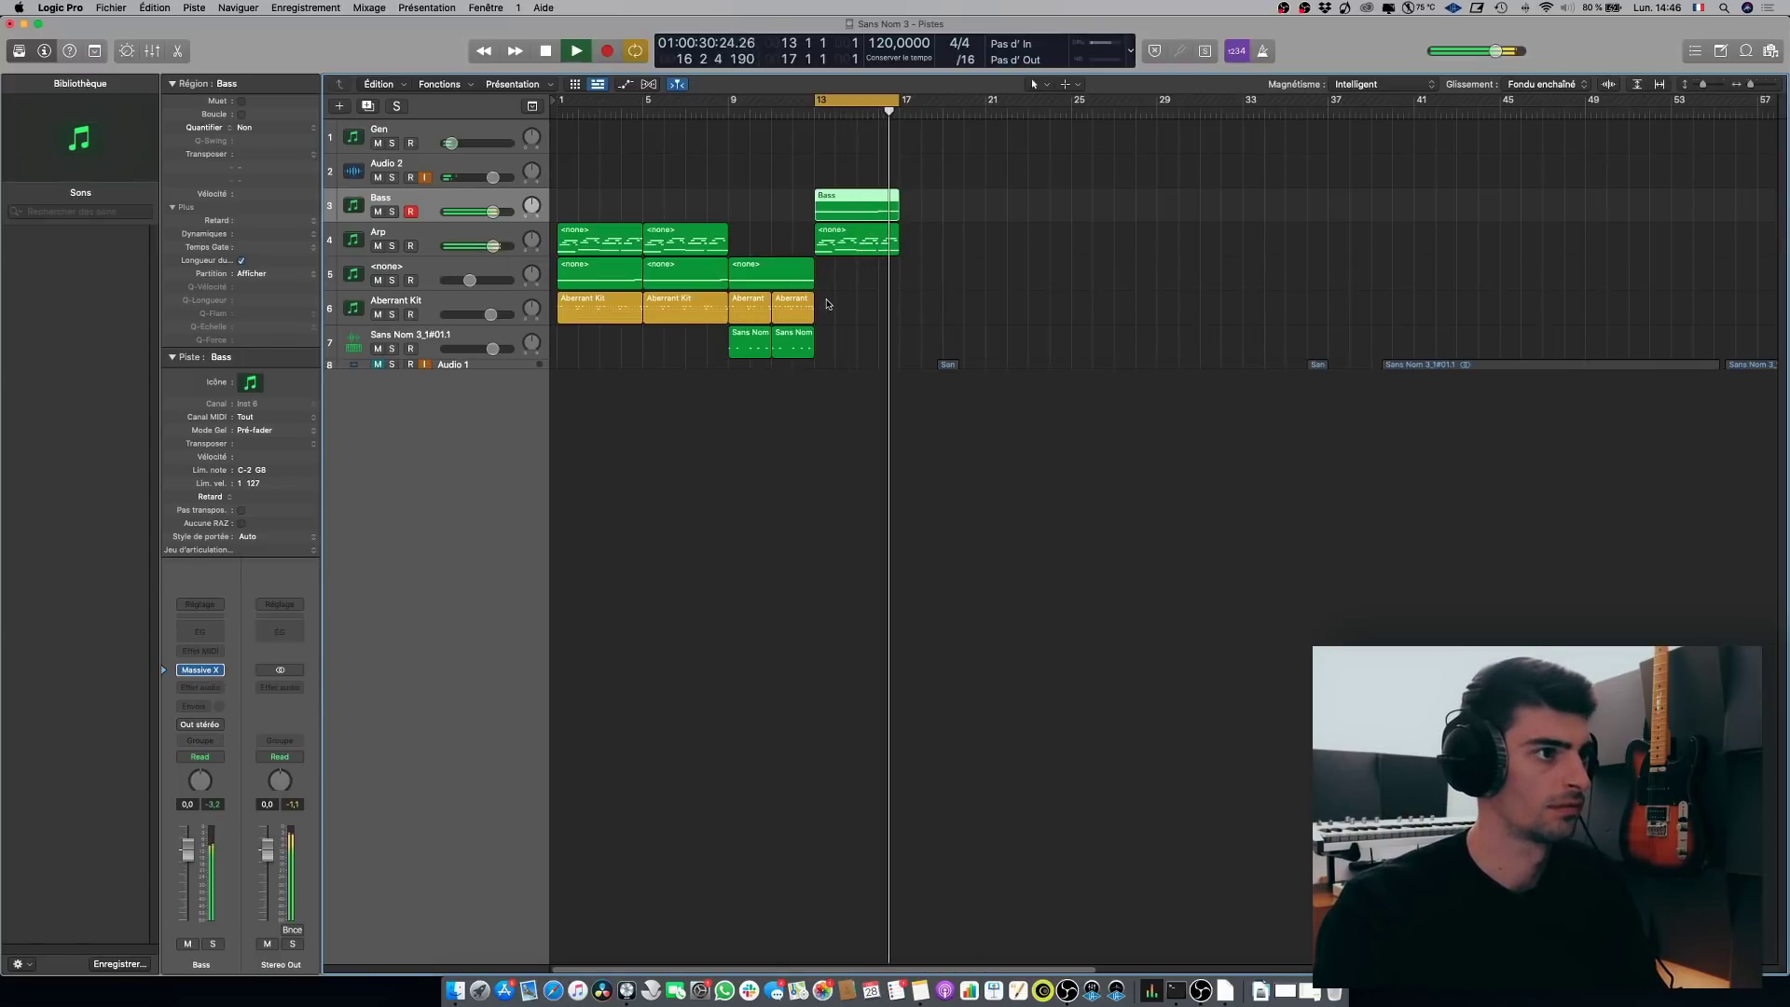
{"action": "key", "text": "space"}
Step: Duplicate the Bass track to provide a second instrument track for Super 8
{"action": "left_click", "coordinate": [438, 301]}
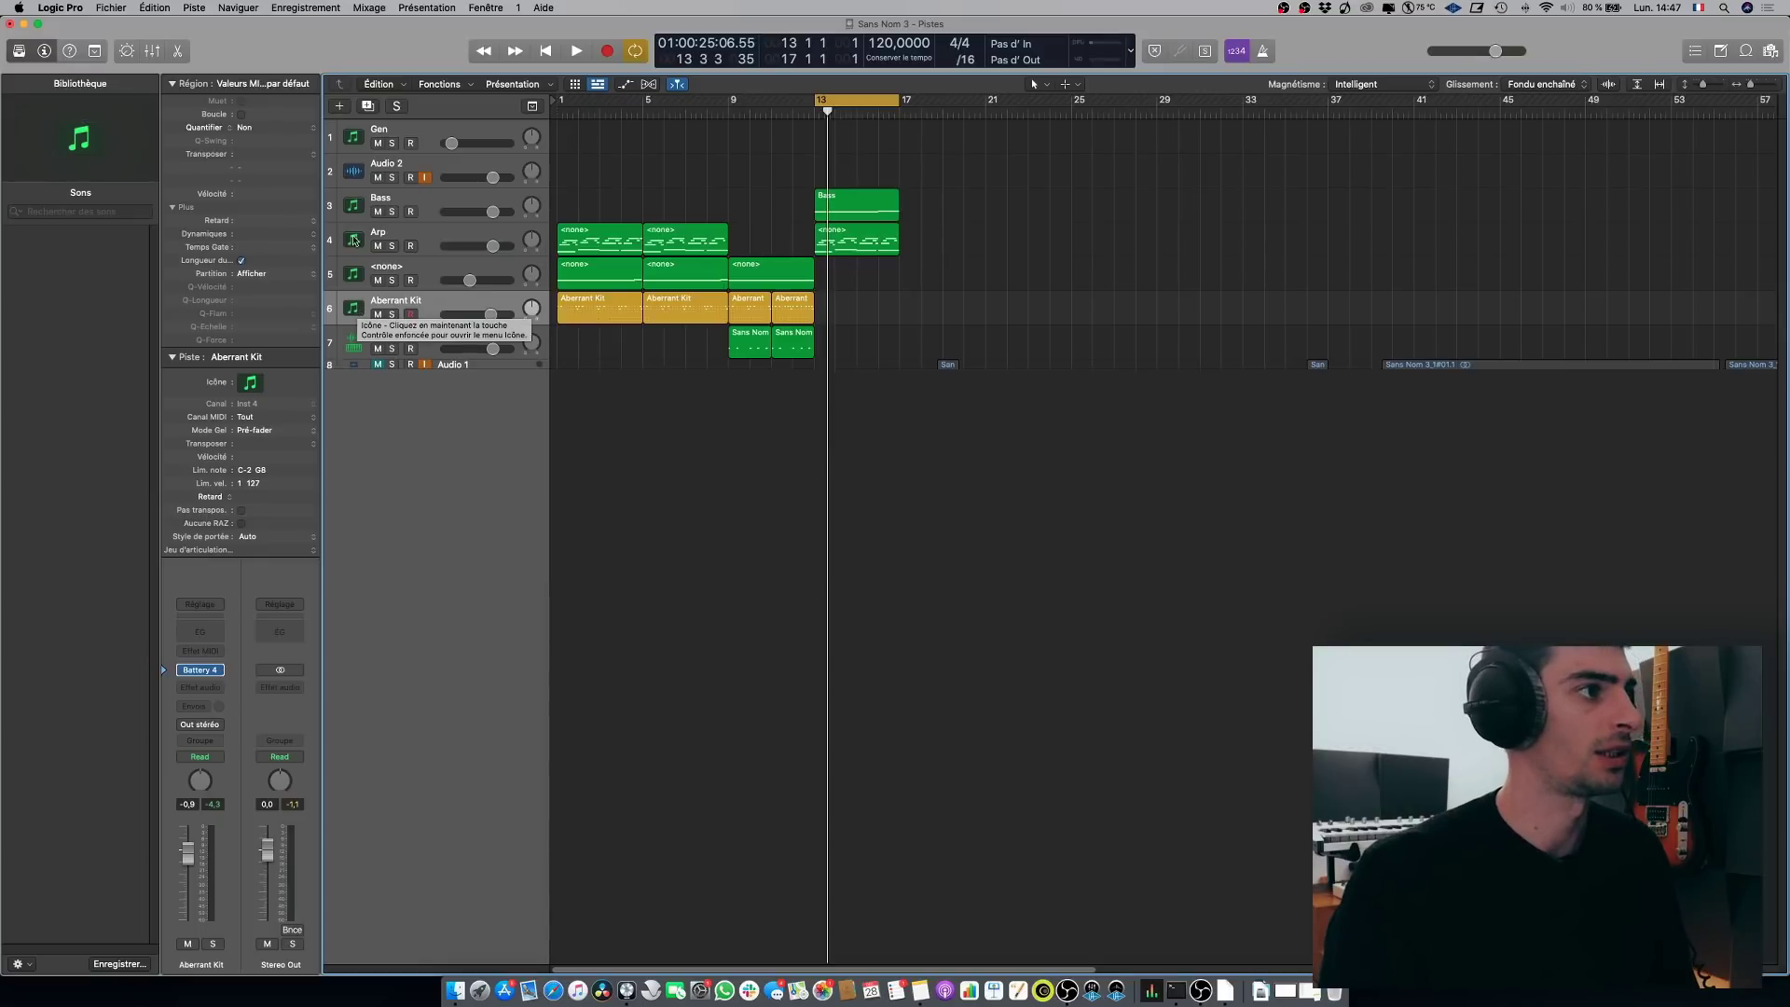
{"action": "left_click", "coordinate": [359, 206]}
{"action": "left_click", "coordinate": [367, 106]}
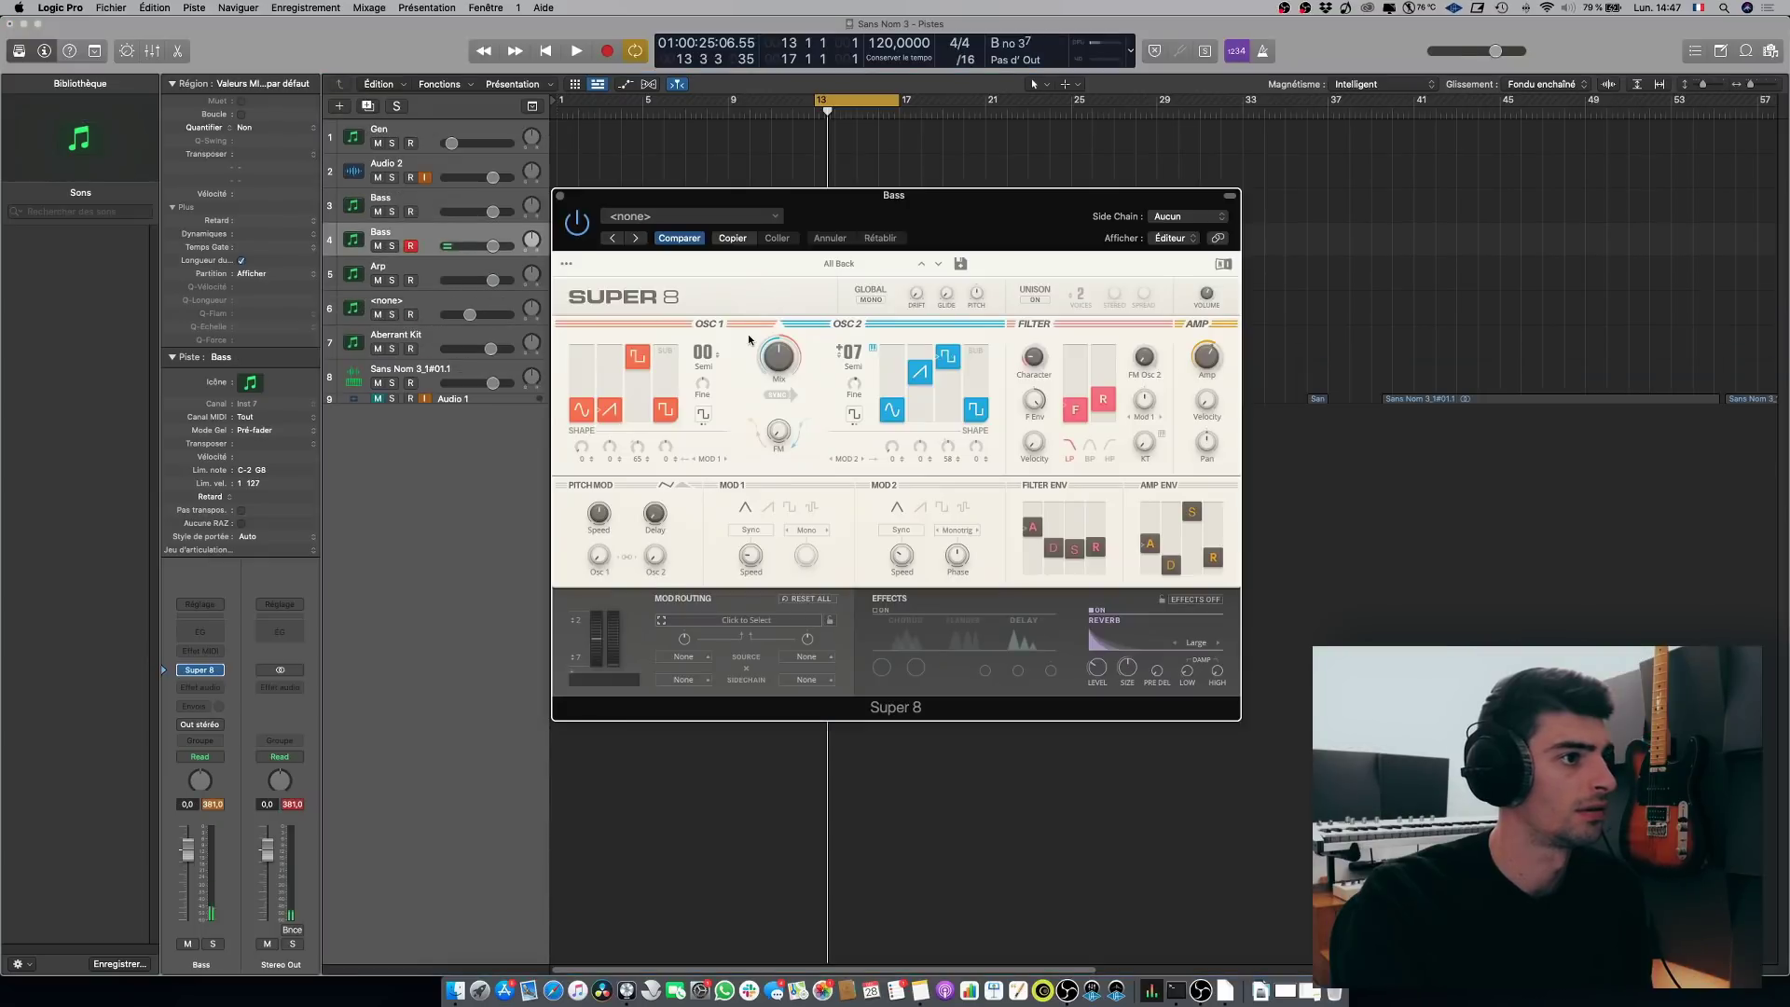
Step: Advance the Super 8 presets from All Back to Conscious and make a short test recording with it
{"action": "left_click", "coordinate": [939, 265]}
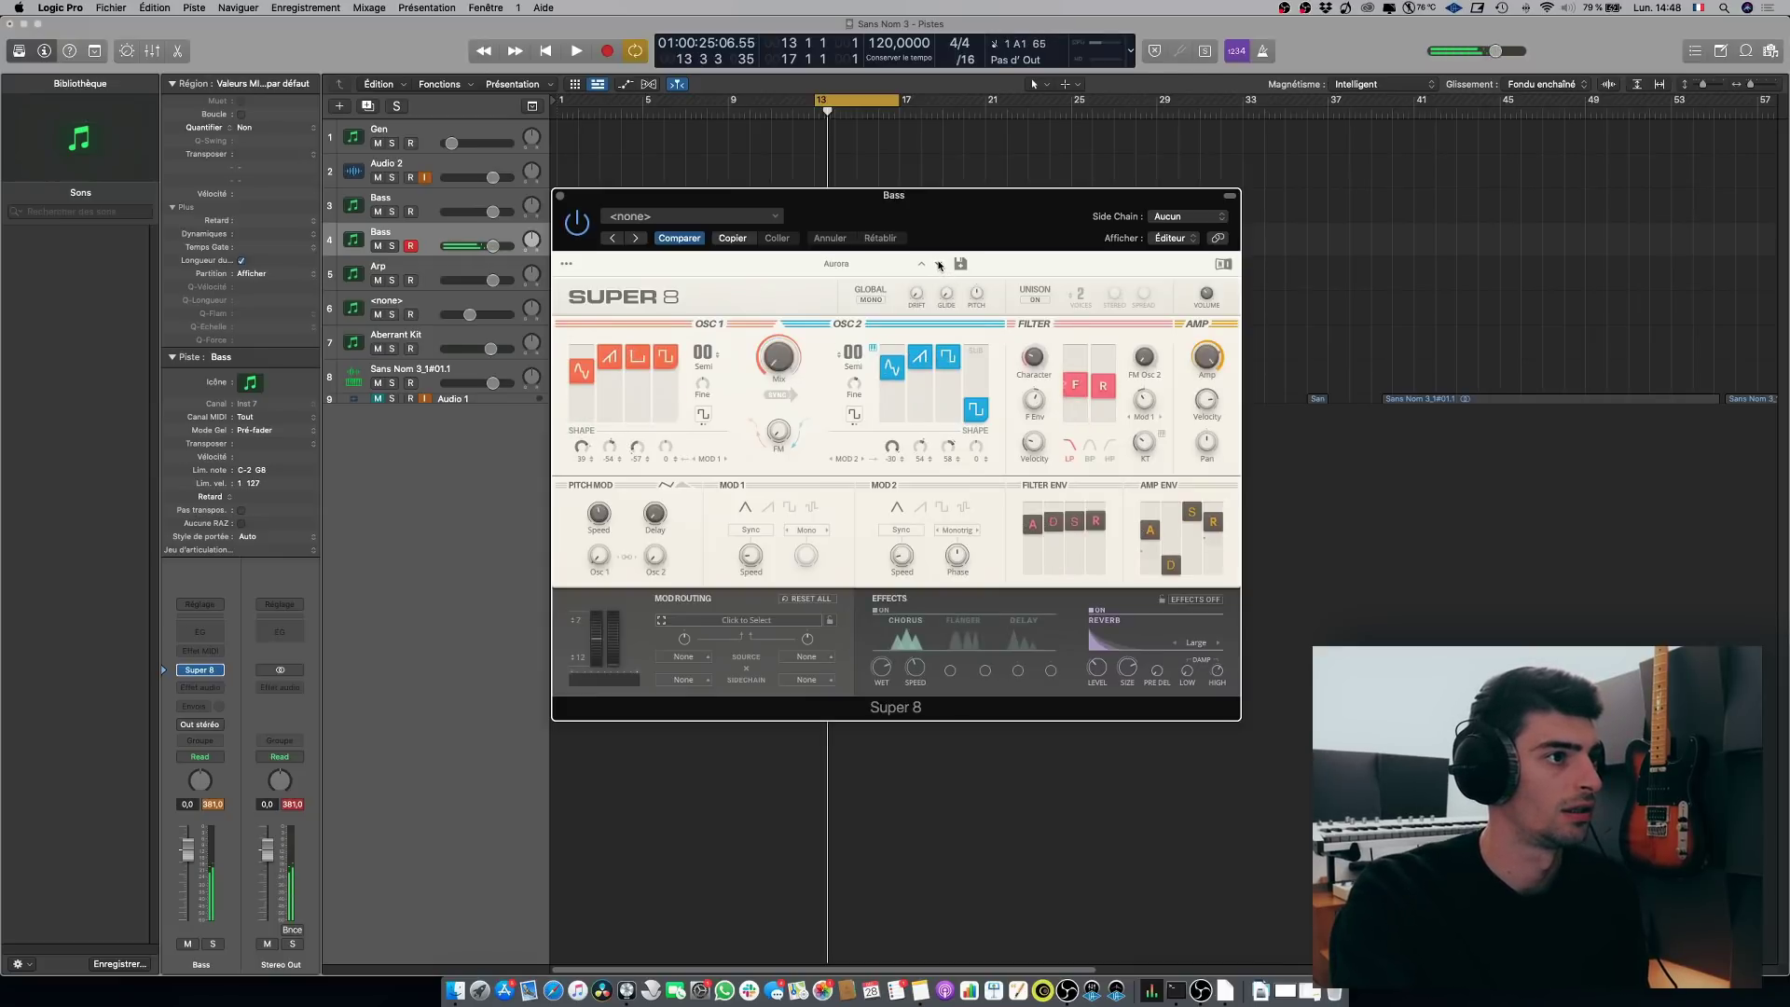
{"action": "left_click", "coordinate": [938, 265]}
{"action": "left_click", "coordinate": [939, 265]}
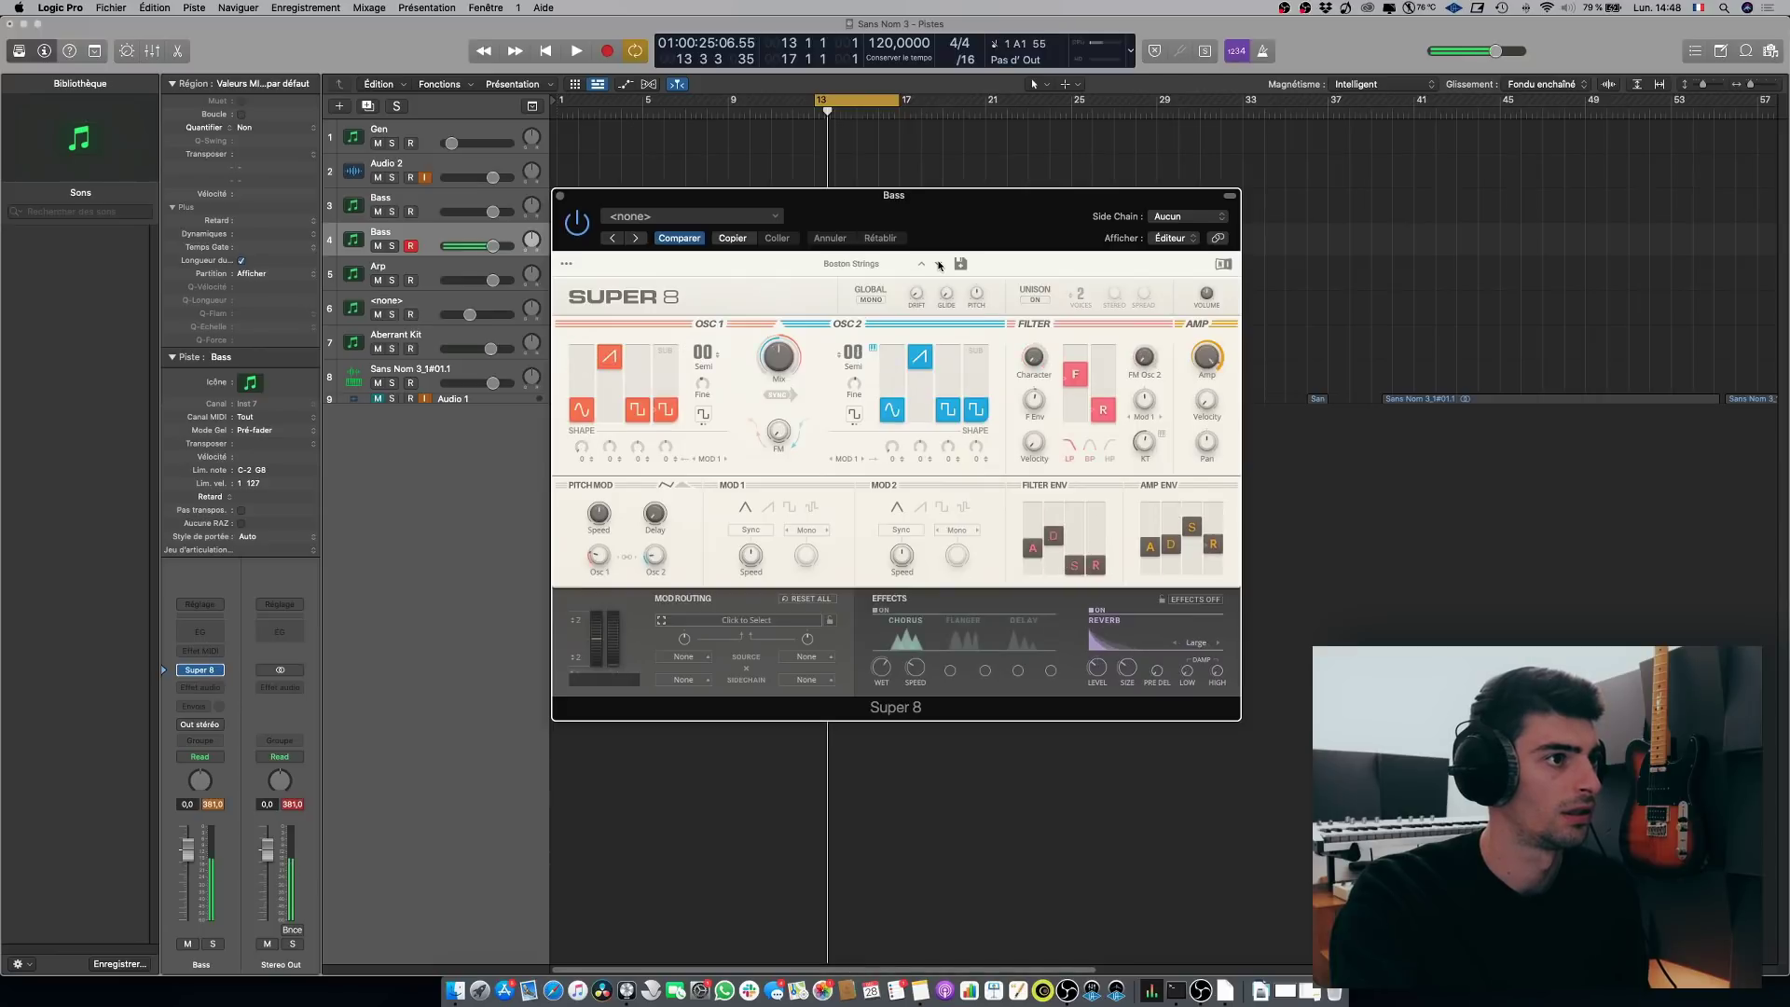
{"action": "left_click", "coordinate": [939, 265]}
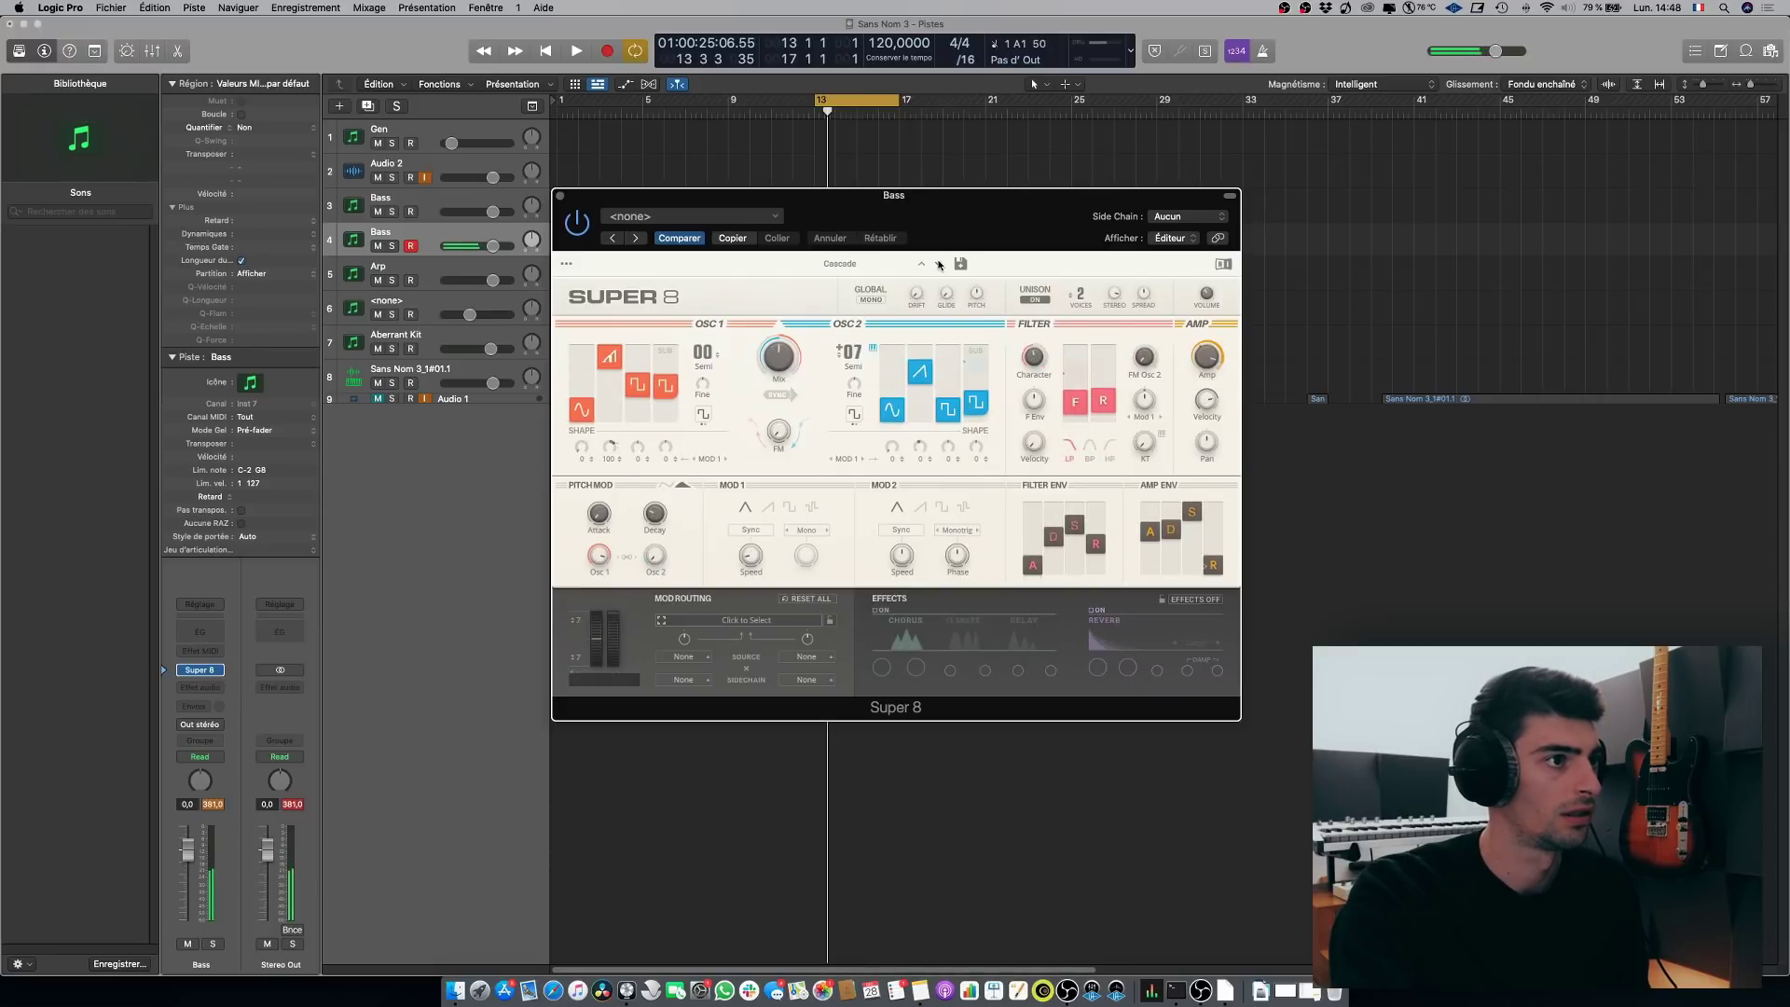
{"action": "left_click", "coordinate": [939, 265]}
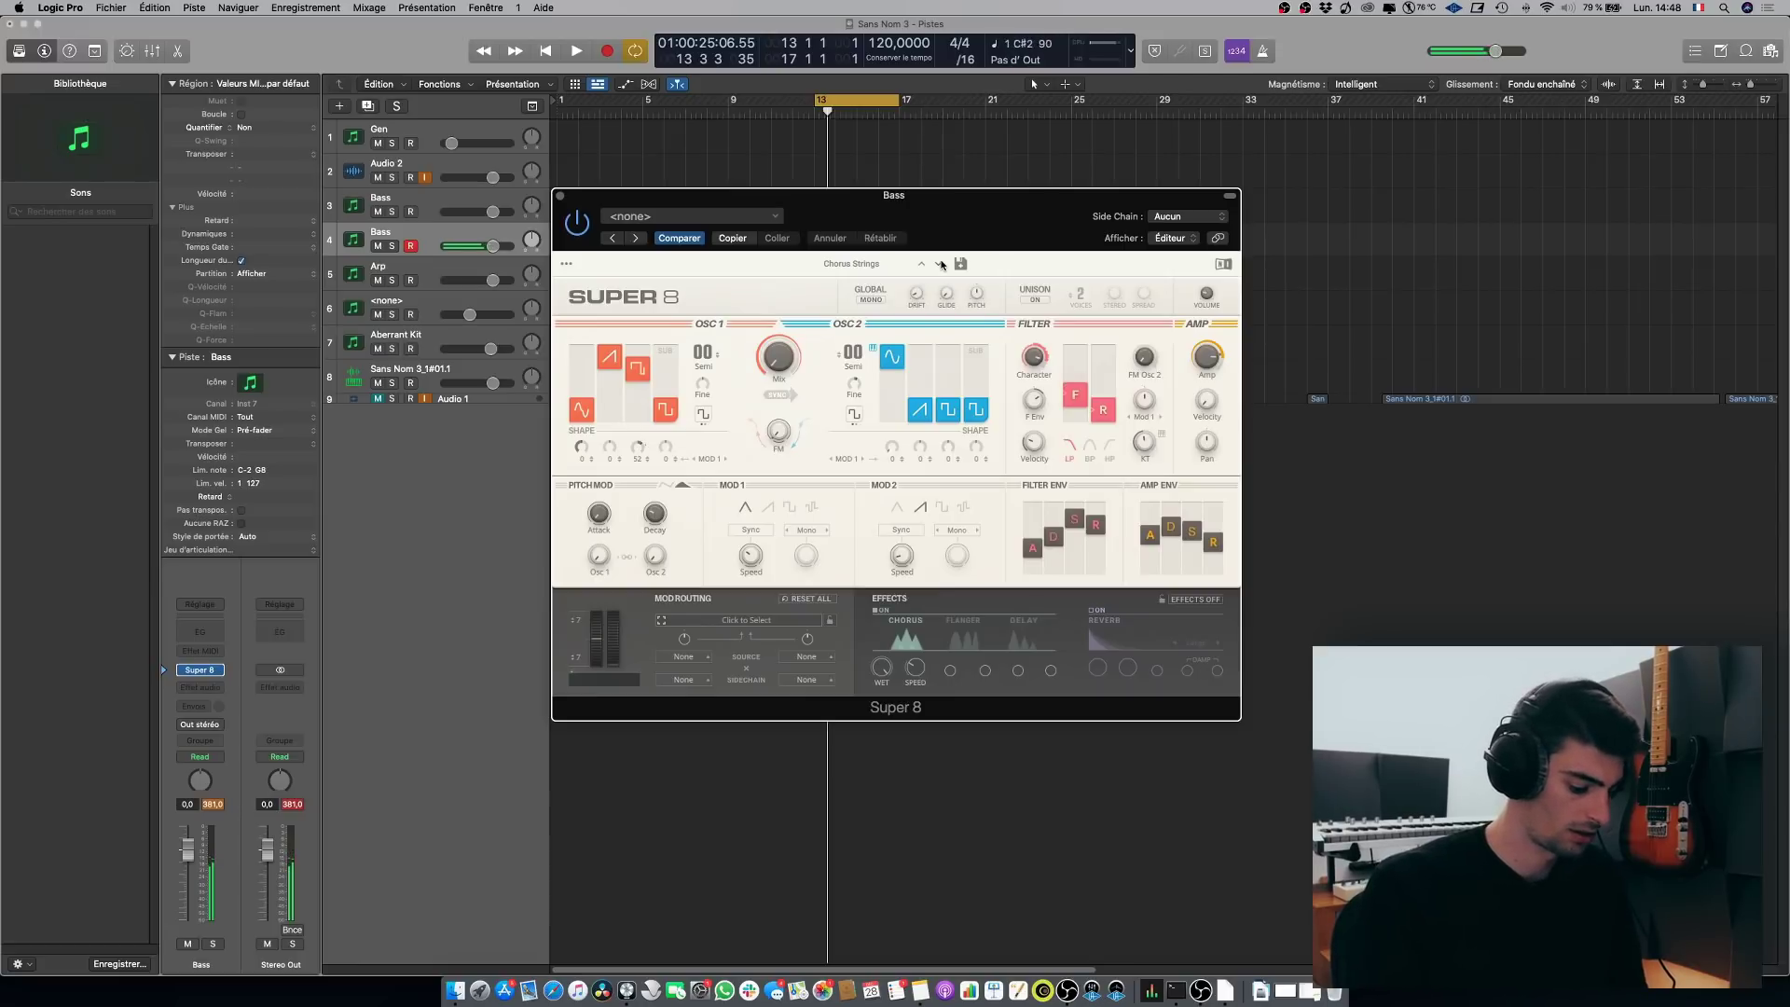
{"action": "left_click", "coordinate": [940, 264]}
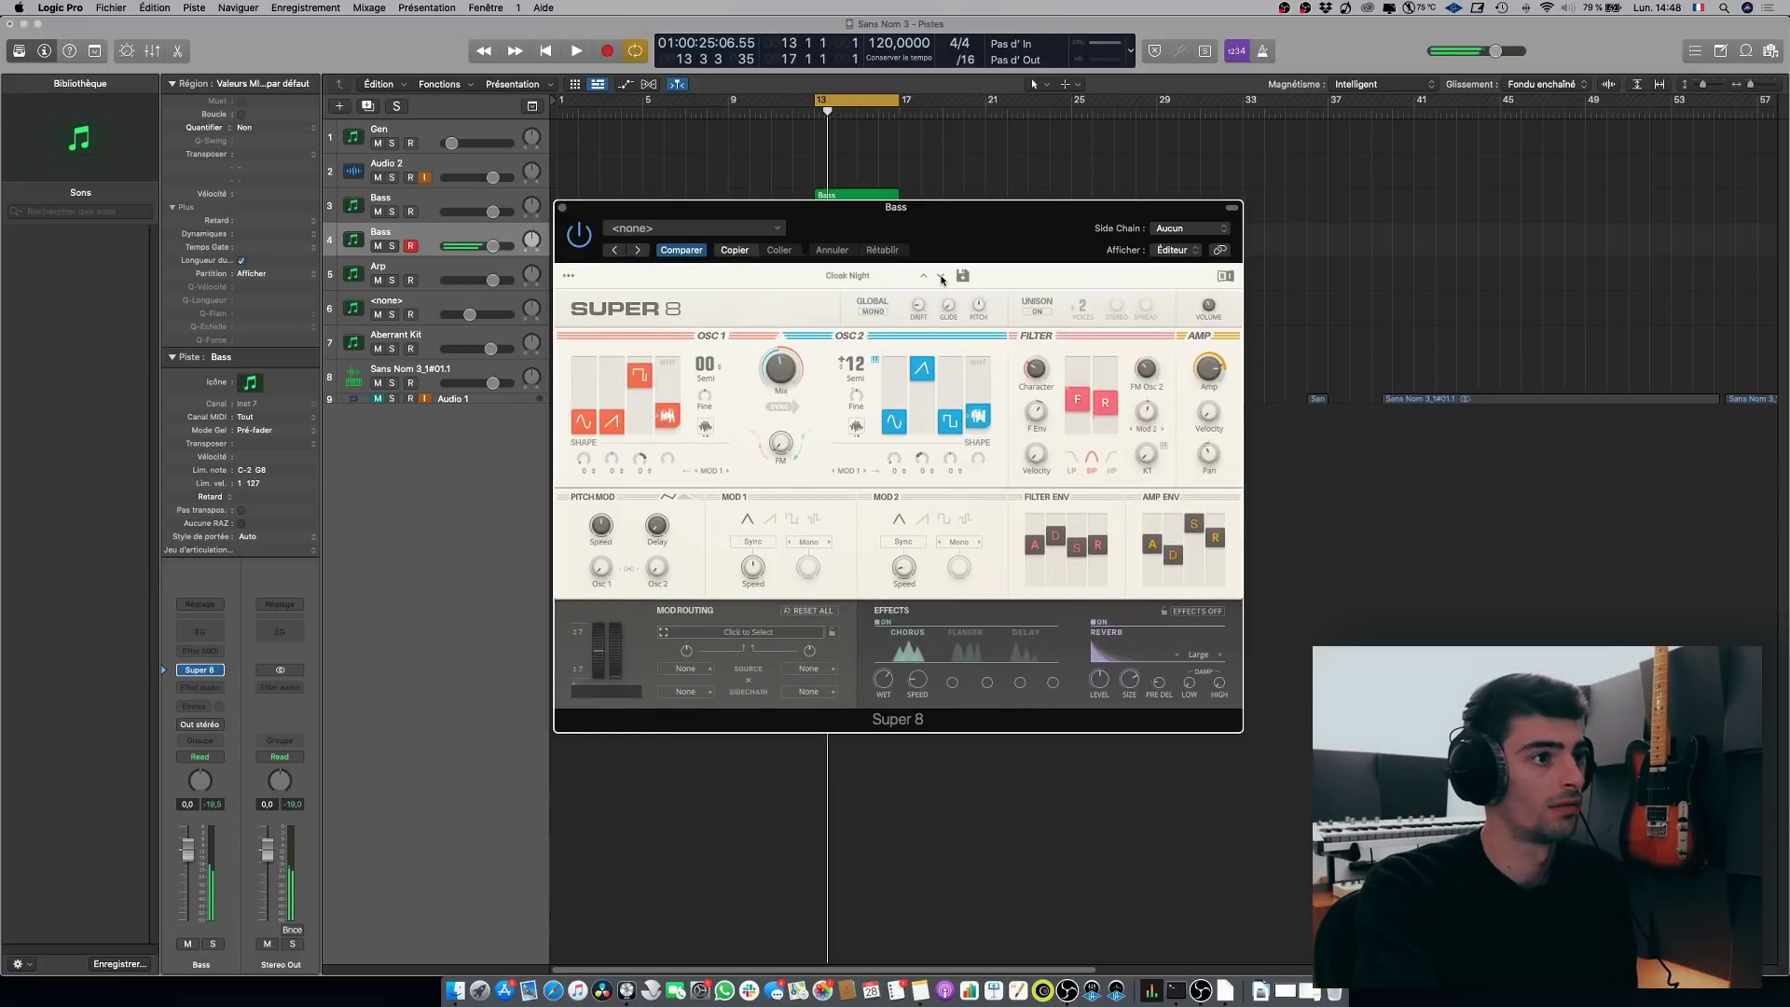
{"action": "left_click", "coordinate": [940, 276]}
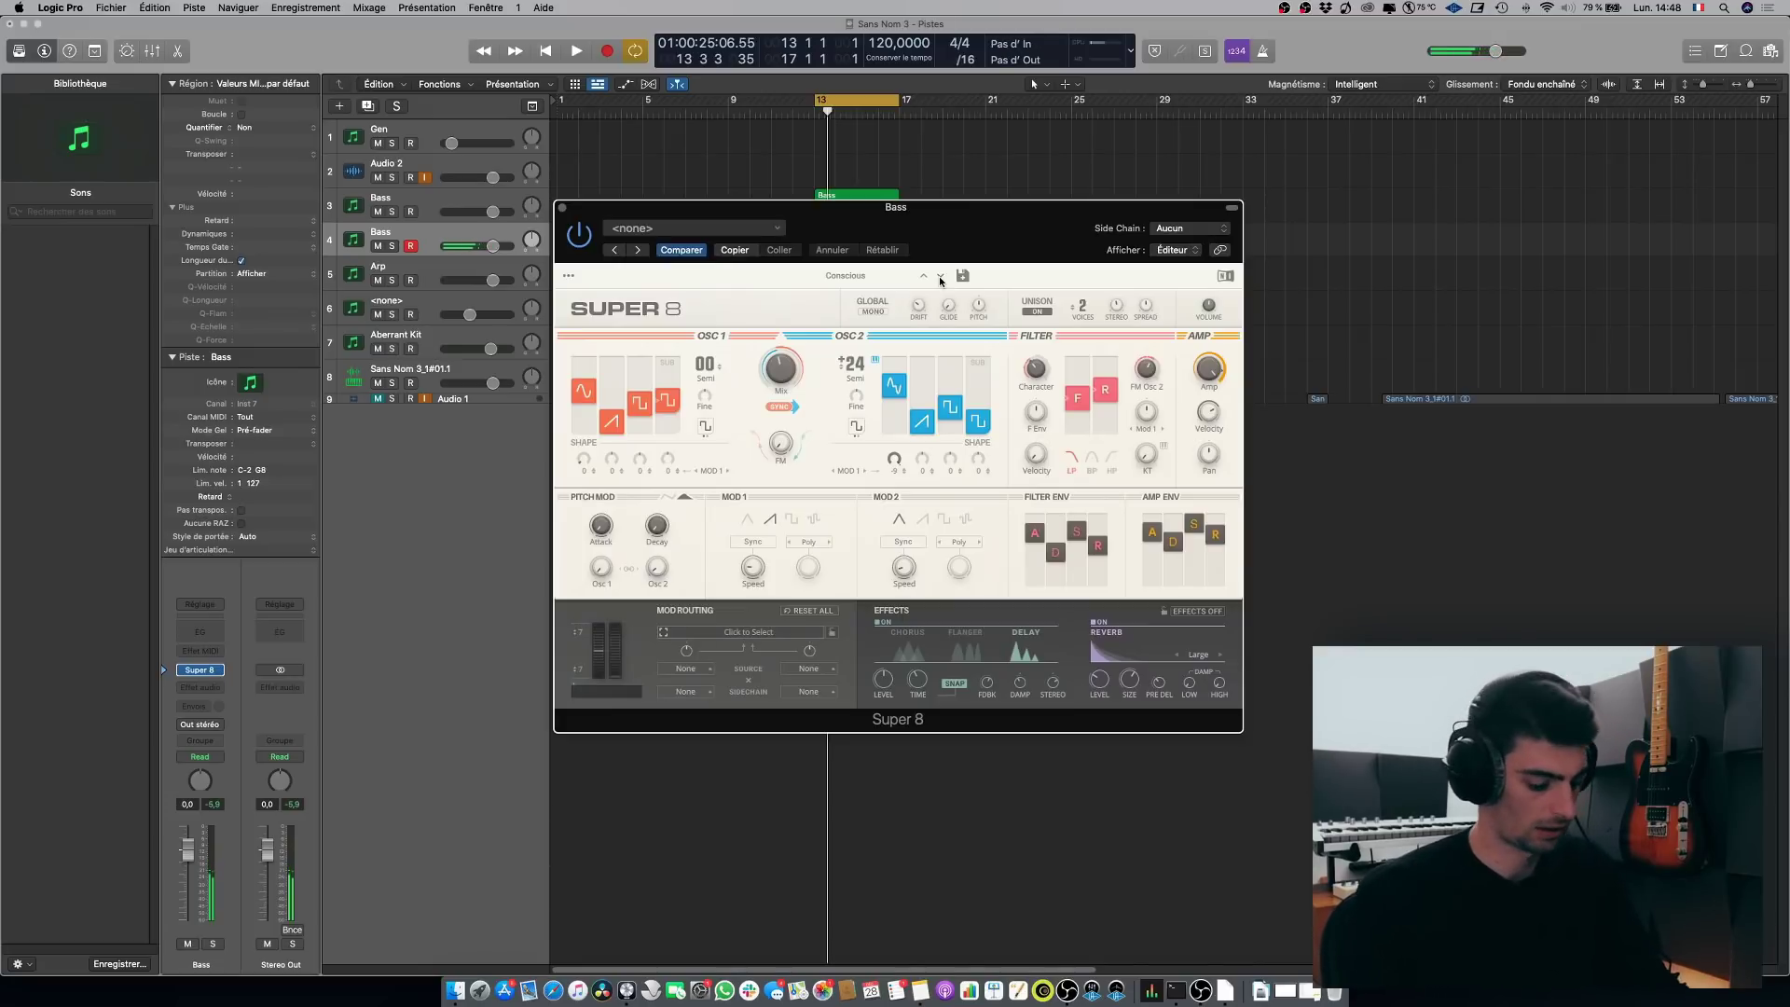
{"action": "key", "text": "space"}
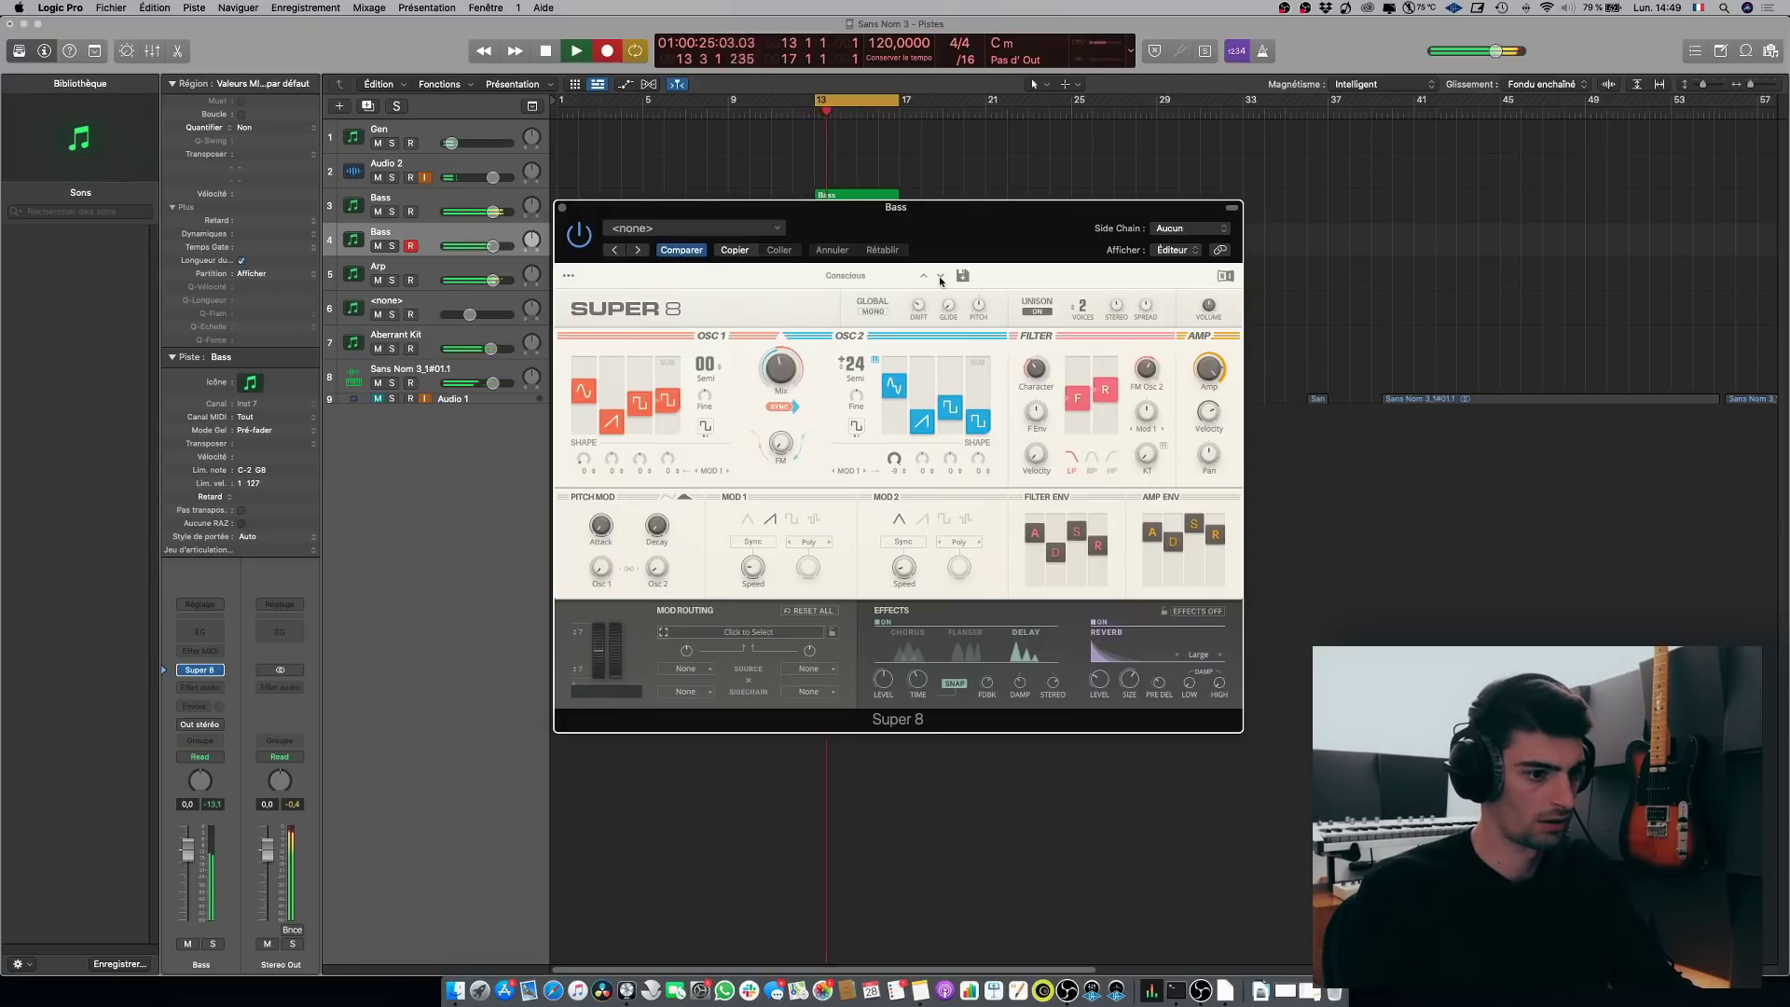
{"action": "key", "text": "space"}
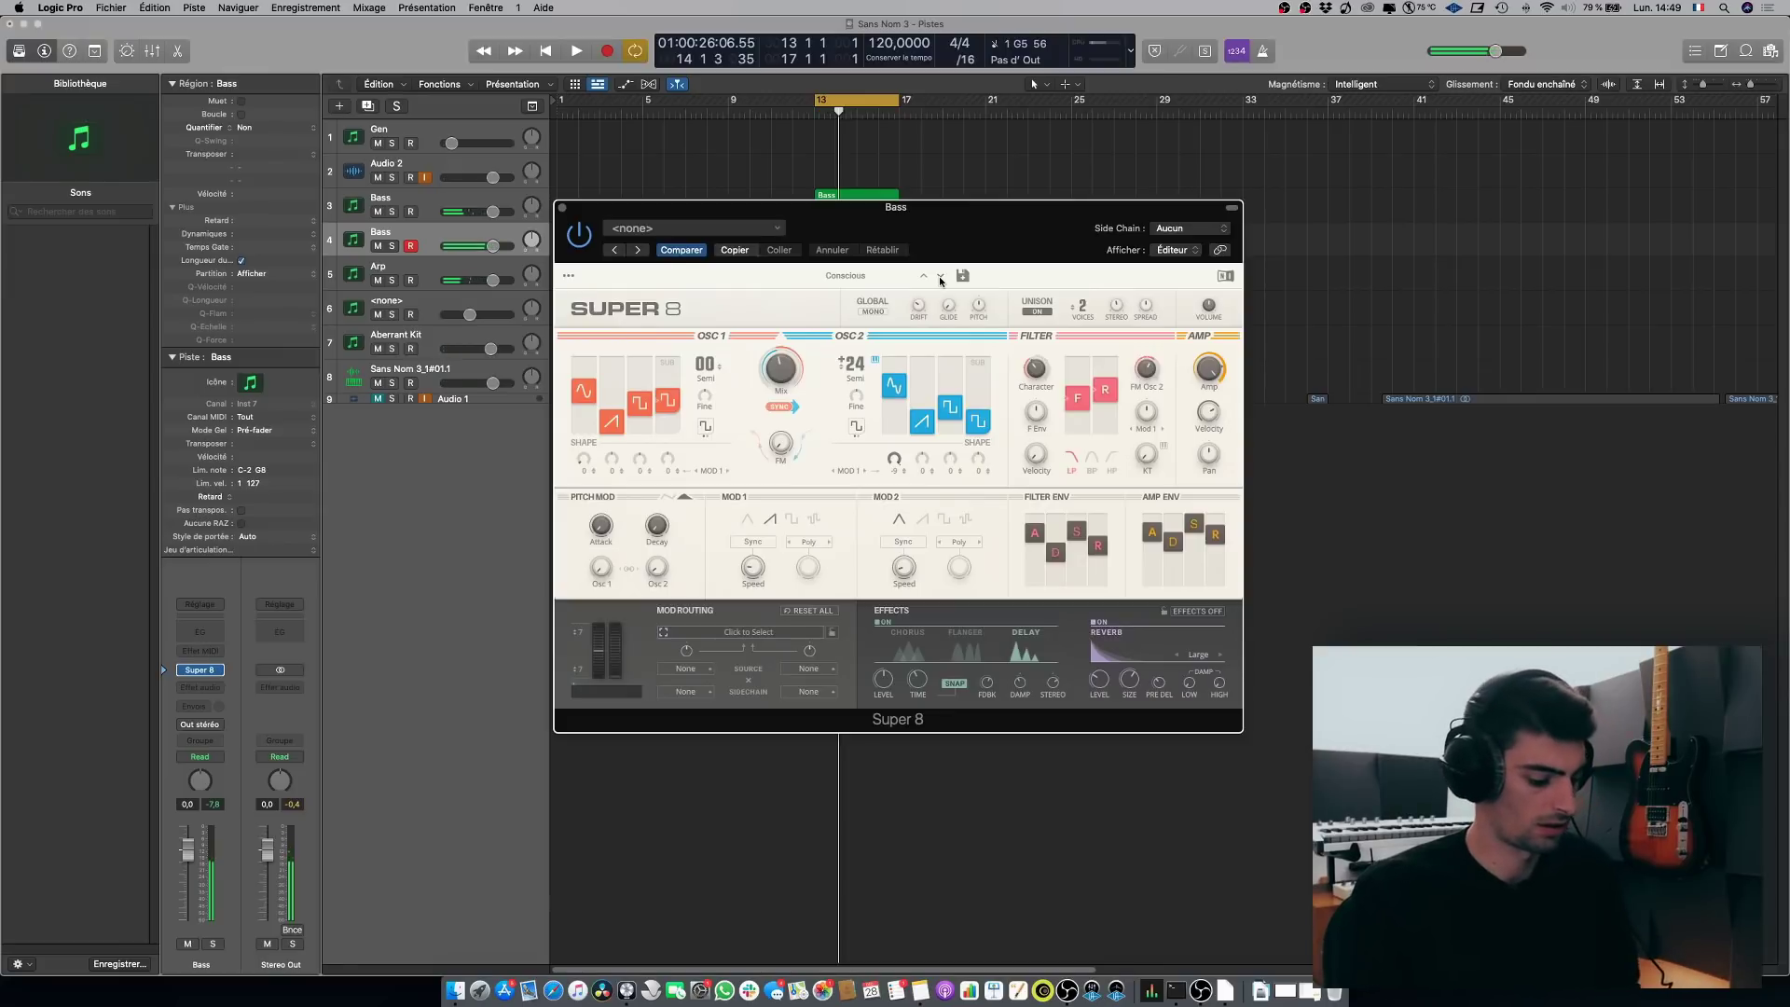
Step: Continue auditioning Super 8 presets past Conscious, moving beyond First Step
{"action": "left_click", "coordinate": [939, 277]}
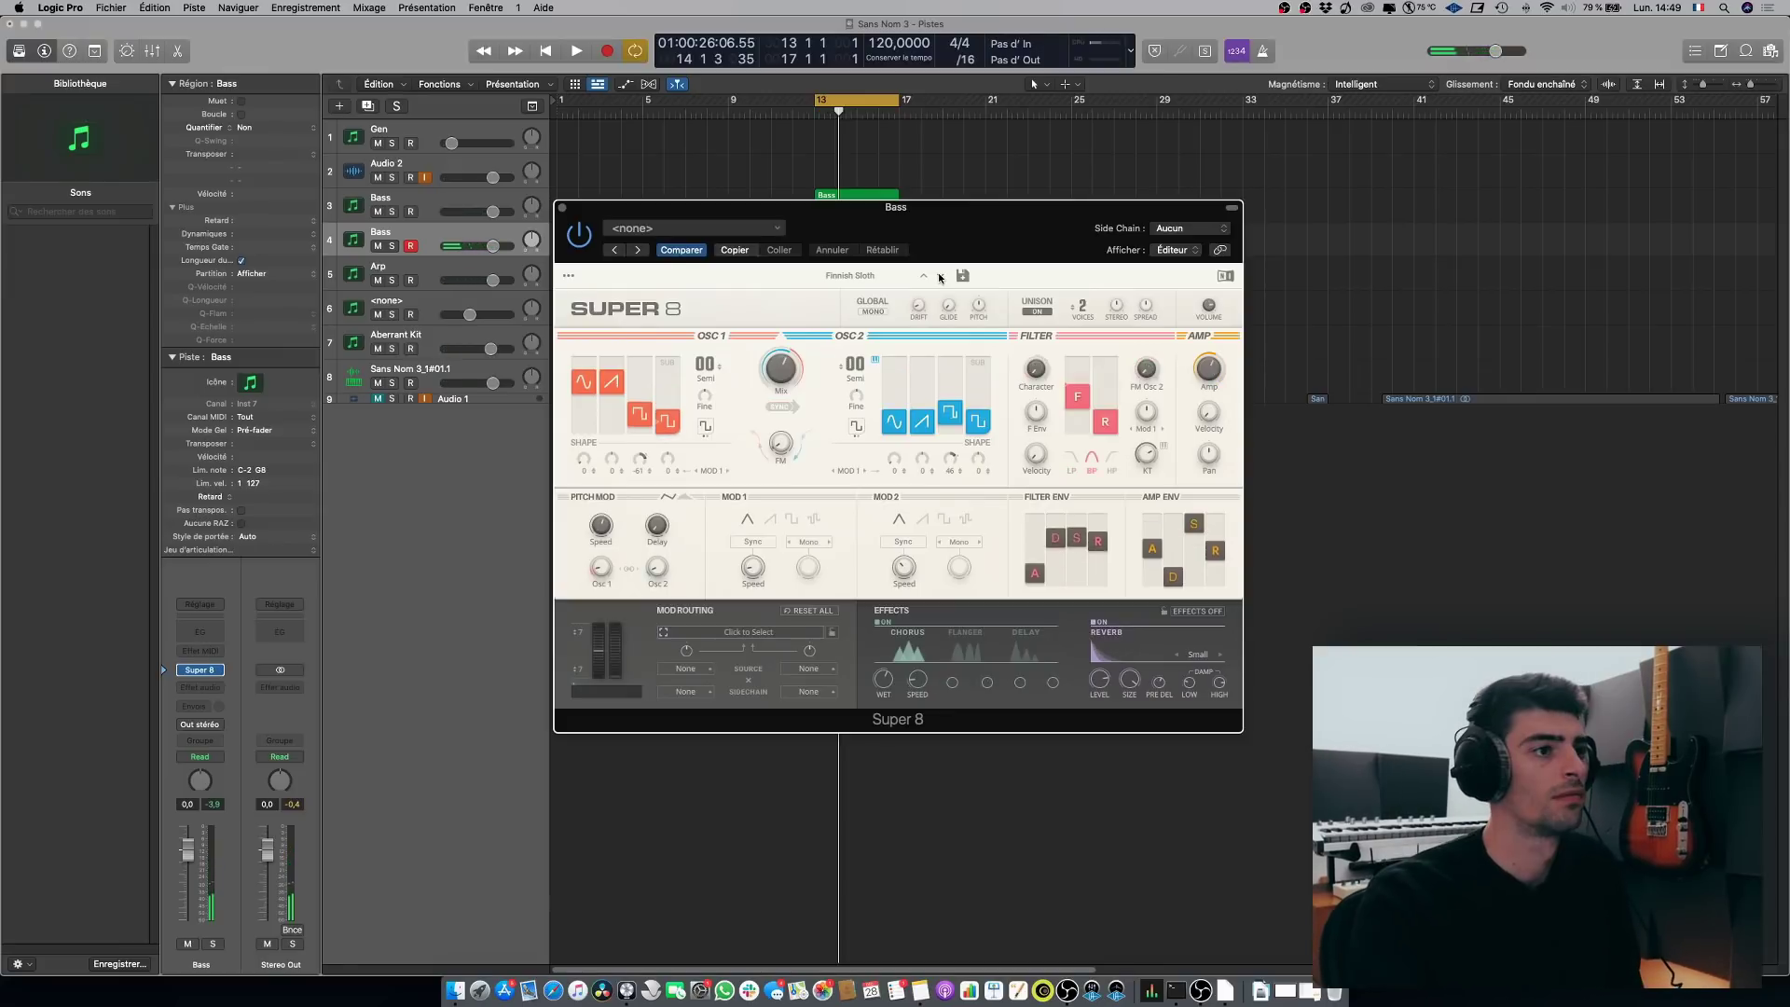
{"action": "left_click", "coordinate": [938, 277]}
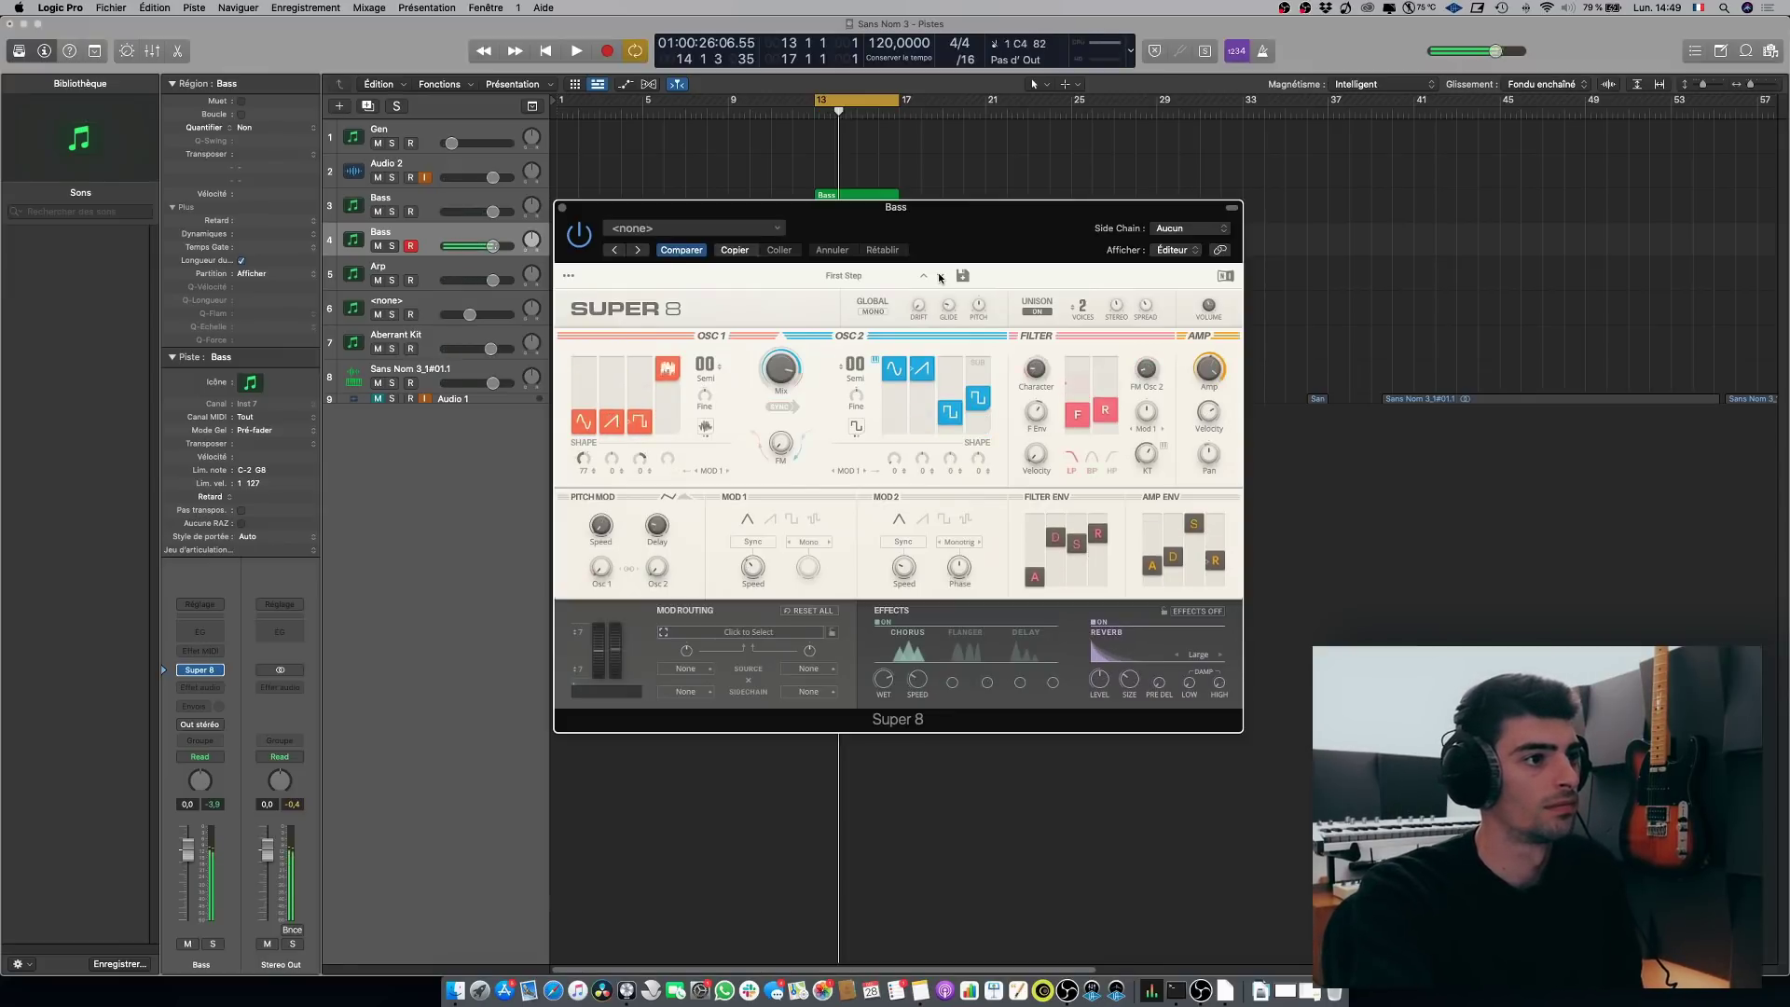
{"action": "left_click", "coordinate": [940, 277]}
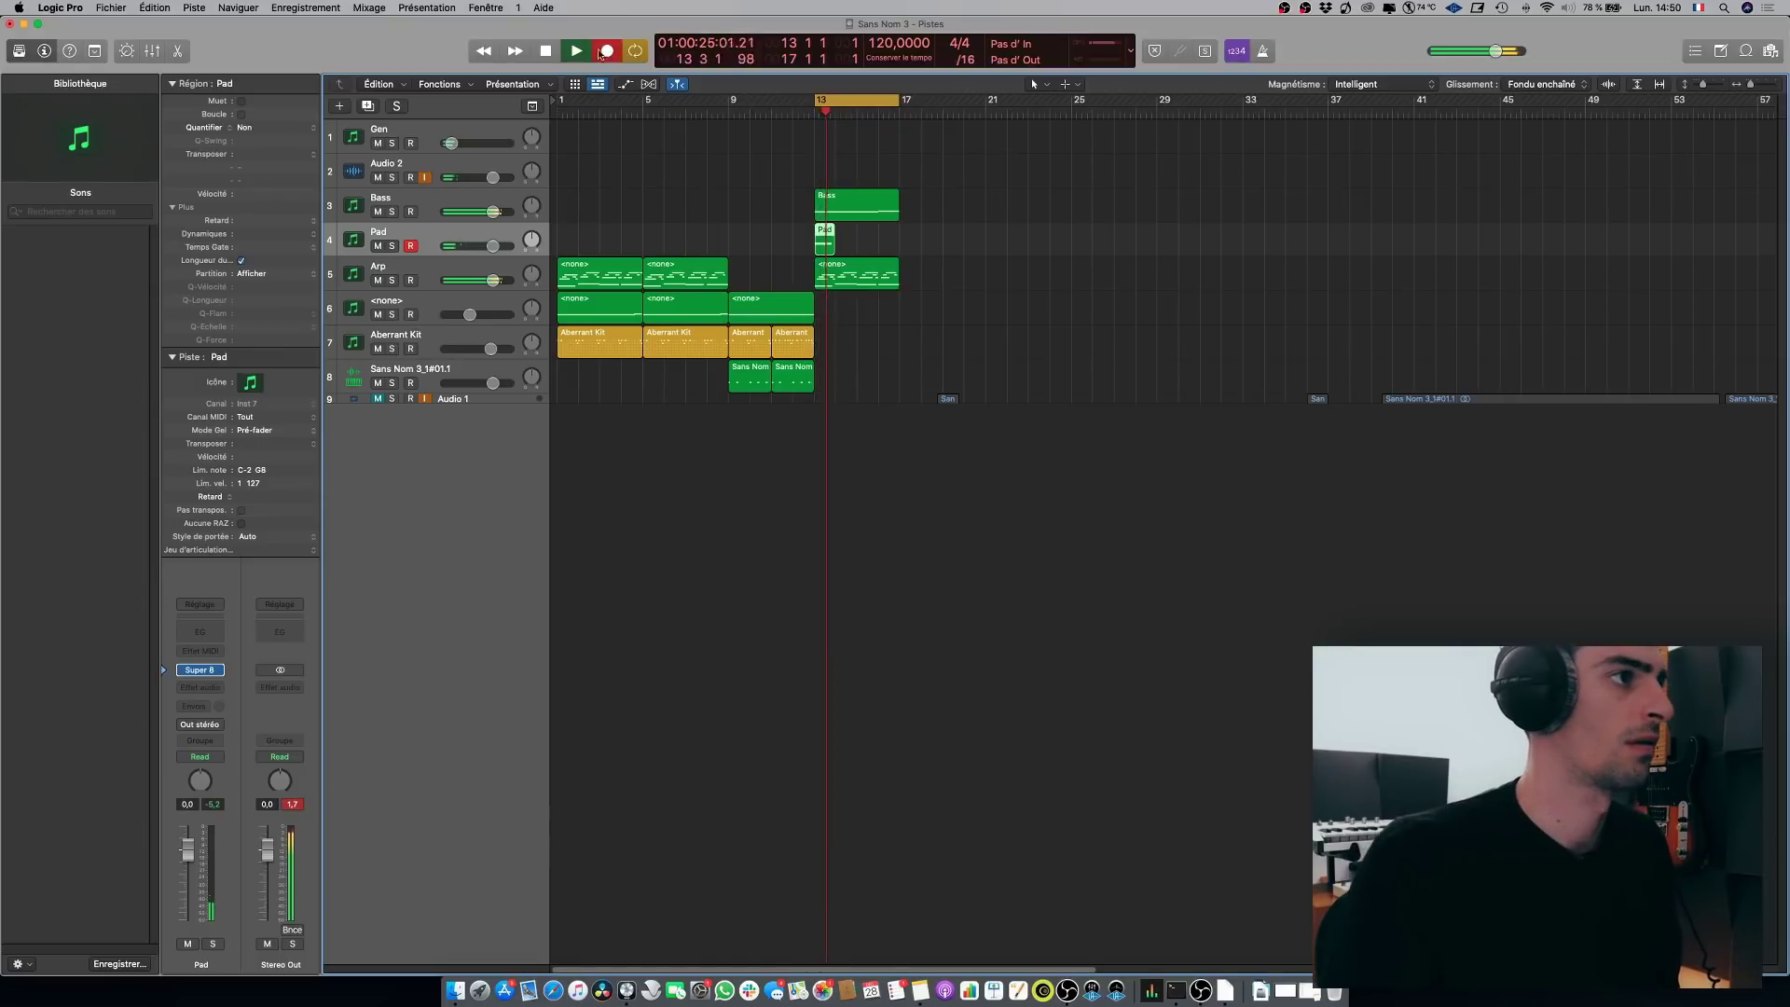
Step: Stop recording the Pad chord at bar 13, open its region in the piano roll and return the playhead to bar 1
{"action": "key", "text": "space"}
{"action": "double_click", "coordinate": [821, 228]}
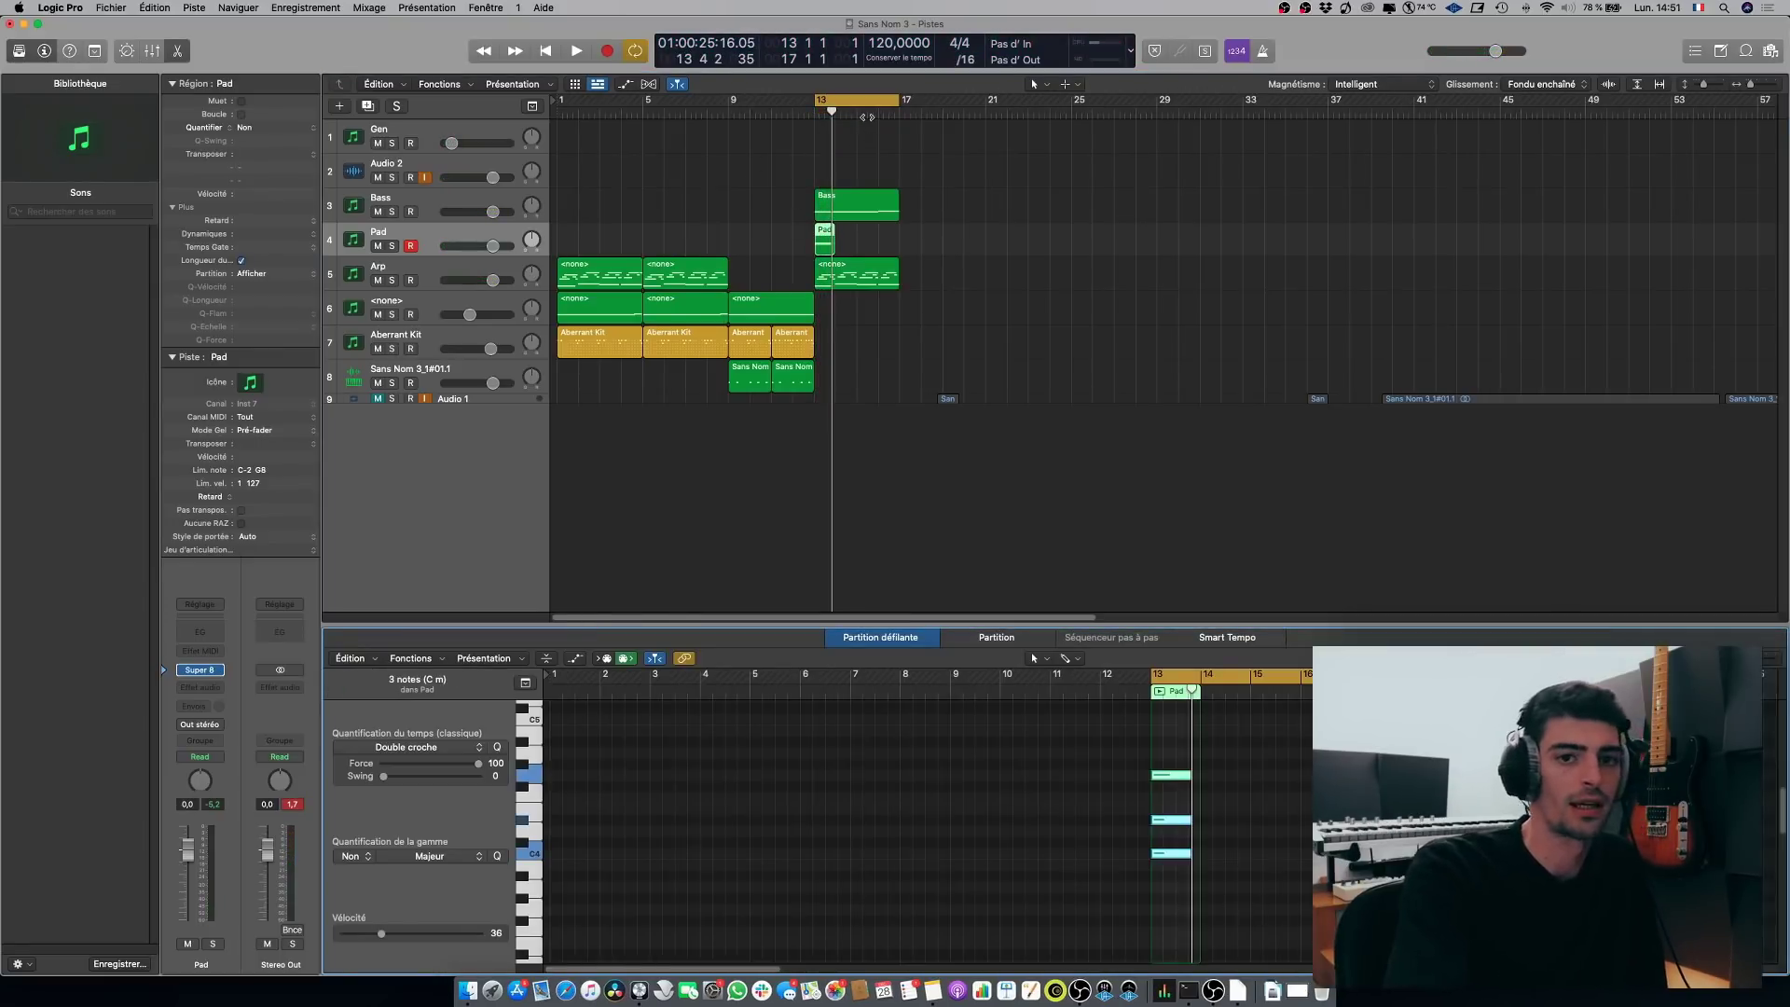
{"action": "left_click_drag", "start_coordinate": [832, 110], "coordinate": [546, 112]}
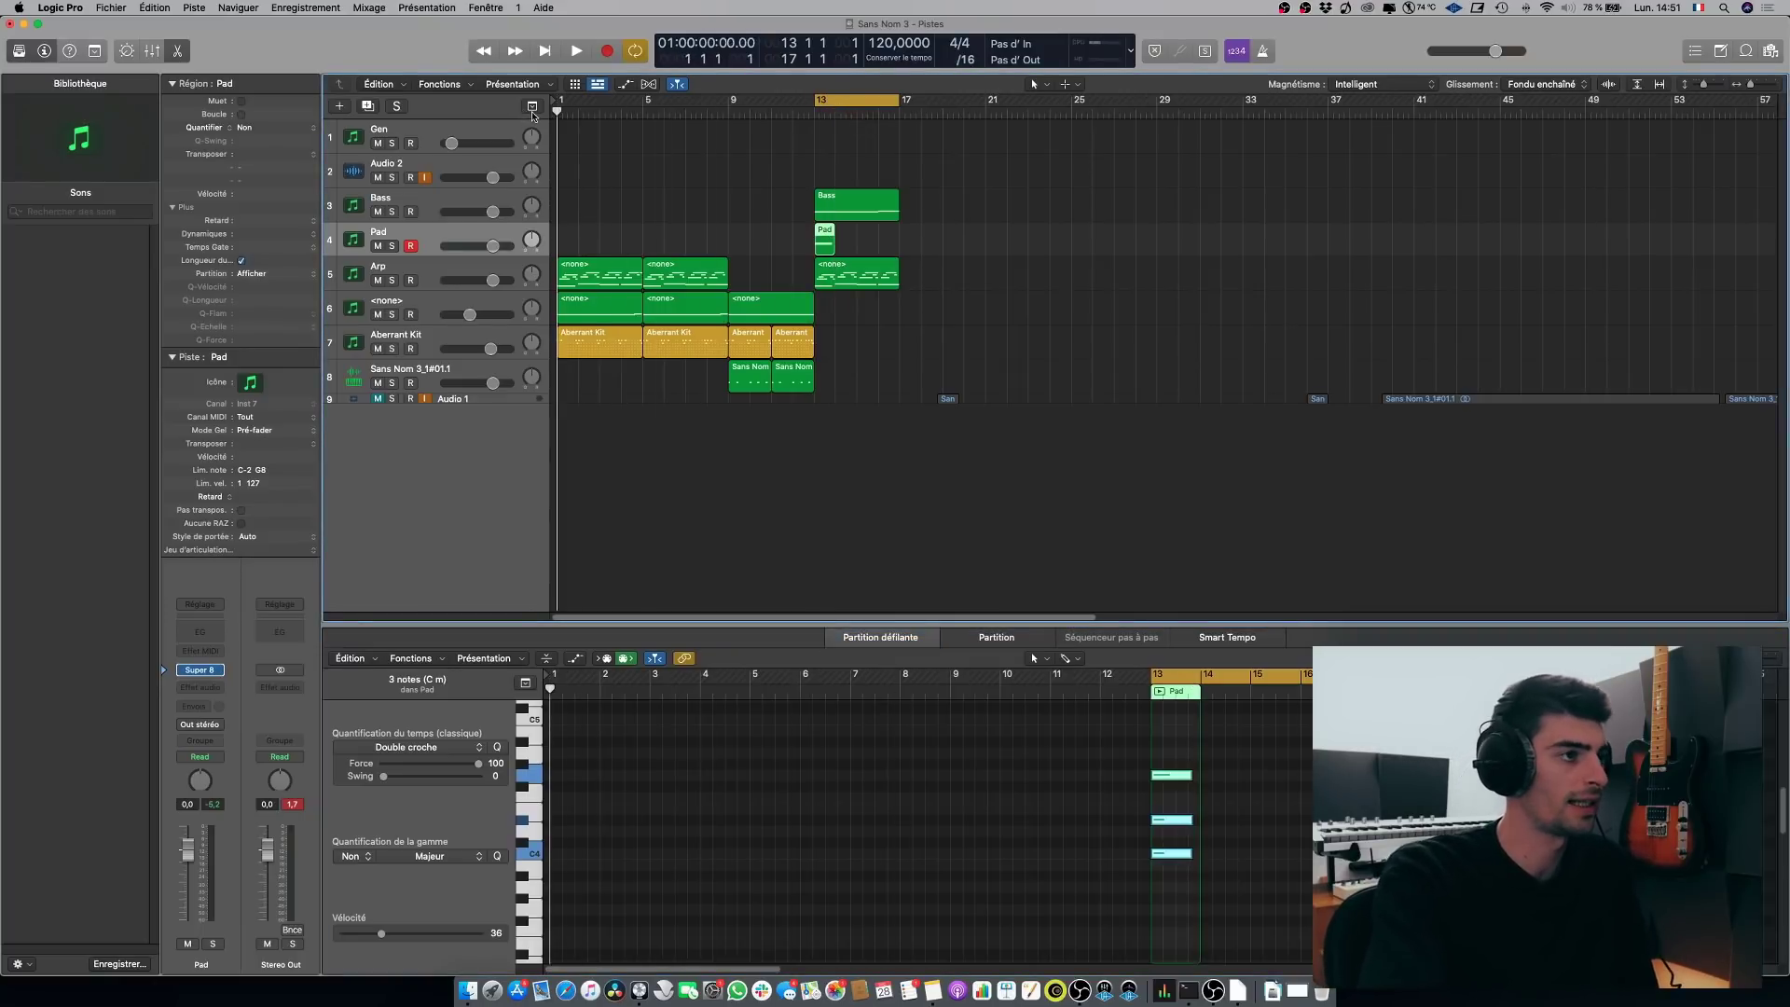
Step: Solo the Gen track, play it back and raise its volume to -6.6 dB
{"action": "left_click", "coordinate": [351, 138]}
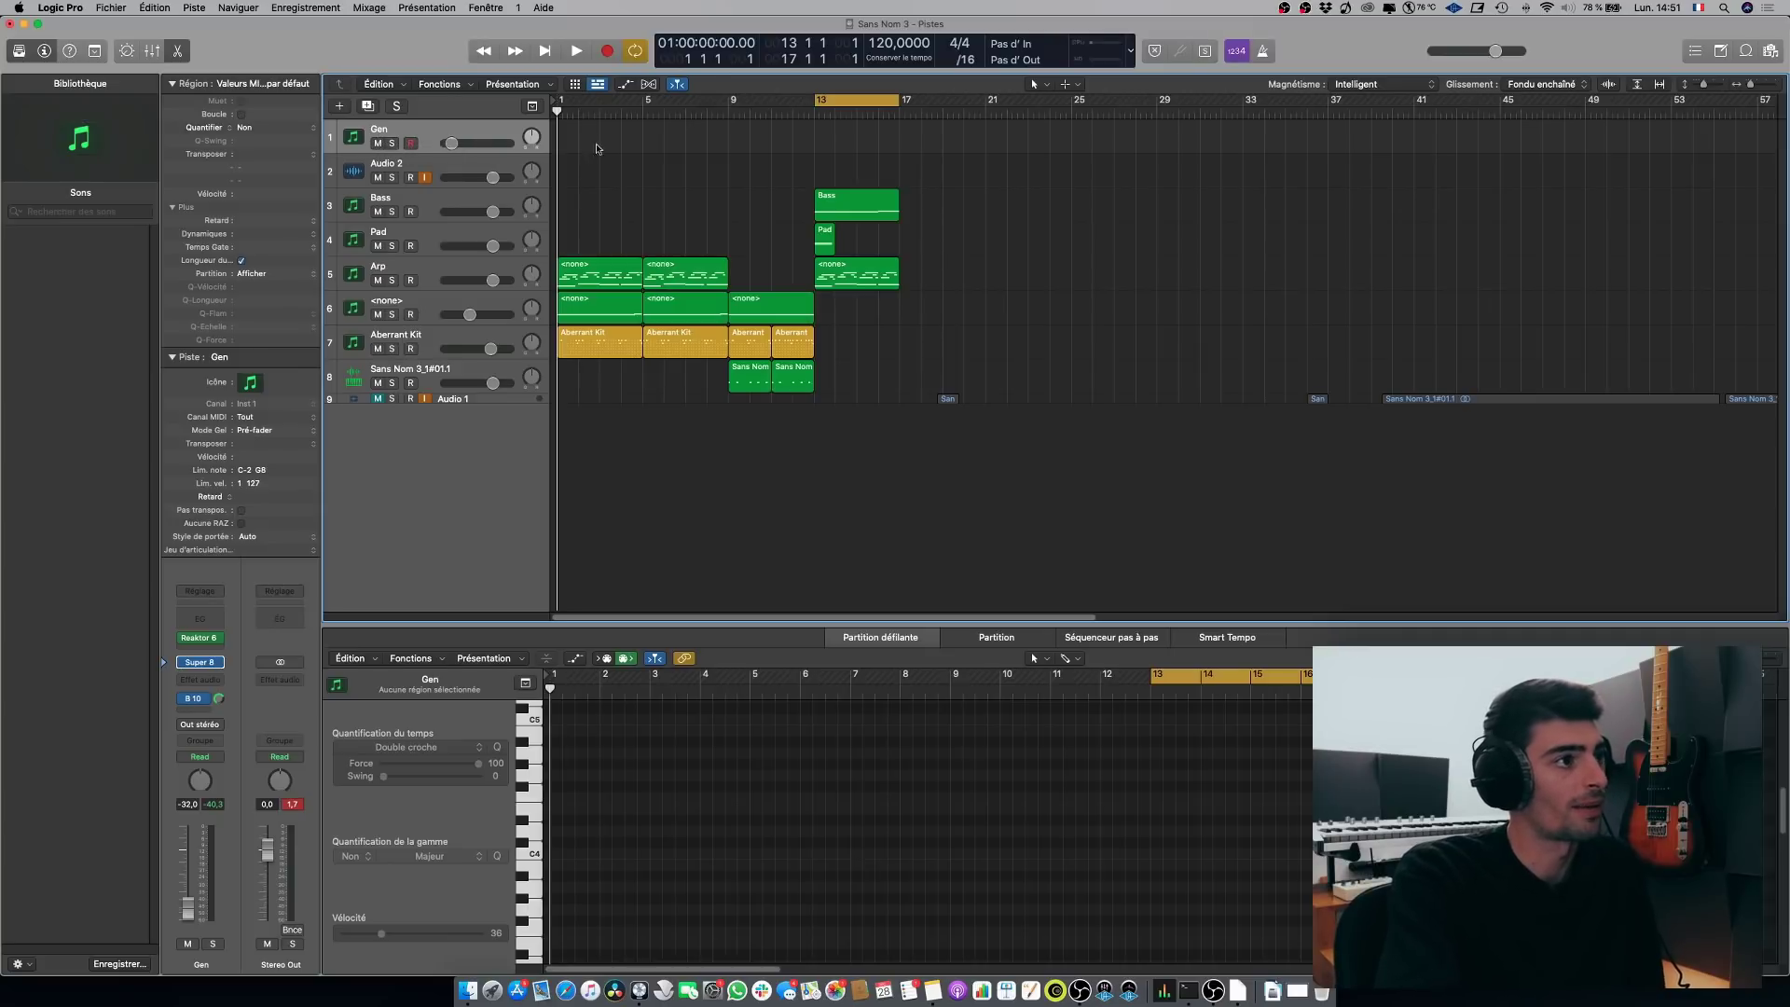
{"action": "left_click", "coordinate": [392, 143]}
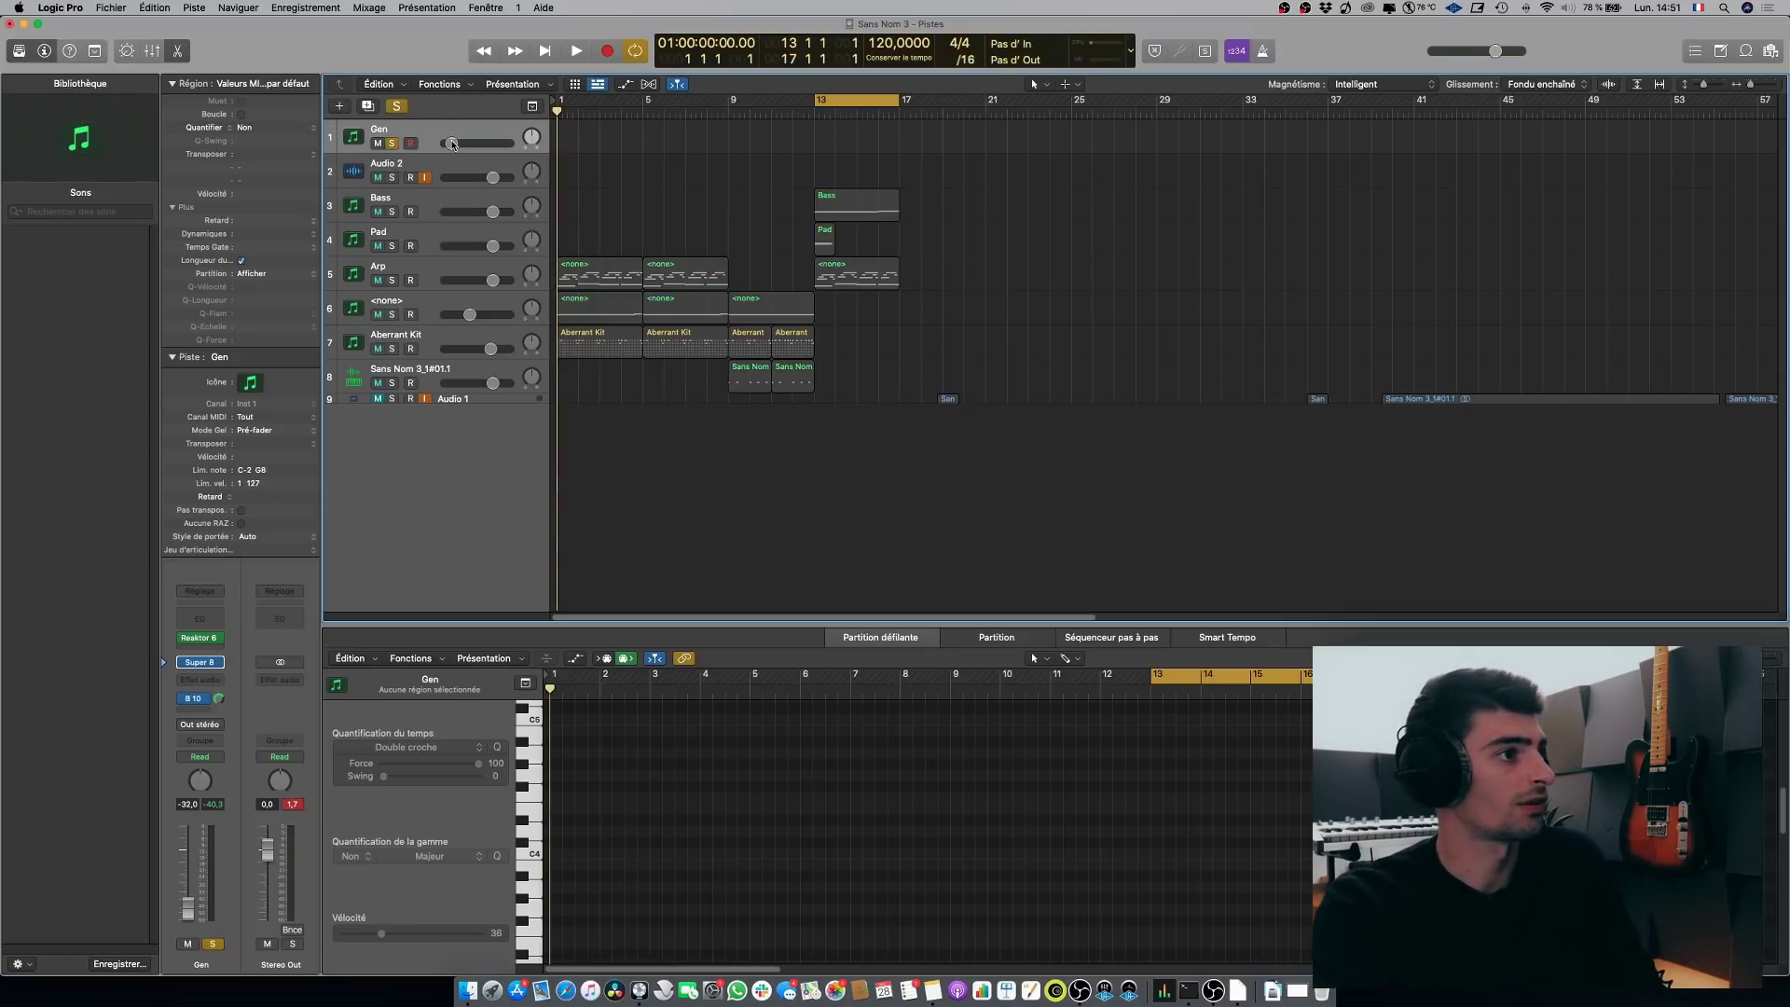
{"action": "key", "text": "space"}
{"action": "left_click_drag", "start_coordinate": [452, 145], "coordinate": [474, 143]}
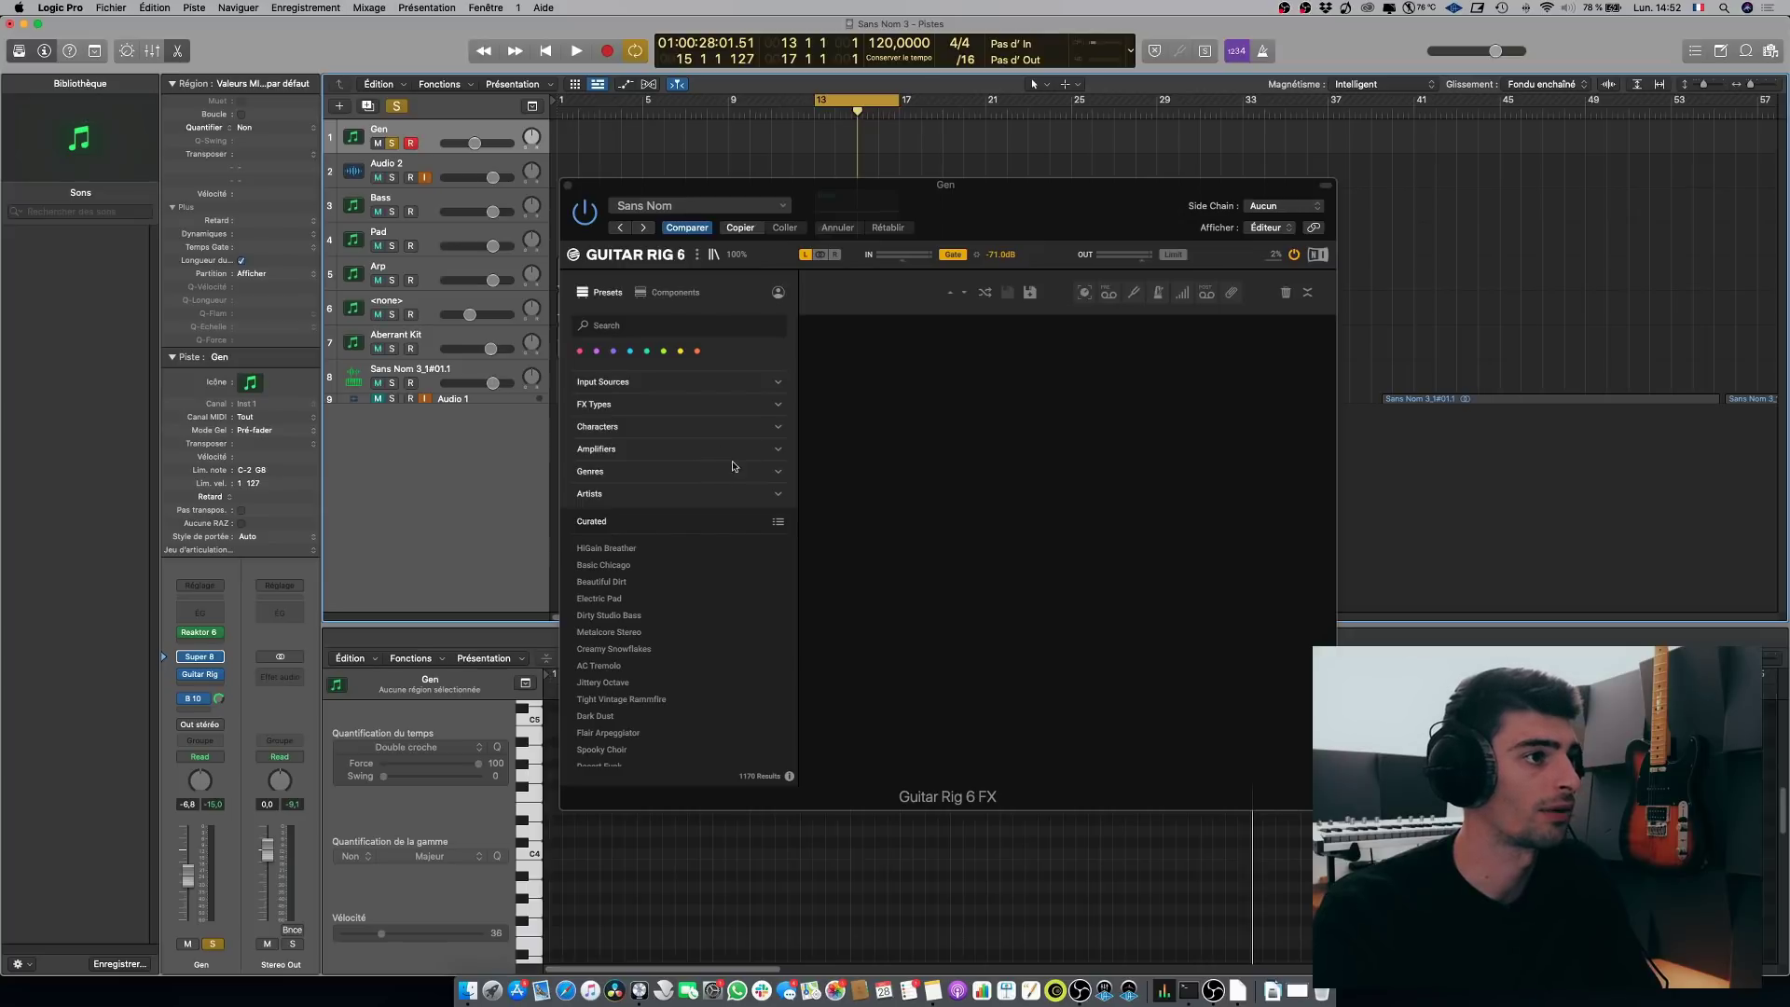
Step: Filter the Guitar Rig 6 presets on Gen to the Electronica genre, audition Electric Pad and load Jittery Octave during playback
{"action": "key", "text": "space"}
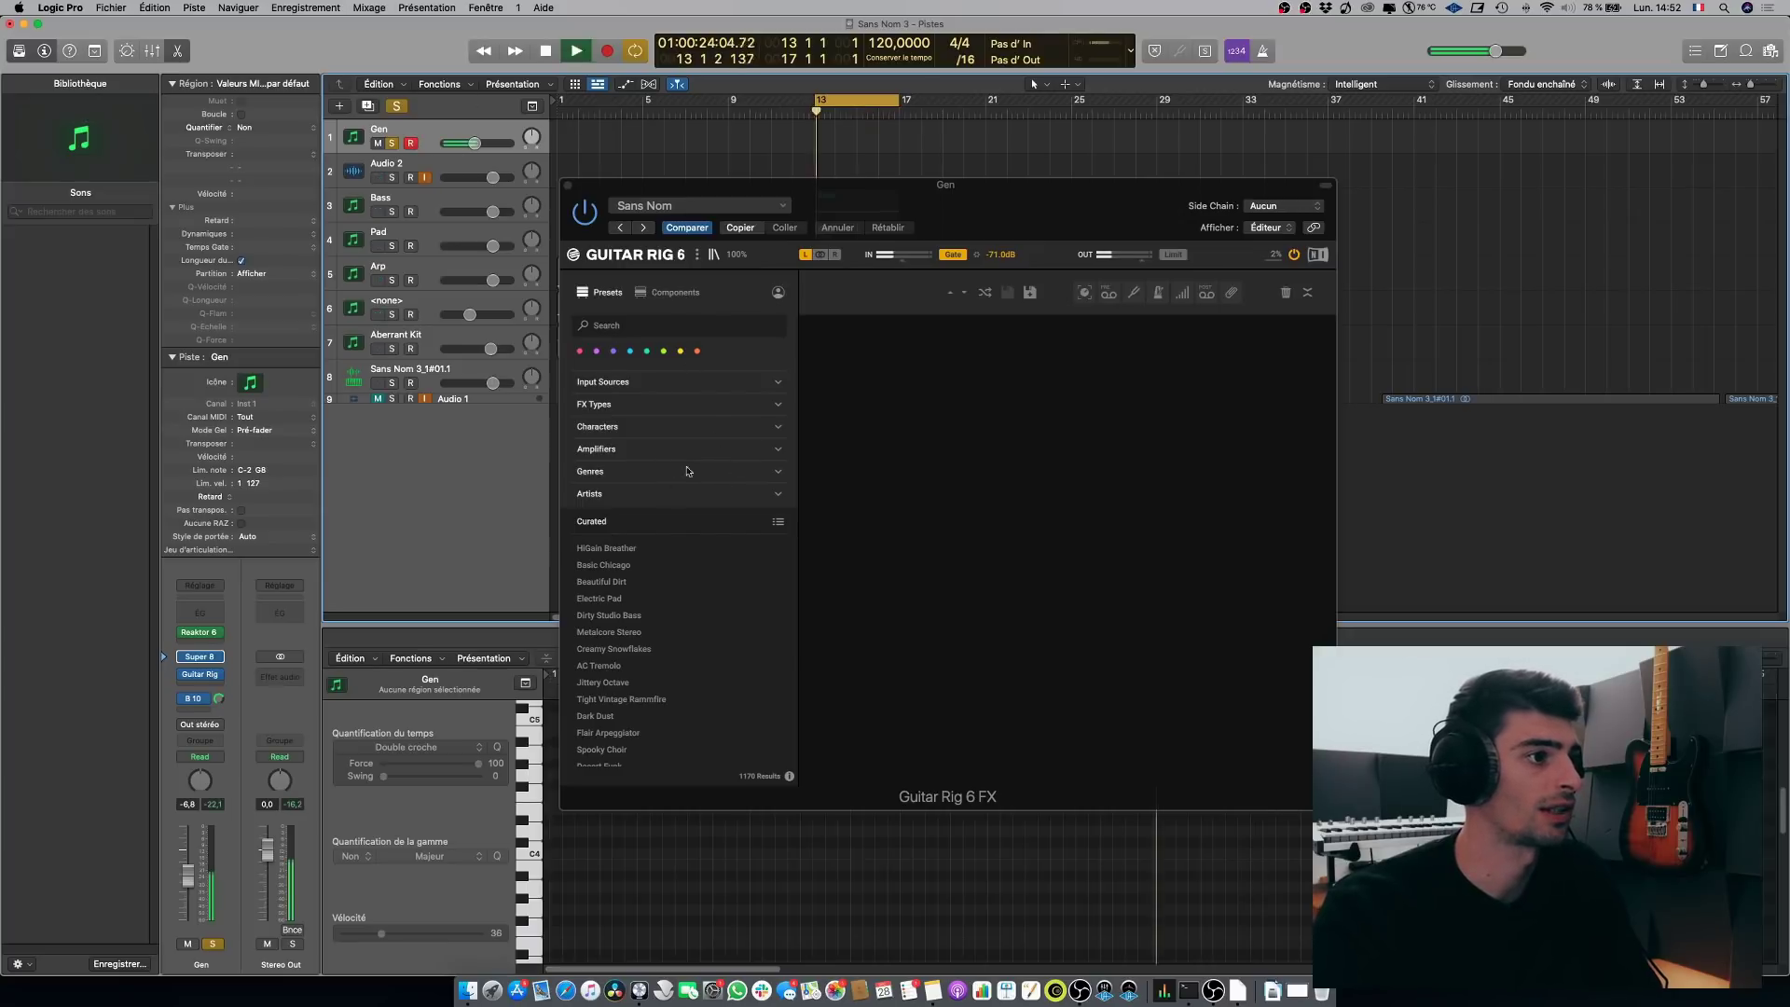
{"action": "left_click", "coordinate": [753, 474]}
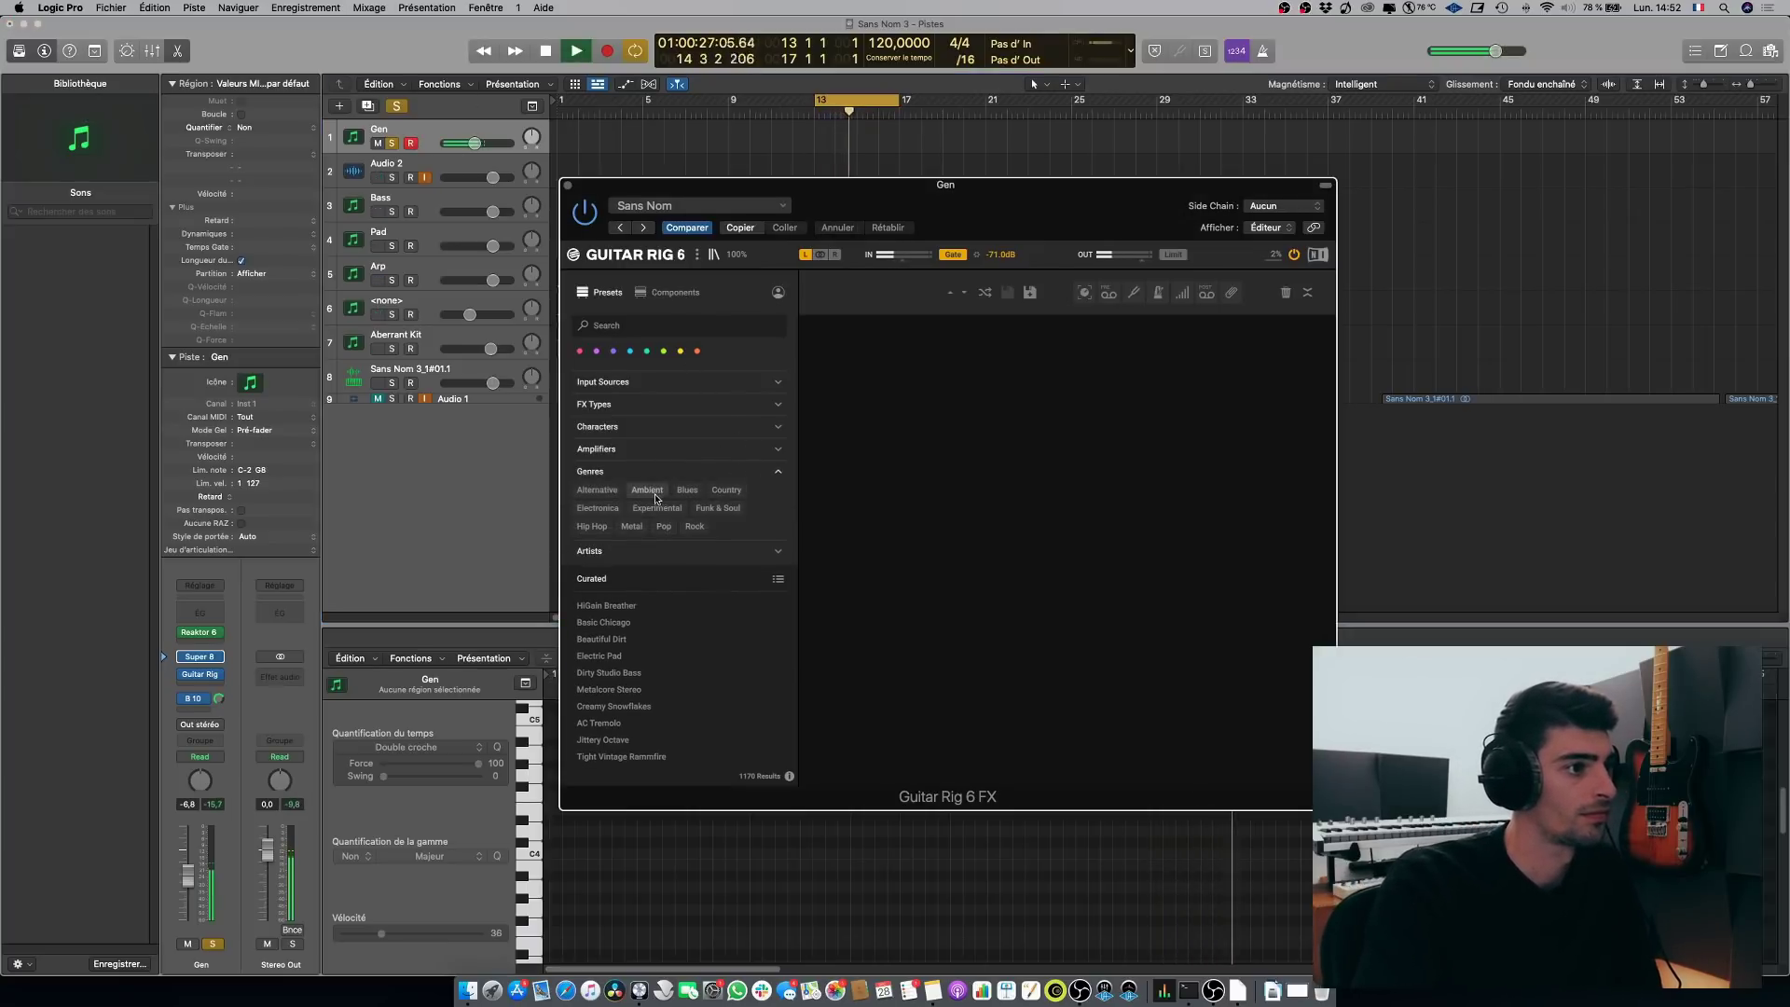
{"action": "left_click", "coordinate": [620, 507]}
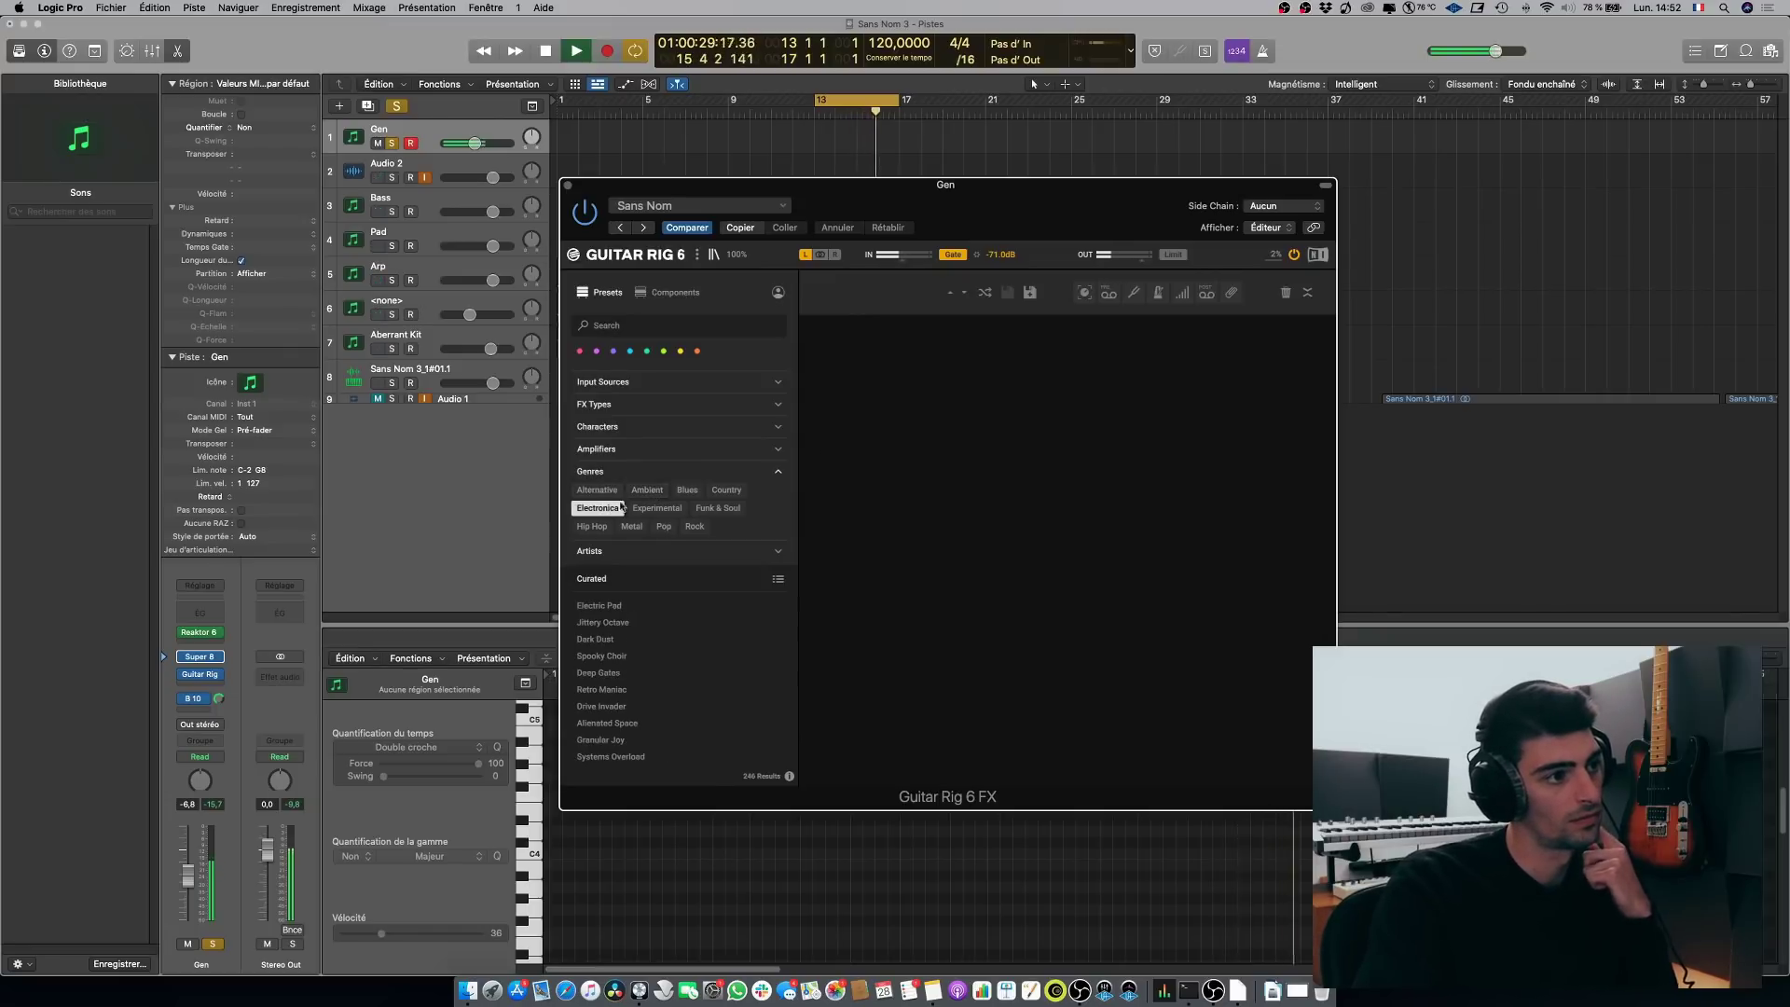
{"action": "left_click", "coordinate": [615, 608]}
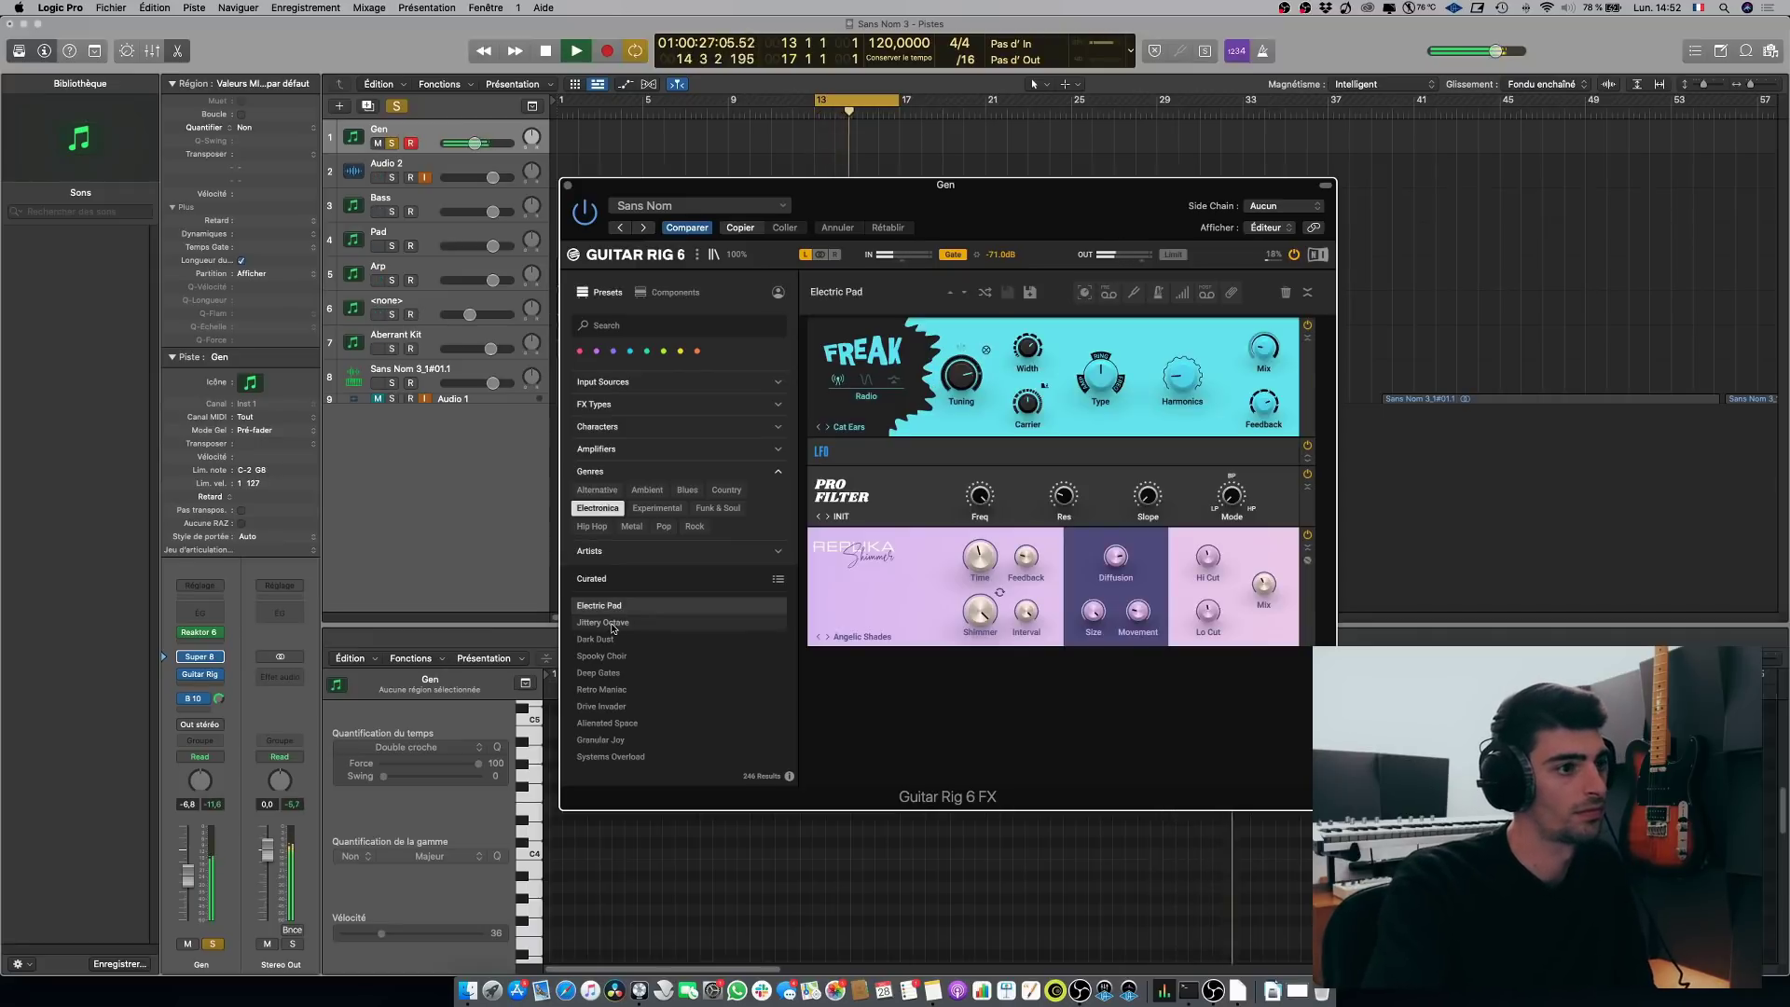
{"action": "left_click", "coordinate": [613, 623]}
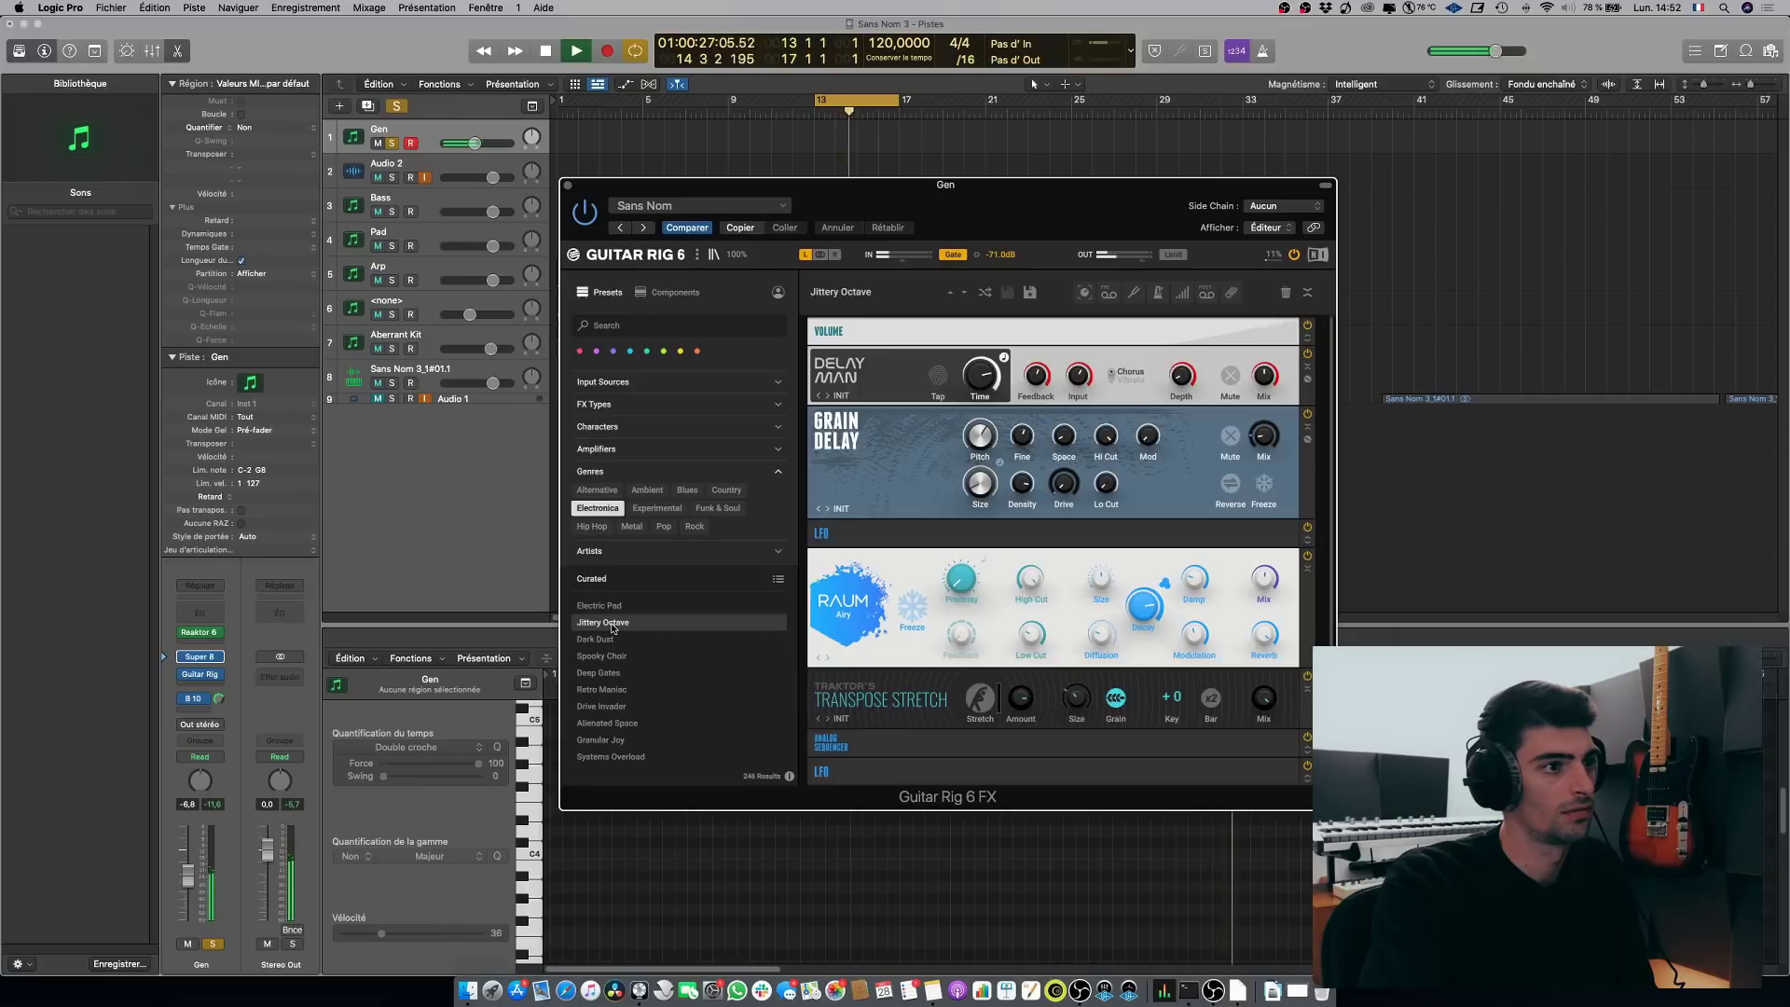
{"action": "key", "text": "space"}
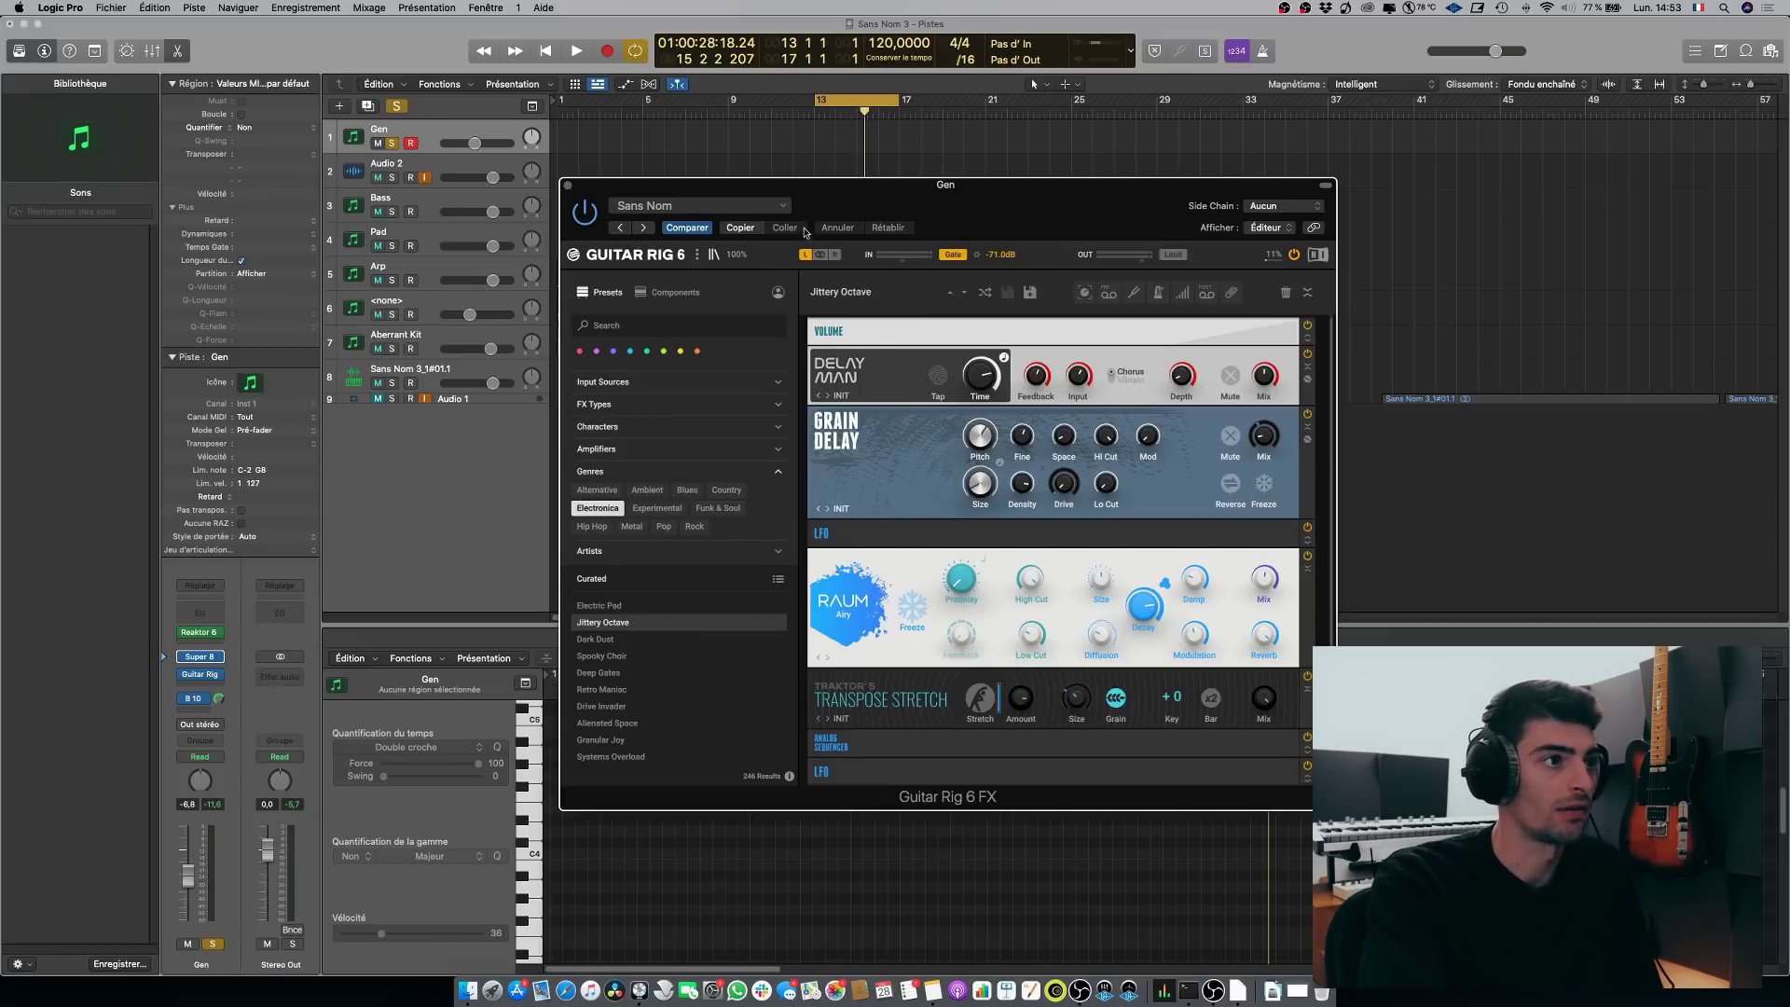
Step: Expand the Analog Sequencer and last LFO in Gen's Jittery Octave rack, setting the sequencer's tempo to 1/16 while auditioning the sound
{"action": "key", "text": "space"}
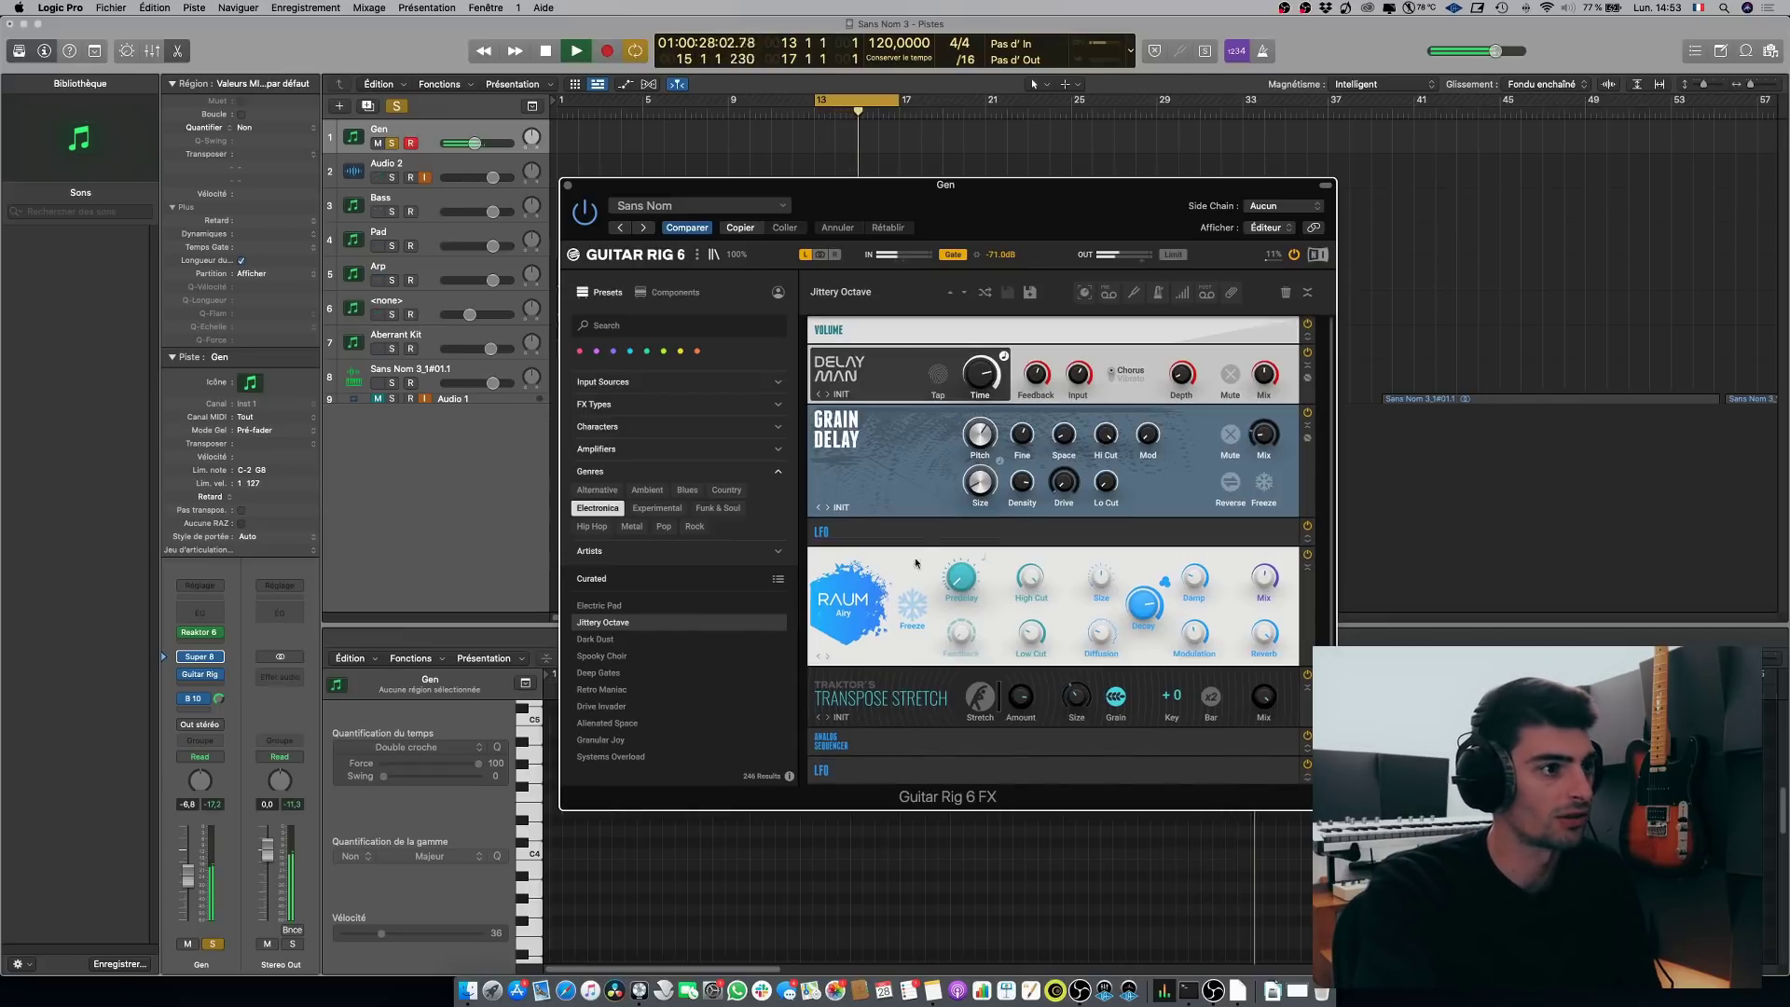
{"action": "key", "text": "space"}
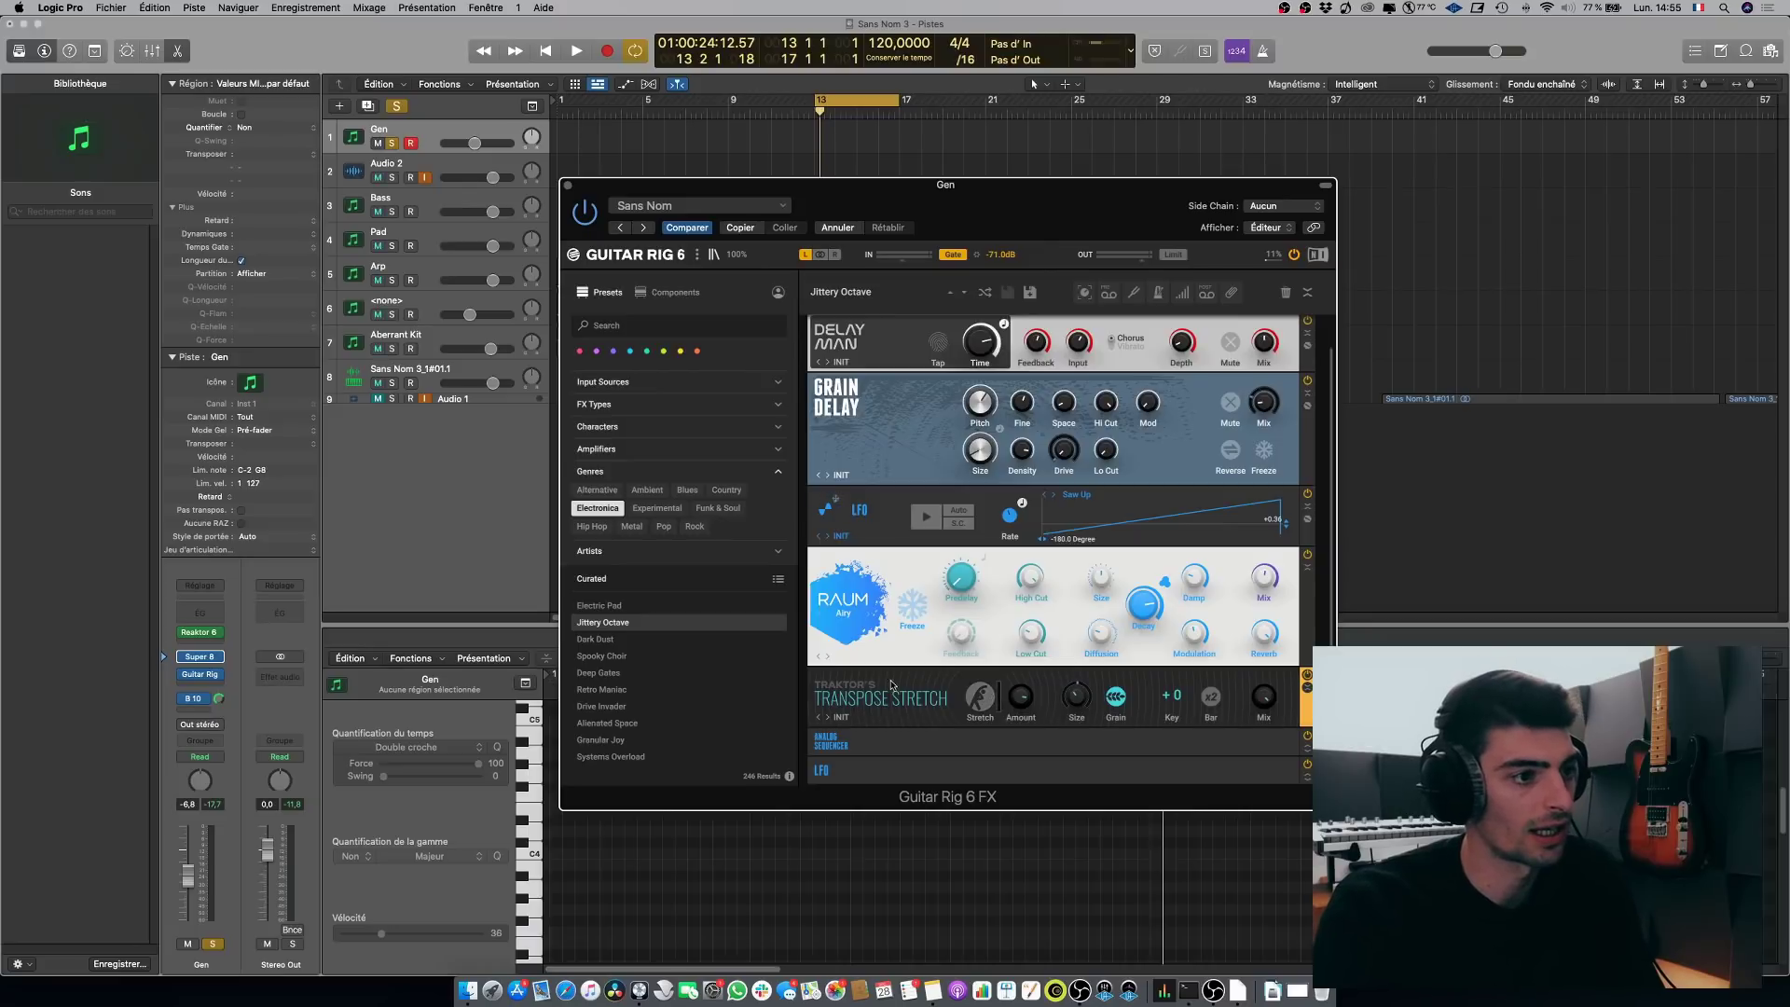
{"action": "key", "text": "space"}
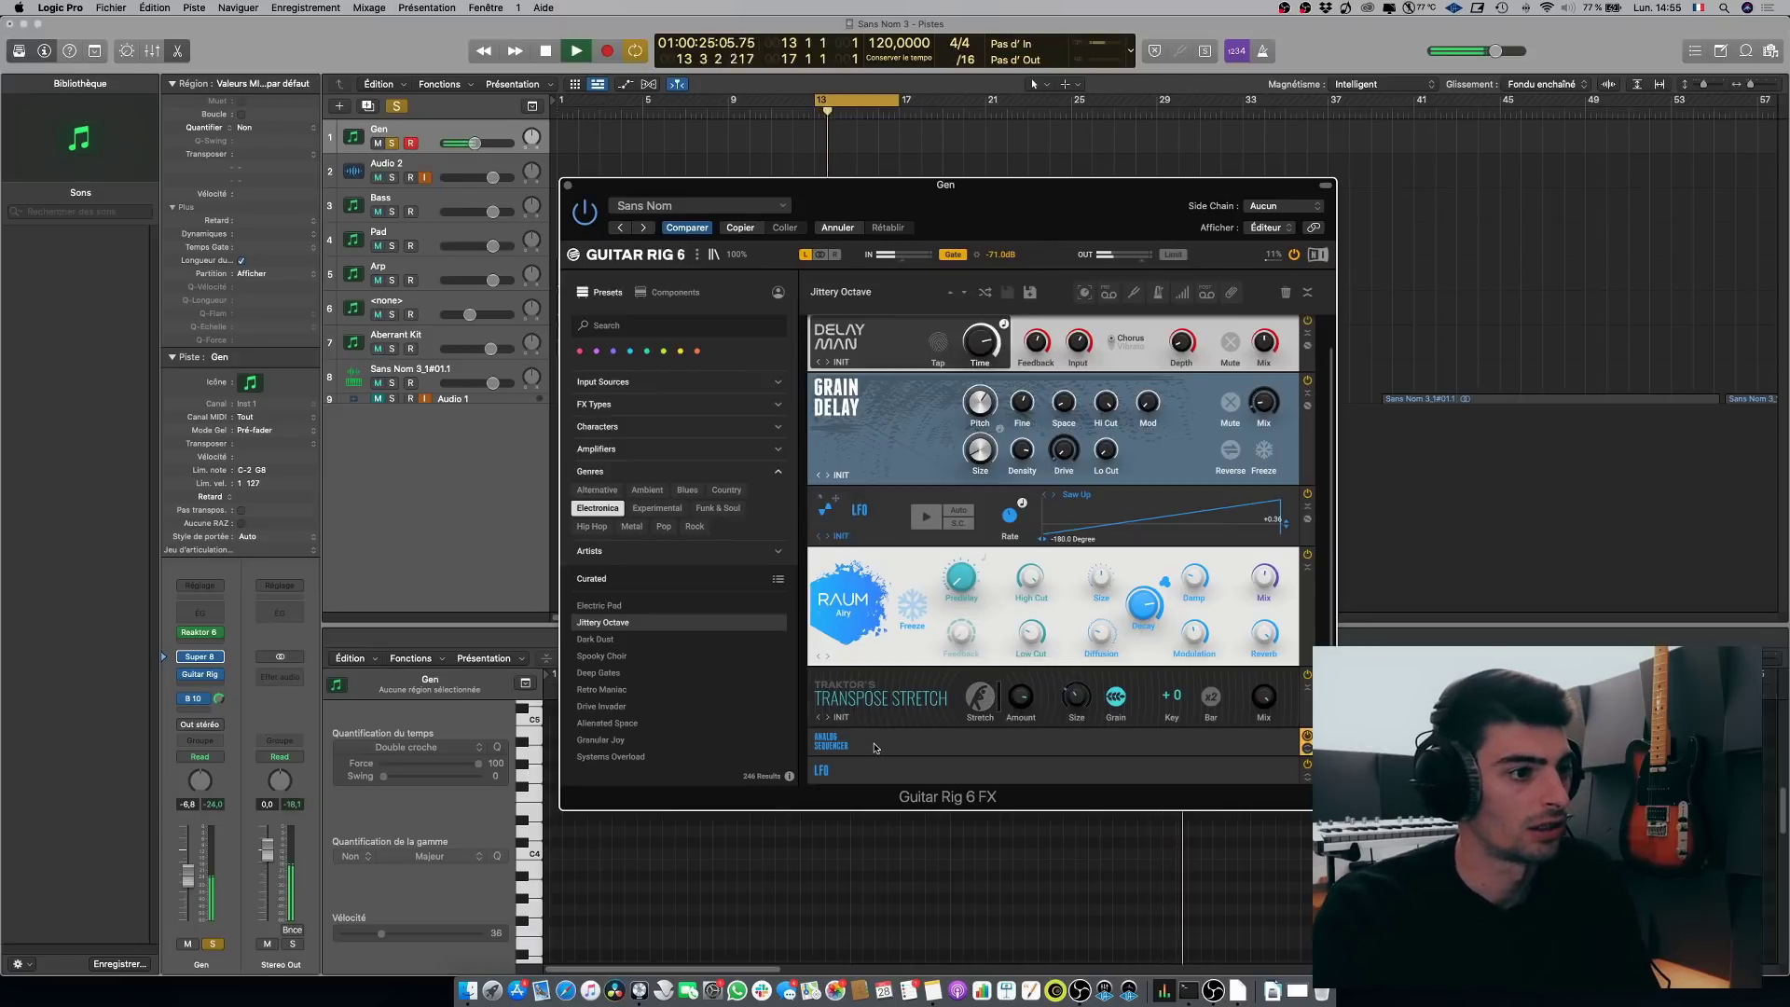
{"action": "left_click", "coordinate": [1012, 746]}
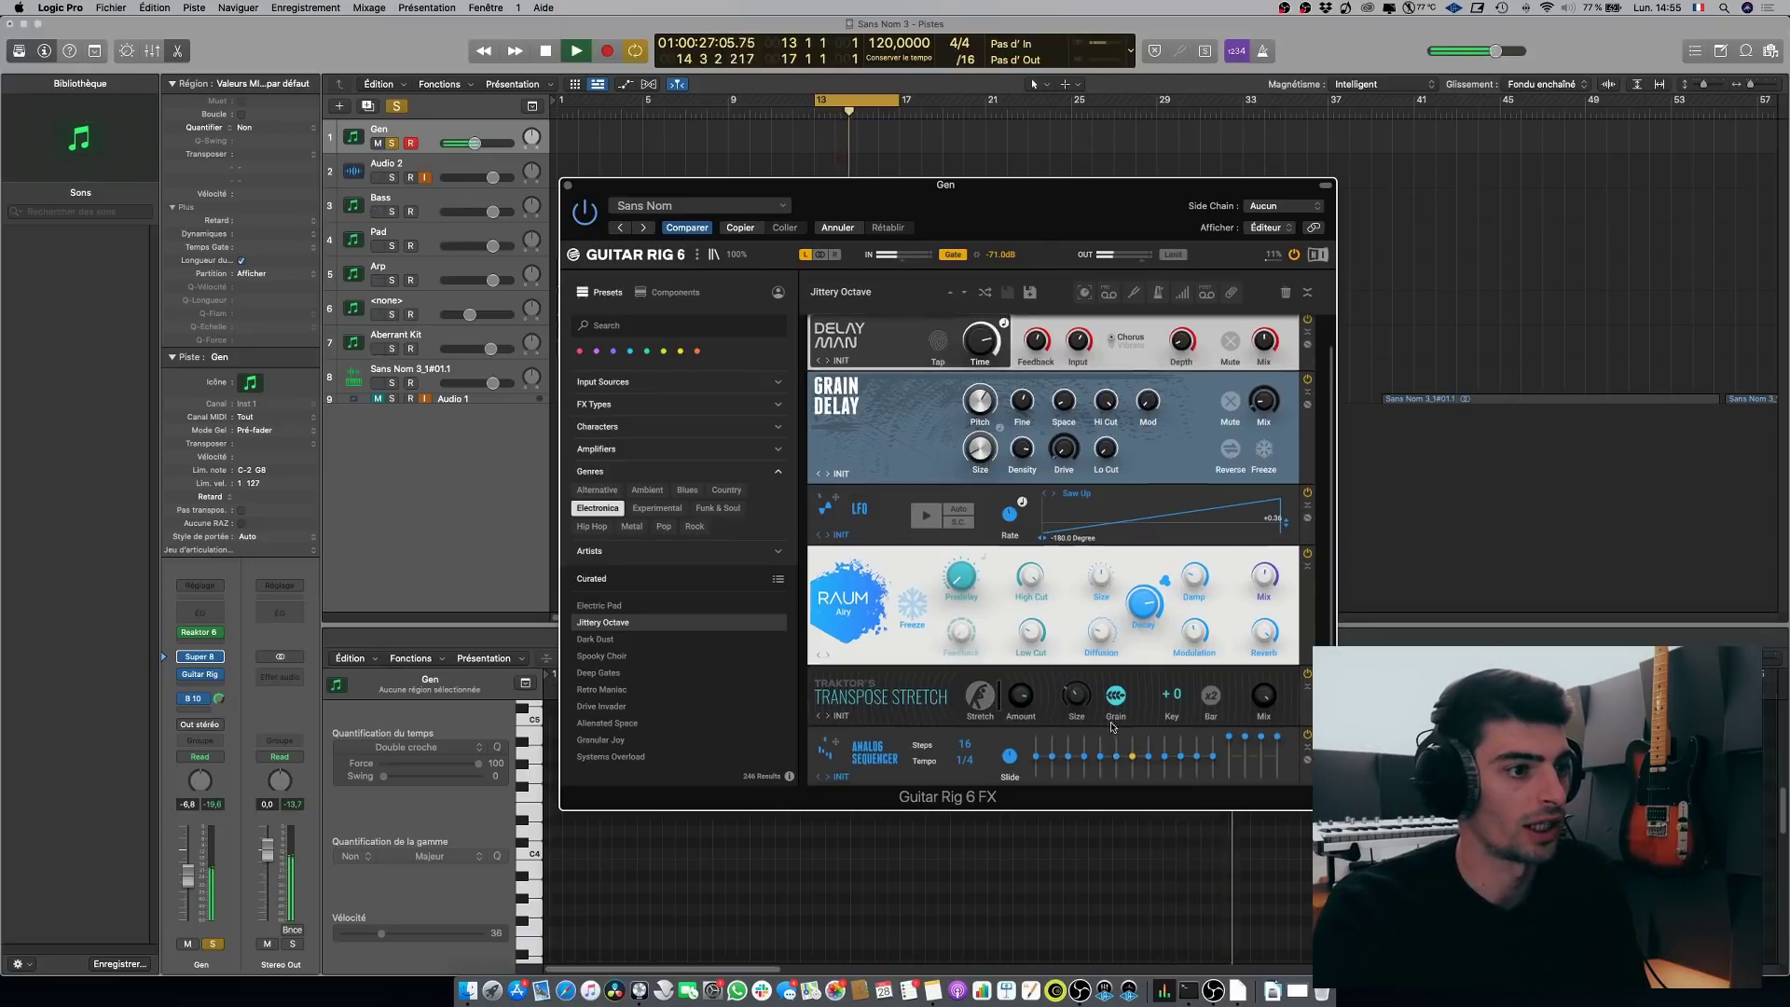
{"action": "scroll", "coordinate": [1012, 781], "scroll_direction": "down", "scroll_amount": 1}
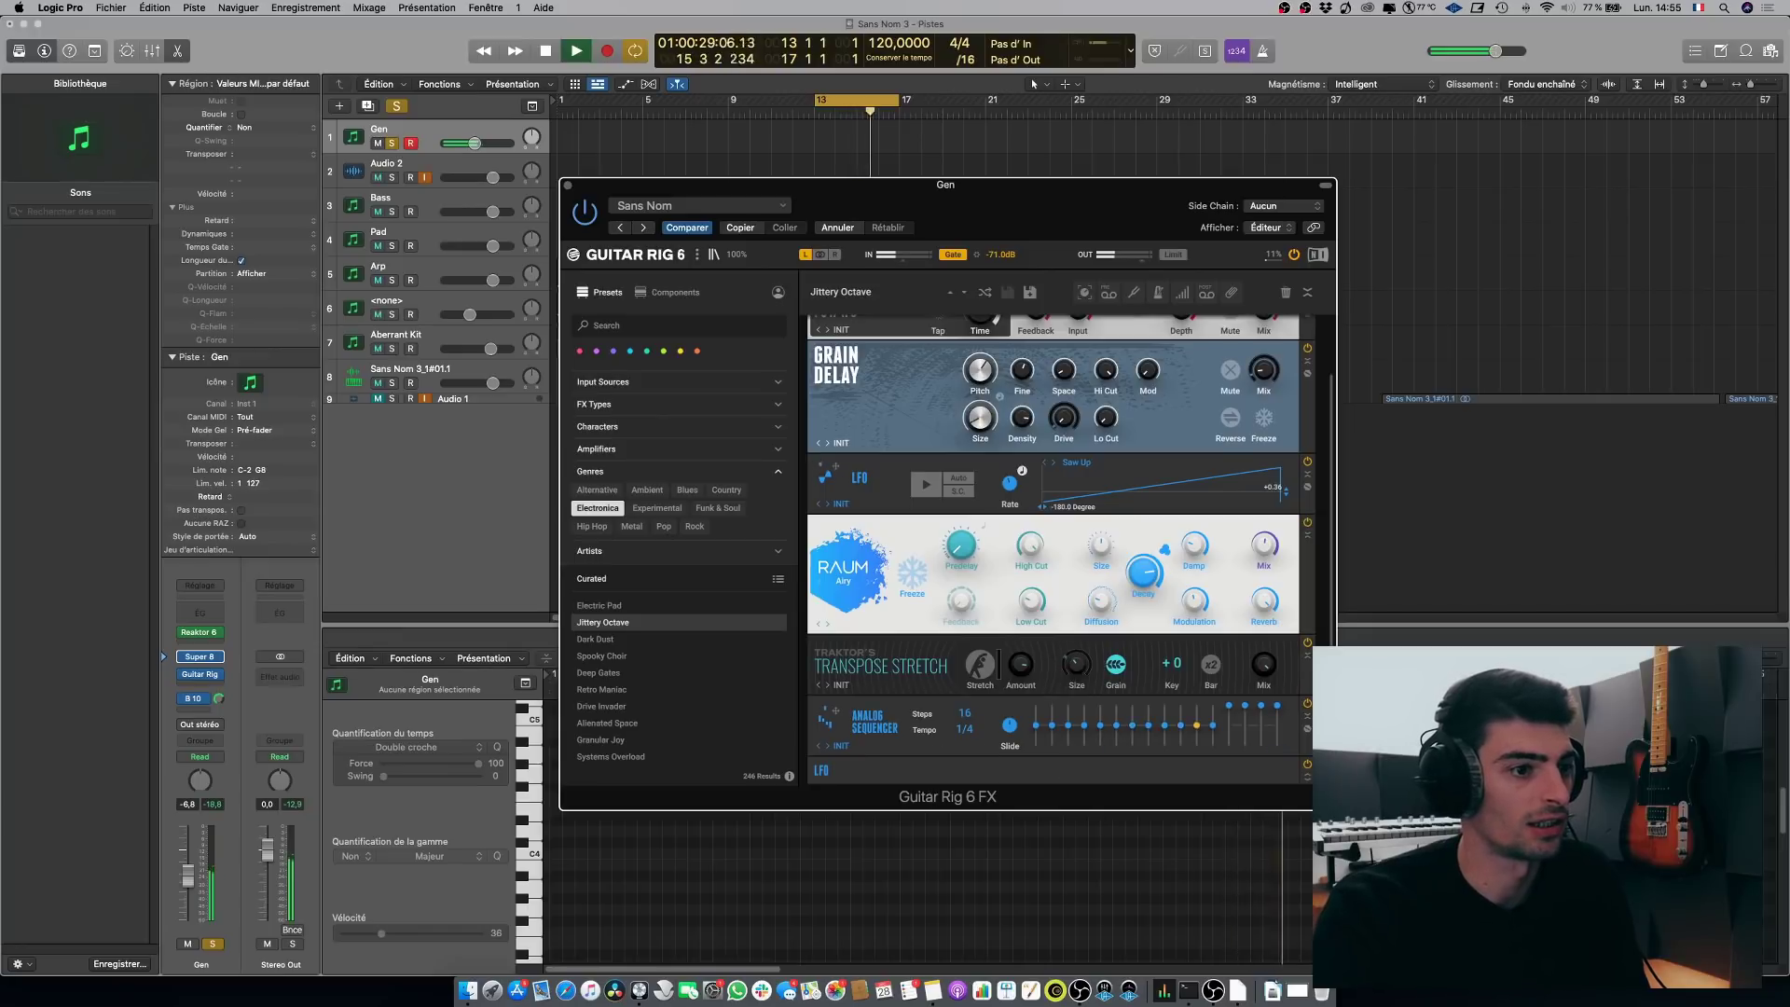
{"action": "left_click", "coordinate": [1307, 780]}
{"action": "scroll", "coordinate": [943, 708], "scroll_direction": "down", "scroll_amount": 1}
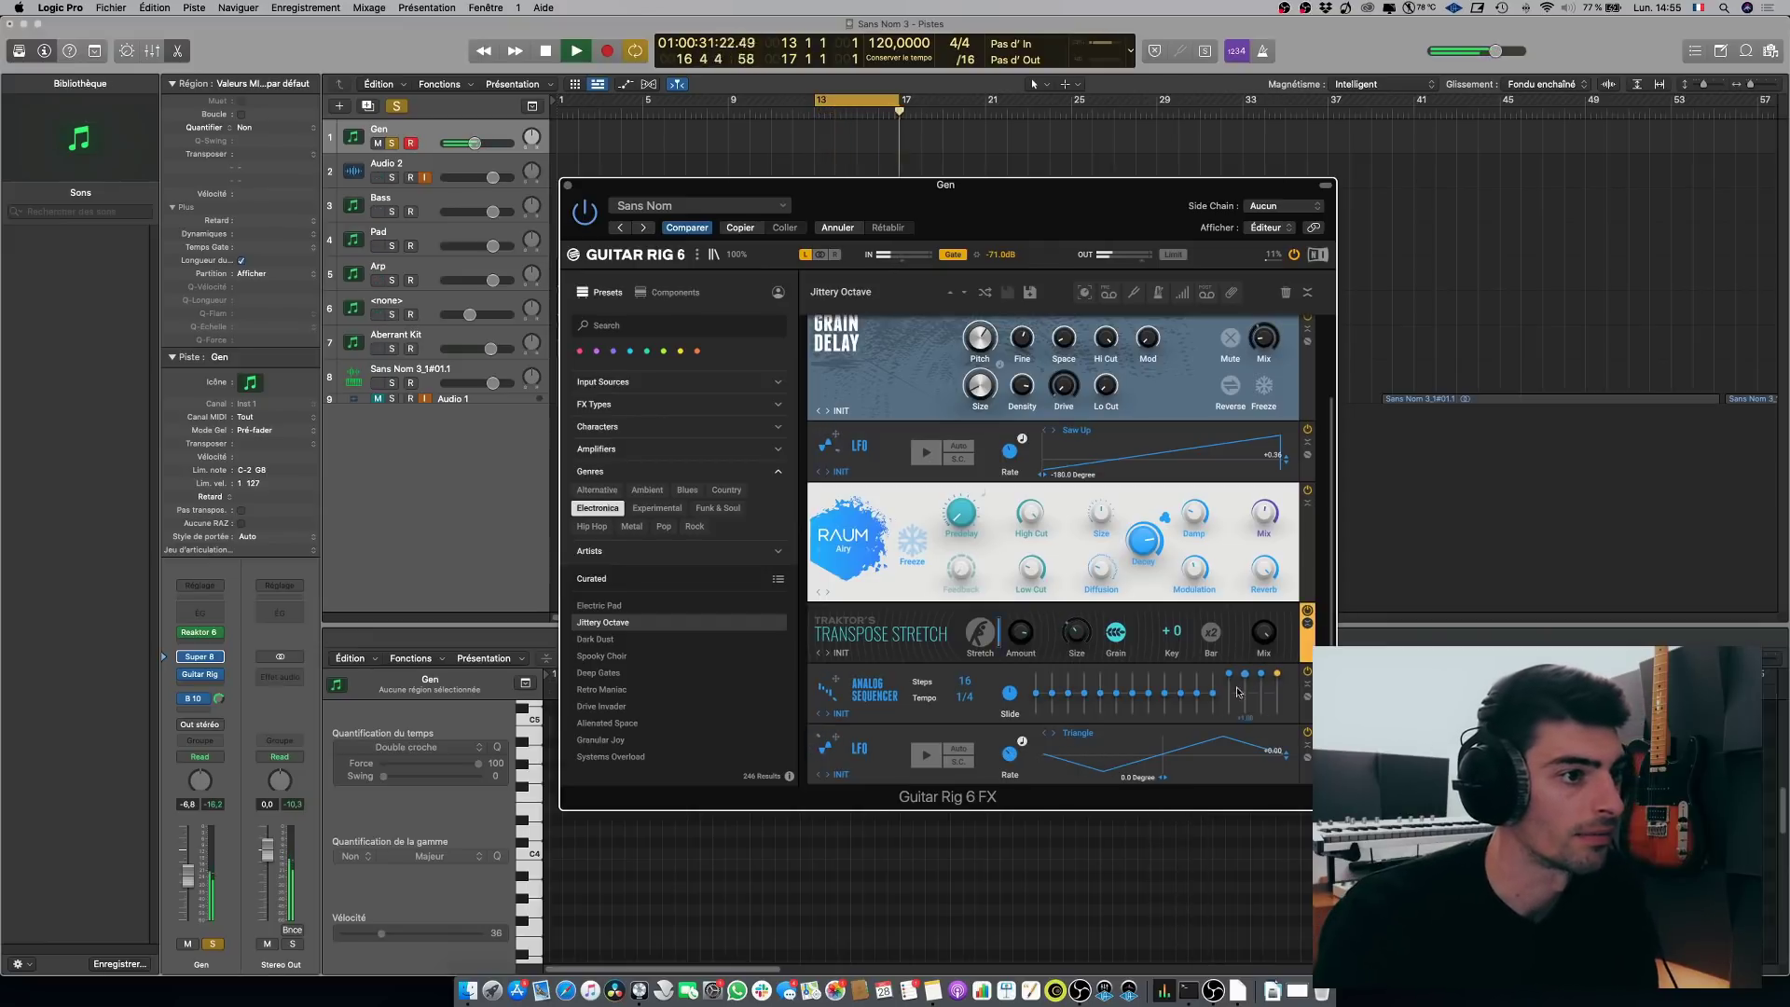
{"action": "key", "text": "space"}
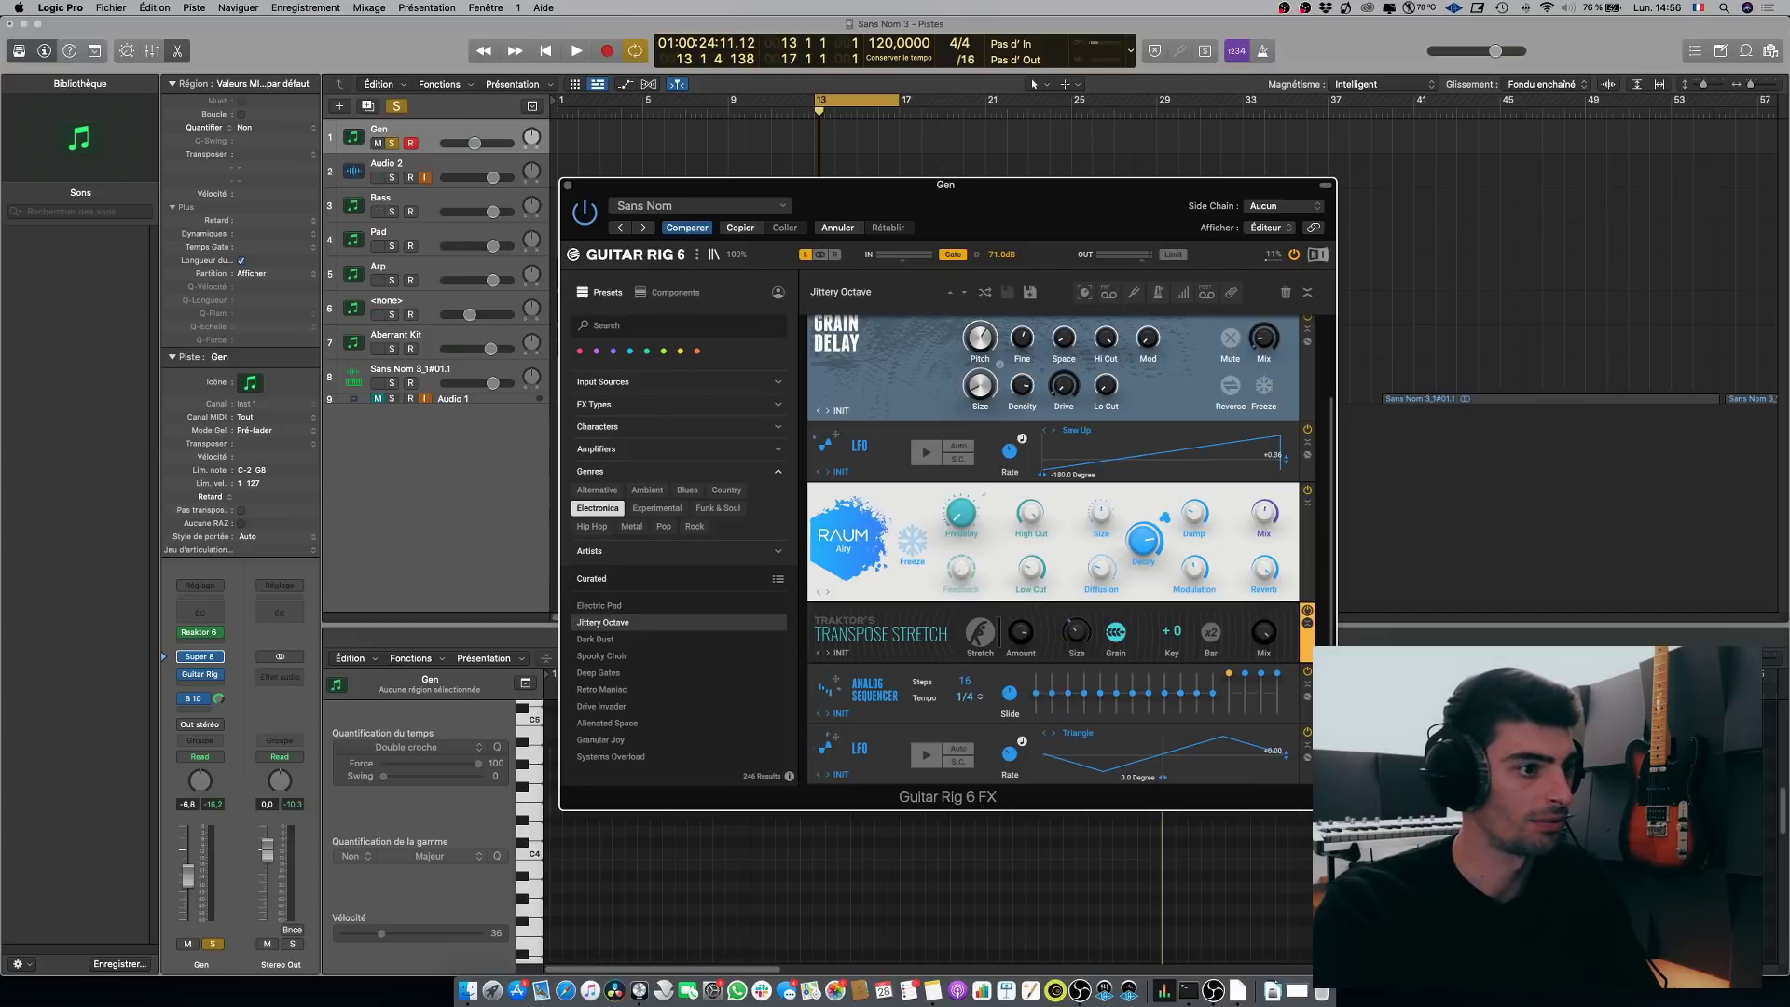
{"action": "key", "text": "space"}
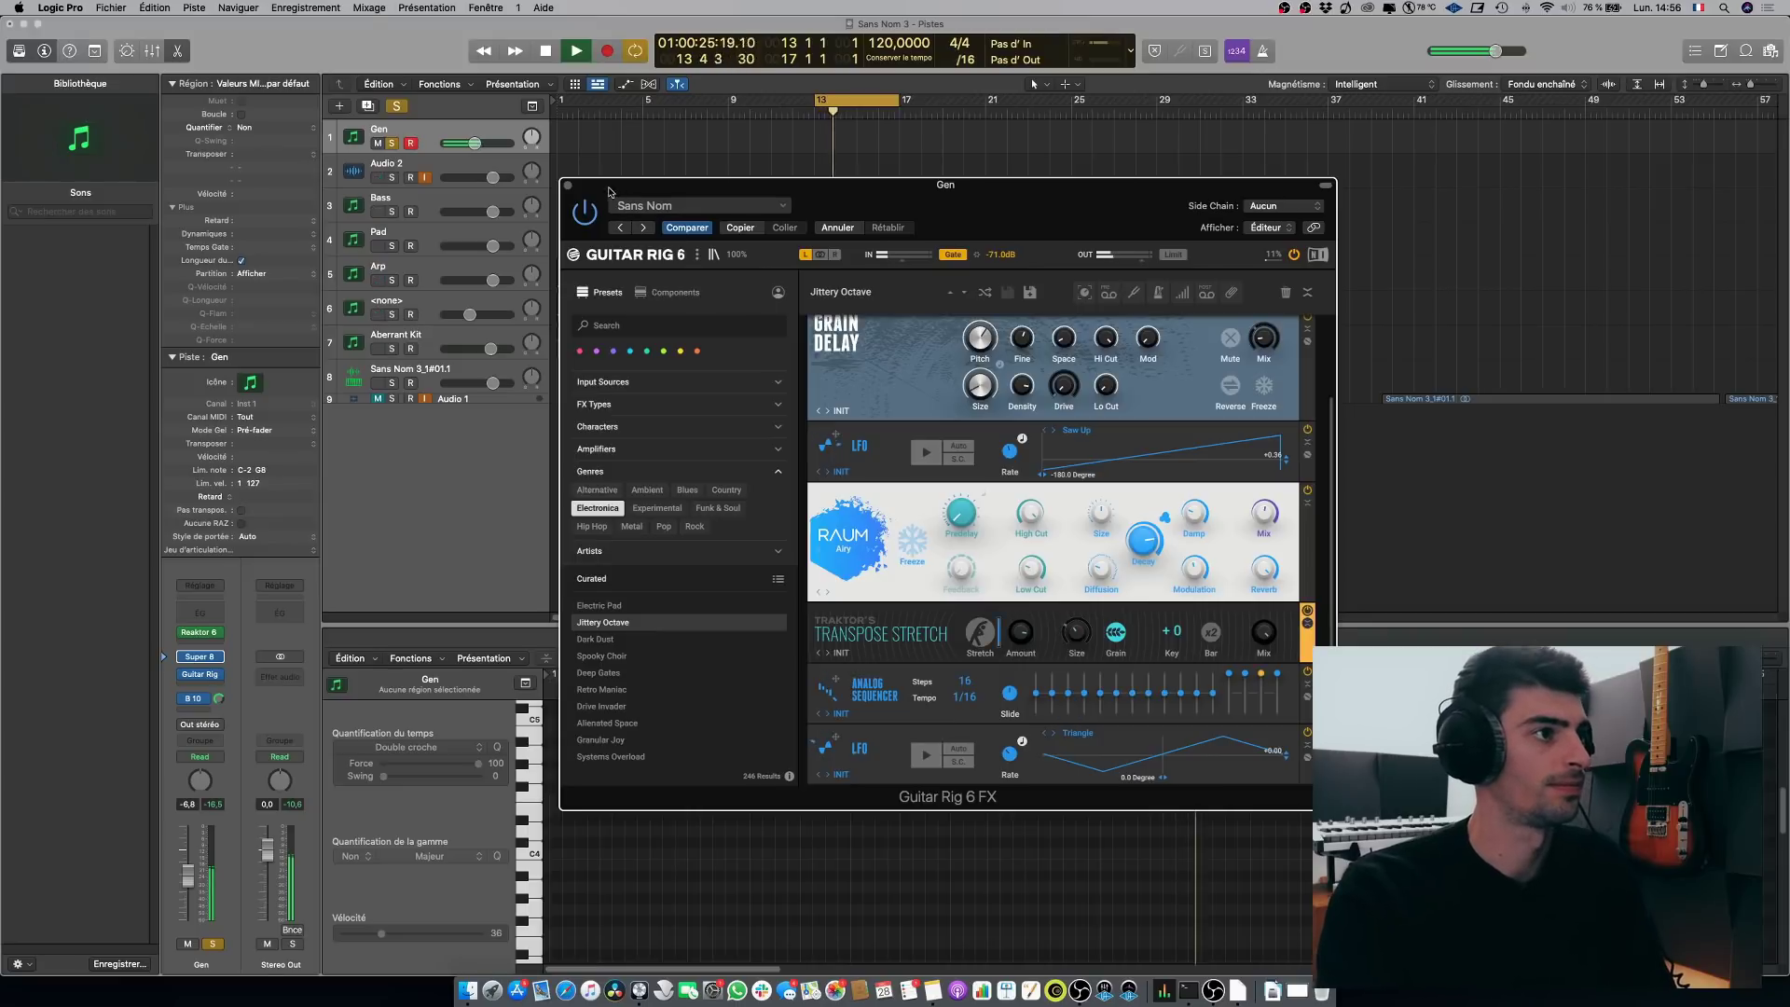
Step: Unsolo Gen, close its Guitar Rig 6 window and lower the track's volume to -16.4 dB
{"action": "left_click", "coordinate": [397, 110]}
{"action": "left_click", "coordinate": [567, 187]}
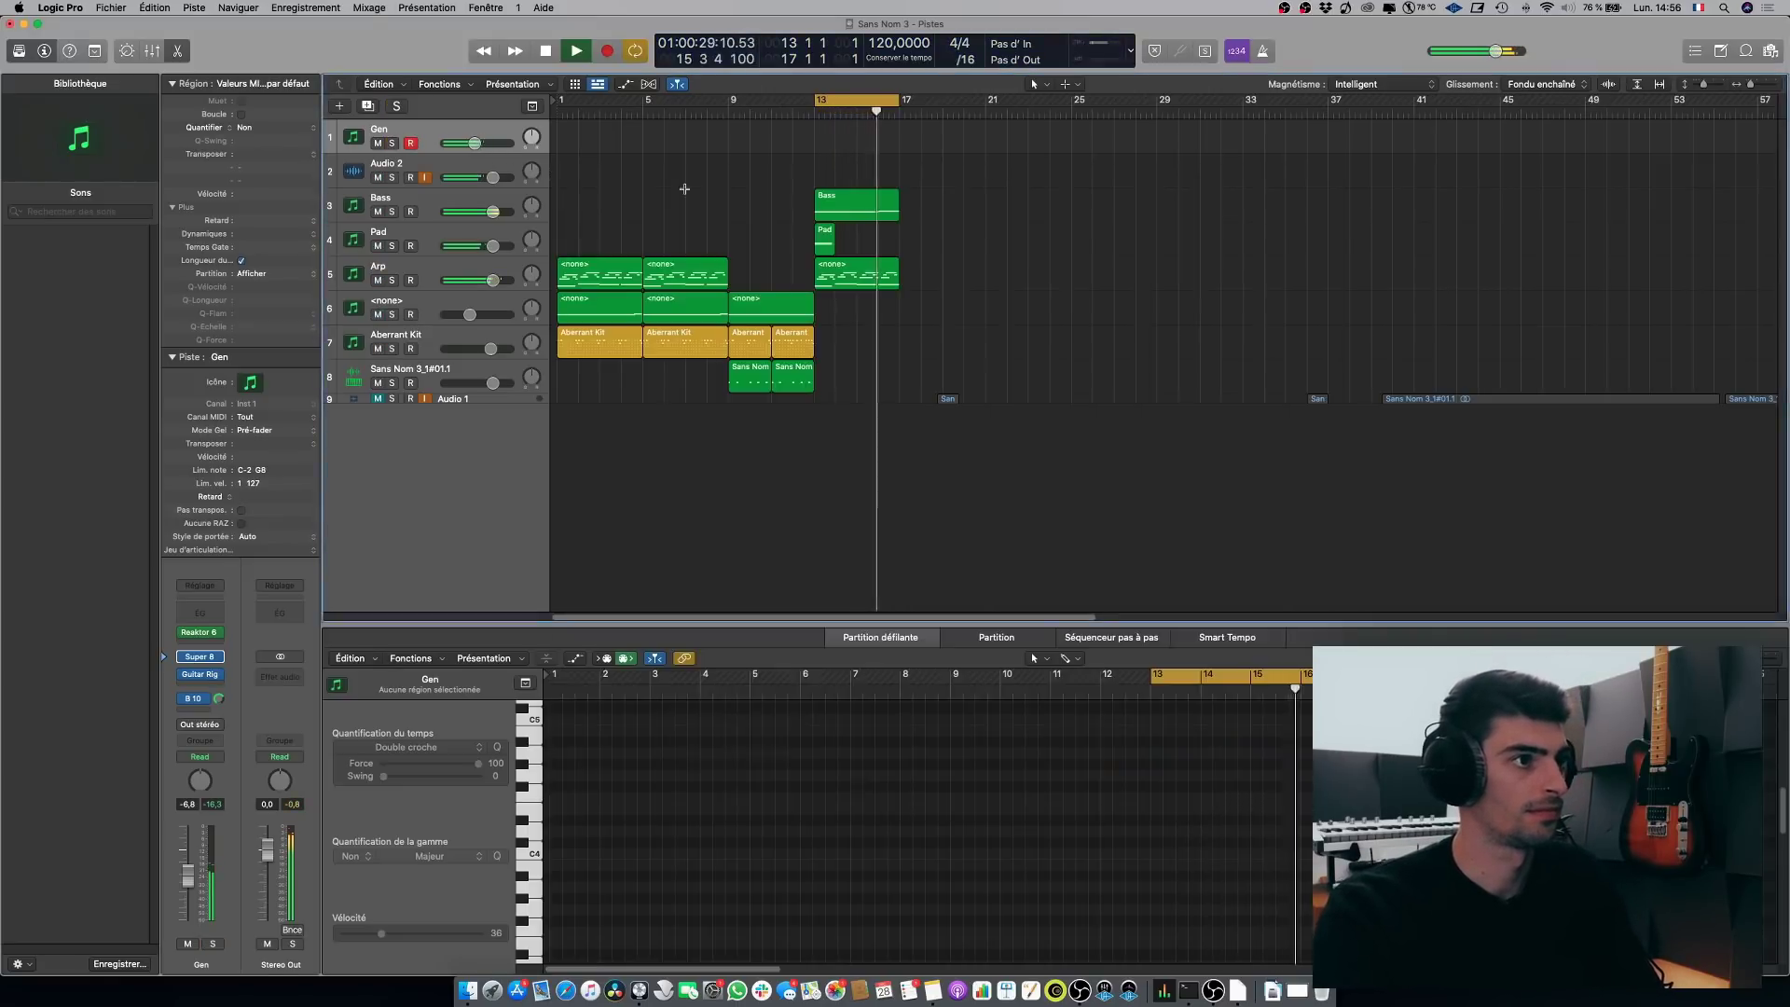
{"action": "left_click_drag", "start_coordinate": [474, 143], "coordinate": [461, 143]}
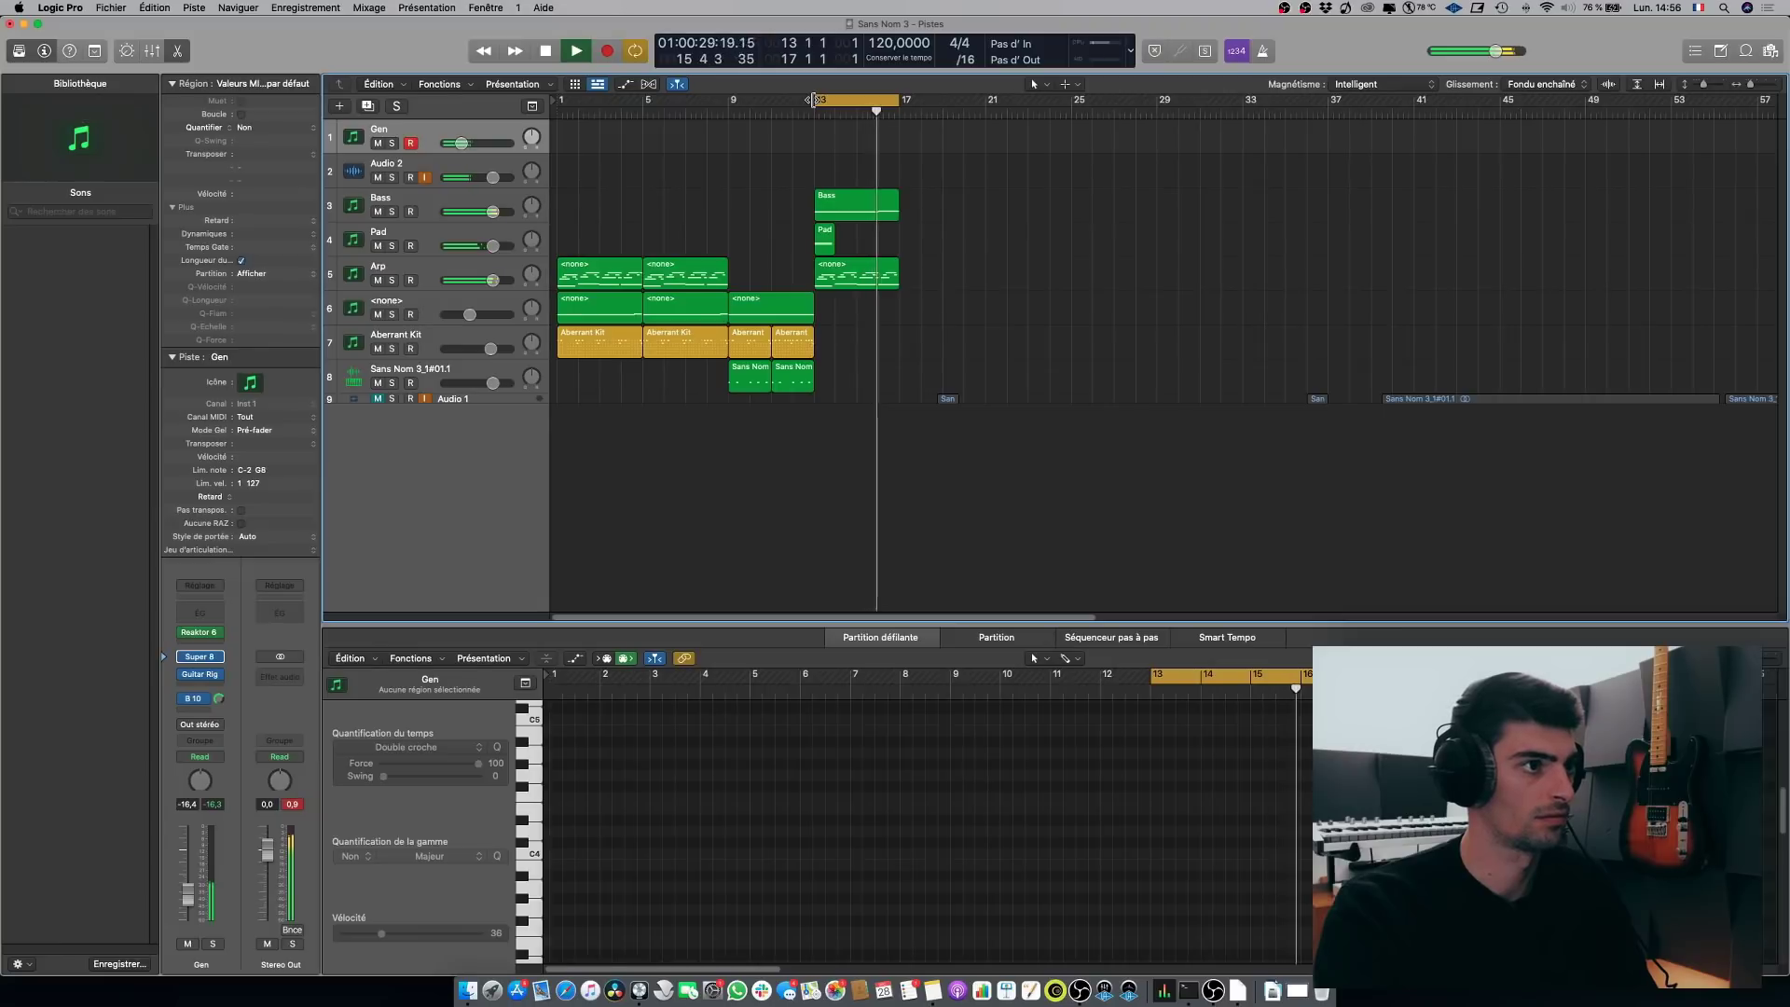
Step: Extend the cycle range back to bar 9 and divide the last Aberrant Kit region at bar 12, showing its final part in the step sequencer
{"action": "left_click_drag", "start_coordinate": [813, 100], "coordinate": [726, 106]}
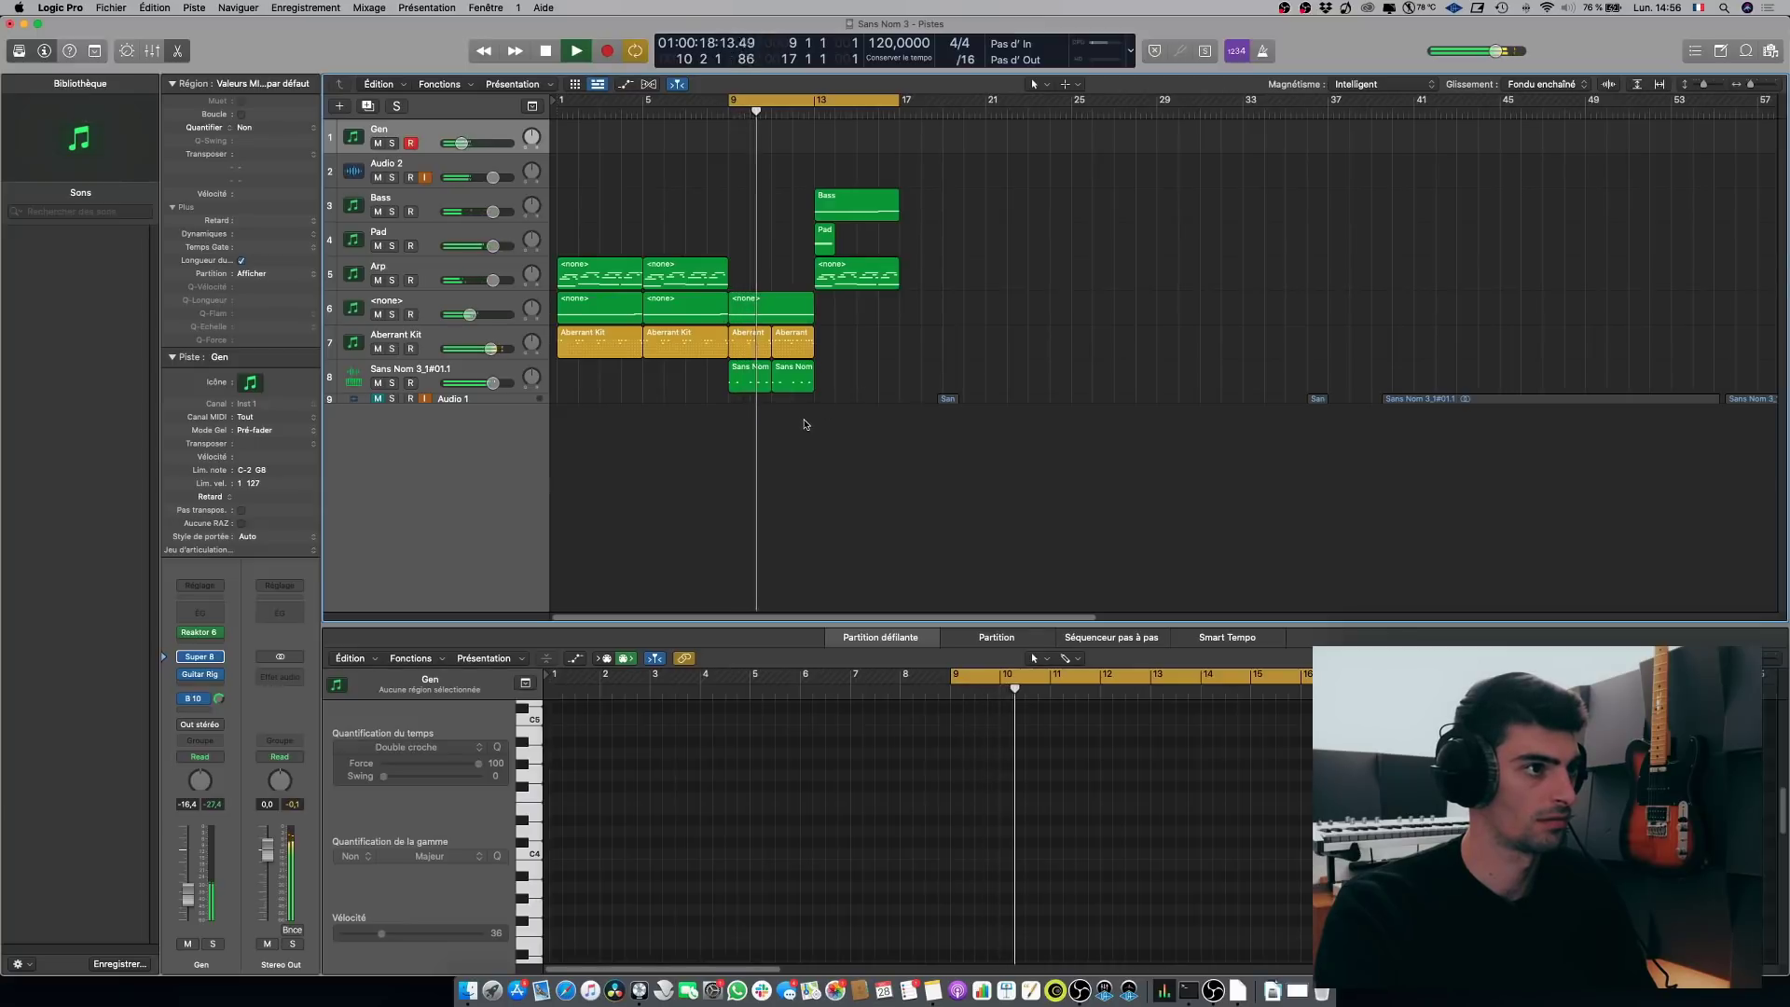
{"action": "double_click", "coordinate": [793, 343]}
{"action": "key", "text": "space"}
{"action": "left_click_drag", "start_coordinate": [816, 356], "coordinate": [792, 353]}
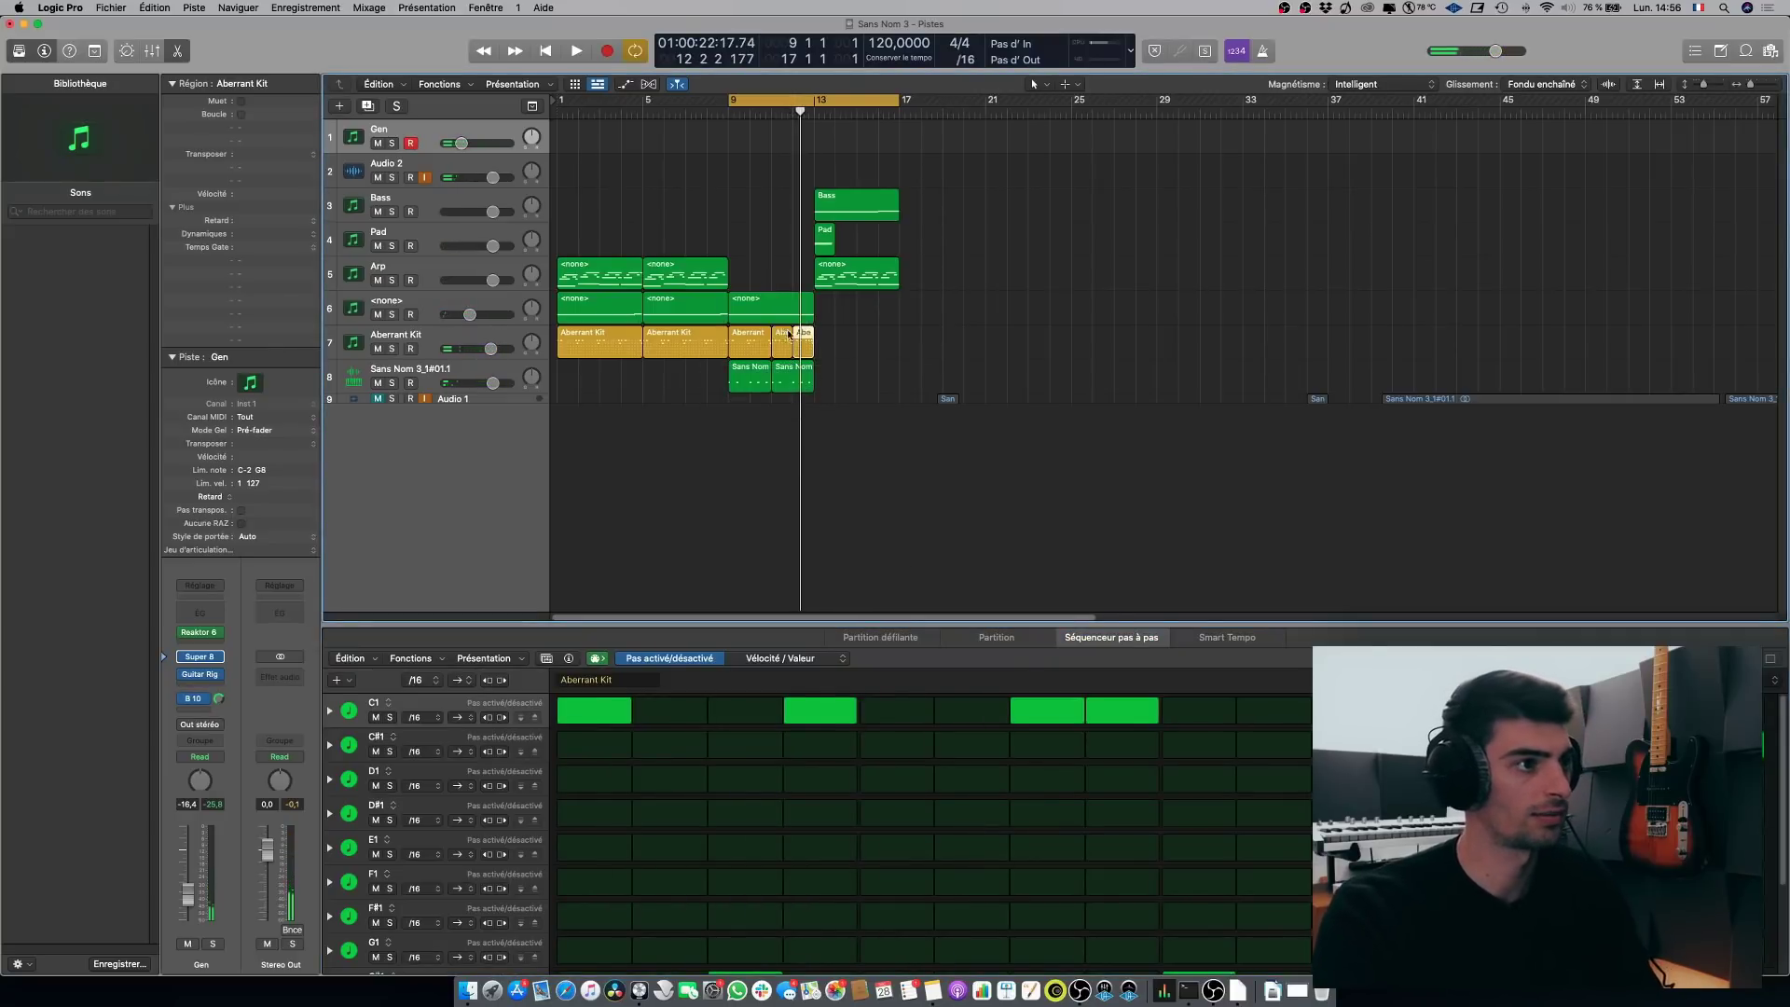
{"action": "key", "text": "e"}
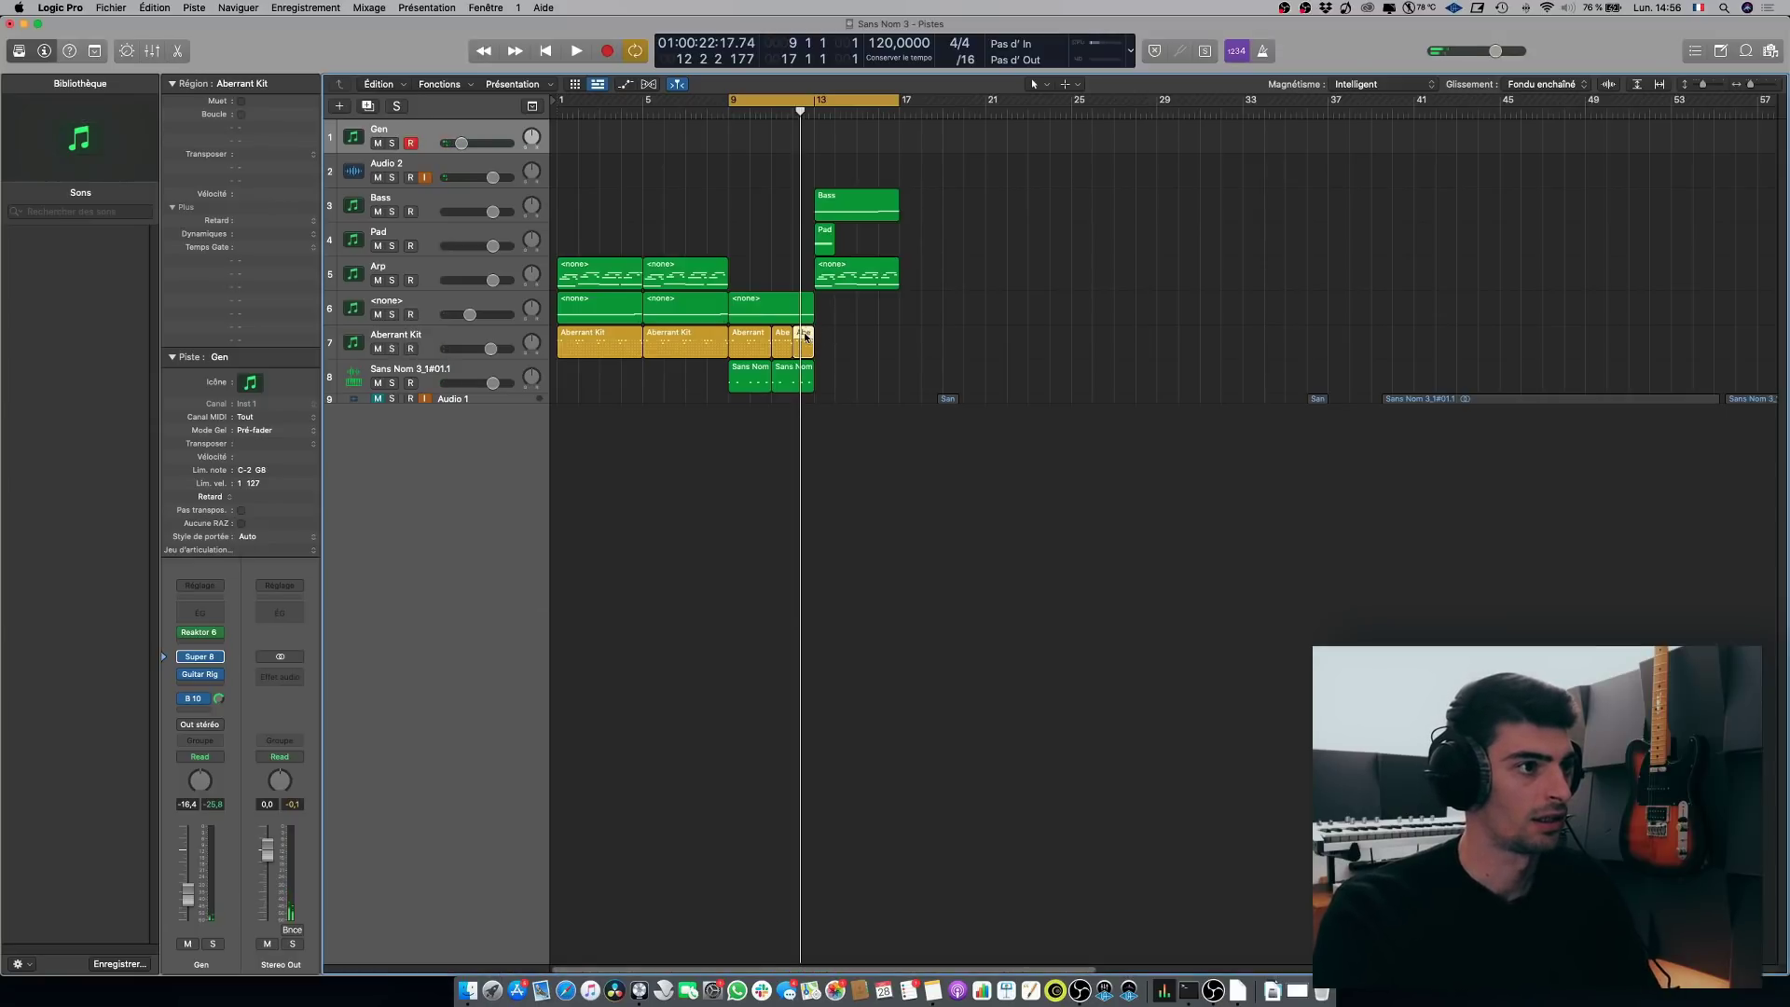
{"action": "key", "text": "e"}
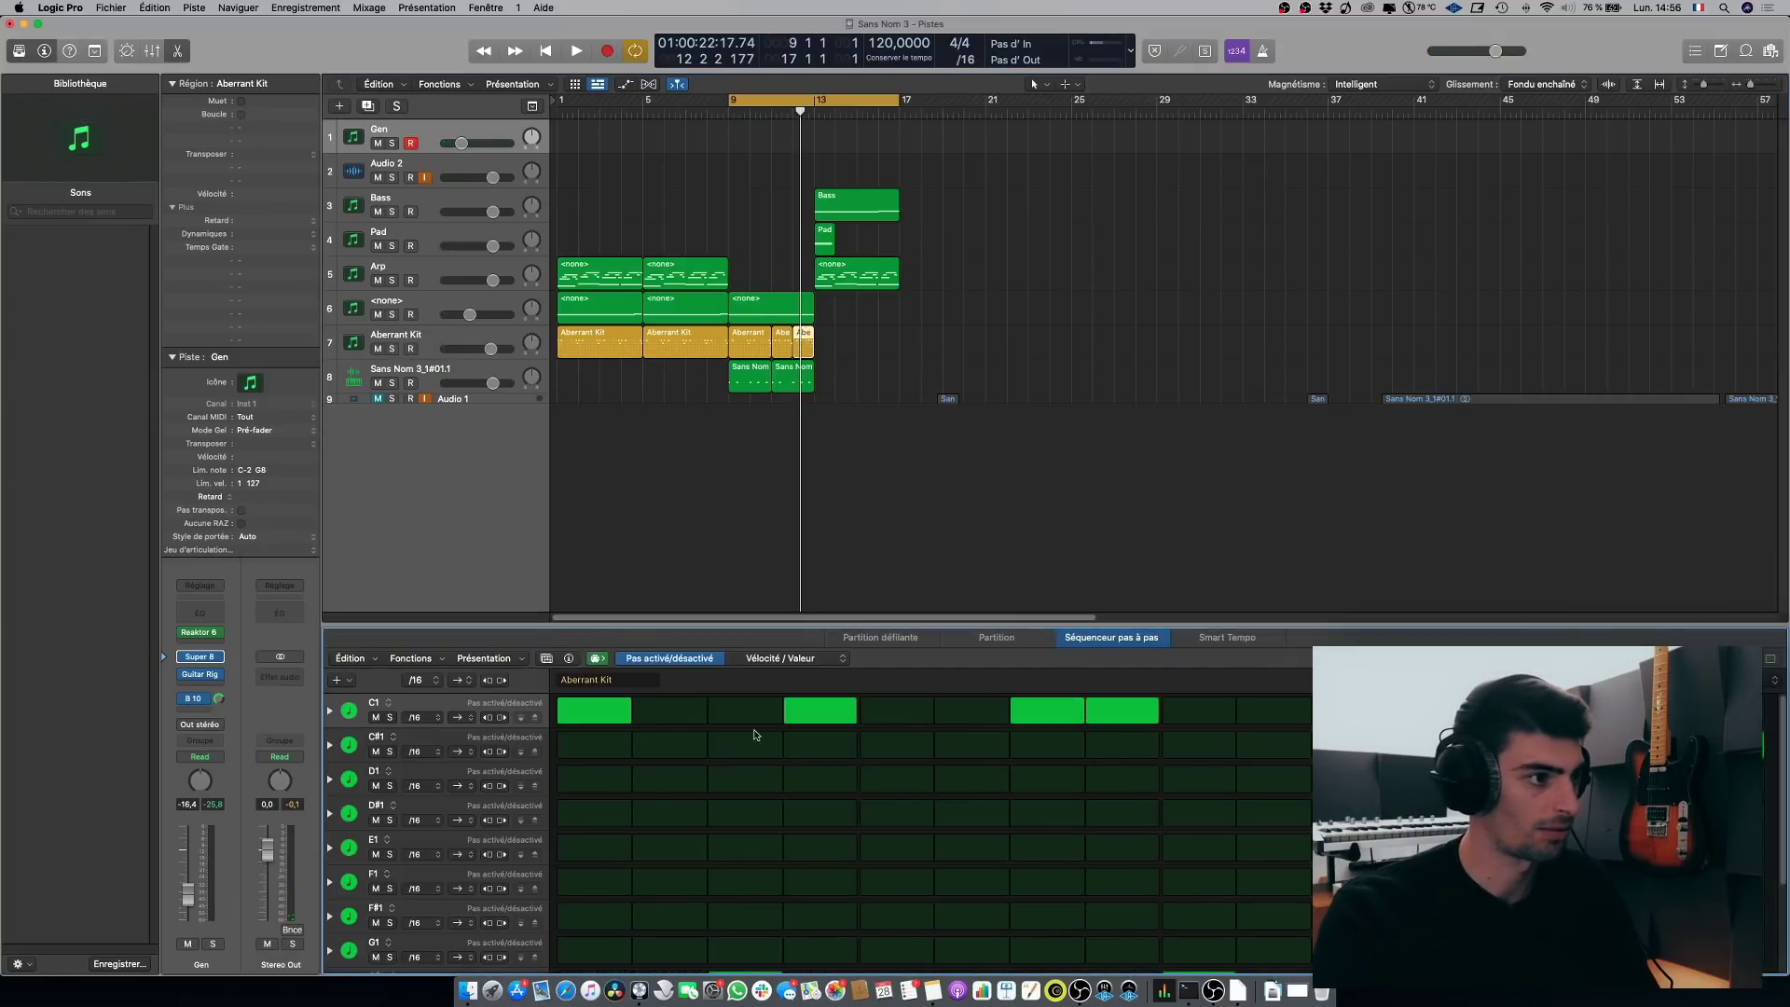
Step: Move the C1 hit from step 8 to step 9 in the final Aberrant Kit region and play it back
{"action": "left_click", "coordinate": [1092, 714]}
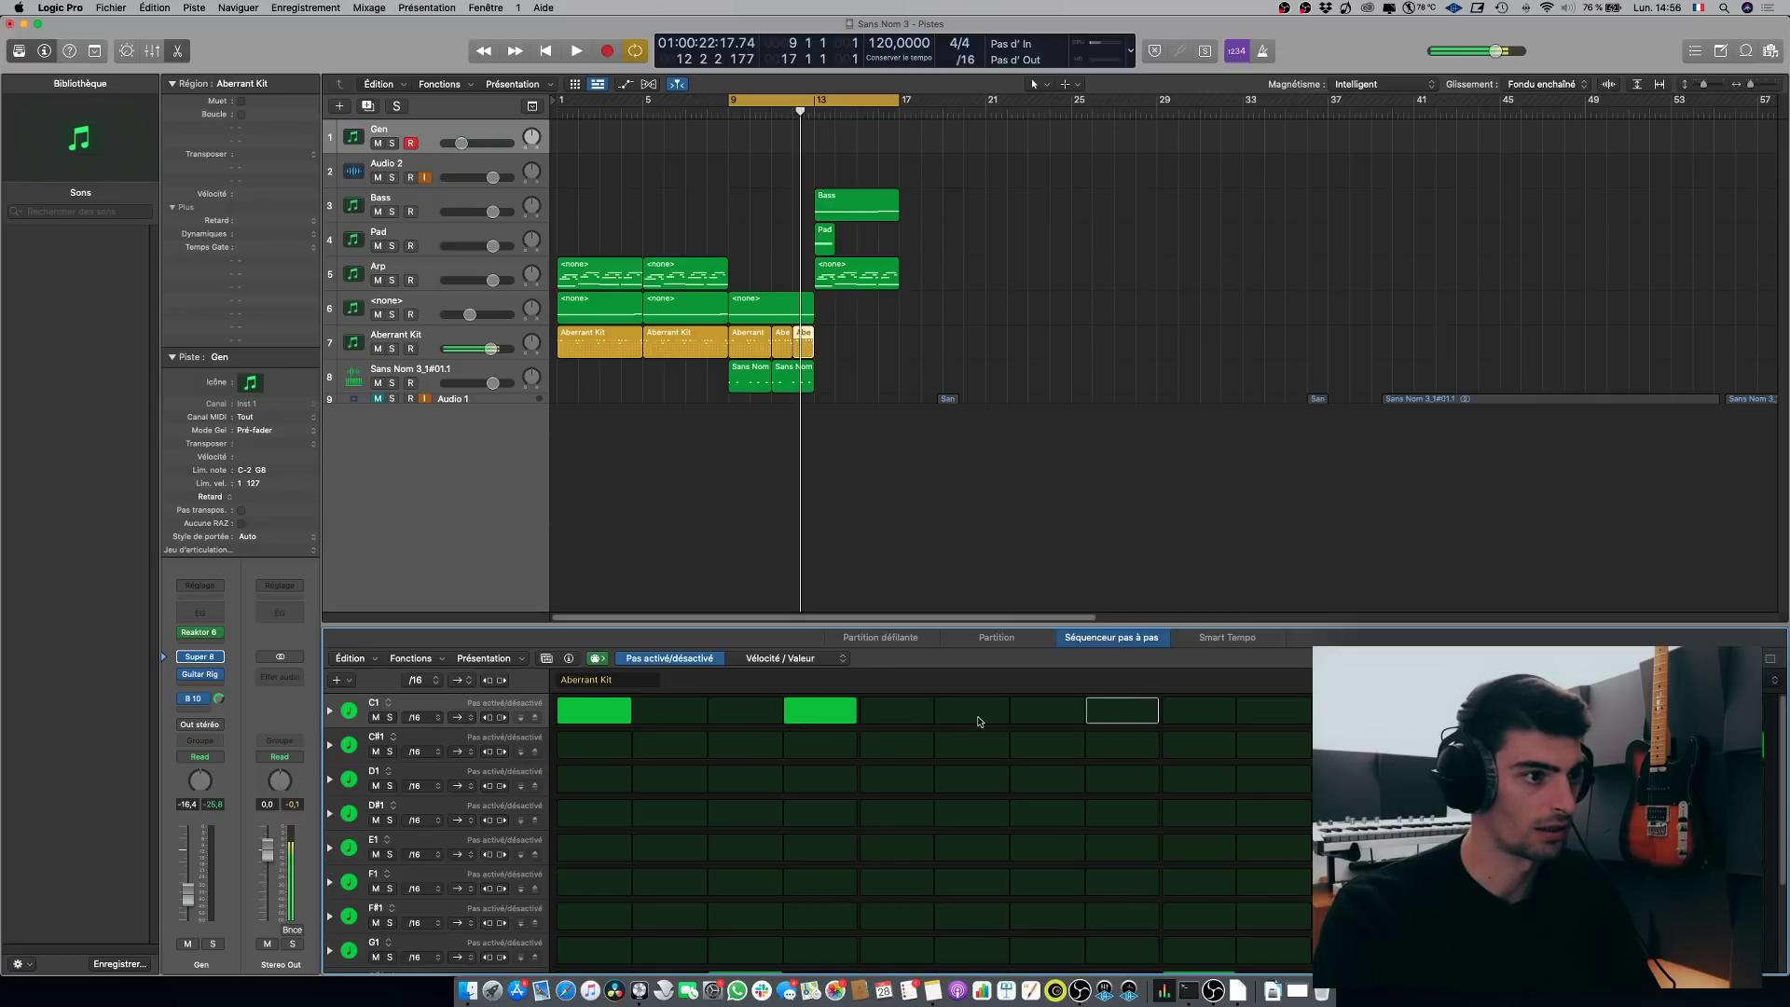
{"action": "left_click", "coordinate": [1055, 713]}
{"action": "left_click", "coordinate": [1190, 717]}
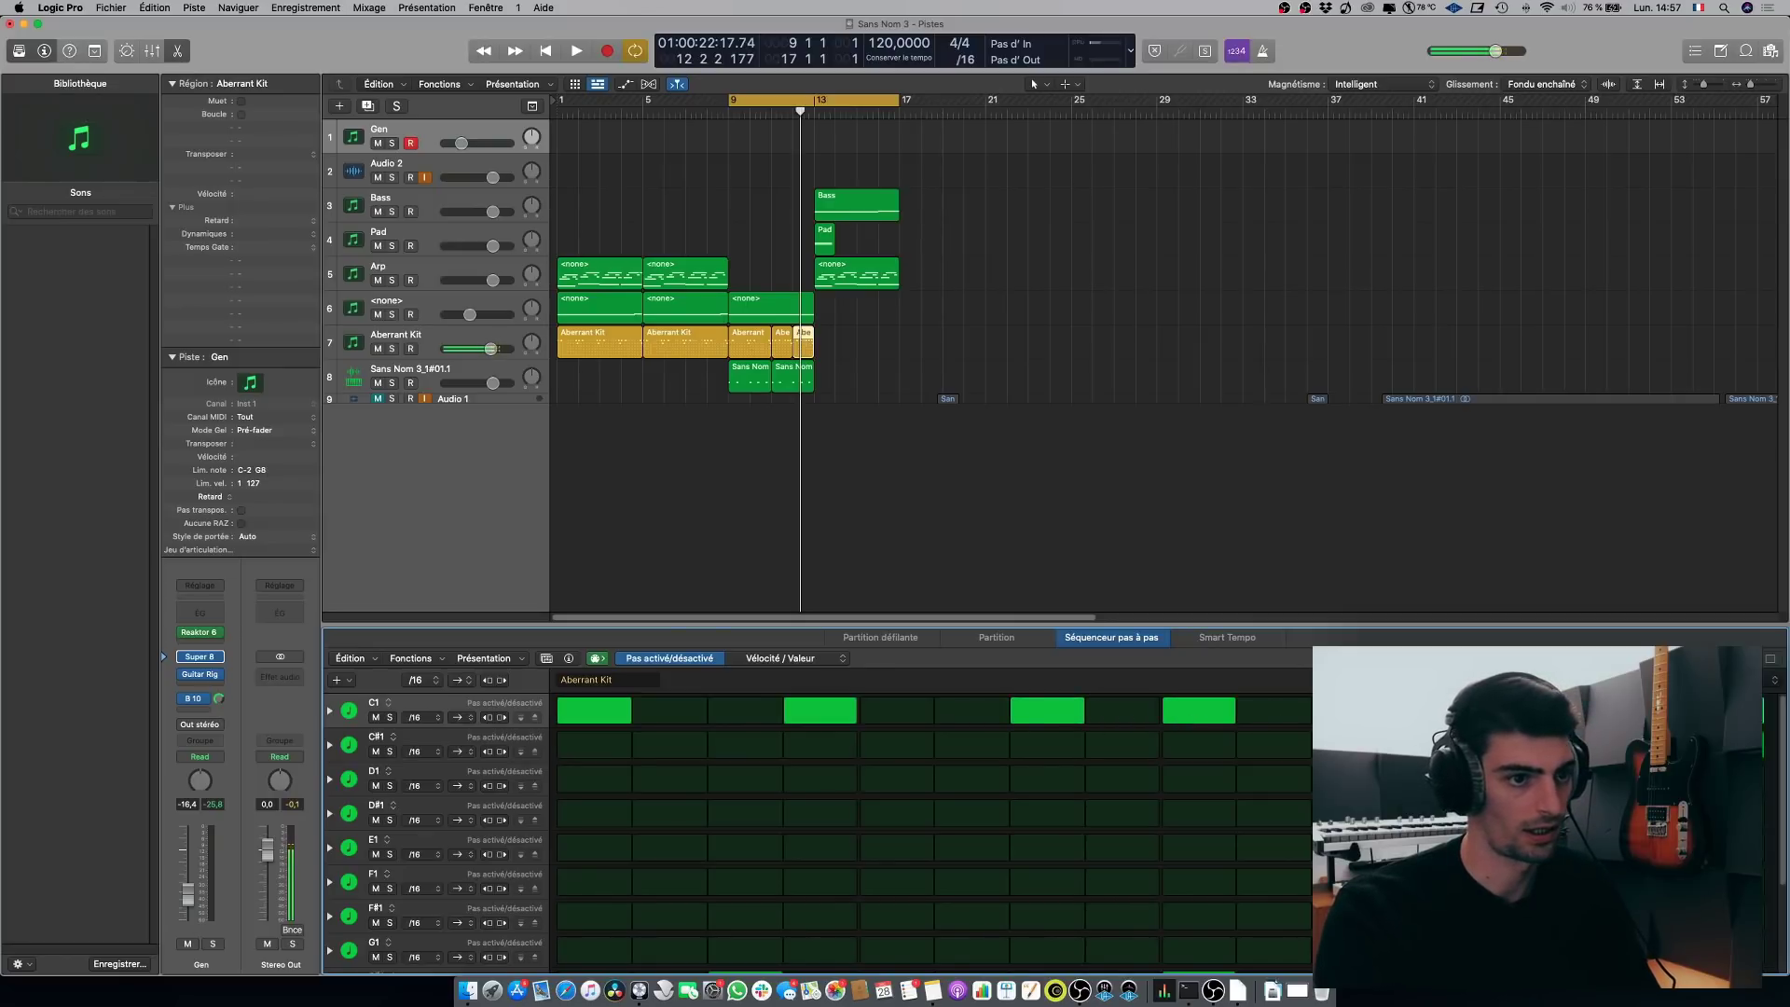
{"action": "key", "text": "space"}
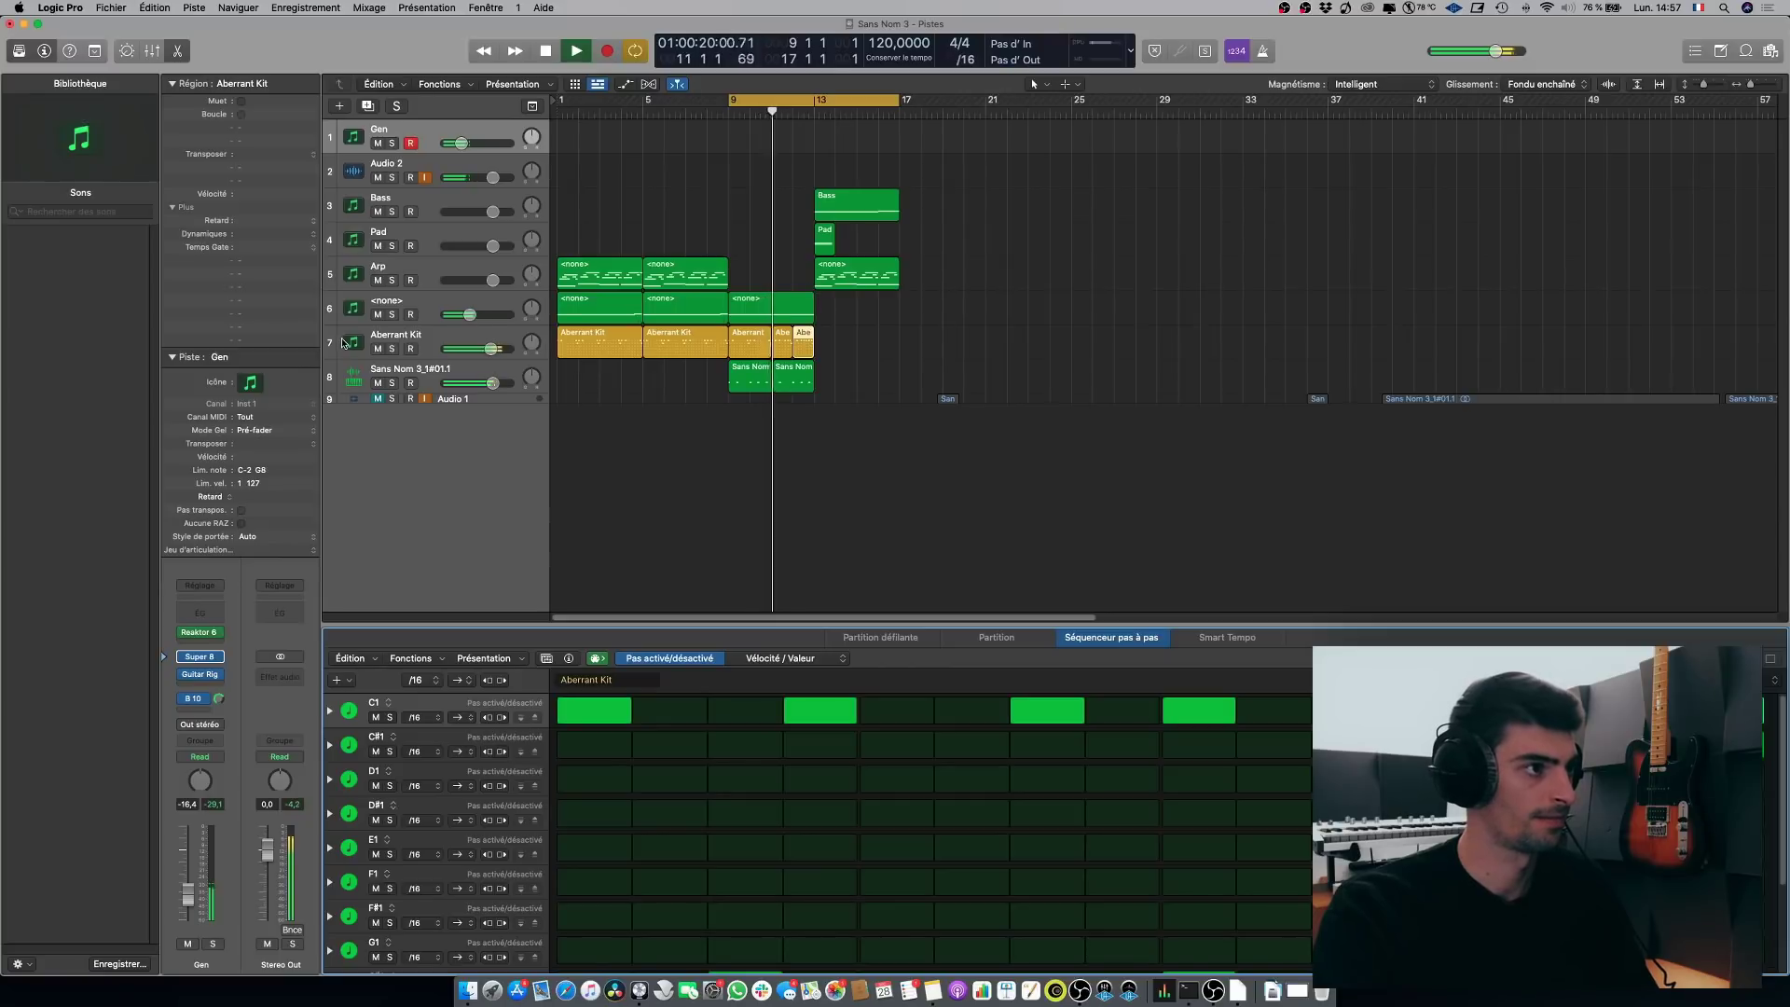
Step: Select the Aberrant Kit track and lower the Pad and Bass track volumes, checking the mix in playback
{"action": "left_click", "coordinate": [402, 328]}
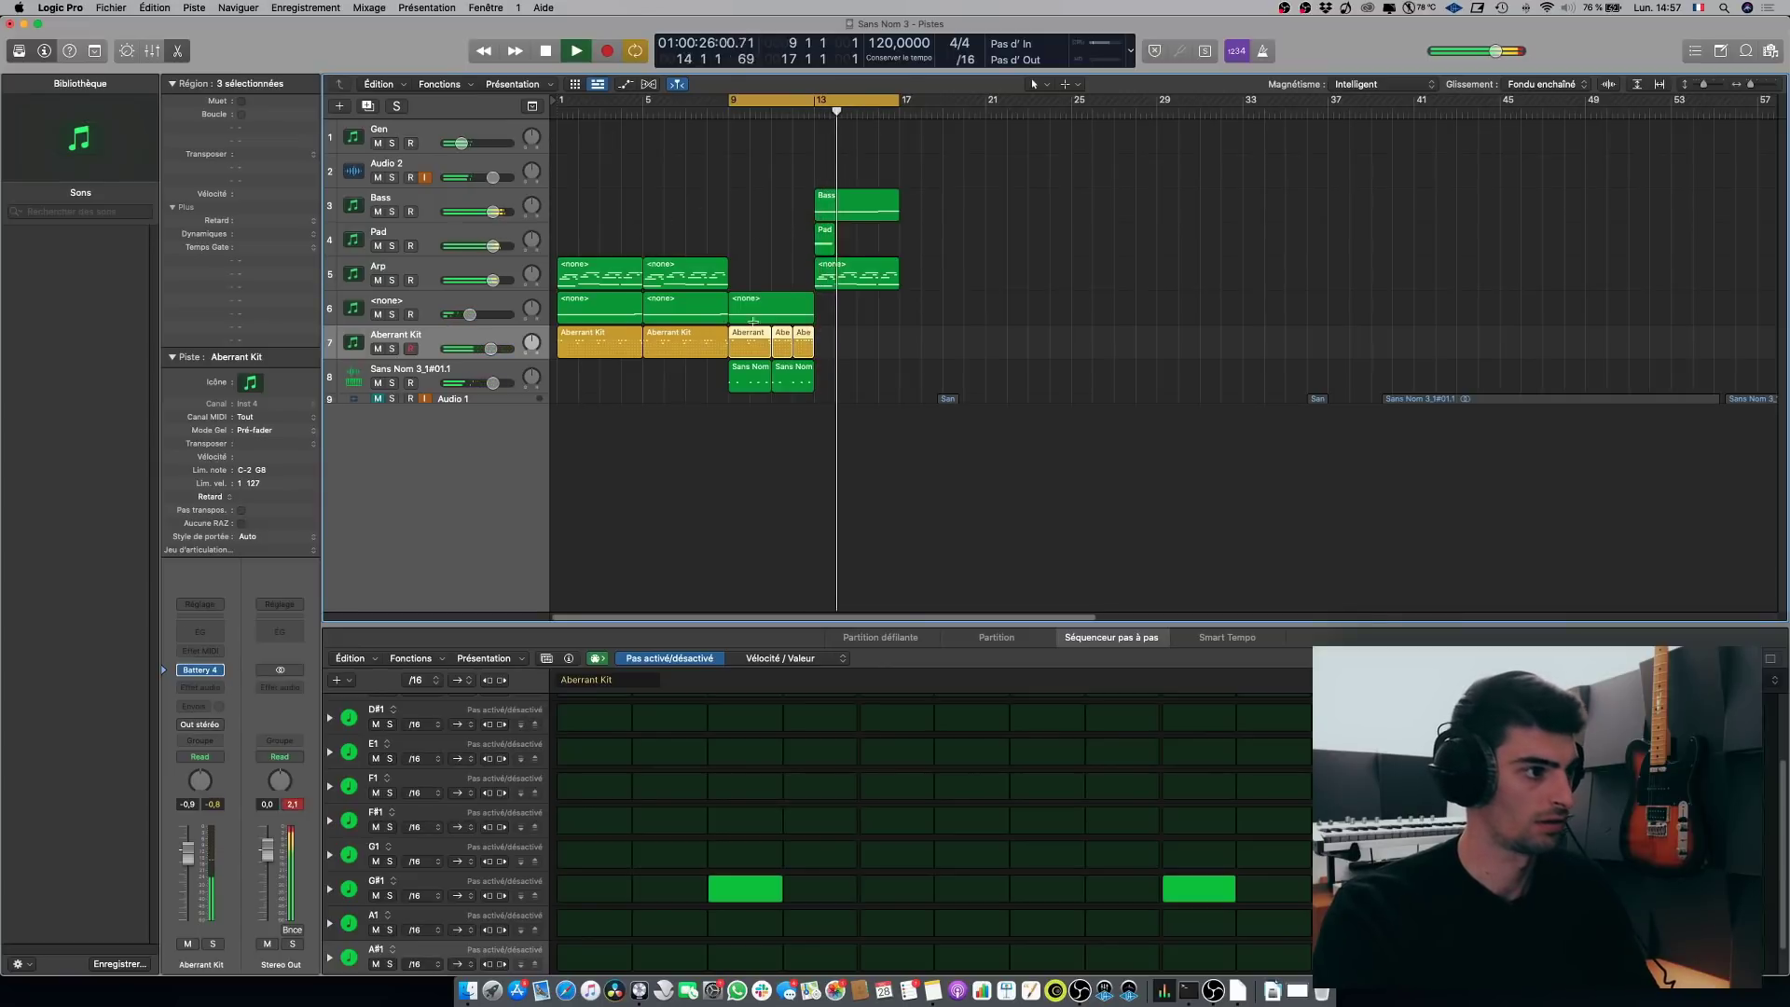
{"action": "key", "text": "space"}
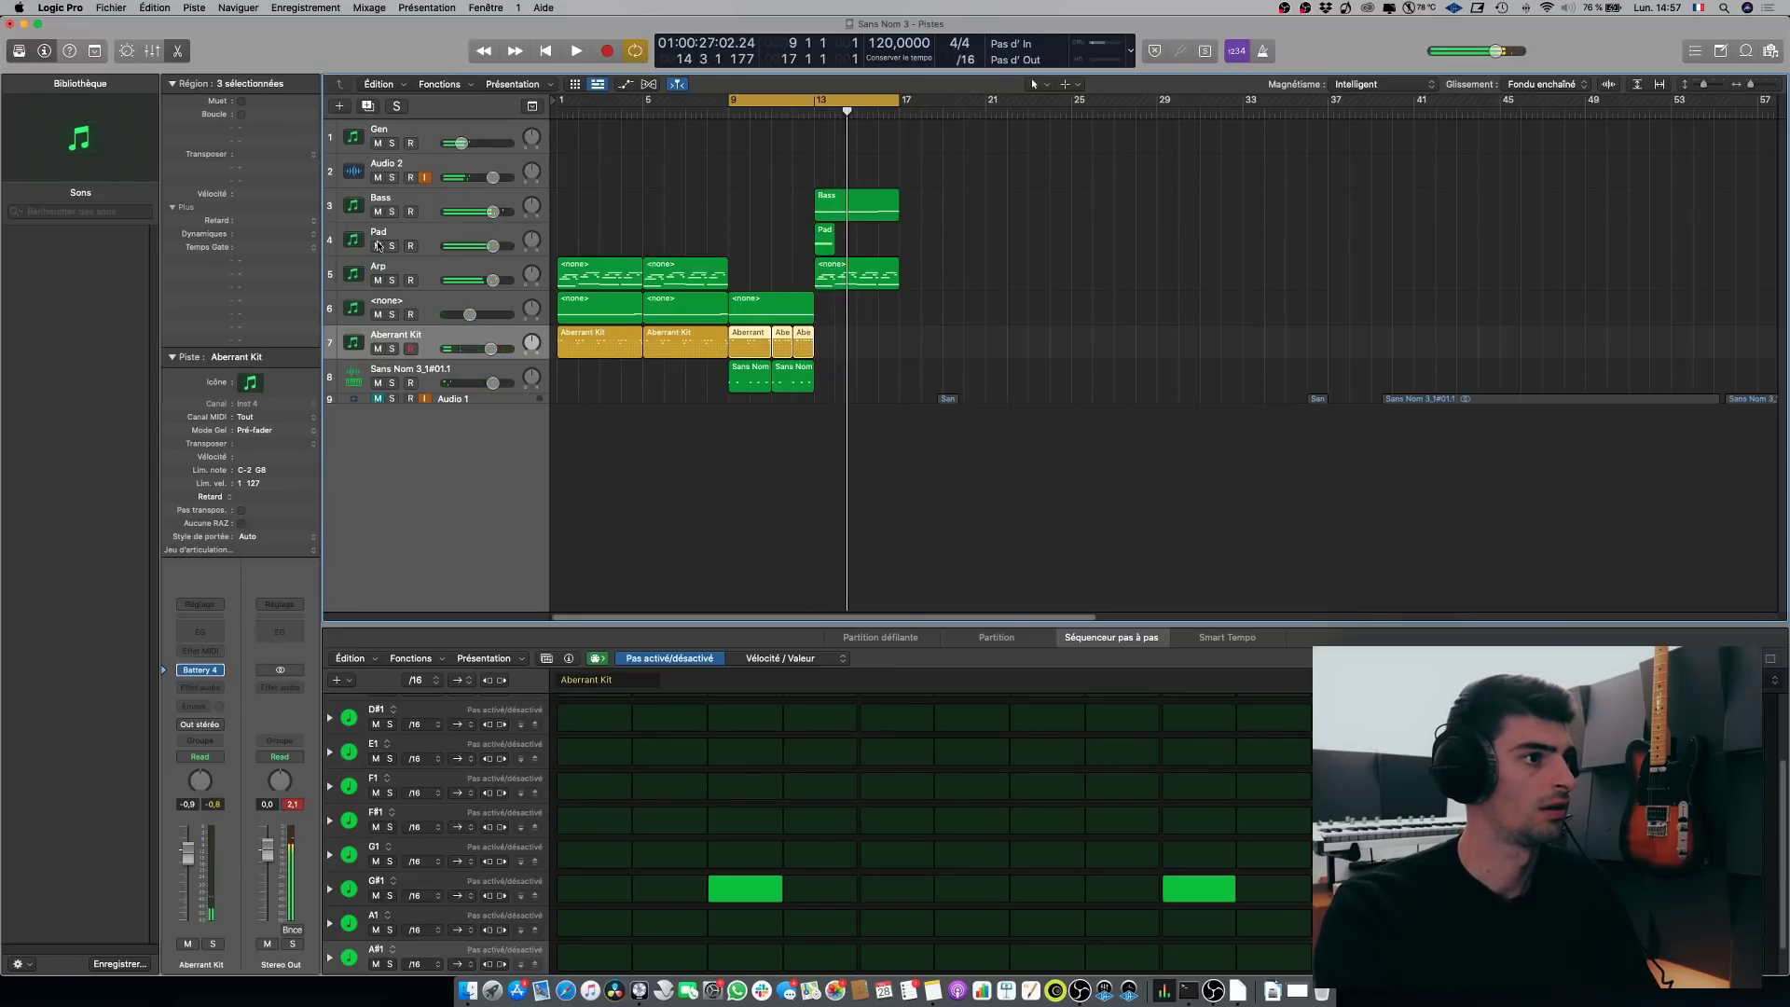
{"action": "left_click_drag", "start_coordinate": [492, 247], "coordinate": [480, 212]}
{"action": "key", "text": "space"}
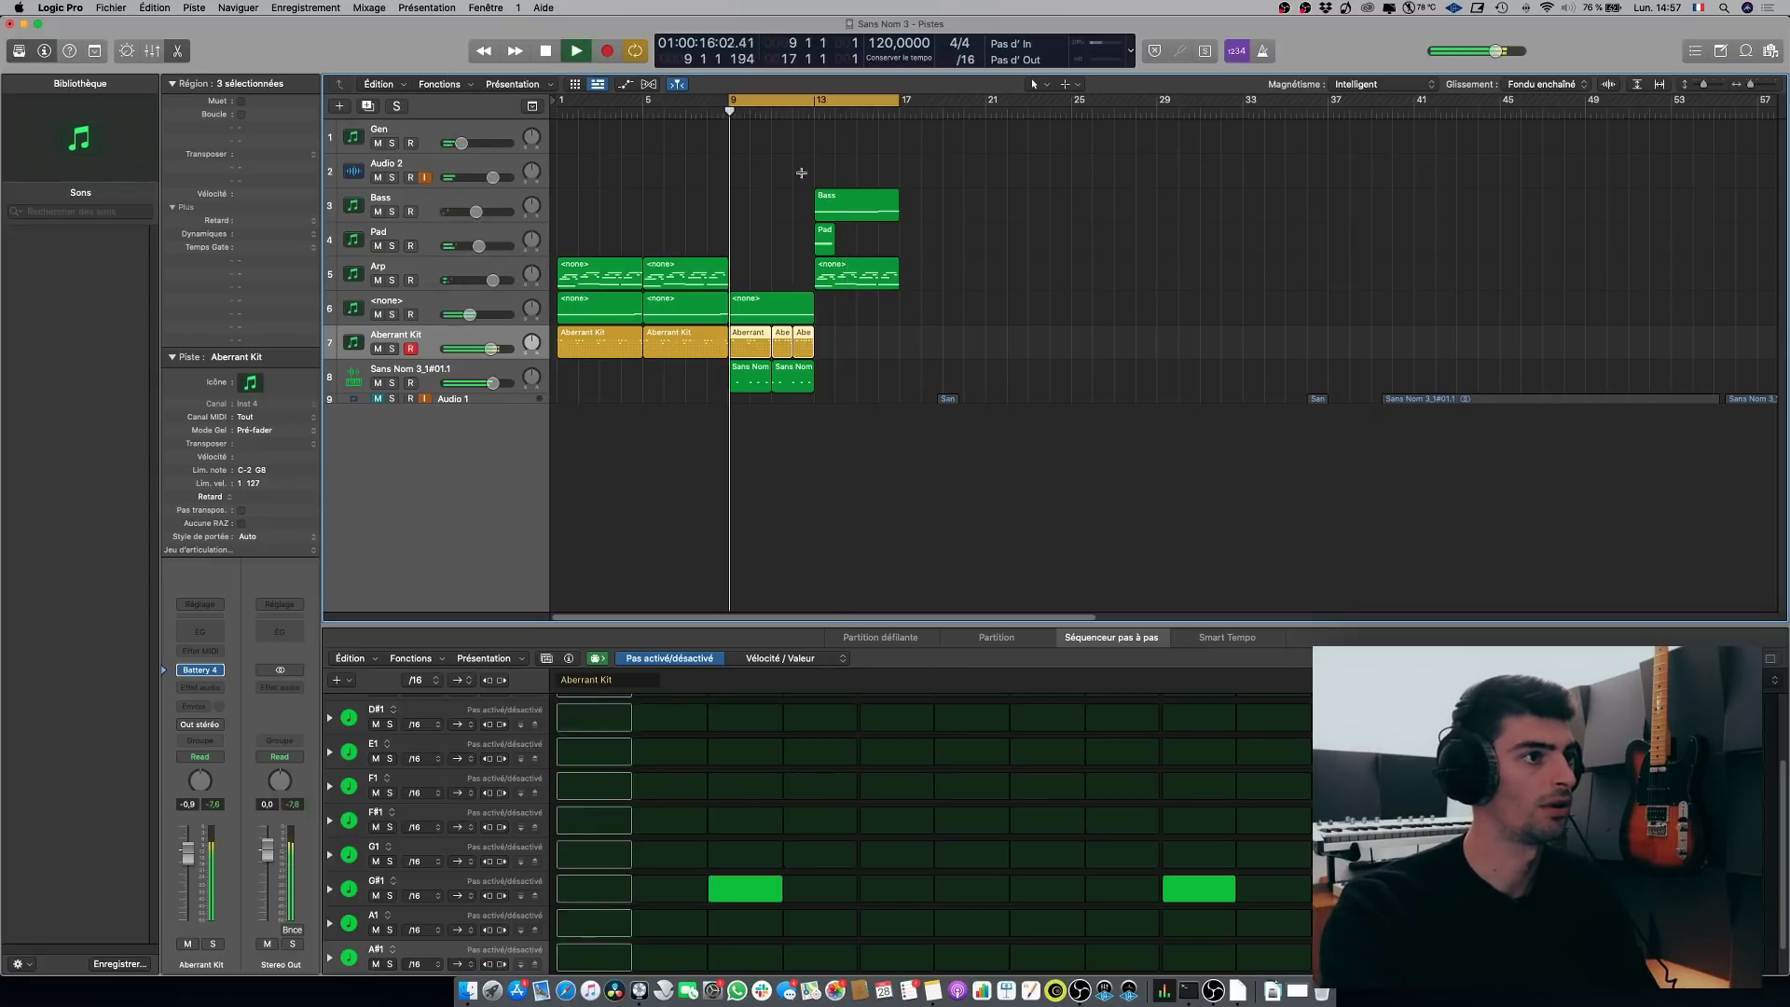
Step: Set the cycle range to bars 13 to 17
{"action": "key", "text": "space"}
{"action": "left_click", "coordinate": [813, 99]}
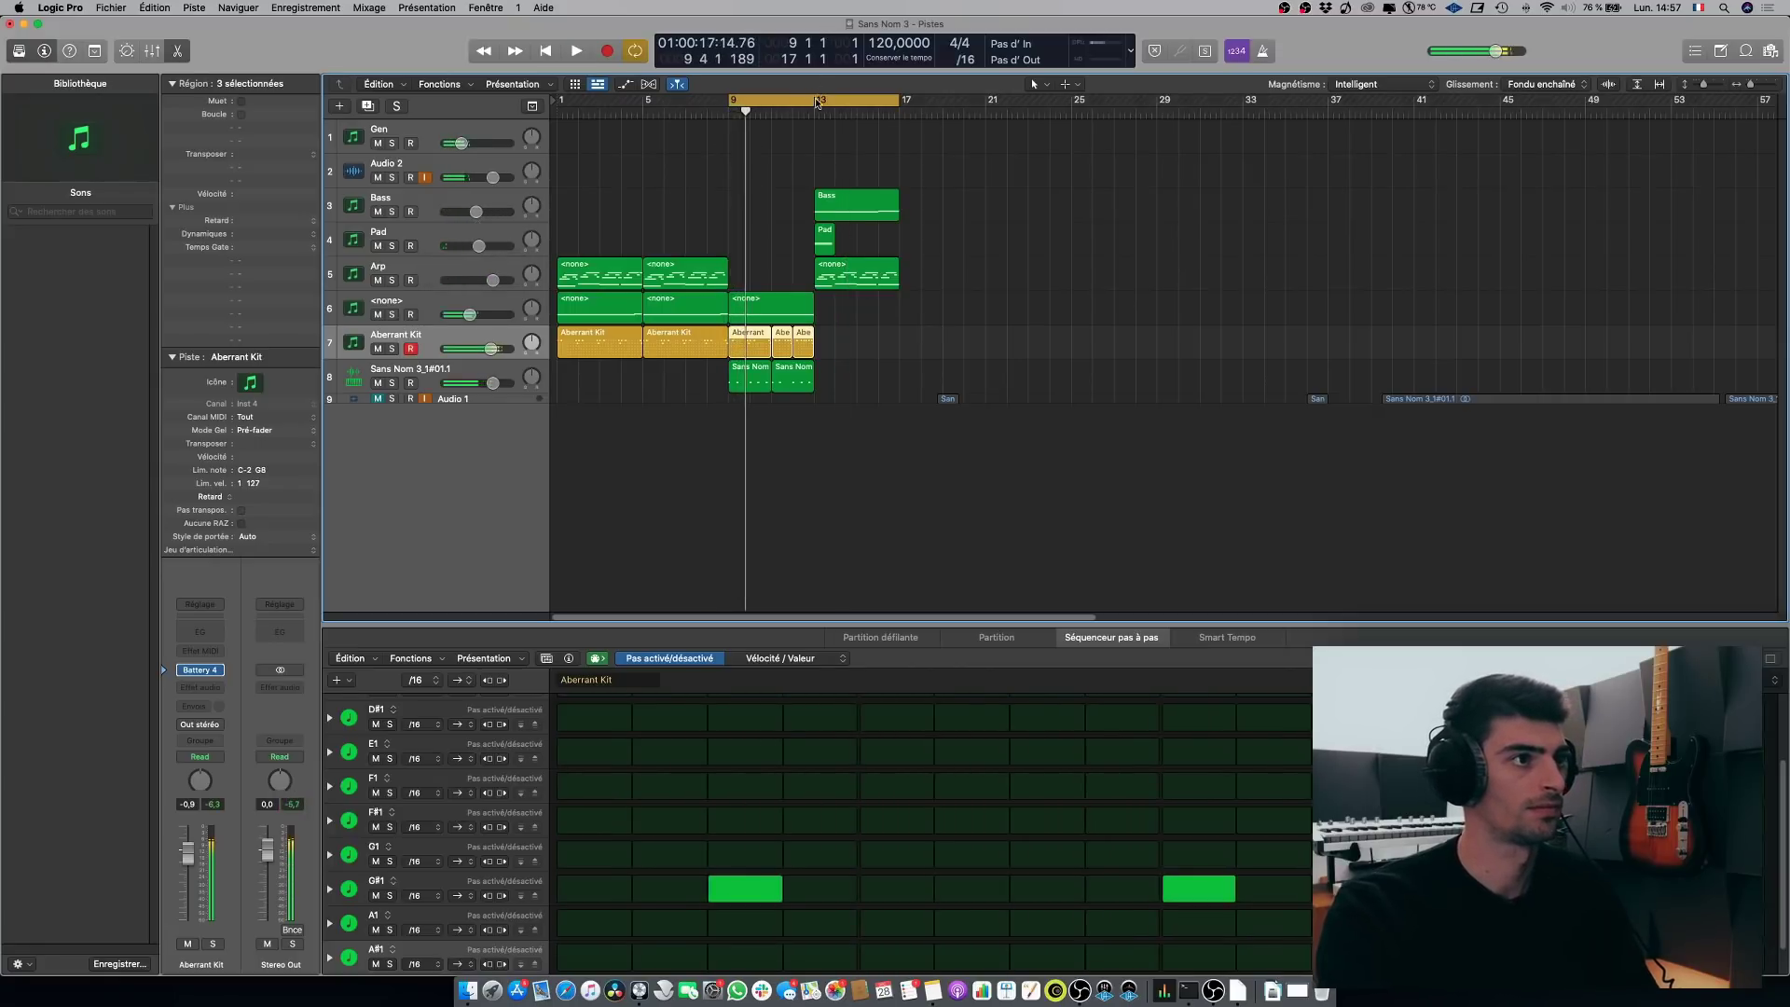
{"action": "left_click_drag", "start_coordinate": [813, 99], "coordinate": [899, 99]}
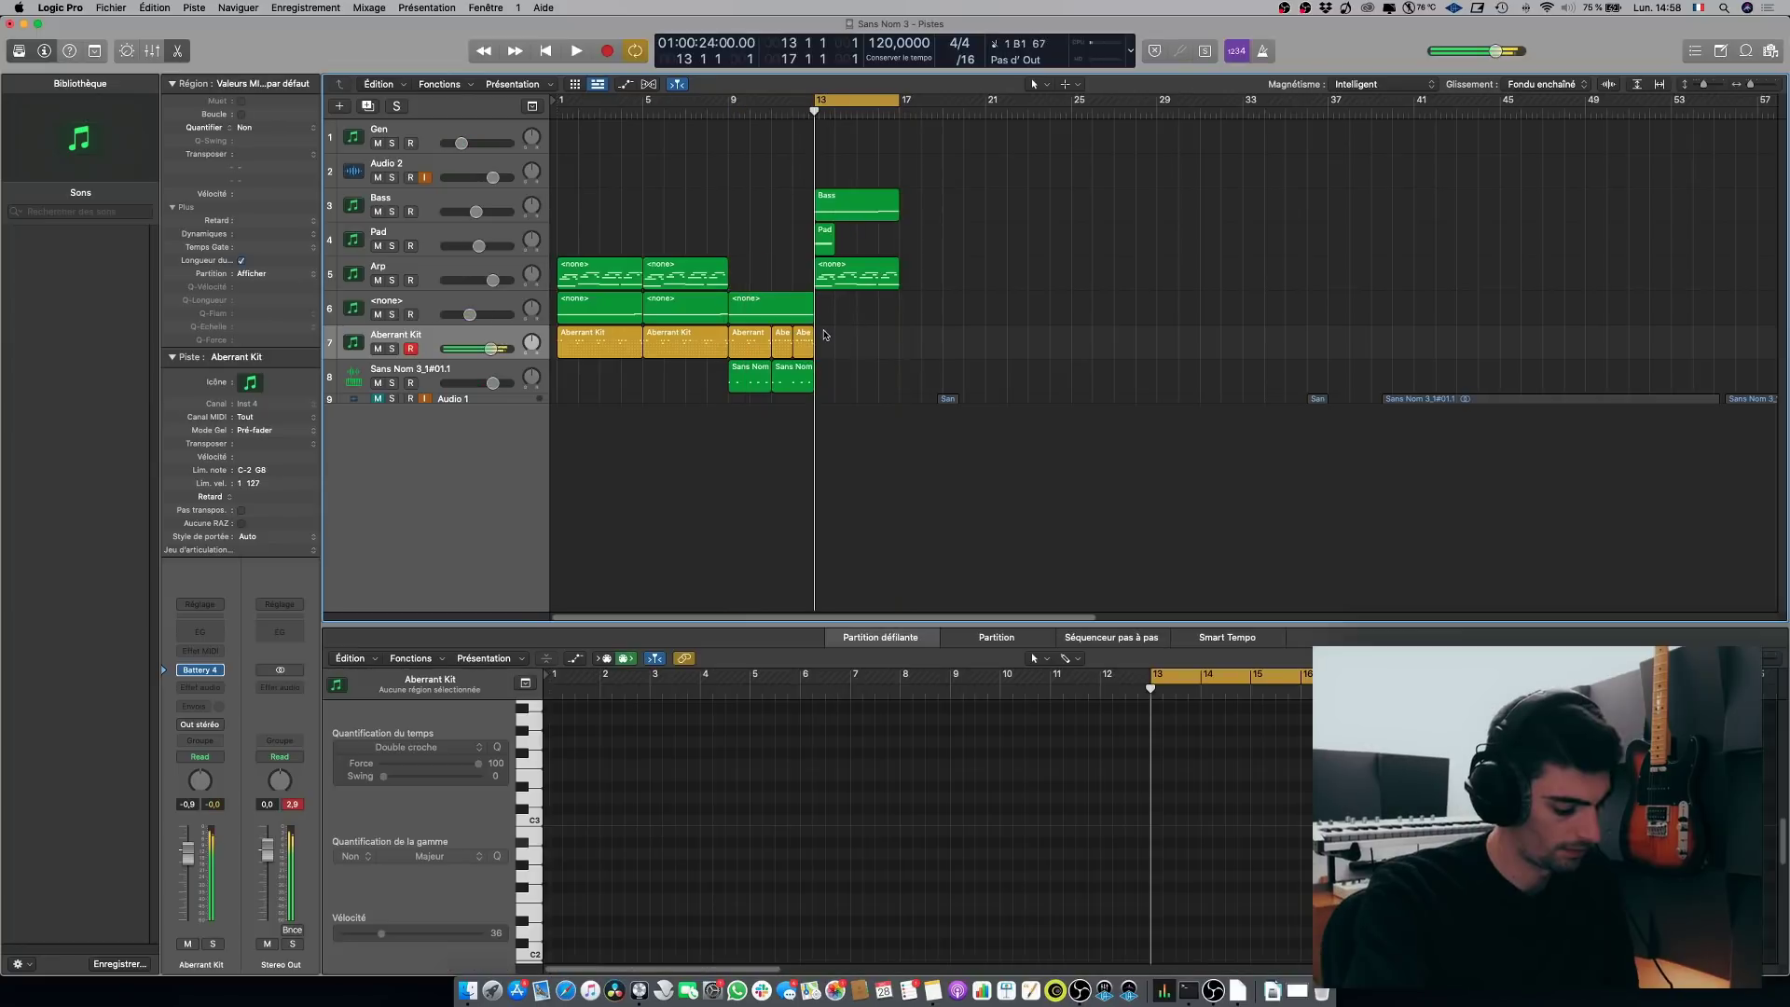
Step: Duplicate the Aberrant Kit track and load the Flare Kit in the new track's Battery 4
{"action": "left_click", "coordinate": [368, 104]}
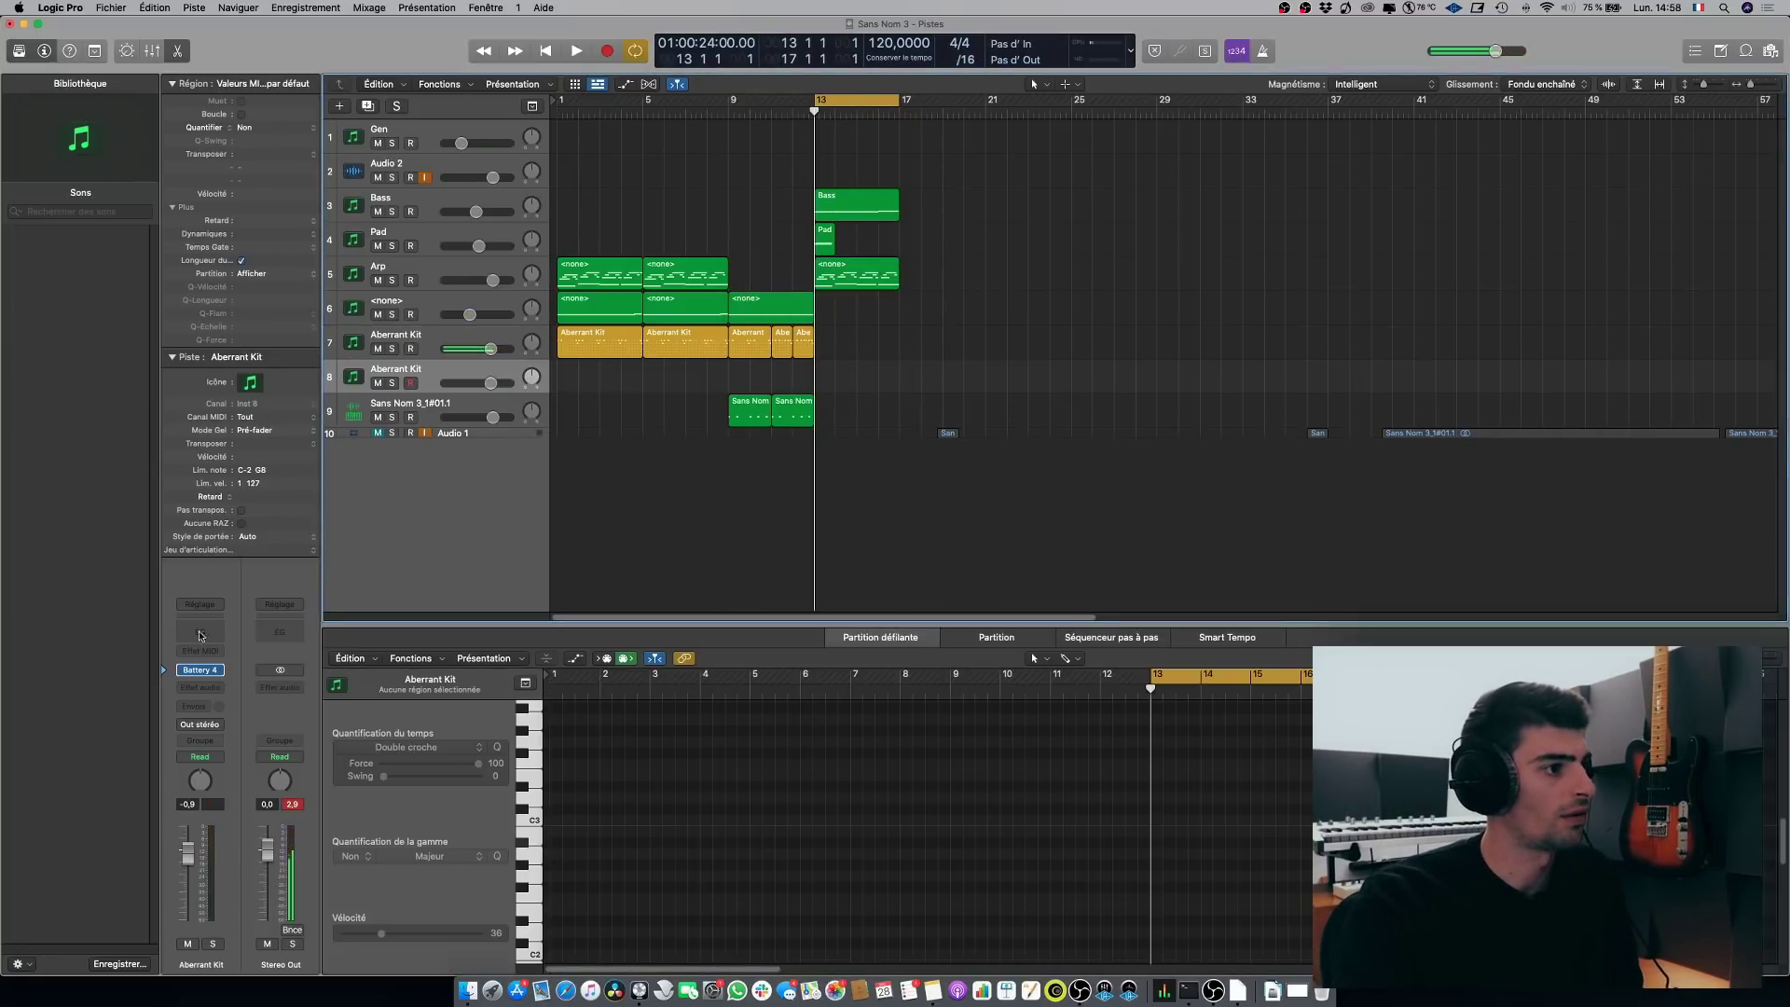
{"action": "left_click", "coordinate": [351, 344]}
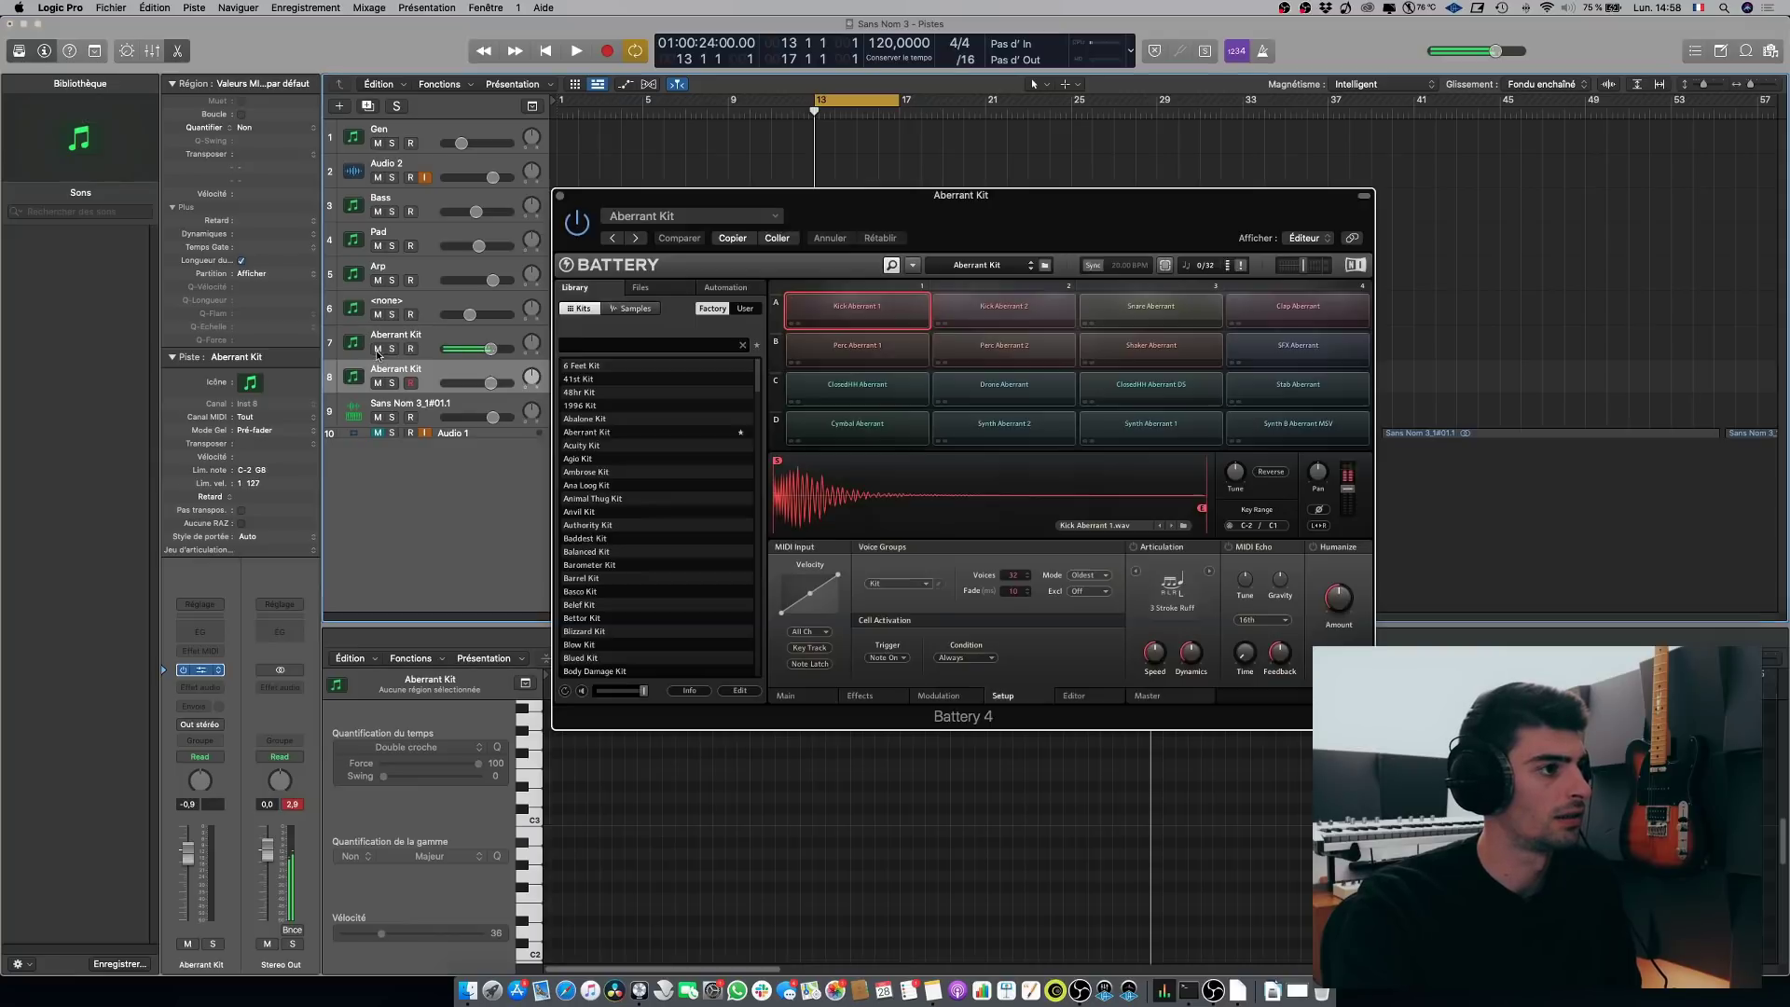
{"action": "double_click", "coordinate": [653, 464]}
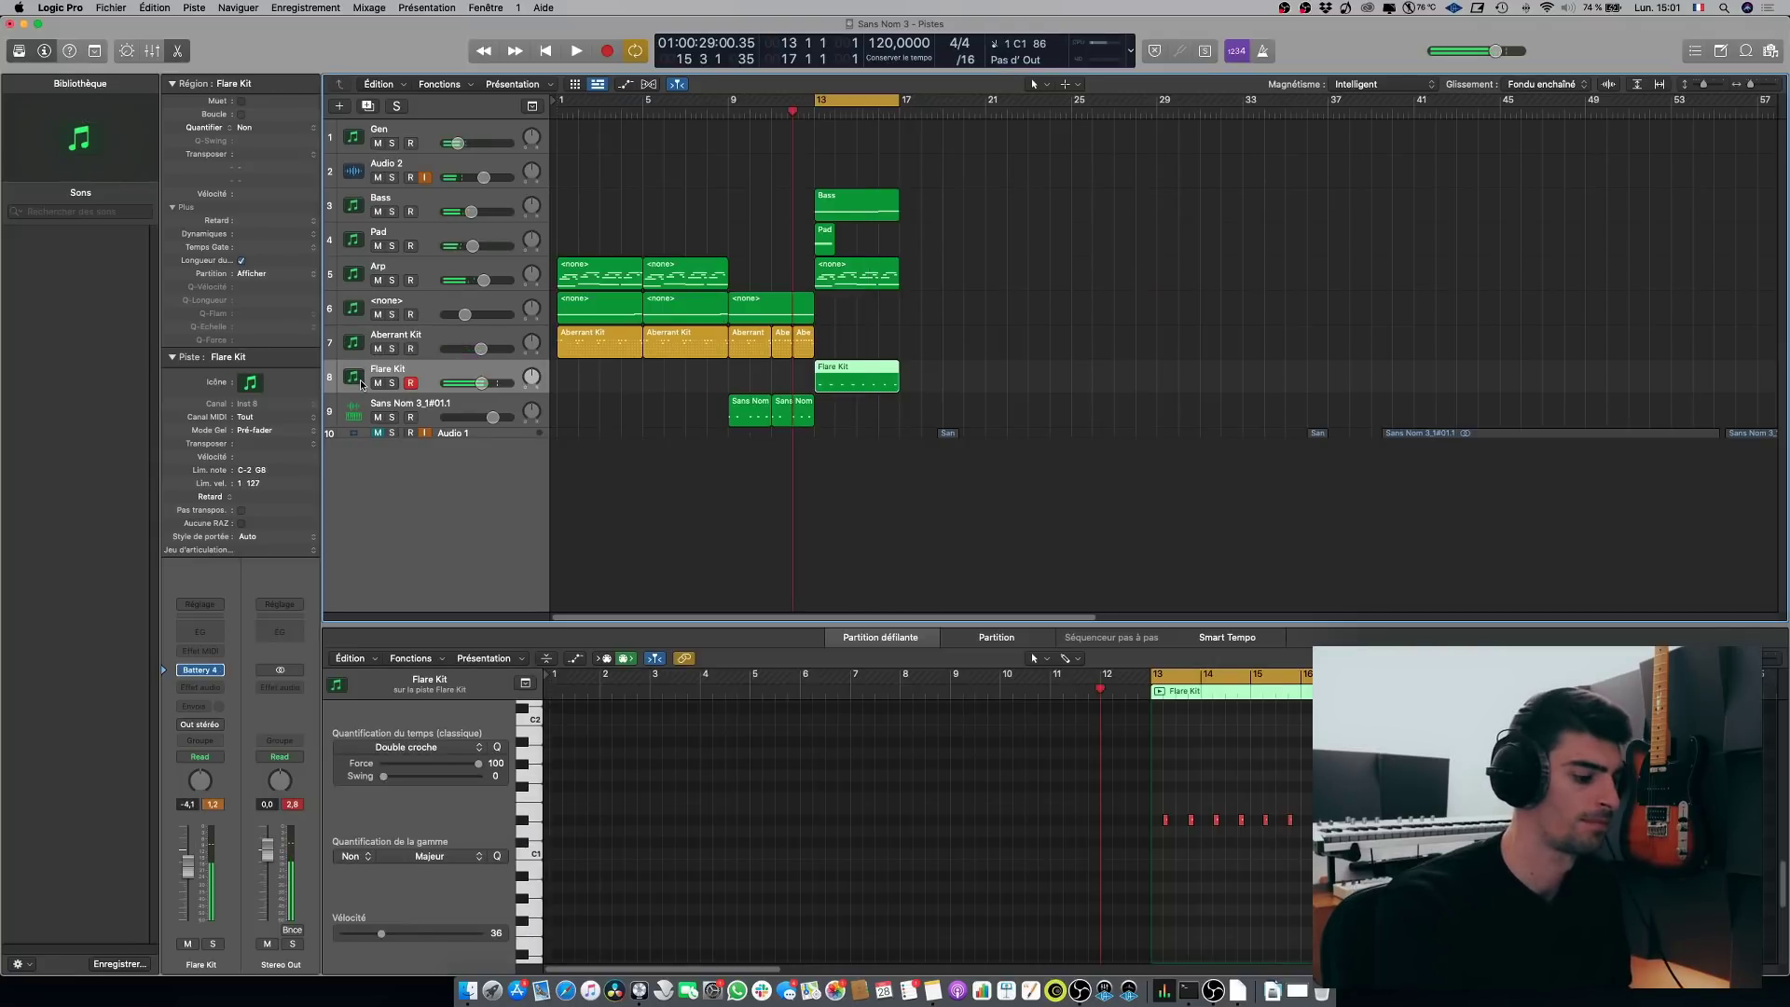
Step: Record C1 hits into the Flare Kit region at bars 13 to 17 and quantize the region's notes to sixteenths
{"action": "key", "text": "space"}
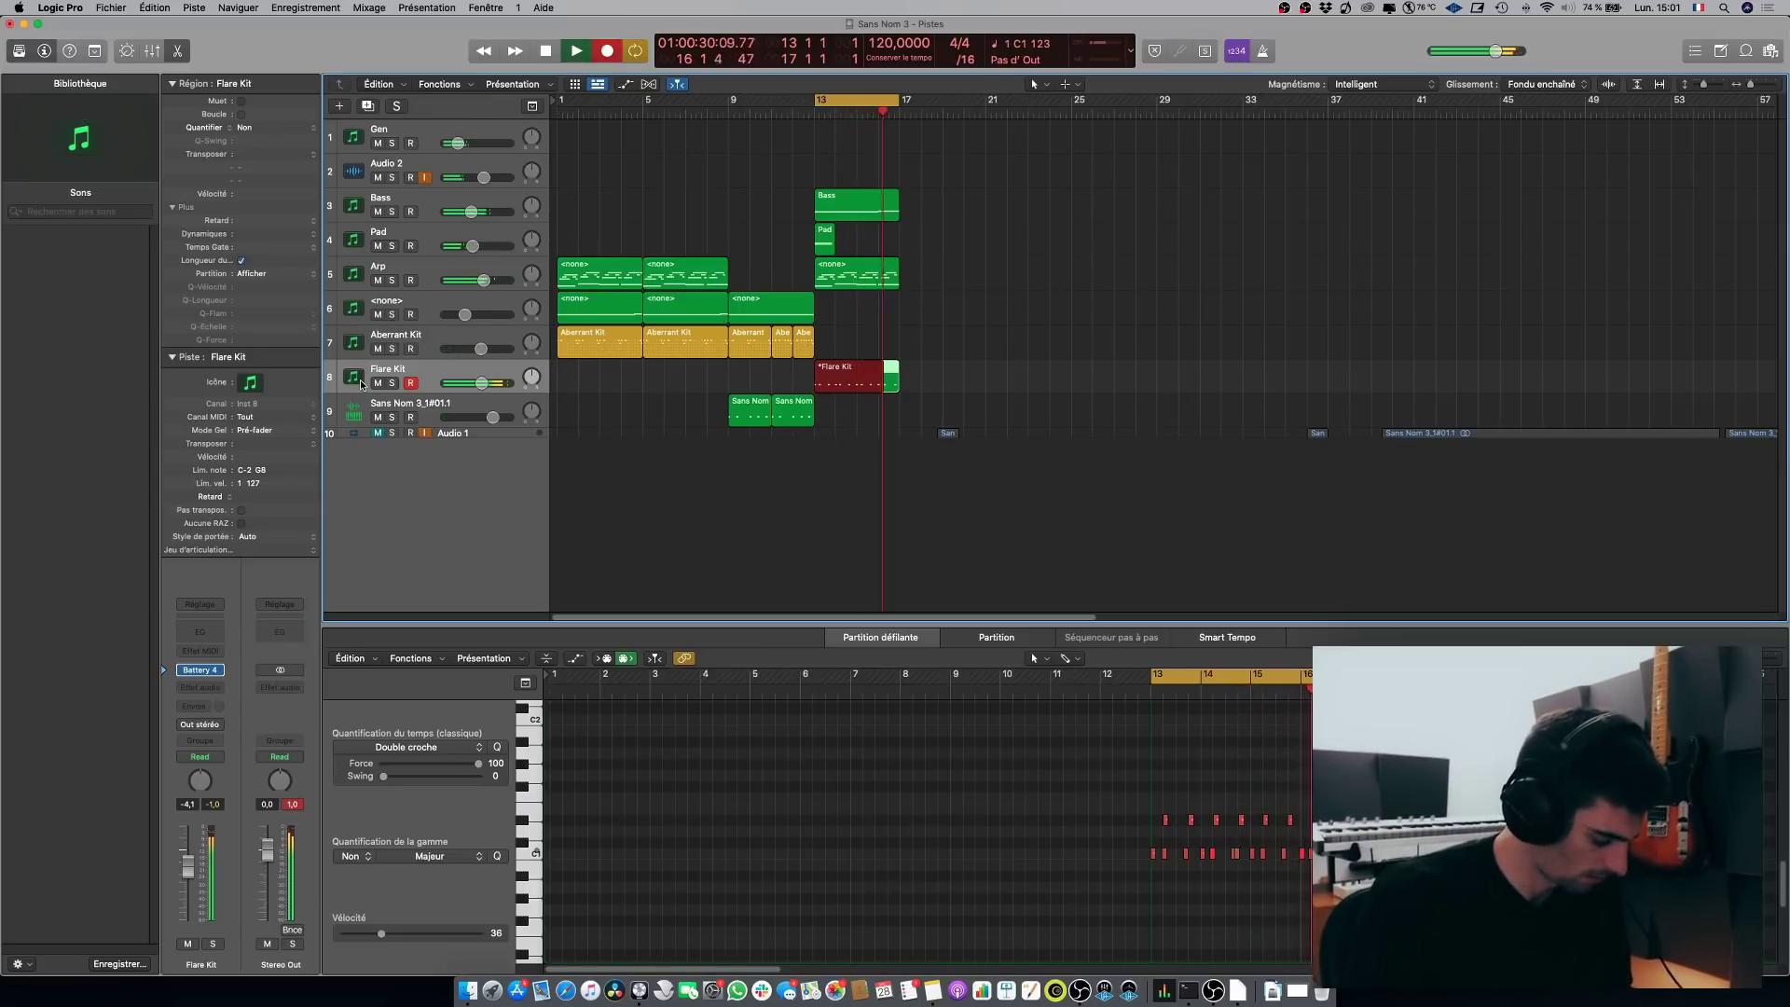
{"action": "left_click", "coordinate": [613, 52]}
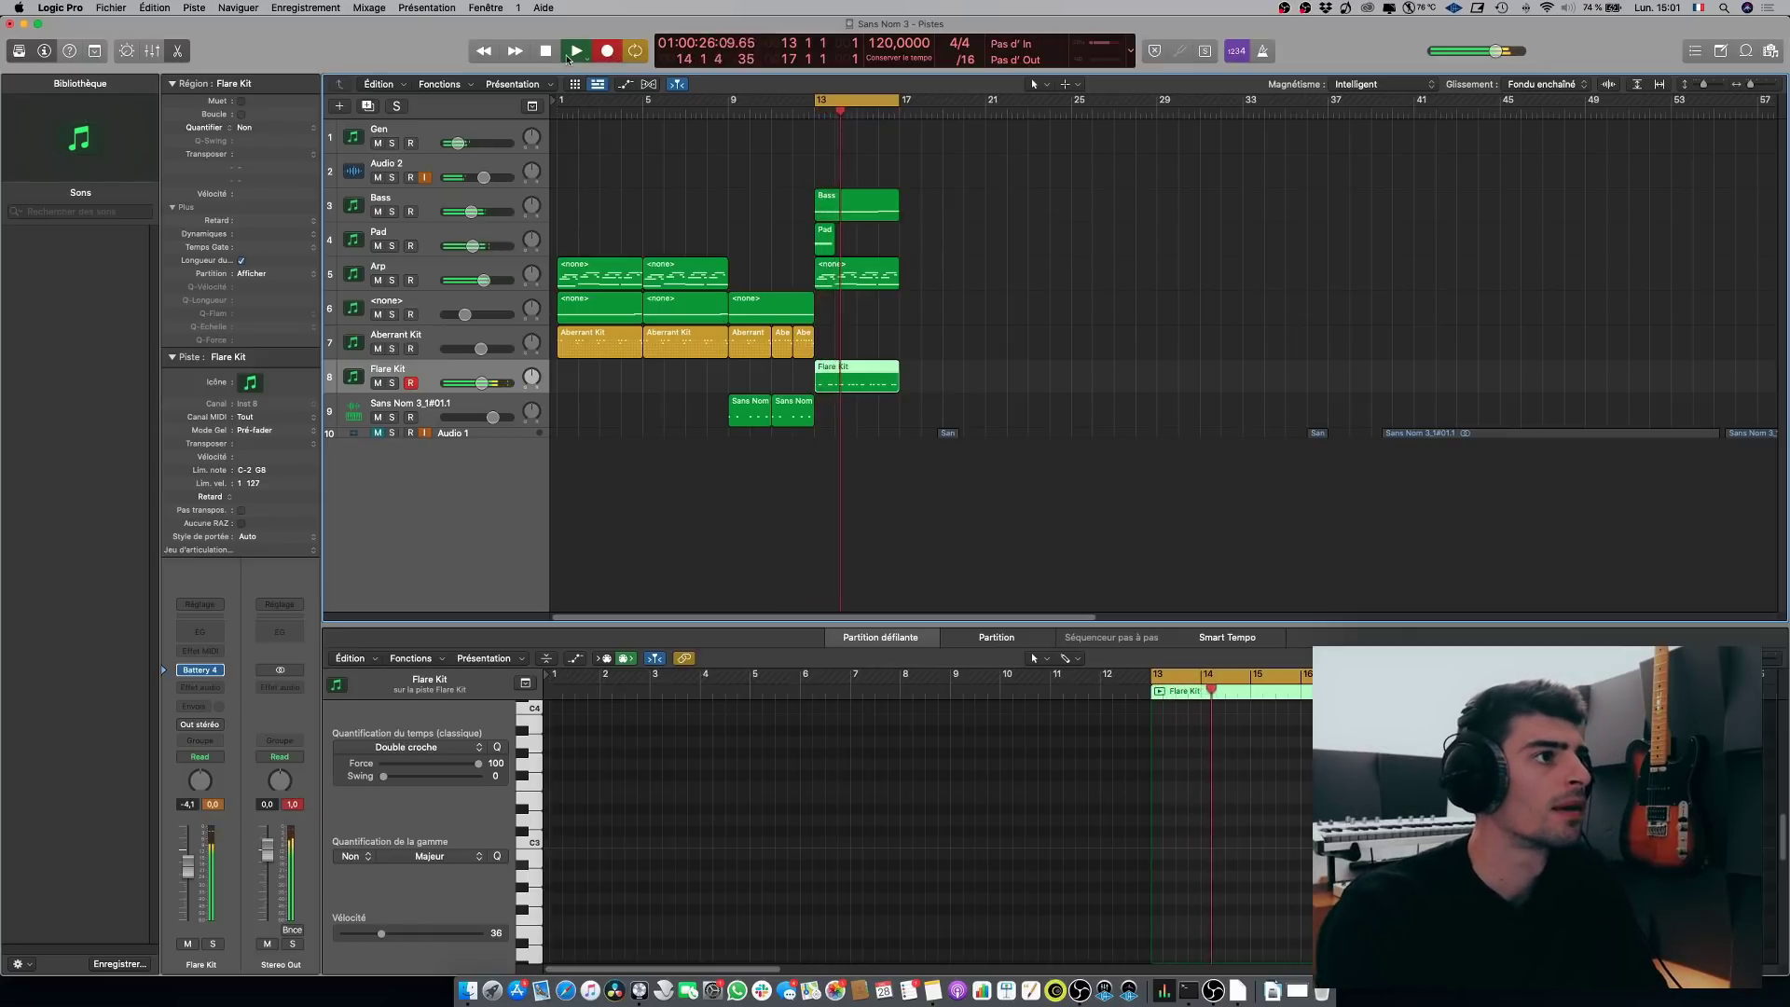
{"action": "left_click_drag", "start_coordinate": [1305, 853], "coordinate": [1111, 799]}
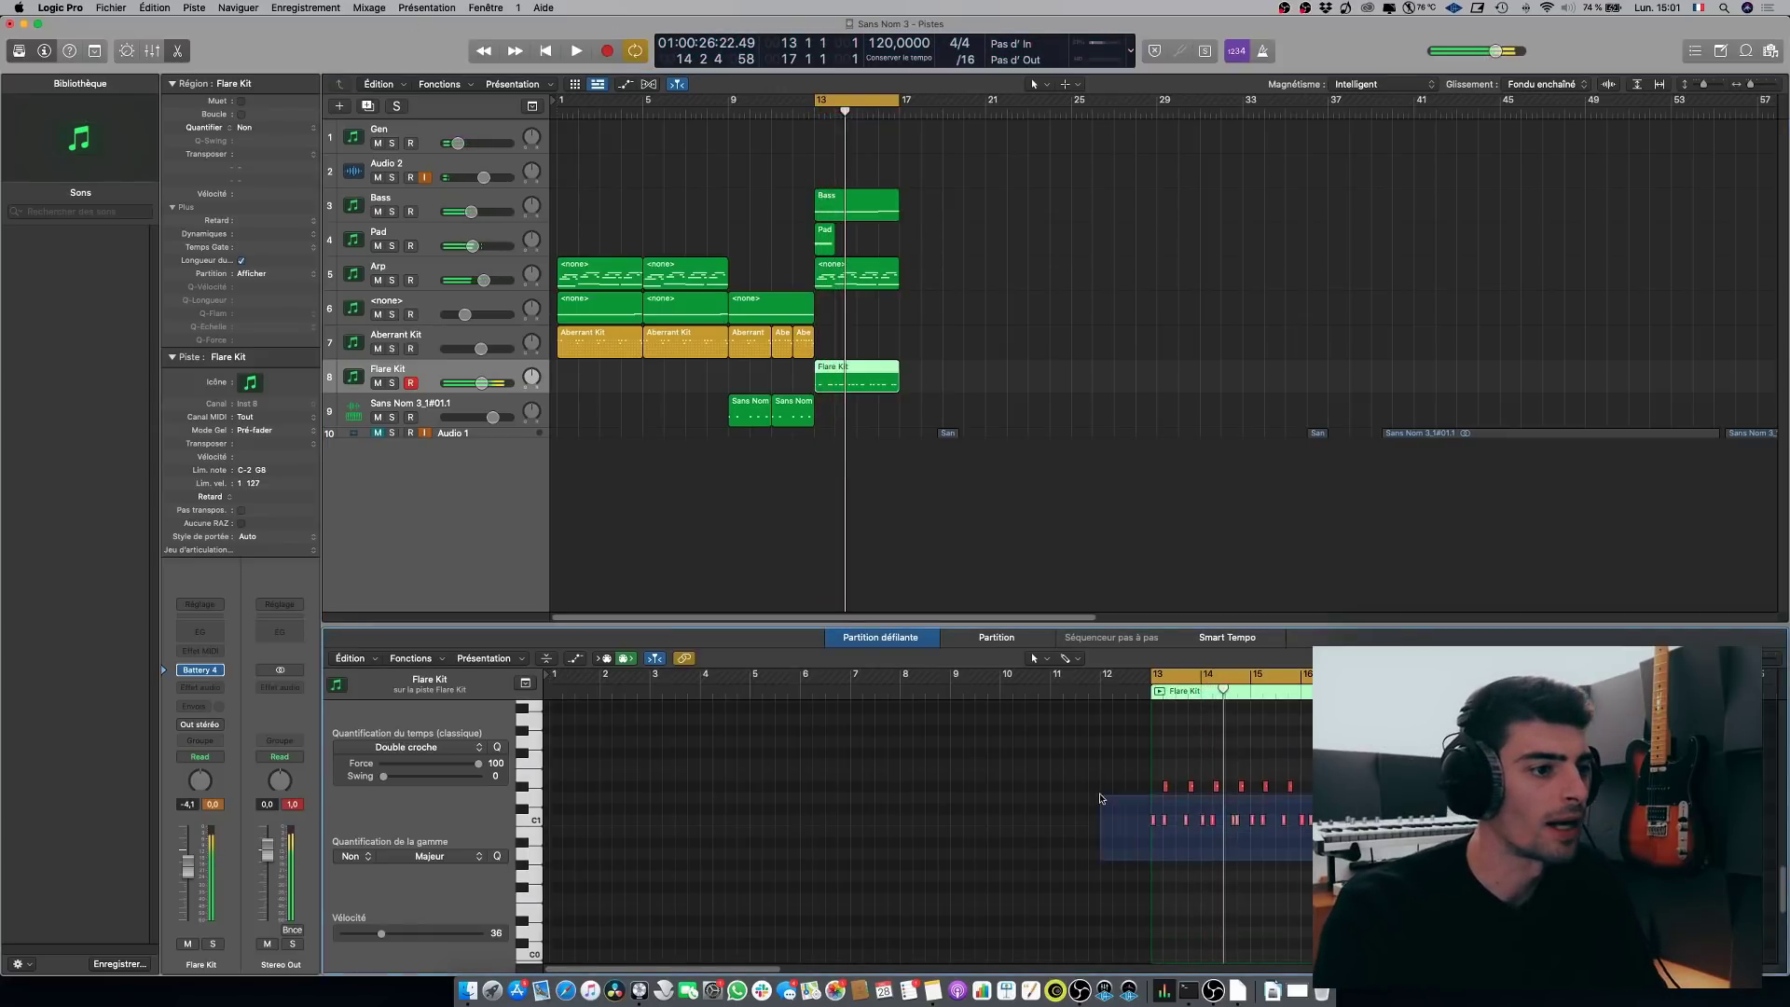
{"action": "left_click_drag", "start_coordinate": [1305, 884], "coordinate": [1128, 759]}
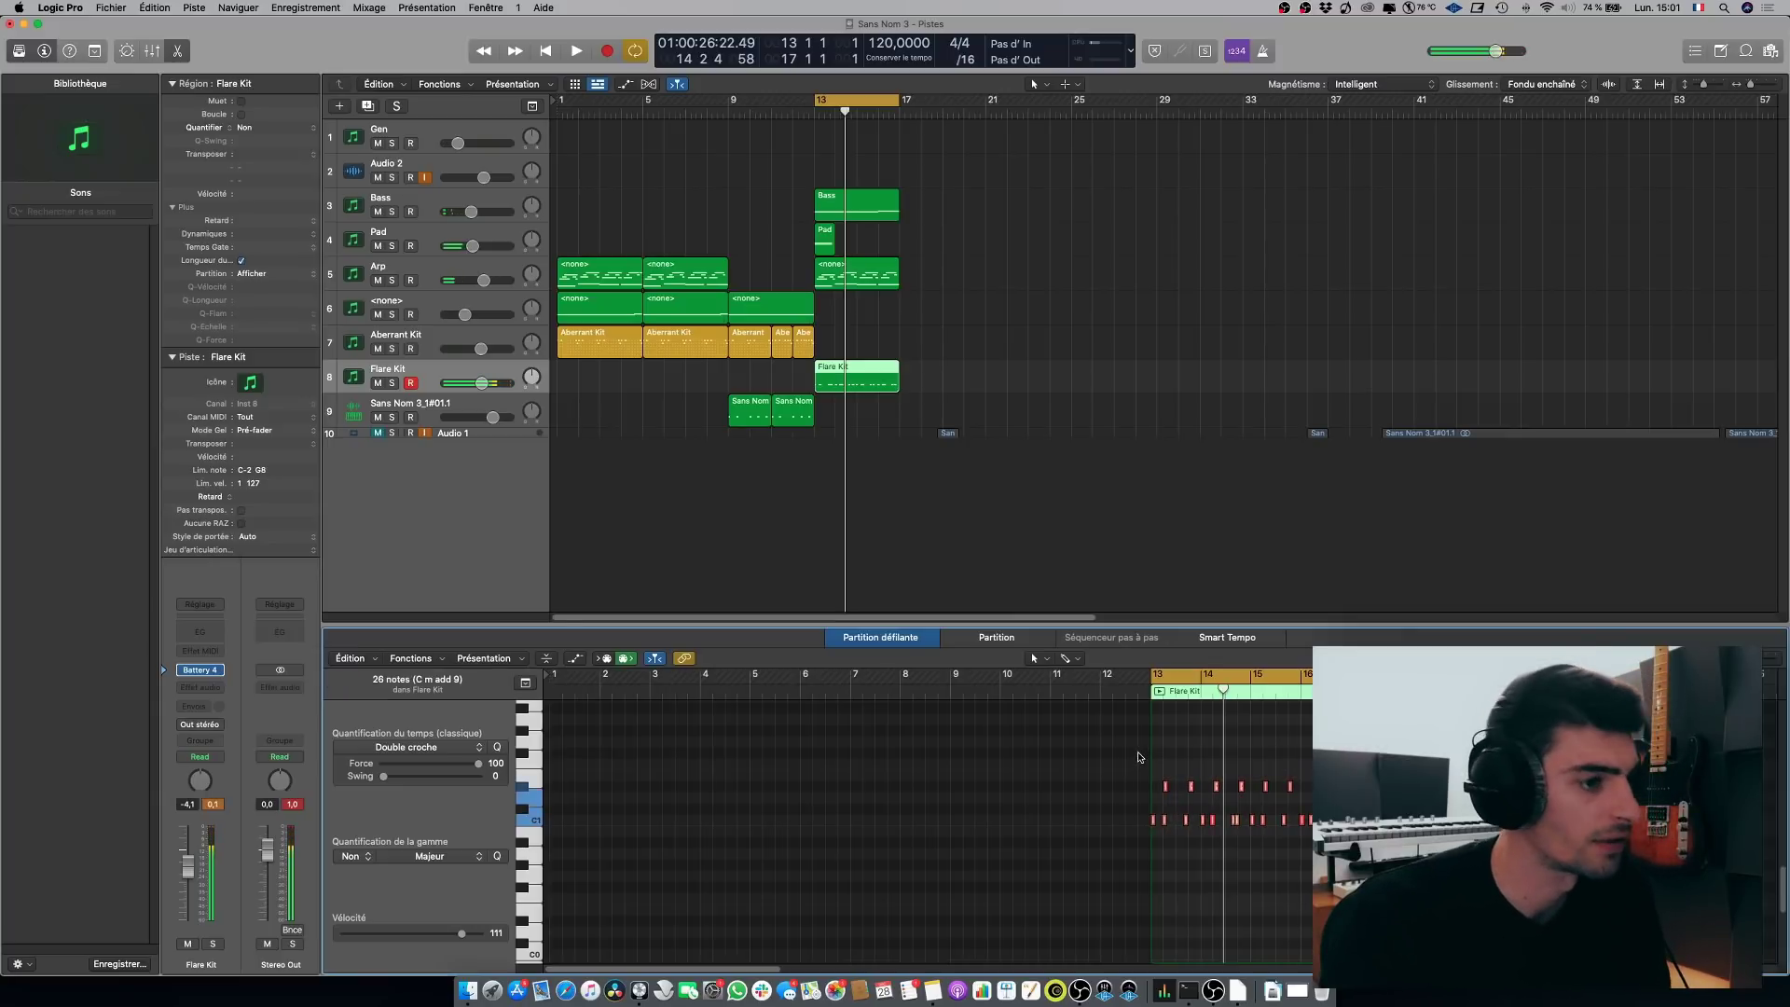
{"action": "key", "text": "space"}
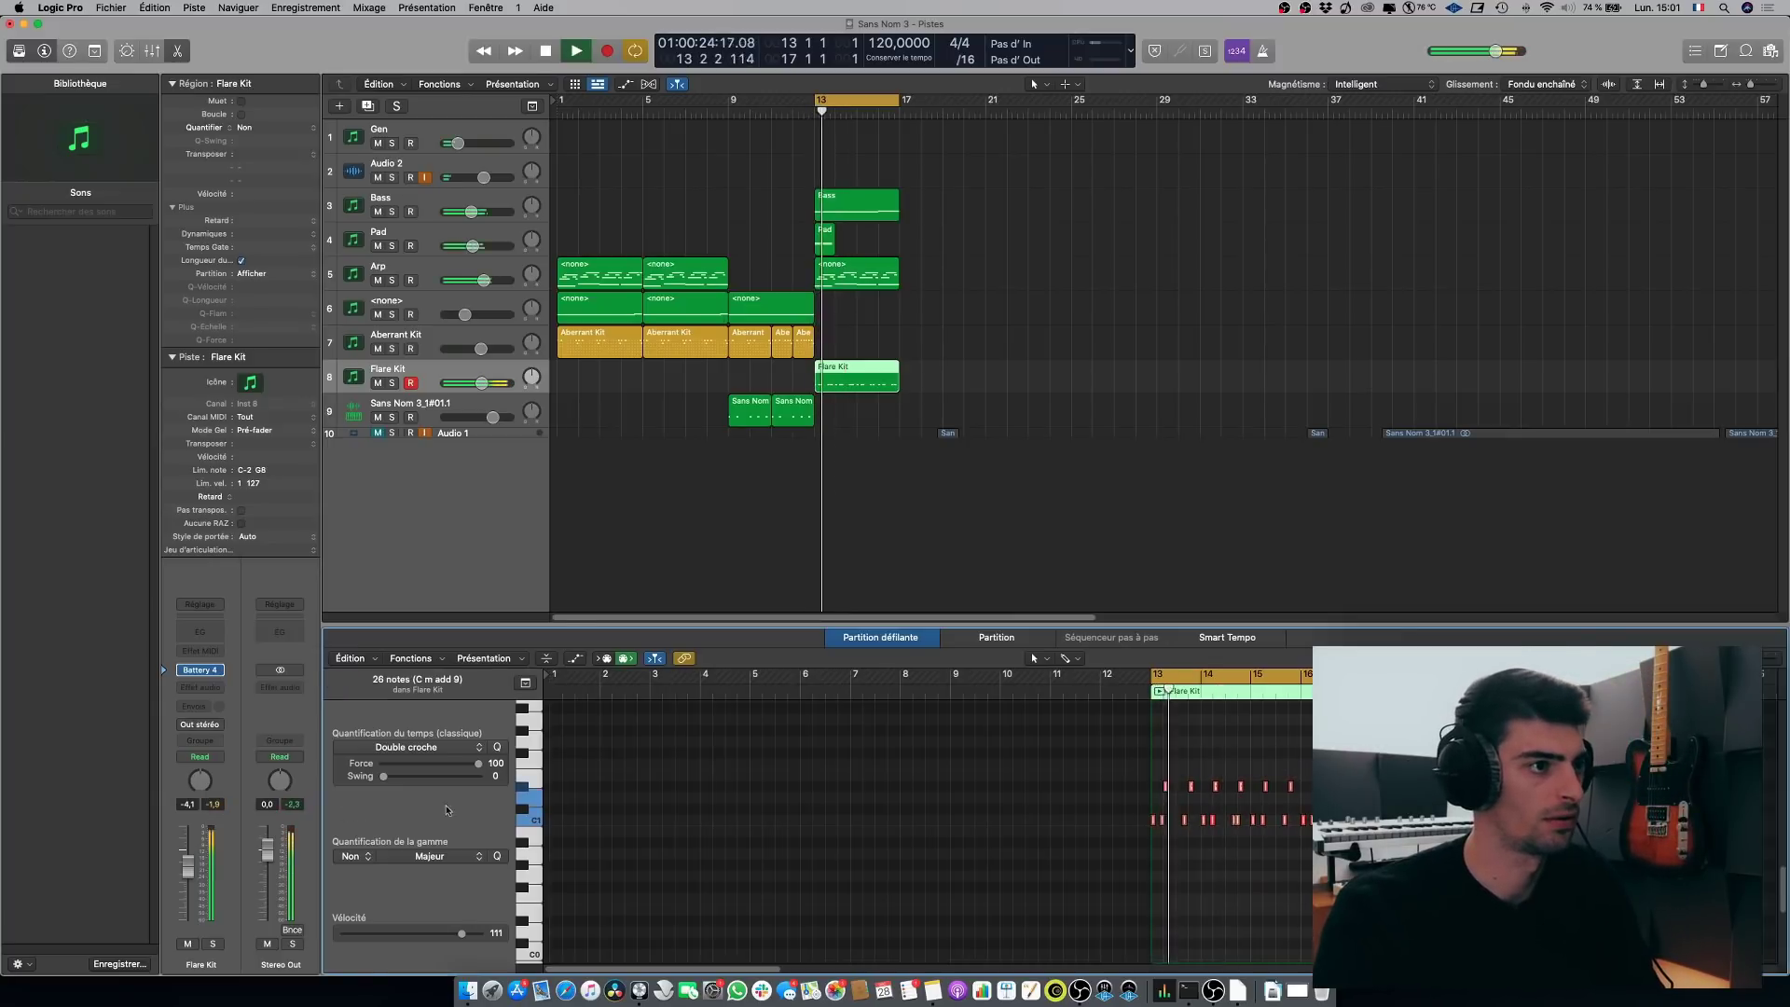
Step: Add a repeating G#1 part to the Flare Kit region and set the velocity of six of its notes to 89
{"action": "left_click", "coordinate": [357, 376]}
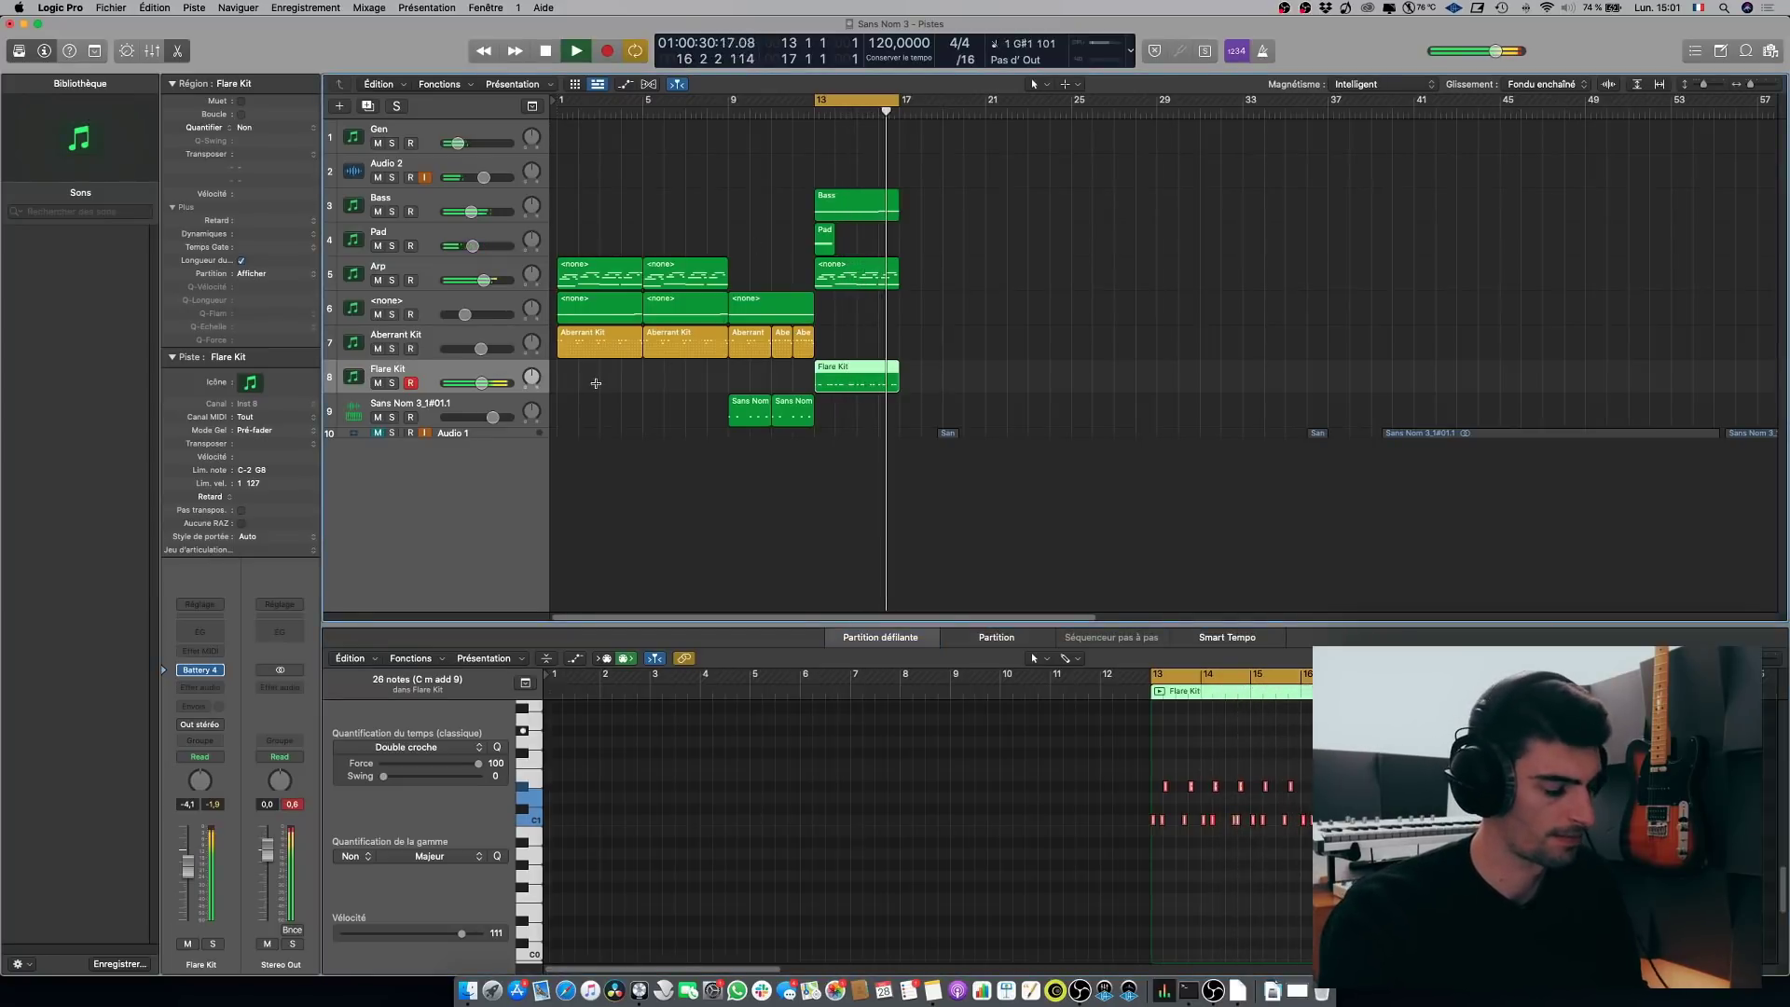
{"action": "key", "text": "space"}
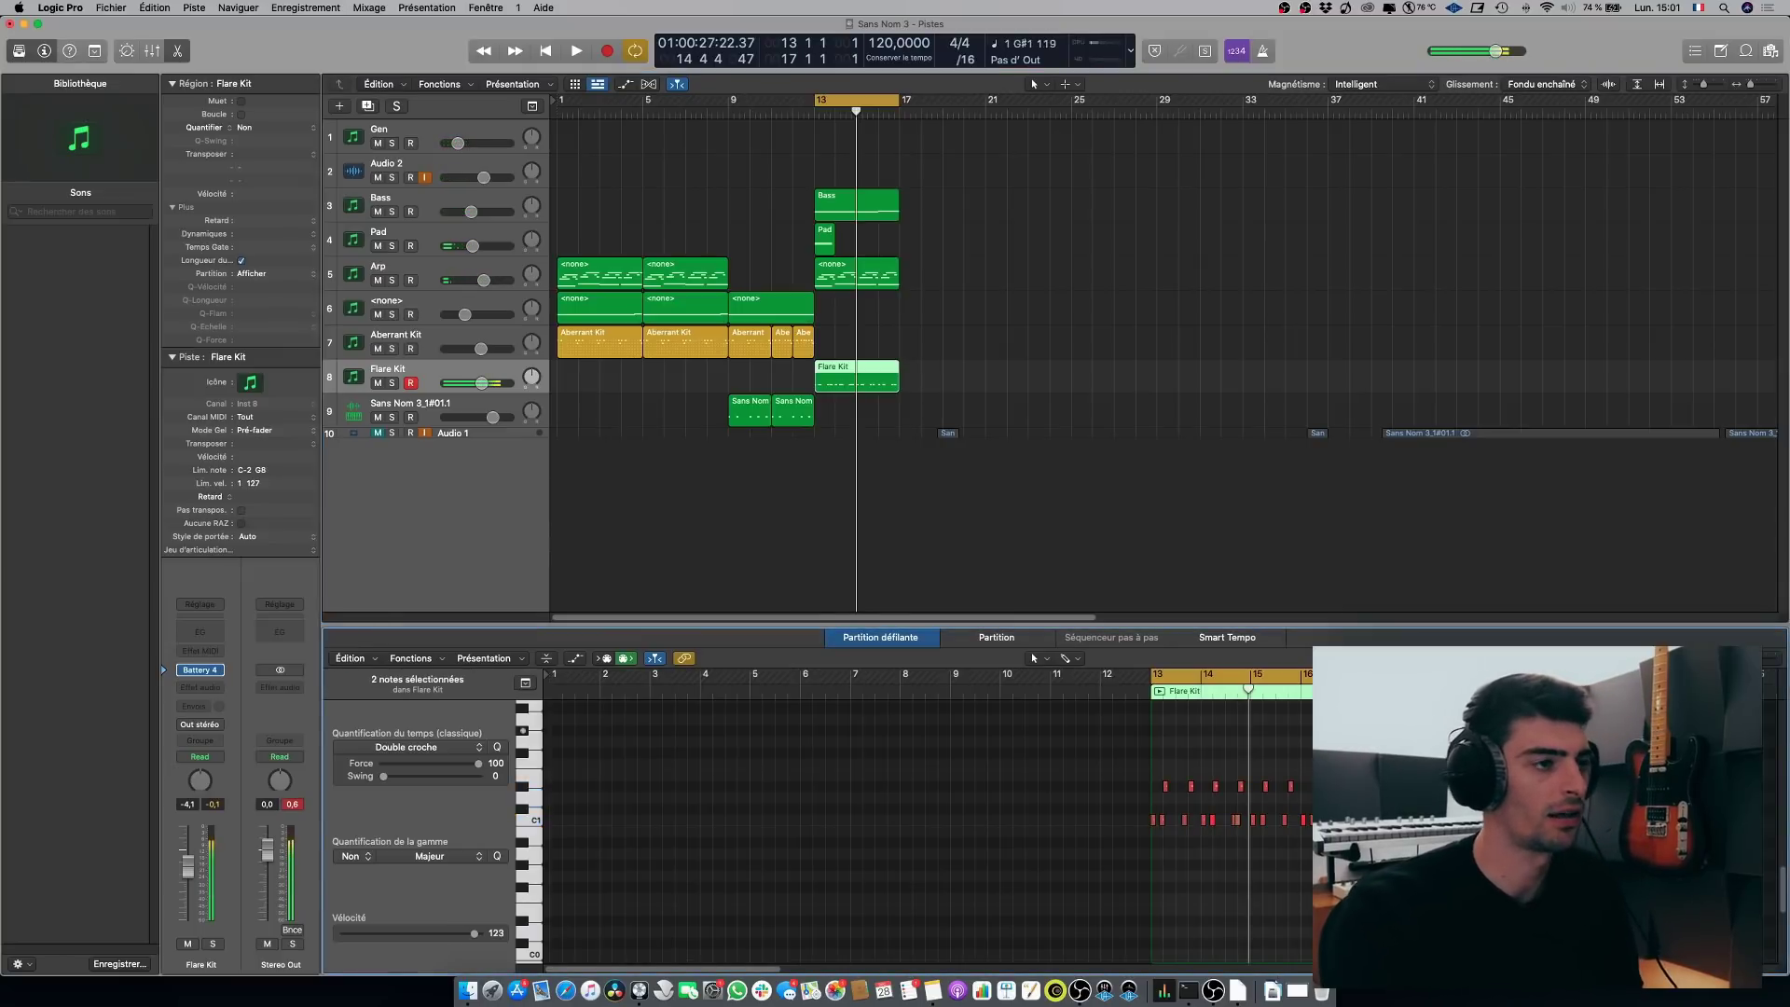
{"action": "key", "text": "space"}
{"action": "left_click", "coordinate": [1051, 752]}
{"action": "left_click_drag", "start_coordinate": [1052, 751], "coordinate": [1055, 755]}
{"action": "left_click_drag", "start_coordinate": [1223, 779], "coordinate": [1128, 757]}
{"action": "left_click_drag", "start_coordinate": [425, 939], "coordinate": [436, 939]}
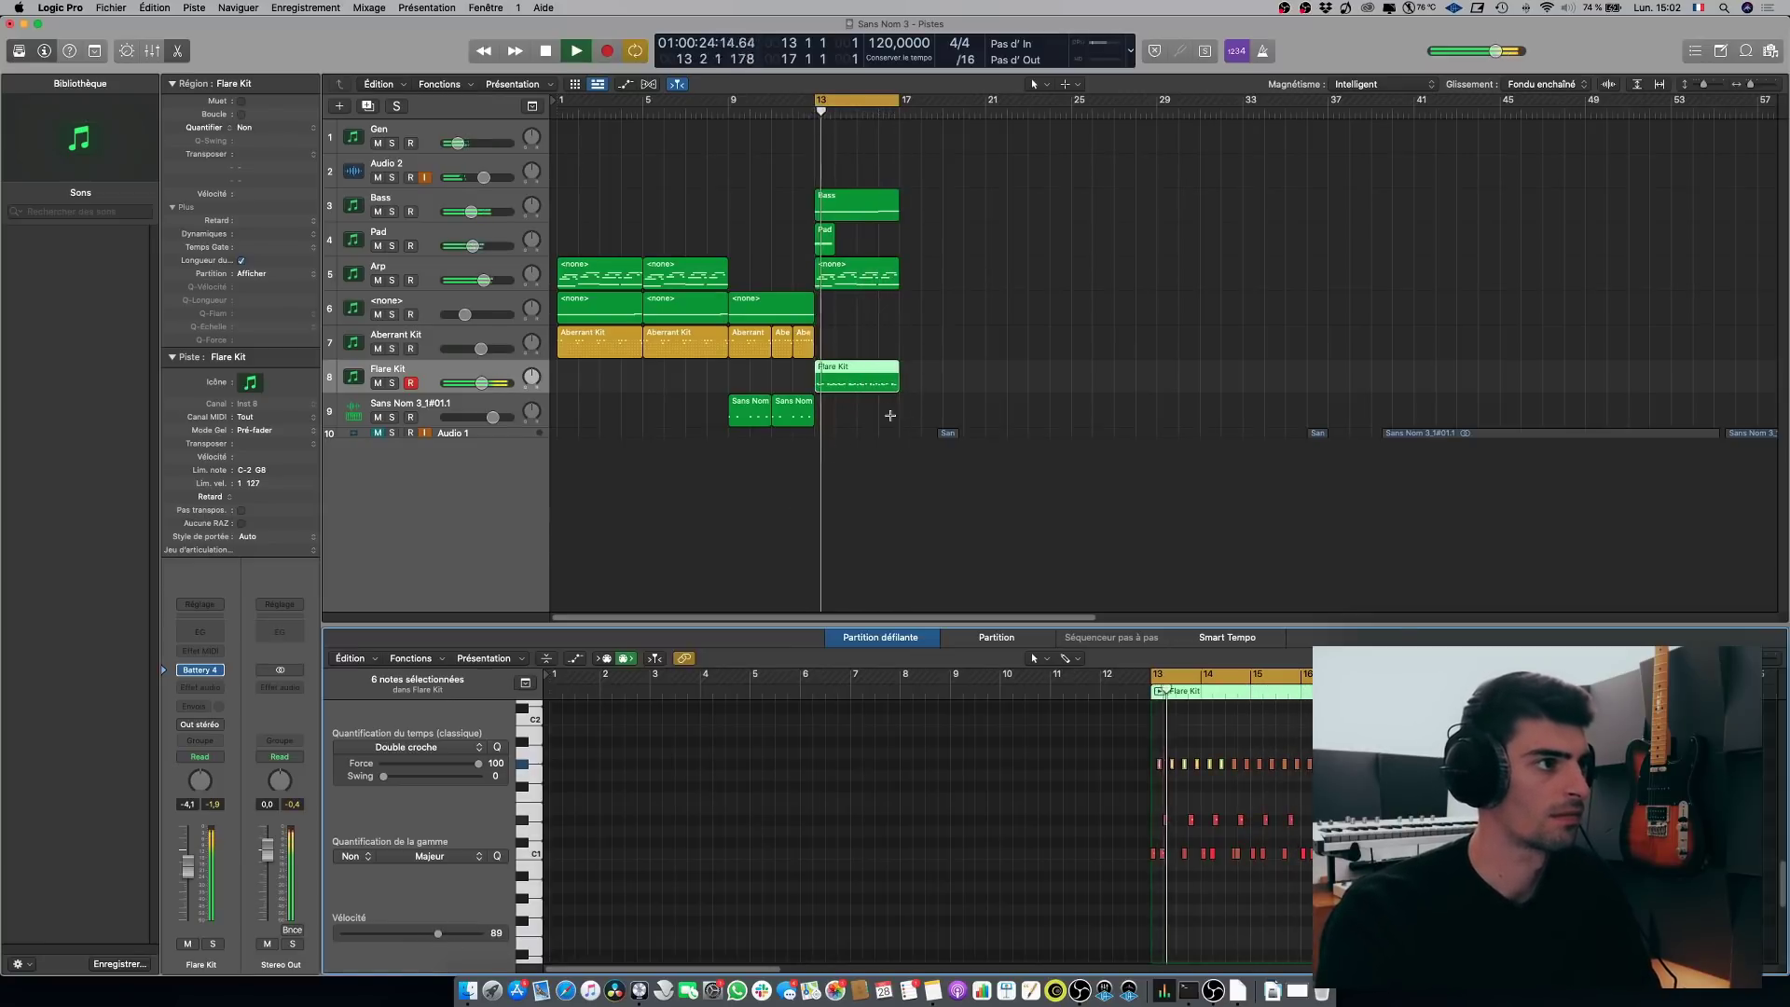
Step: Select the Bass, Pad, Arp and Flare Kit regions at bar 13, switch to the Aberrant Kit track and play the section
{"action": "left_click_drag", "start_coordinate": [892, 401], "coordinate": [823, 207]}
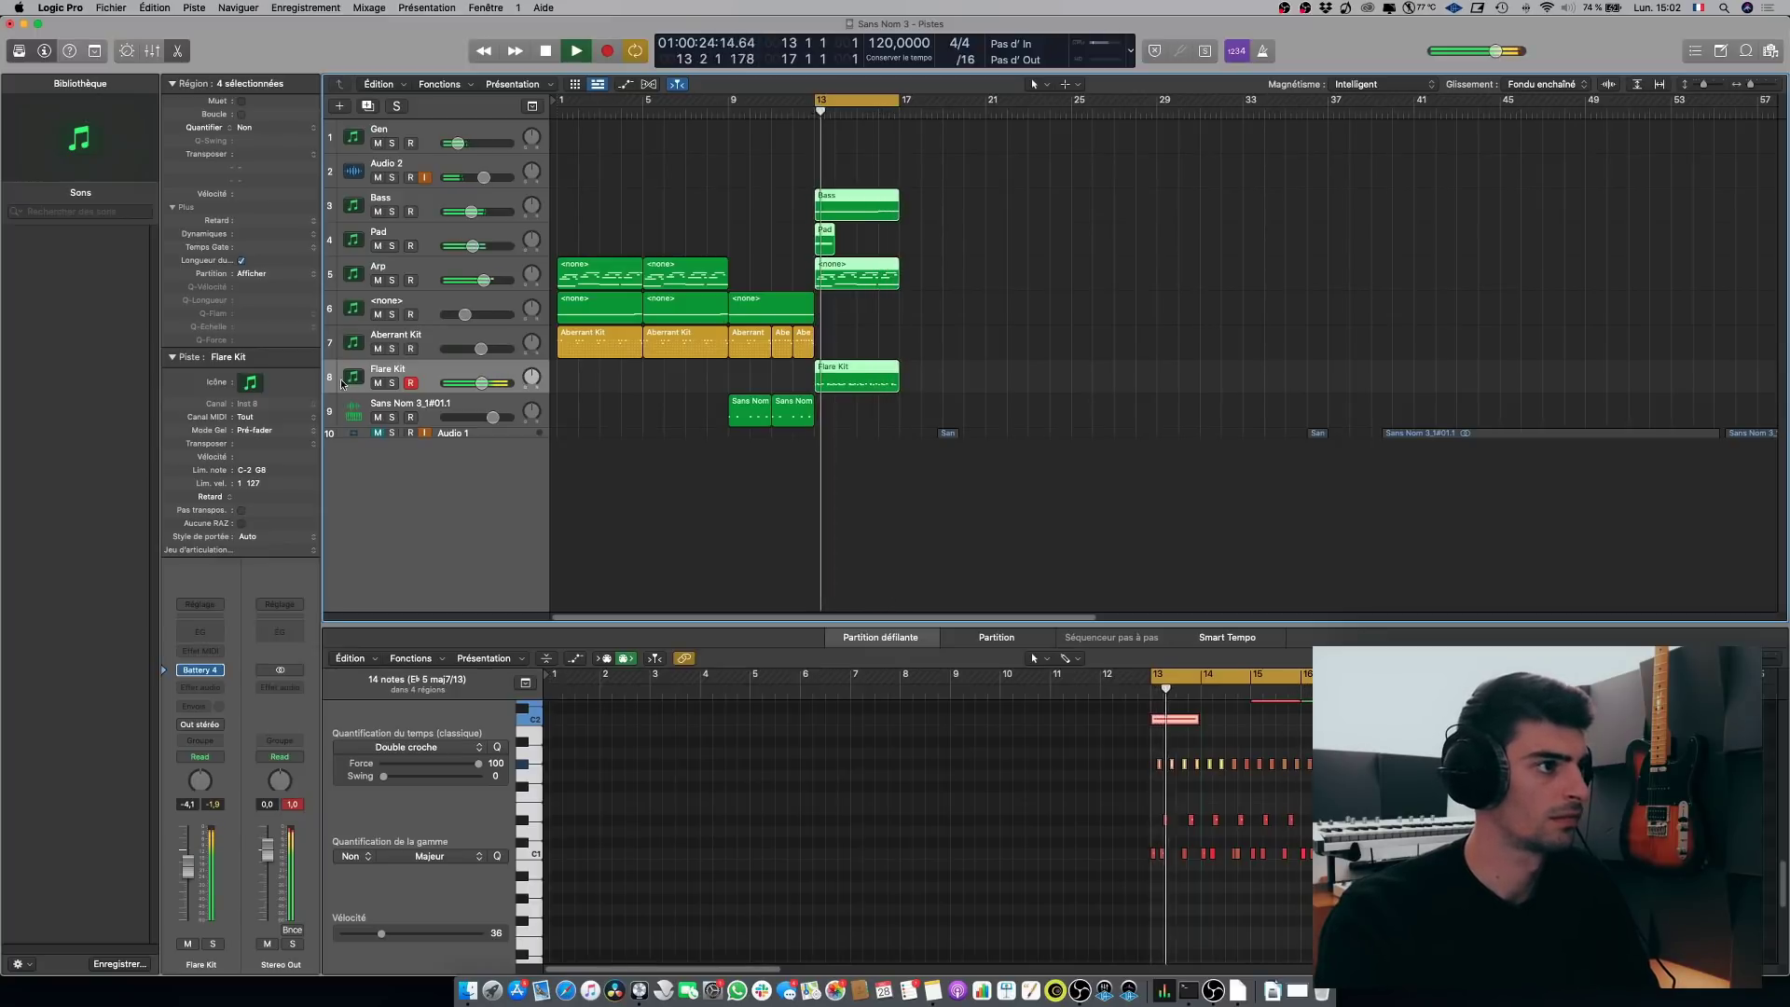
{"action": "left_click", "coordinate": [352, 348]}
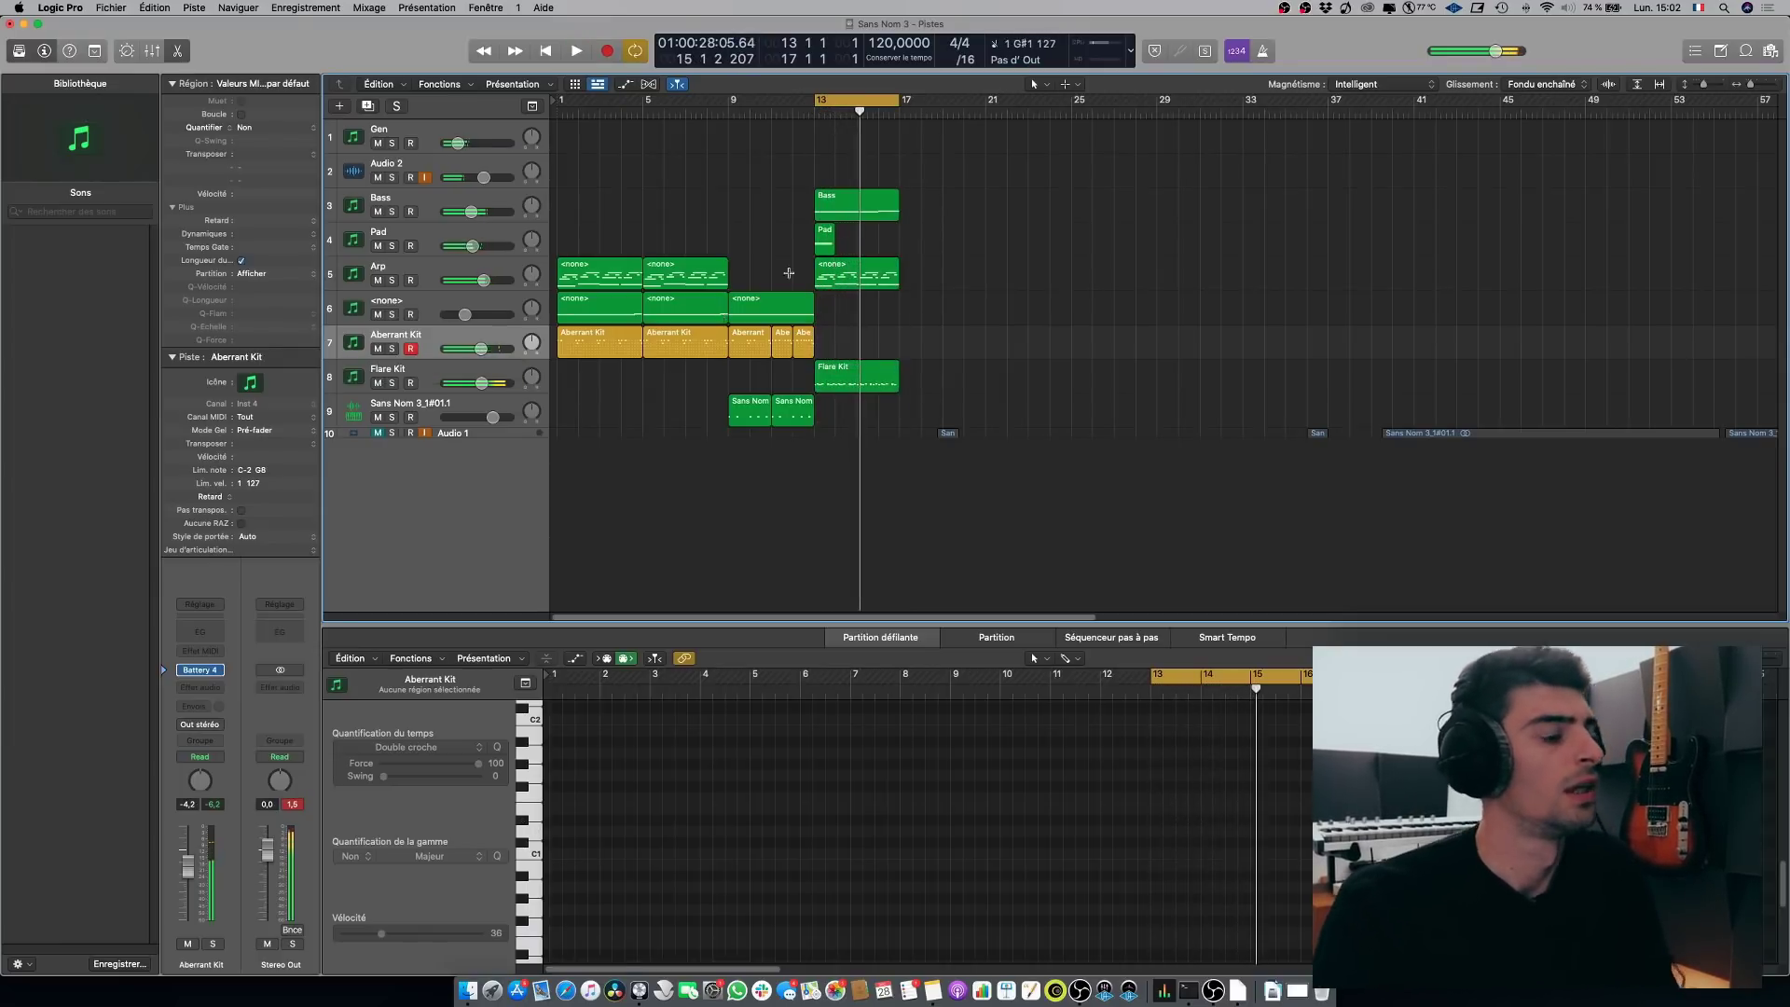
Step: Stop playback, add one Massive X software instrument track below Flare Kit and play the cycled section from bar 13
{"action": "key", "text": "space"}
{"action": "left_click", "coordinate": [359, 379]}
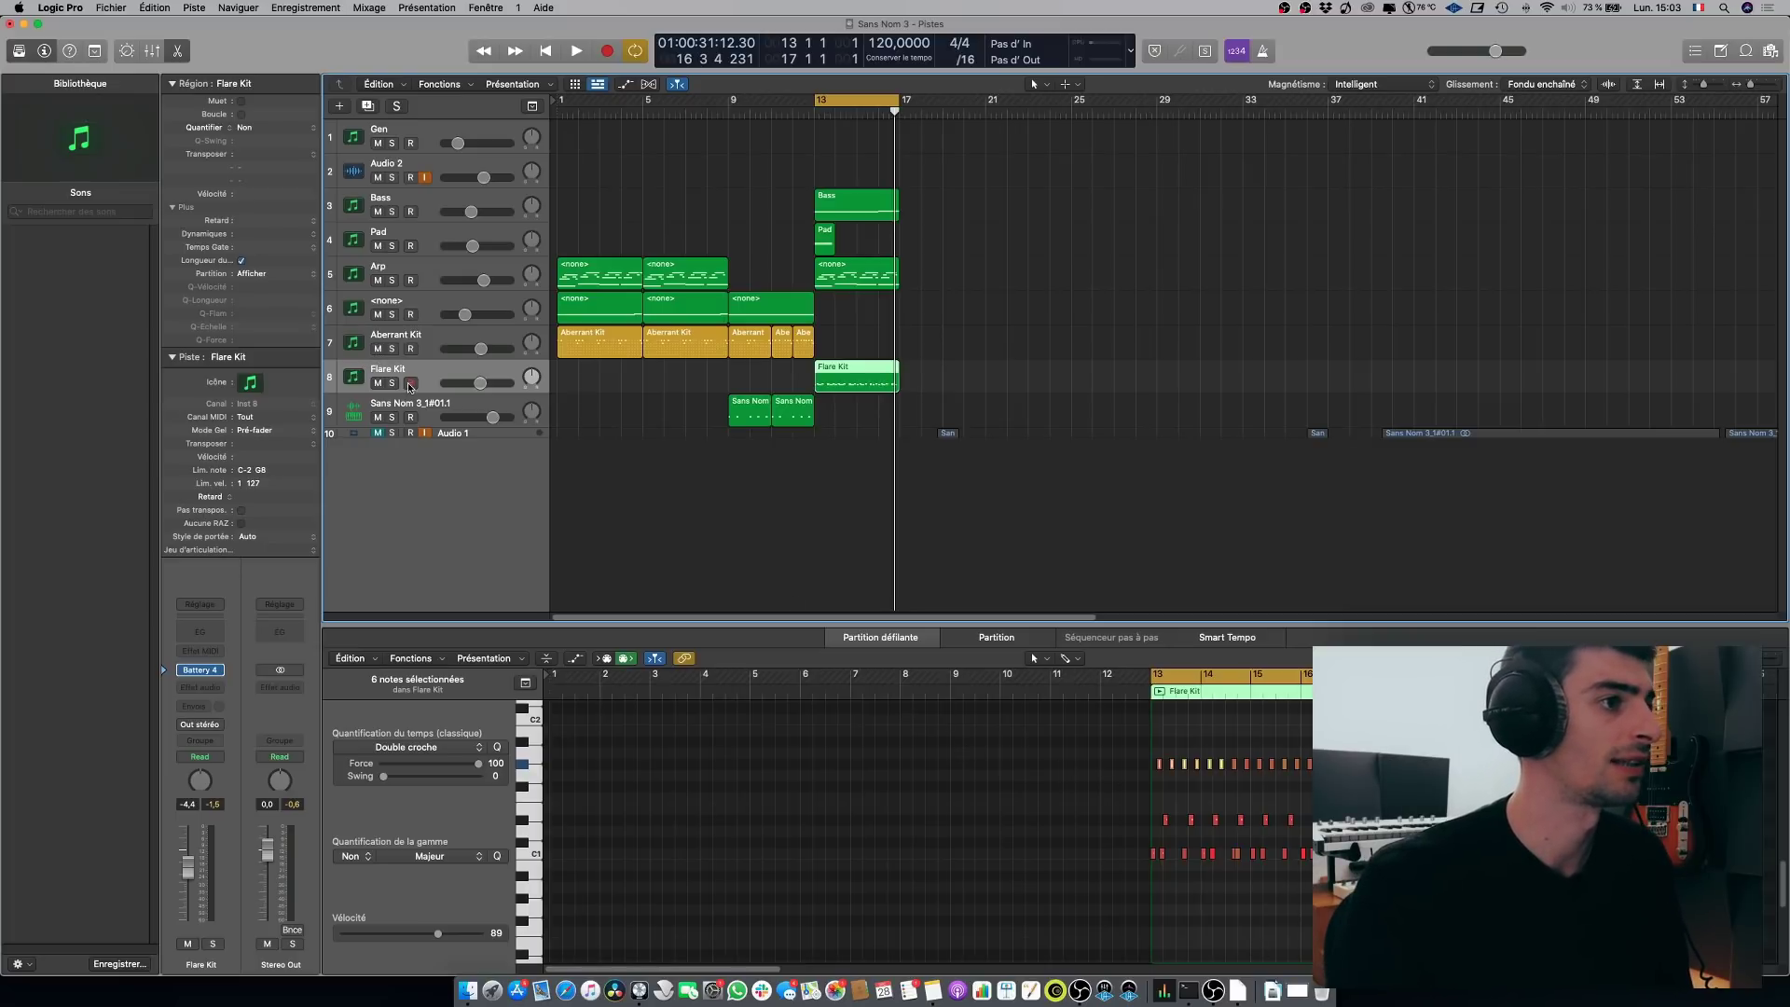
{"action": "left_click", "coordinate": [369, 106]}
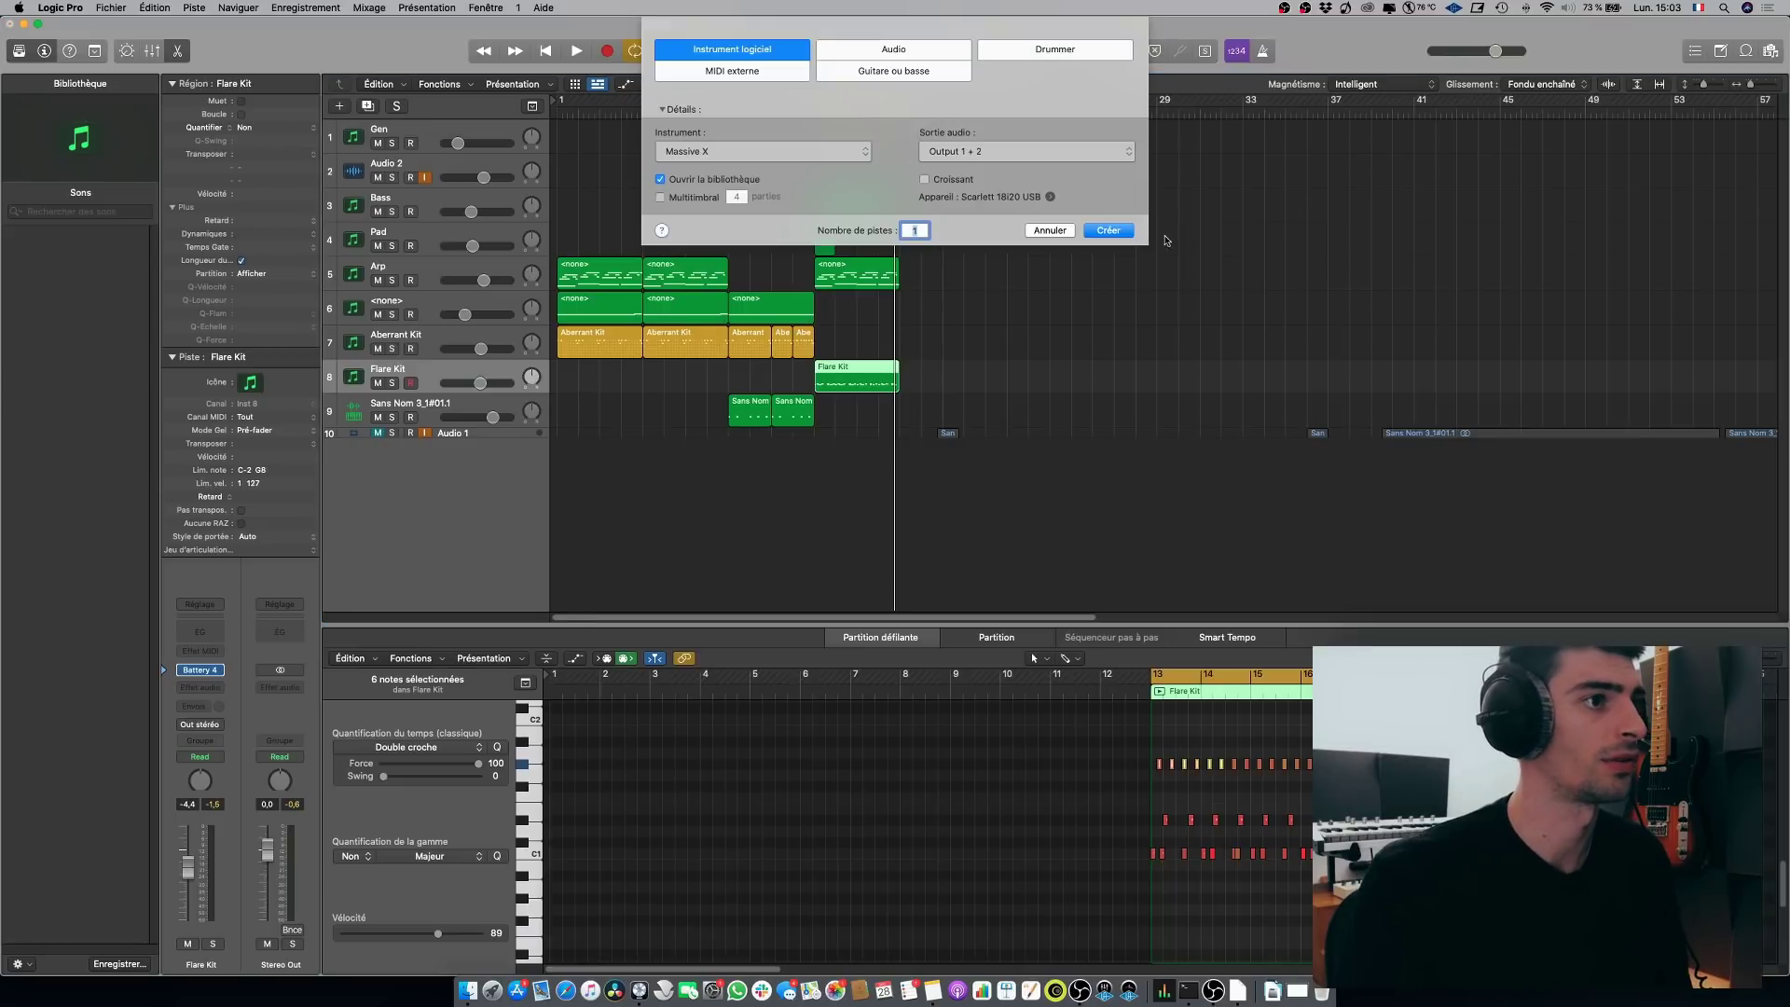
{"action": "key", "text": "Return"}
{"action": "key", "text": "space"}
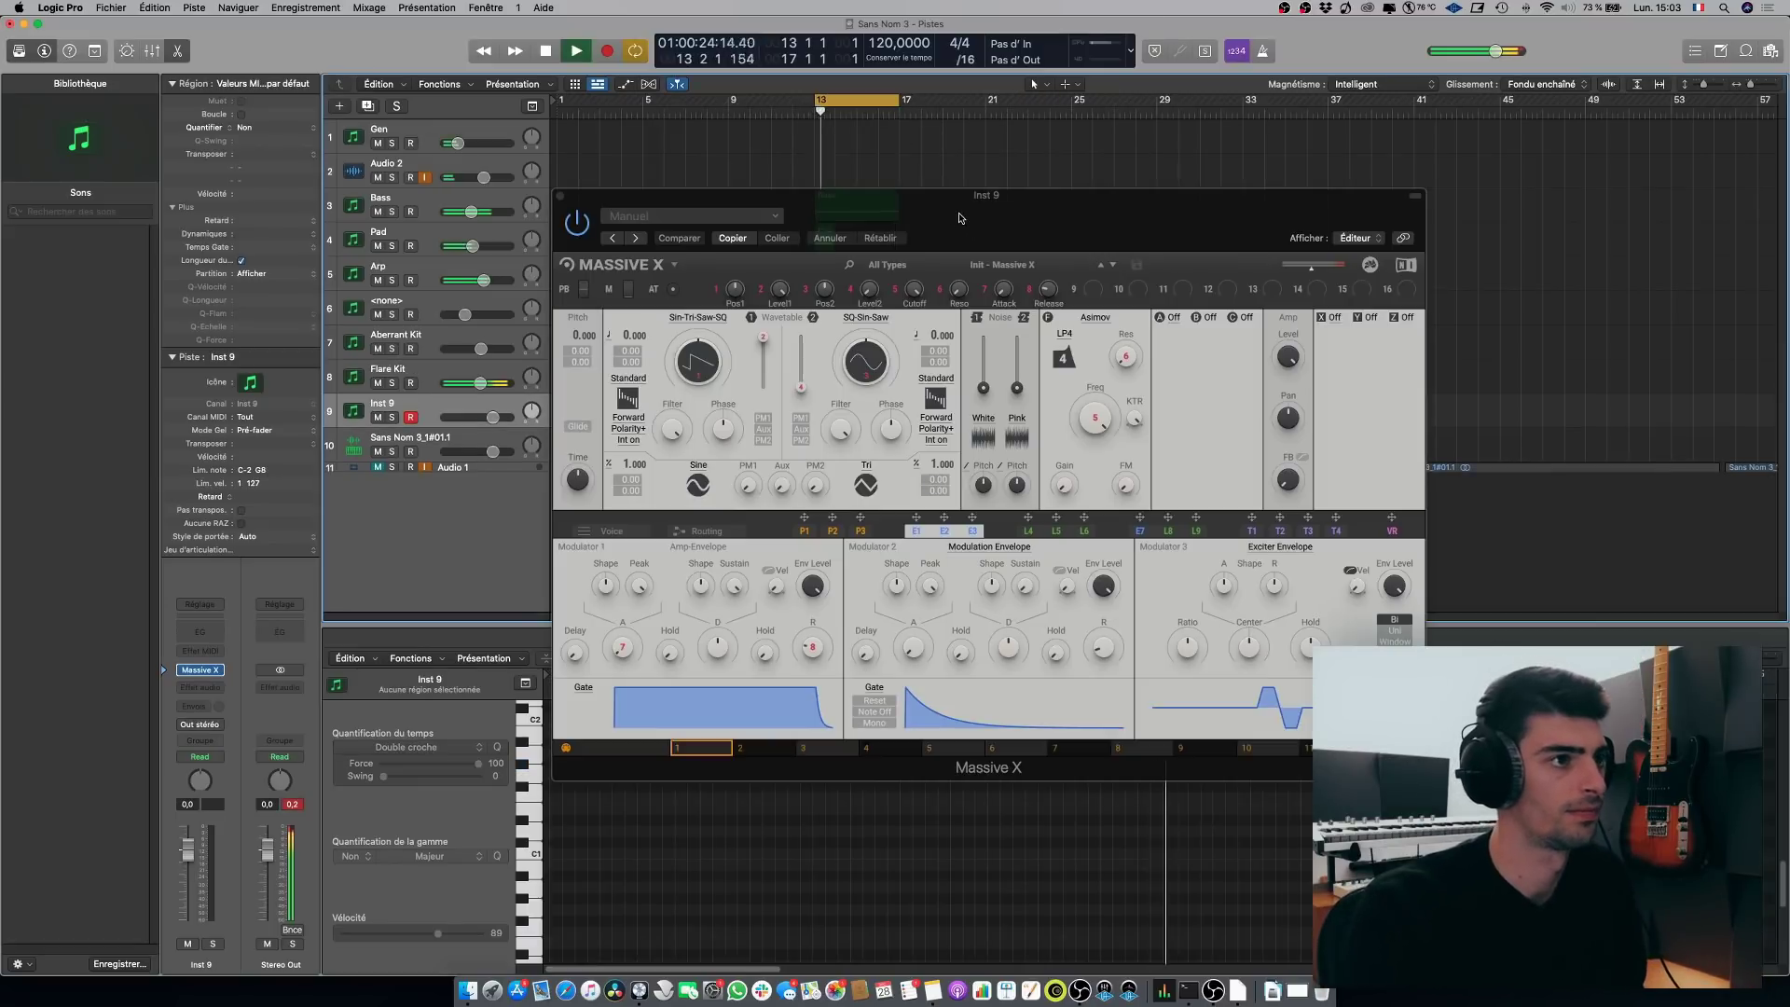
Step: Load the Ans Ende preset from the Mechanix category in the new track's Massive X
{"action": "left_click", "coordinate": [911, 268]}
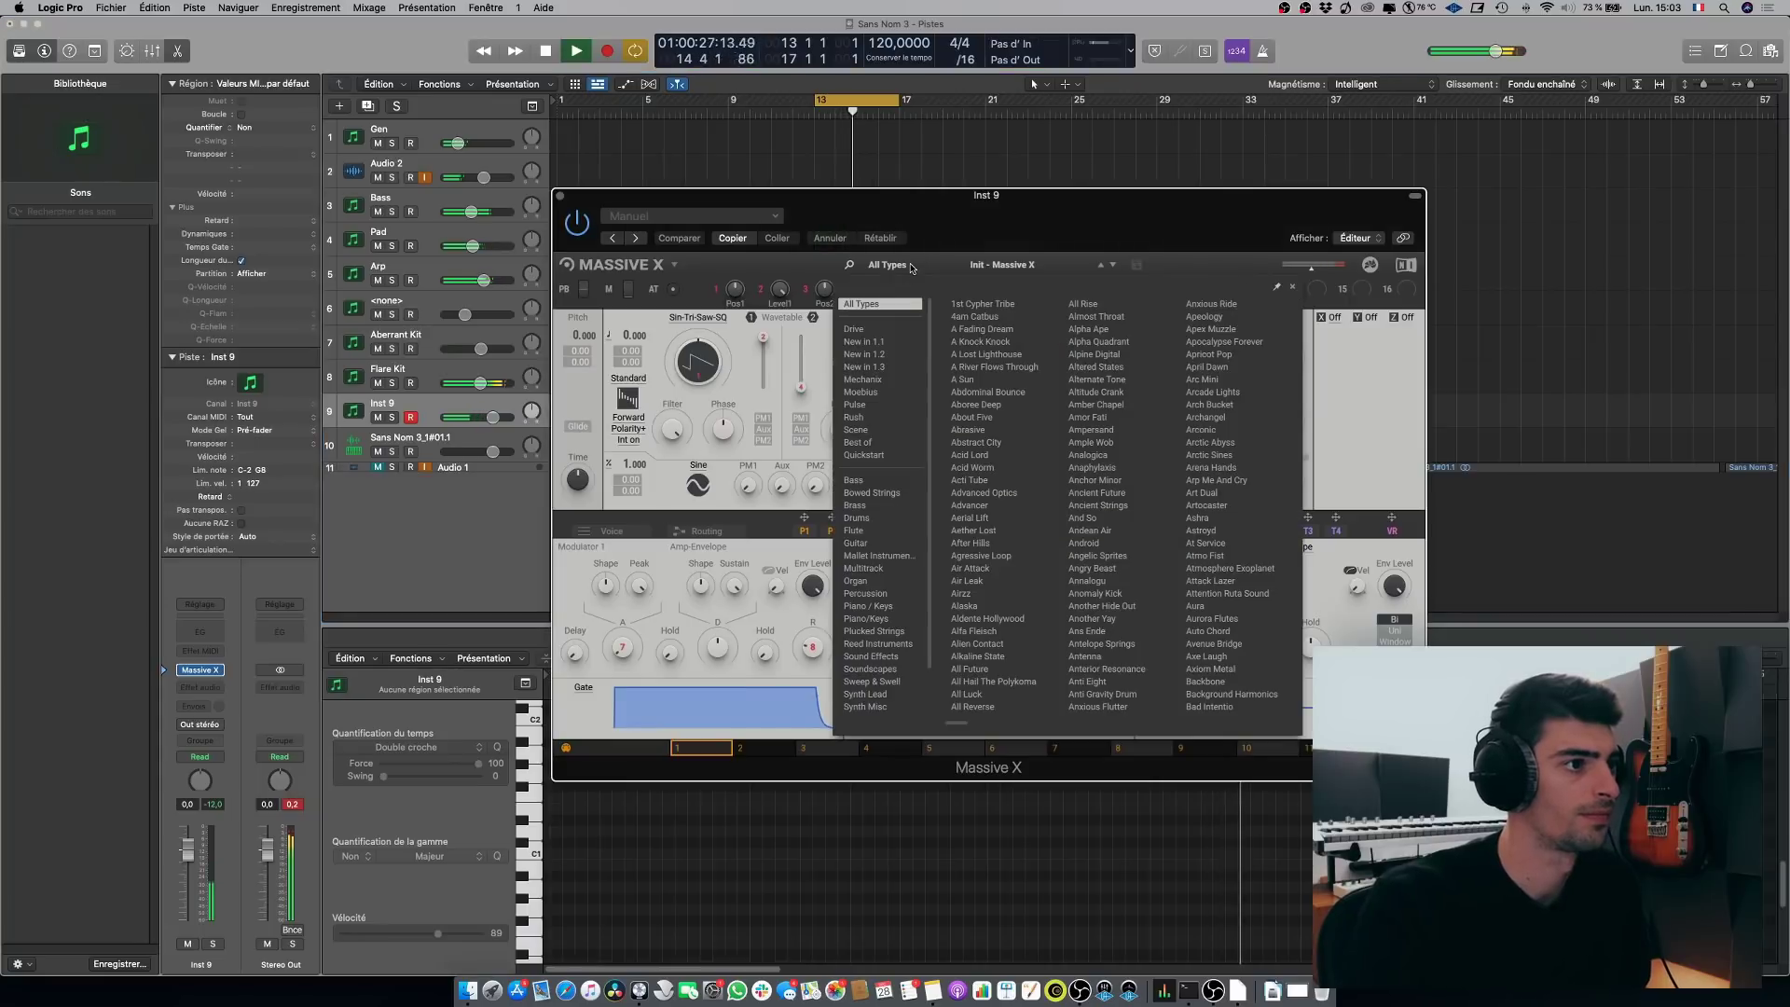
{"action": "left_click", "coordinate": [888, 379]}
{"action": "left_click", "coordinate": [997, 340]}
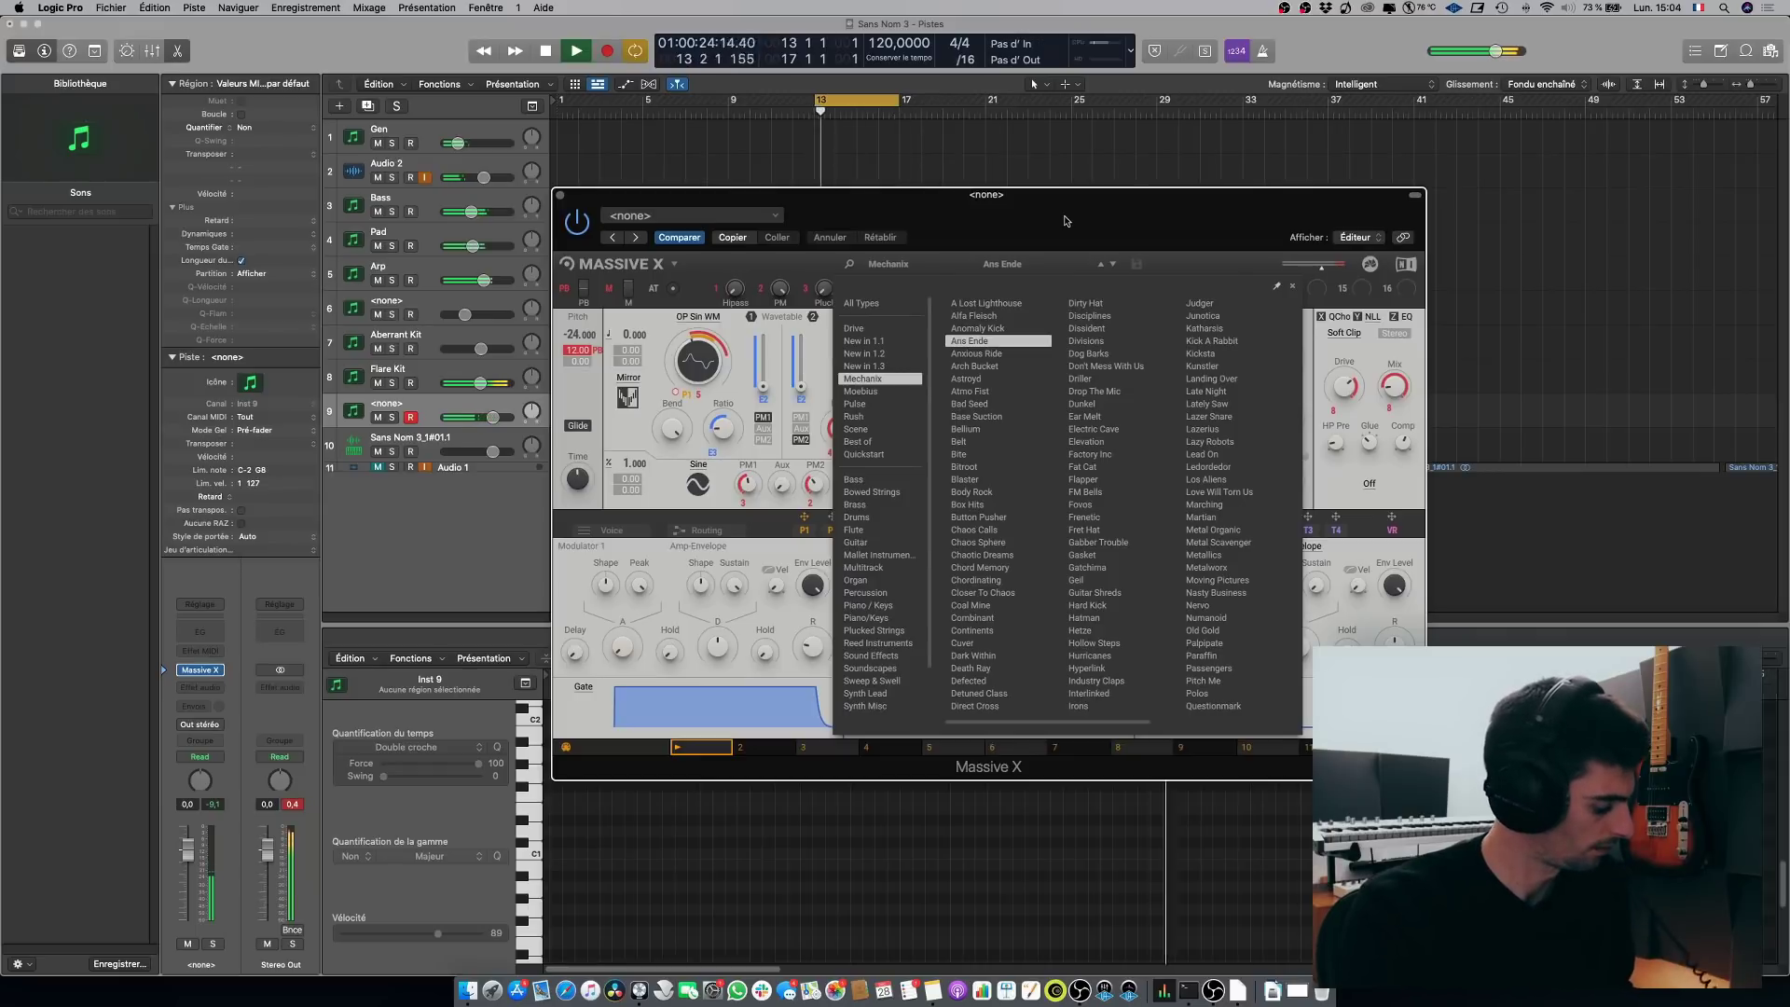
Step: Audition successive Mechanix presets in Massive X during playback and settle on Chaos Calls
{"action": "left_click", "coordinate": [1112, 265]}
{"action": "left_click", "coordinate": [1112, 265]}
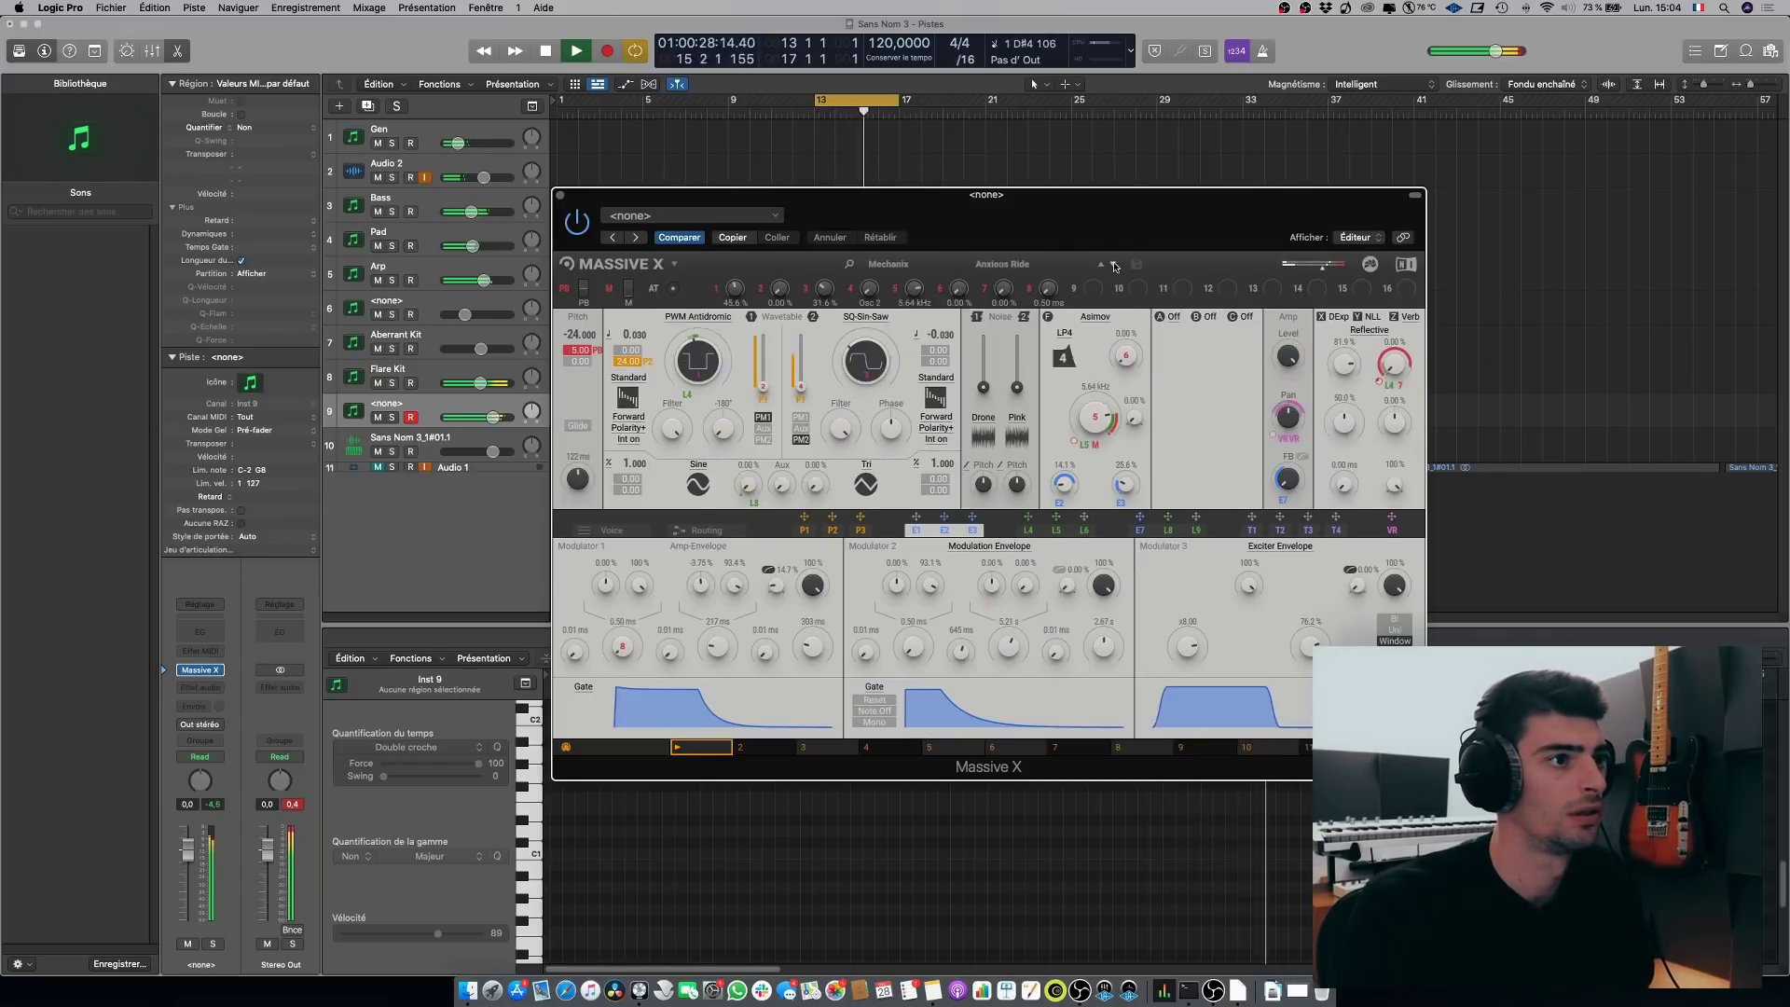
{"action": "left_click", "coordinate": [1114, 266]}
{"action": "left_click", "coordinate": [1116, 266]}
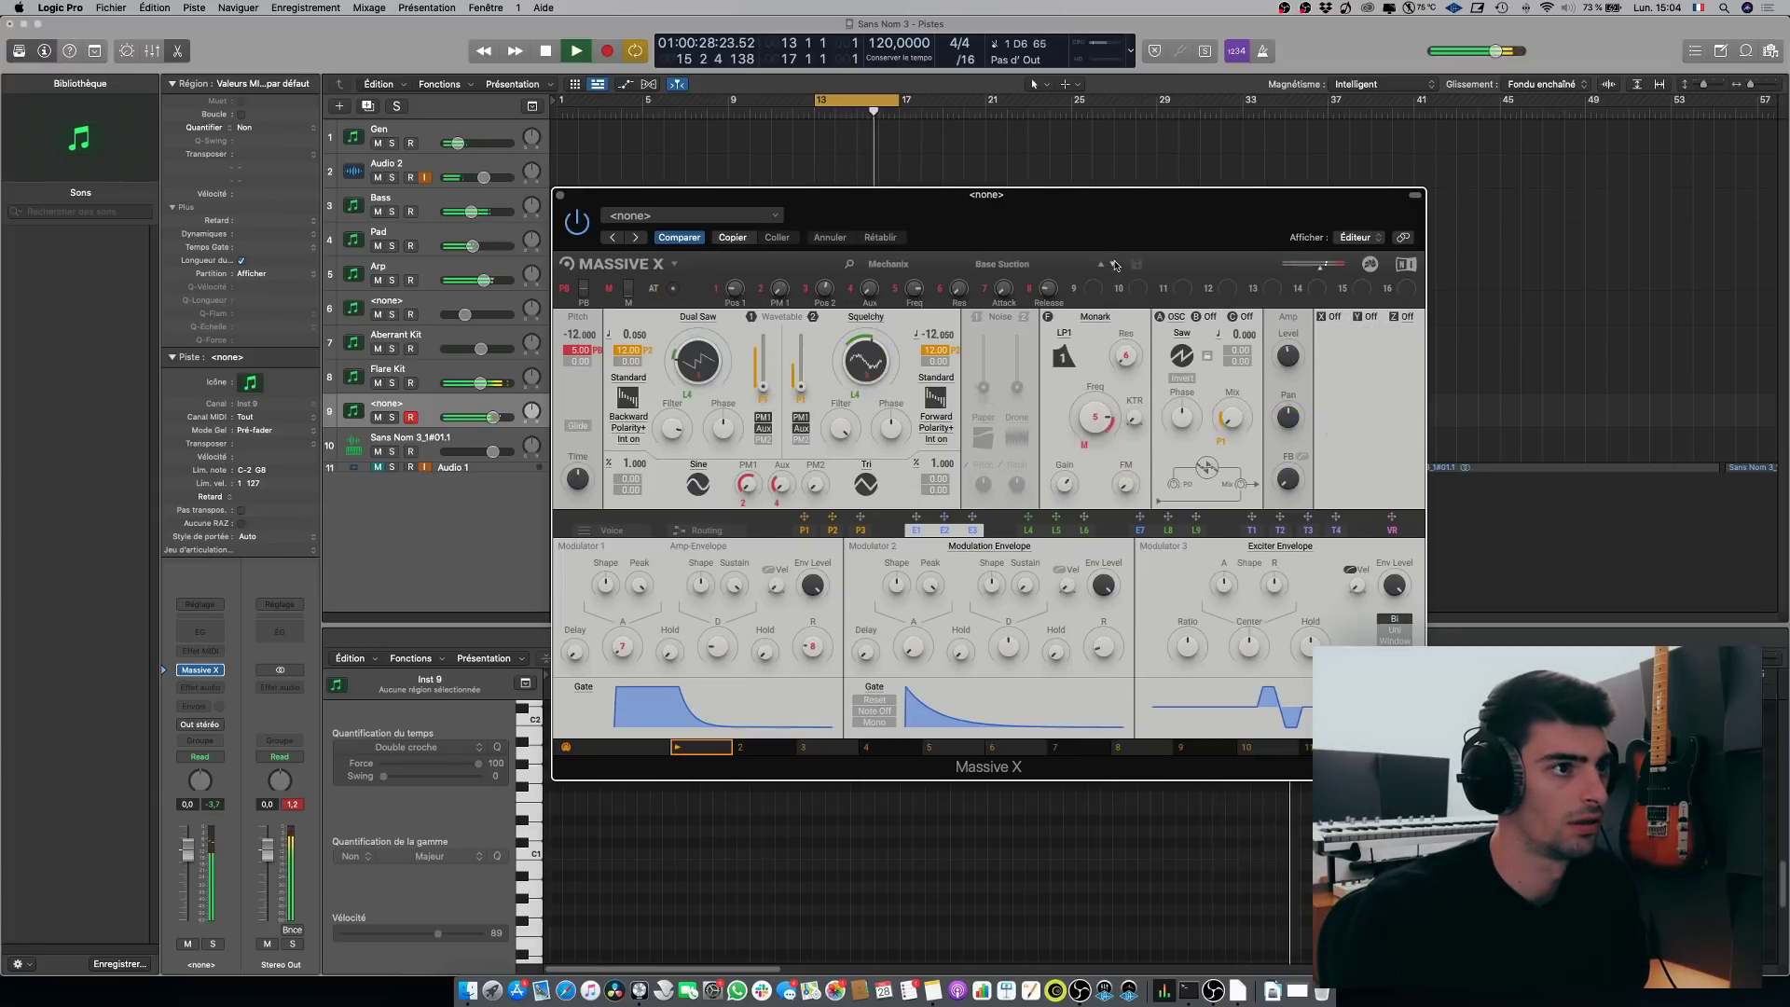
{"action": "left_click", "coordinate": [1116, 266]}
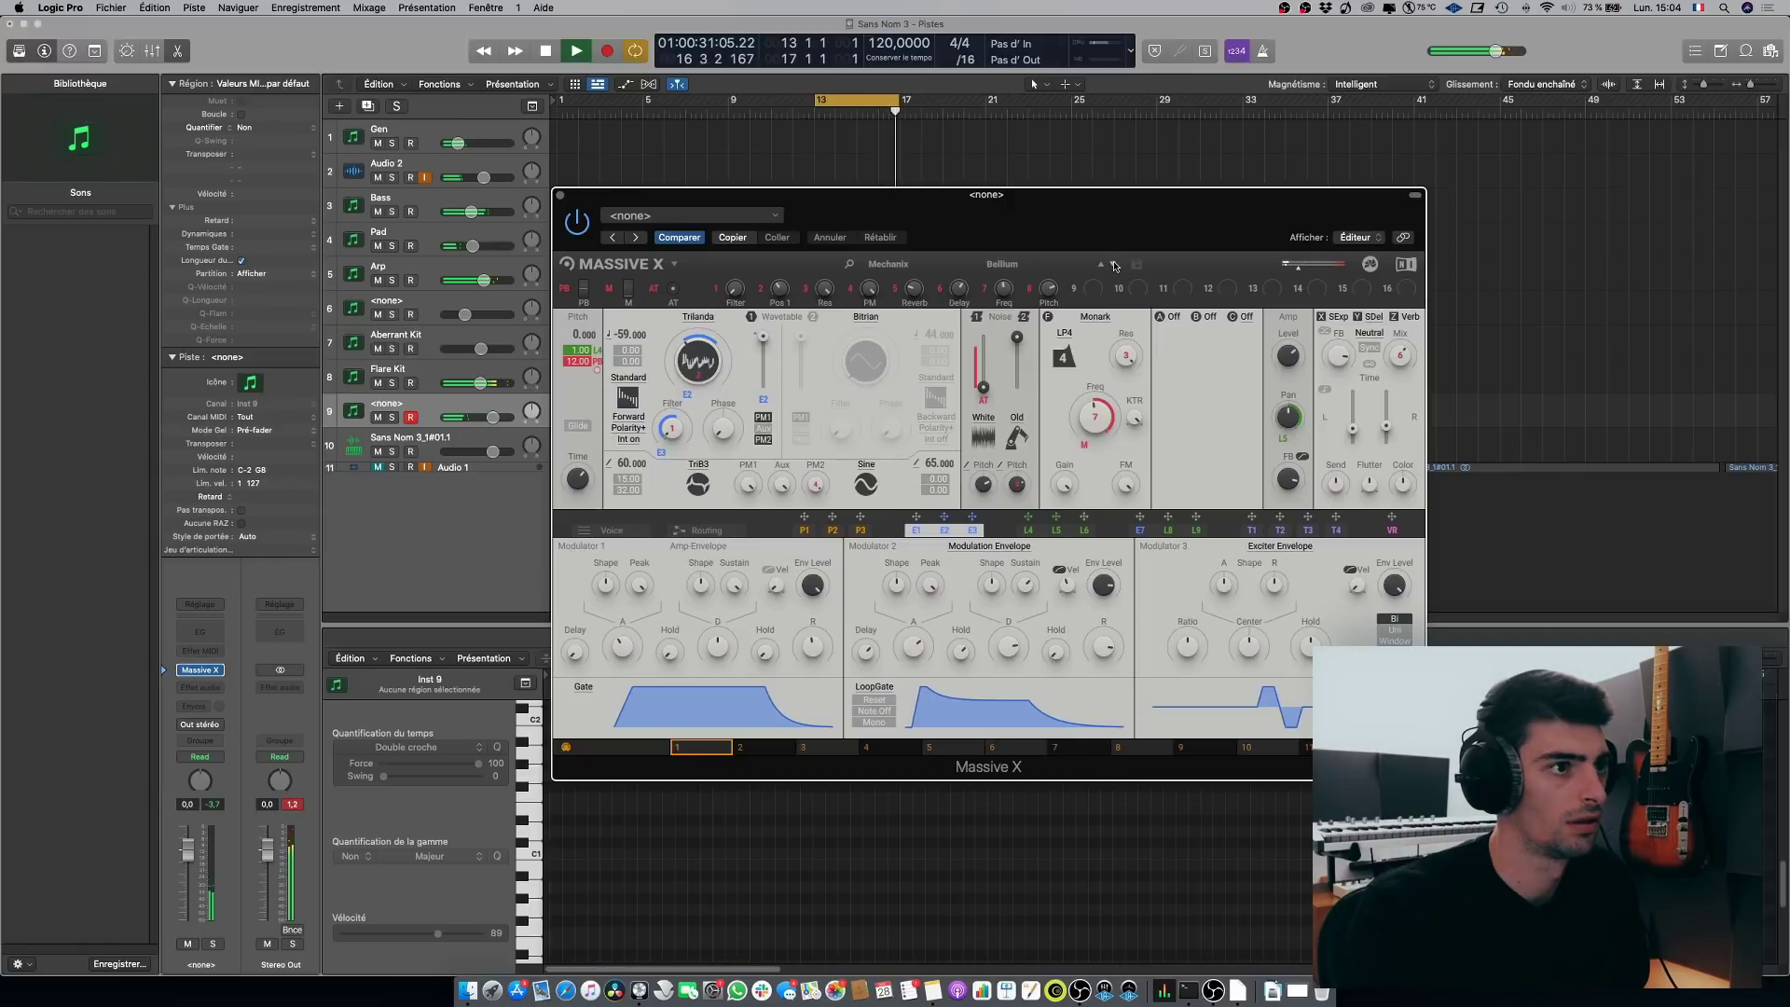
{"action": "left_click", "coordinate": [1116, 266]}
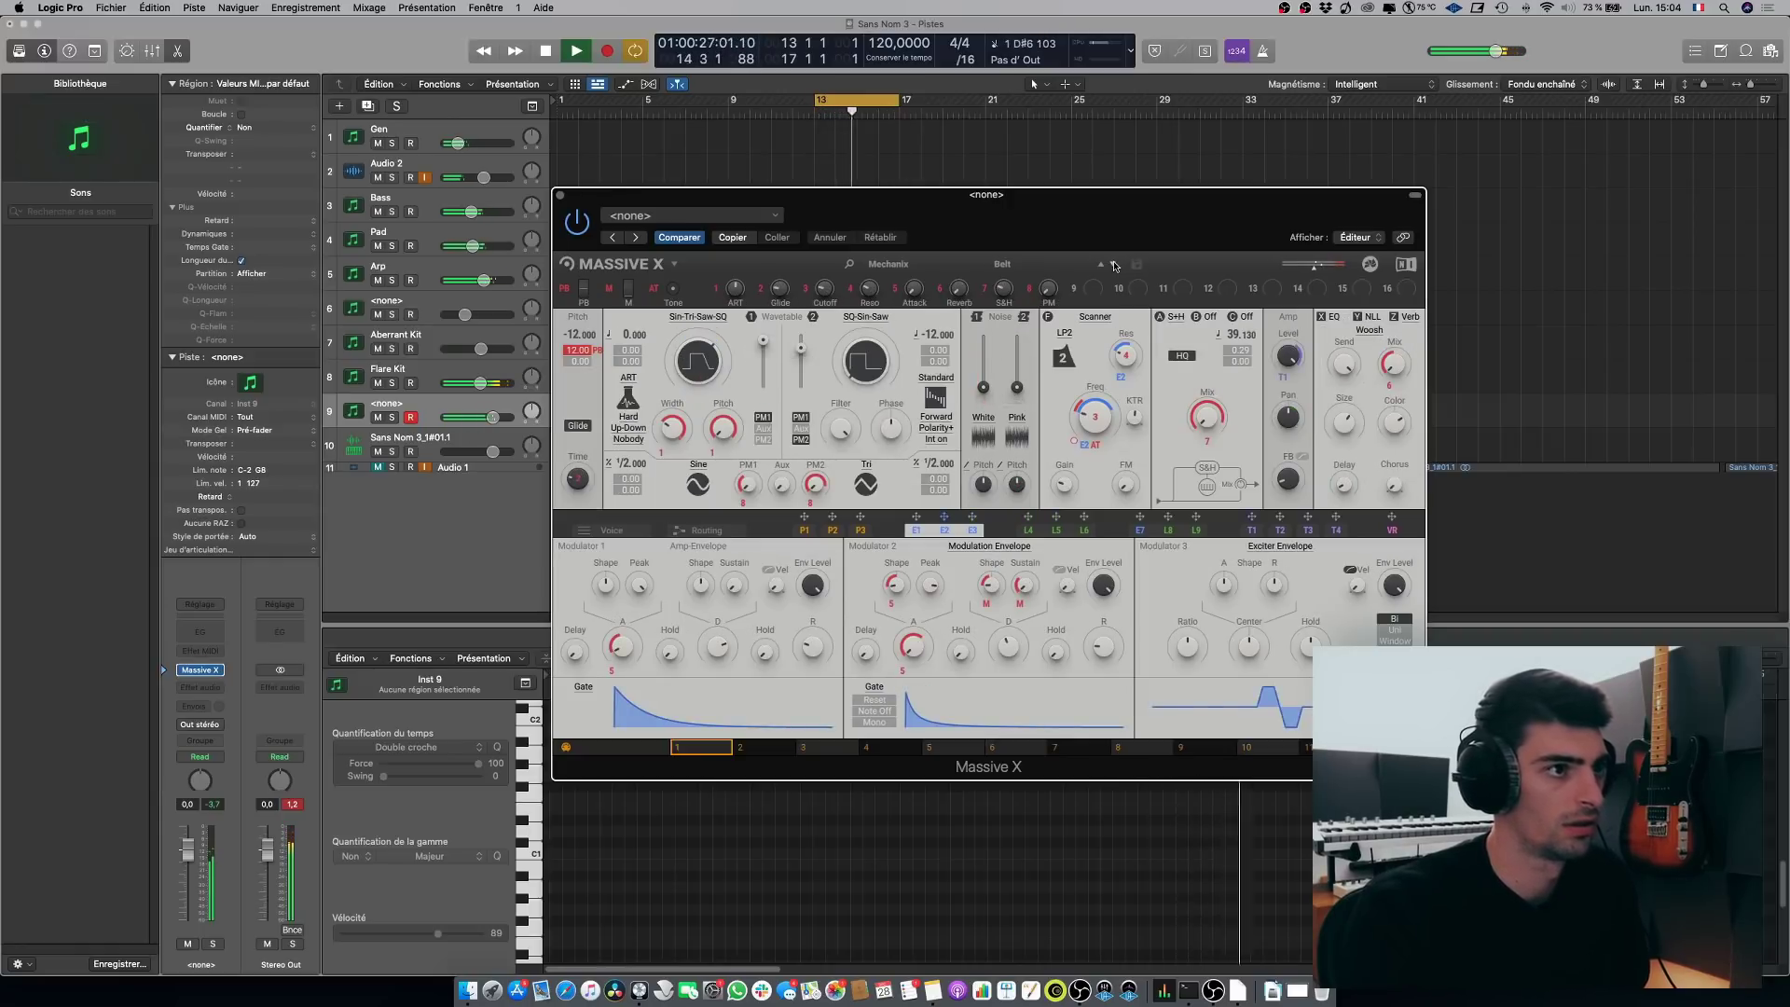
{"action": "left_click", "coordinate": [1116, 266]}
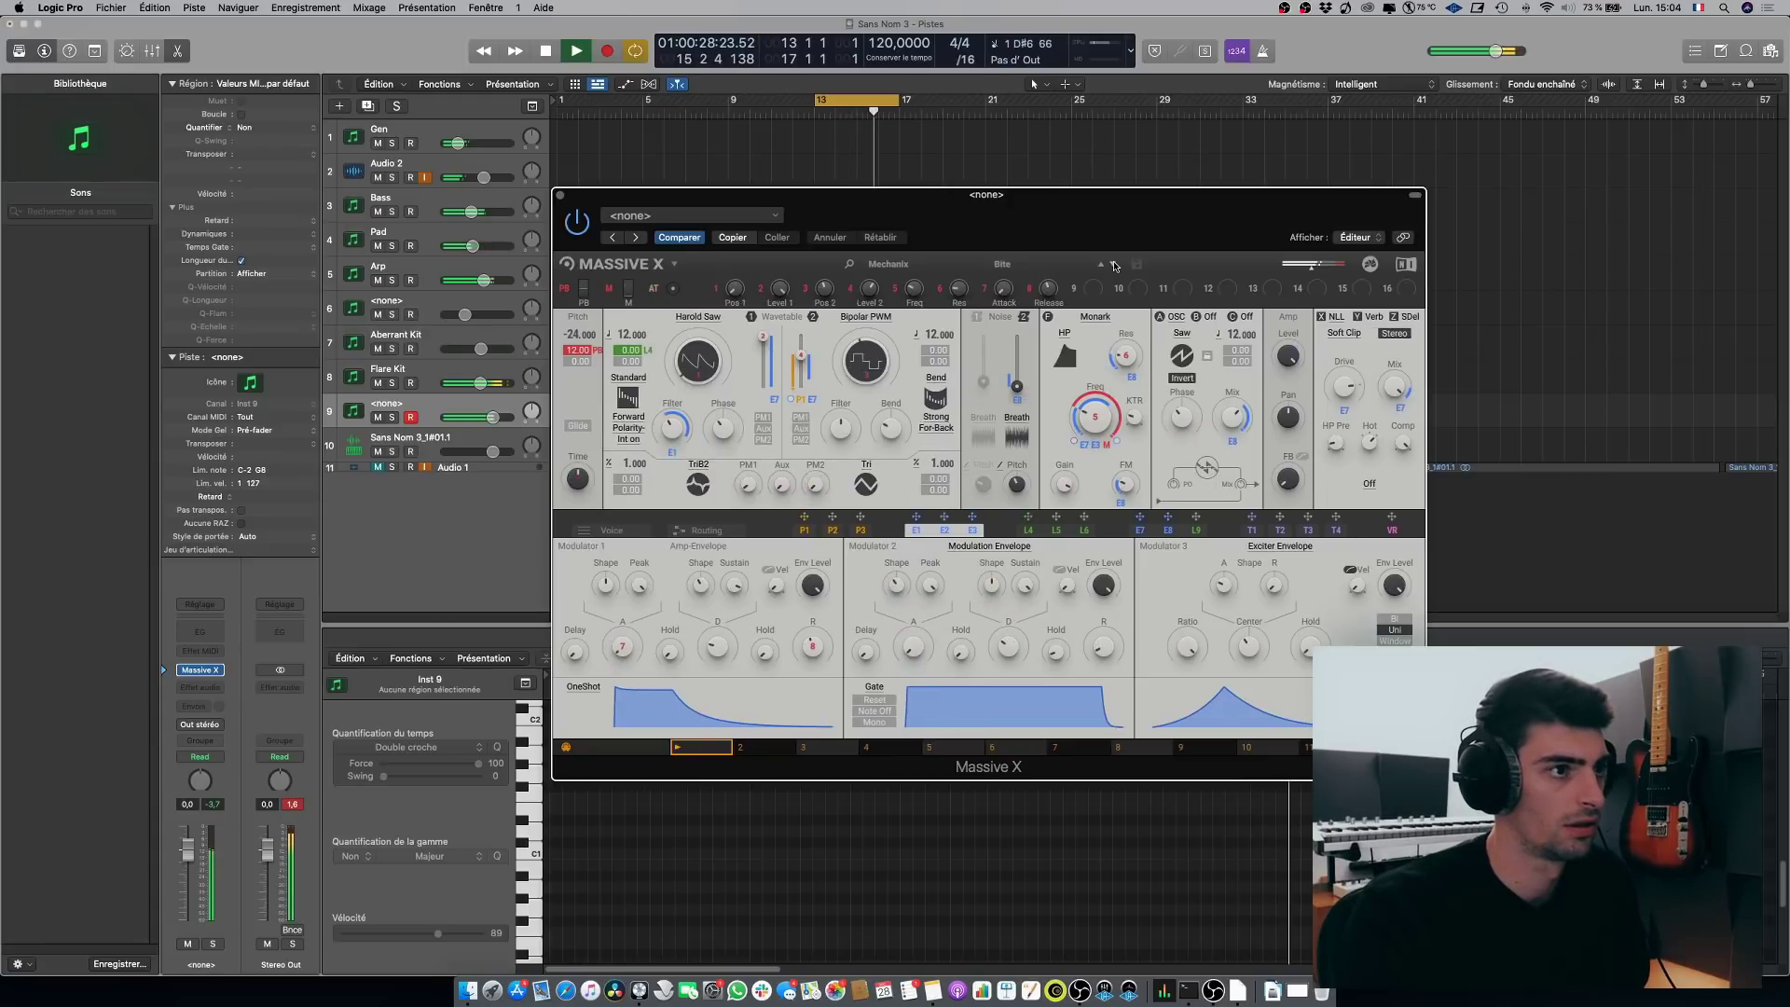
{"action": "left_click", "coordinate": [1116, 266]}
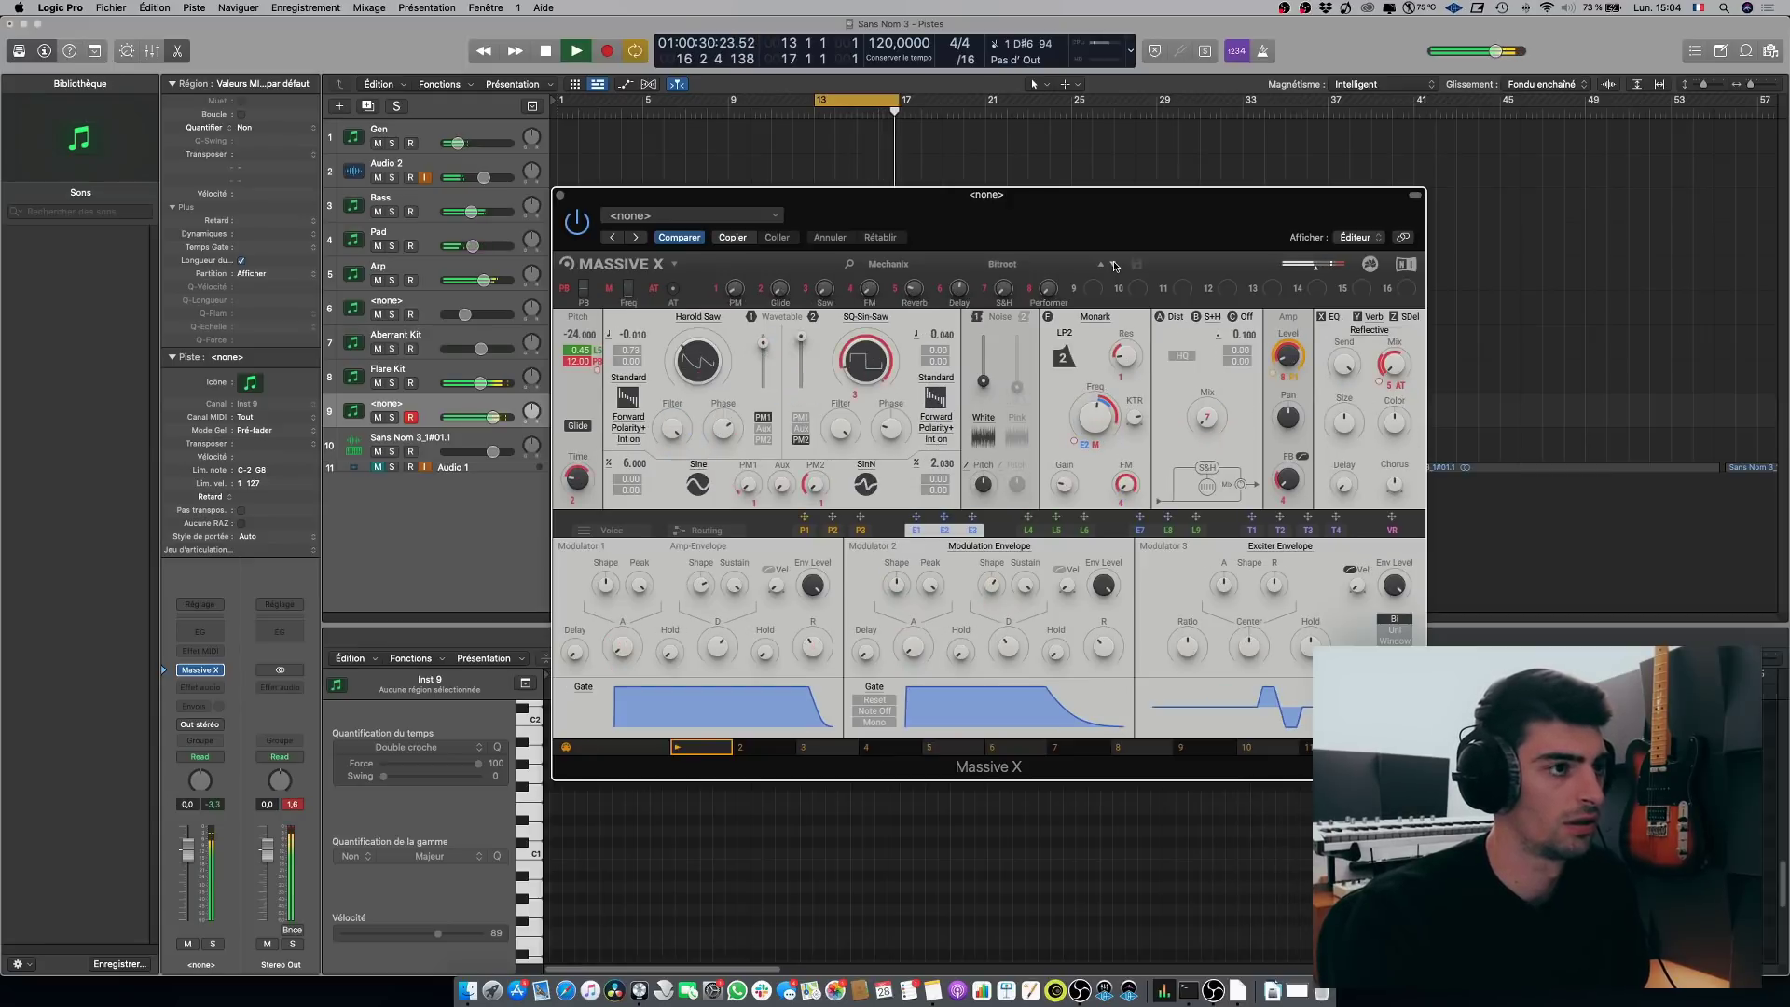
{"action": "left_click", "coordinate": [1116, 266]}
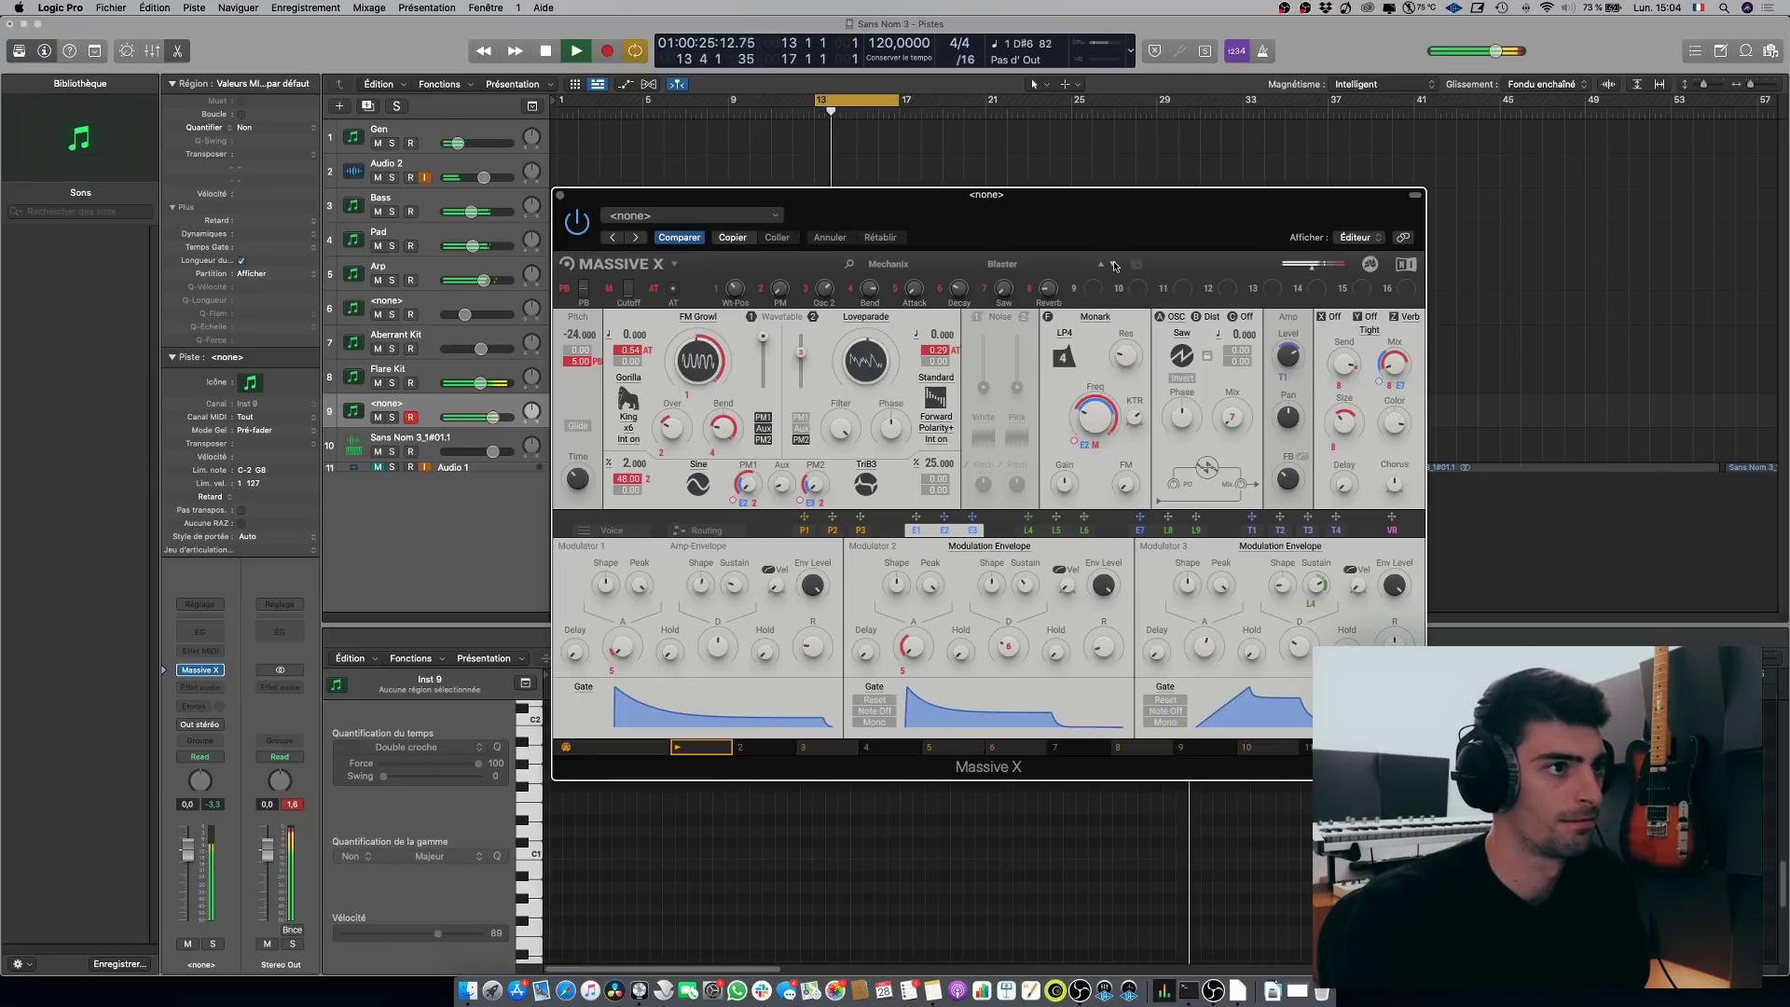
{"action": "left_click", "coordinate": [1114, 266]}
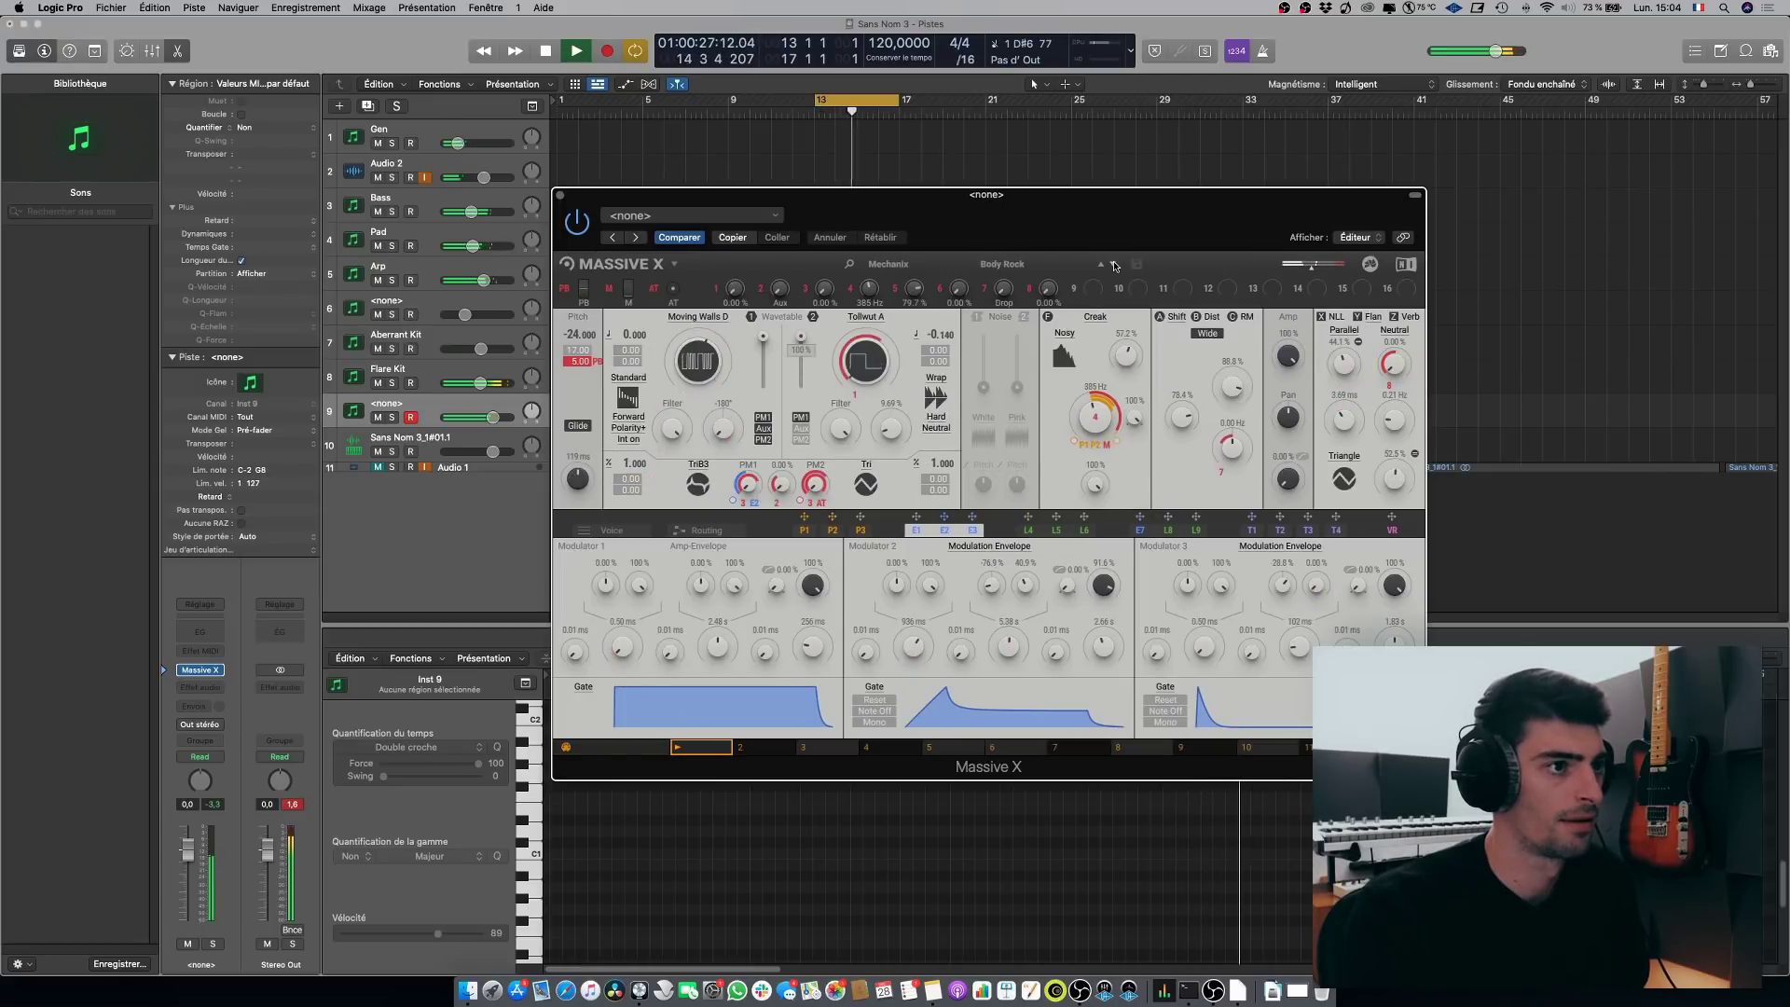
{"action": "left_click", "coordinate": [1115, 266]}
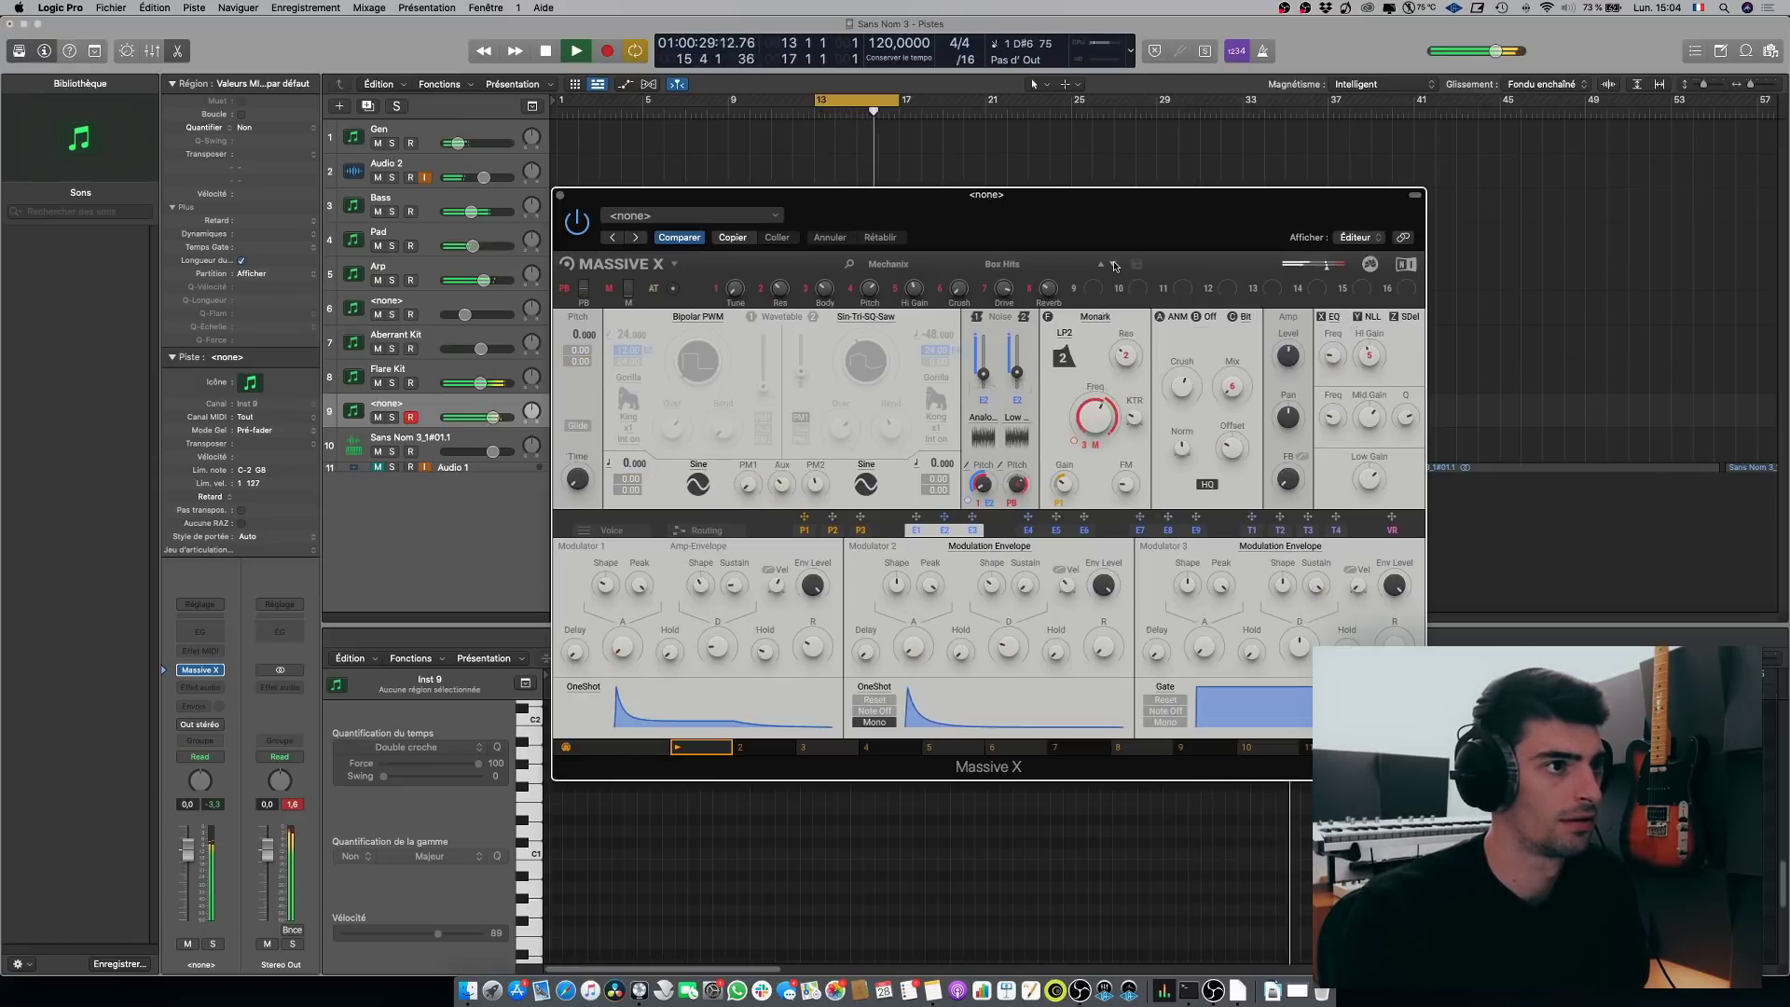
{"action": "left_click", "coordinate": [1115, 266]}
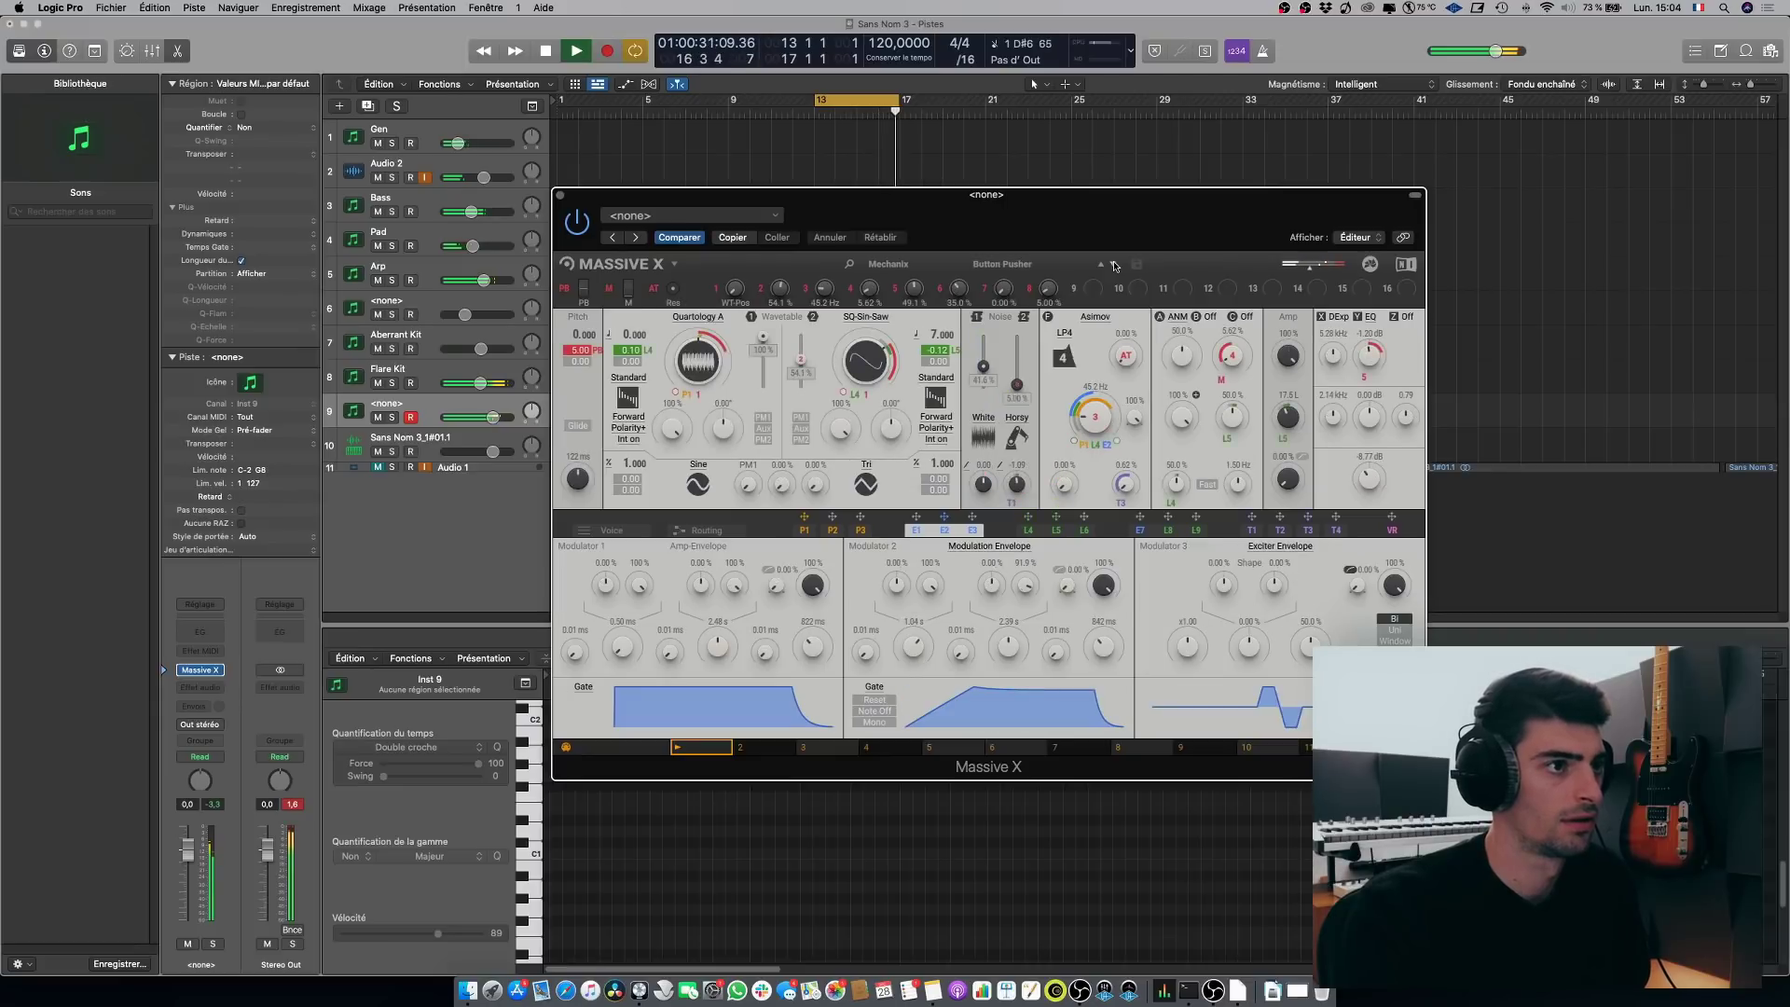
{"action": "left_click", "coordinate": [1115, 266]}
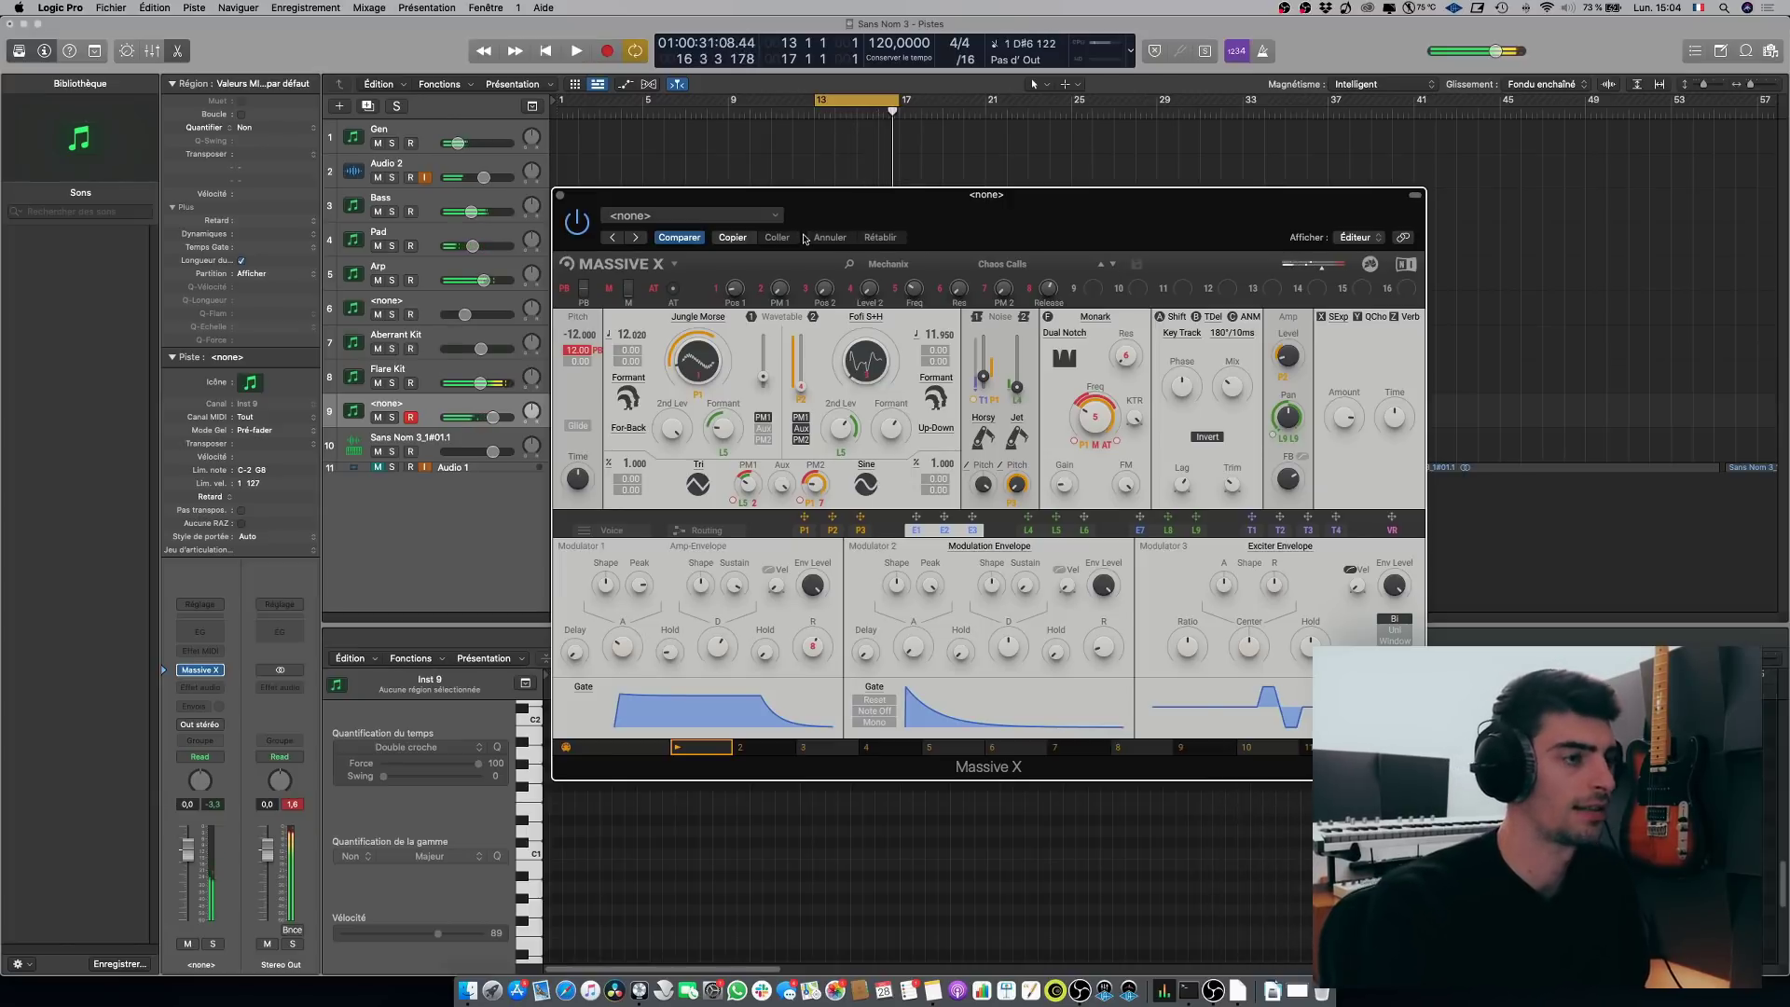
Step: Close Massive X and record a repeating D#6 part on the new track between bars 13 and 17
{"action": "left_click_drag", "start_coordinate": [564, 195], "coordinate": [604, 185]}
{"action": "left_click", "coordinate": [602, 188]}
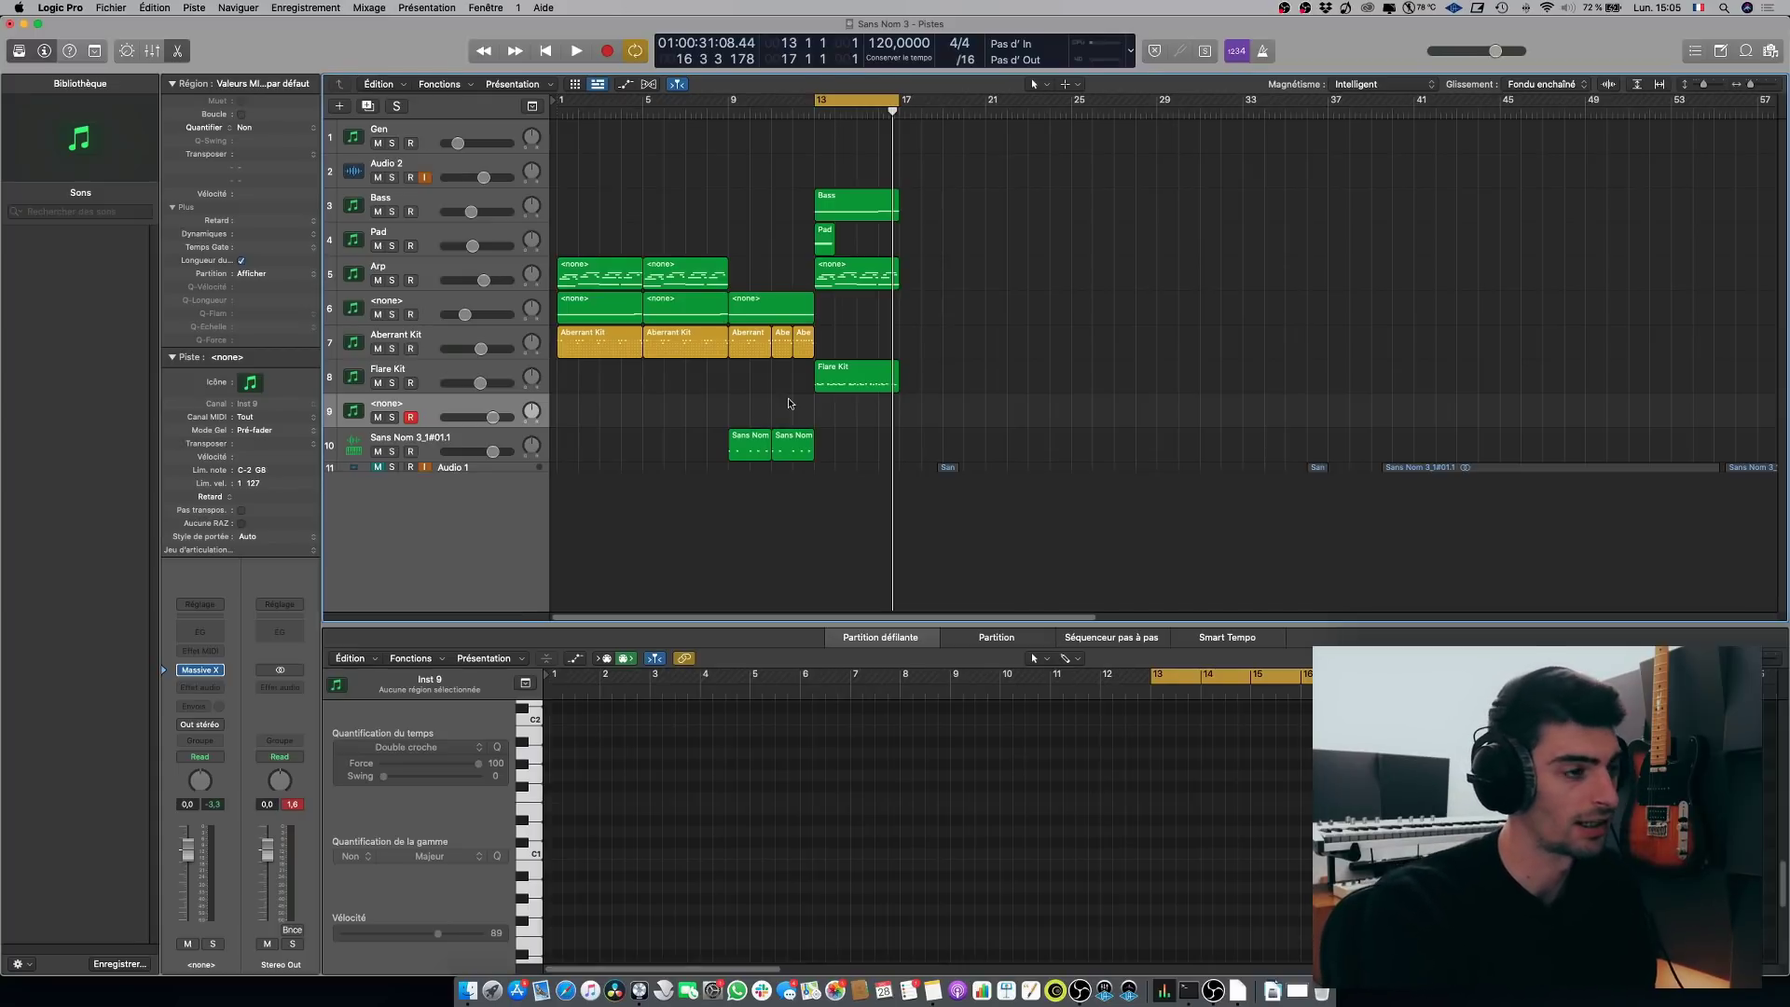
{"action": "key", "text": "space"}
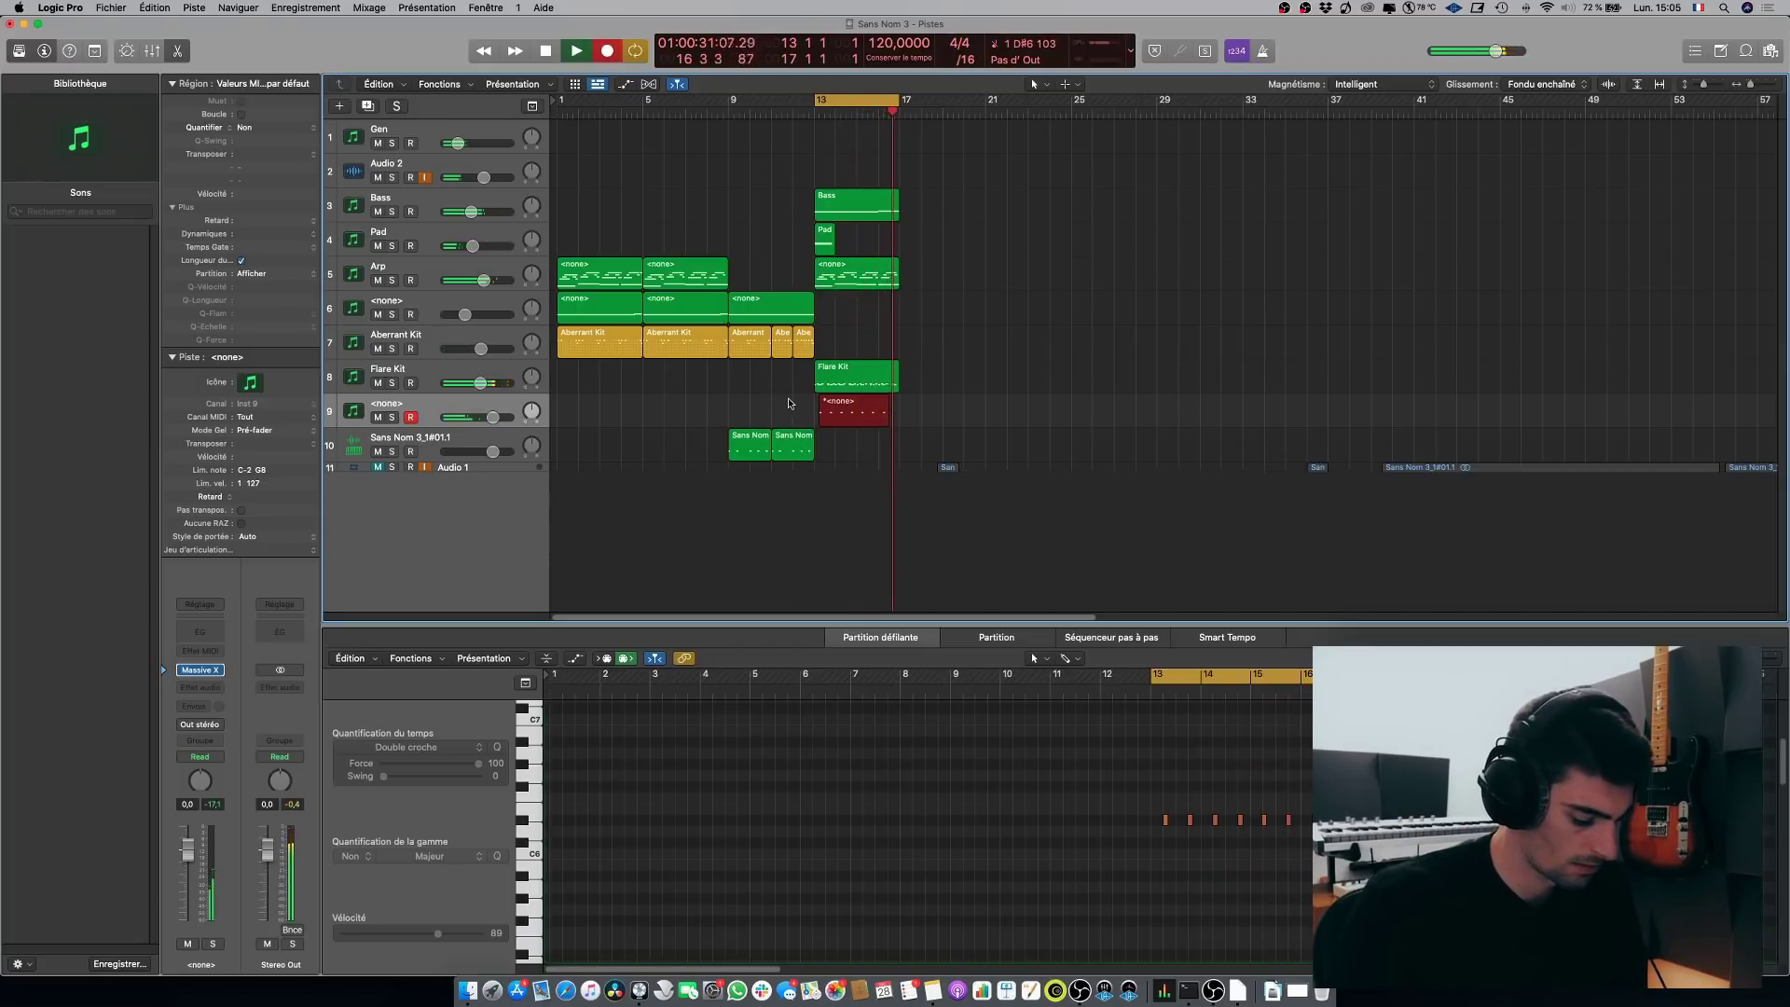
{"action": "left_click", "coordinate": [610, 49]}
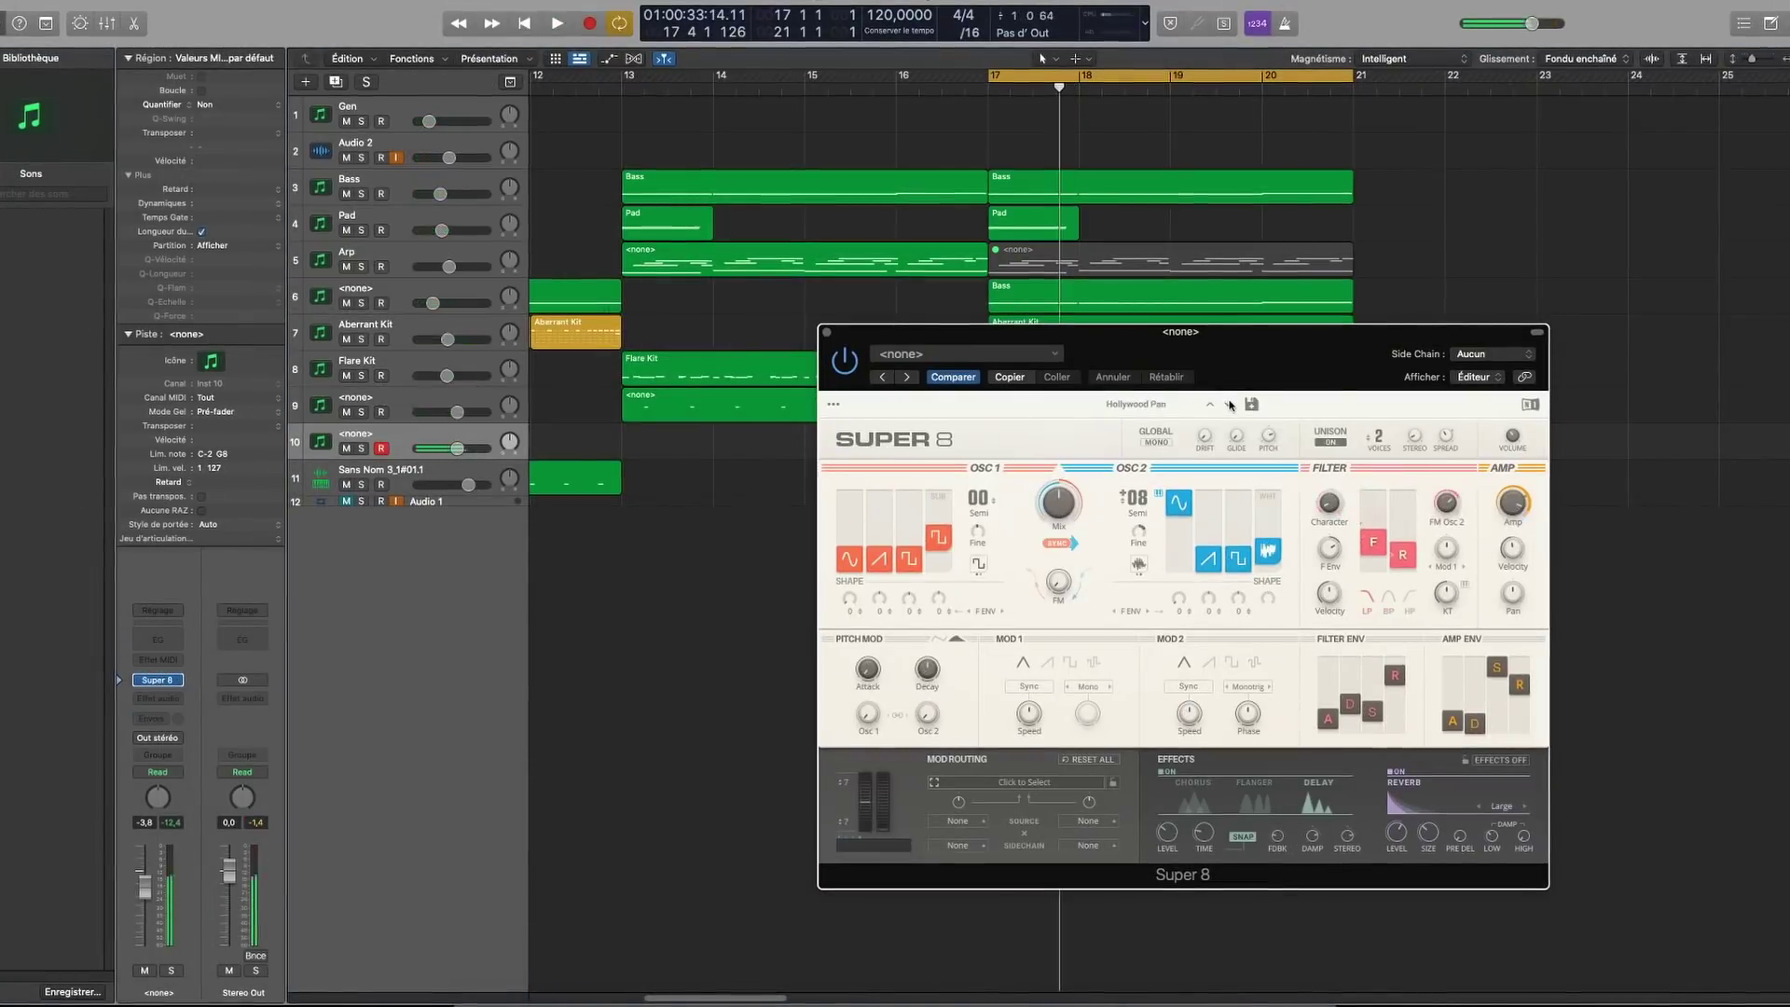
Step: Advance the Super 8 preset past Hollywood Pan and the Massive X preset past A Fading Dream
{"action": "left_click", "coordinate": [1230, 405]}
{"action": "left_click", "coordinate": [951, 507]}
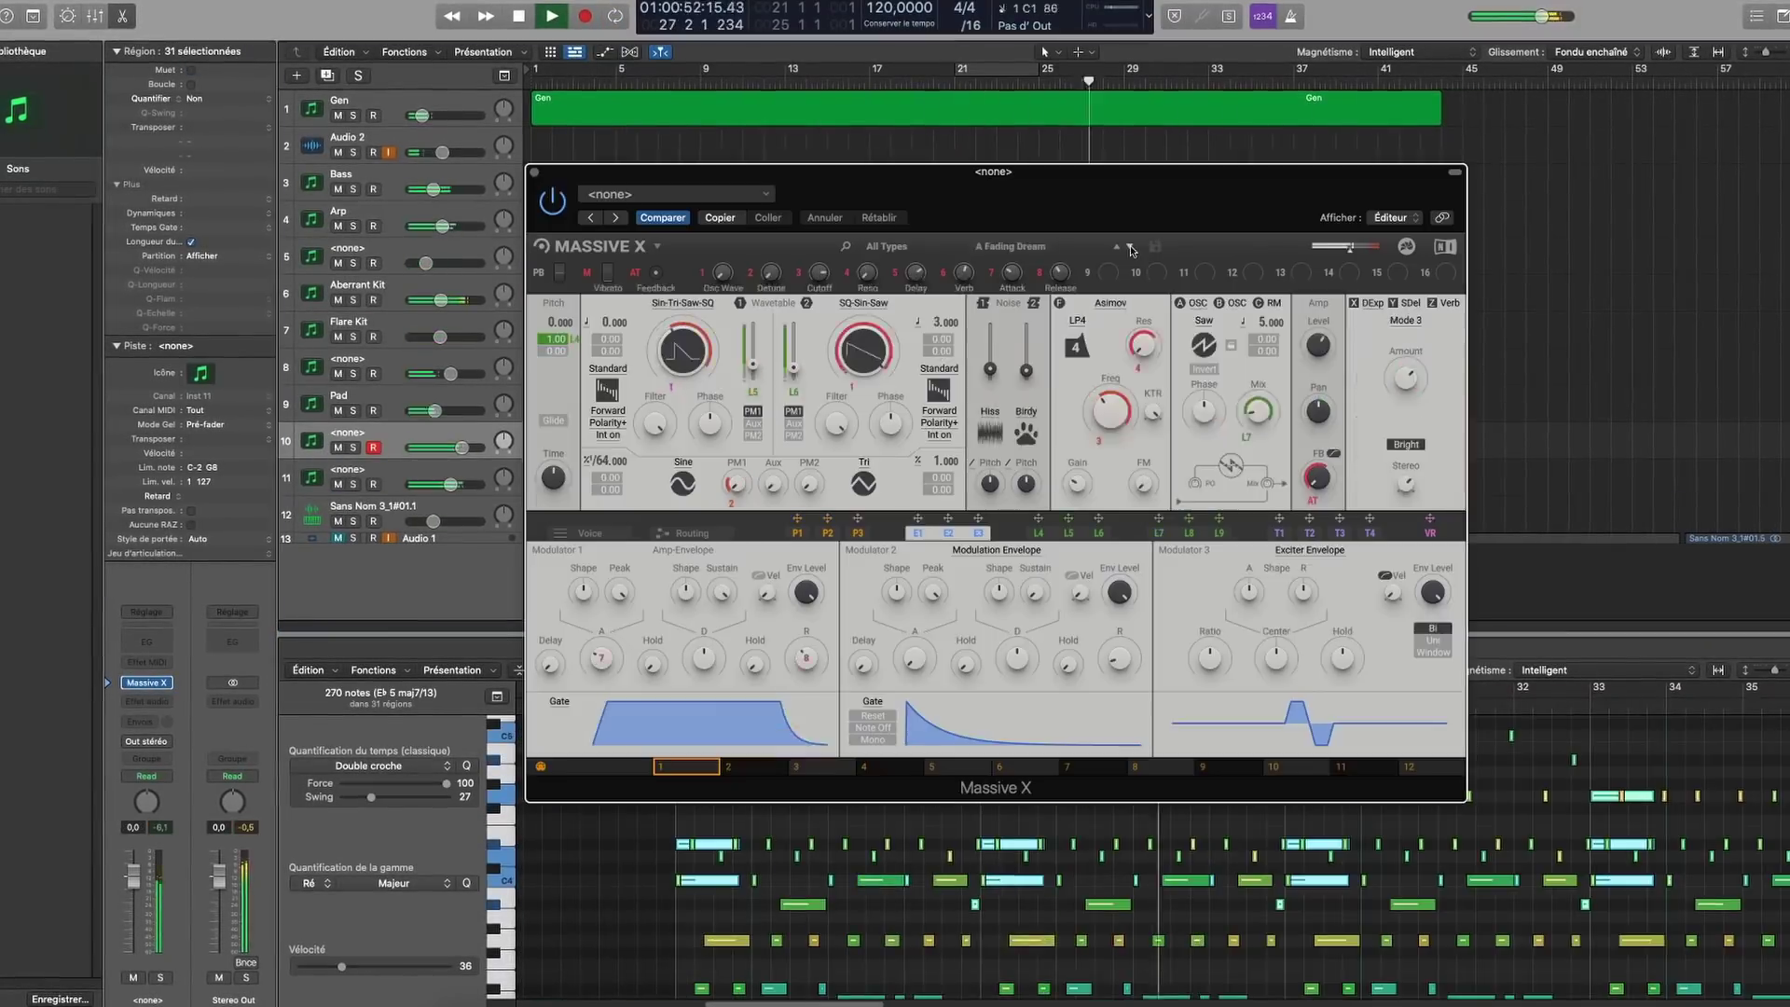
{"action": "left_click", "coordinate": [1131, 248]}
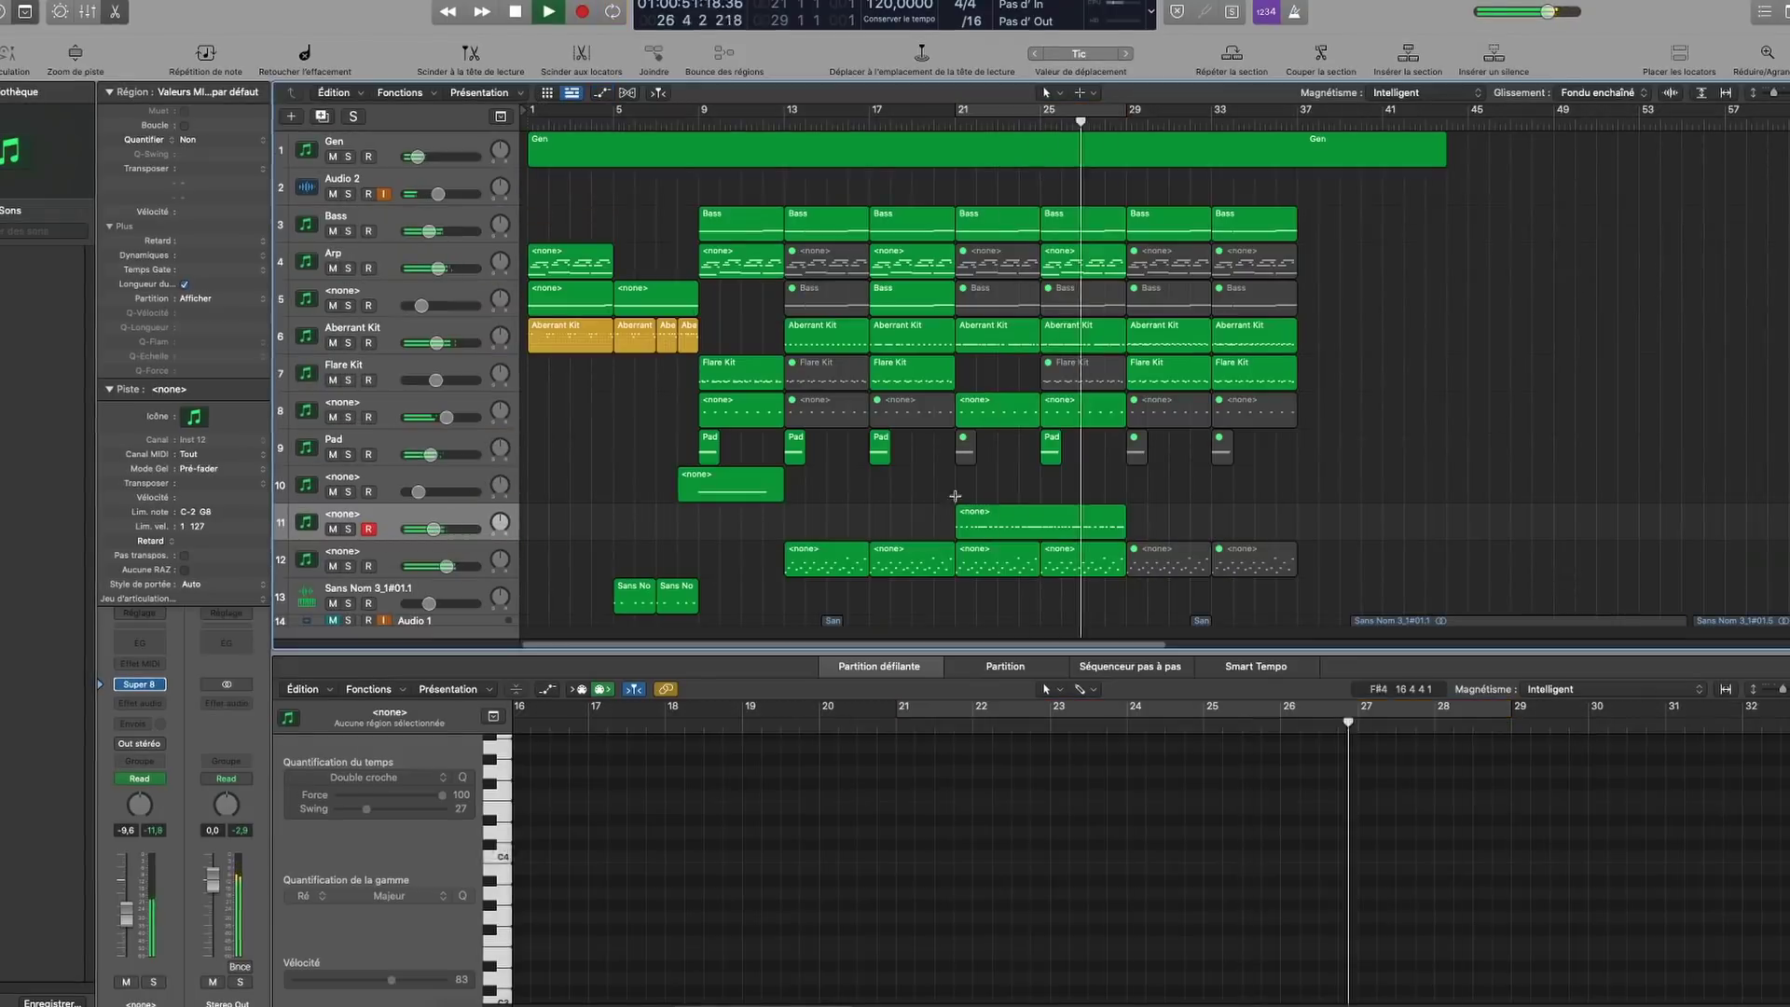
Step: Recolour the yellow Aberrant Kit regions green to match the track's other regions
{"action": "right_click", "coordinate": [550, 329]}
{"action": "mouse_move", "coordinate": [652, 523]}
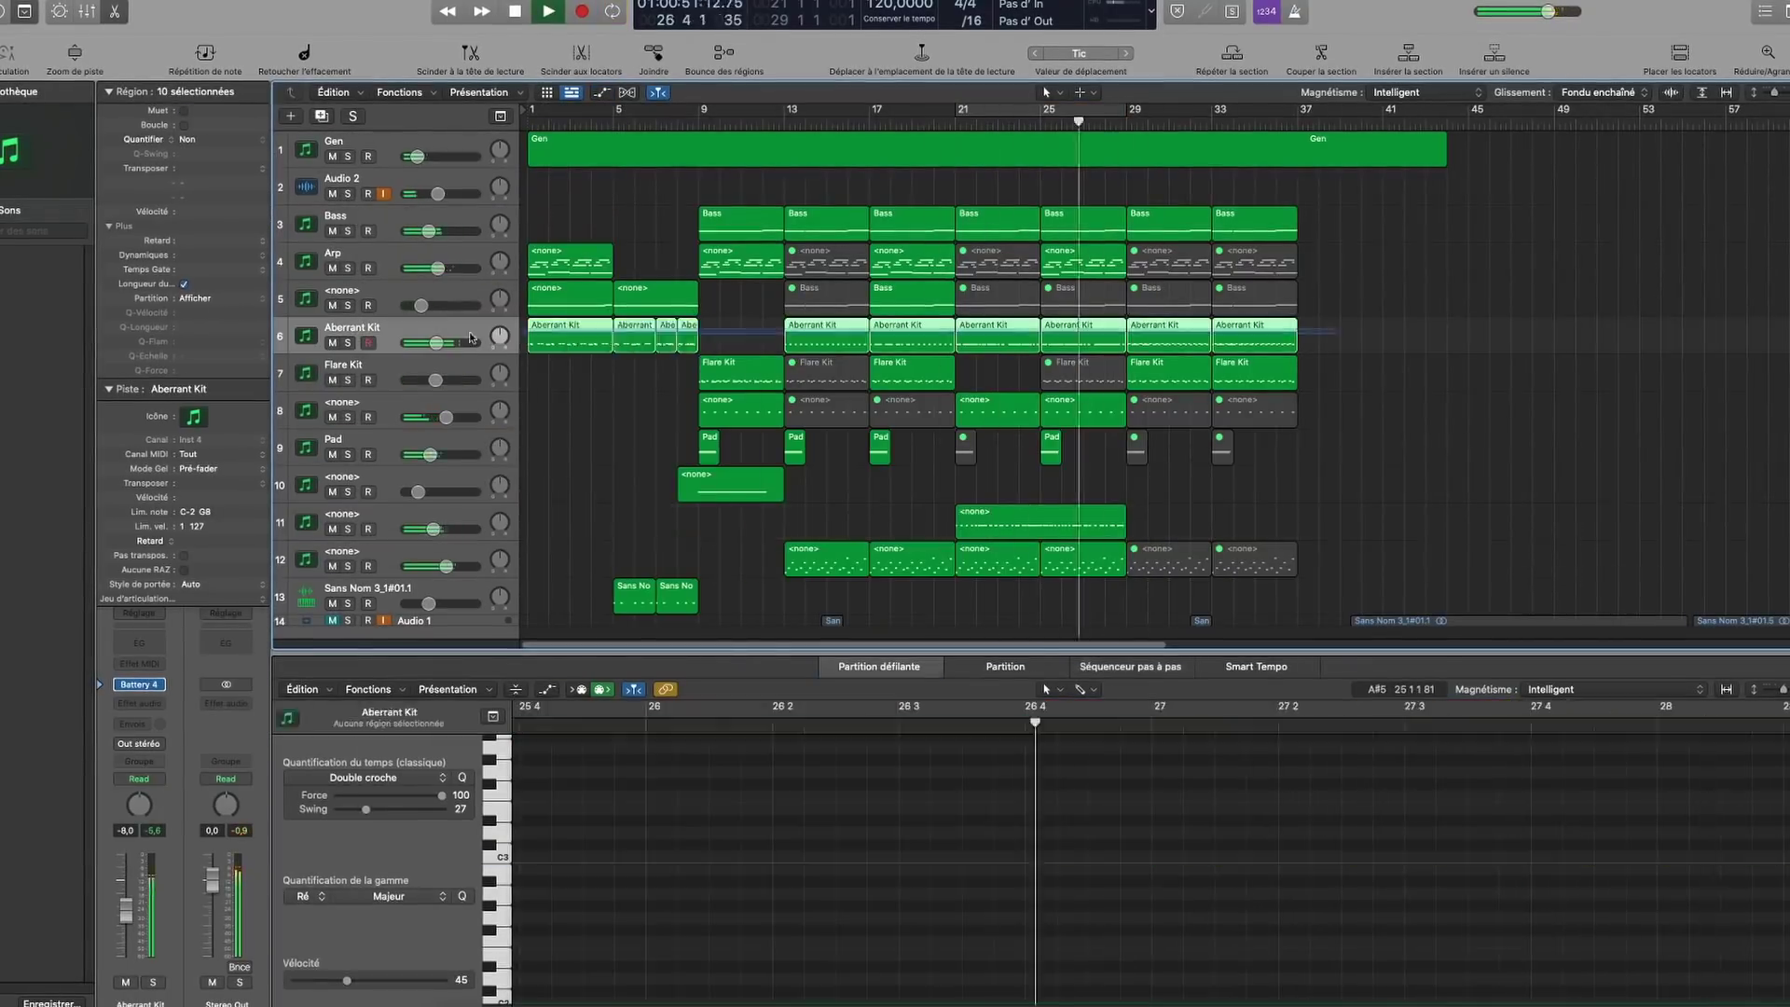